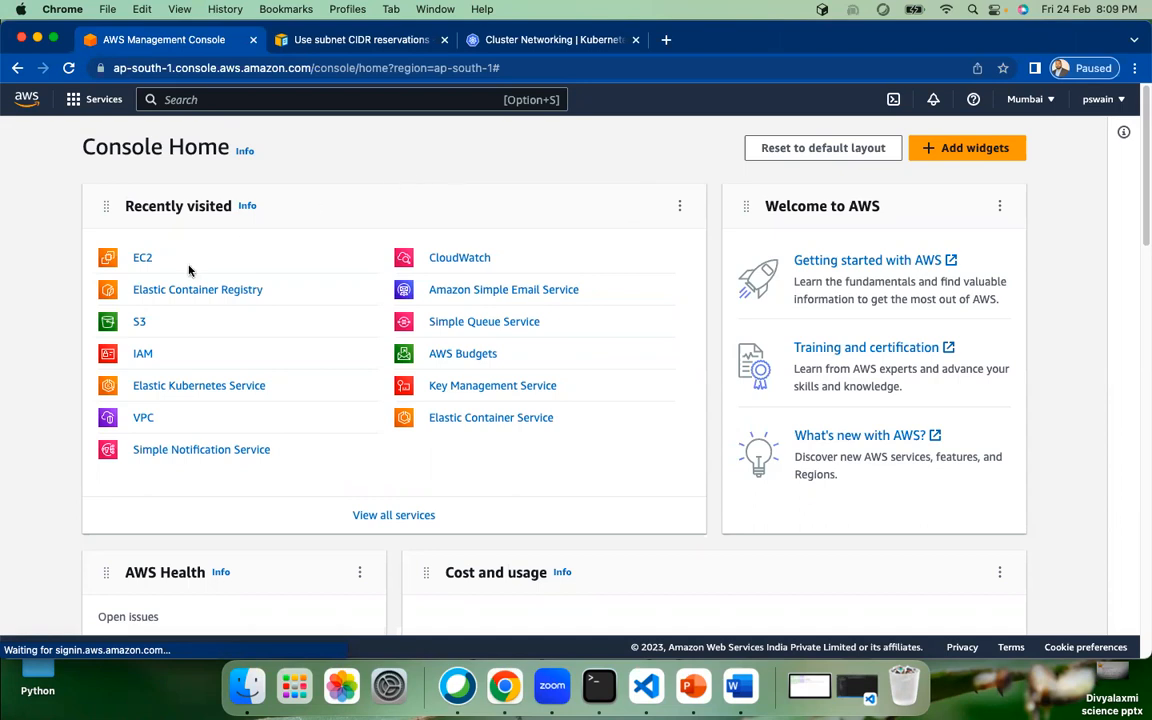
Step: Open the EC2 dashboard and expand the Launch instance dropdown options
click(143, 261)
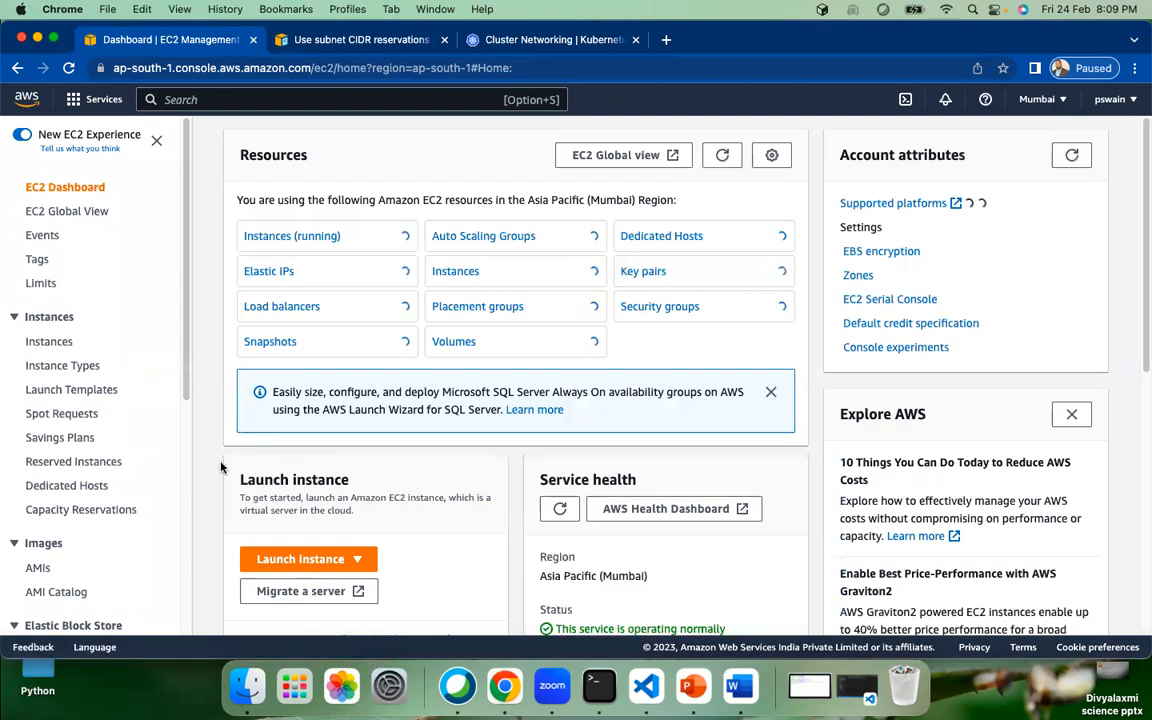
click(343, 562)
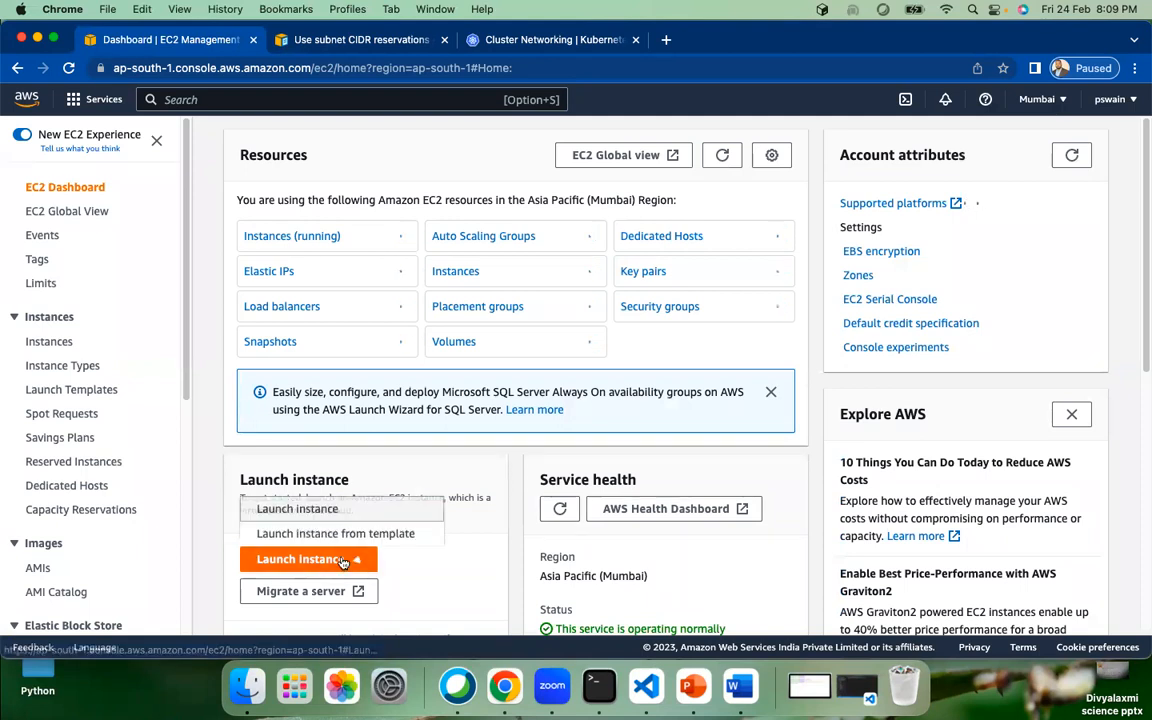
Step: Start the launch-instance wizard and name the new instance 'winserver'
click(316, 512)
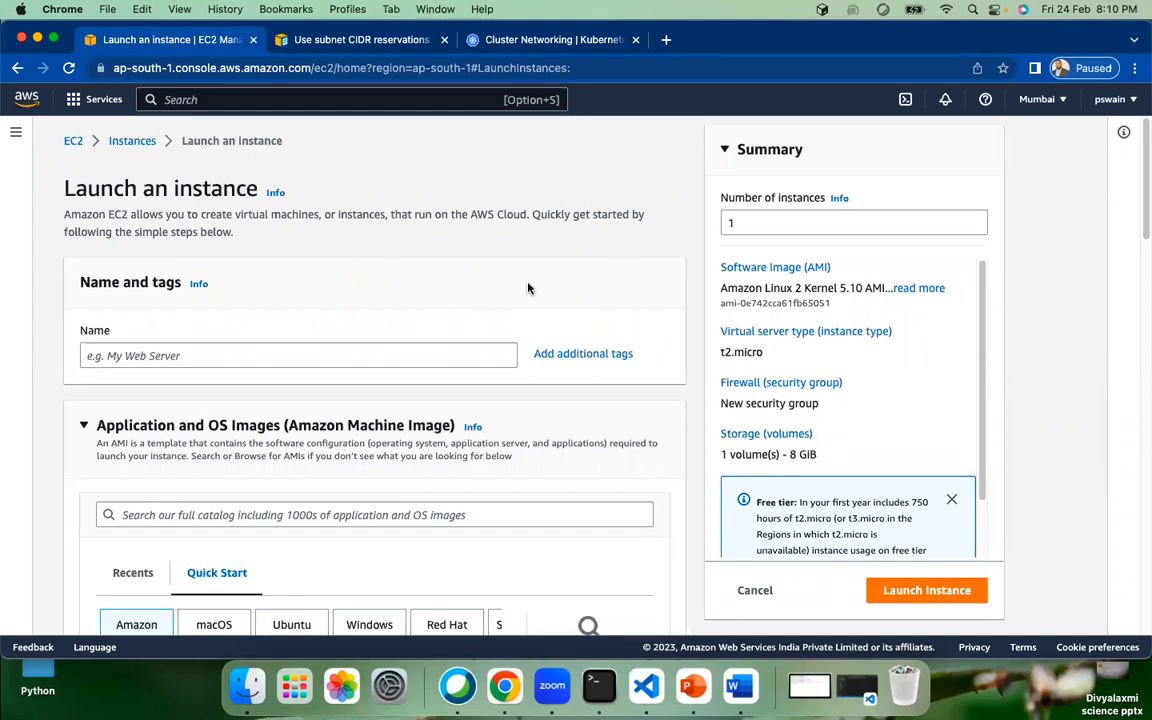
click(275, 354)
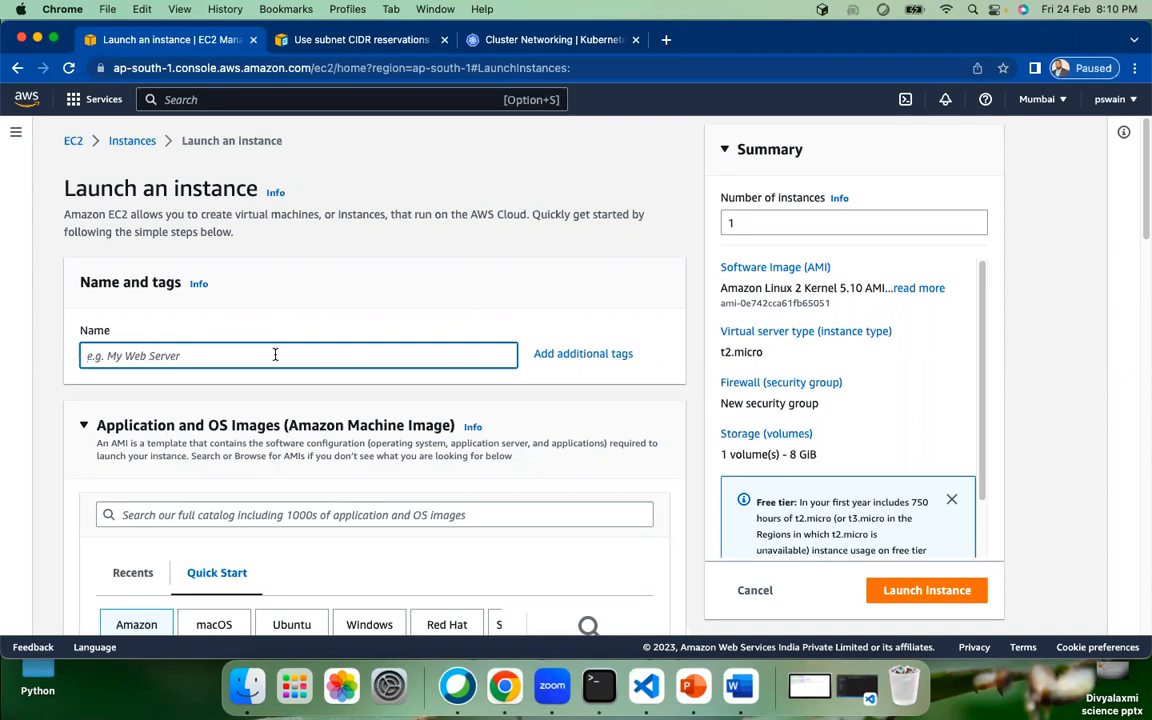
text(winserver)
scroll(358, 482, down, 3)
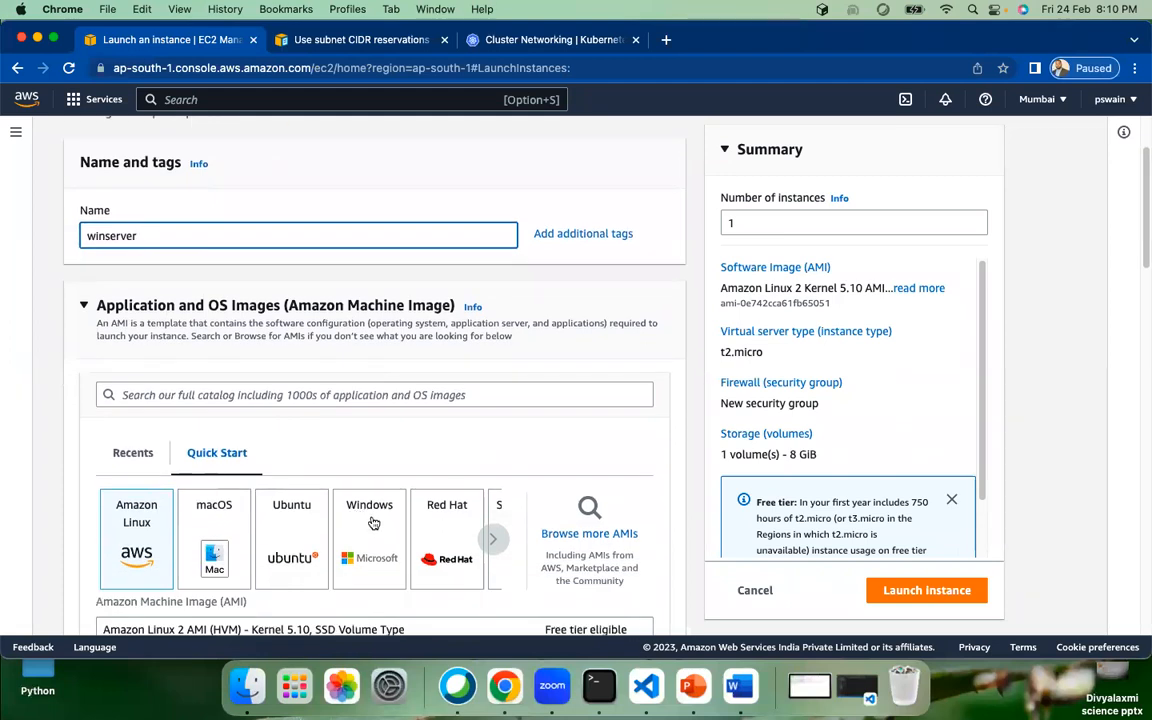
scroll(366, 506, down, 2)
Step: Choose Windows as the instance's Quick Start operating system
click(361, 430)
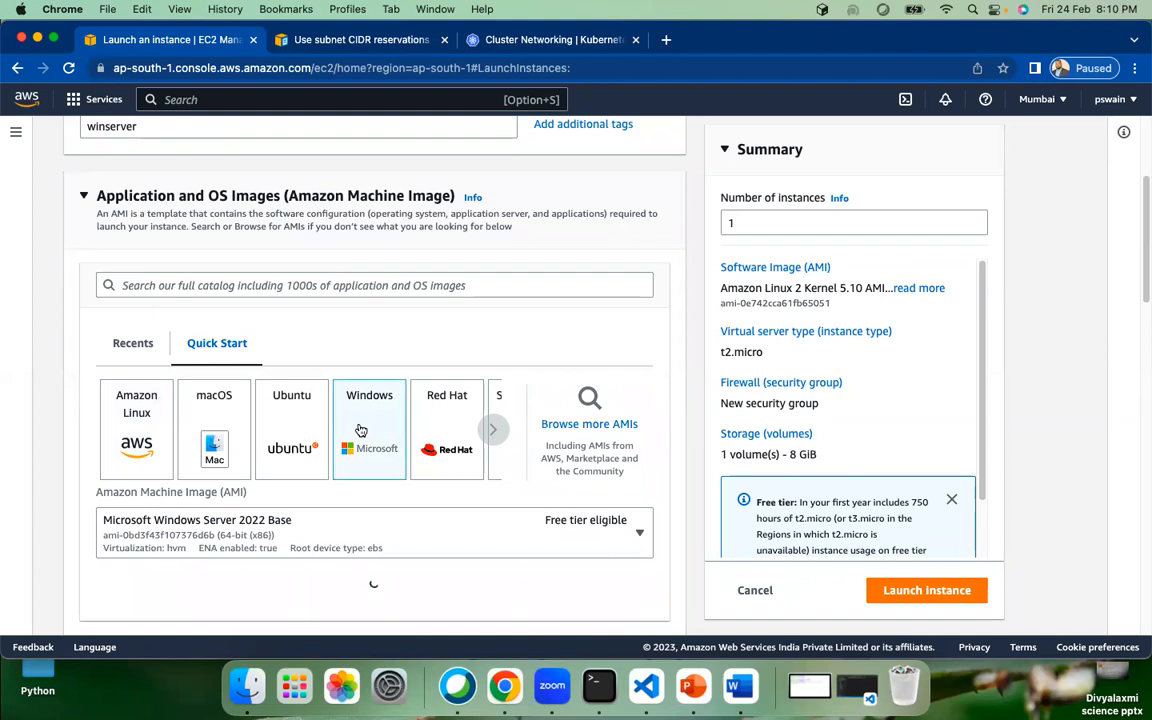
scroll(361, 430, down, 2)
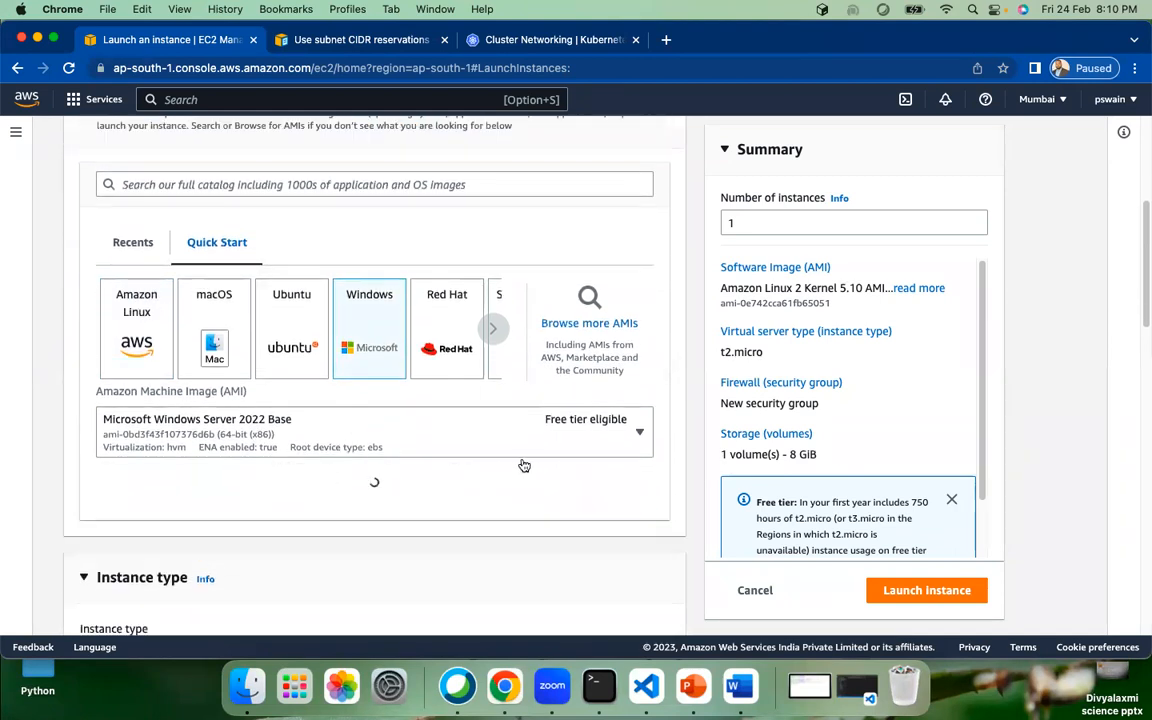
scroll(512, 460, down, 1)
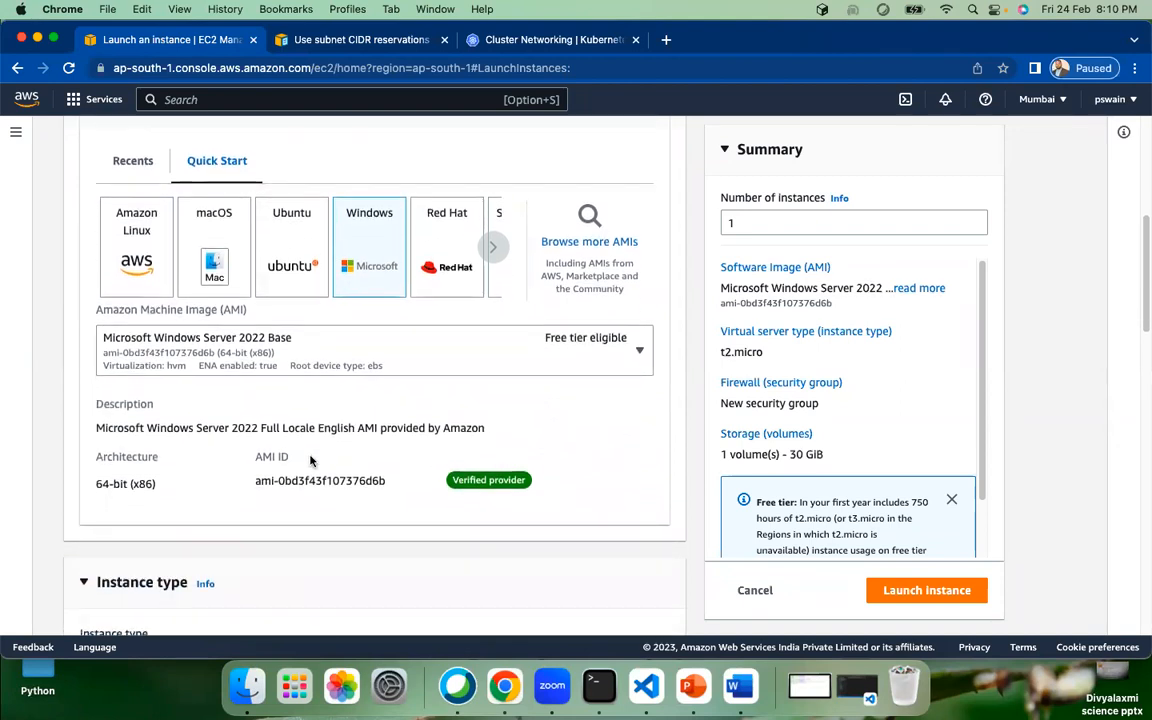
Step: Browse the Windows AMI list and keep Microsoft Windows Server 2022 Base with t2.micro
click(637, 348)
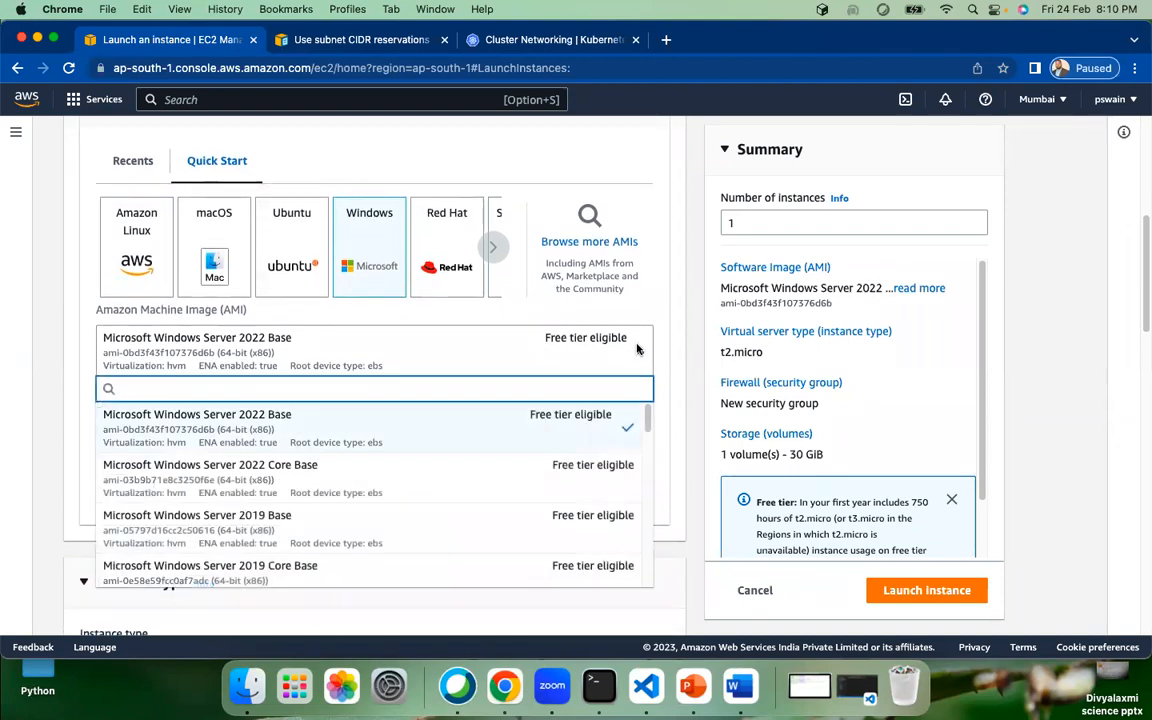
scroll(400, 535, down, 2)
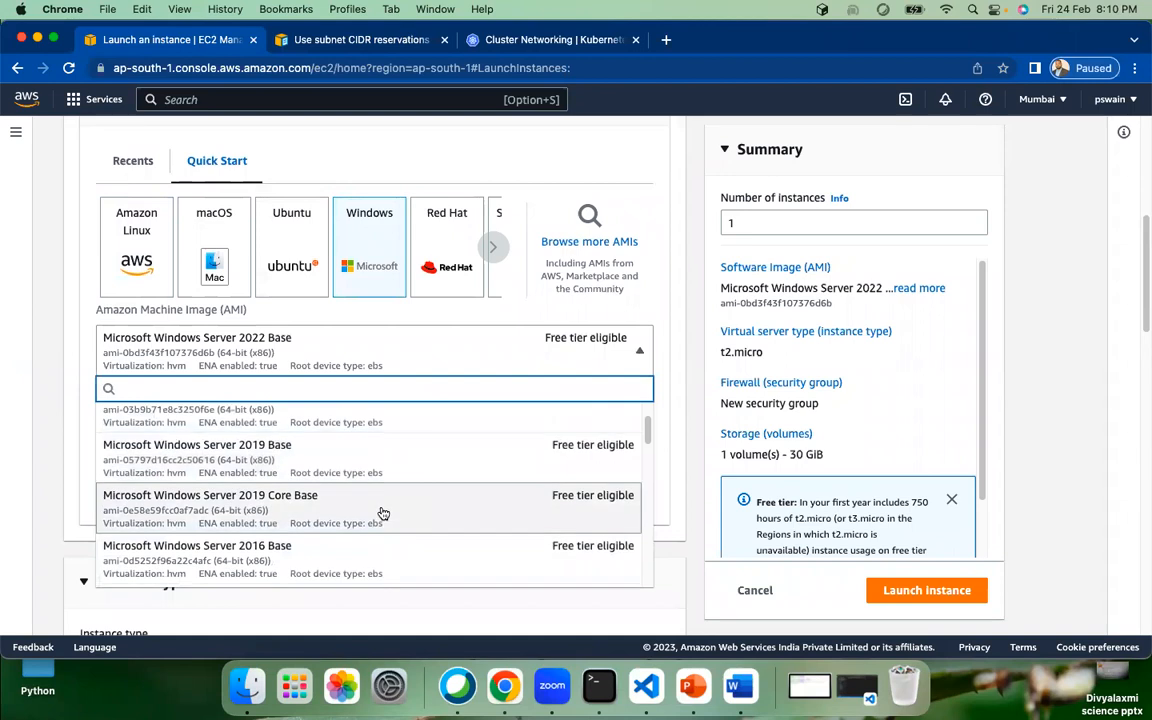
scroll(358, 478, down, 5)
scroll(358, 483, up, 4)
scroll(333, 498, up, 3)
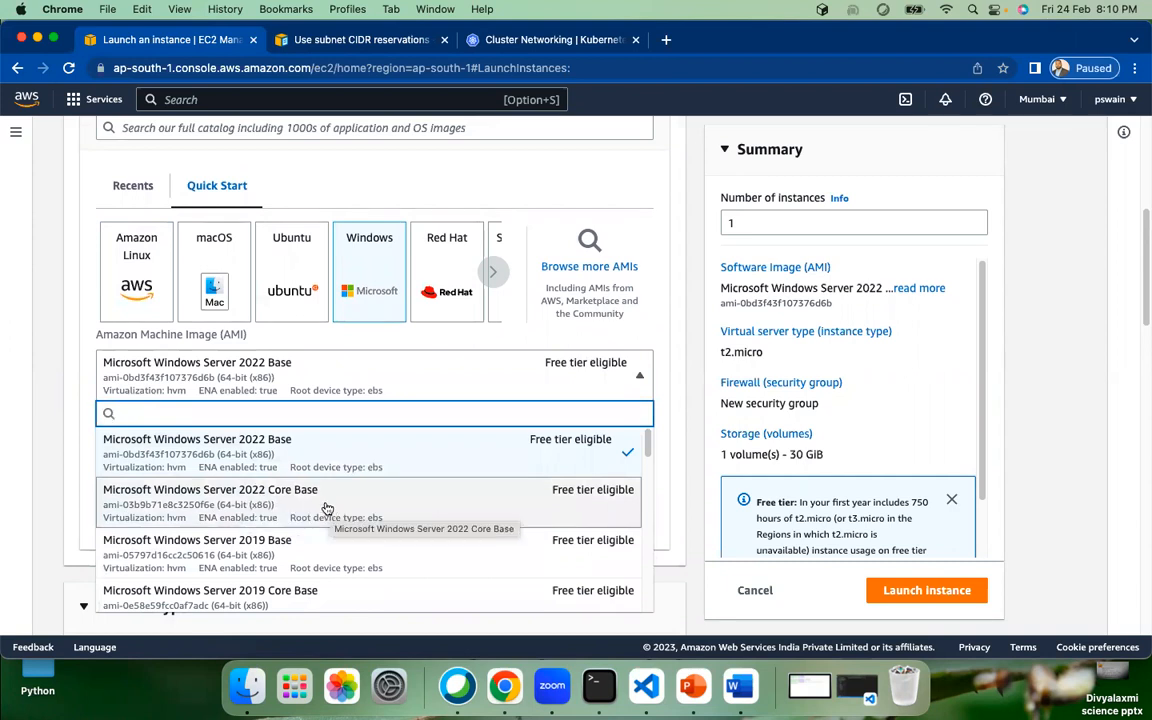
scroll(318, 506, down, 1)
scroll(316, 510, down, 3)
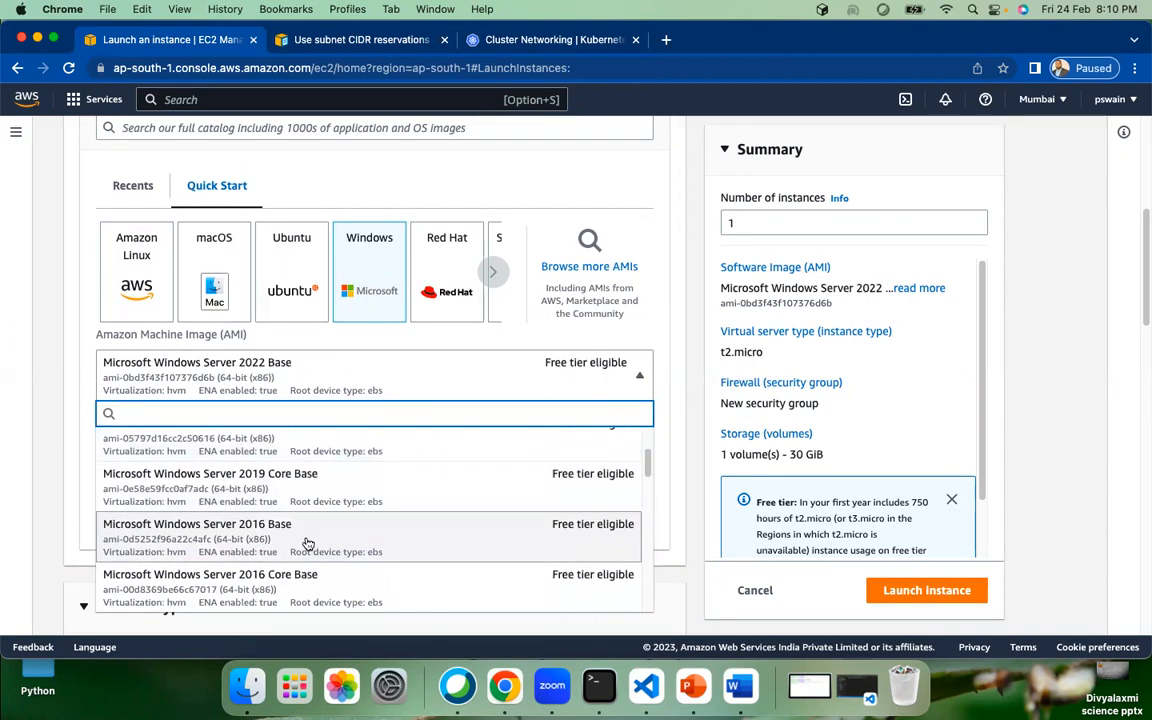
scroll(275, 540, down, 4)
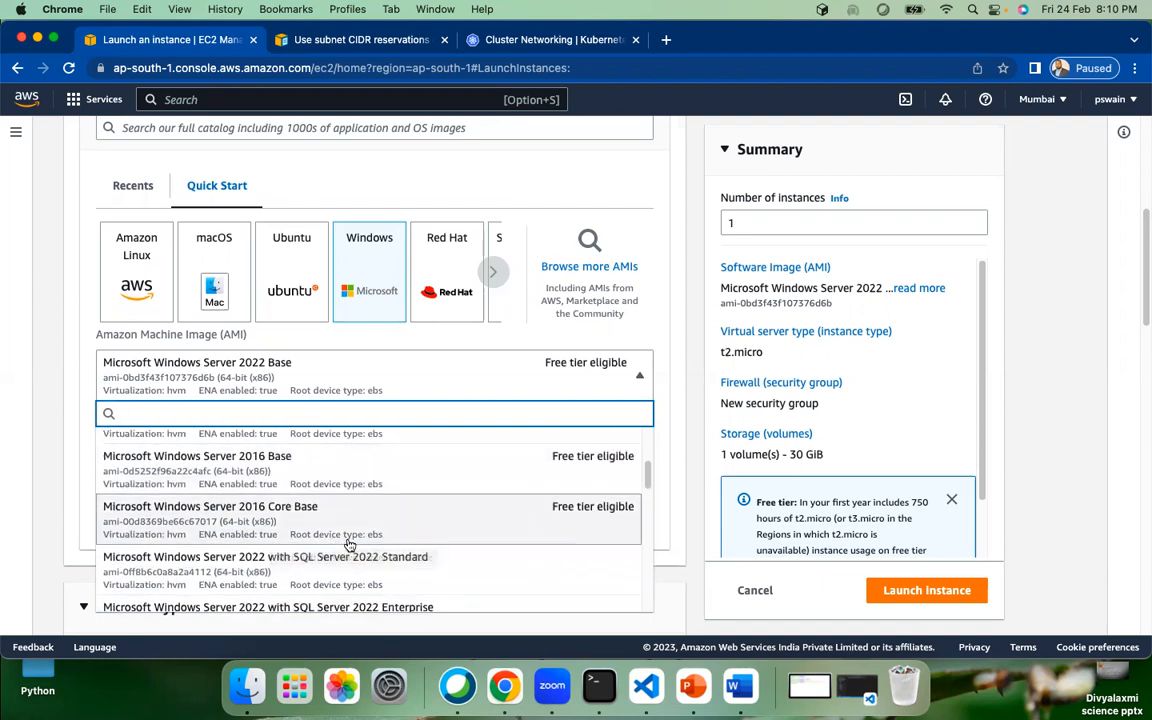
scroll(300, 548, down, 6)
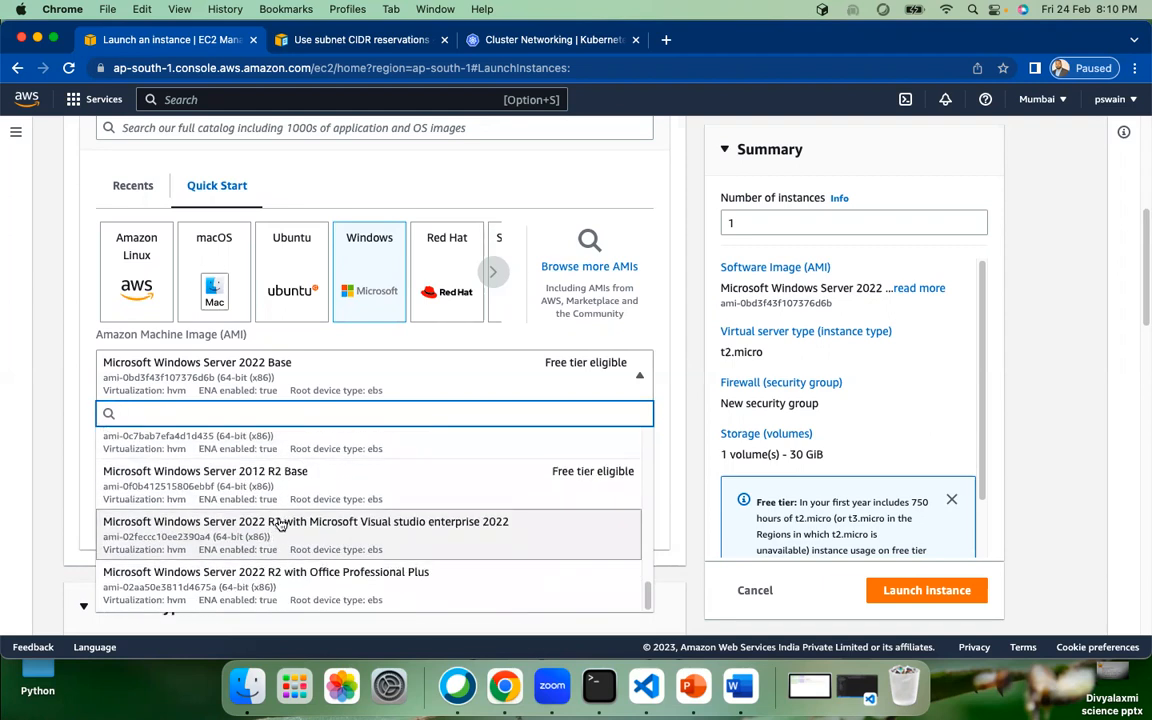
scroll(252, 472, up, 5)
scroll(283, 535, up, 8)
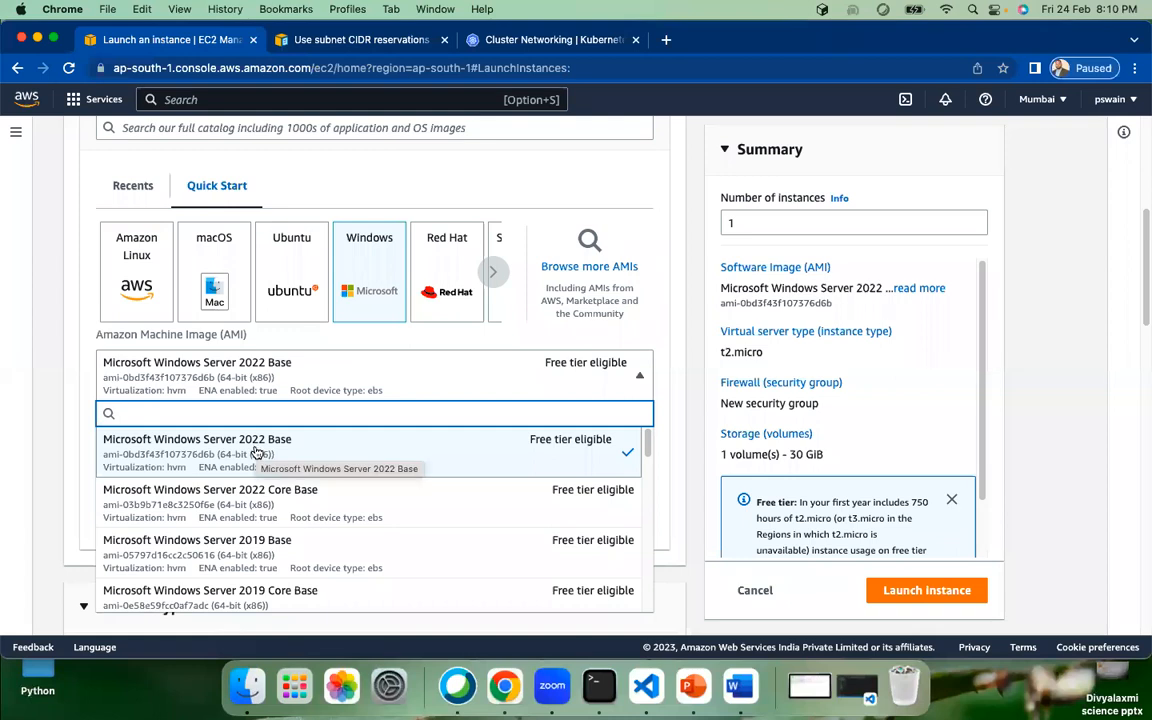
click(690, 458)
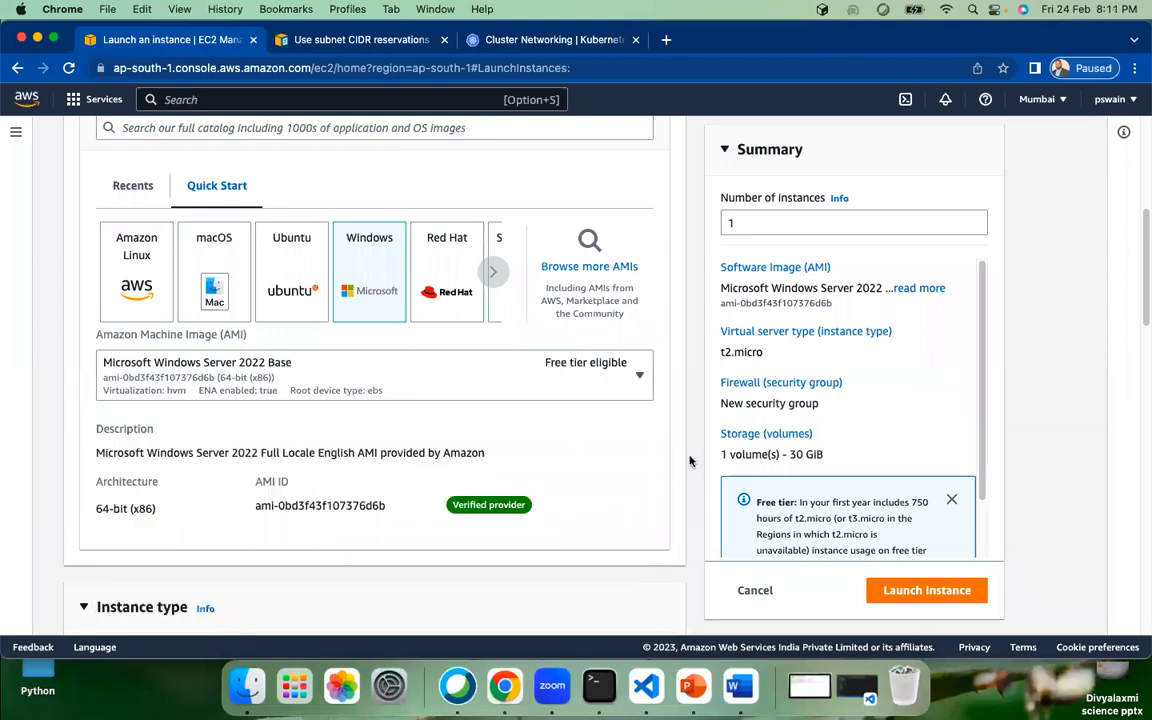
scroll(533, 512, down, 1)
scroll(533, 512, down, 5)
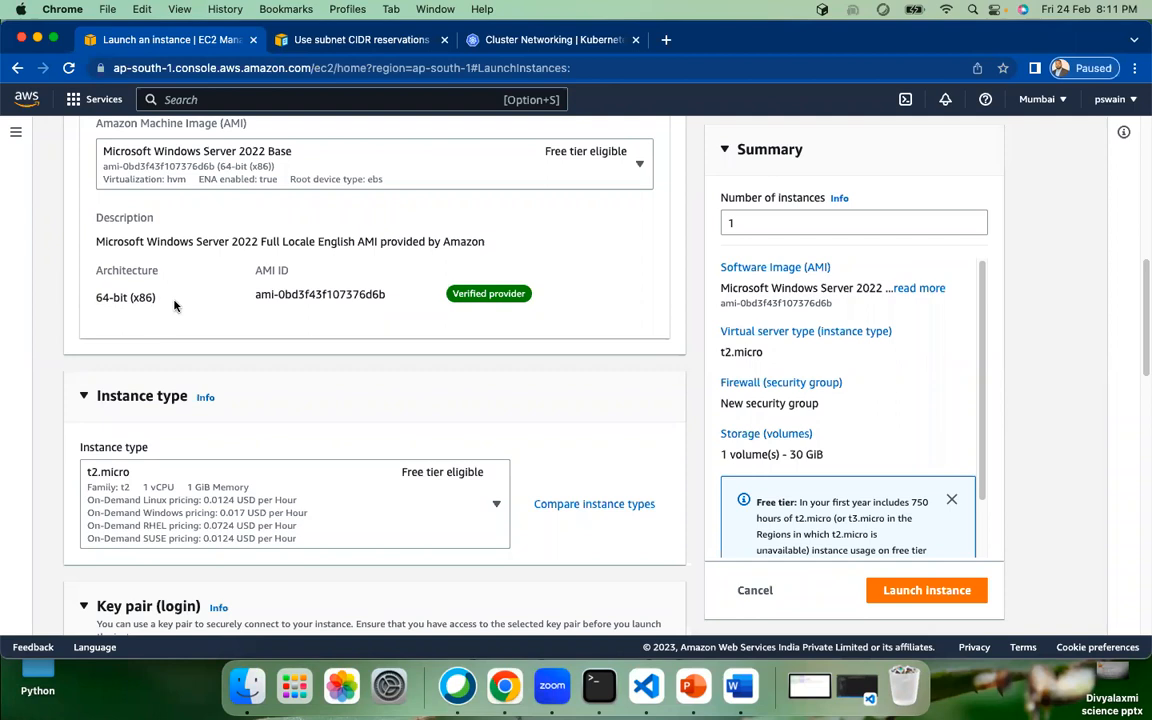
Step: Select the existing demoWinKey key pair for the instance
scroll(222, 328, down, 4)
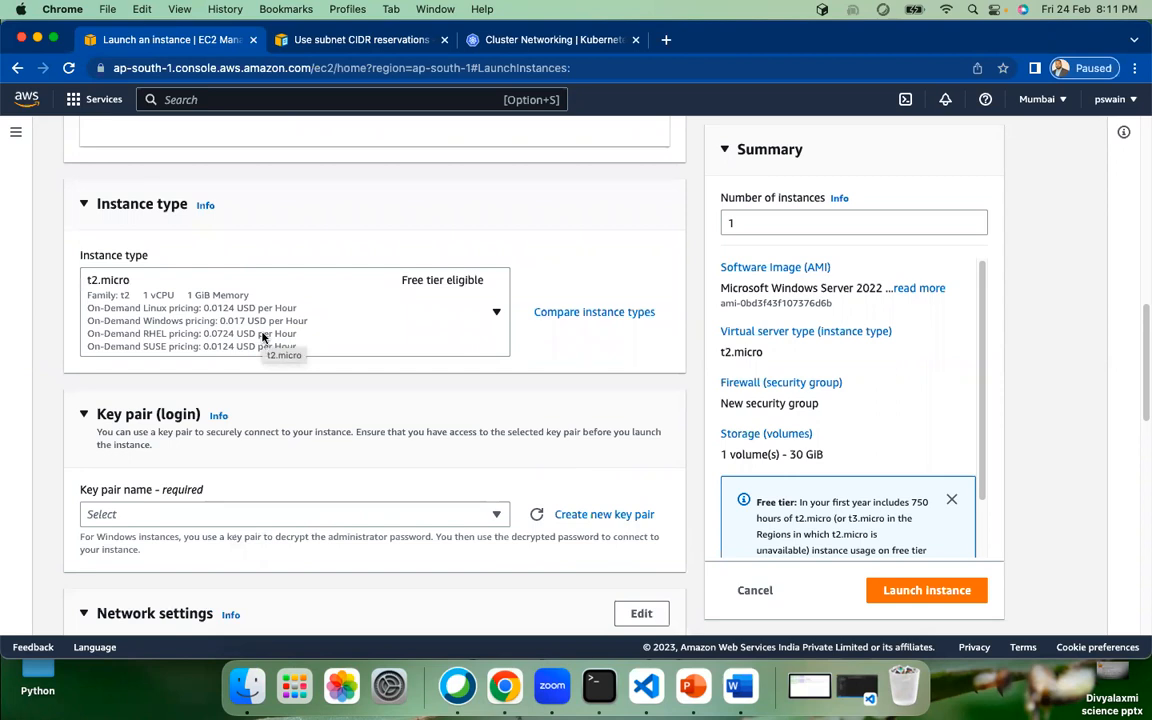
scroll(263, 337, down, 5)
click(288, 305)
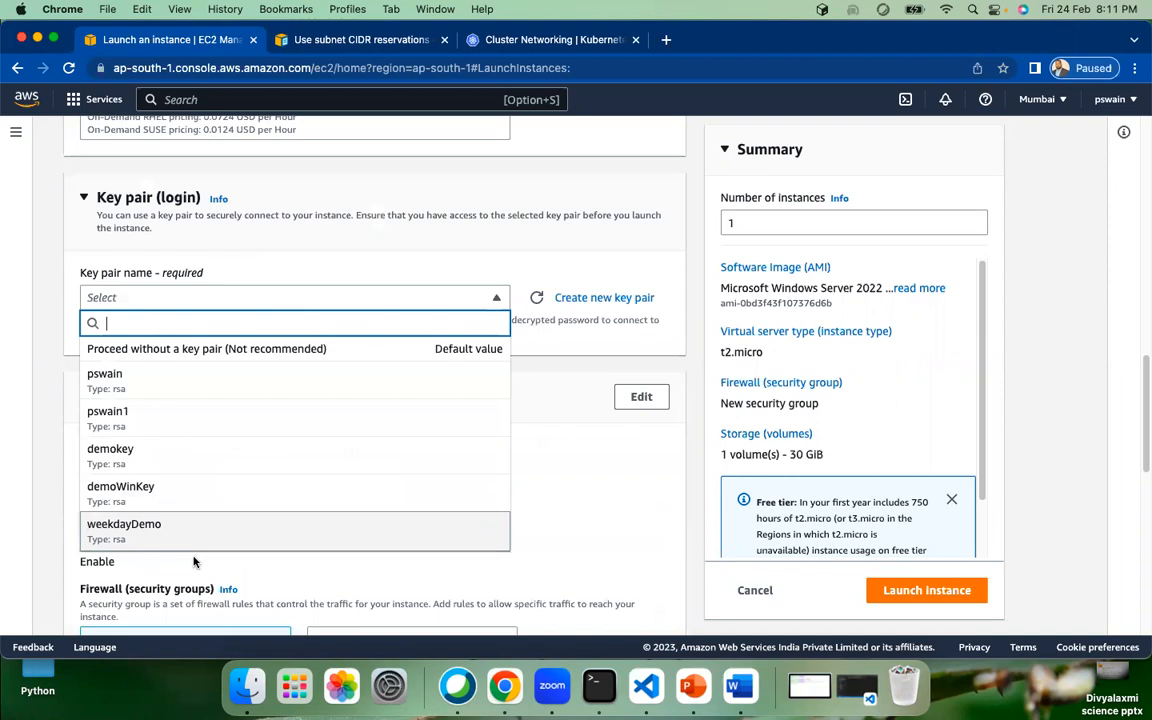
click(161, 496)
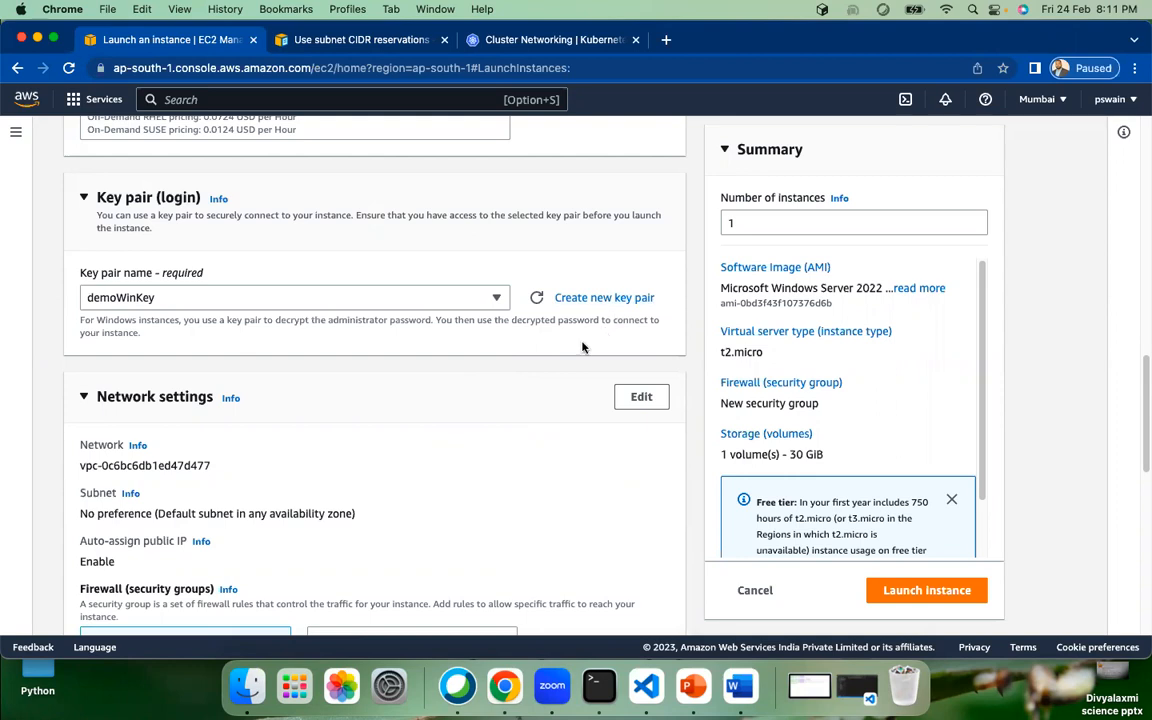
scroll(519, 345, down, 3)
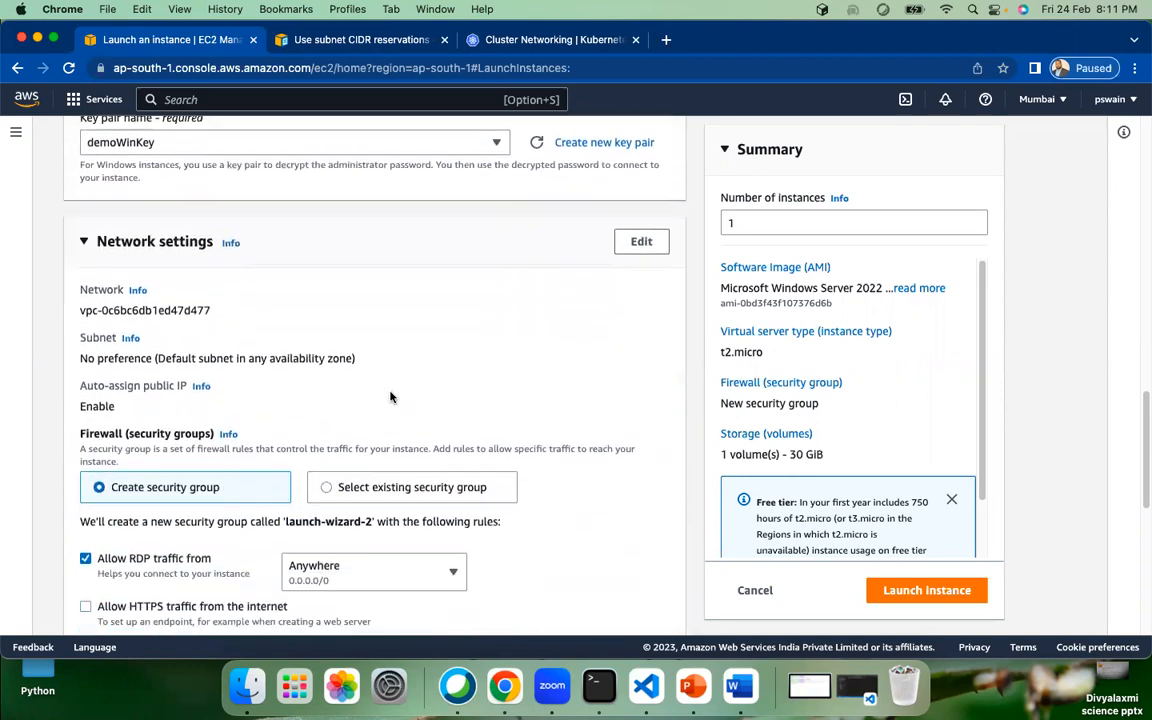
scroll(380, 386, down, 1)
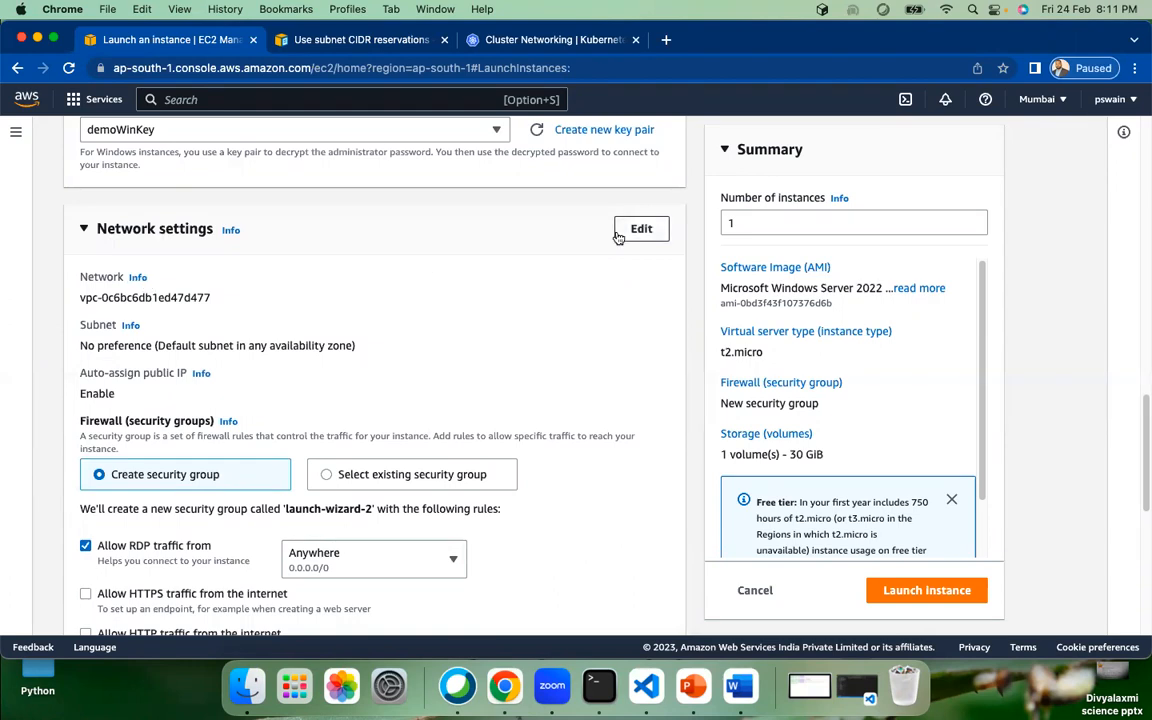
Step: Edit network settings, keep subnet No preference, and create an RDP 3389 security group open to anywhere
click(641, 230)
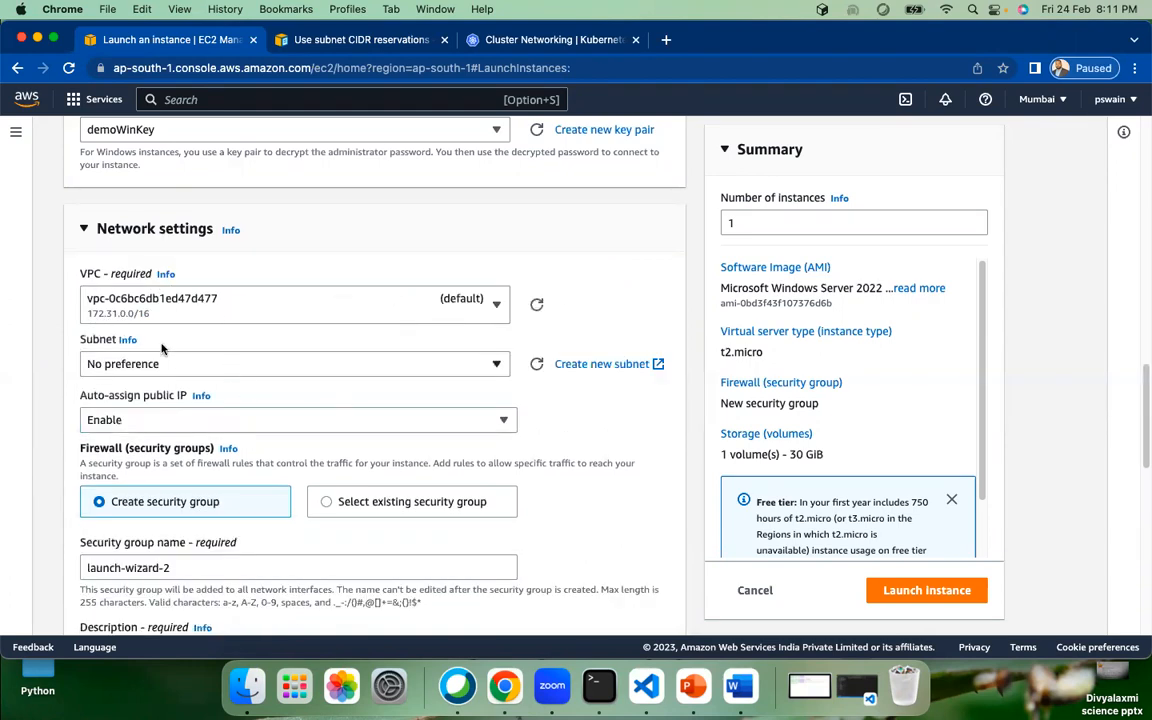
scroll(56, 320, down, 1)
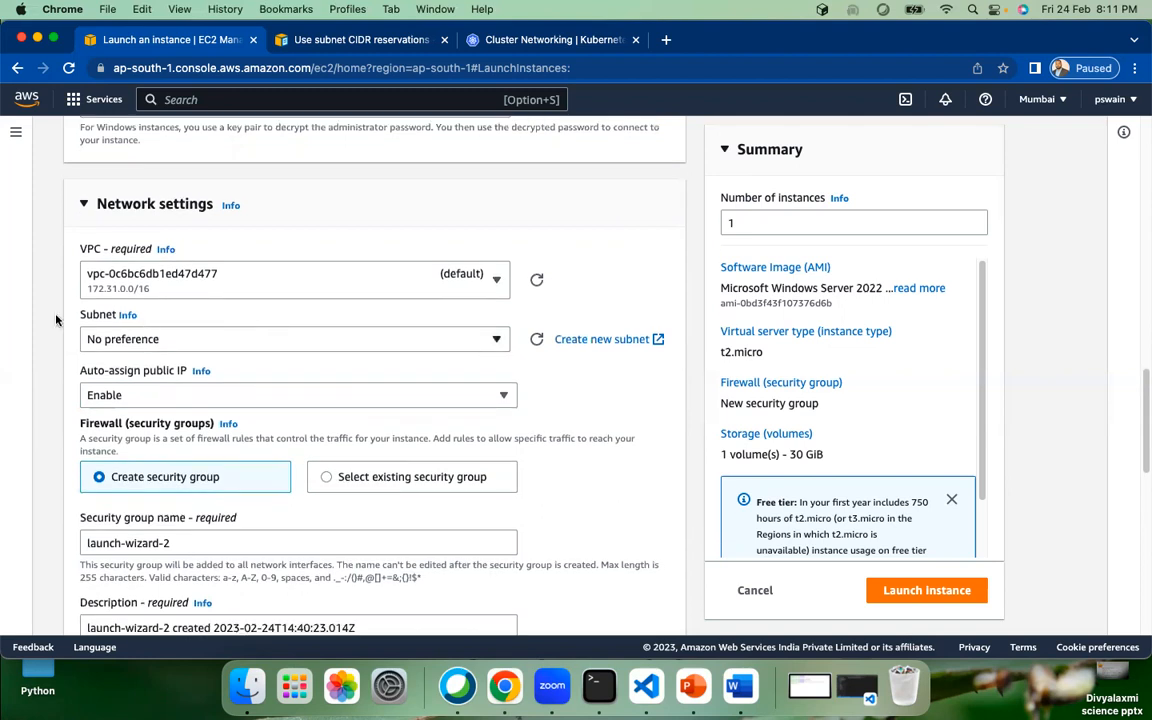
scroll(225, 300, down, 2)
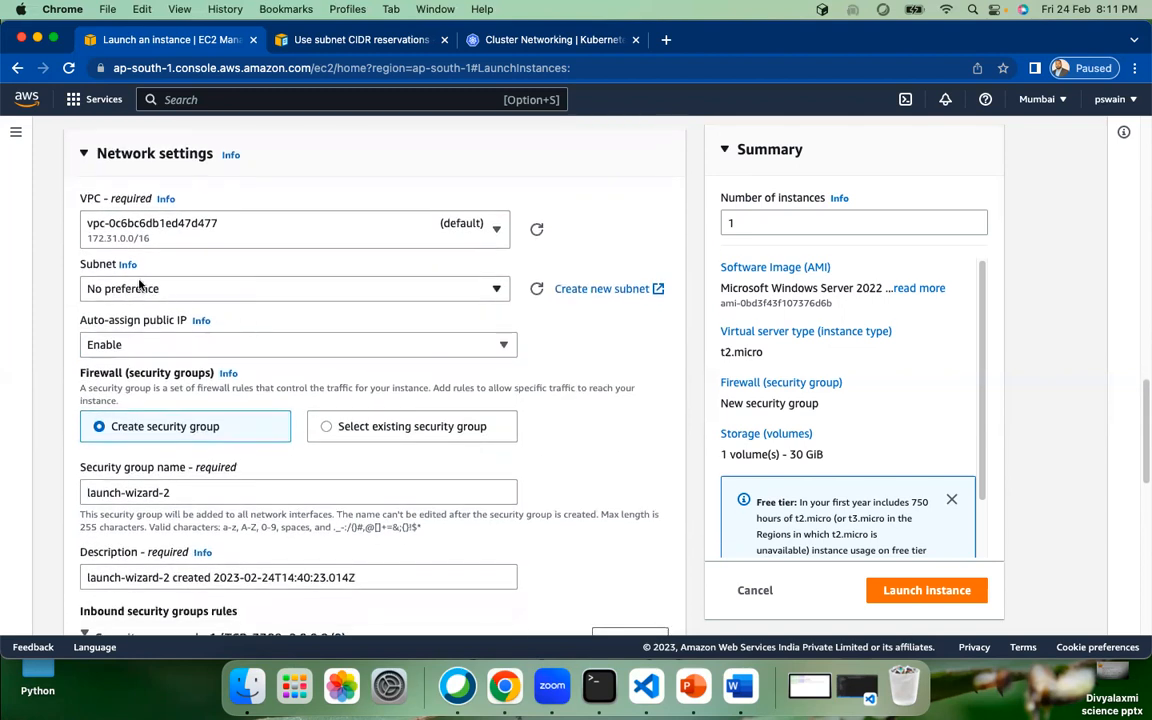
click(211, 289)
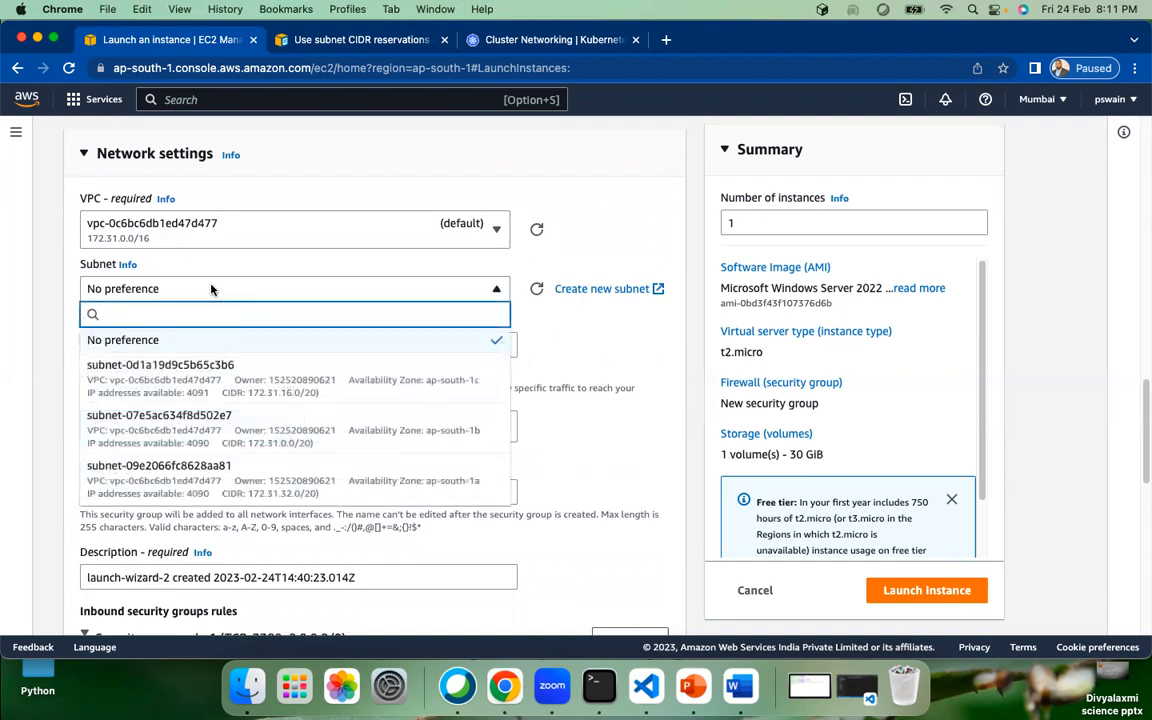
click(635, 336)
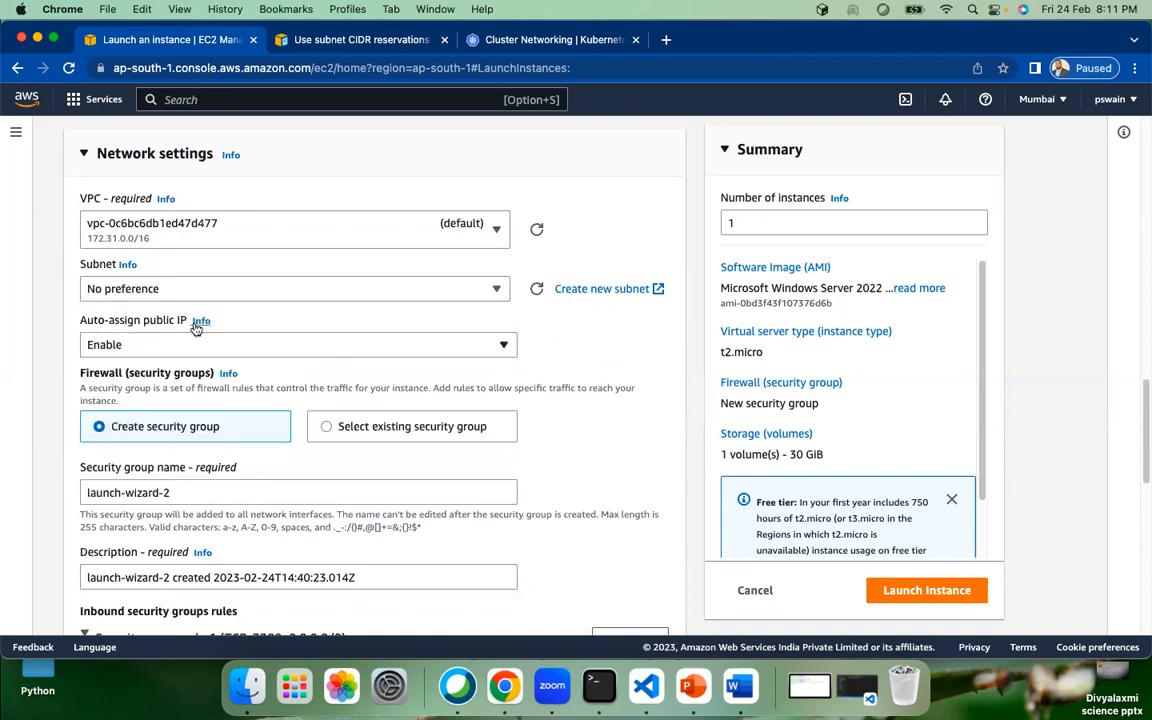
scroll(155, 341, down, 3)
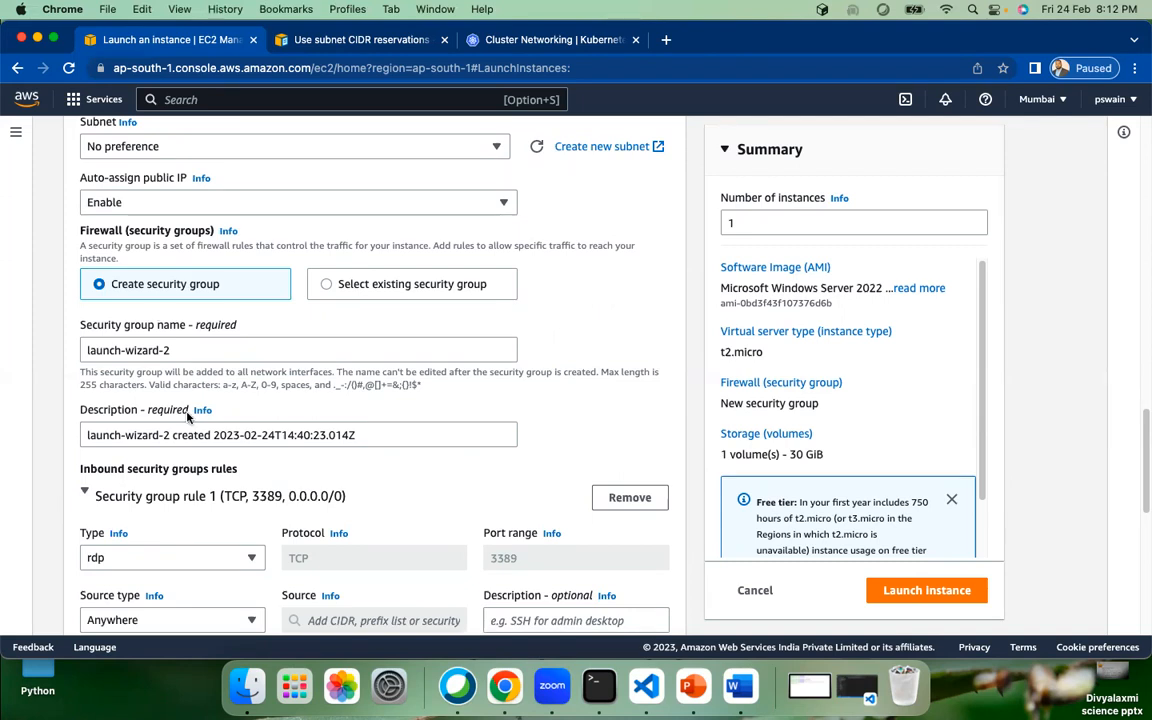
scroll(200, 398, down, 1)
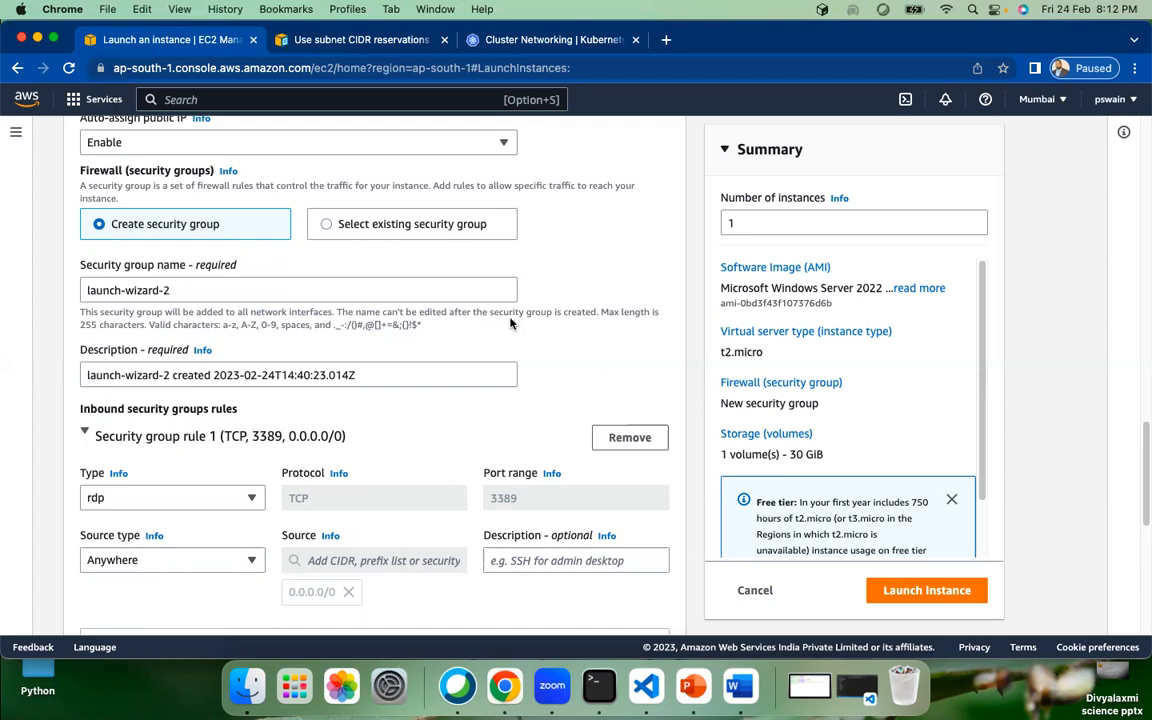
scroll(376, 341, down, 1)
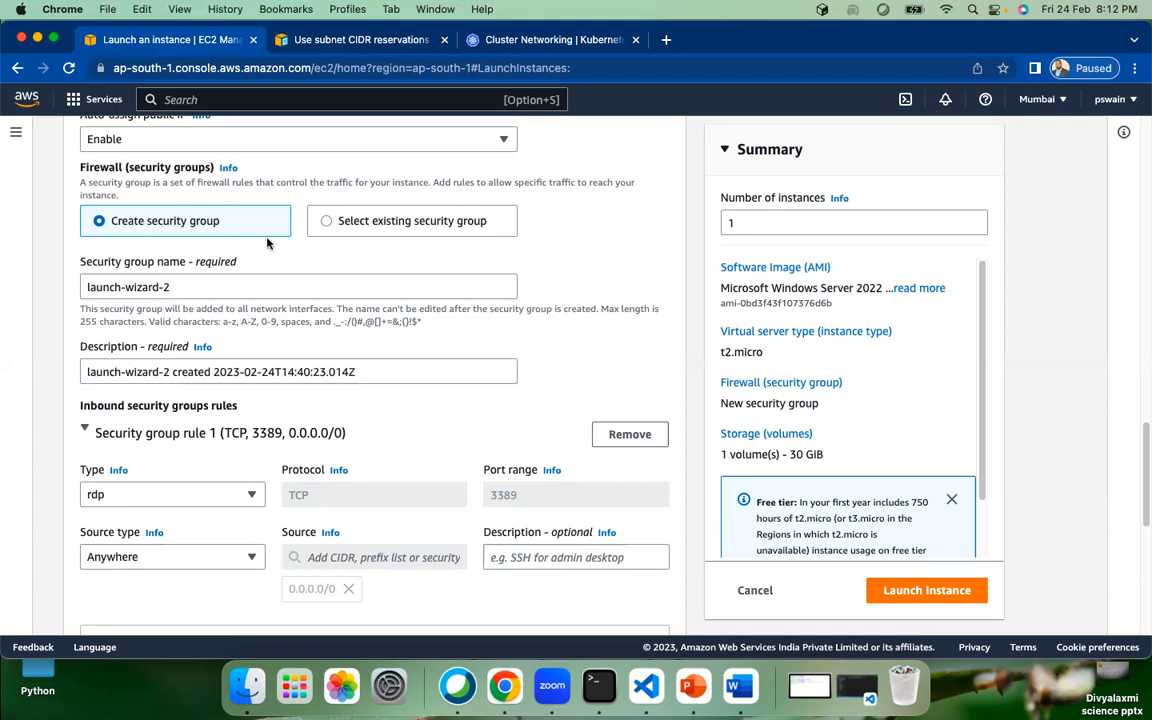
scroll(537, 400, down, 5)
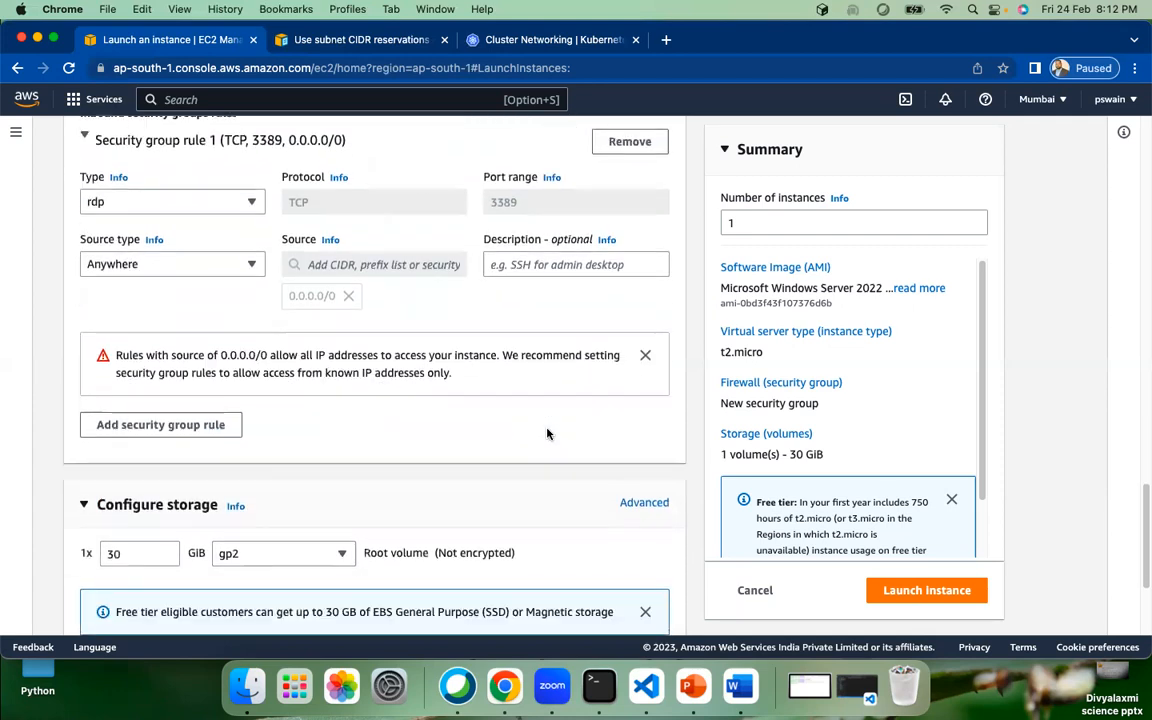
scroll(386, 442, down, 3)
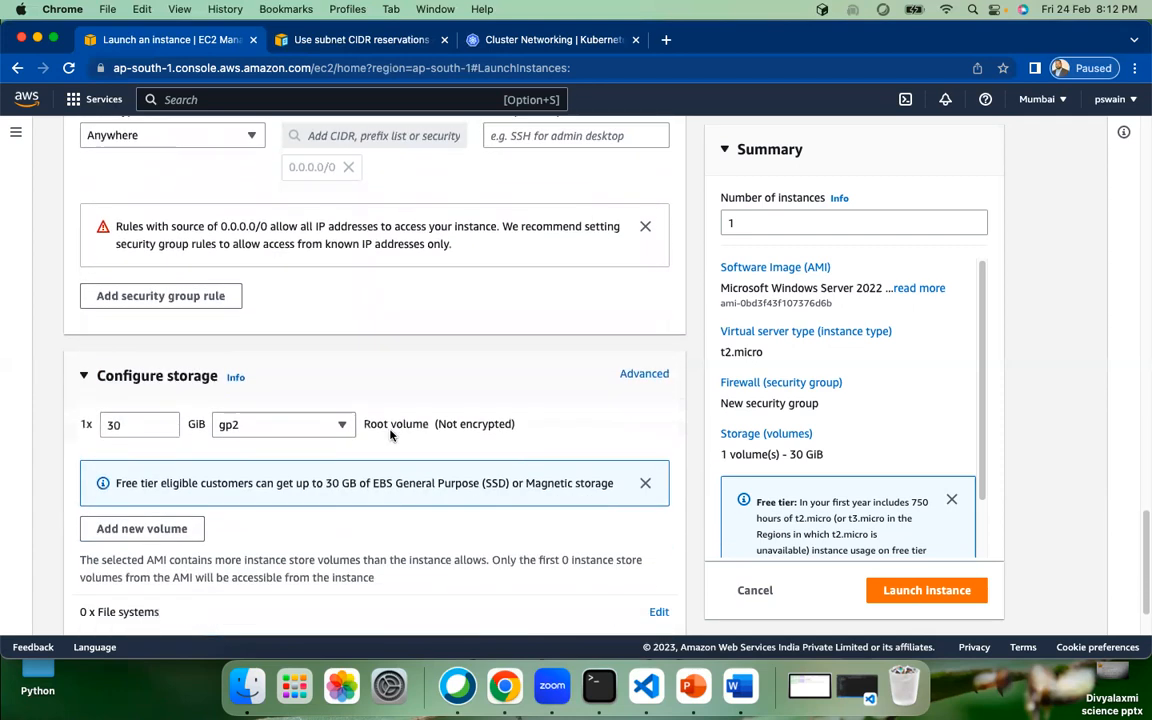
scroll(390, 433, down, 1)
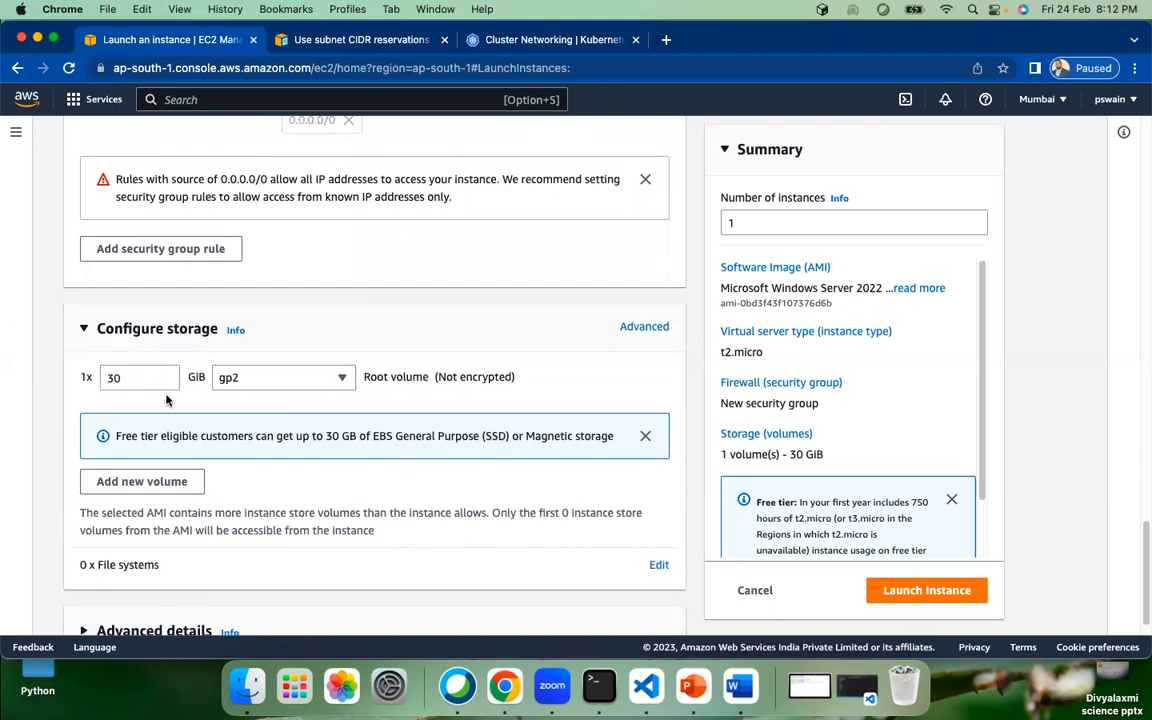
double_click(116, 378)
scroll(355, 483, down, 1)
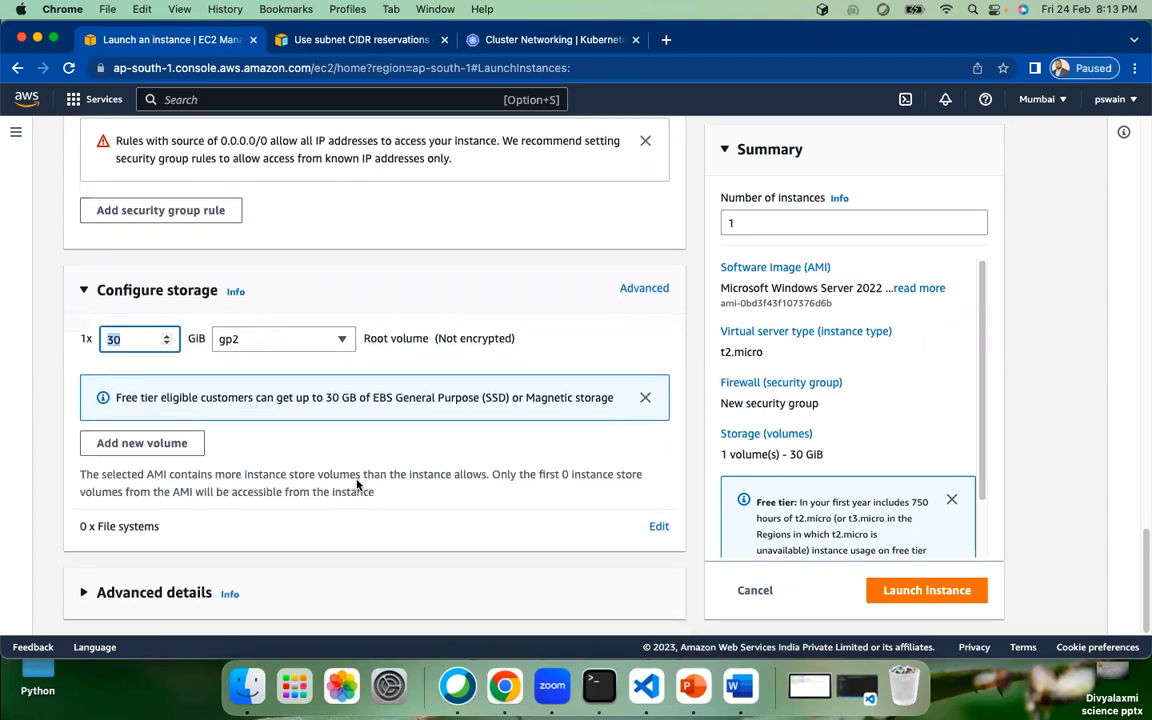
click(85, 595)
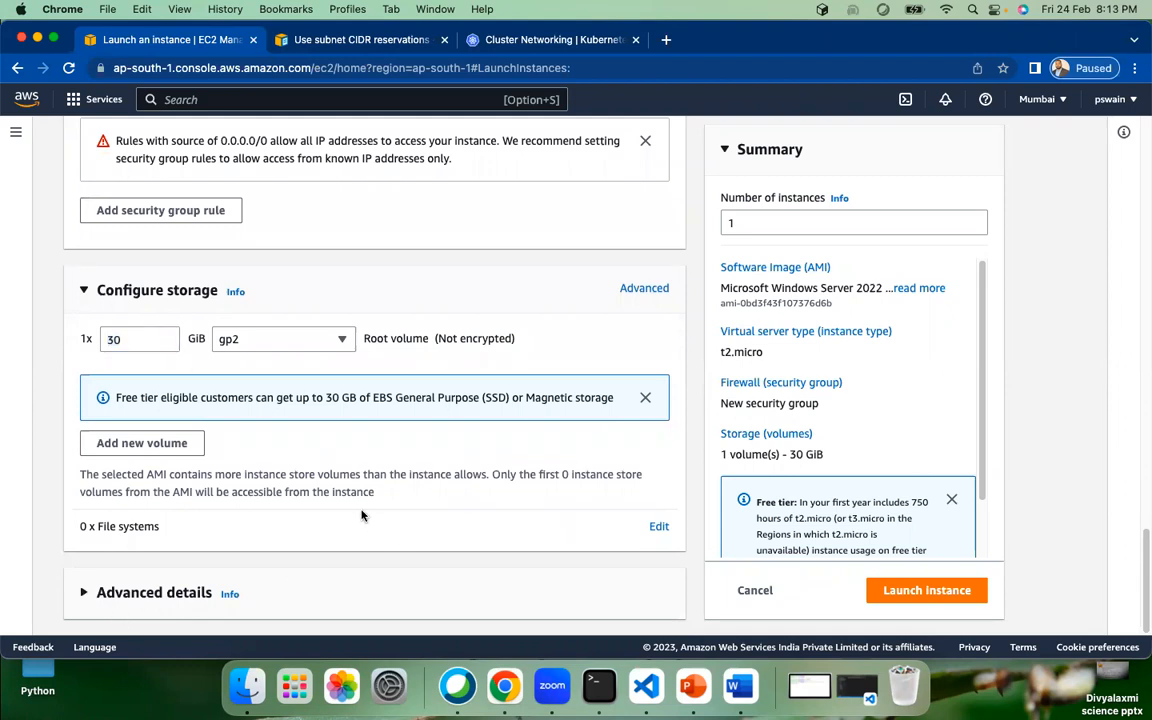
scroll(410, 522, up, 3)
scroll(432, 527, up, 10)
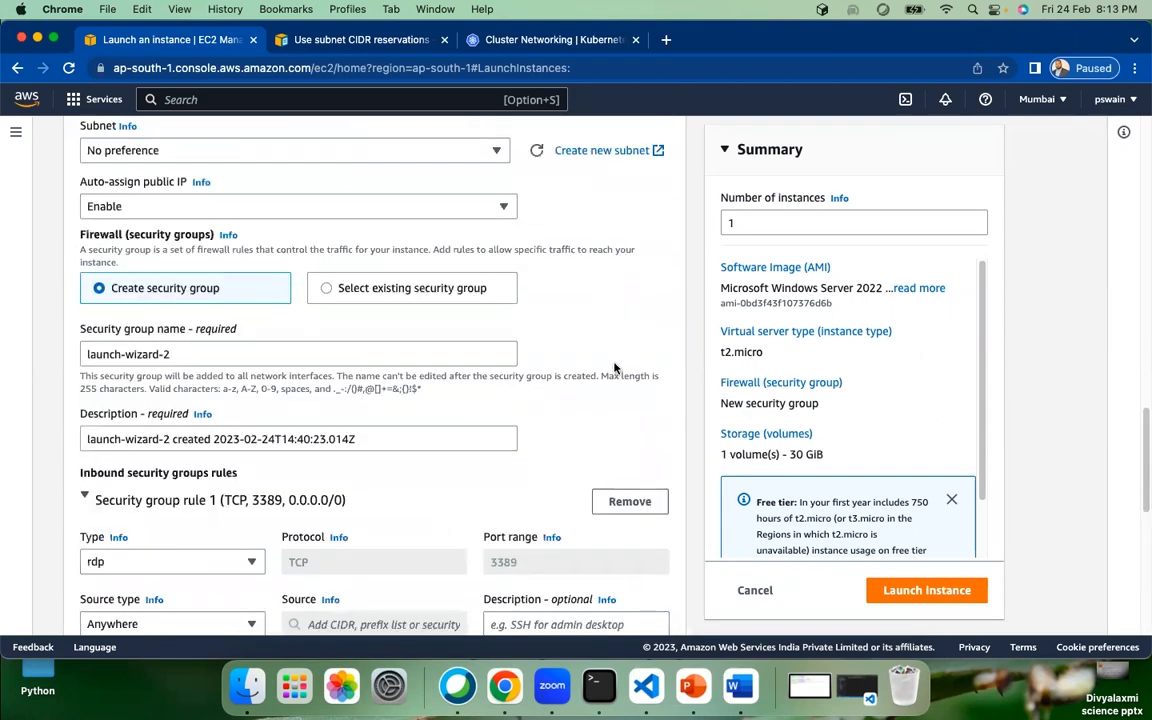
scroll(614, 369, up, 18)
scroll(614, 369, up, 3)
scroll(614, 369, down, 20)
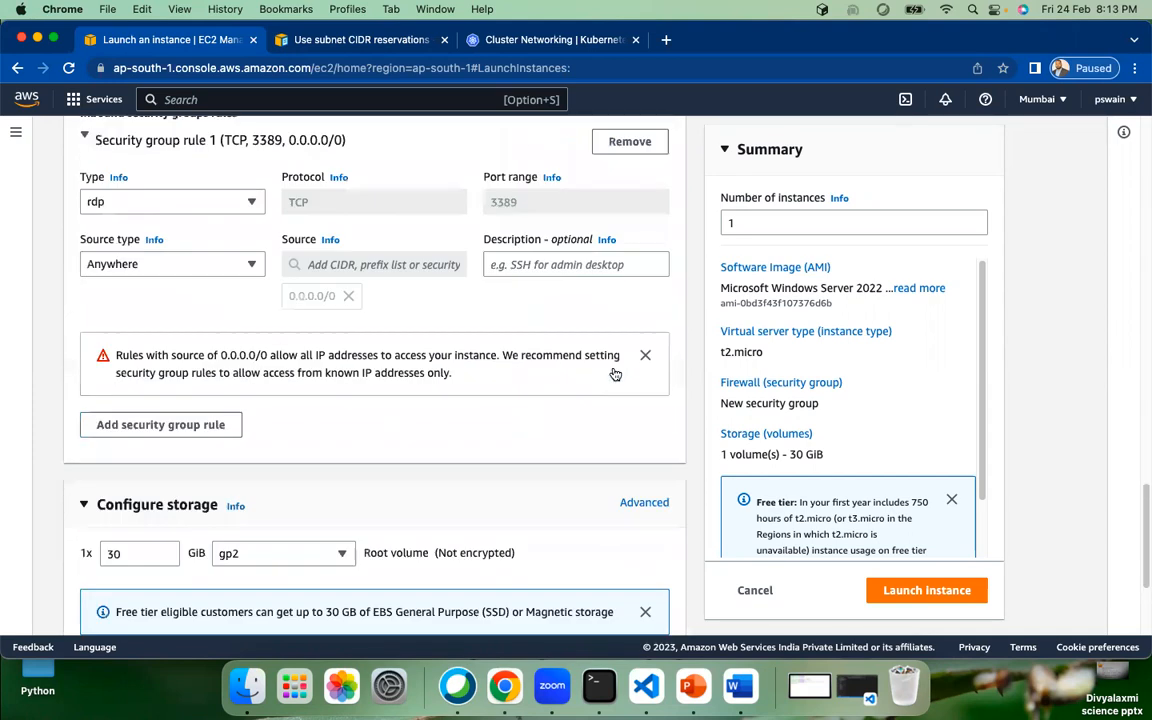
scroll(614, 373, down, 1)
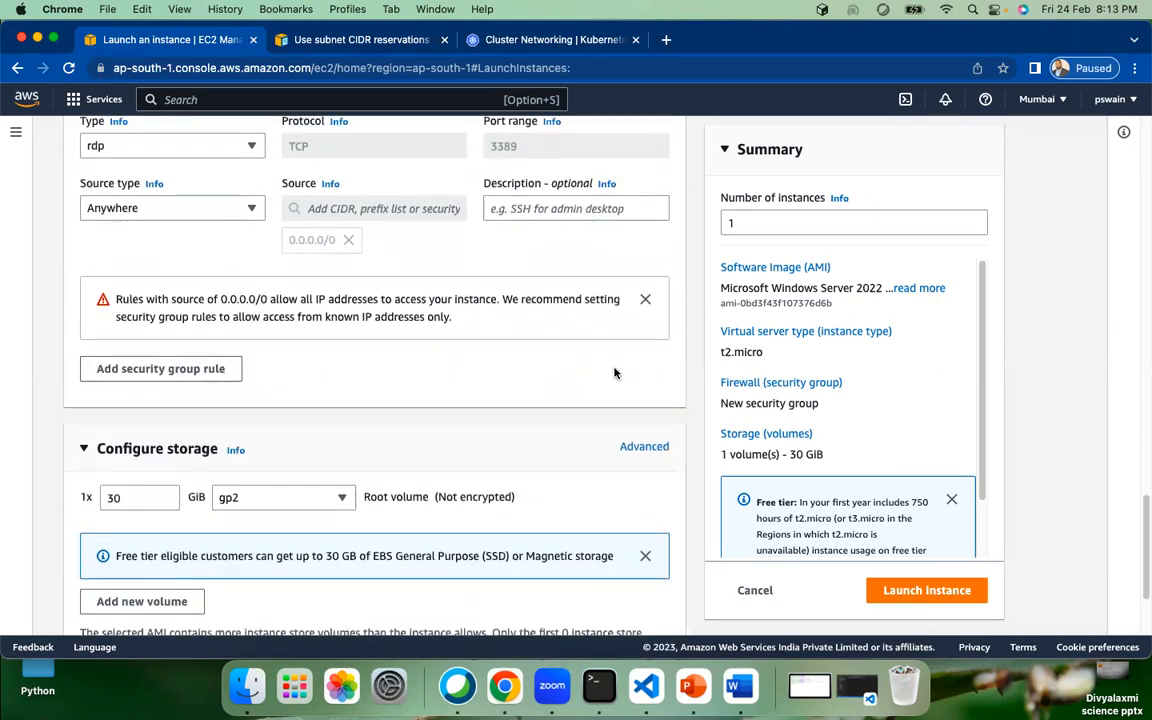
scroll(614, 373, down, 3)
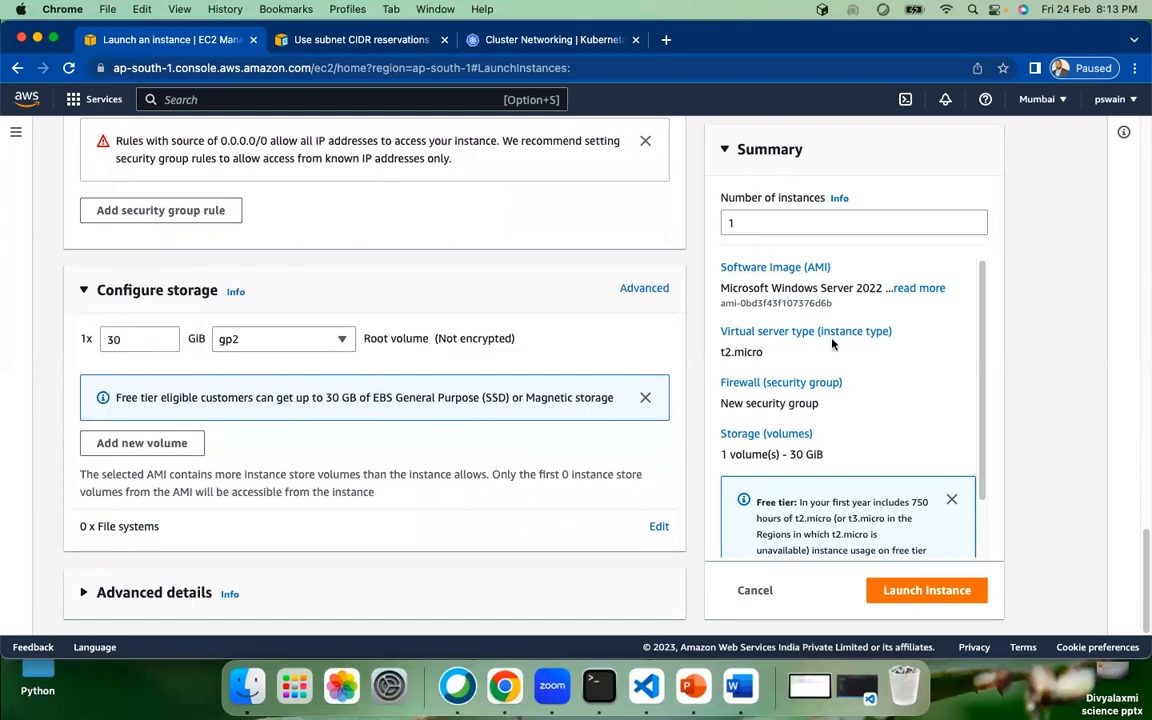
Step: Launch the configured winserver instance and go to the full instances list
click(926, 590)
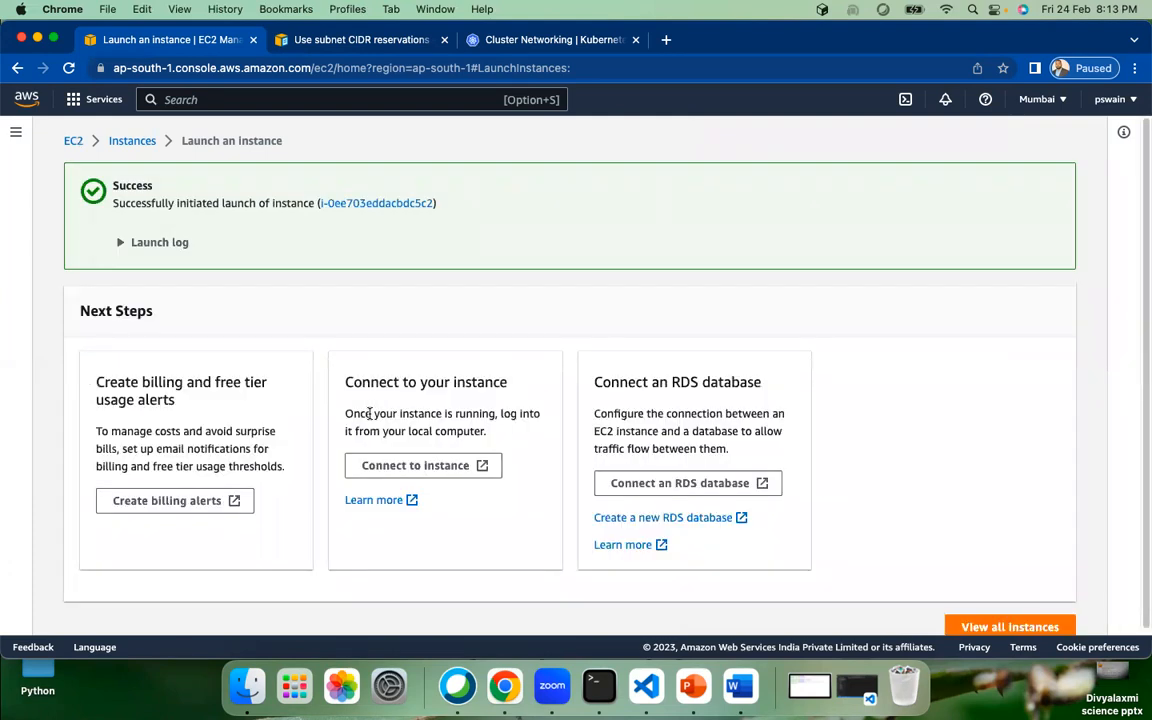
scroll(815, 393, down, 1)
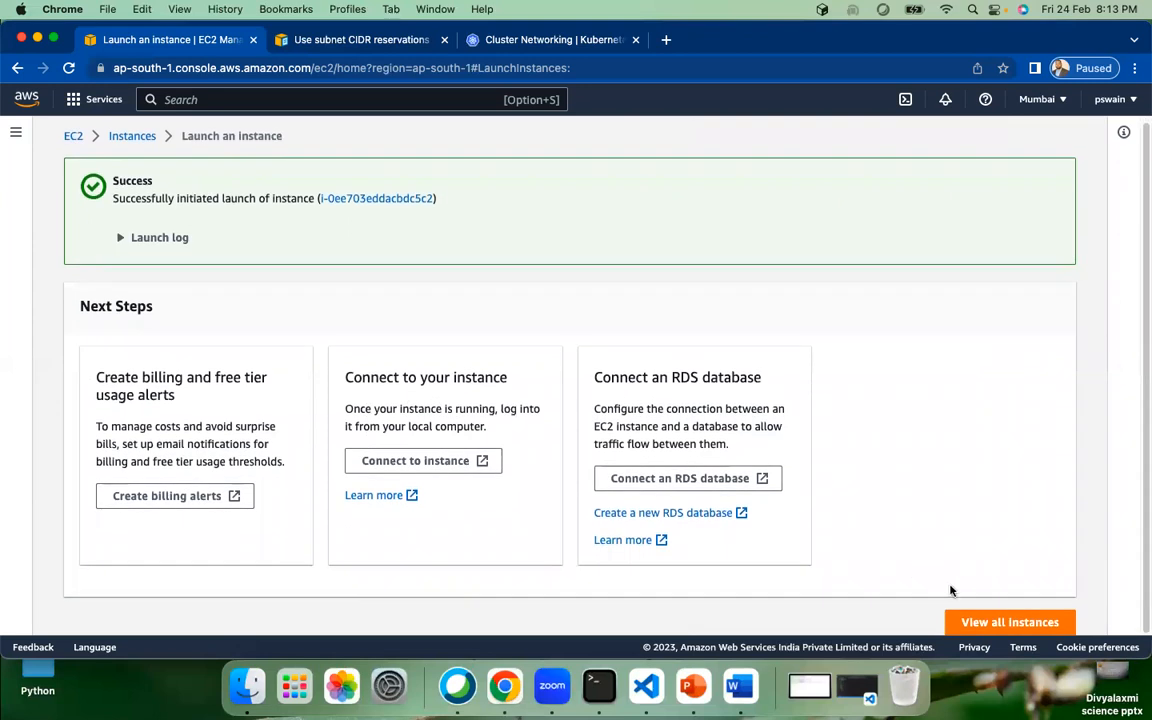
click(1005, 622)
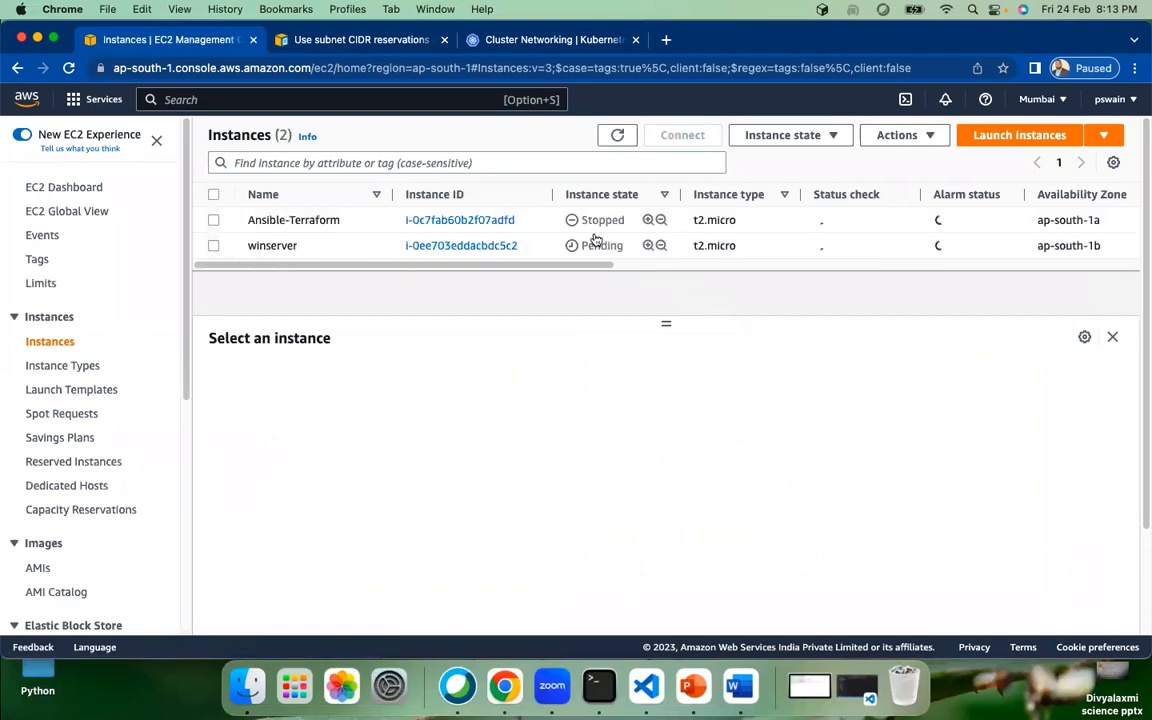
Step: Refresh the instances list until winserver shows Running, then select it
click(617, 139)
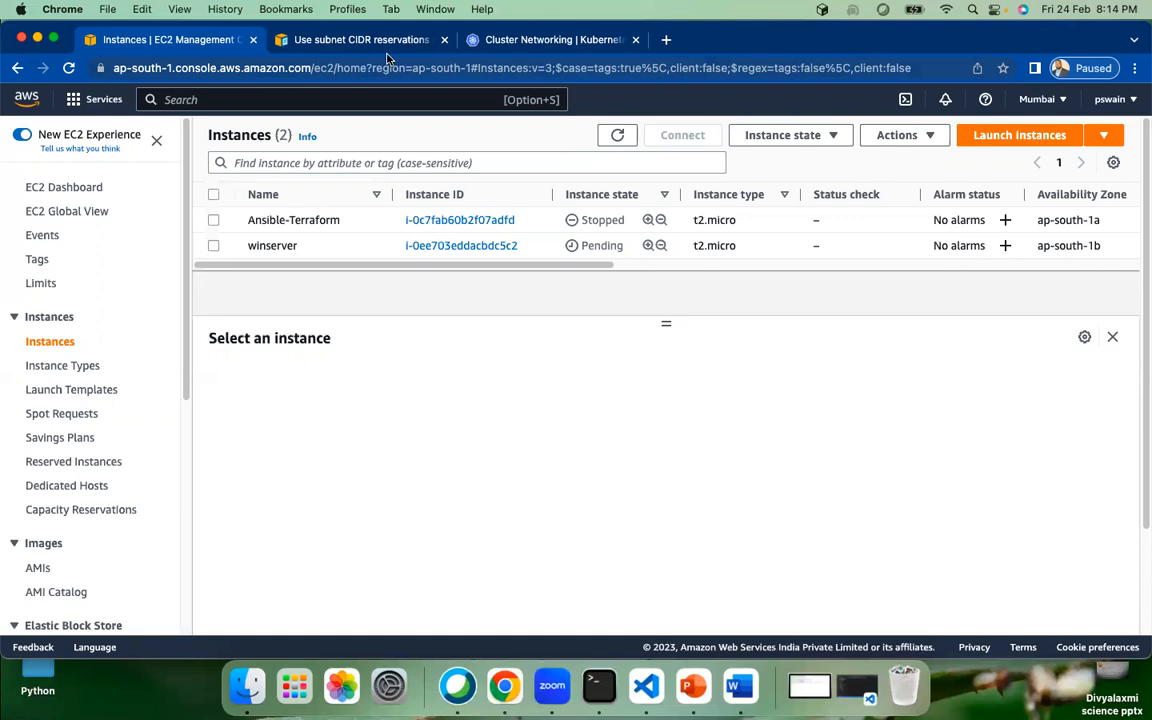
click(619, 135)
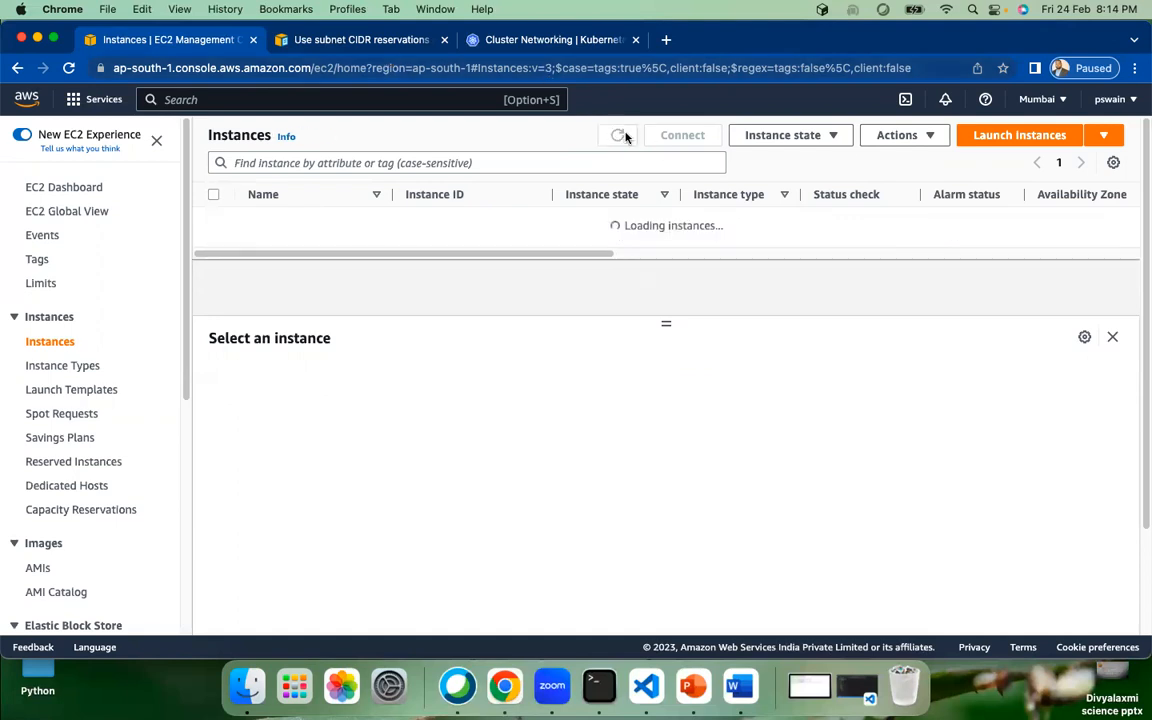
click(621, 135)
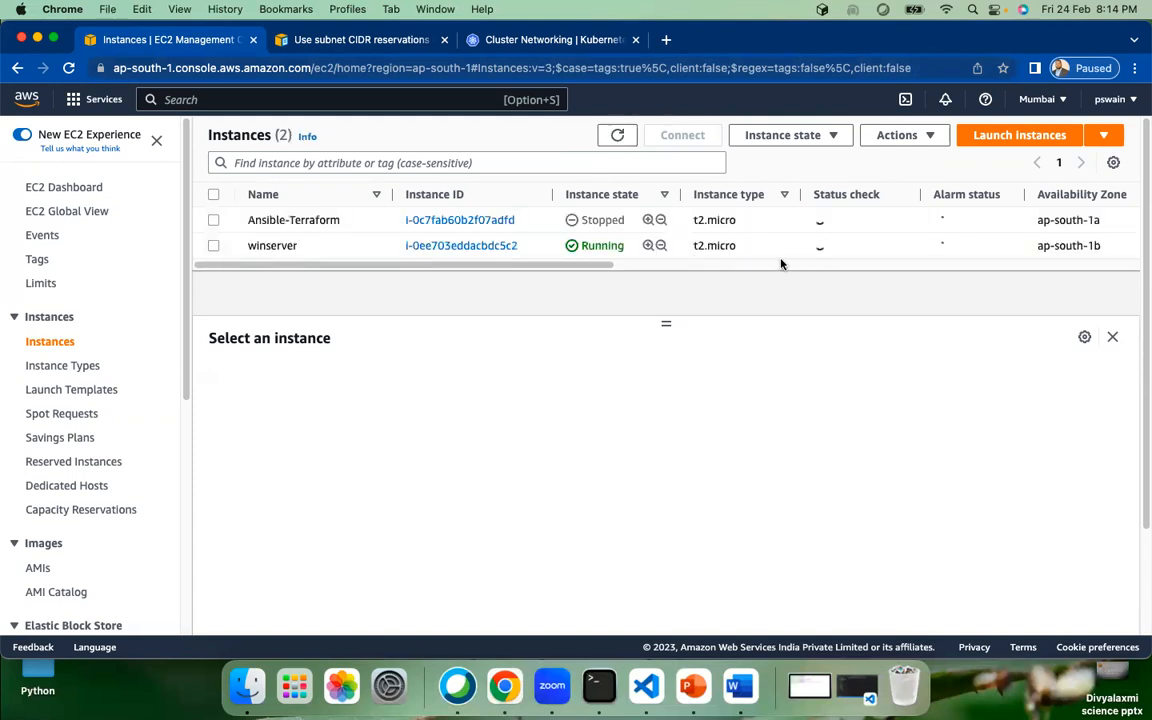
click(215, 247)
Step: Scroll through winserver's Details tab to review its IPv4 addresses and platform
scroll(379, 511, down, 1)
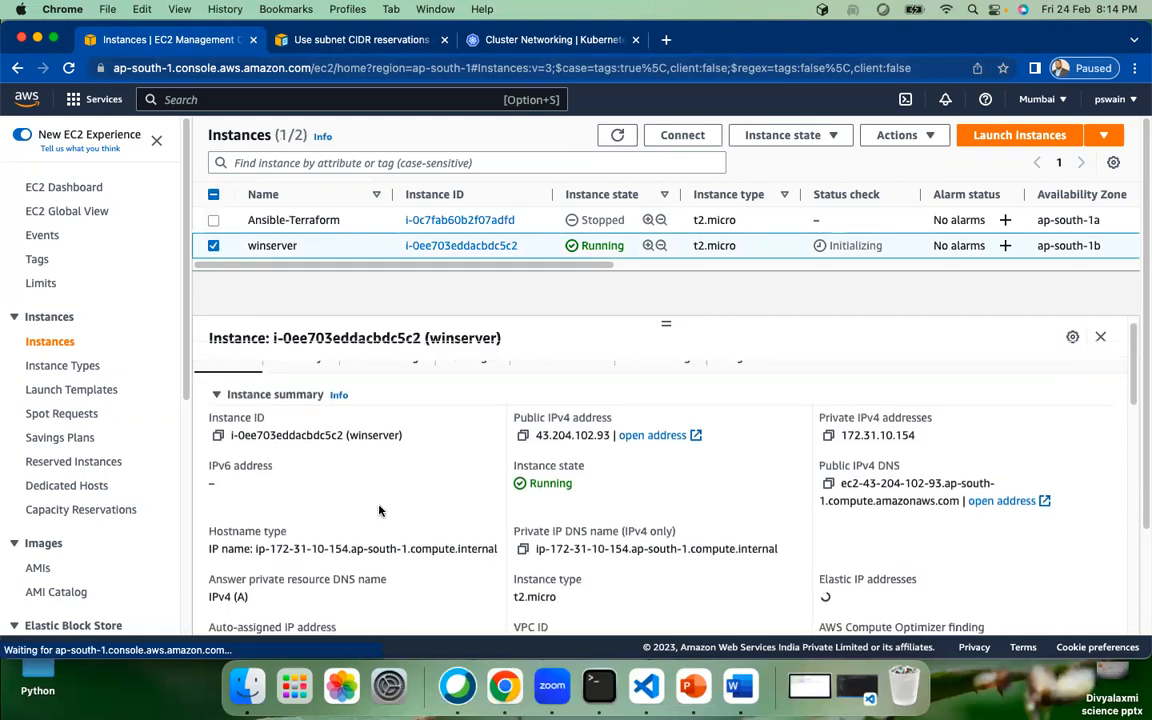
scroll(379, 511, down, 1)
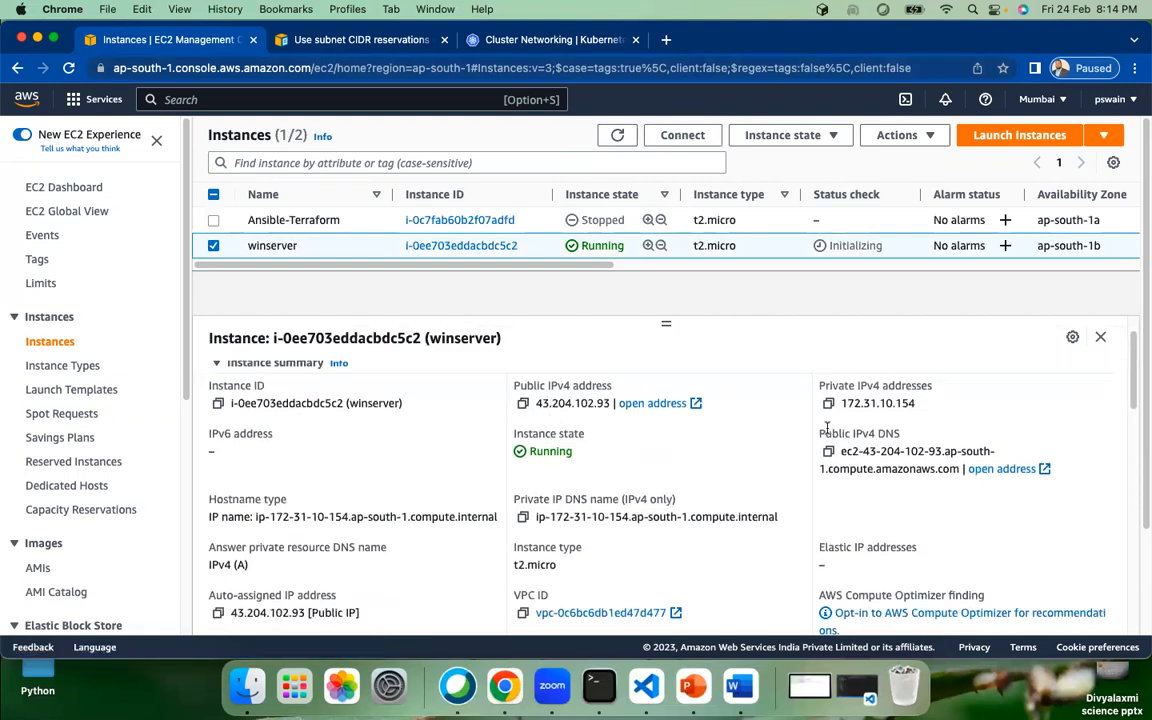
scroll(625, 476, down, 5)
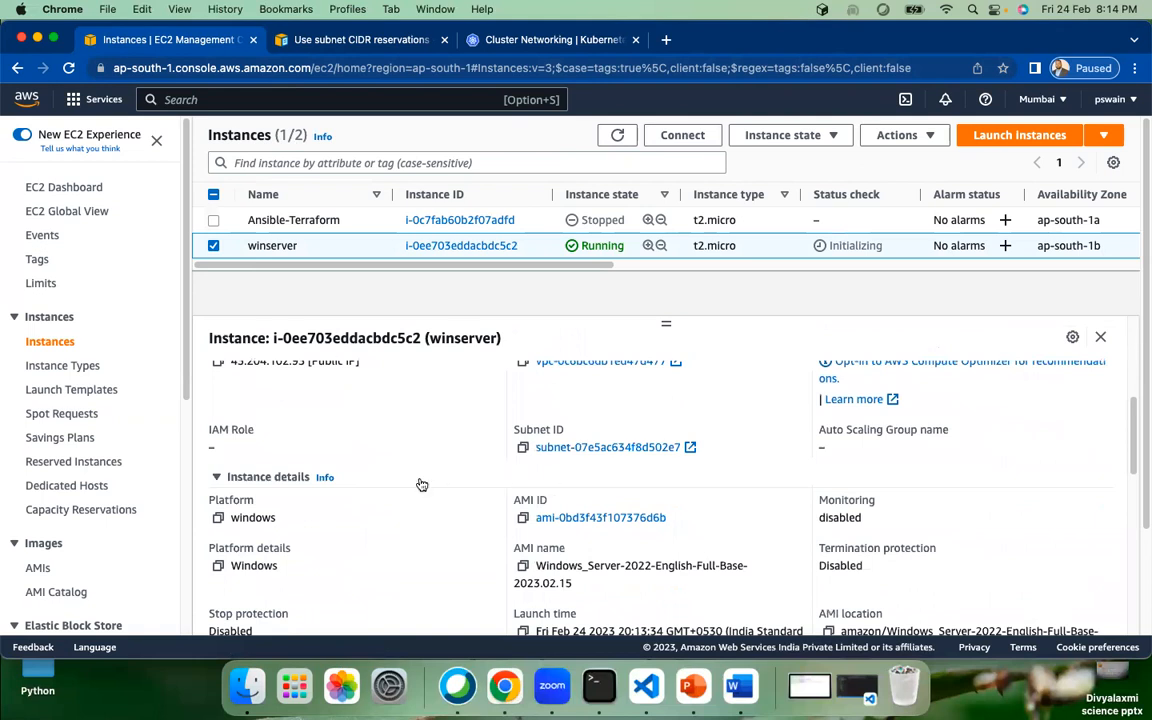
scroll(421, 484, down, 3)
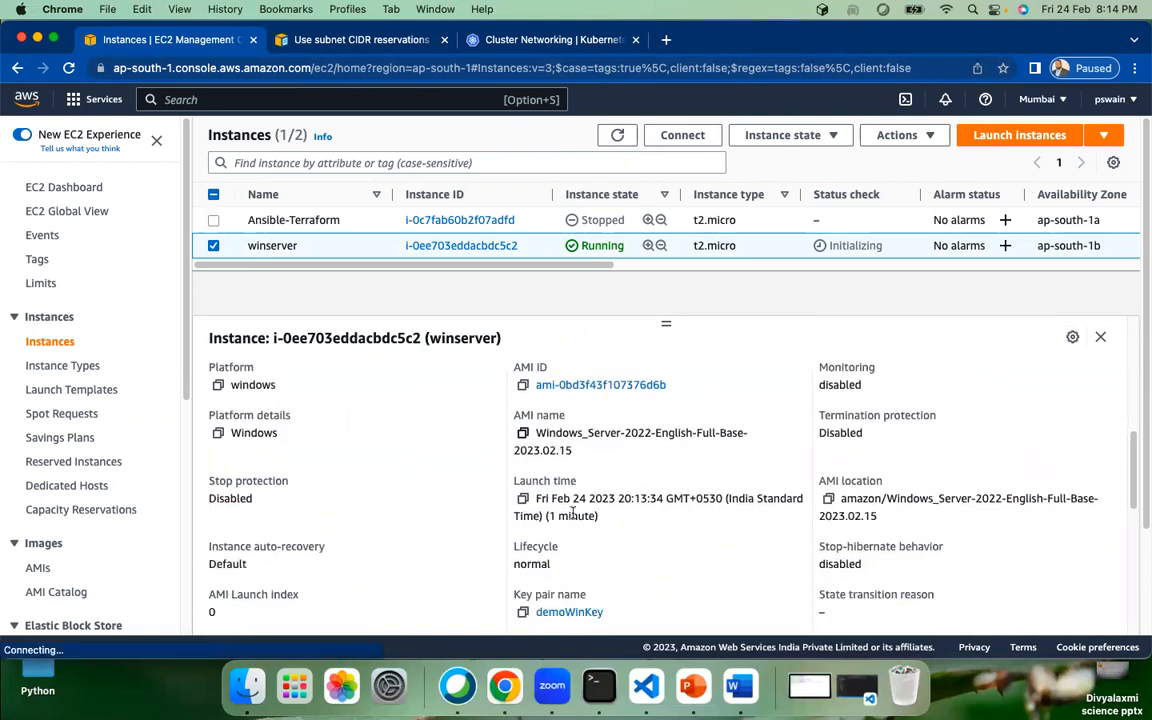
scroll(440, 530, down, 1)
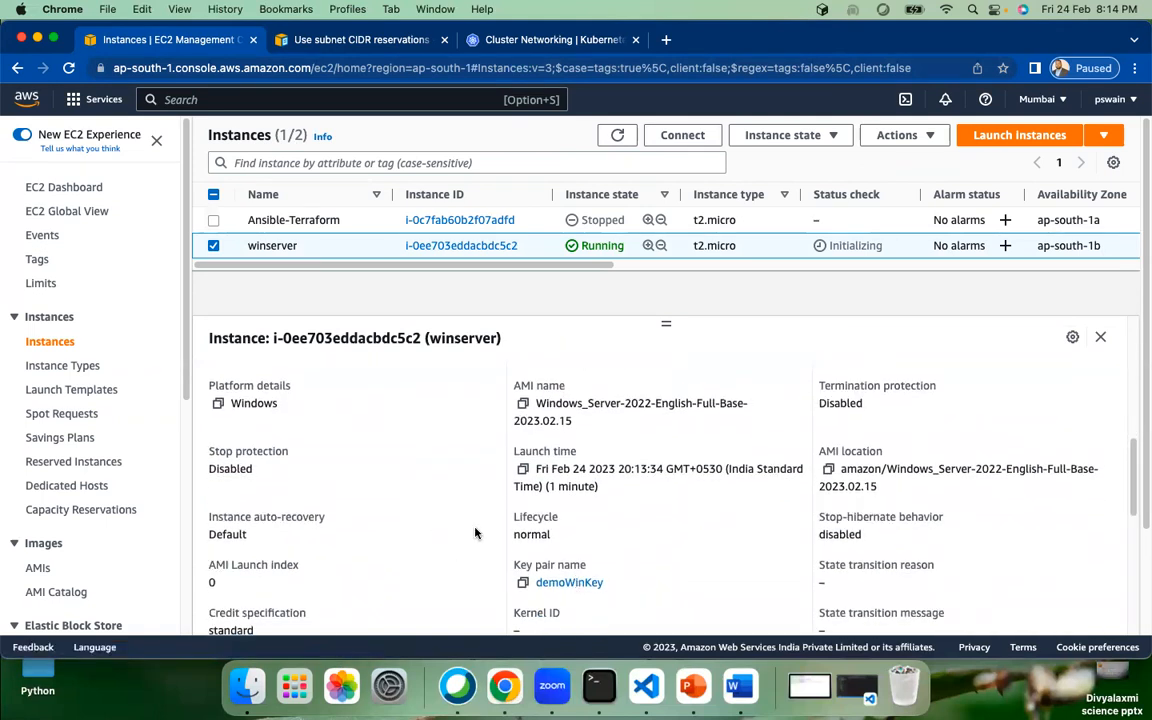
scroll(476, 534, up, 10)
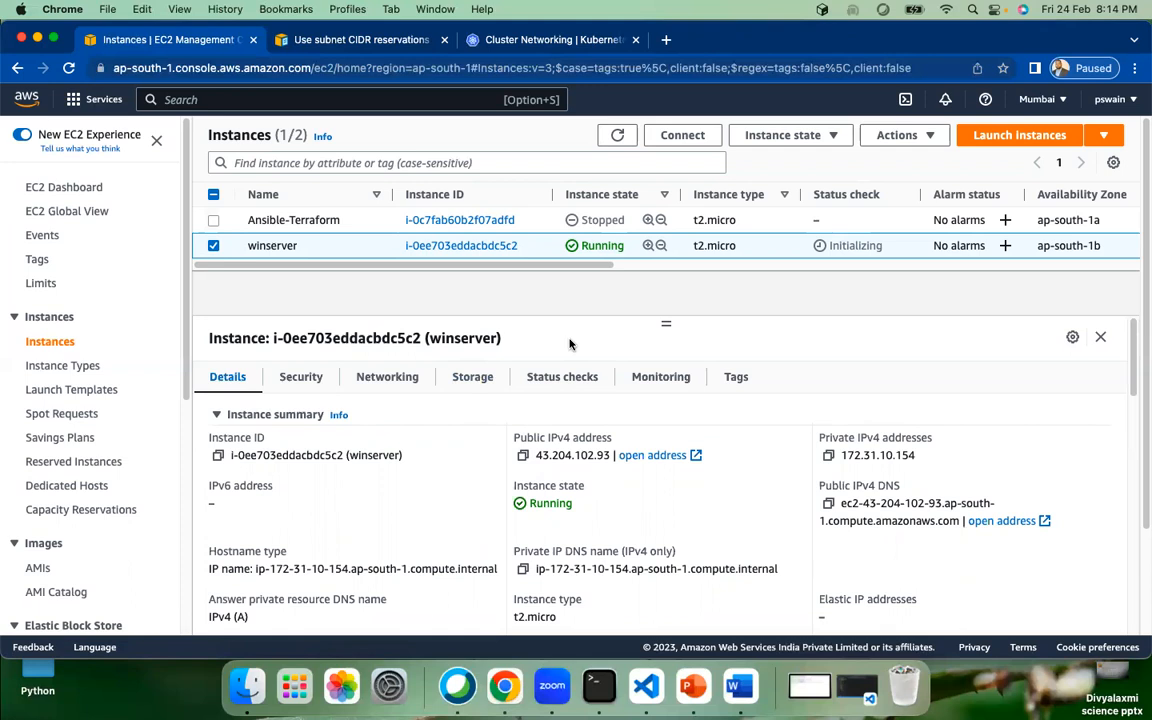
Step: Copy winserver's public IPv4 address 43.204.102.93 and reselect the instance
click(522, 456)
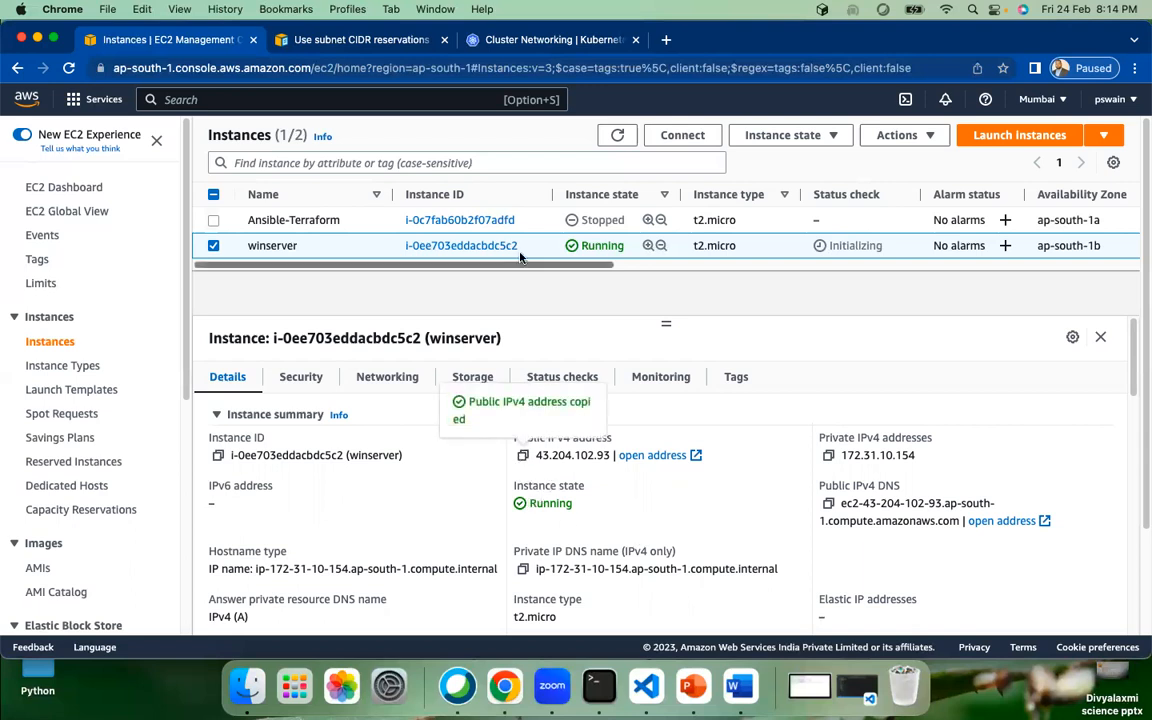
click(617, 135)
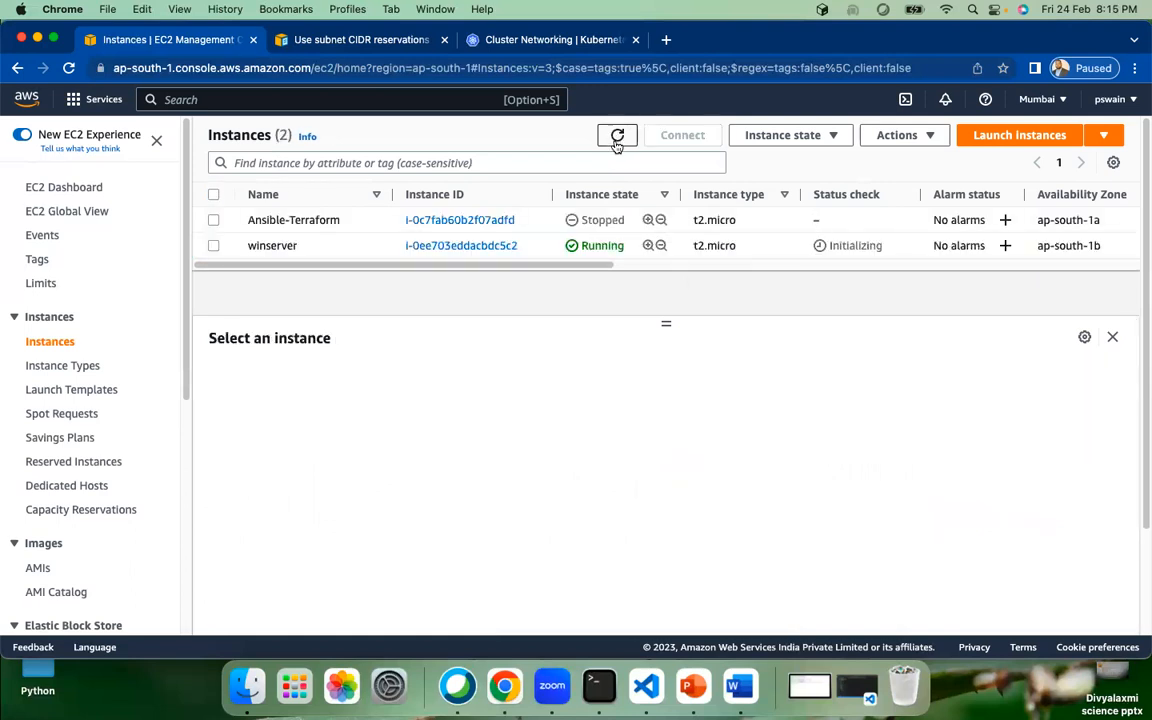
click(214, 246)
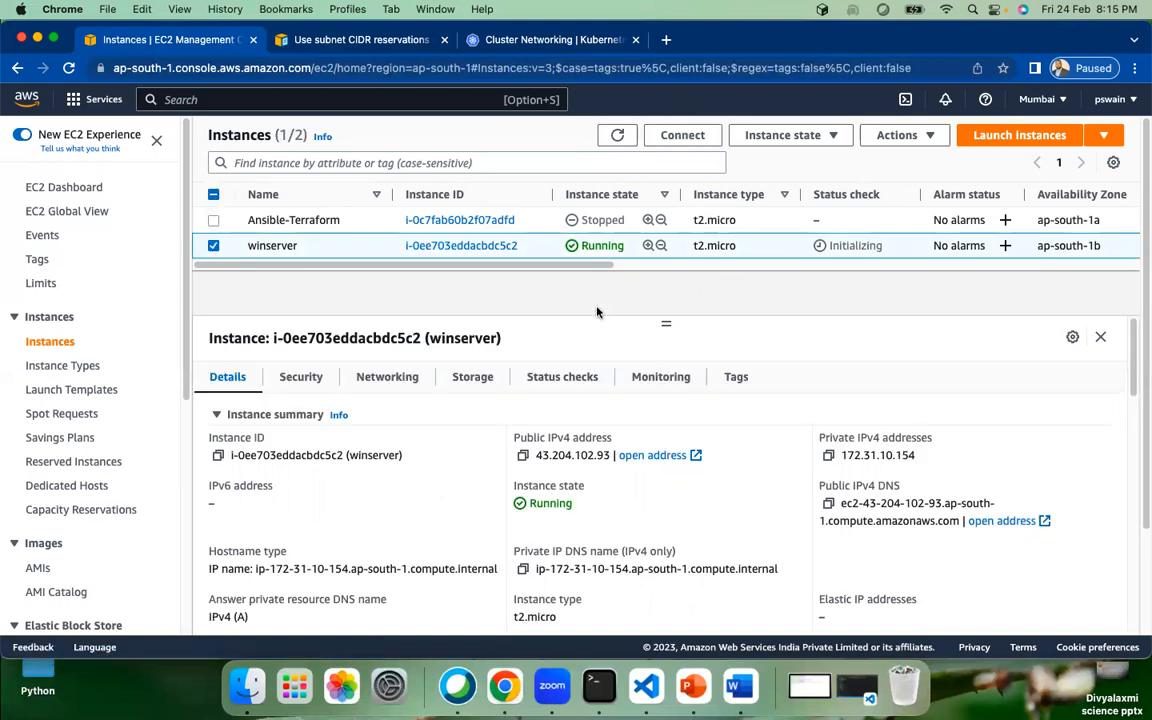
Step: Search the page for the copied IP, then open Spotlight and search 'microso'
key(super+f)
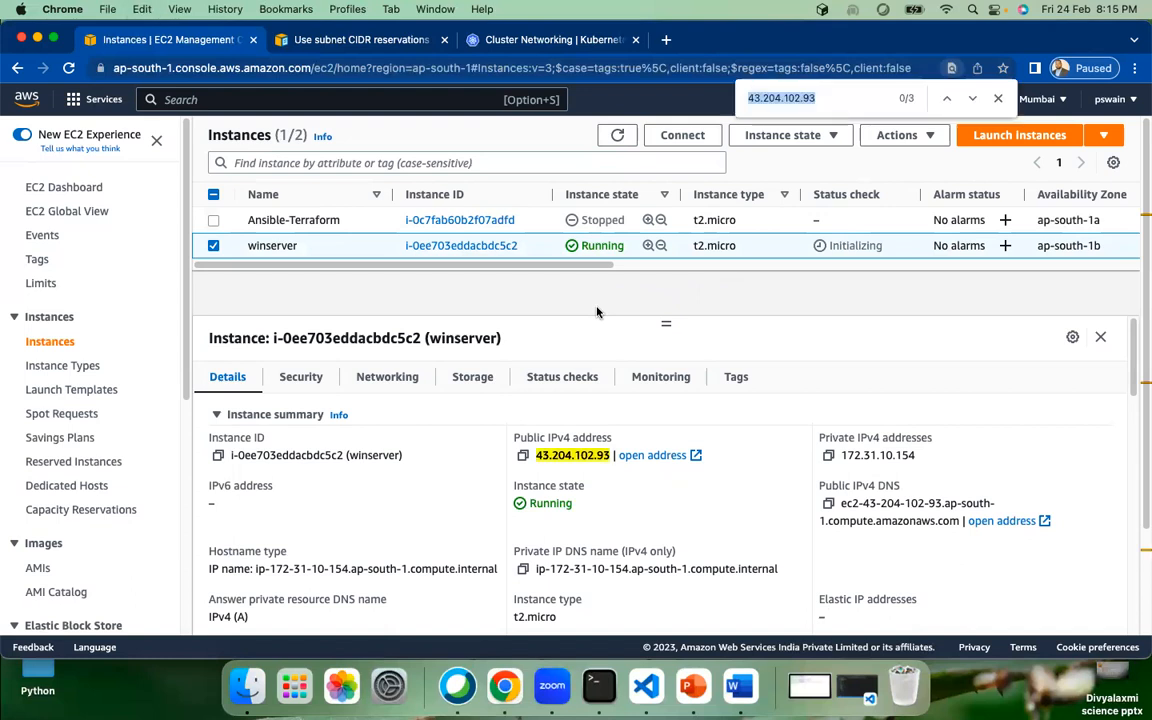
click(859, 344)
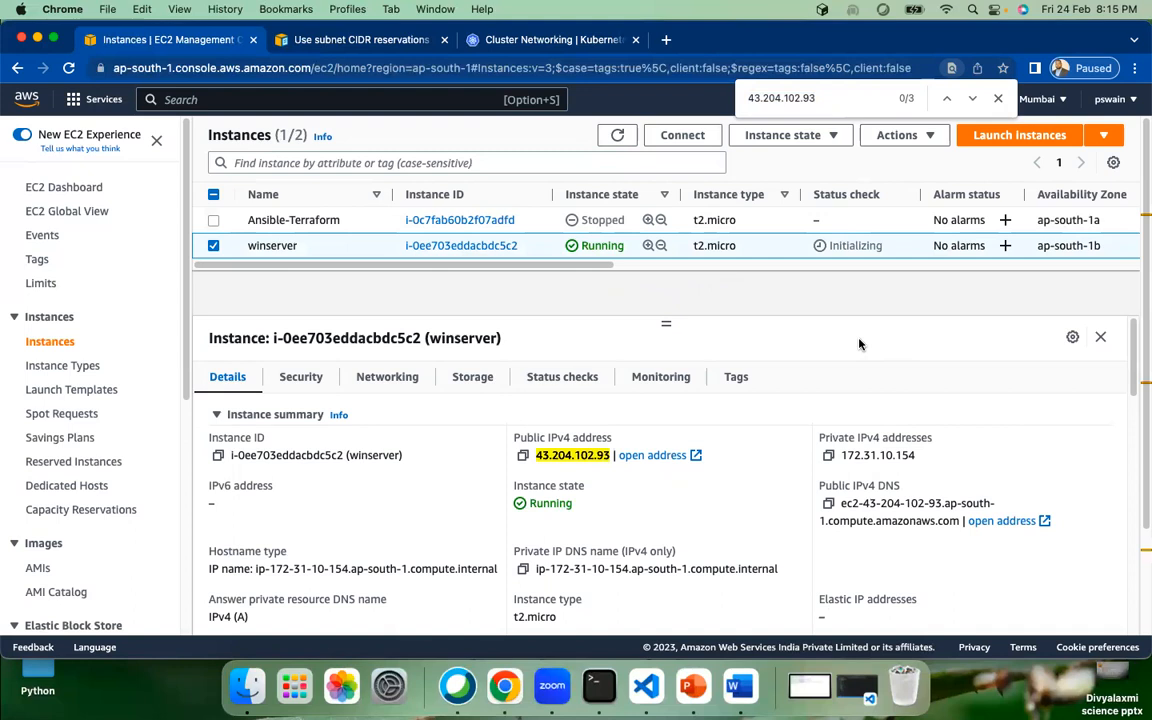
key(super+space)
text(microso)
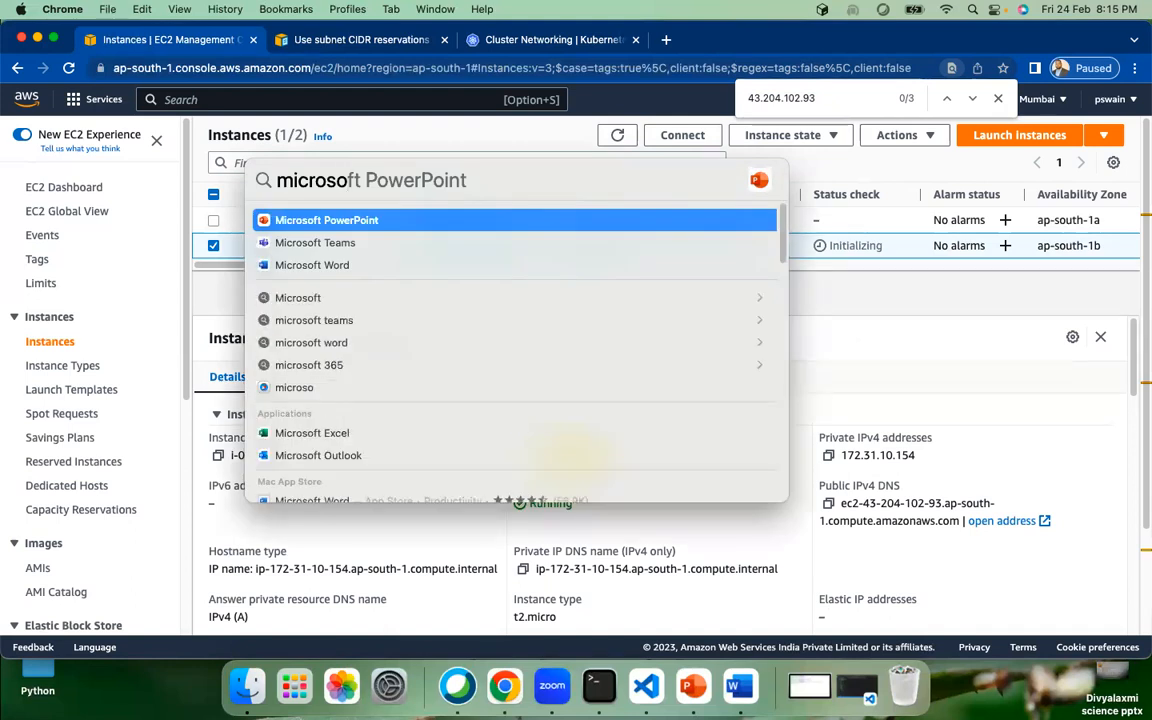
Step: Replace the Spotlight query with 'remote' to launch Microsoft Remote Desktop
key(BackSpace)
key(BackSpace)
key(BackSpace)
key(BackSpace)
key(BackSpace)
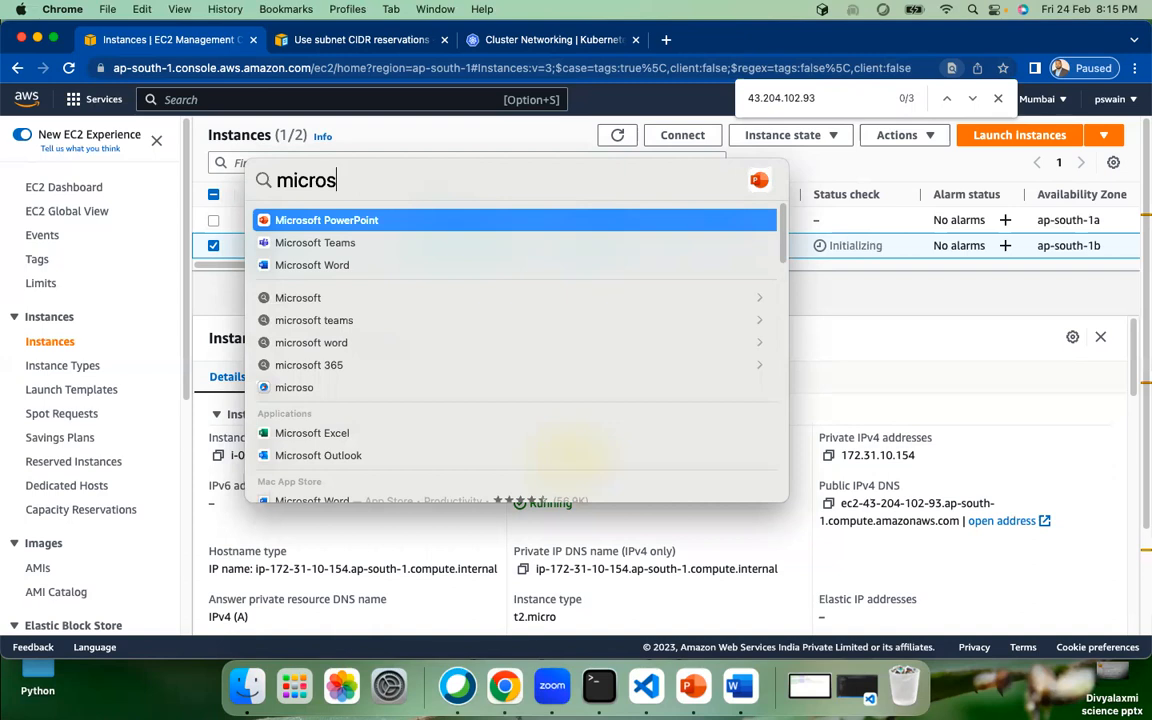
key(BackSpace)
key(BackSpace)
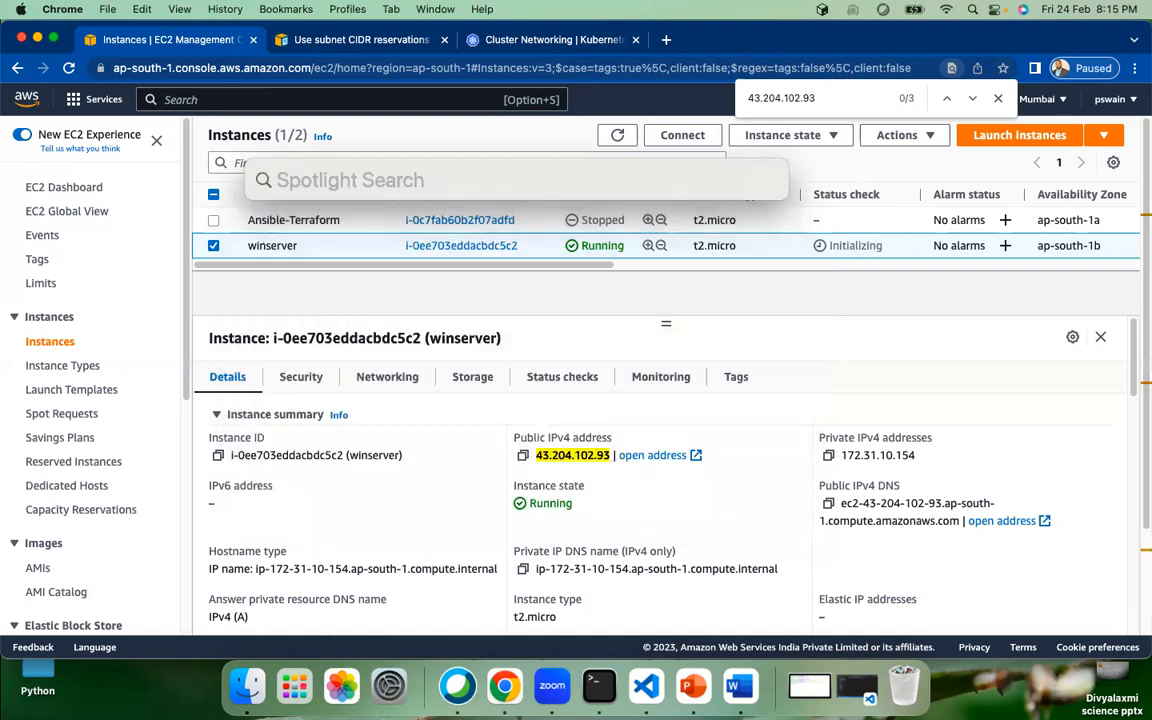
text(remote)
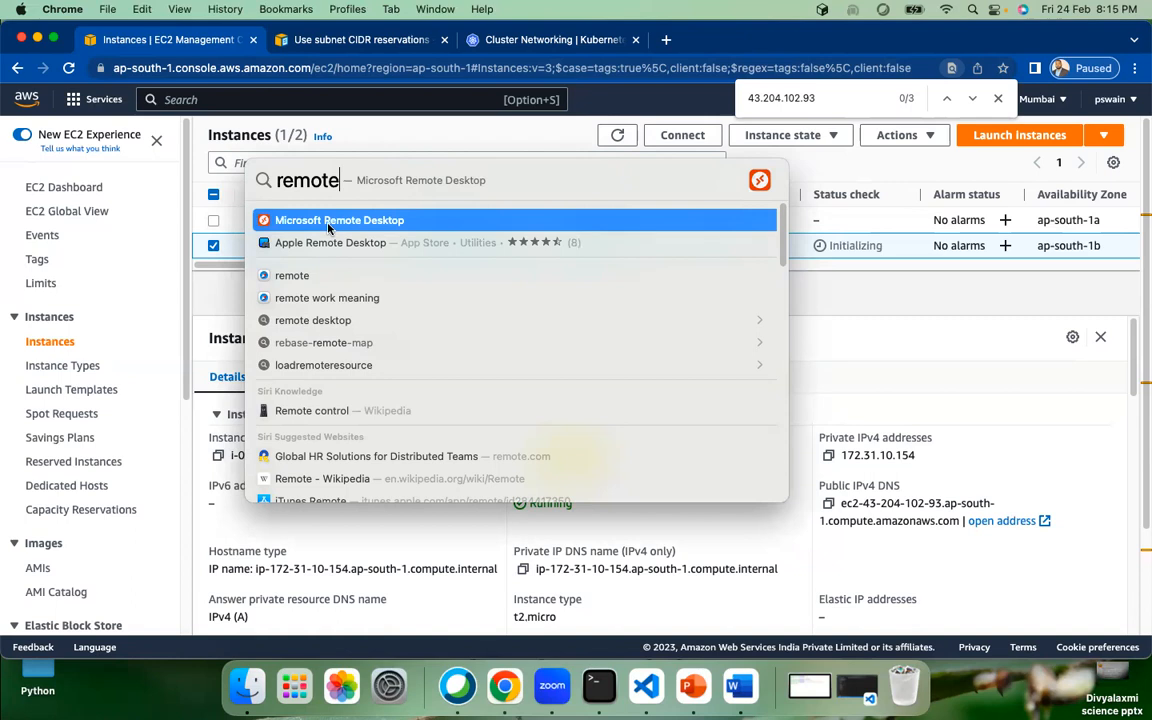
key(Escape)
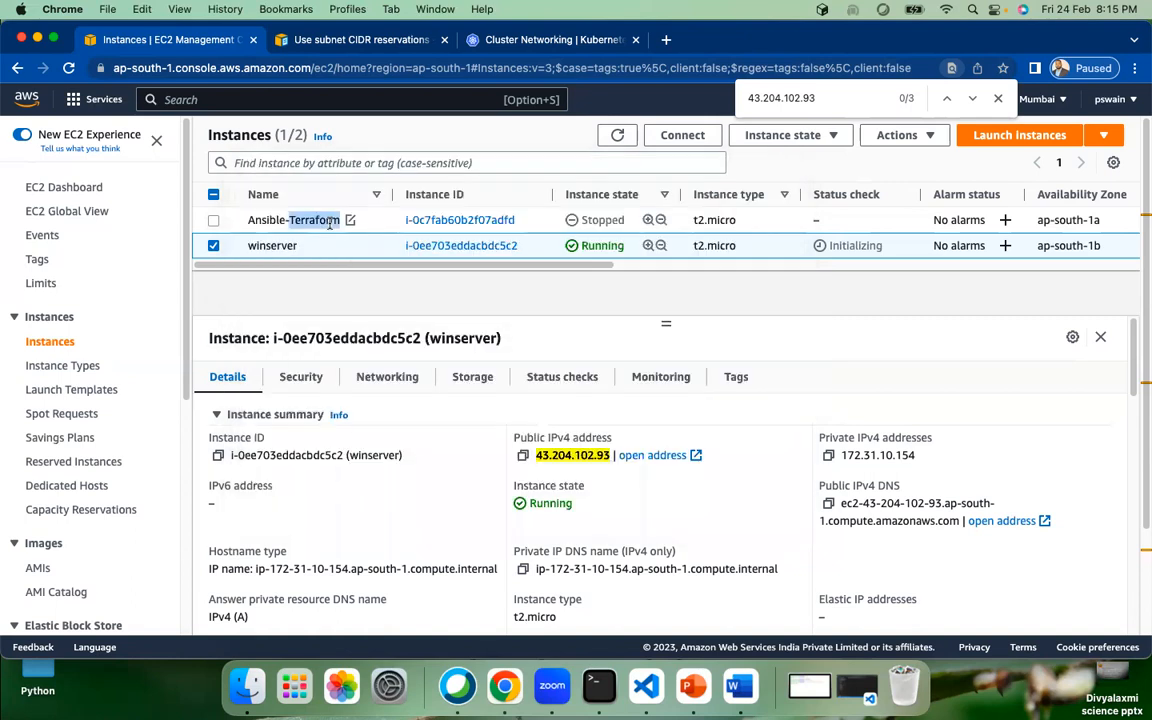
Step: Reselect winserver in the EC2 list instead of Ansible-Terraform, then bring up Remote Desktop
double_click(314, 220)
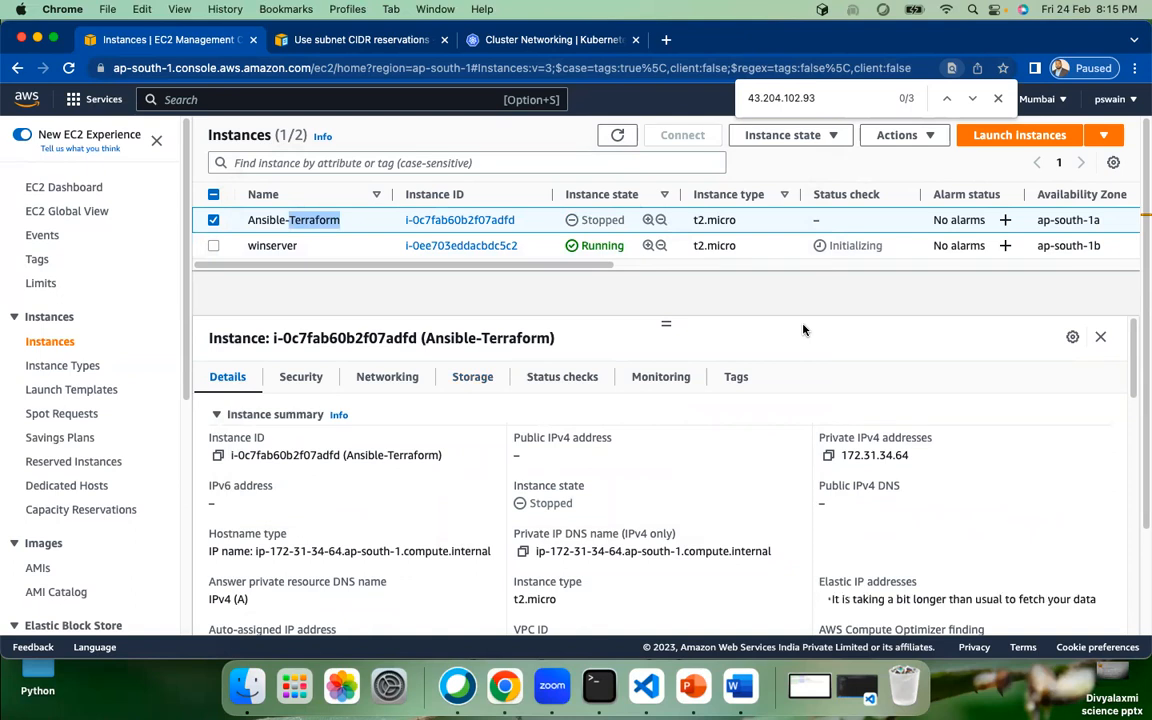
click(214, 220)
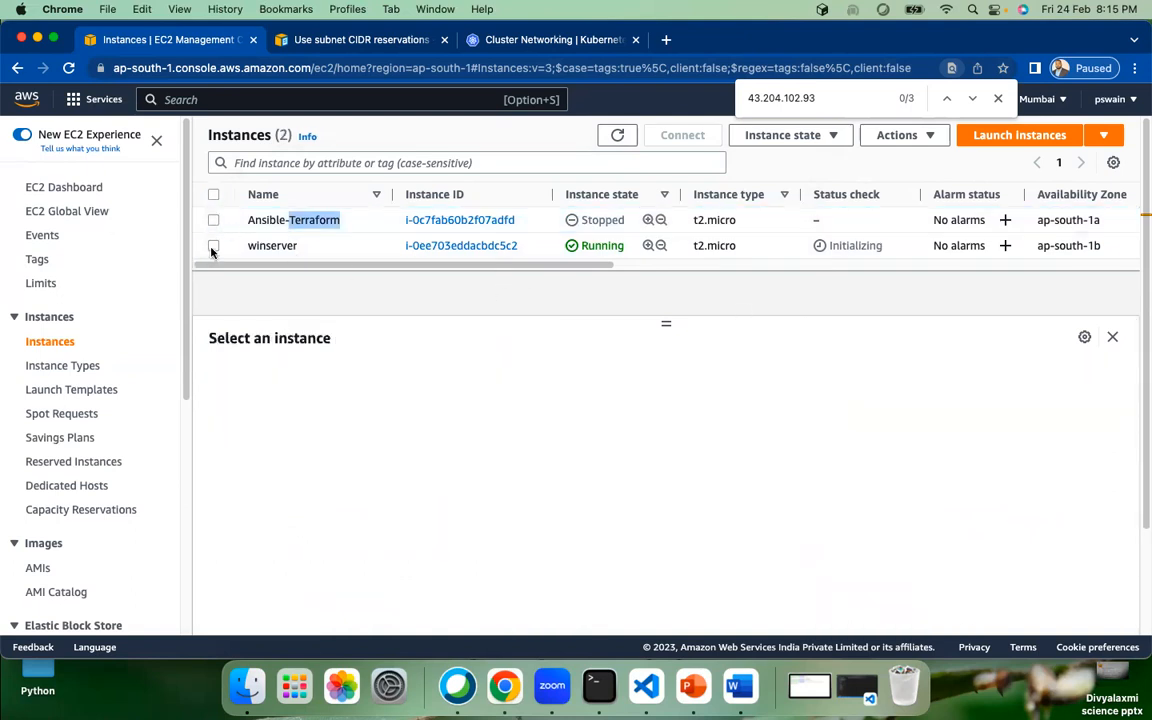
click(213, 246)
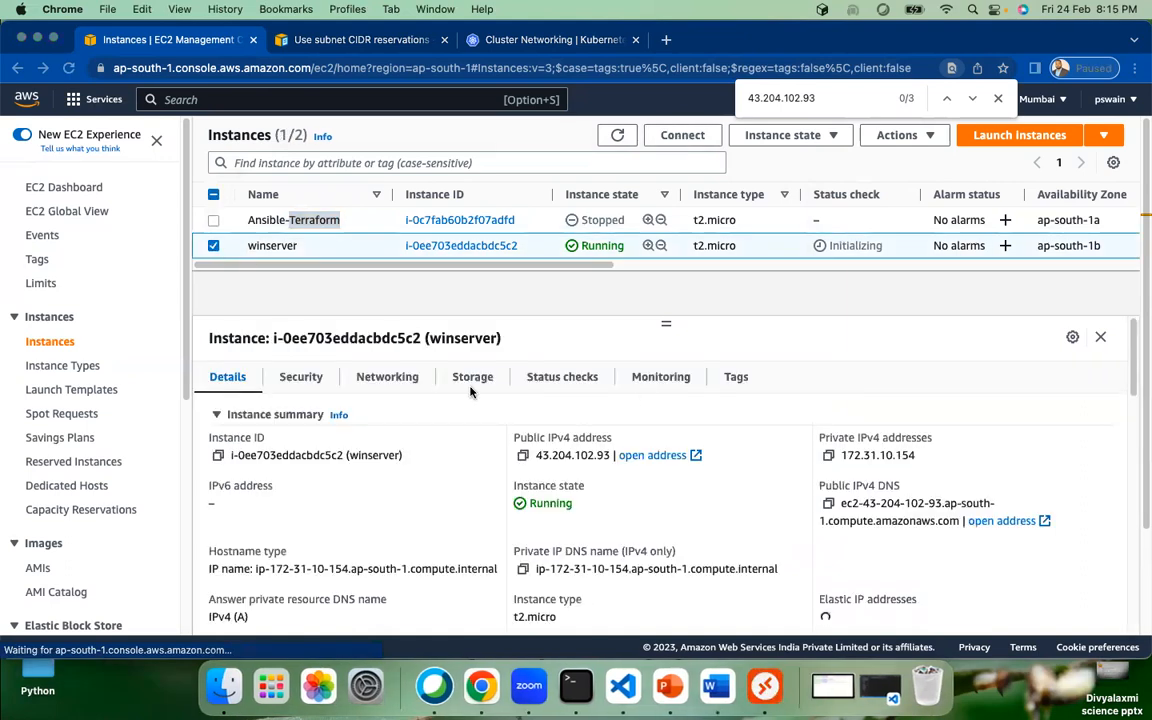
click(765, 686)
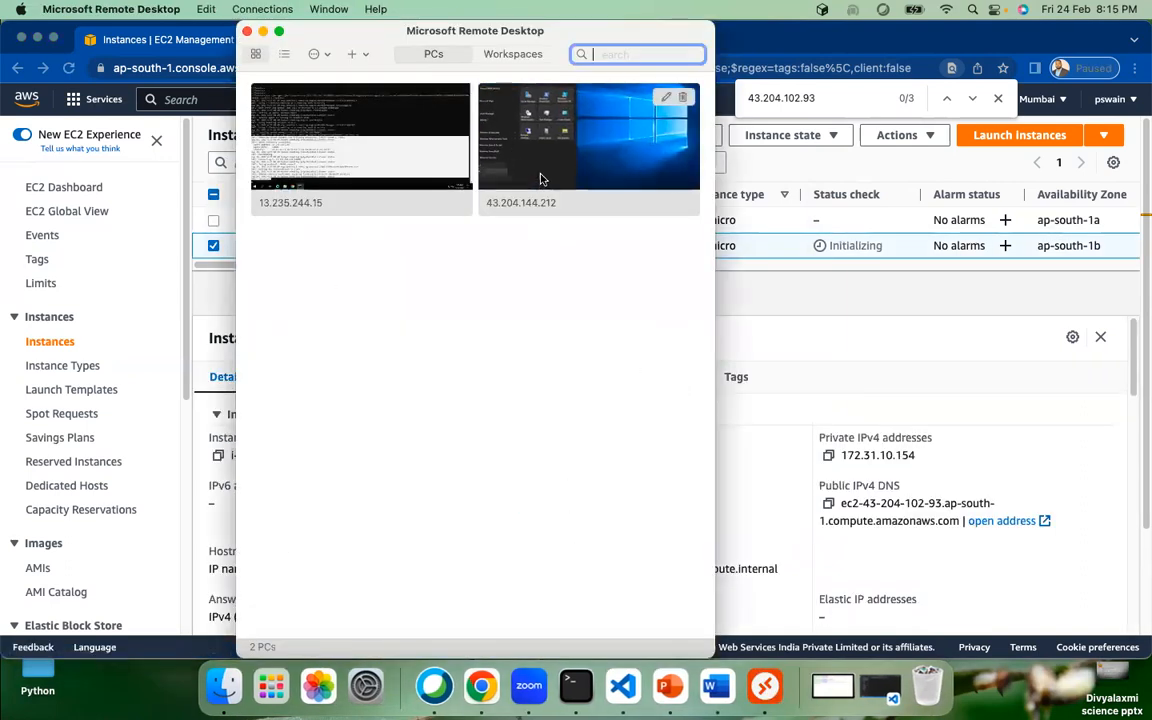
Step: Start adding a new PC named 43.204.102.93, copying winserver's public IP from the EC2 console
click(357, 56)
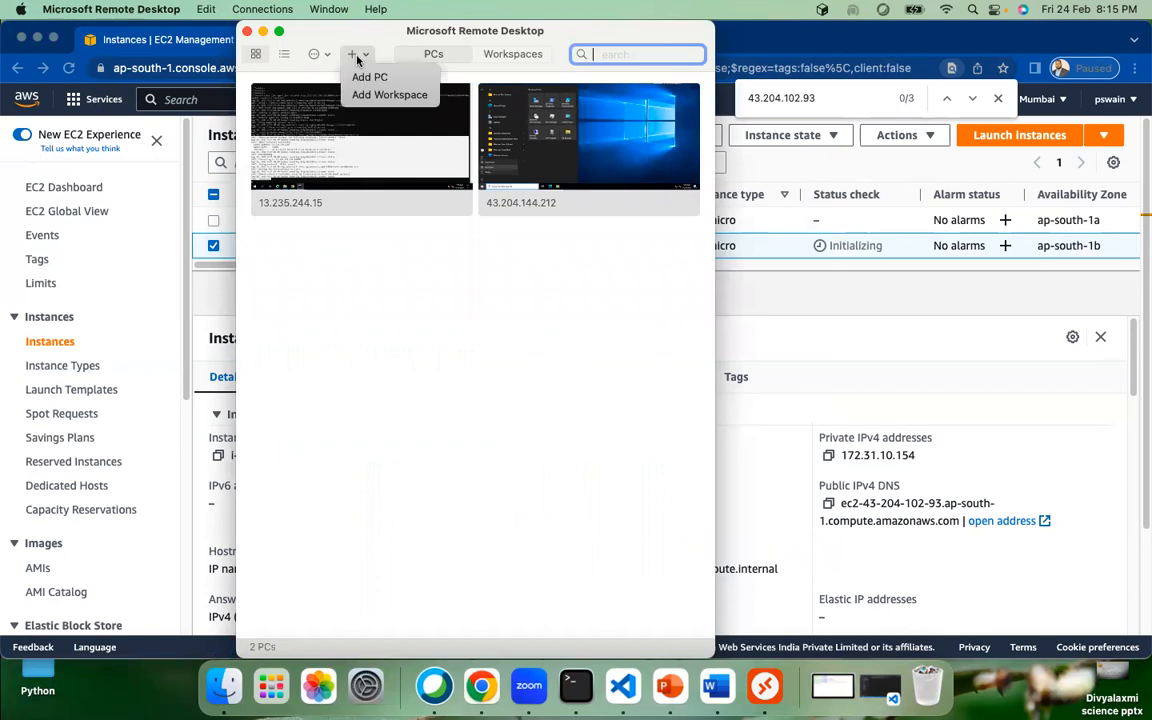
click(340, 72)
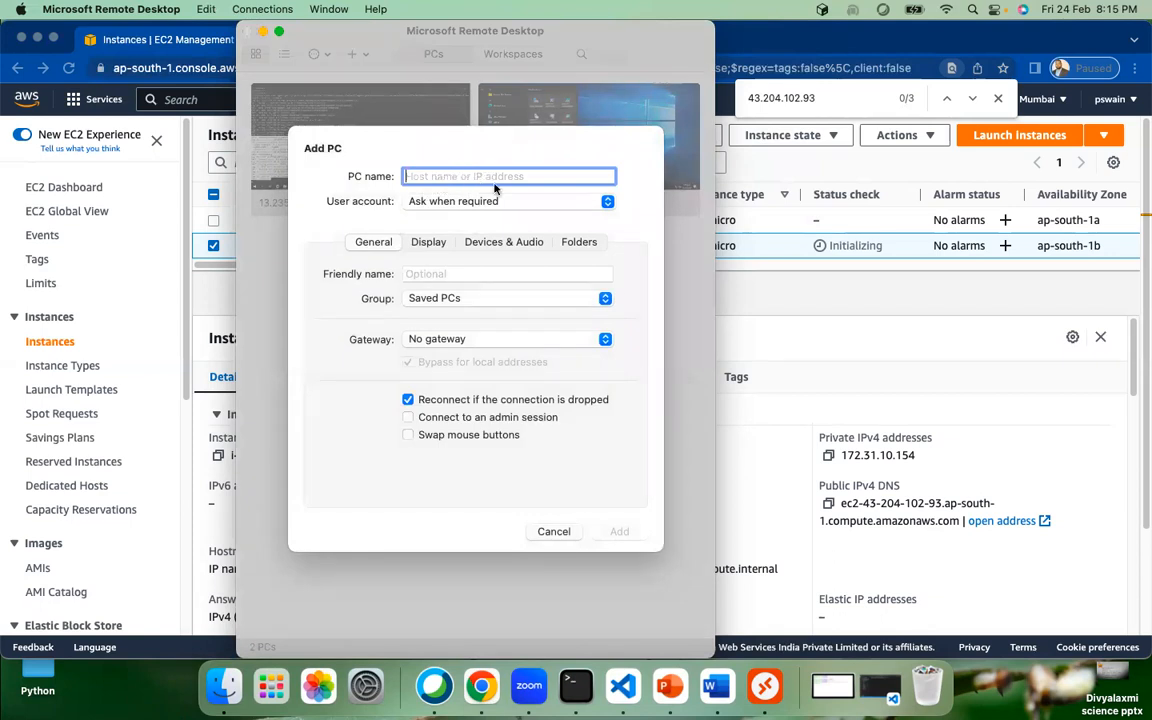
click(812, 385)
click(522, 455)
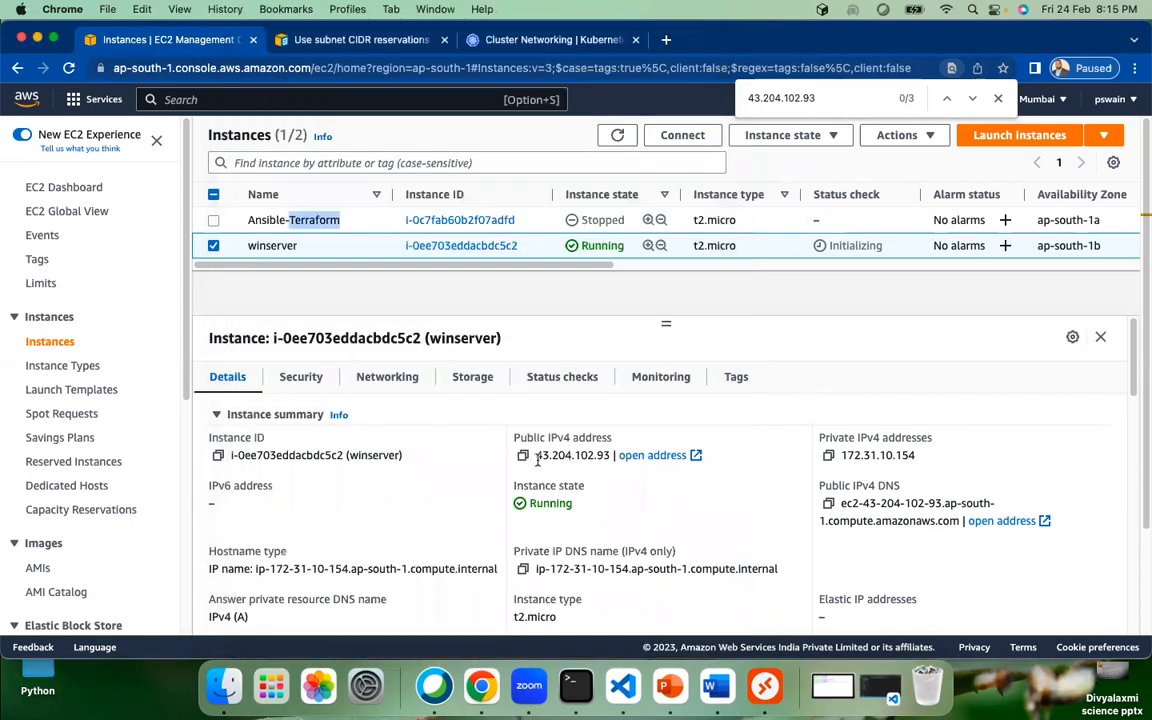
key(super+Tab)
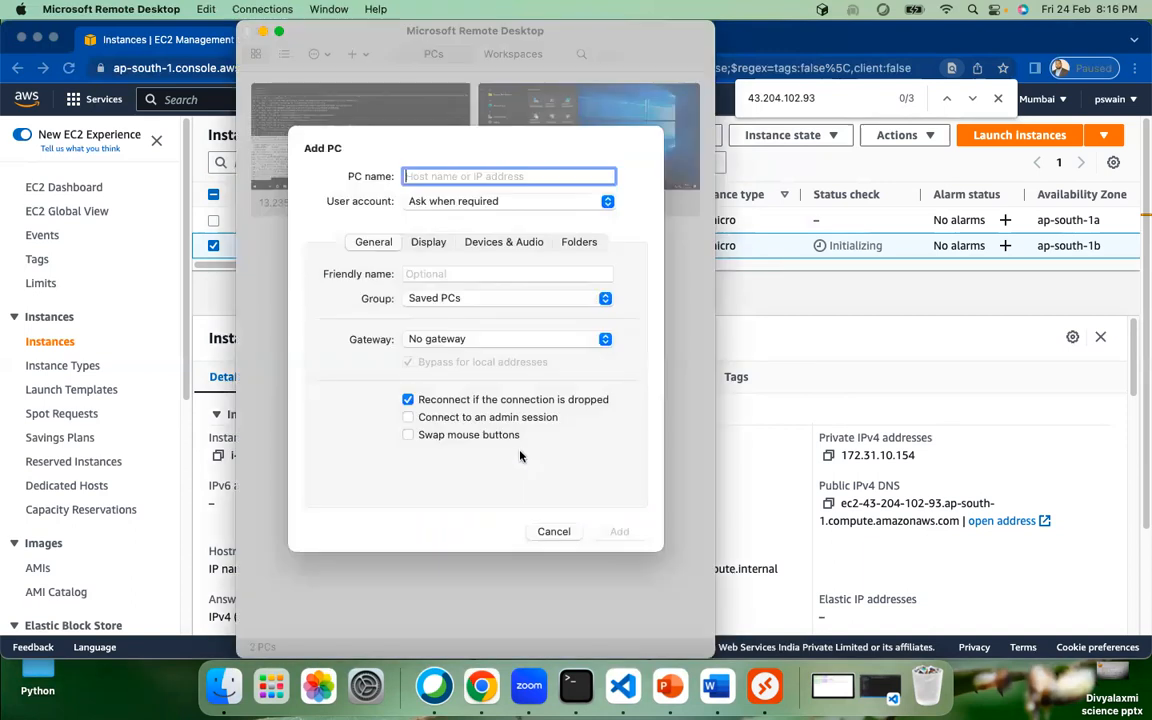
key(super+v)
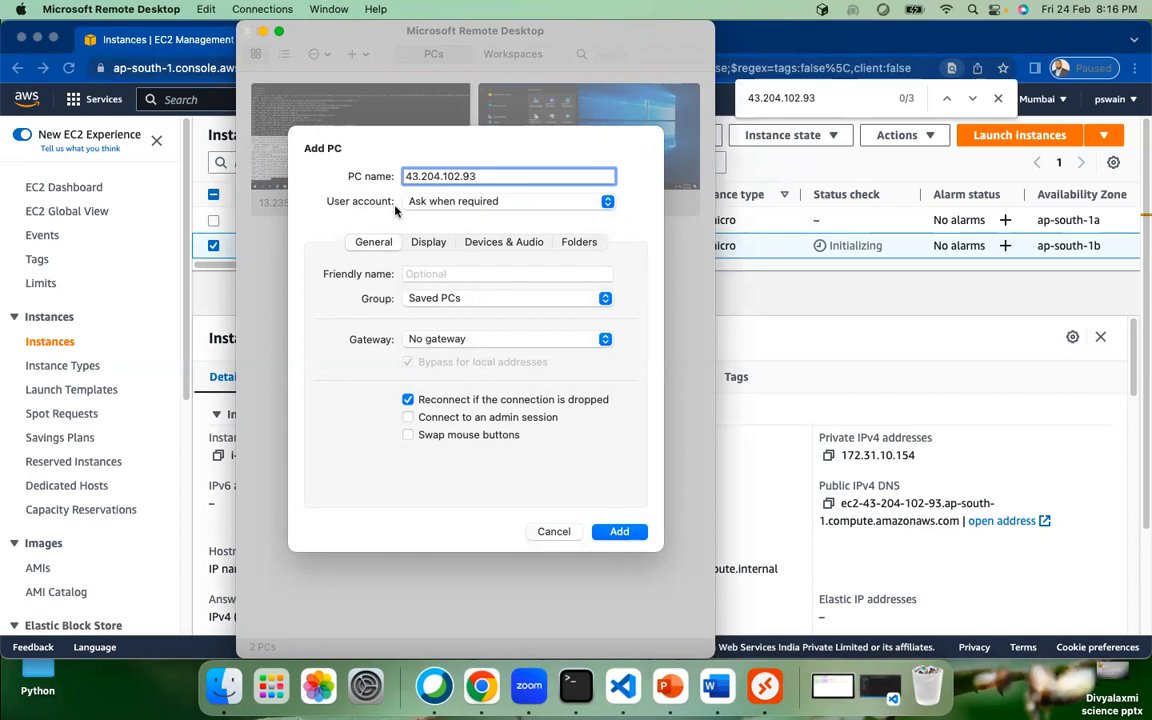
Step: Open the Add User Account form from the user account list, then return to the EC2 console
click(480, 203)
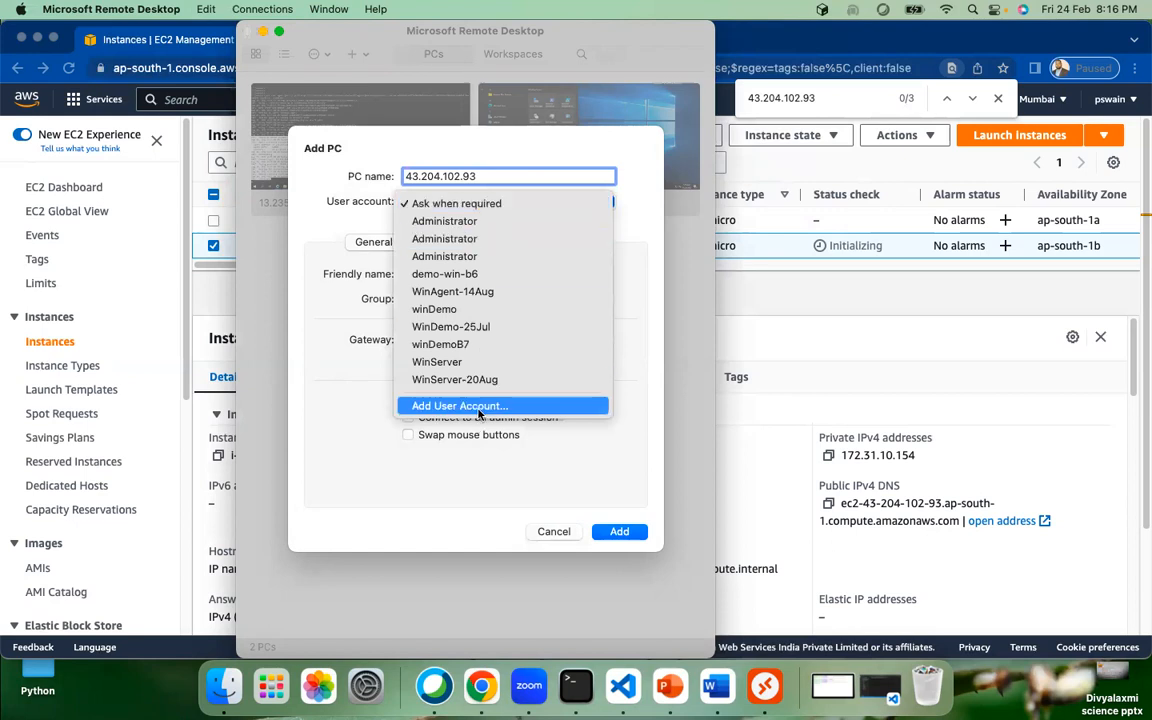
click(357, 371)
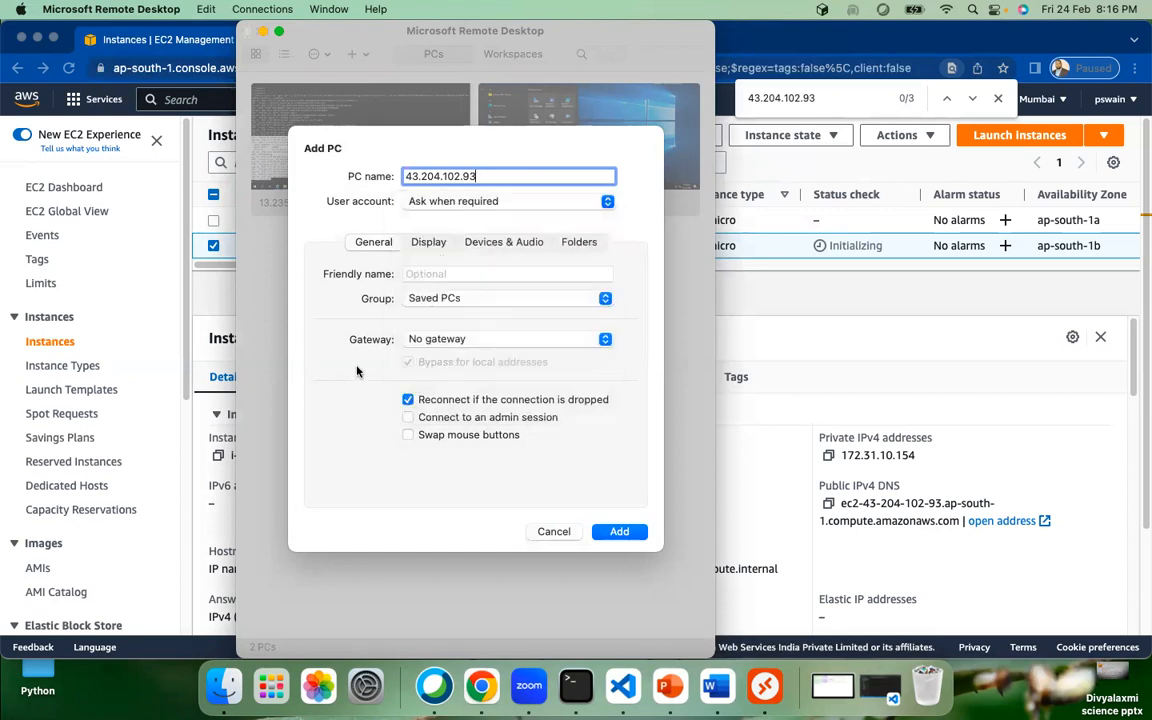
click(512, 203)
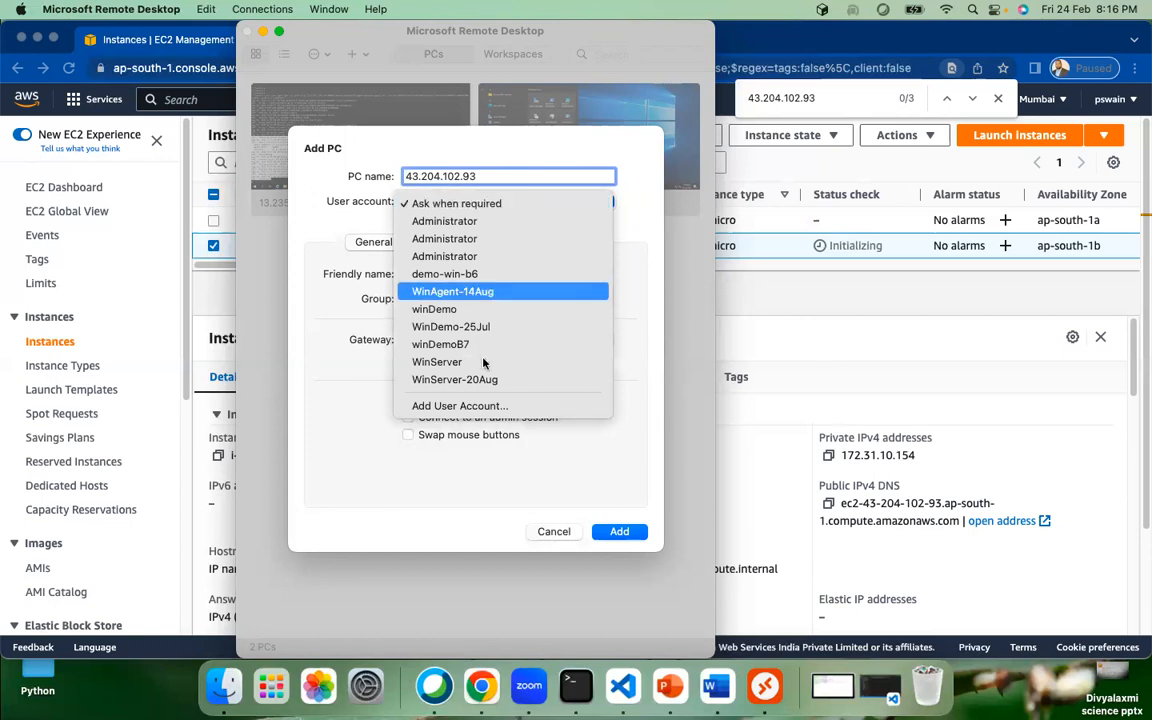
click(476, 406)
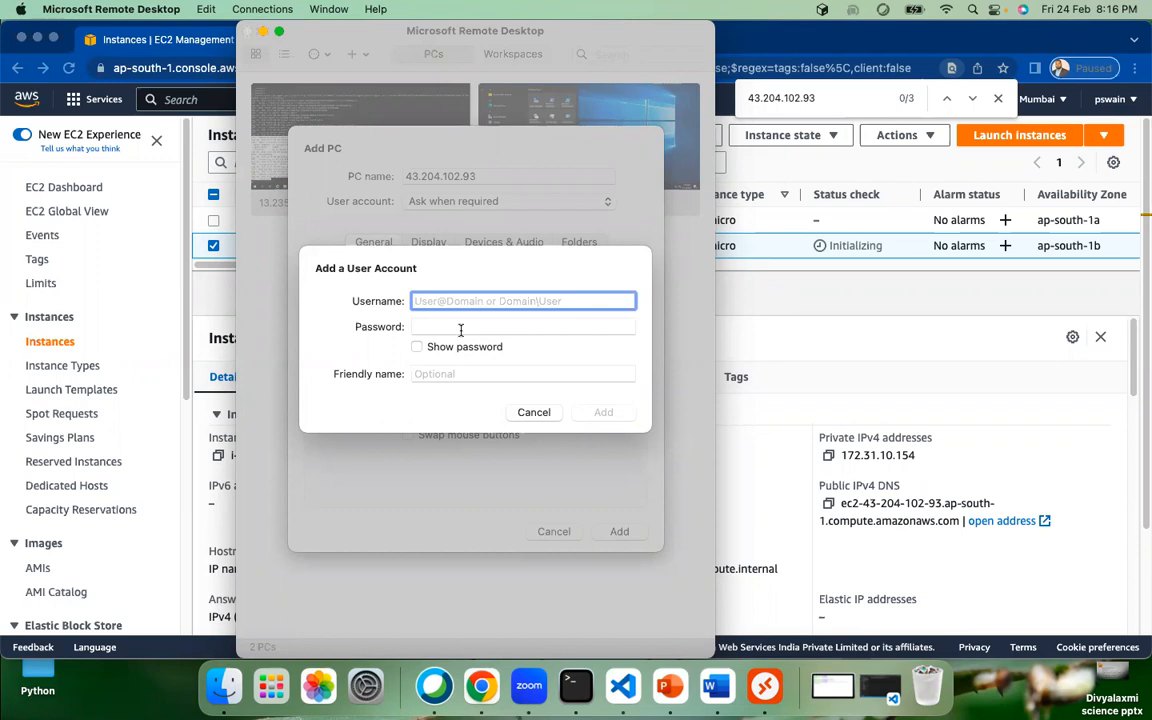
click(726, 268)
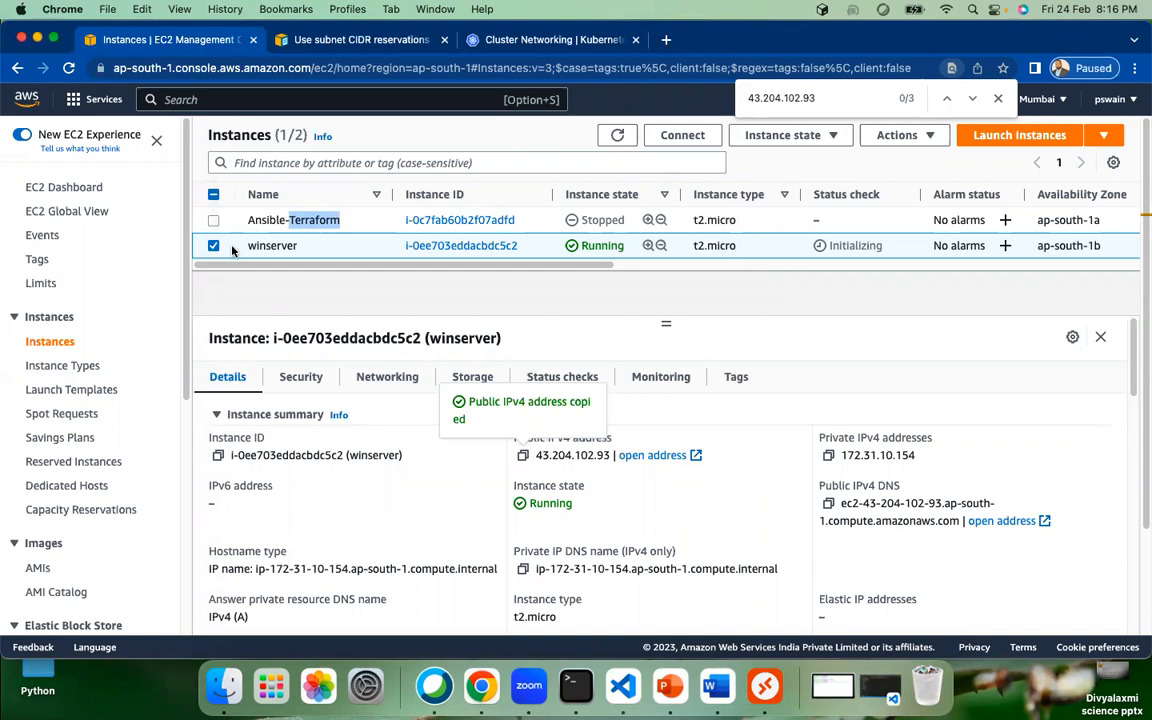
Step: Copy the Administrator user name from winserver's RDP client details and return to Remote Desktop
click(685, 140)
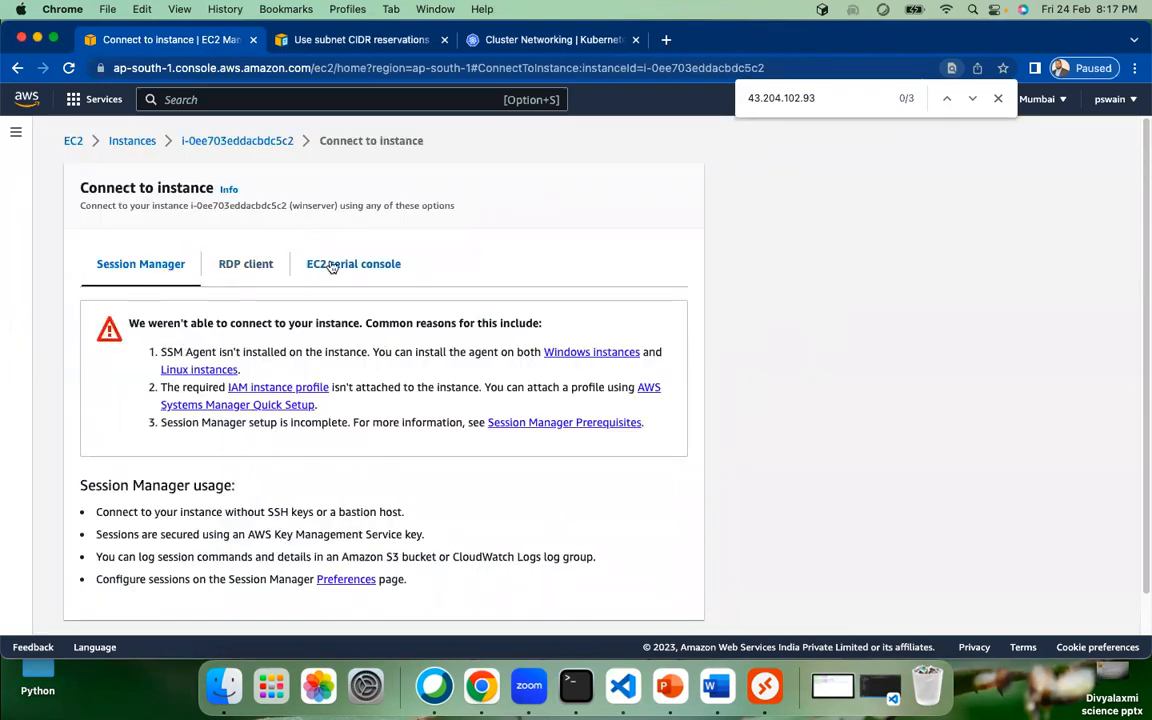
click(240, 270)
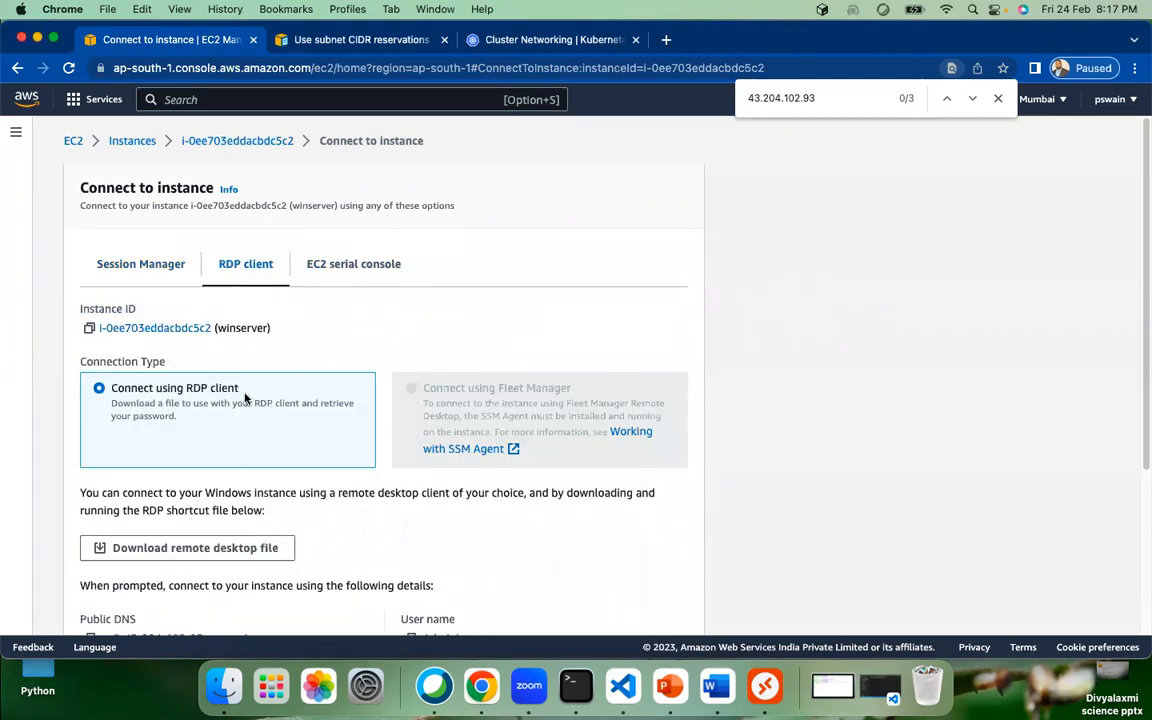
scroll(245, 398, down, 5)
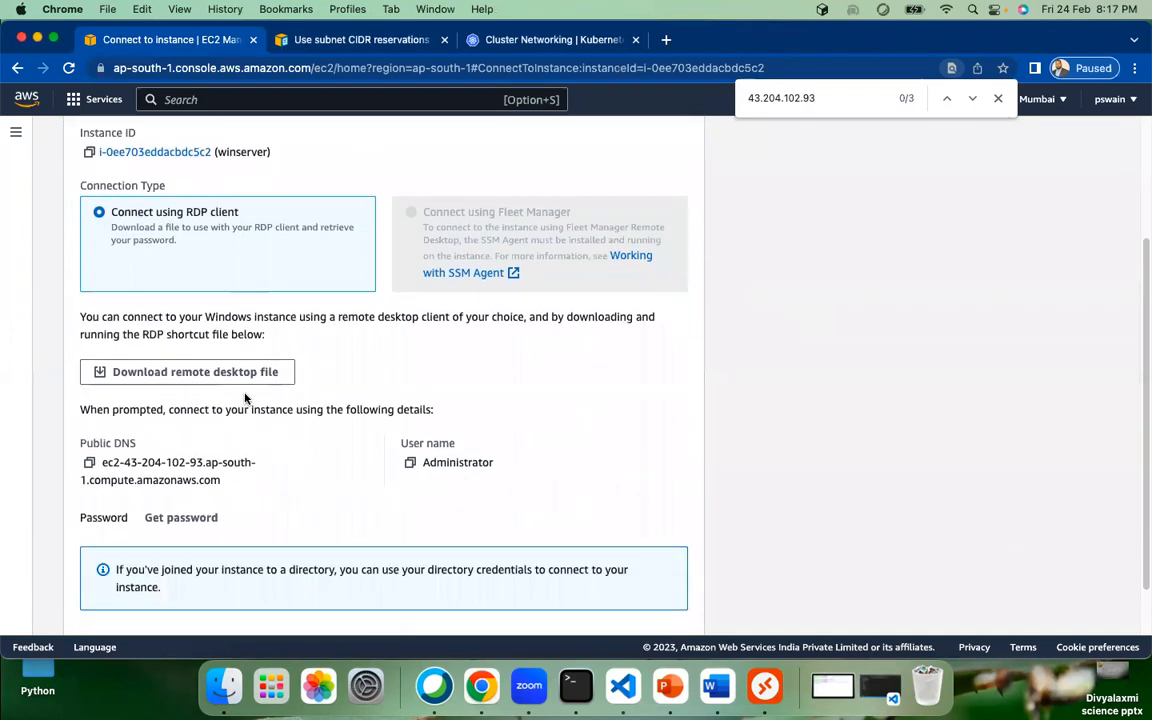
scroll(300, 455, down, 1)
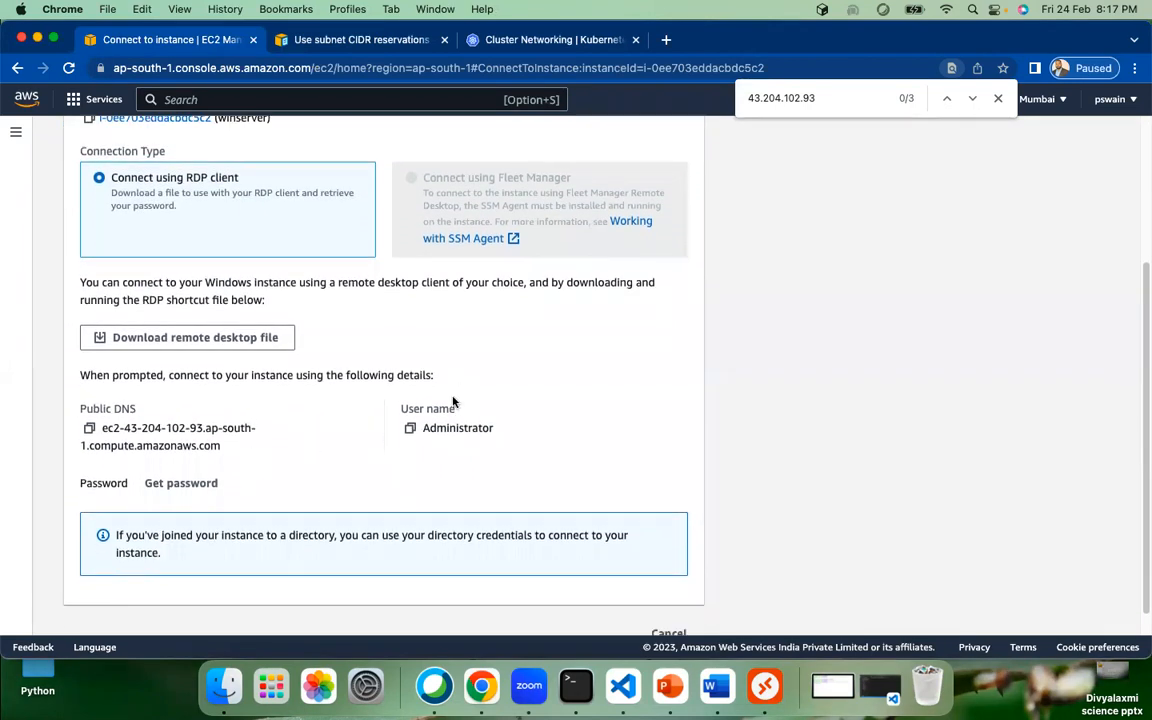
click(410, 428)
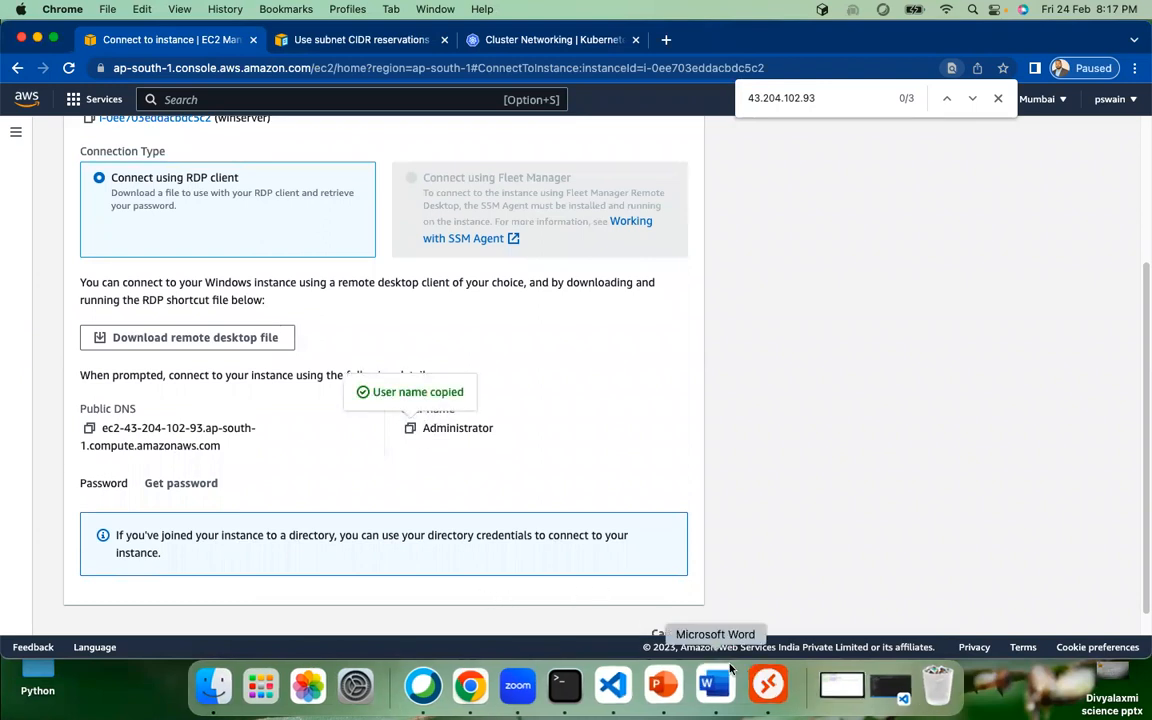
click(767, 685)
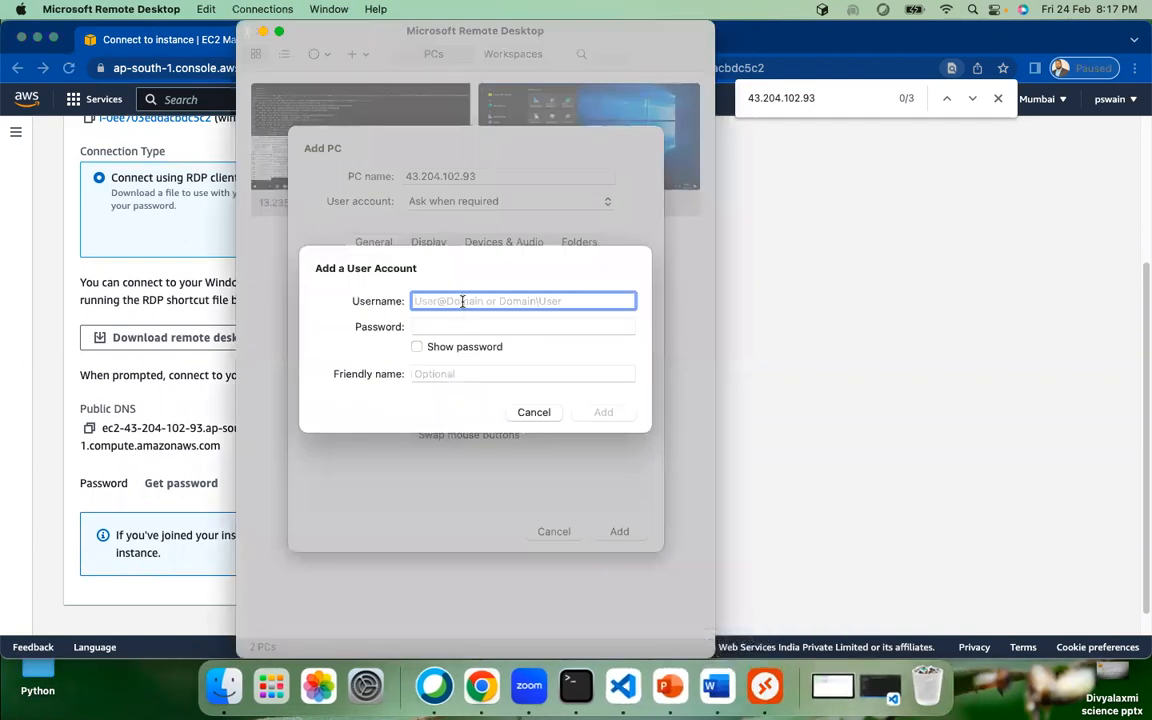
Step: Paste Administrator as the new account's username, then go back to the EC2 connection page
key(super+v)
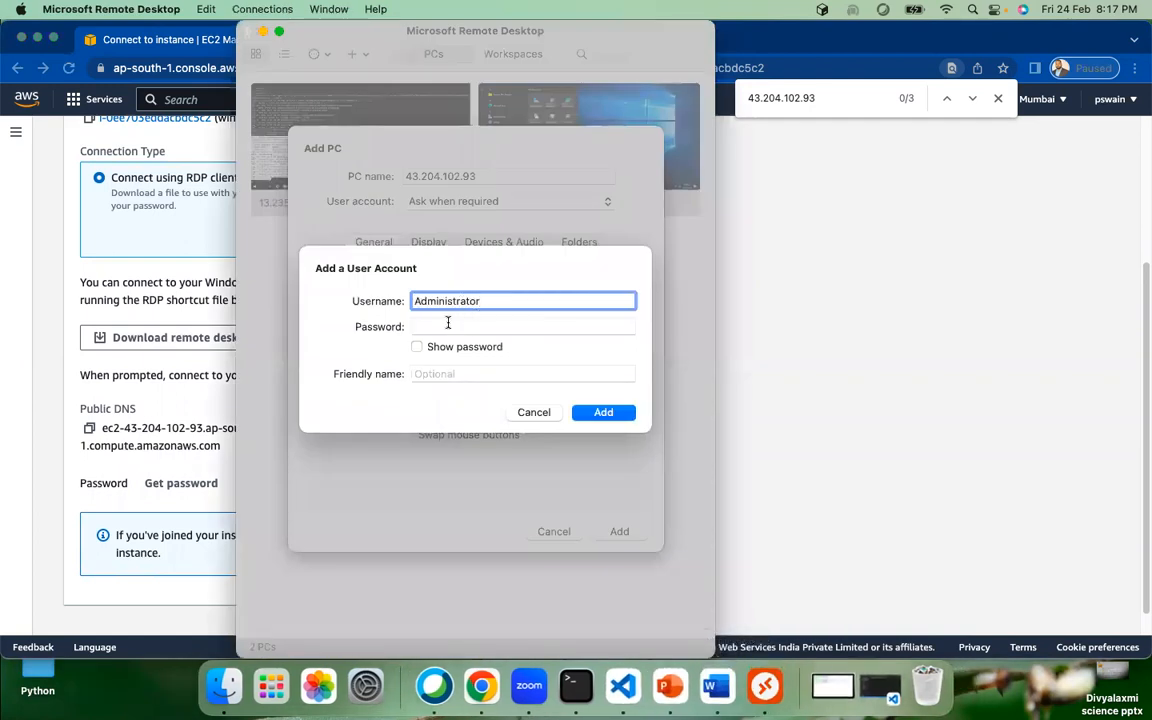
click(448, 322)
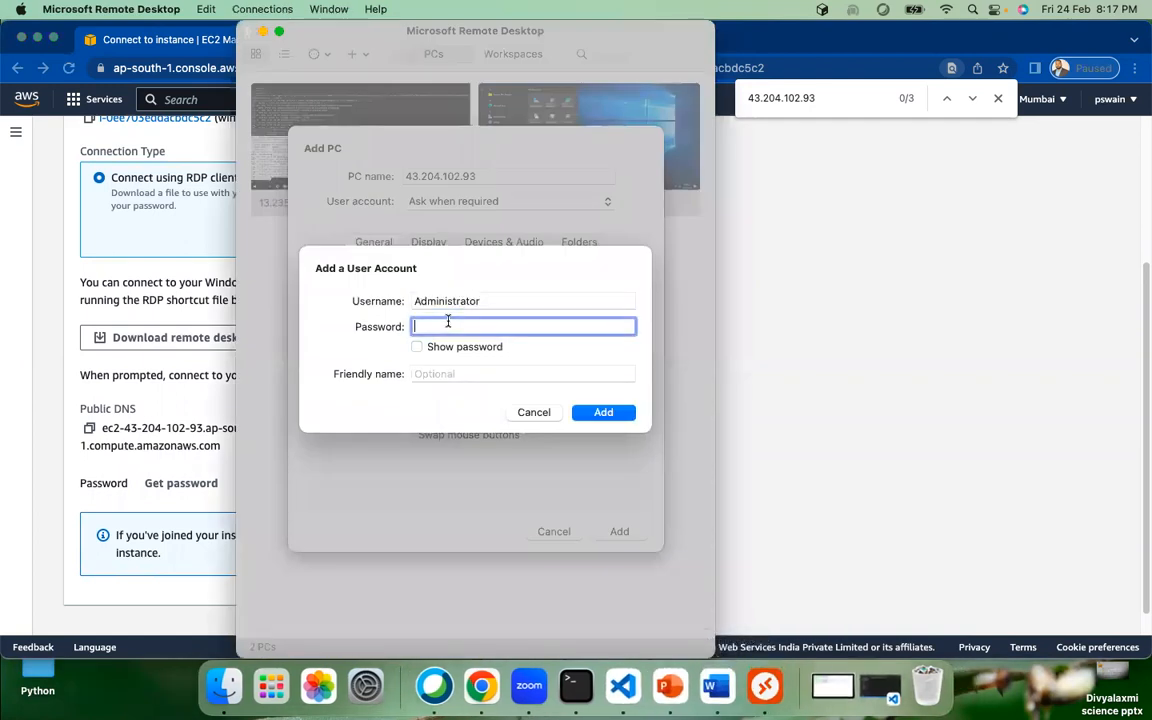
click(210, 408)
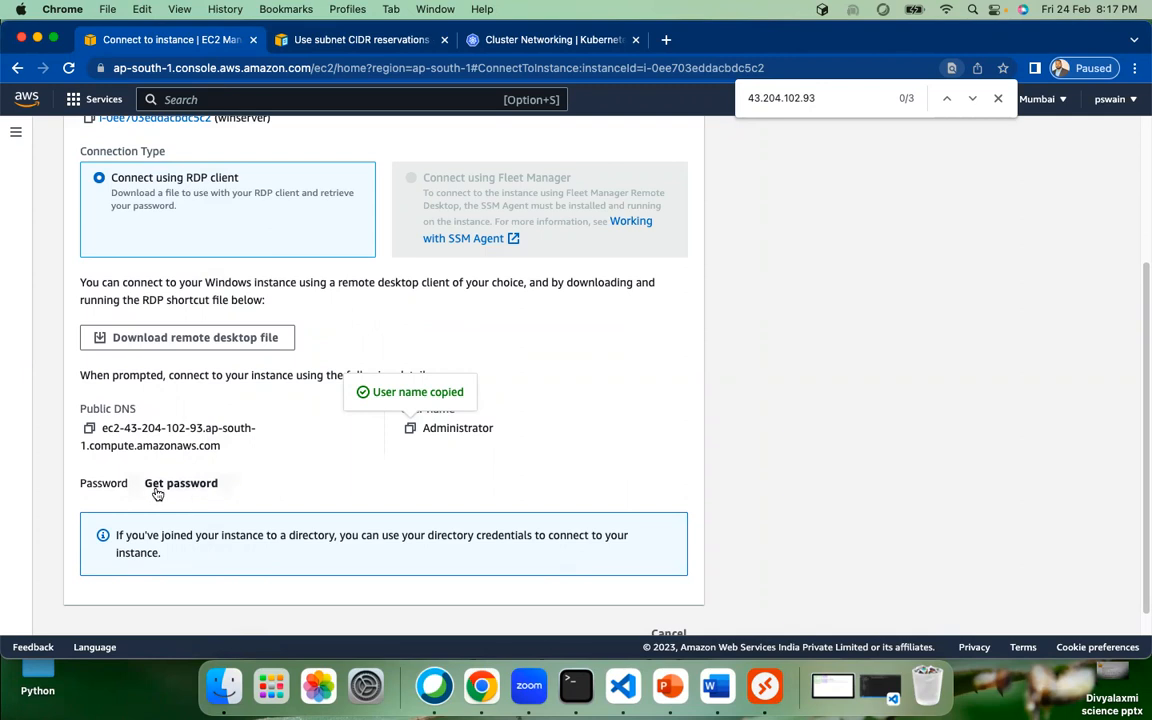
Step: Open winserver's Get Windows password page and browse the home folder for a private key file
click(190, 487)
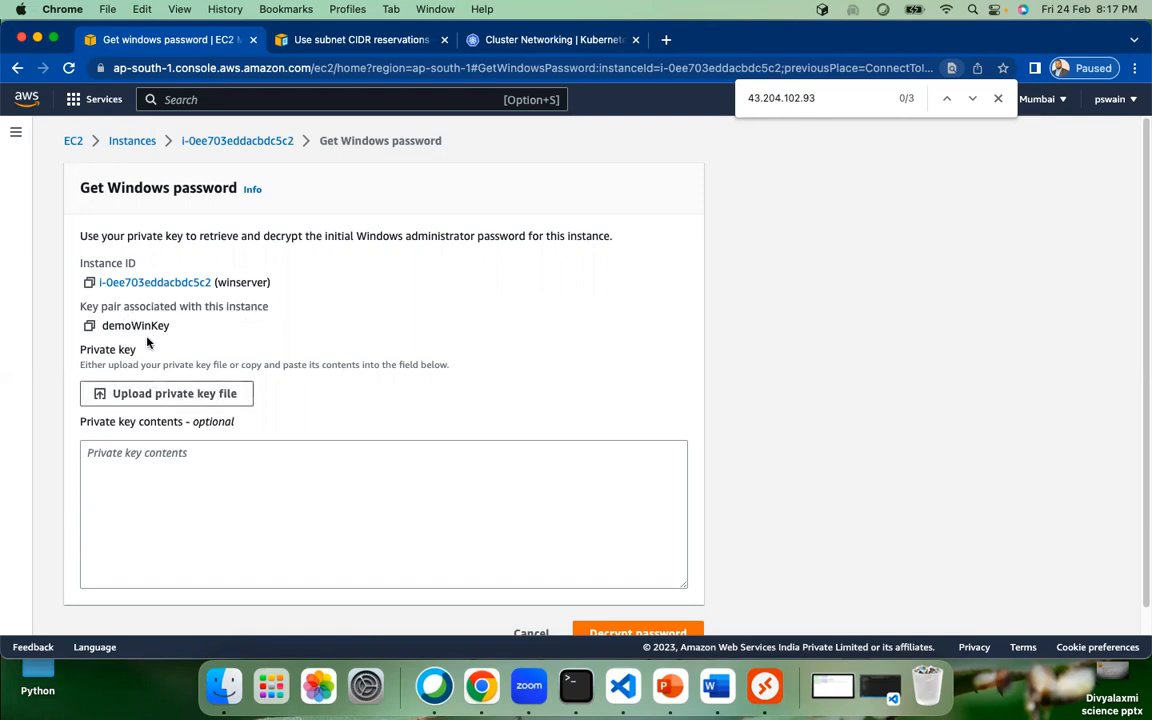
click(177, 394)
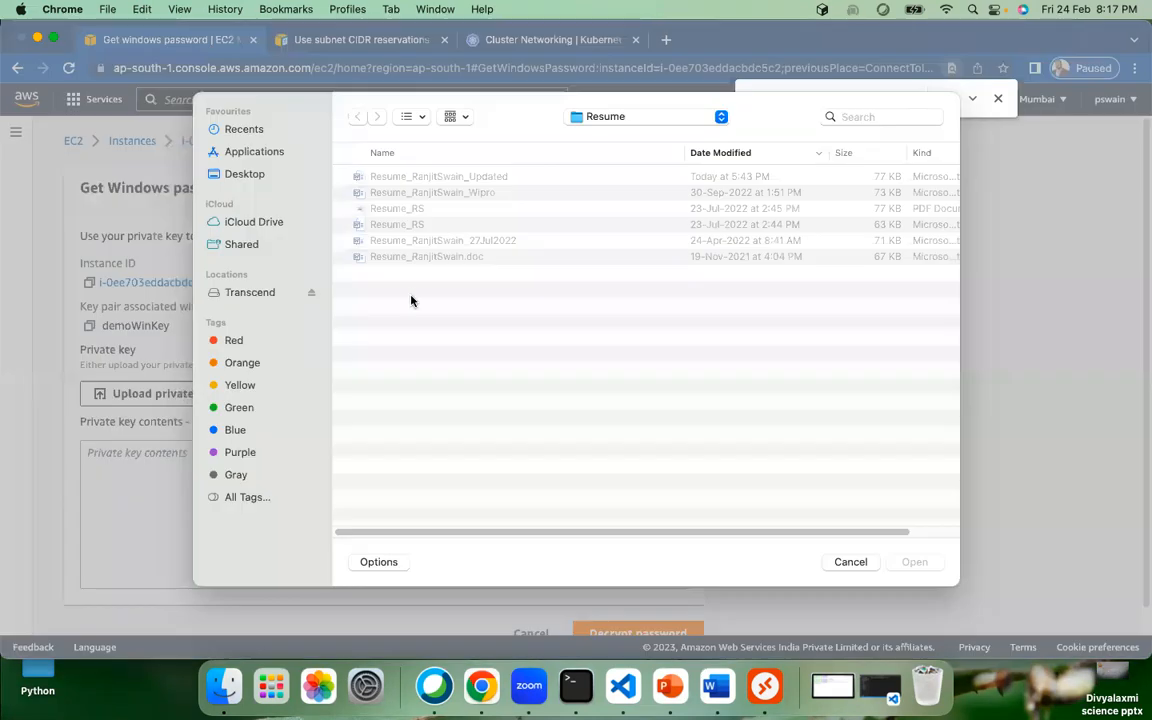
click(245, 175)
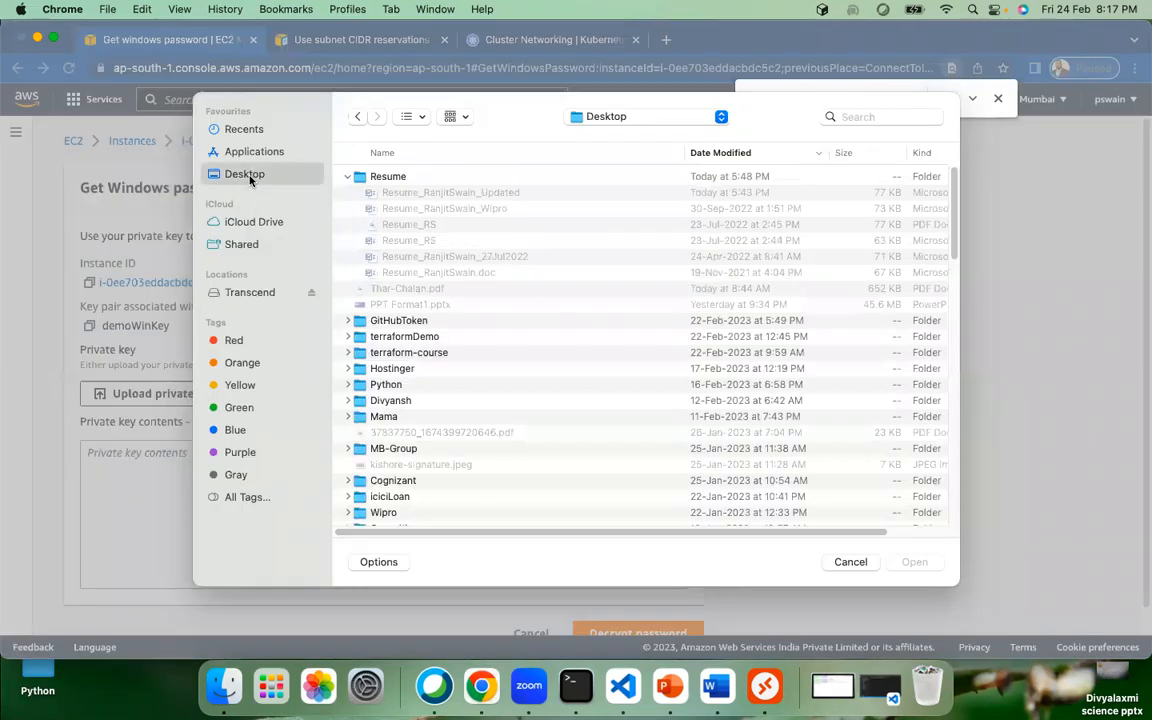
click(616, 117)
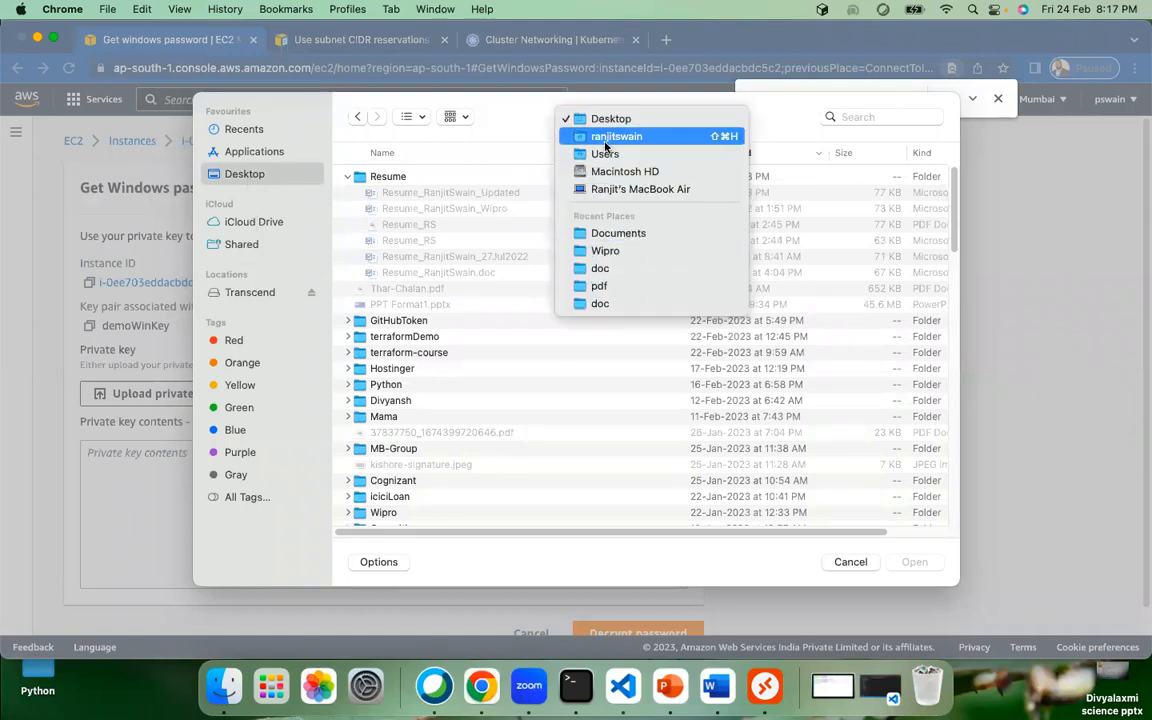
click(606, 137)
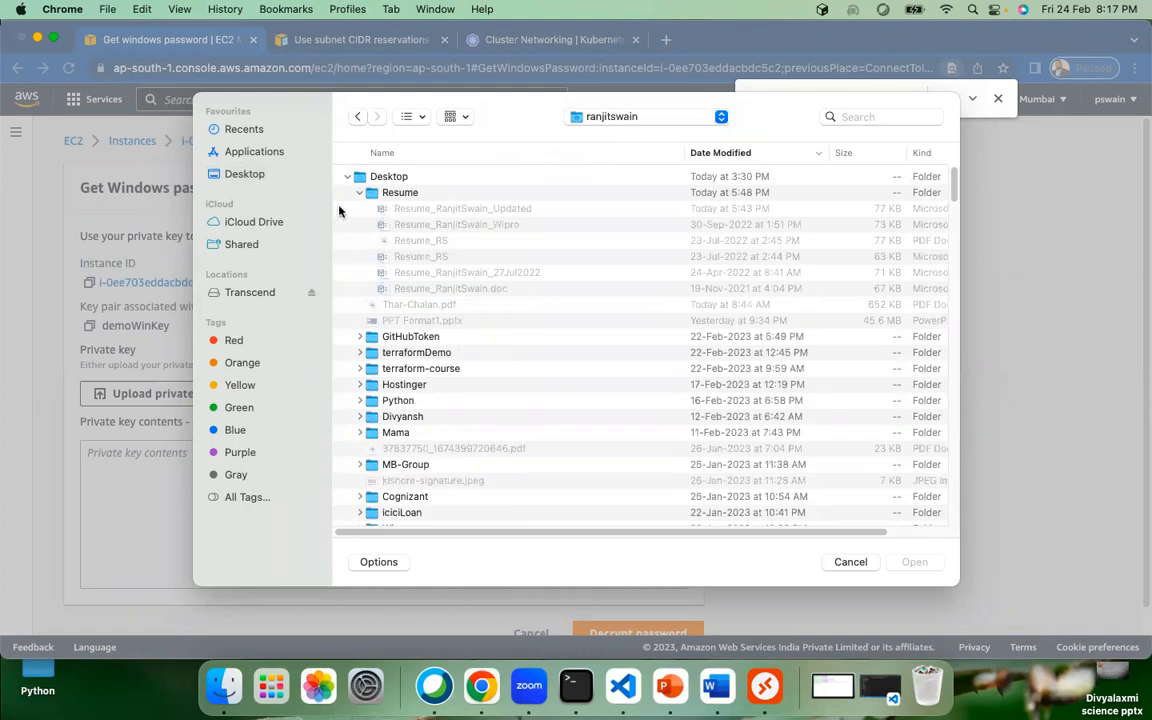
Step: Sort the local files by kind and select demoWinKey.pem
click(360, 193)
click(348, 178)
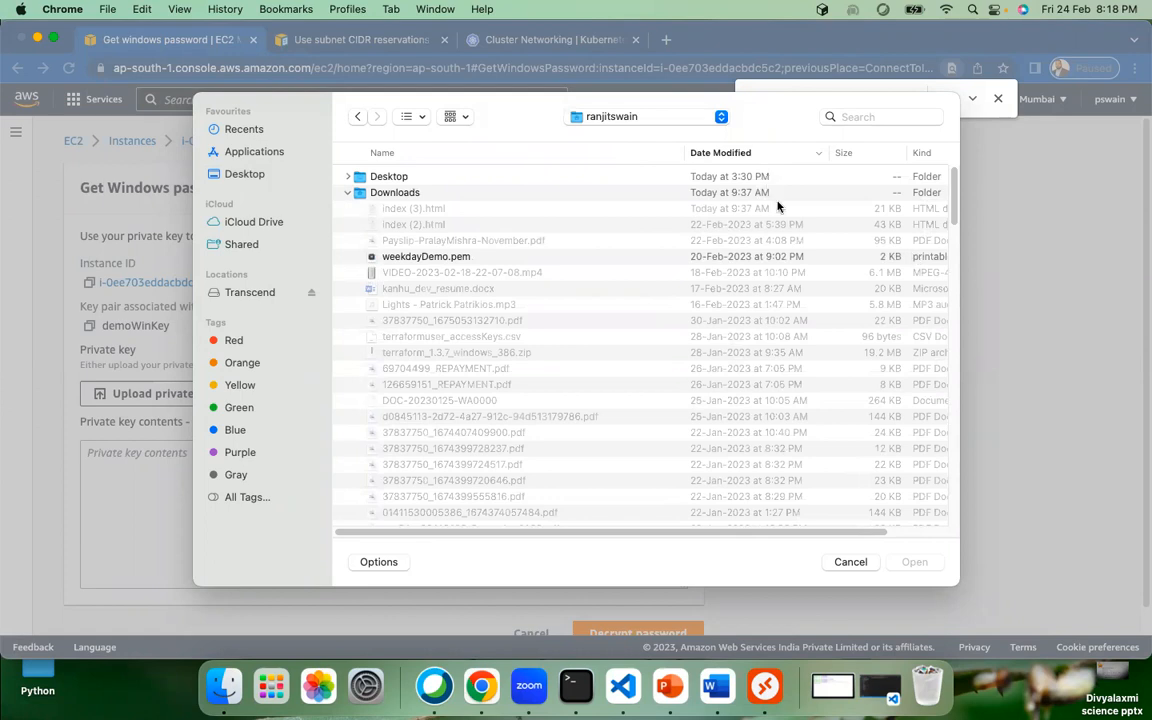
click(923, 155)
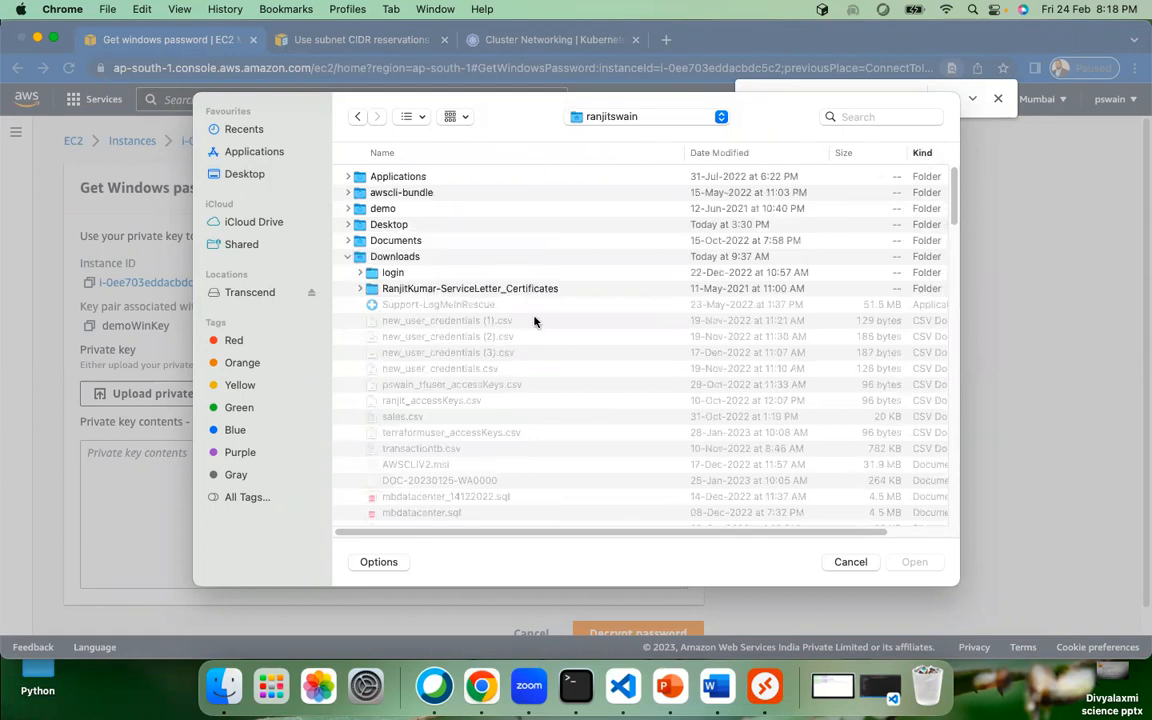
scroll(543, 363, down, 5)
scroll(612, 331, down, 10)
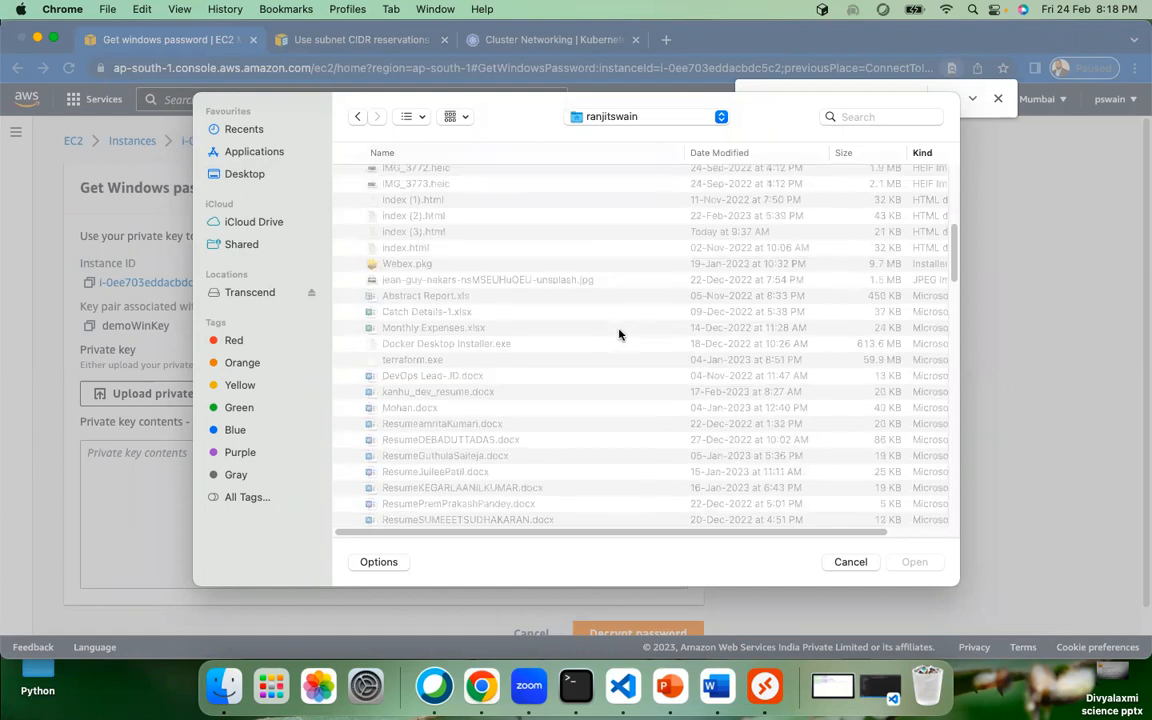
scroll(620, 330, down, 10)
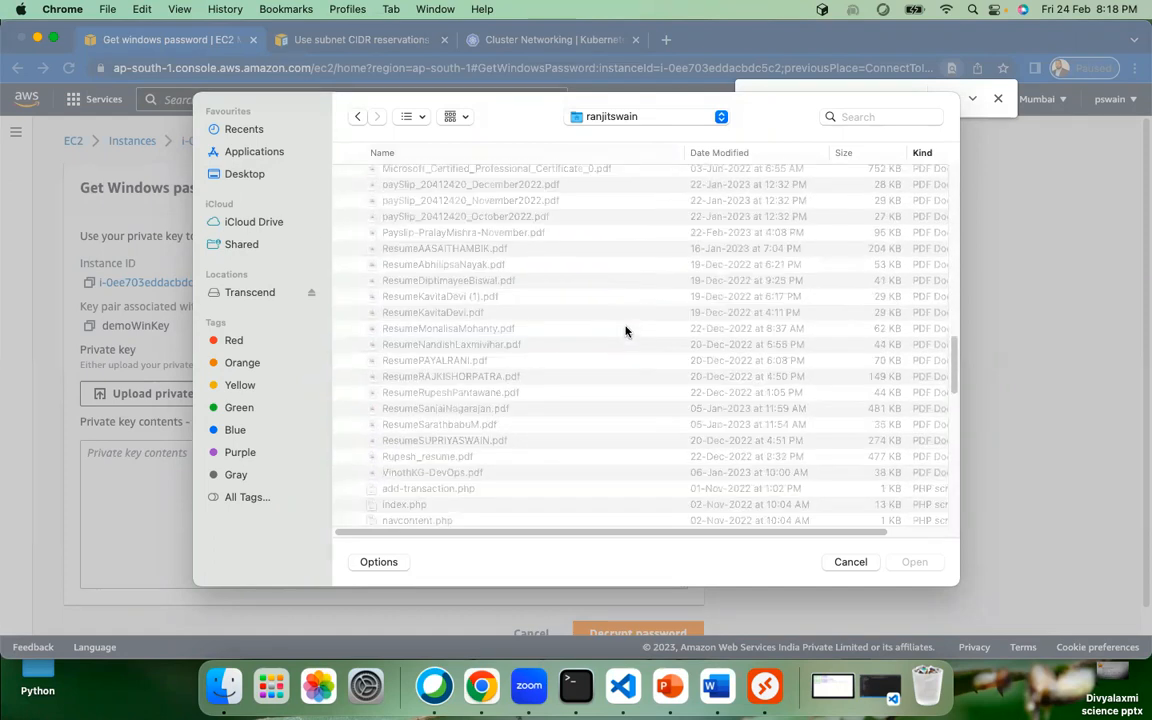
scroll(486, 326, up, 2)
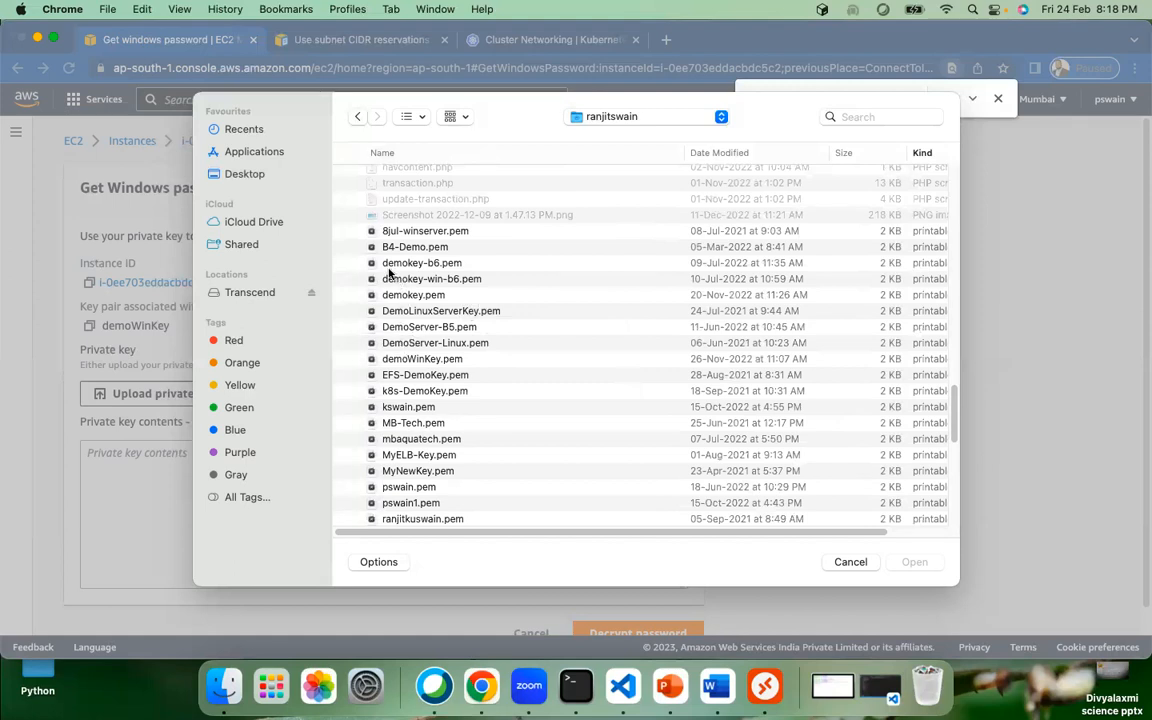
click(430, 362)
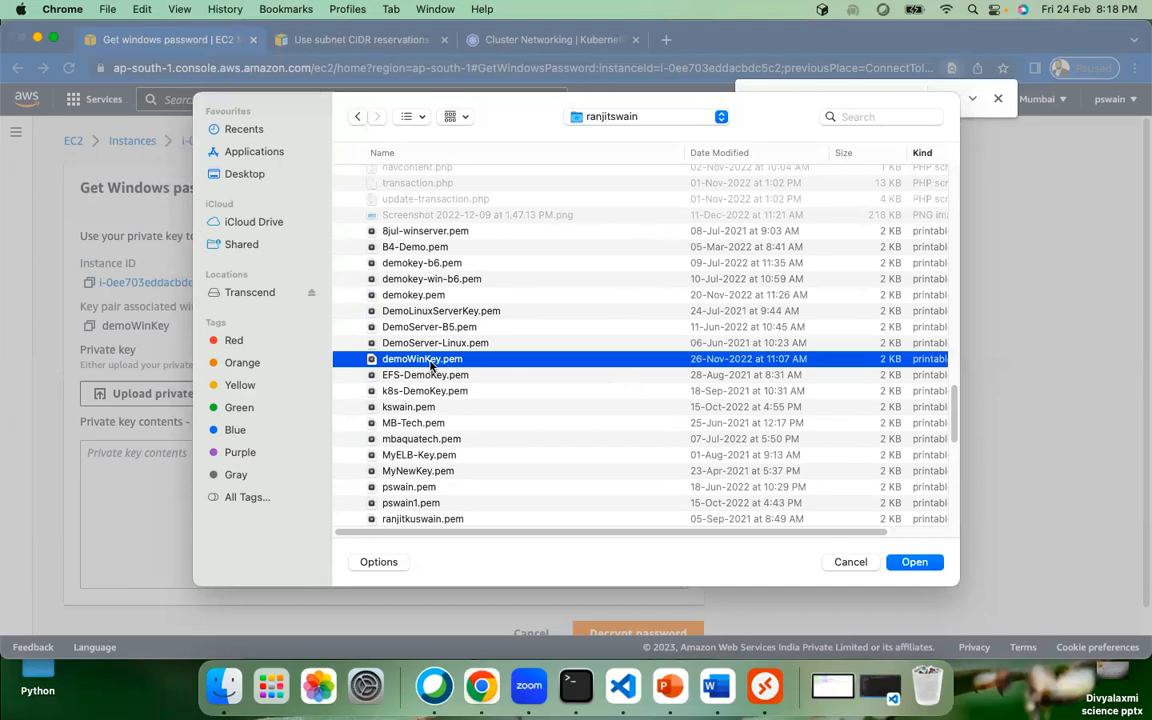
Step: Upload demoWinKey.pem and decrypt winserver's Windows administrator password
click(914, 563)
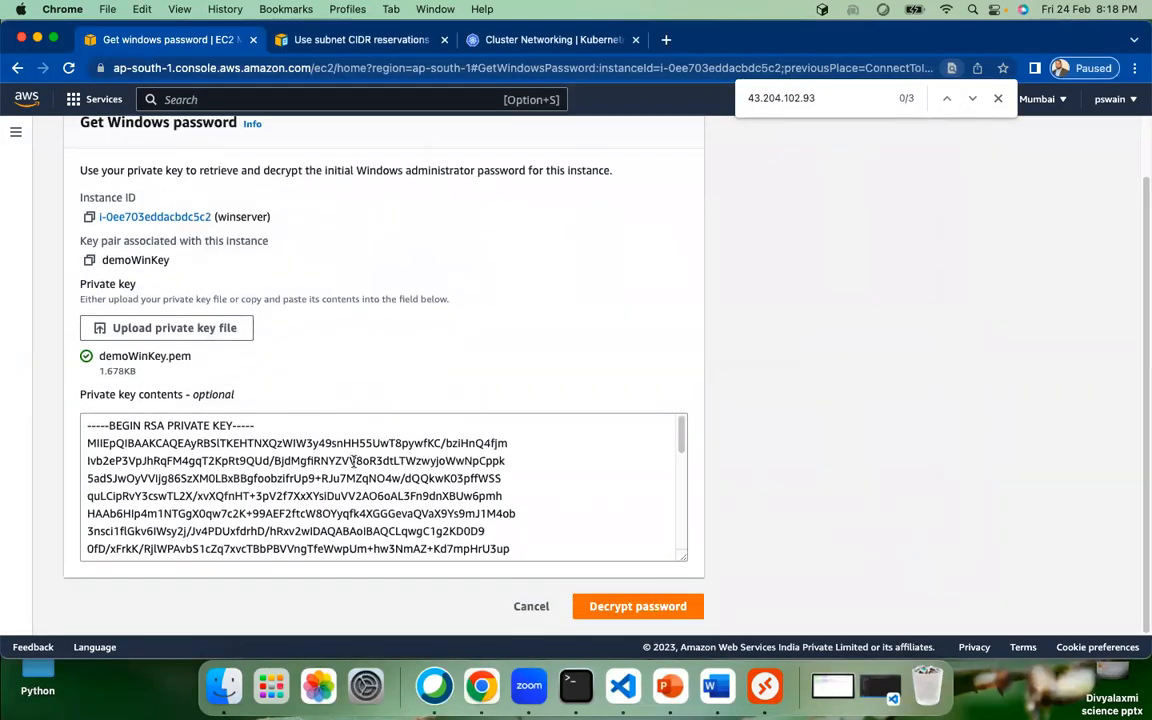
drag(153, 428, 506, 510)
click(437, 530)
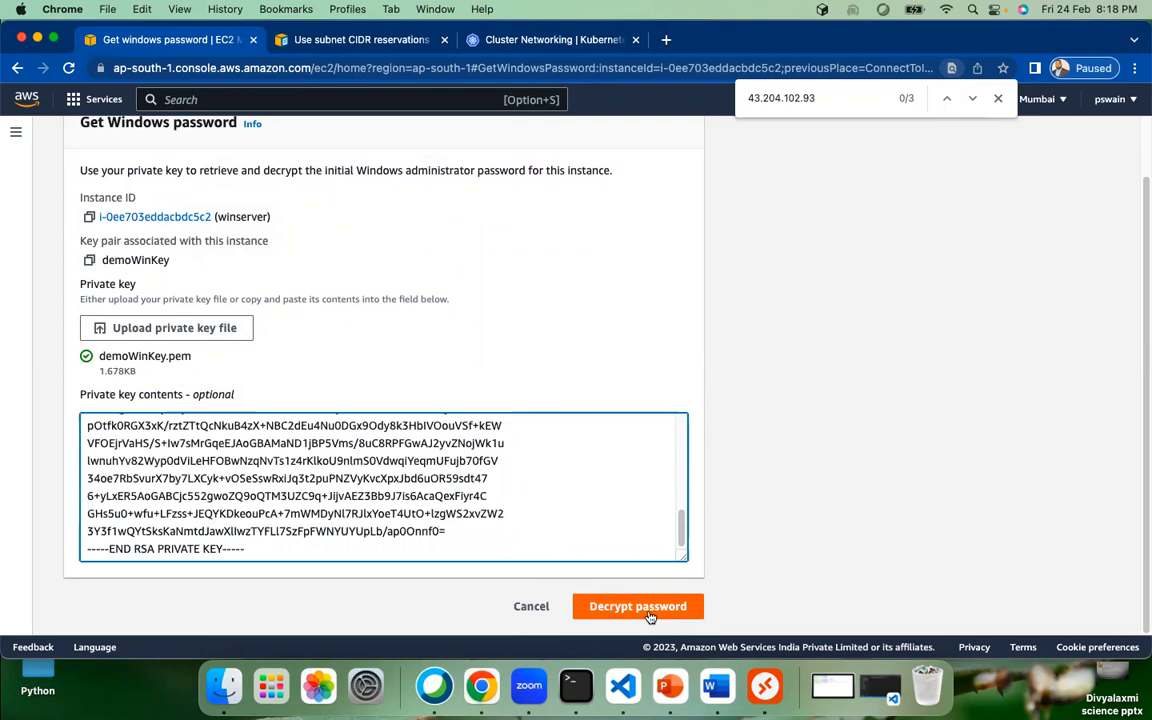
drag(468, 531, 148, 442)
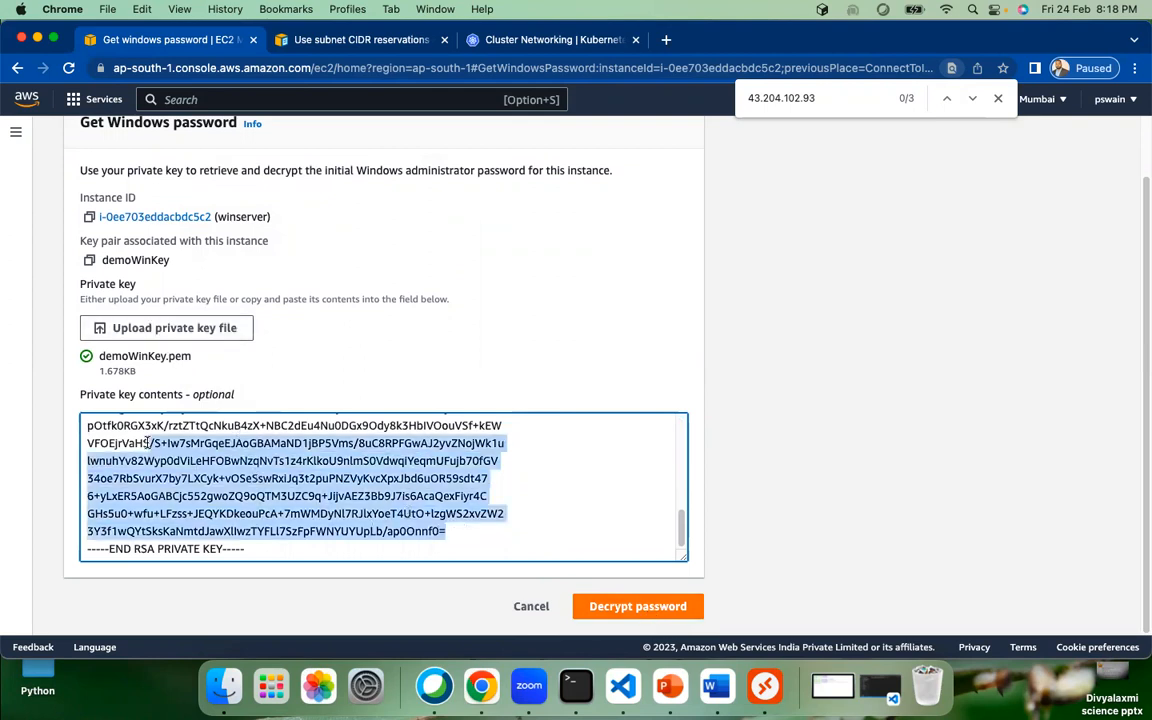
click(427, 432)
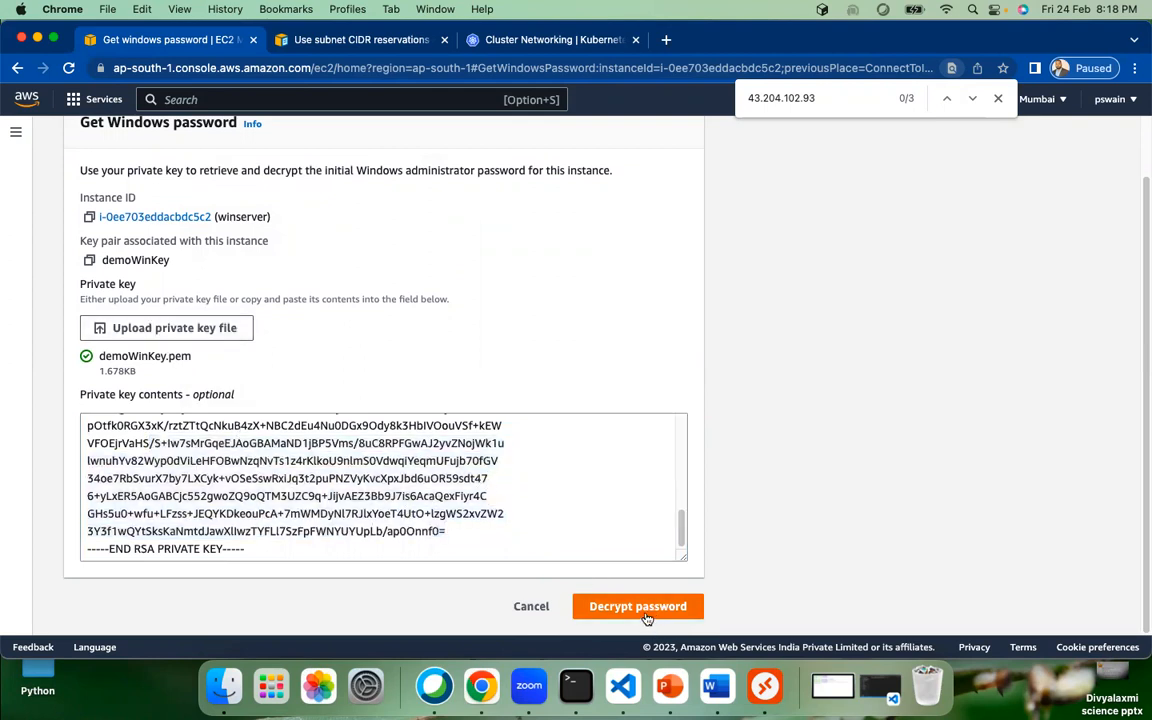
click(637, 606)
Step: Copy the decrypted administrator password and bring Microsoft Remote Desktop to the front
scroll(313, 519, down, 1)
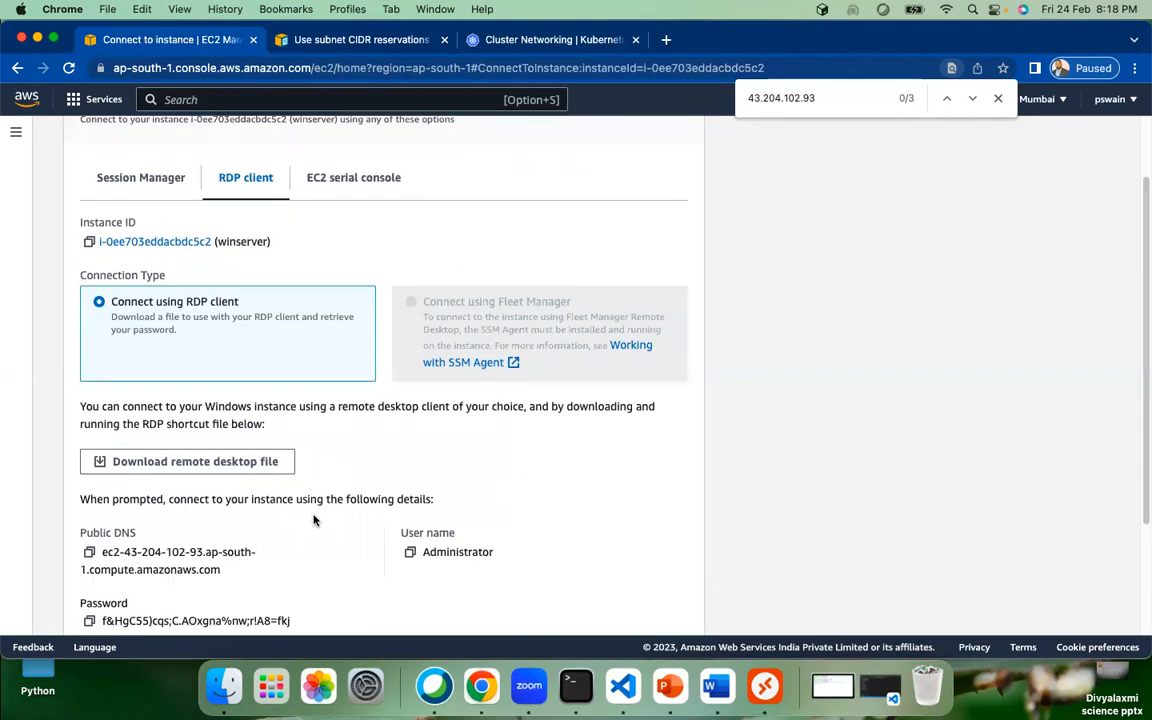
scroll(313, 519, down, 2)
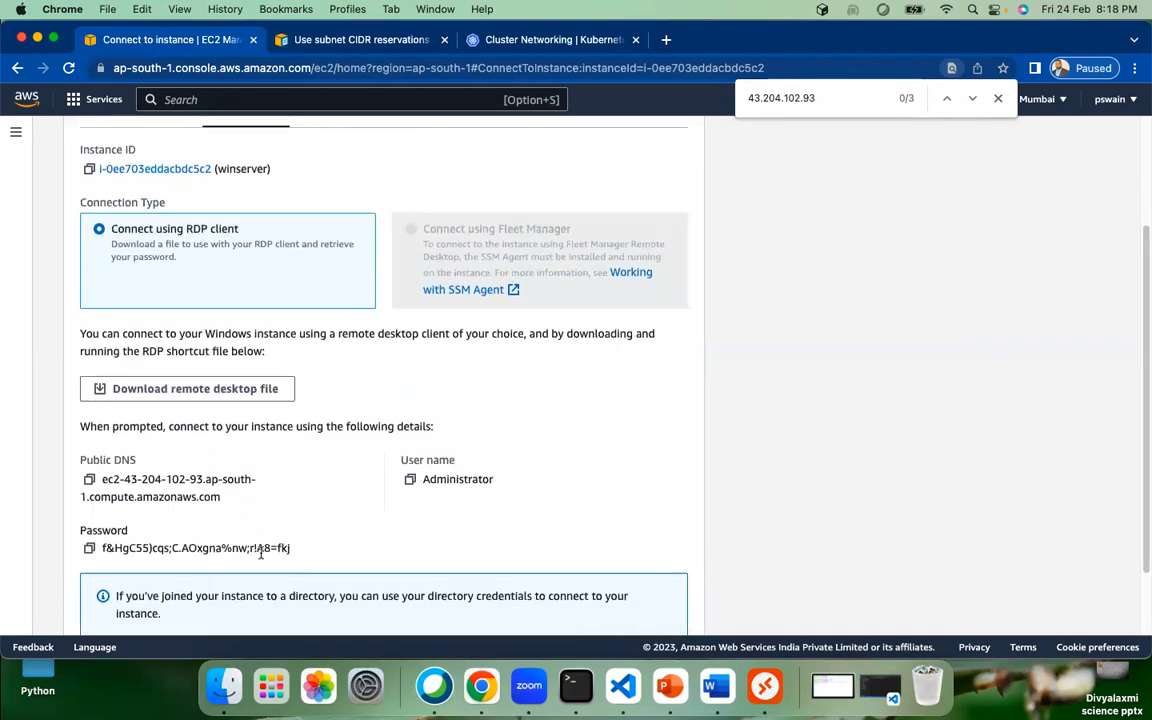
click(89, 549)
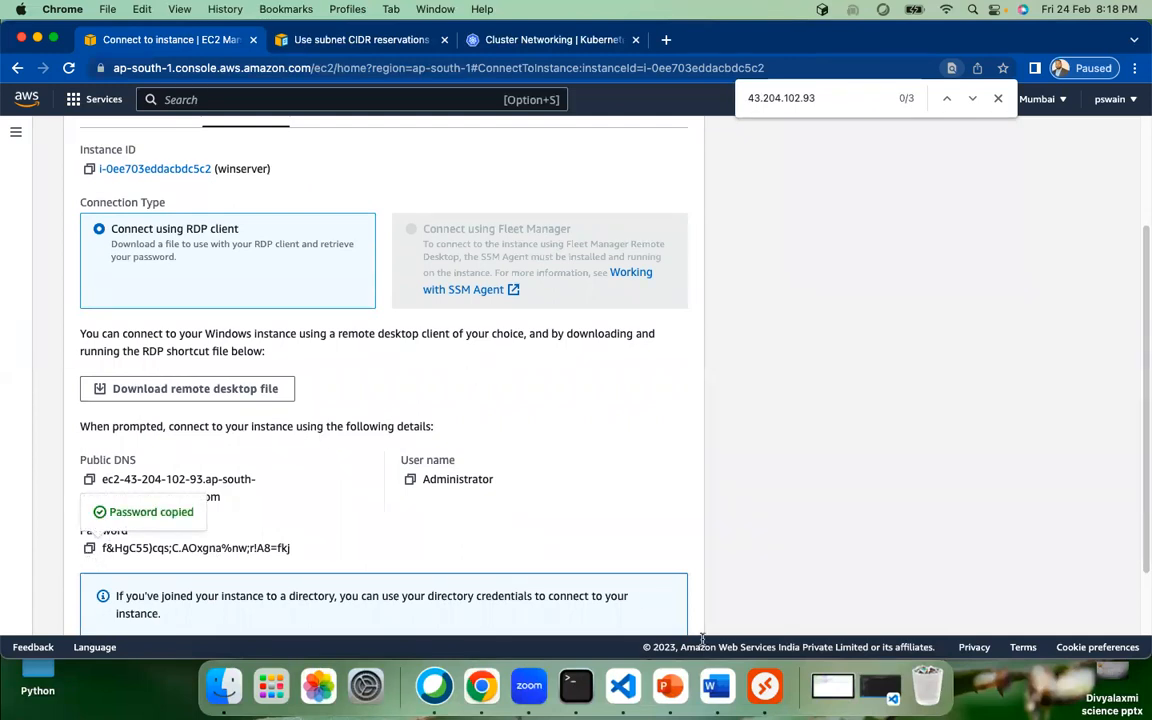
click(763, 685)
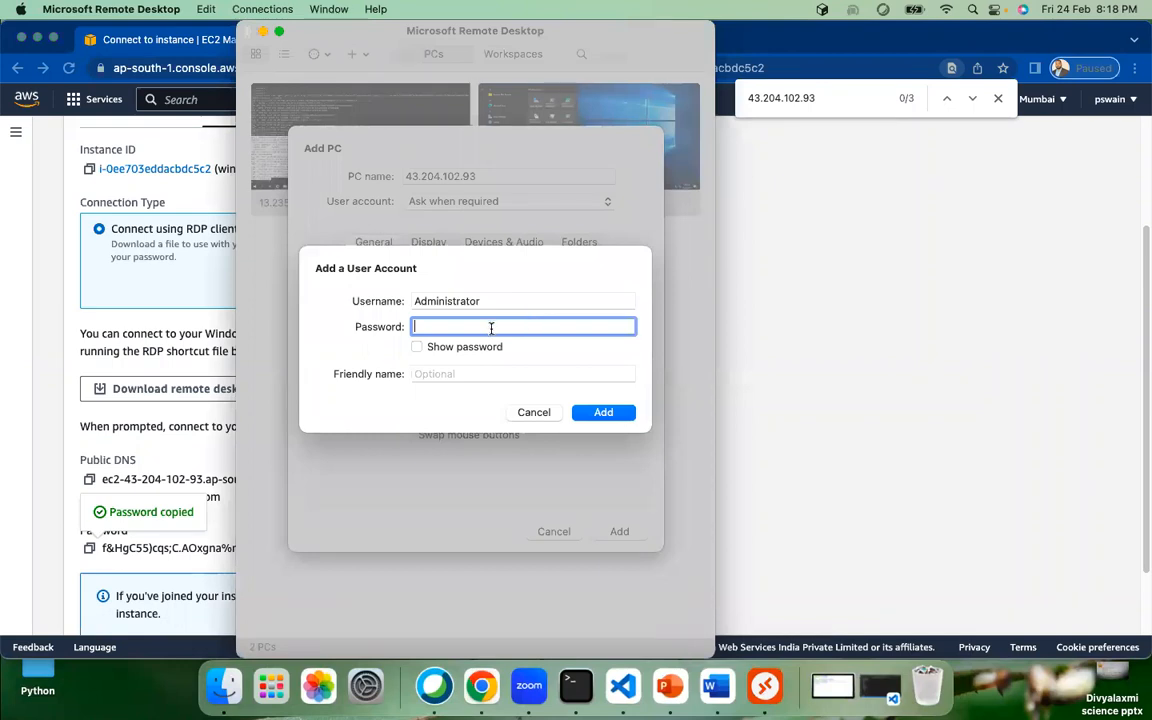
Step: Paste the administrator password, name the account weekdaysbatch, and save the account and PC 43.204.102.93
key(super+v)
click(461, 373)
text(we)
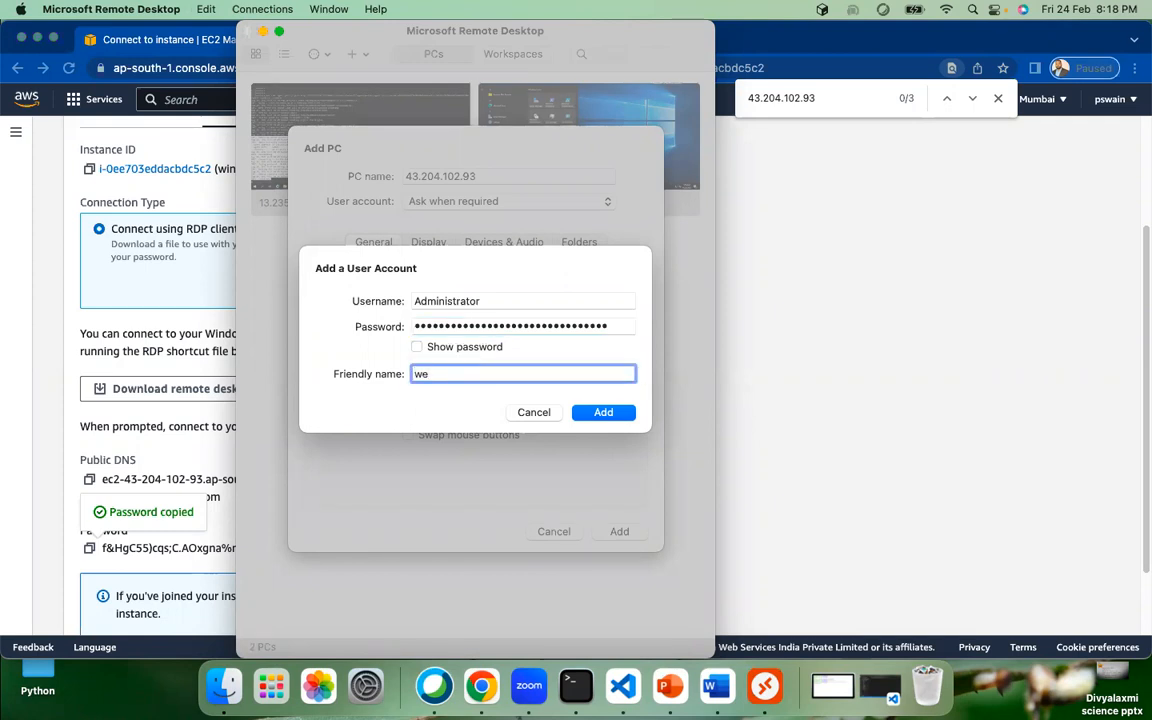
text(ekdaysbatch)
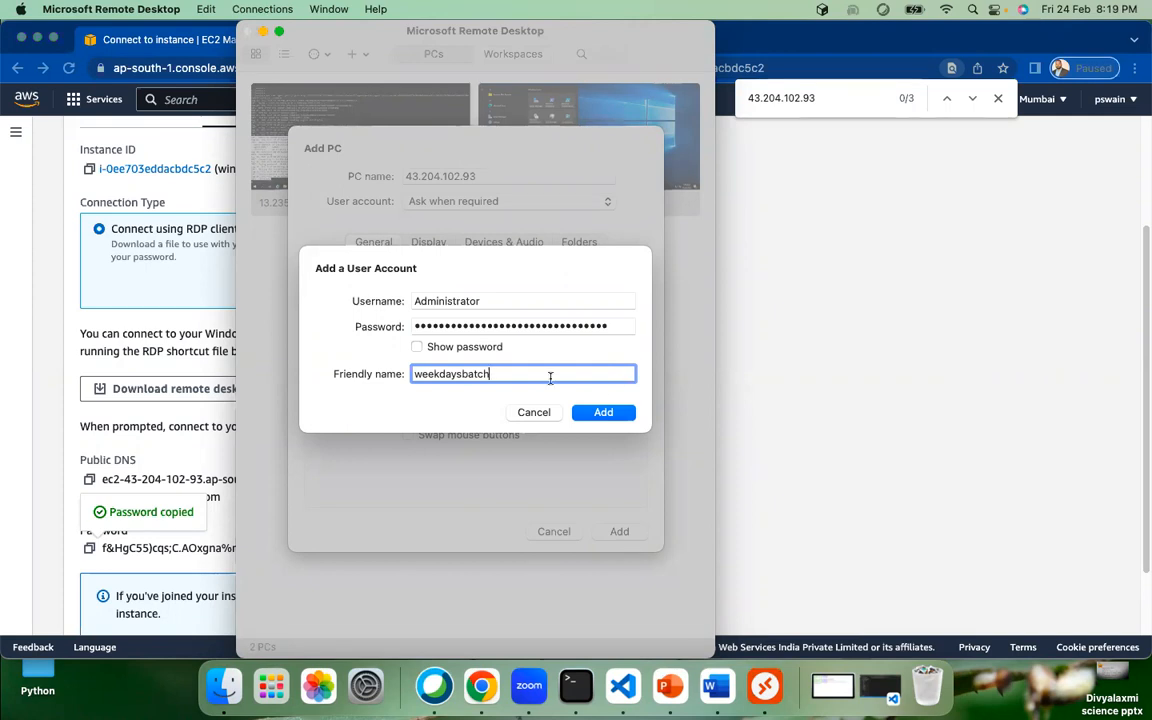
click(603, 412)
click(619, 533)
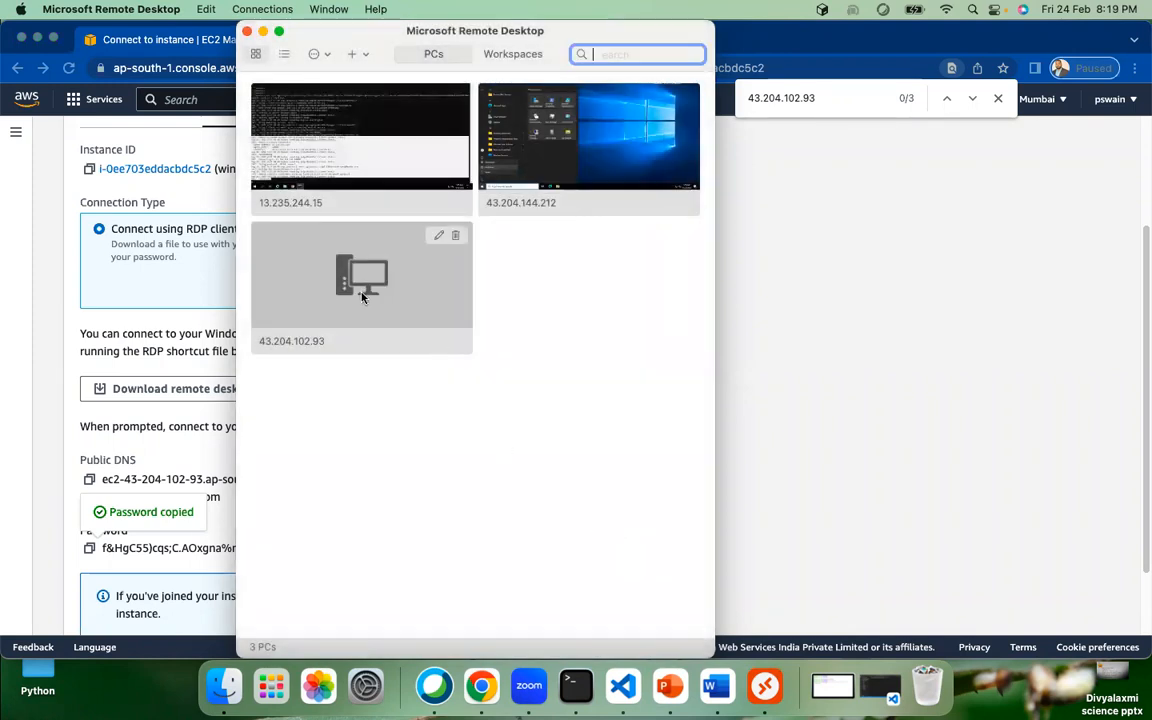
Step: Connect to 43.204.102.93 and accept its unverified certificate warning
double_click(362, 296)
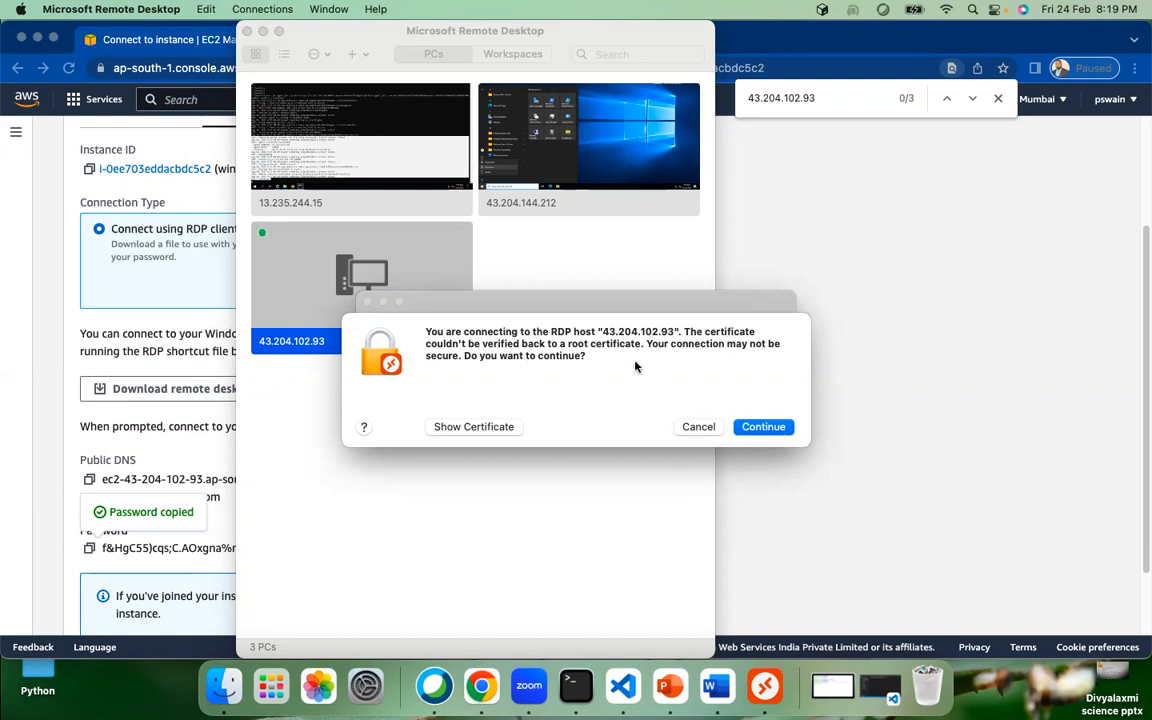
click(763, 427)
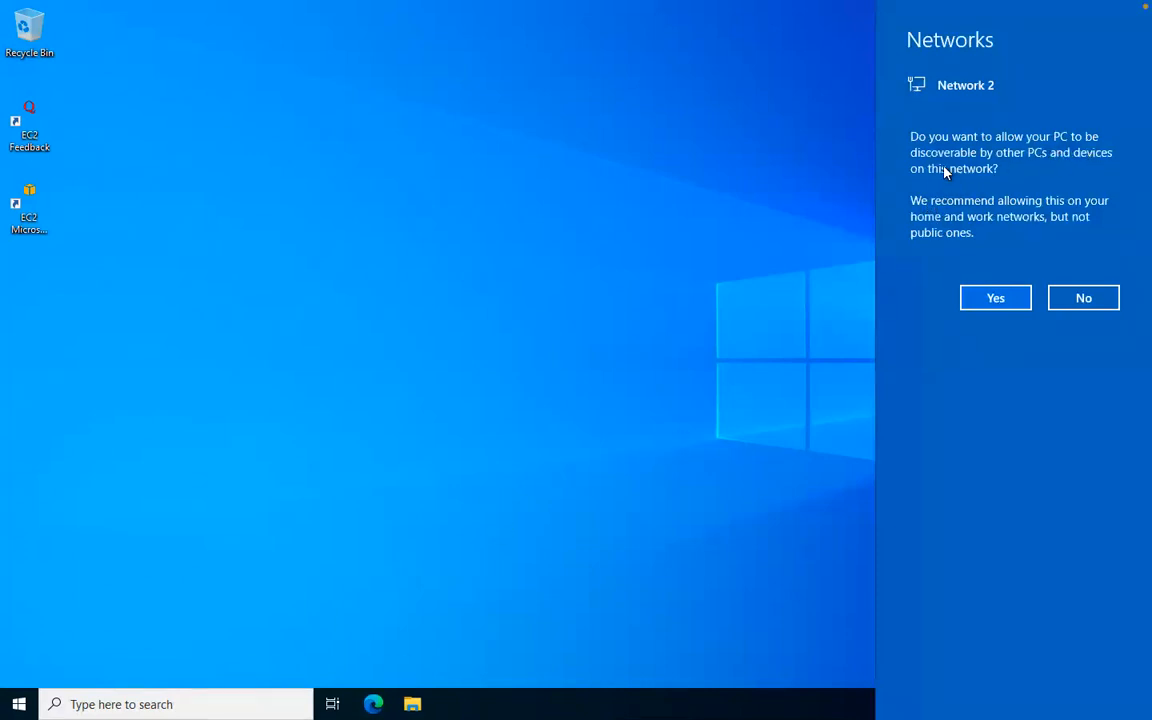
Step: Allow winserver to be discoverable on Network 2
click(995, 297)
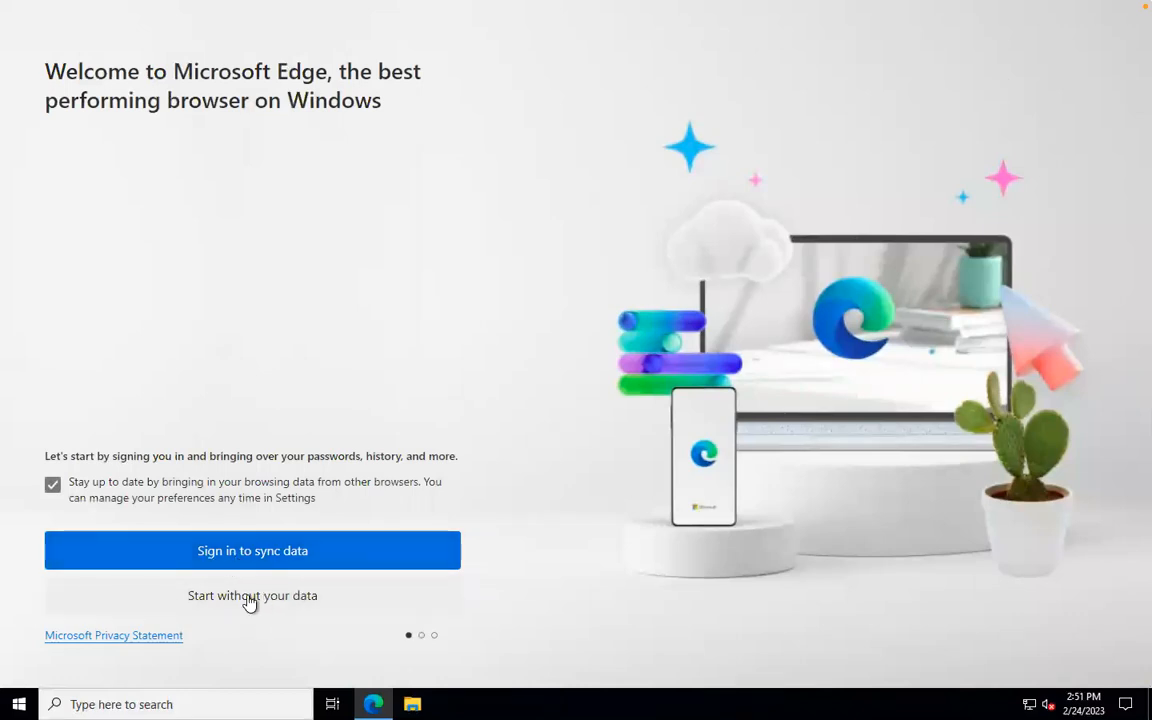
Step: Start Edge without signing in or importing Google data, then confirm and start browsing
click(250, 601)
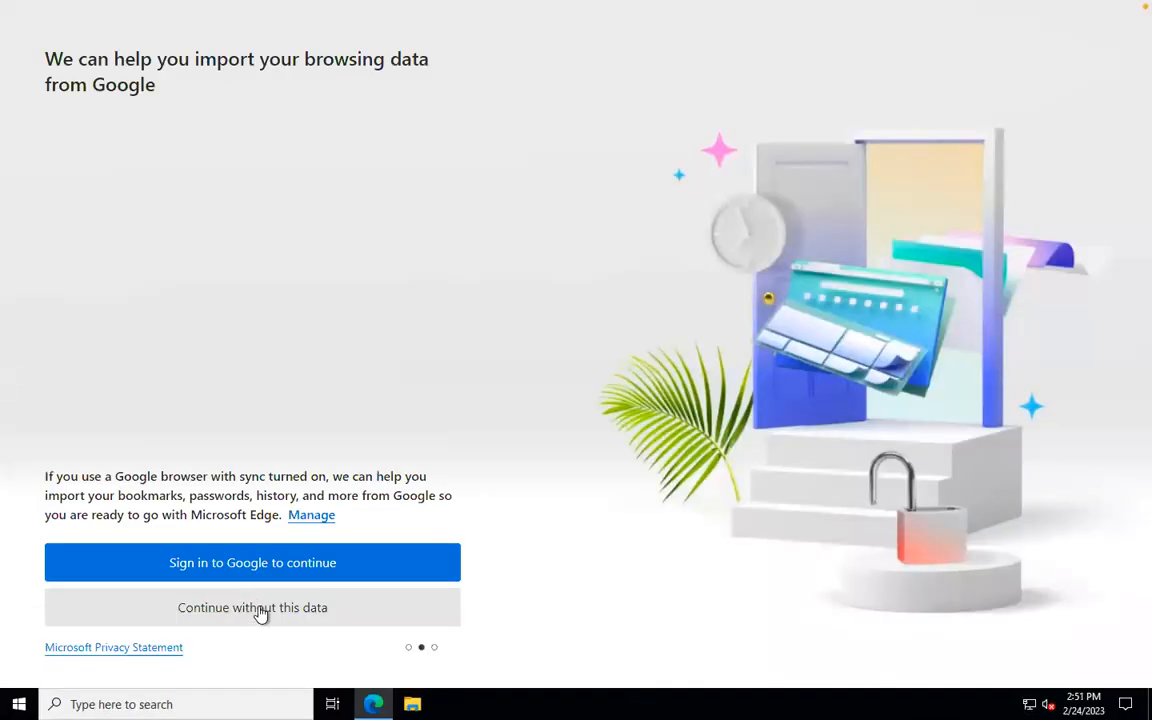
click(259, 612)
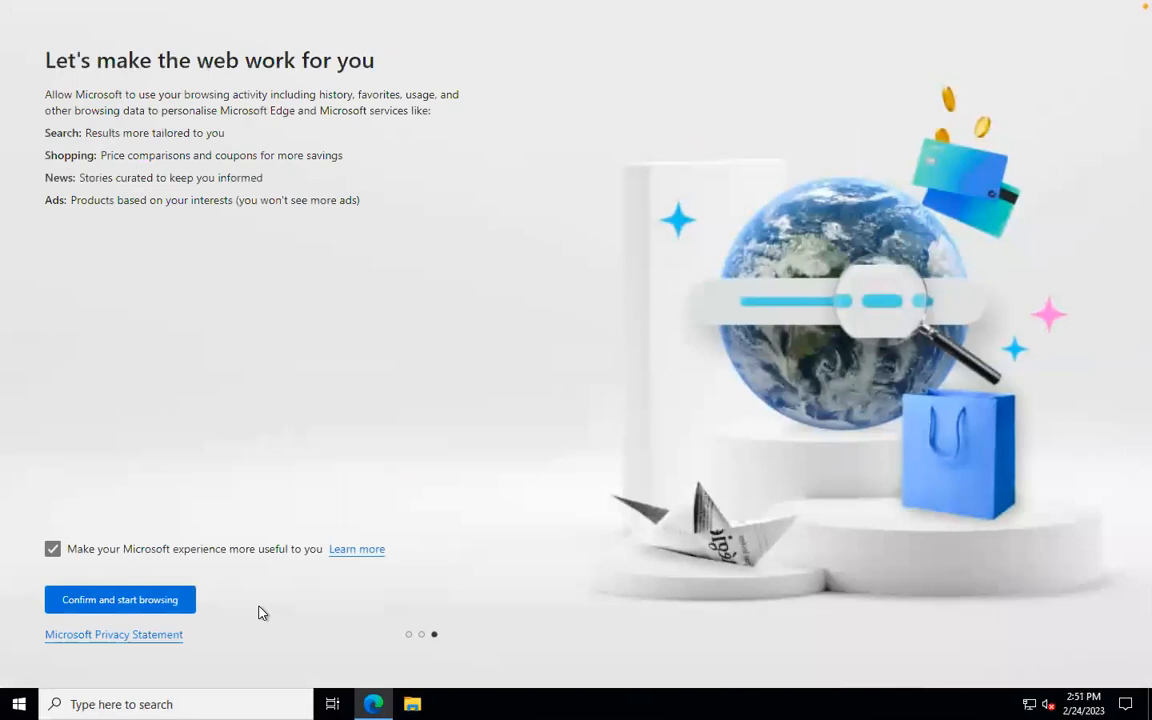
click(121, 601)
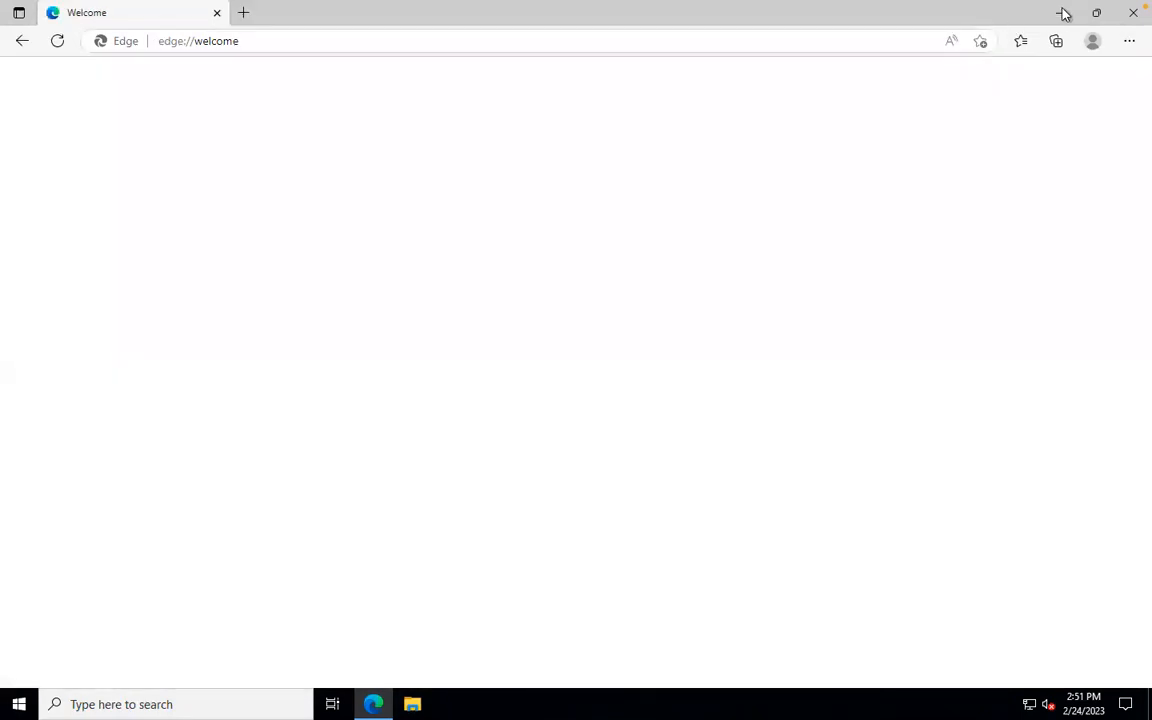
click(1063, 13)
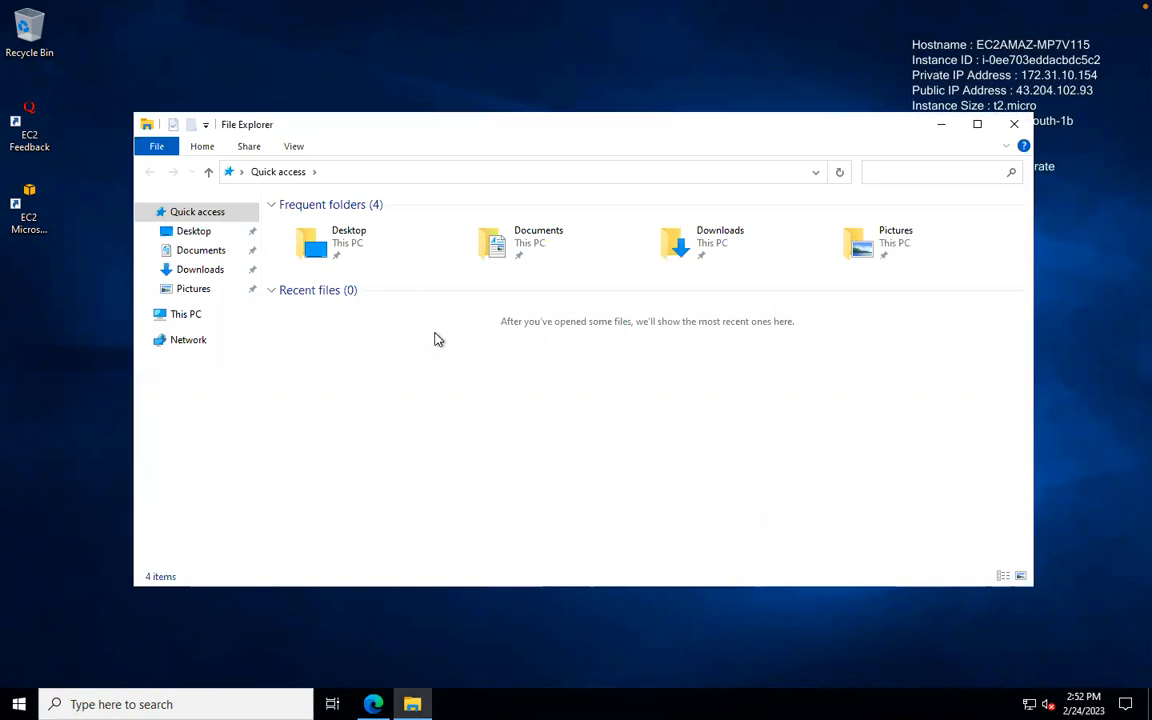
click(183, 316)
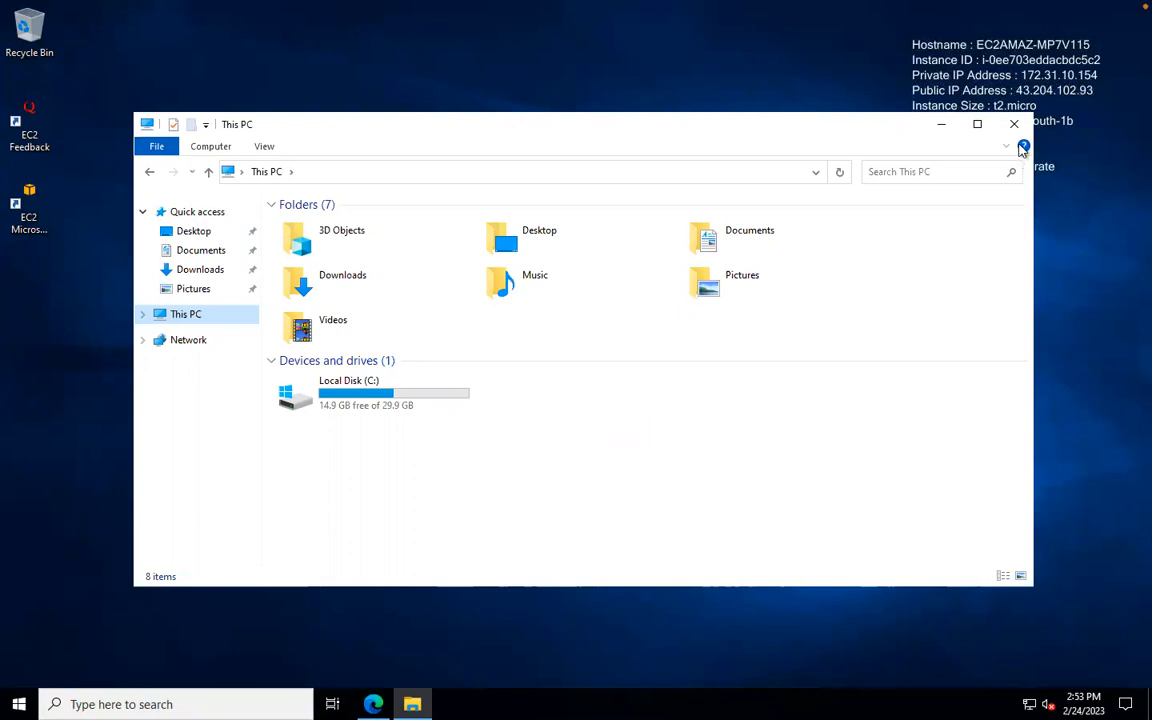
click(1015, 126)
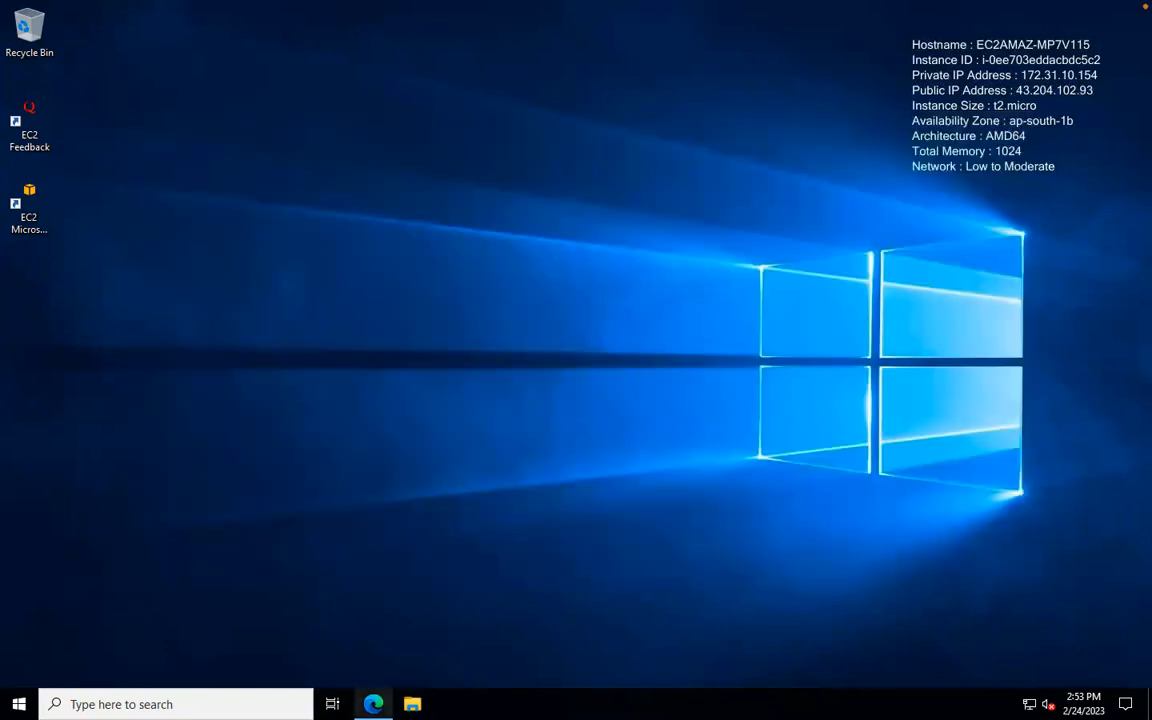
click(373, 704)
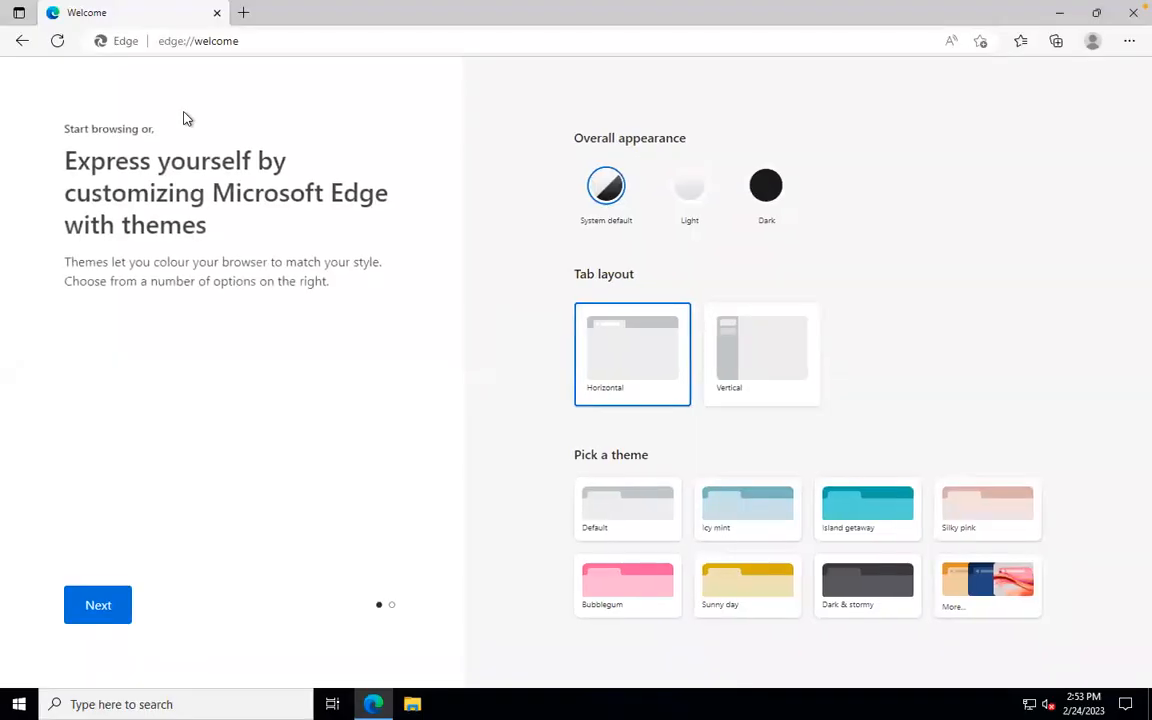
Step: Load google.co.in, decline the sign-in and 2-Step Verification popups, and focus the search box
click(256, 34)
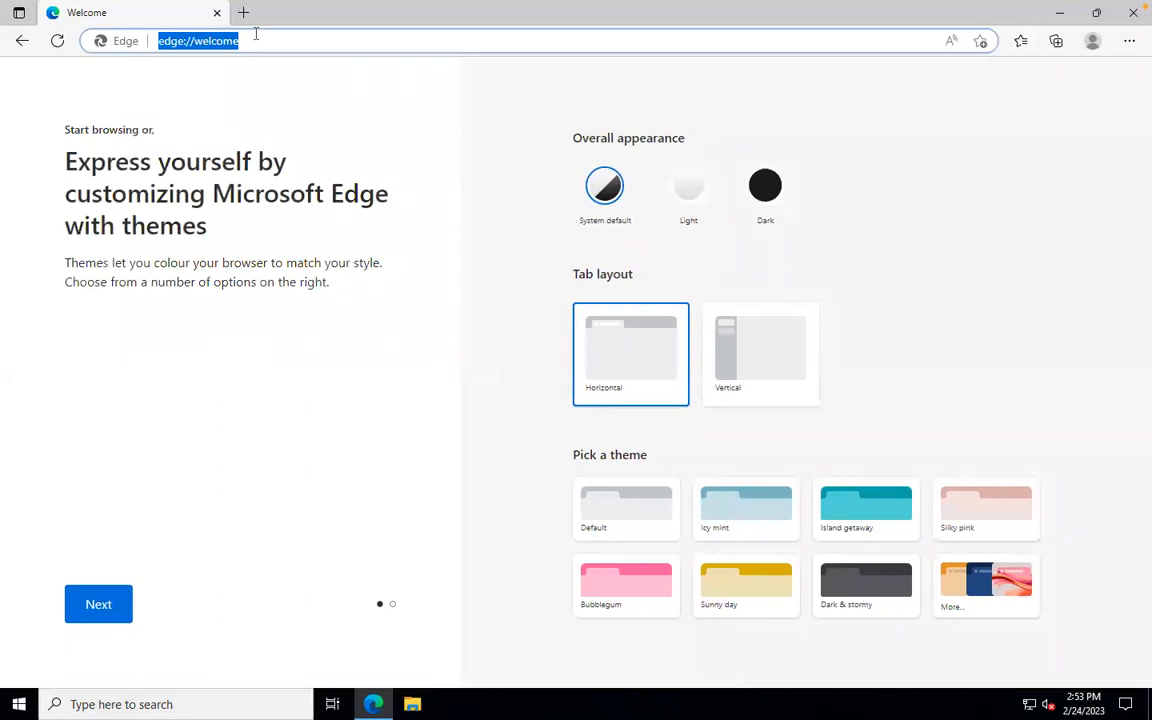
text(goo)
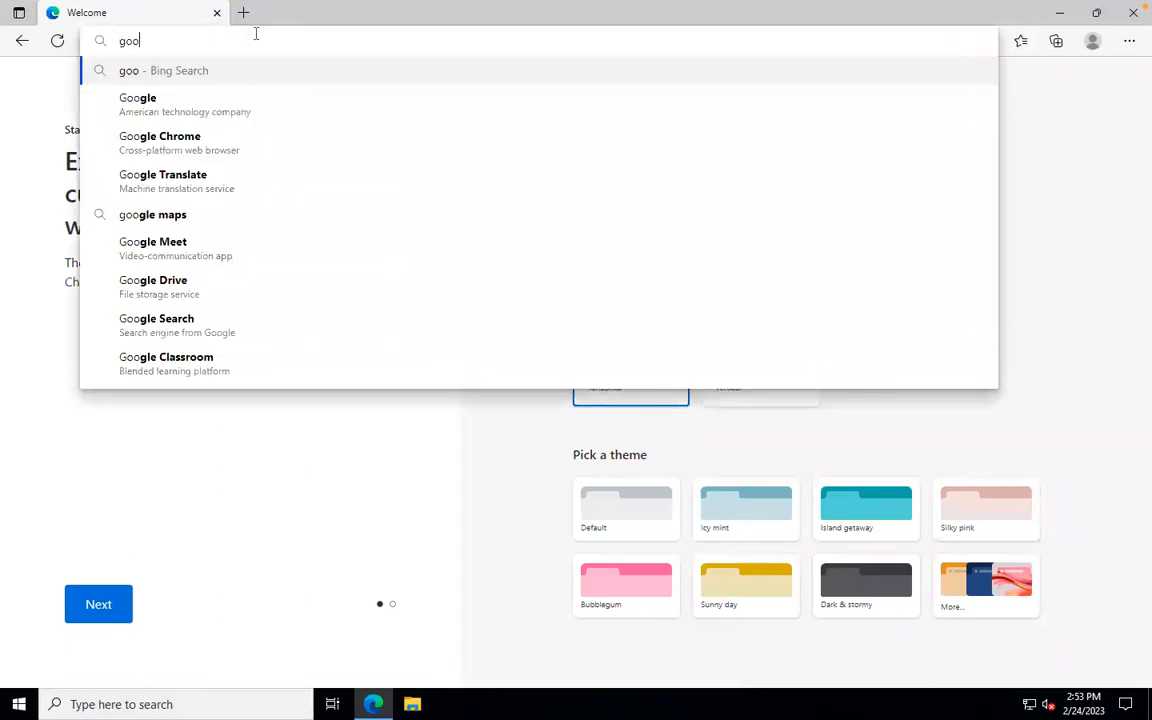
text(gle.co.in)
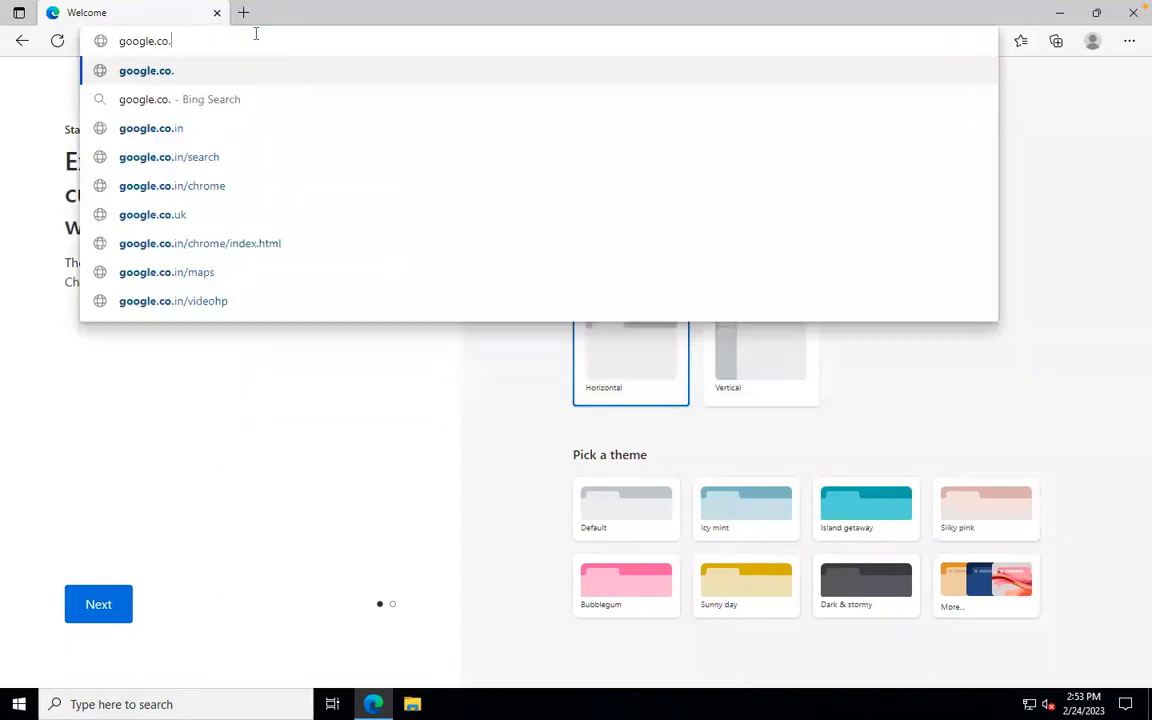
key(Return)
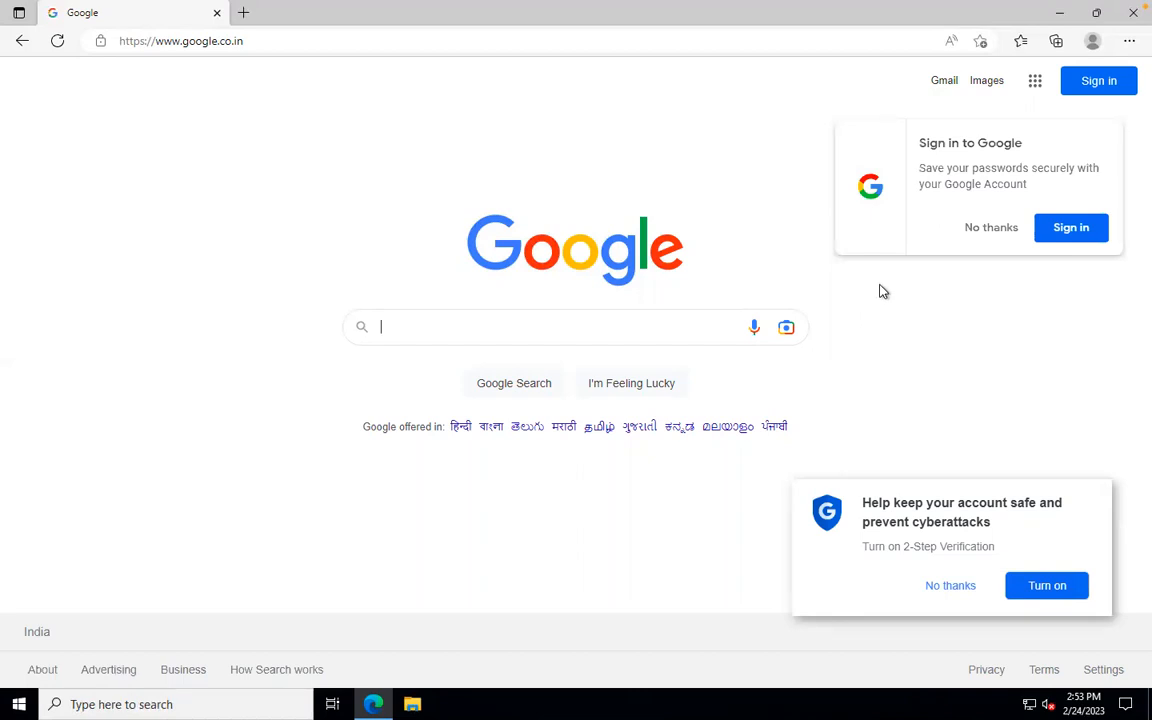
click(1003, 233)
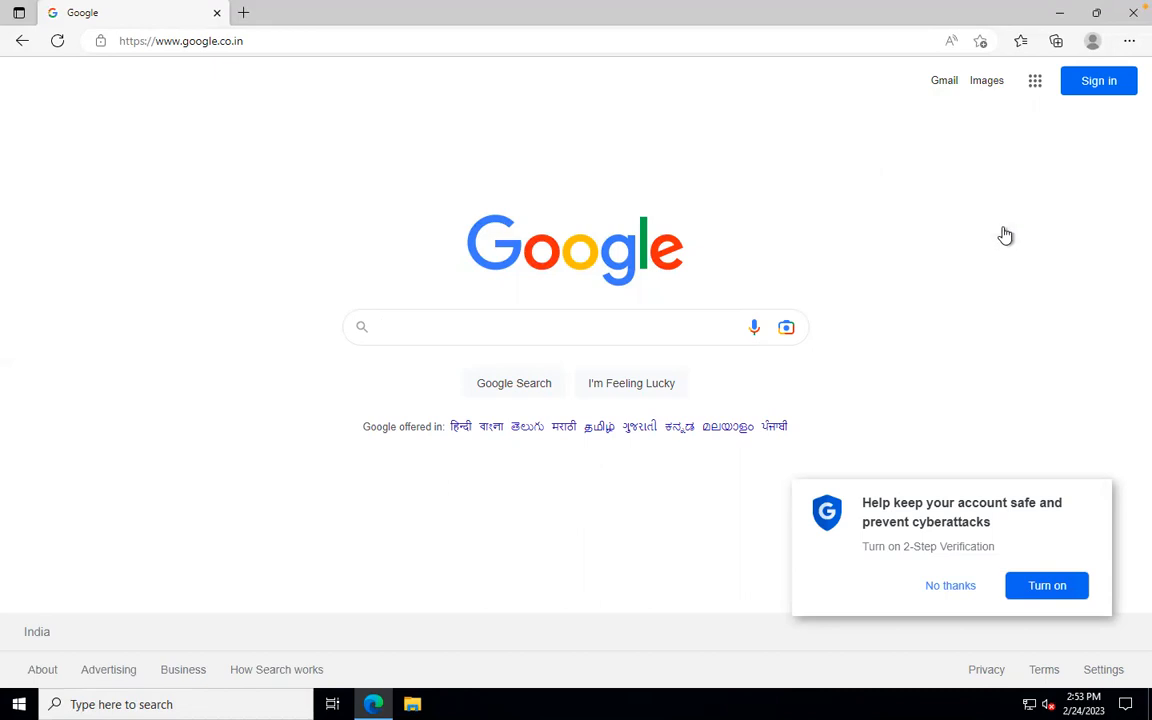
click(947, 587)
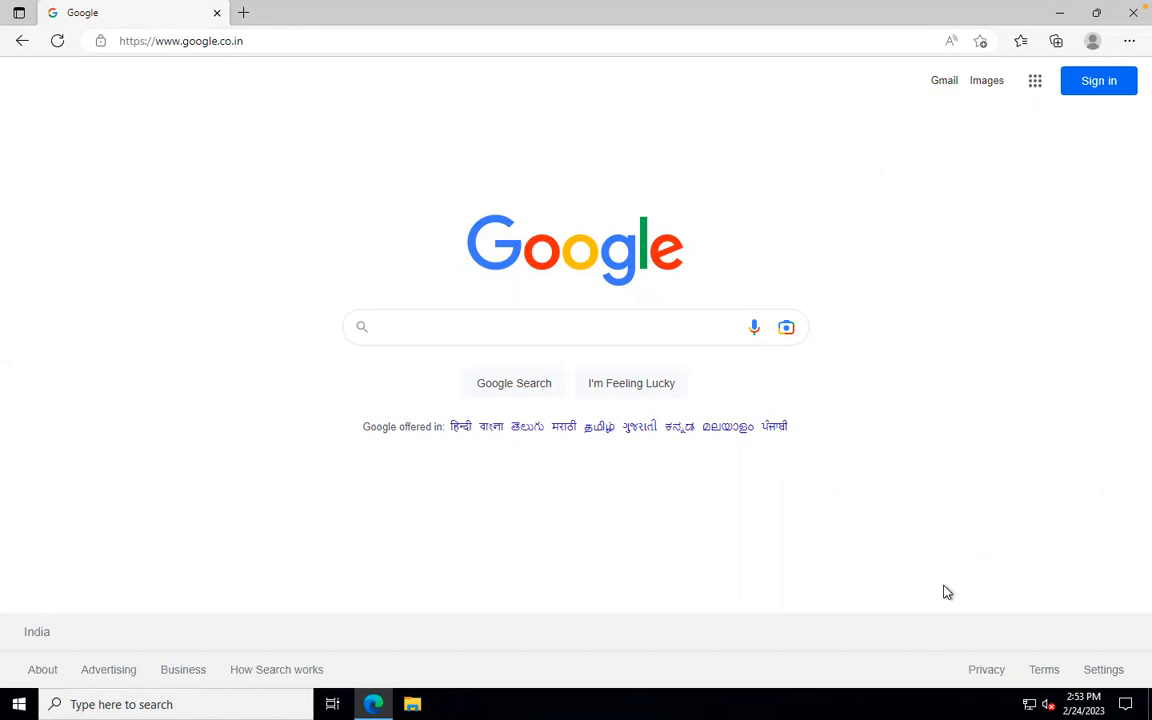
click(447, 320)
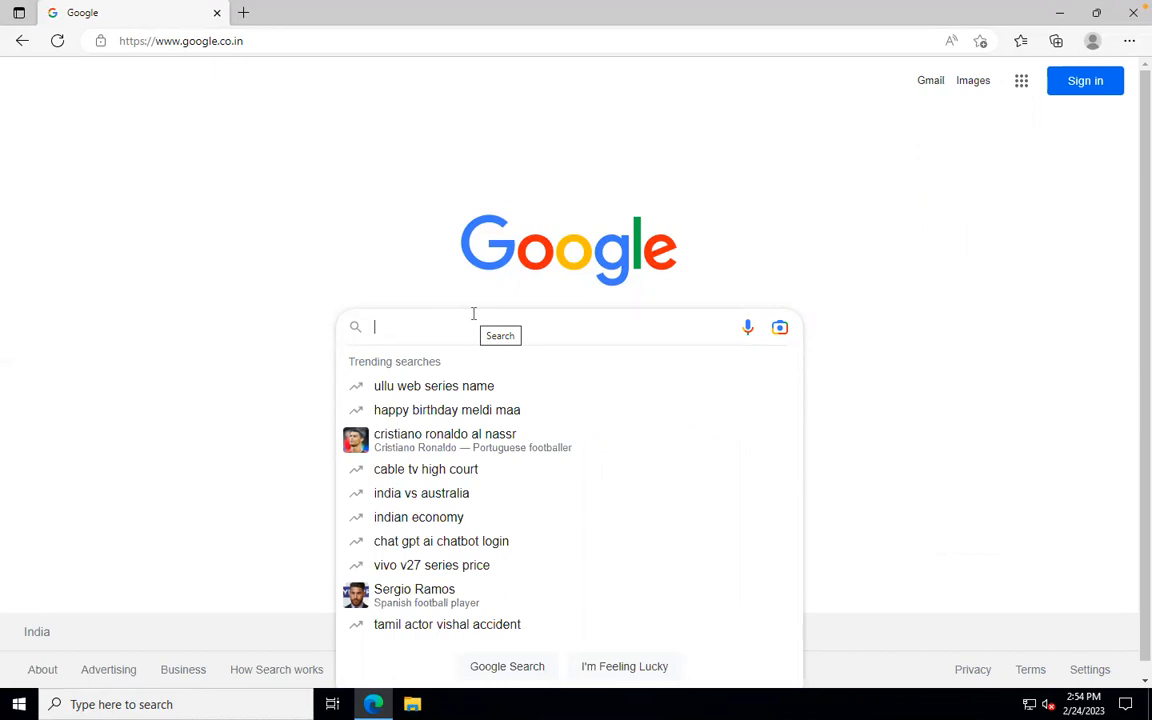
Step: Search Google for 'apache server' and follow the Apache HTTP Server Project's Download sitelink
text(apach)
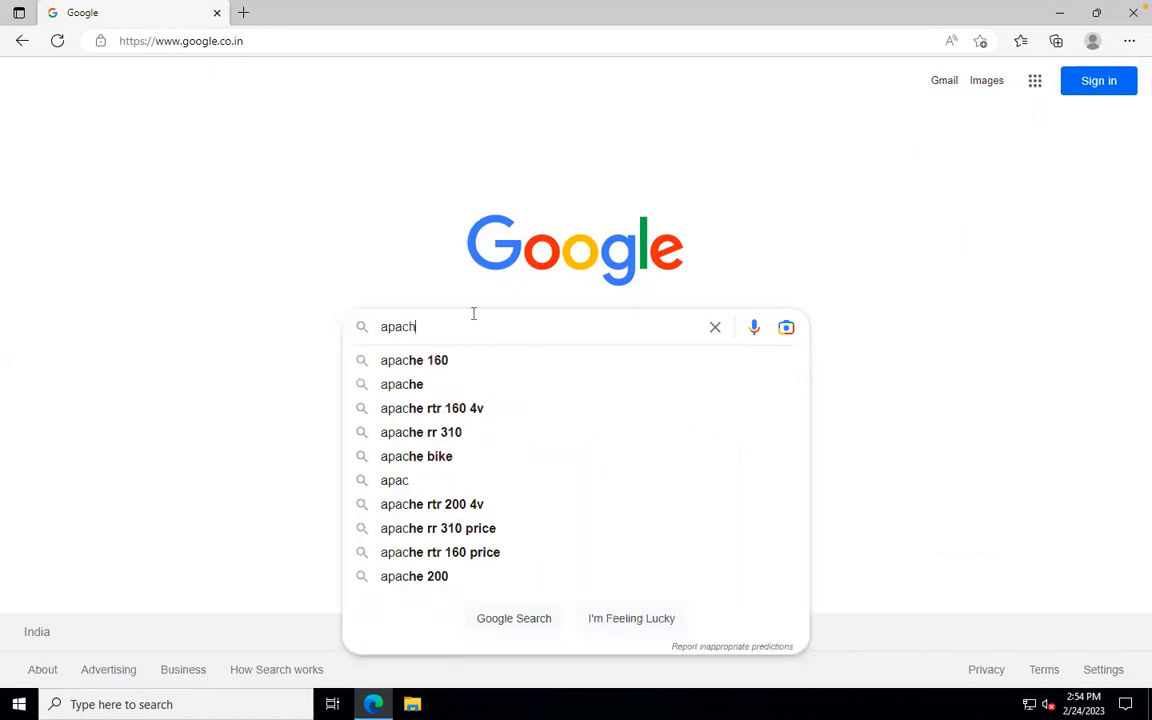
text(e server)
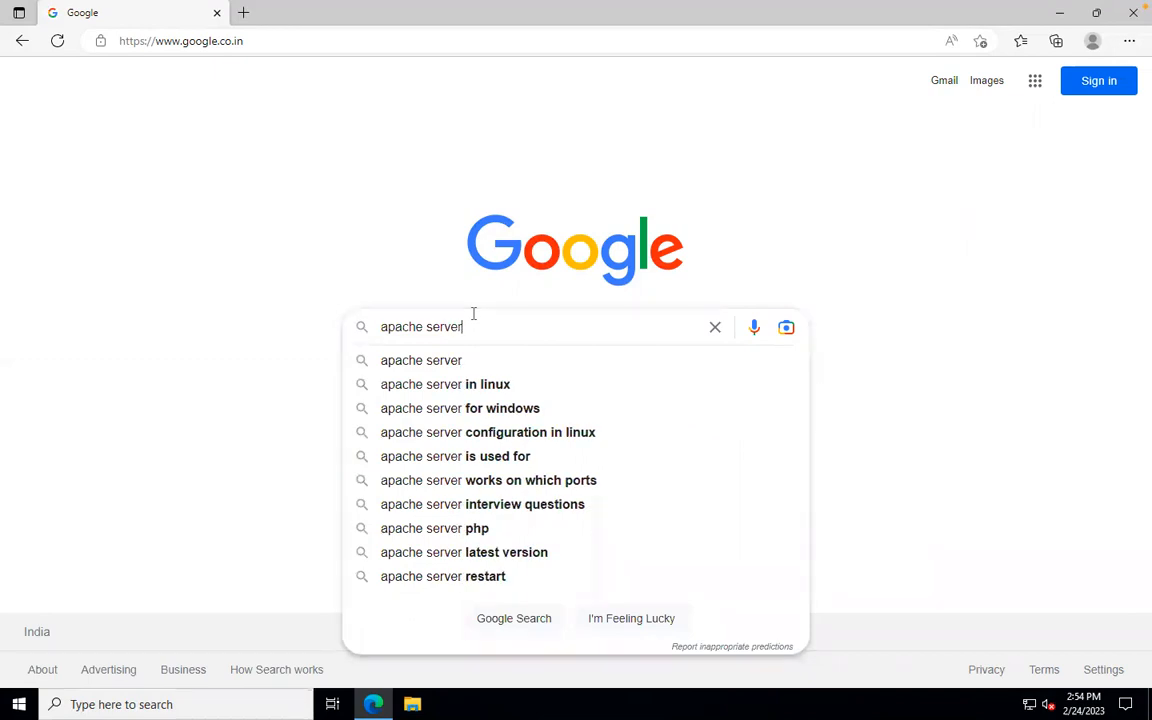
key(Return)
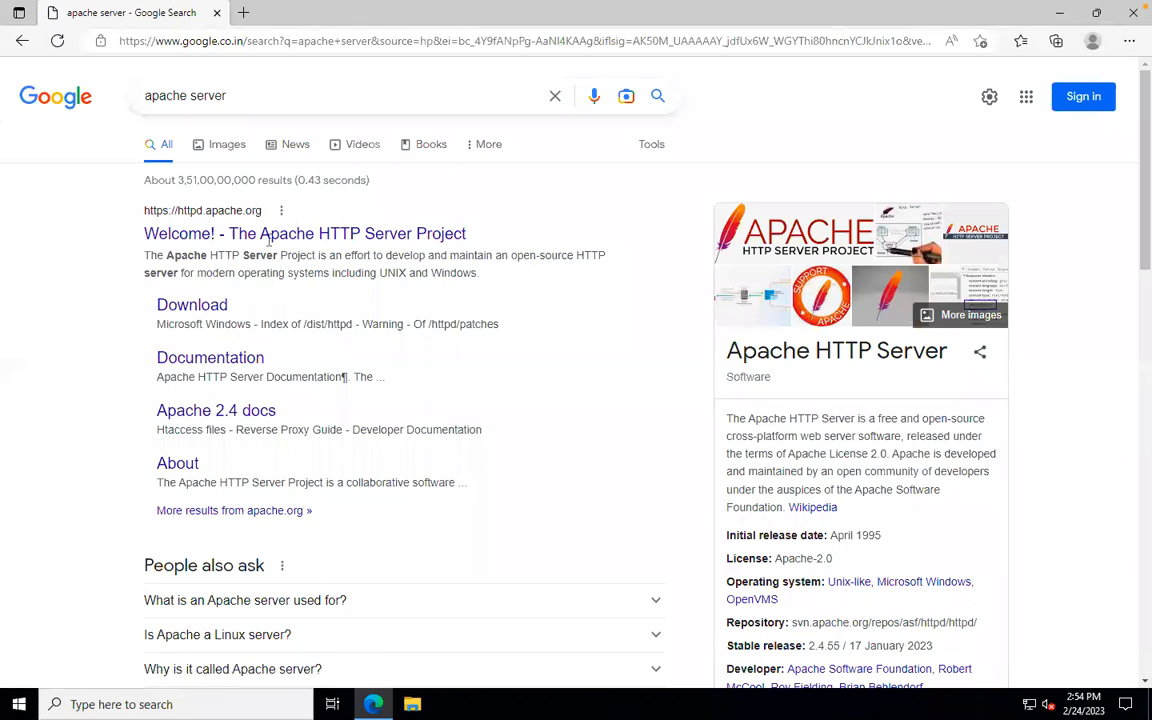
click(182, 311)
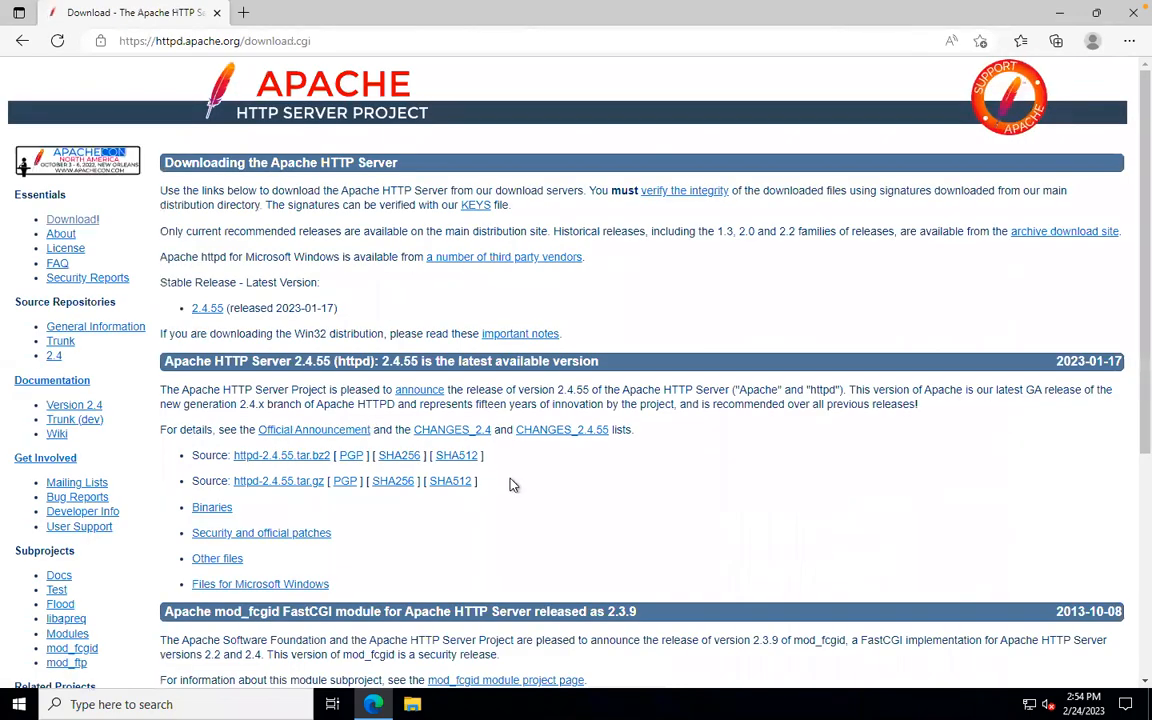
Step: Jump to the Apache 2.4.55 section and download the httpd-2.4.55.tar.bz2 source archive (7.1 MB)
scroll(326, 478, down, 4)
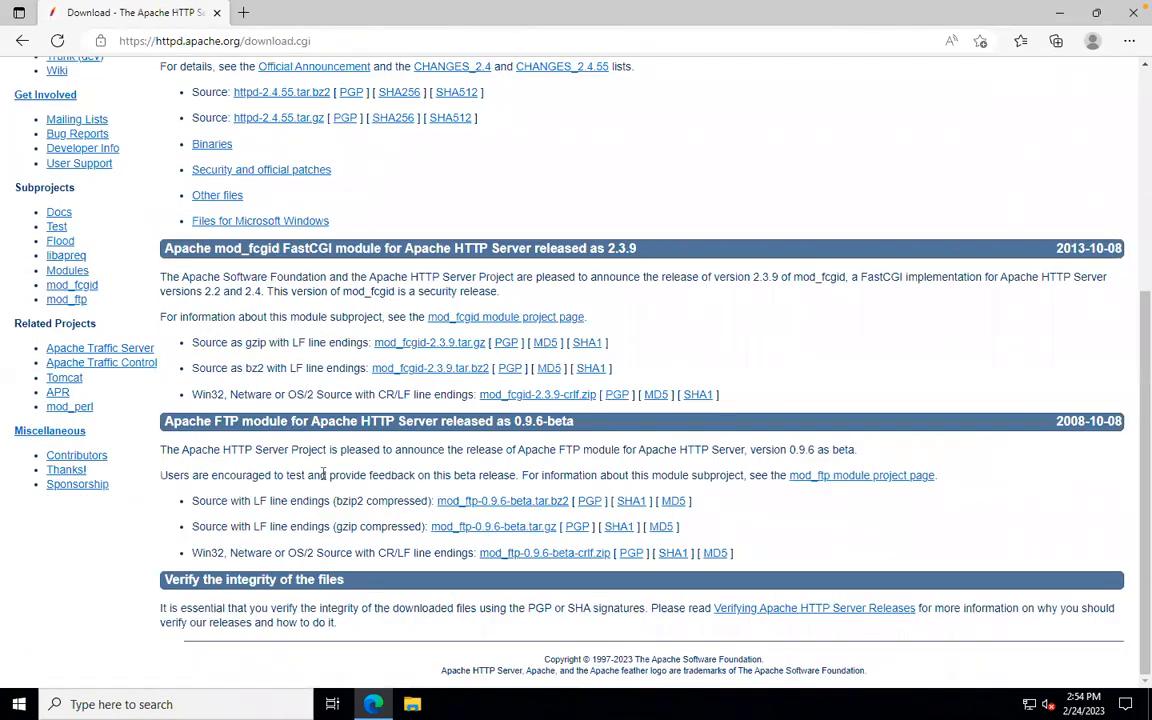
scroll(324, 476, up, 4)
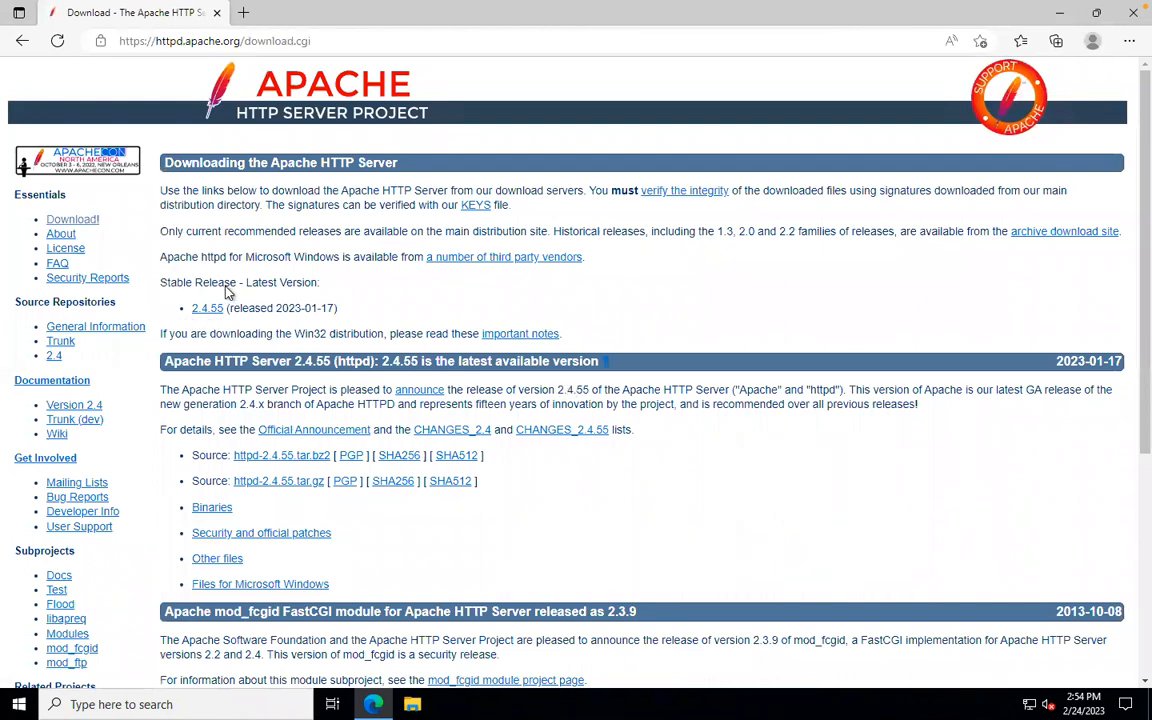
click(206, 309)
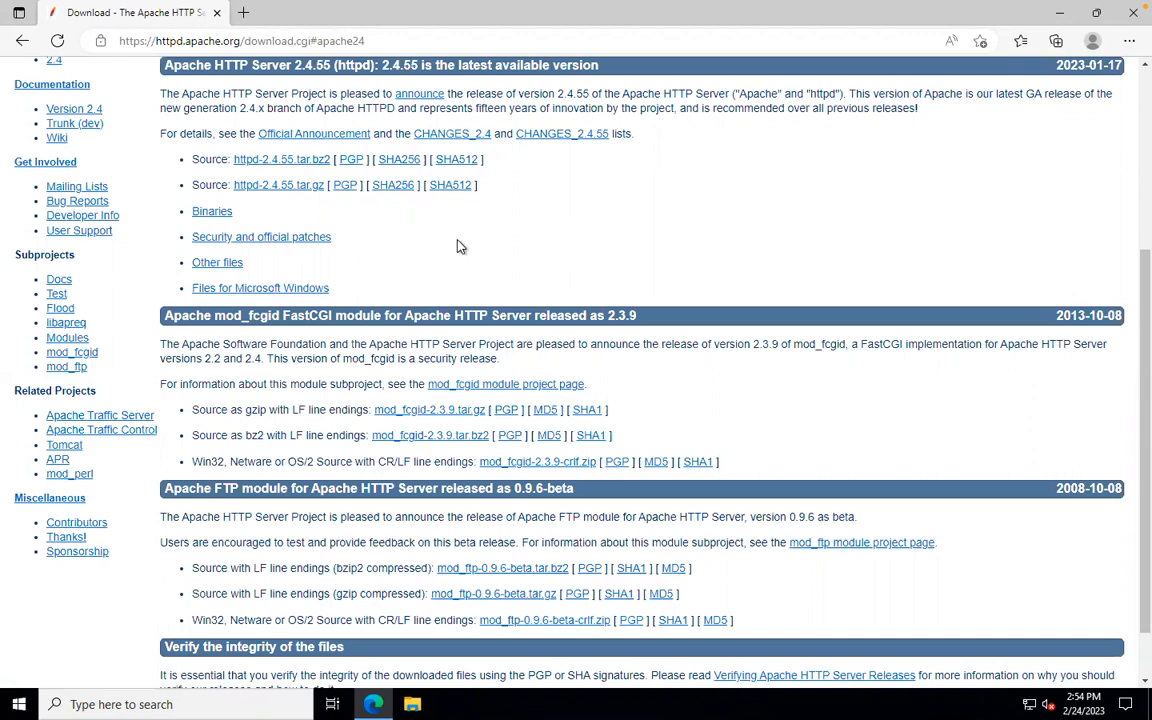
scroll(420, 277, down, 1)
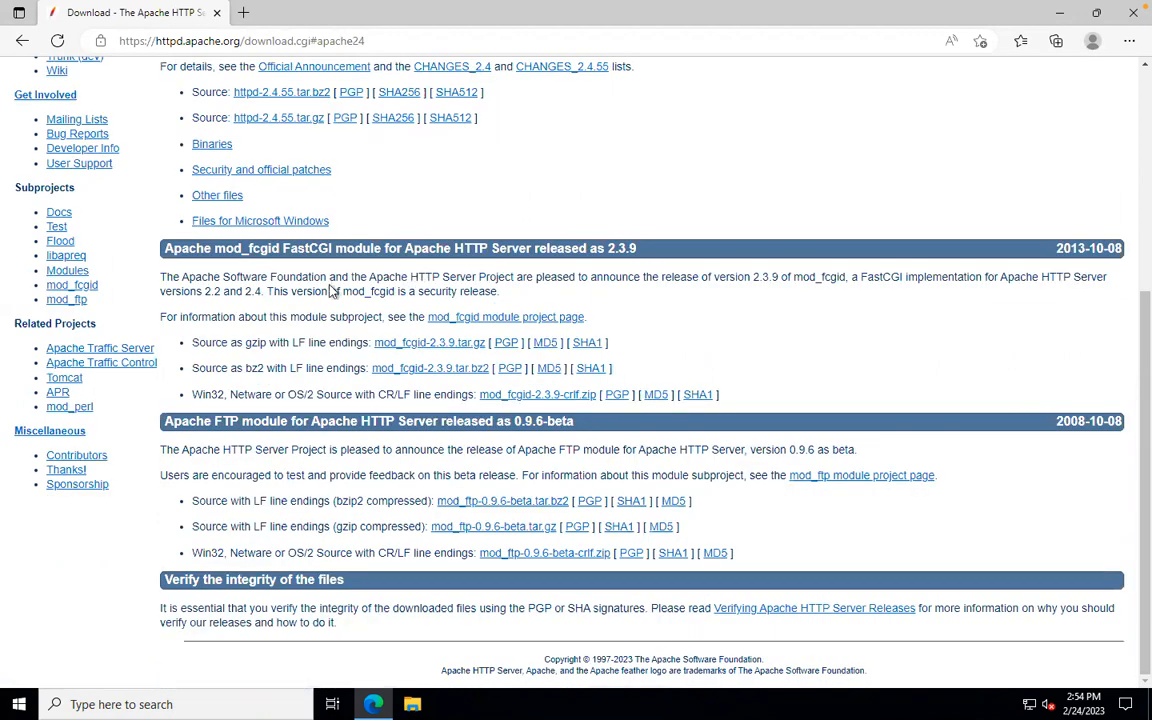
scroll(368, 323, up, 5)
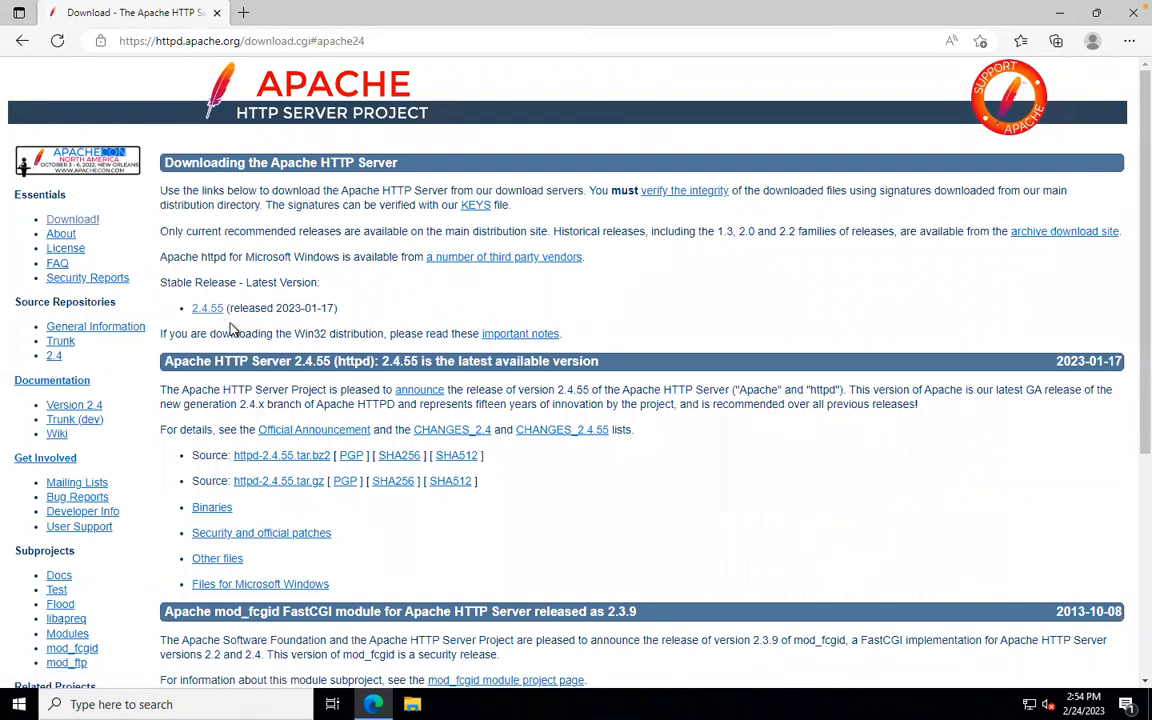
scroll(203, 312, down, 3)
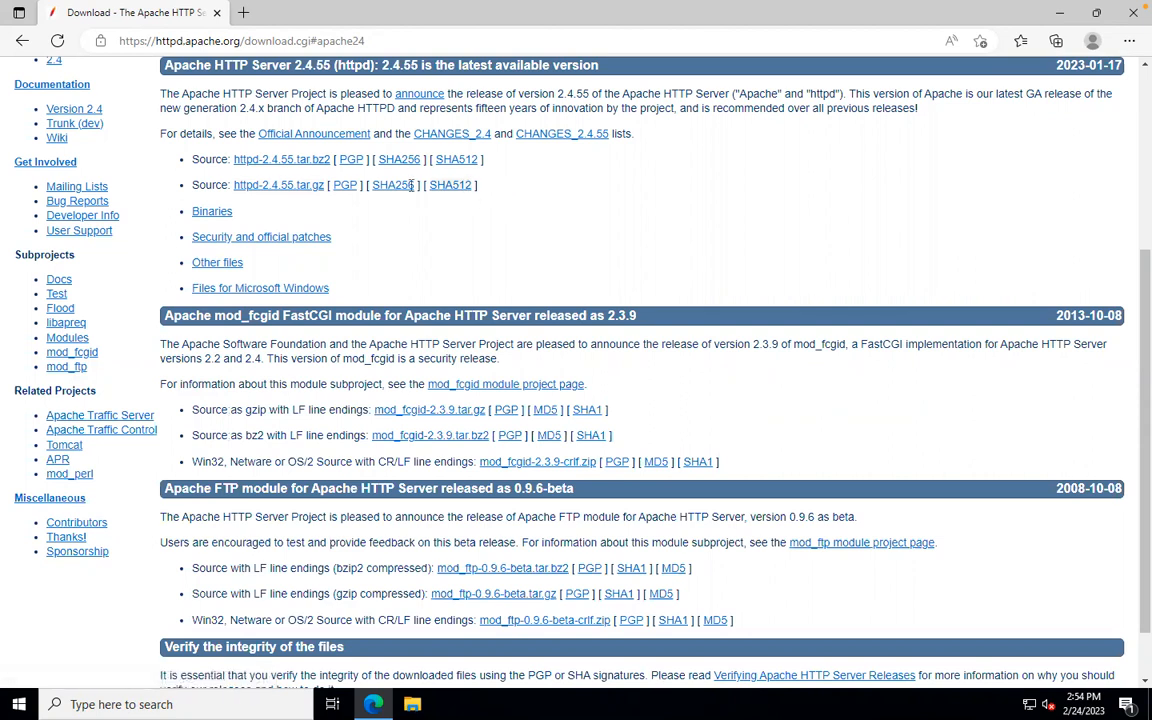
click(262, 167)
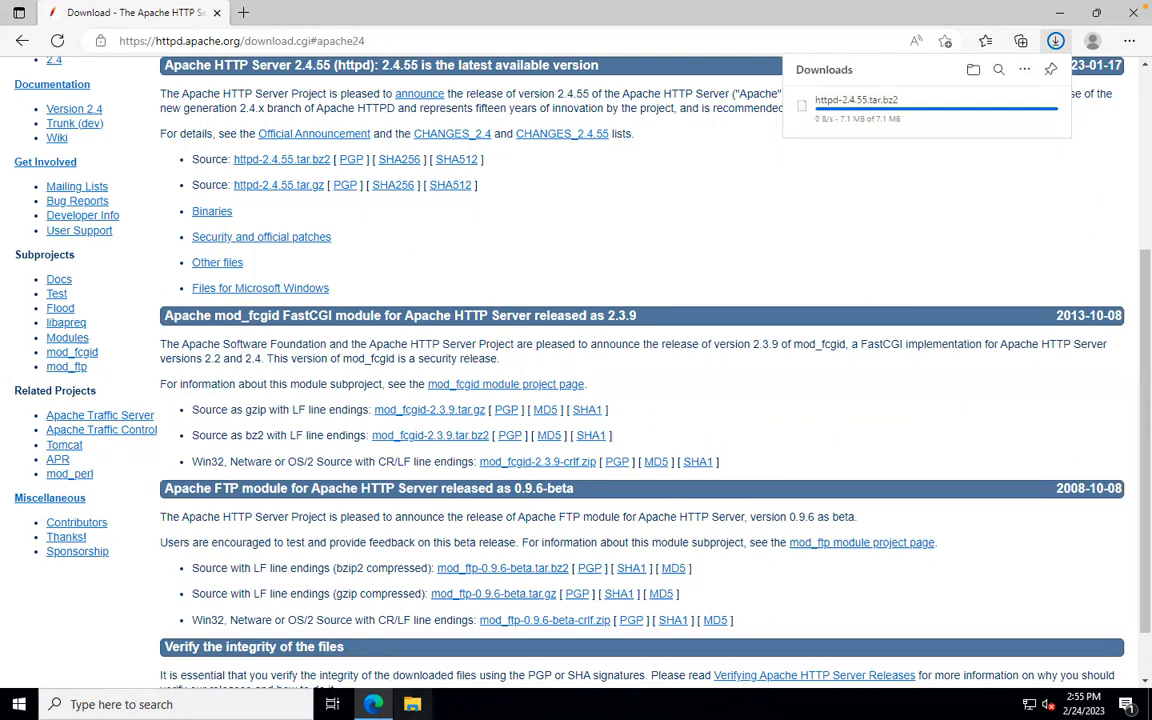
Step: Open the Downloads folder in File Explorer to locate the downloaded archive
click(412, 704)
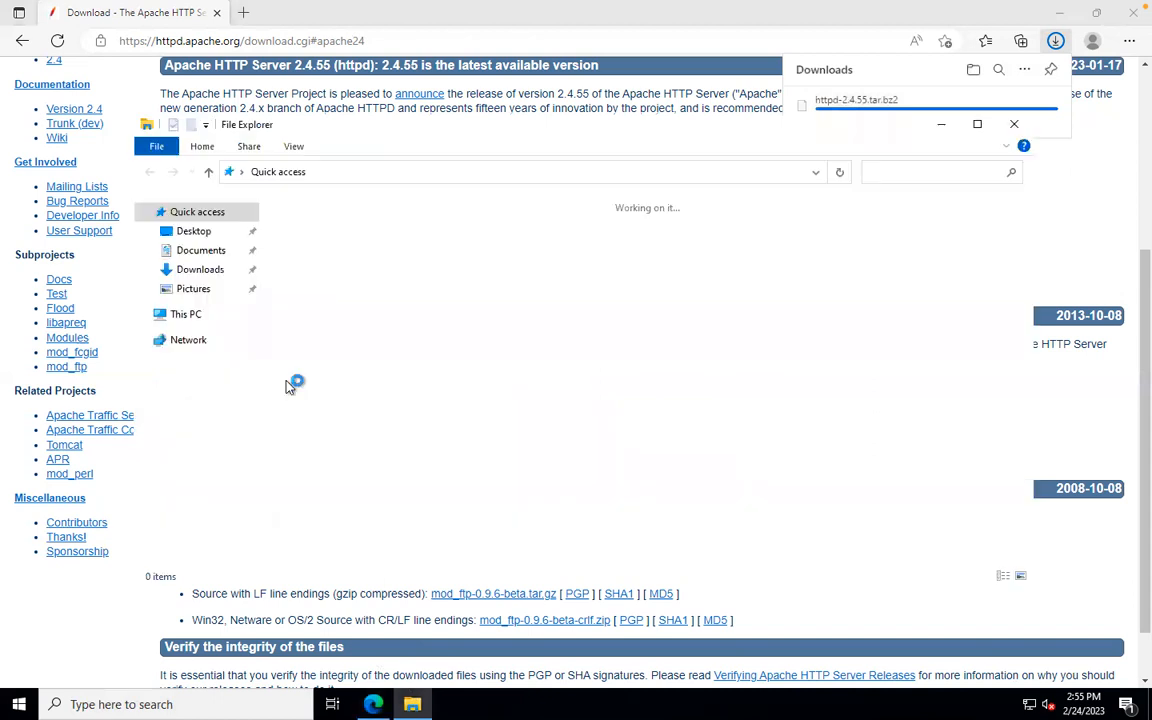
click(198, 269)
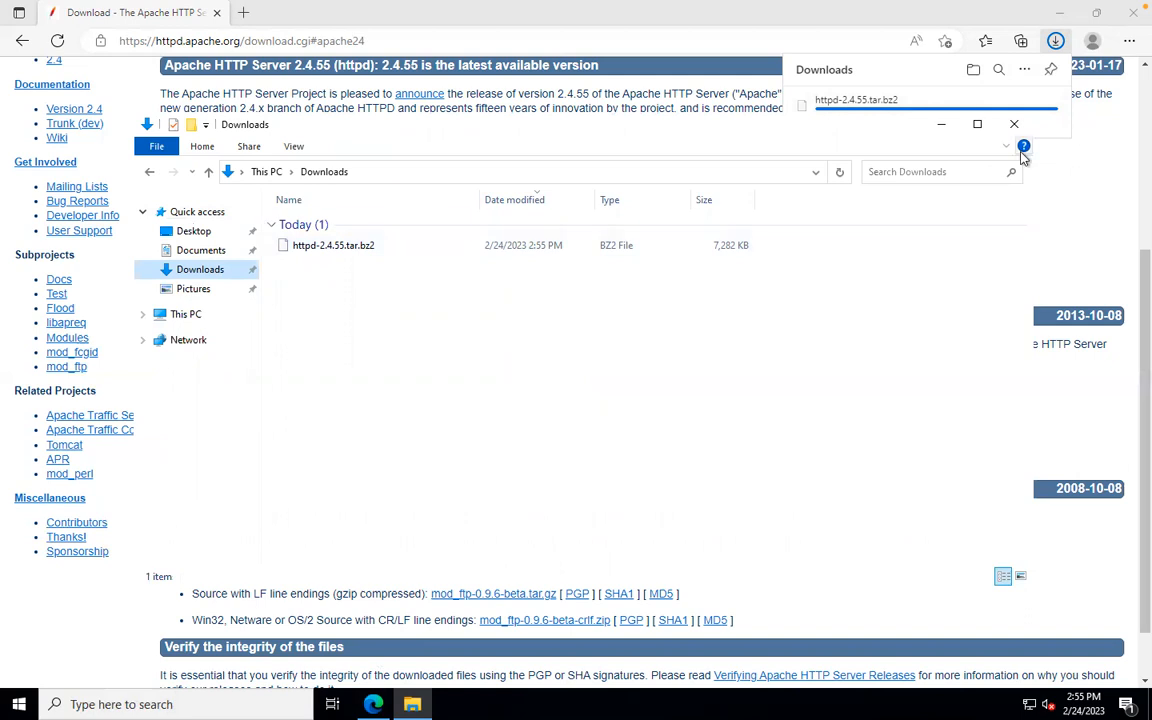
click(820, 16)
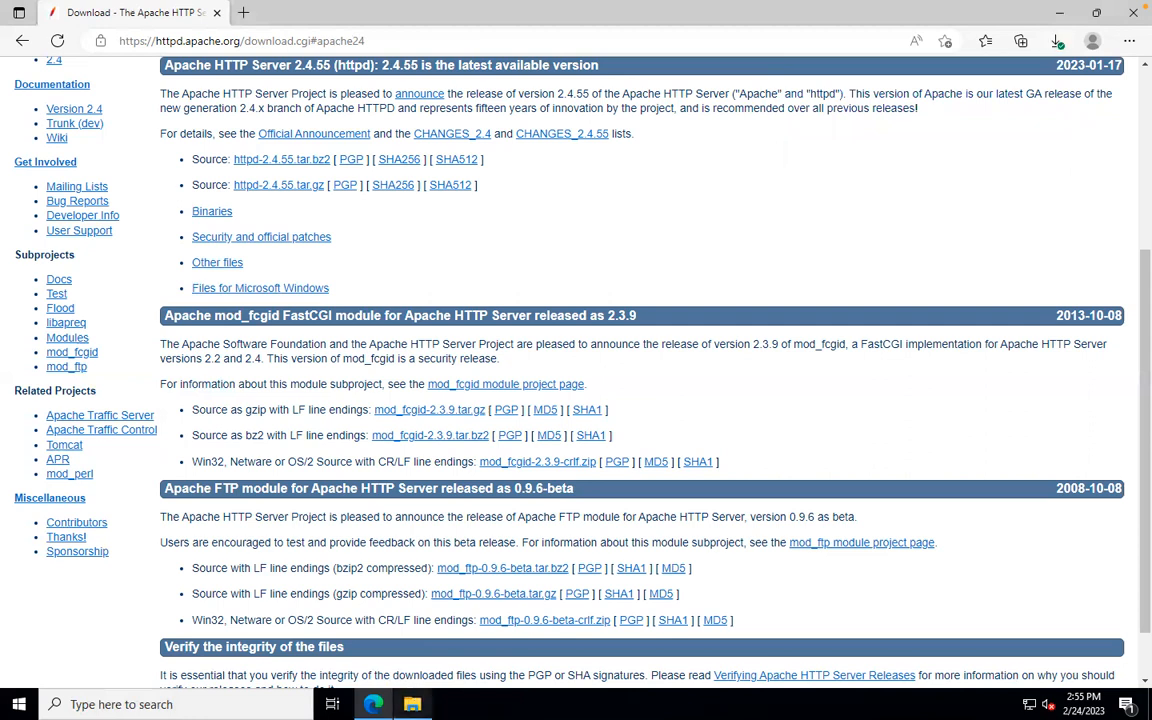
click(412, 702)
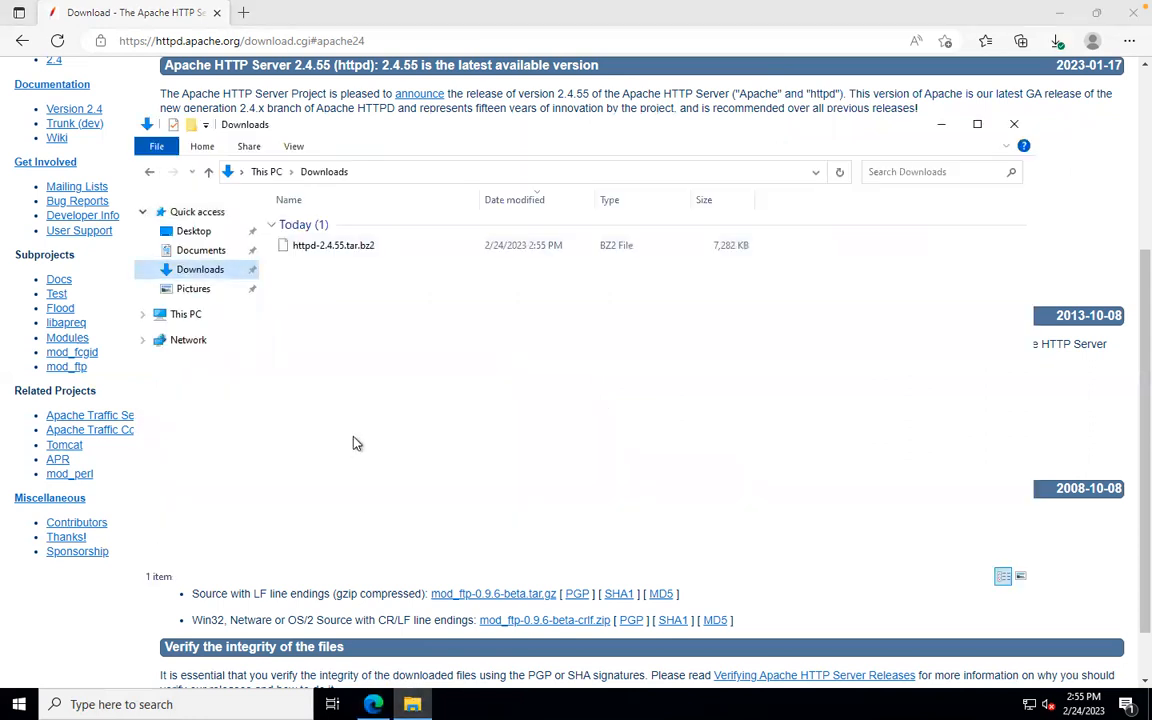
Step: Check the options for httpd-2.4.55.tar.bz2 (7,282 KB), dismiss them, and close File Explorer
click(320, 249)
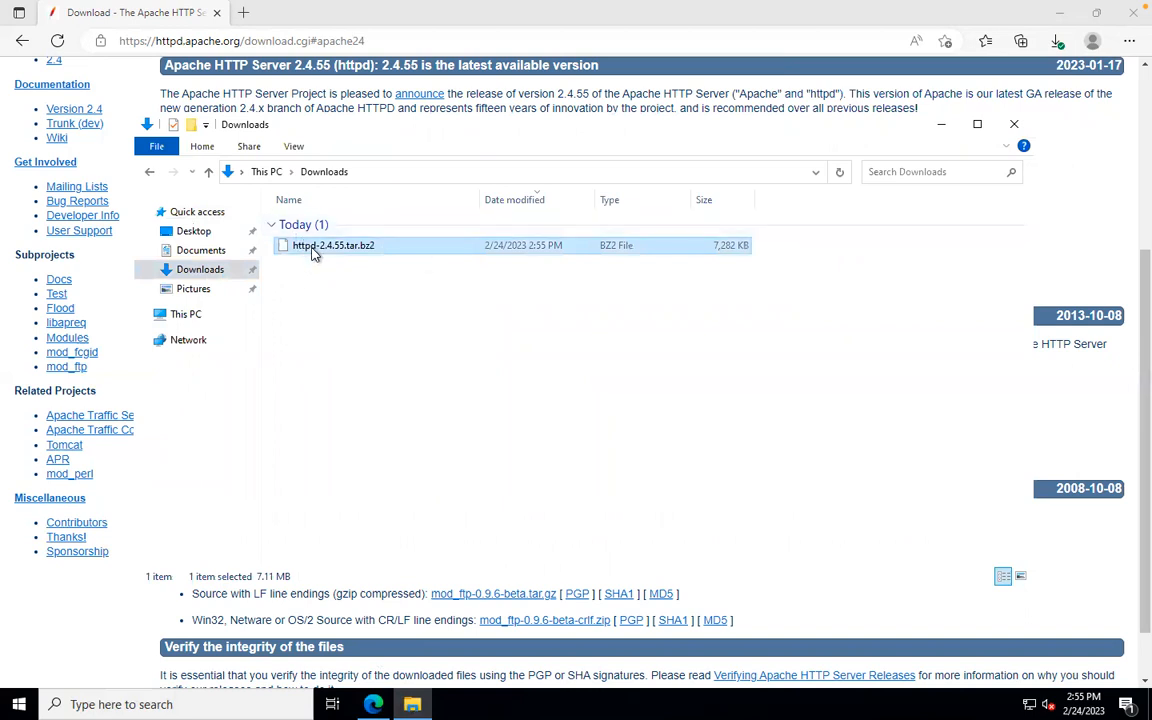
right_click(314, 253)
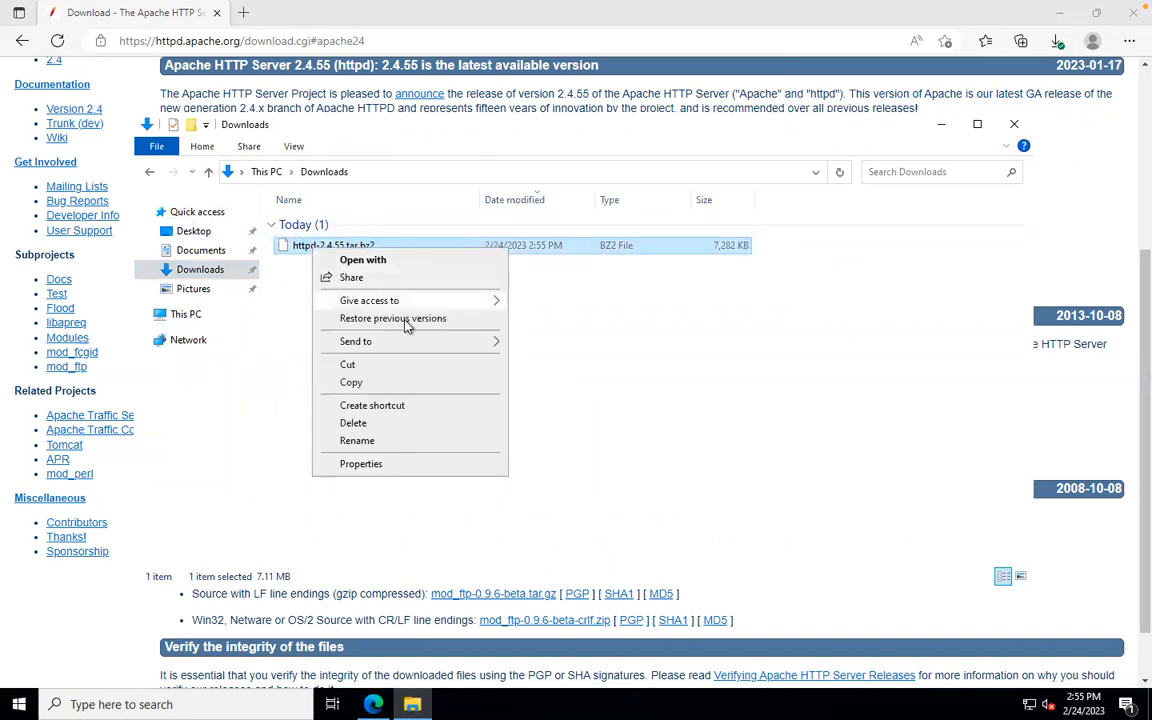
mouse_move(423, 342)
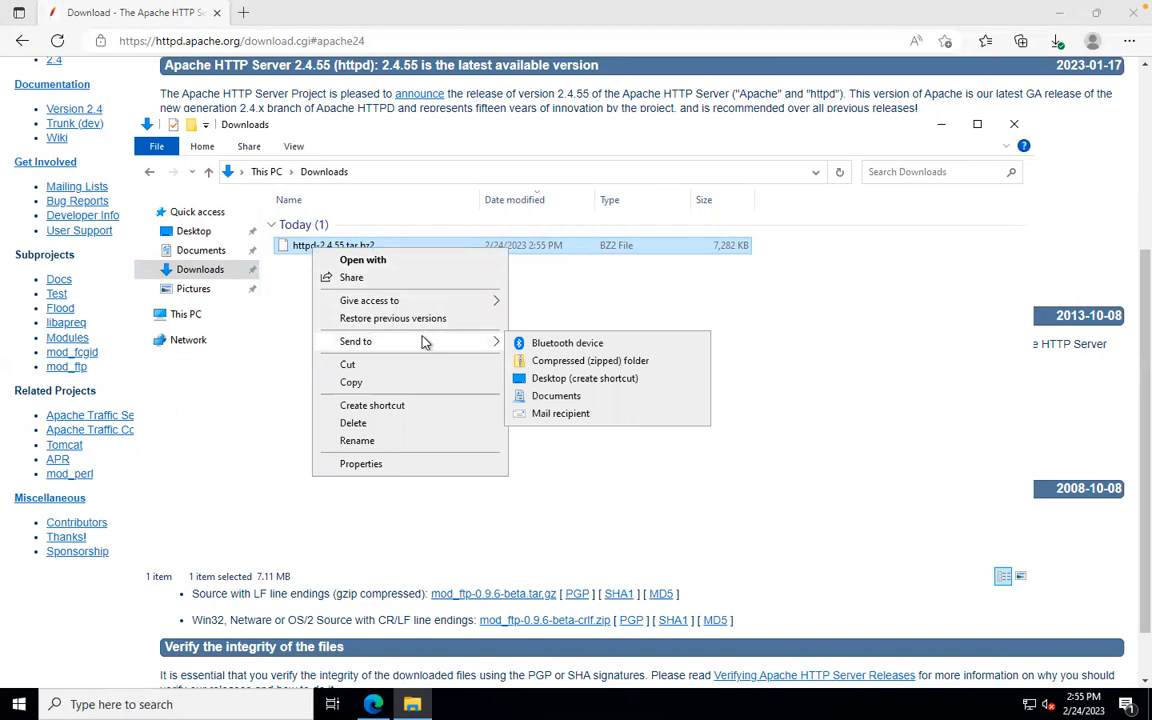
click(290, 296)
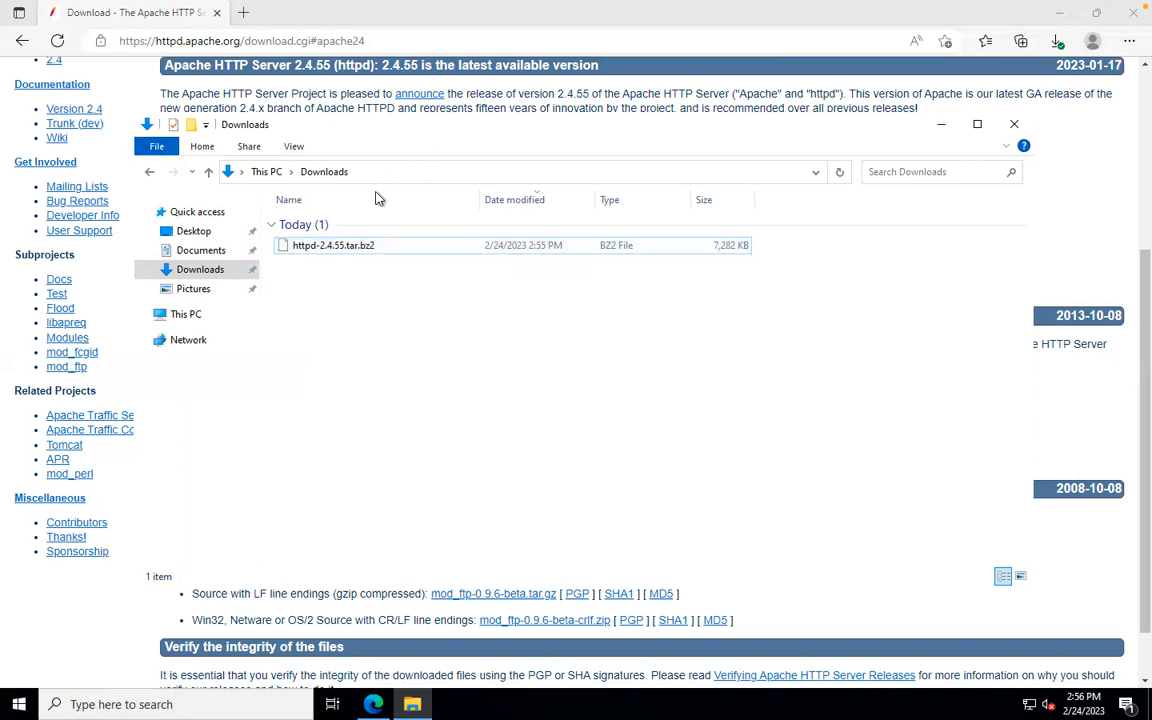
click(1014, 125)
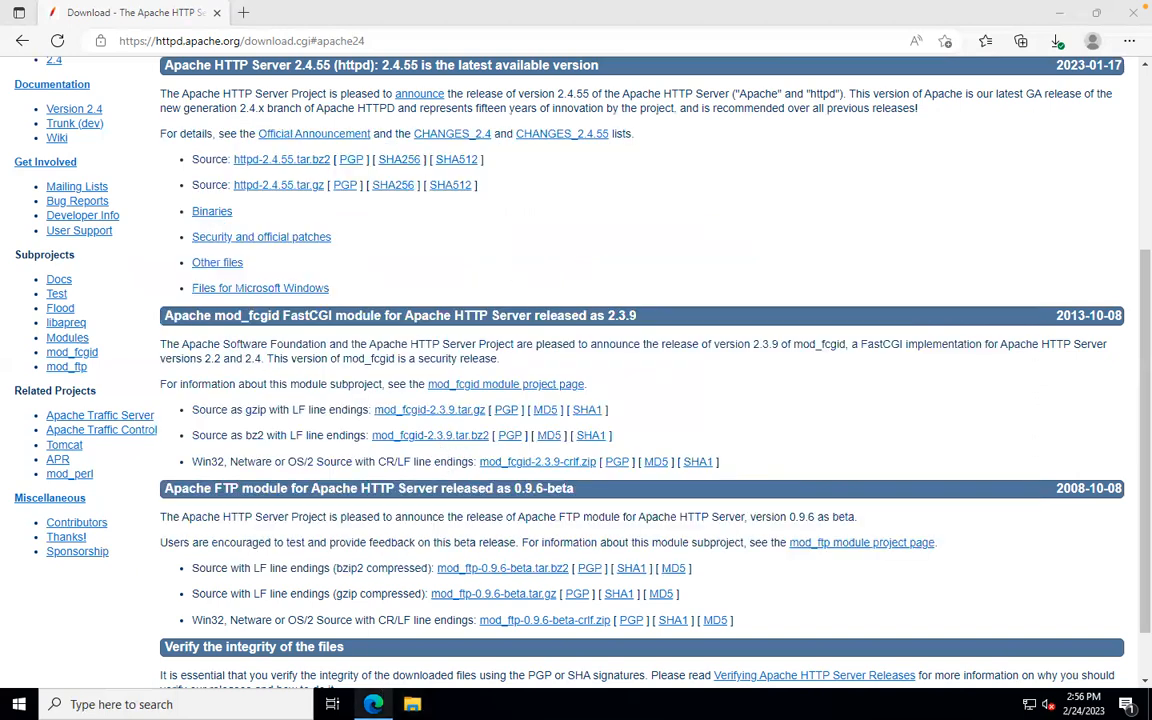
Step: Close Edge on winserver and take the Remote Desktop session out of full screen
click(375, 704)
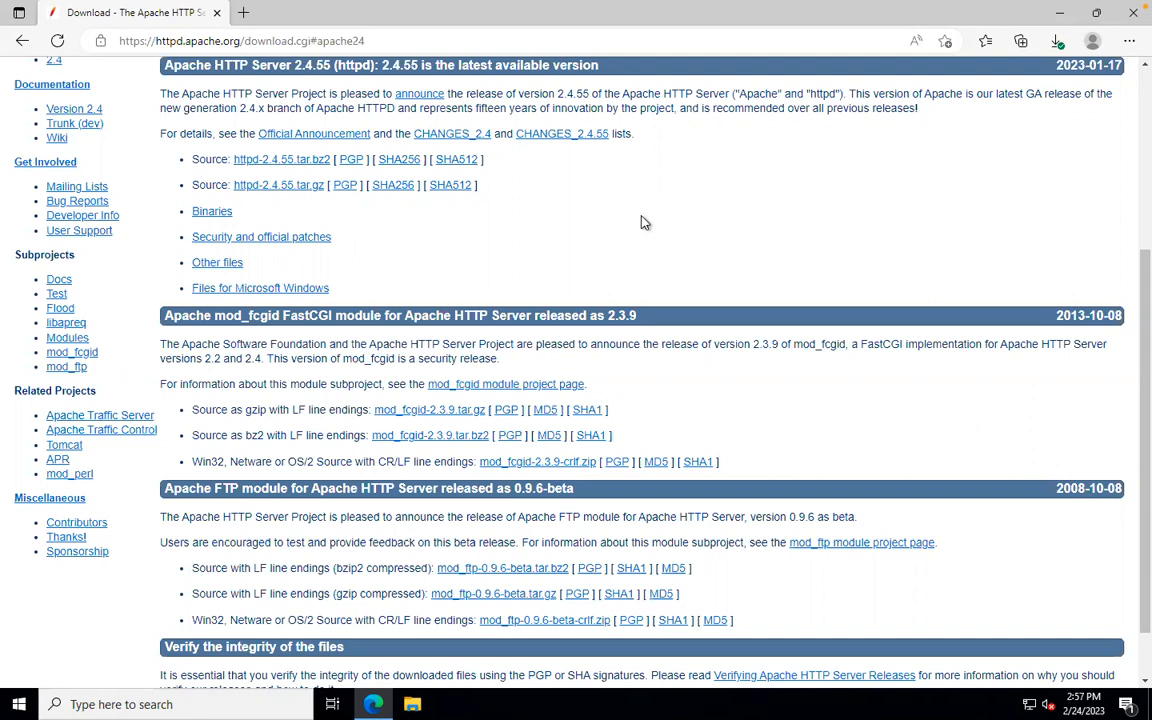
click(1127, 14)
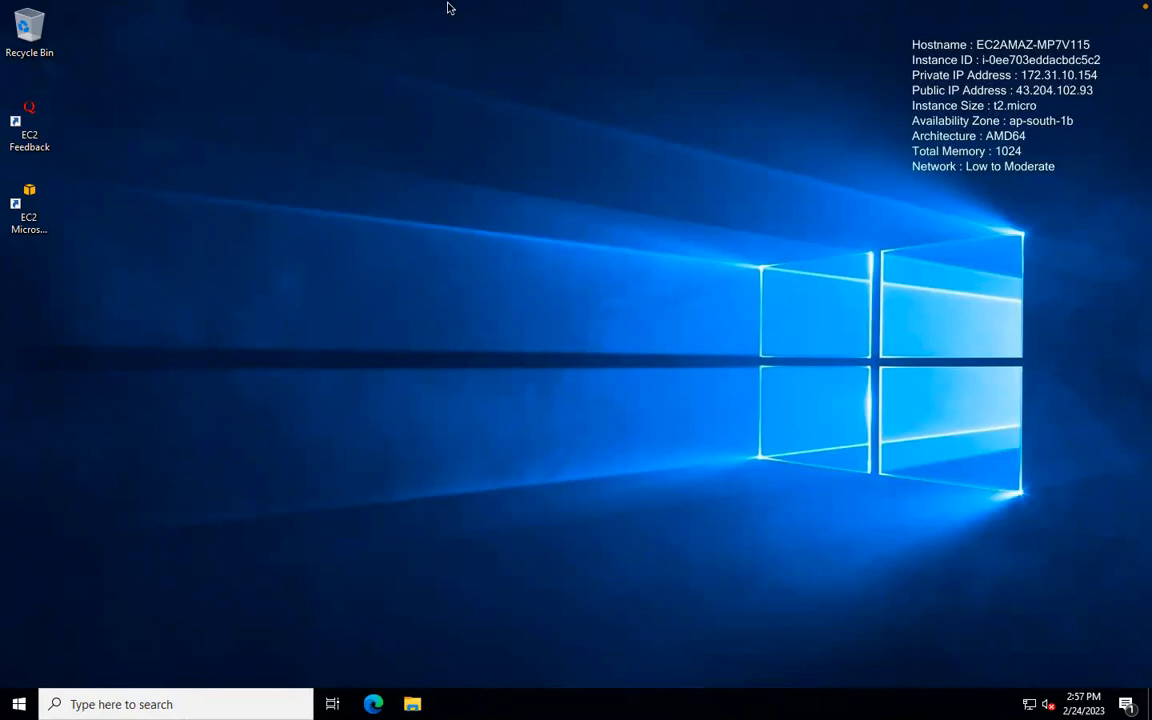
mouse_move(405, 3)
click(43, 31)
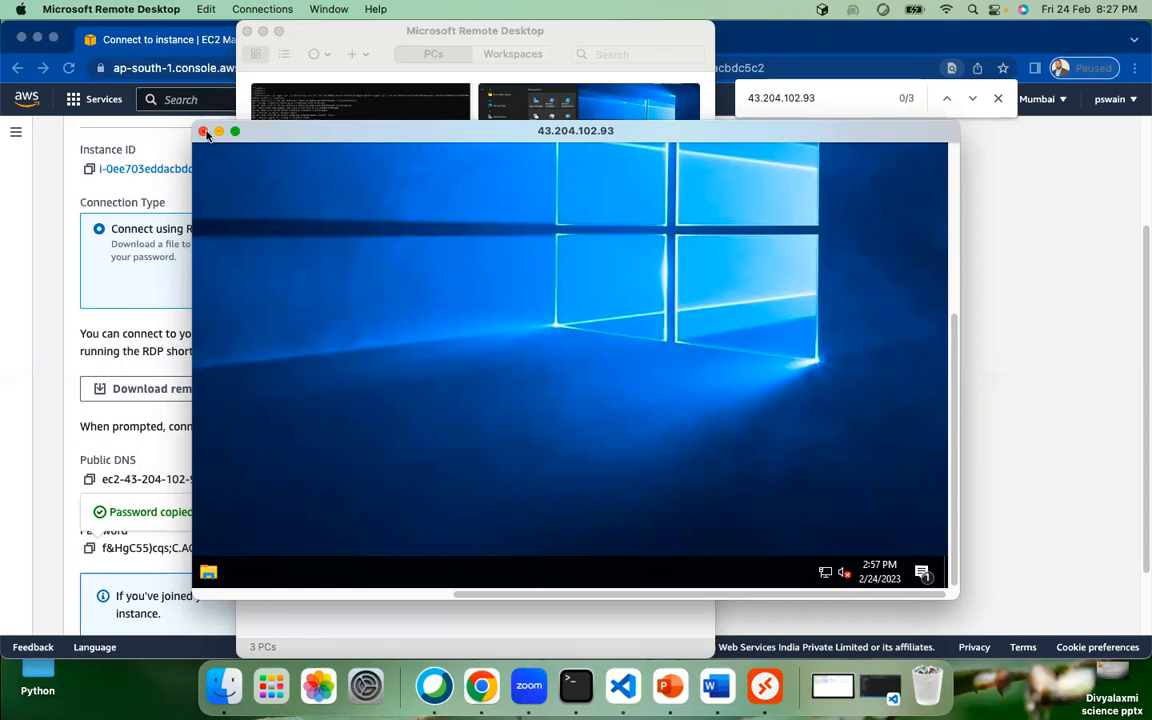
Step: Leave Remote Desktop and refresh the EC2 Dashboard resource counts: 2 instances, 2 volumes, 10 security groups
click(202, 131)
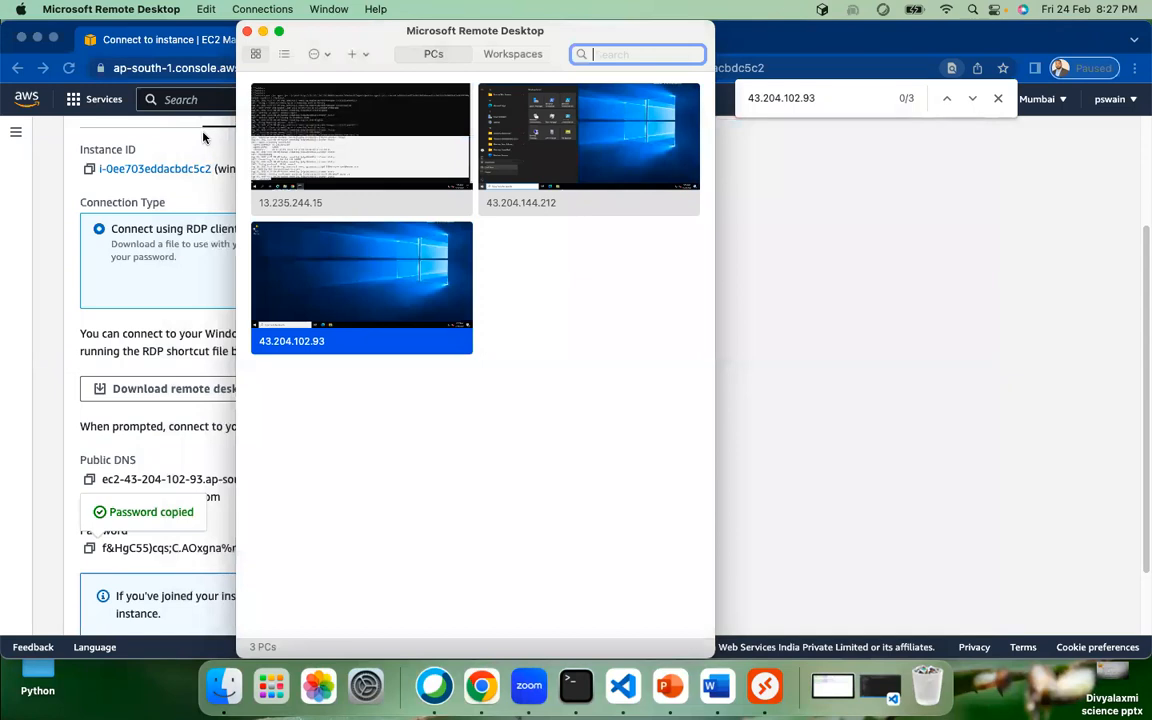
click(263, 31)
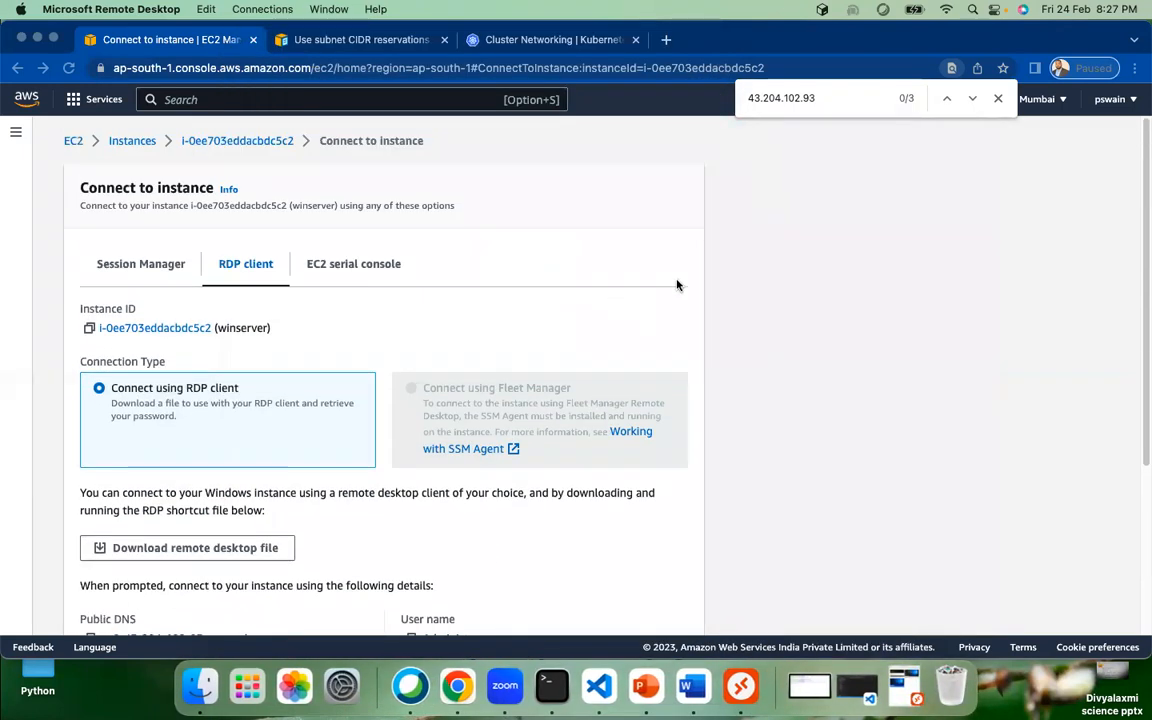
click(132, 141)
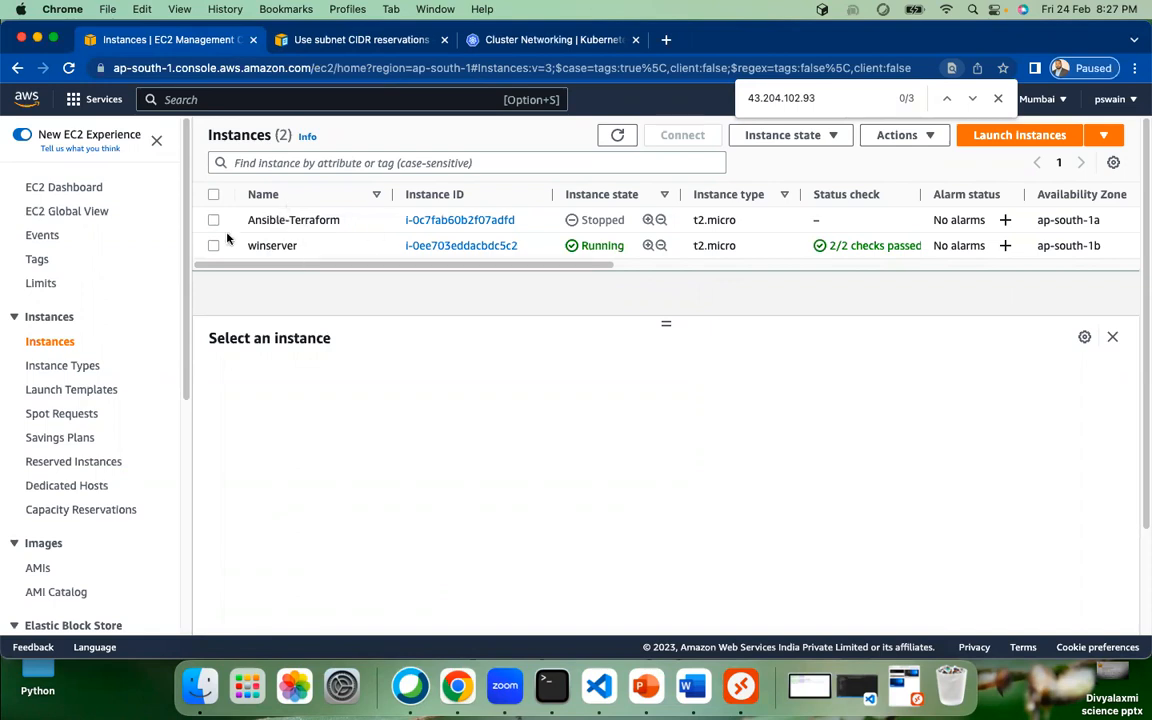
click(73, 187)
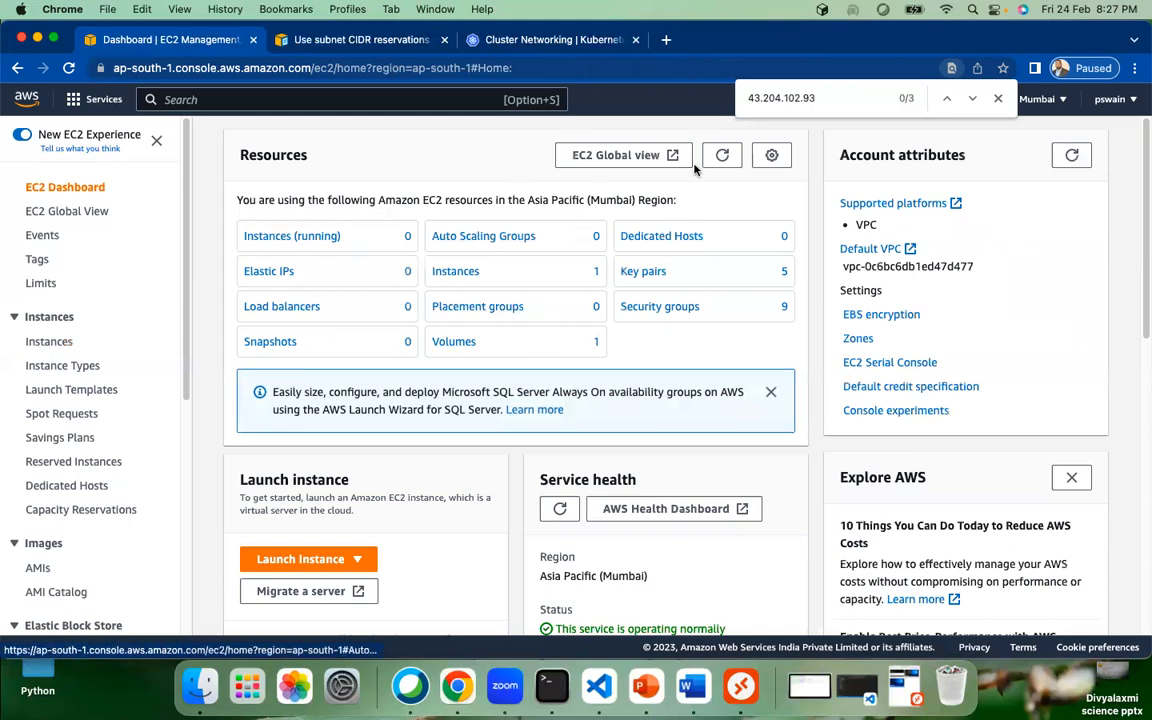
click(726, 155)
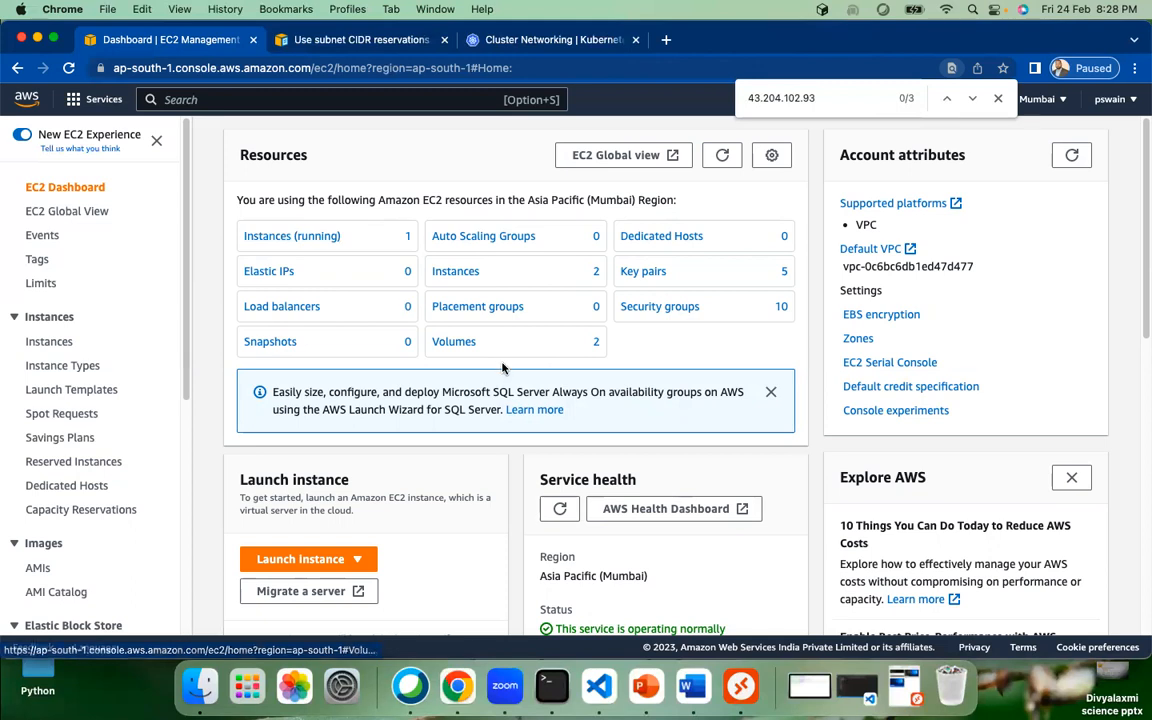
Step: Open the Volumes list and highlight the 30 GiB and 20 GiB gp2 volume sizes
click(453, 342)
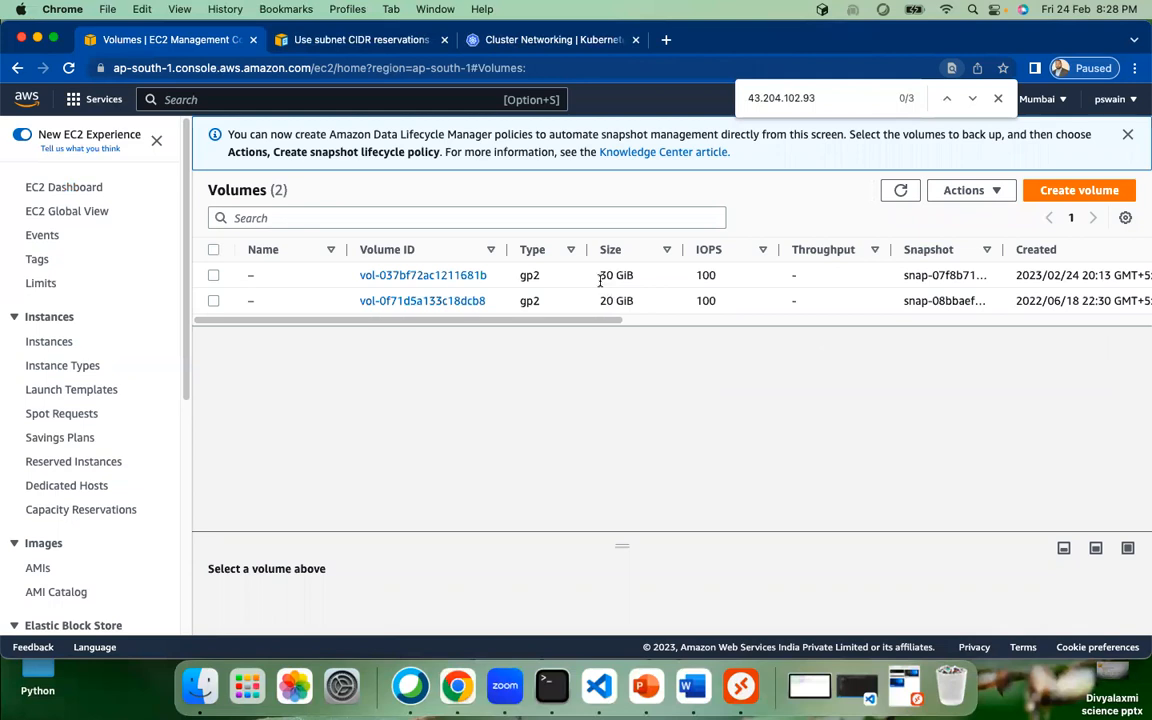
drag(599, 275, 634, 301)
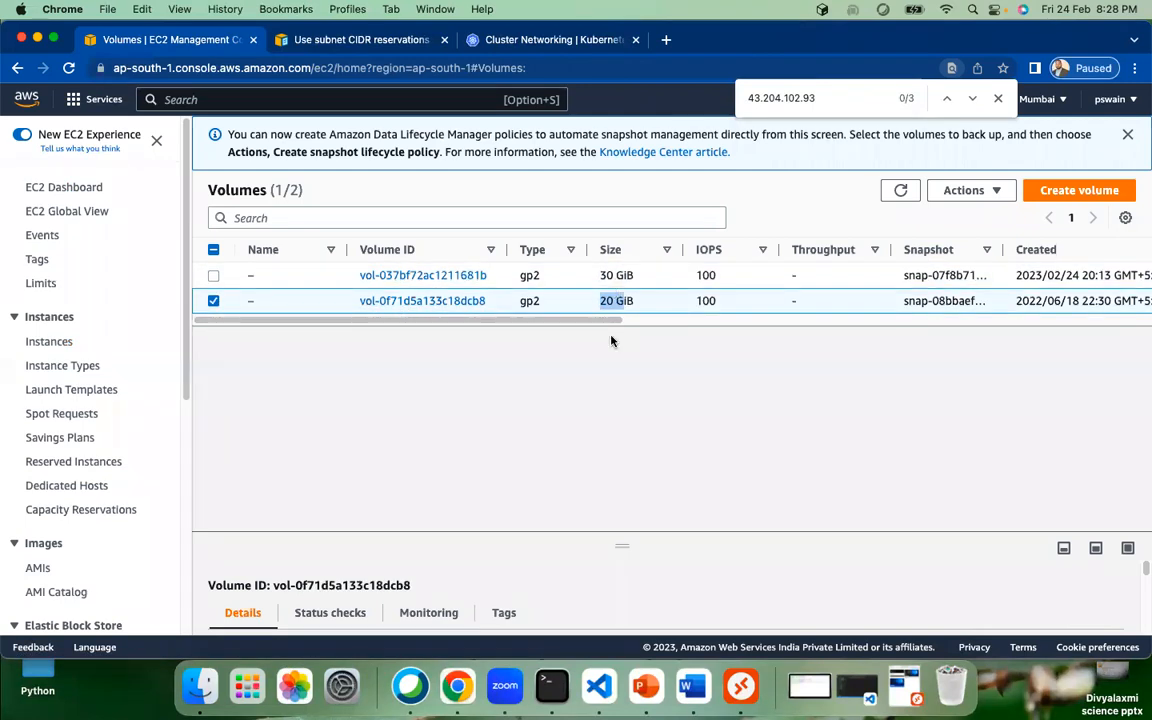
scroll(700, 300, right, 10)
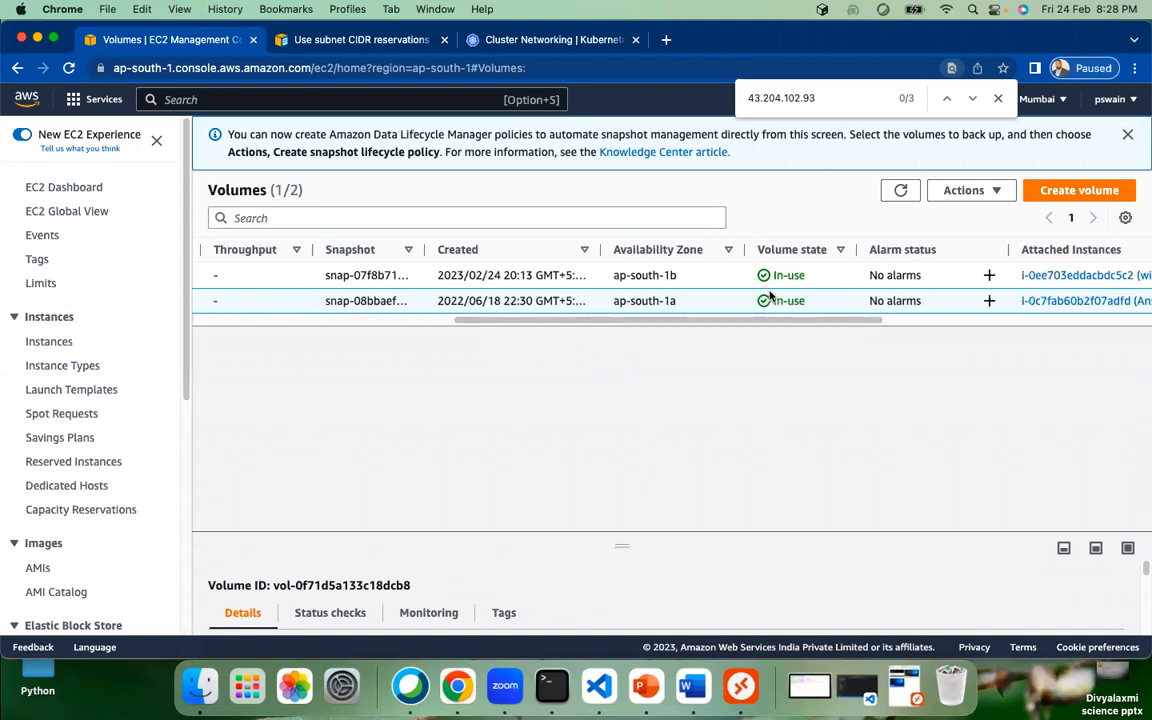
drag(770, 327, 274, 324)
click(615, 289)
drag(598, 276, 634, 278)
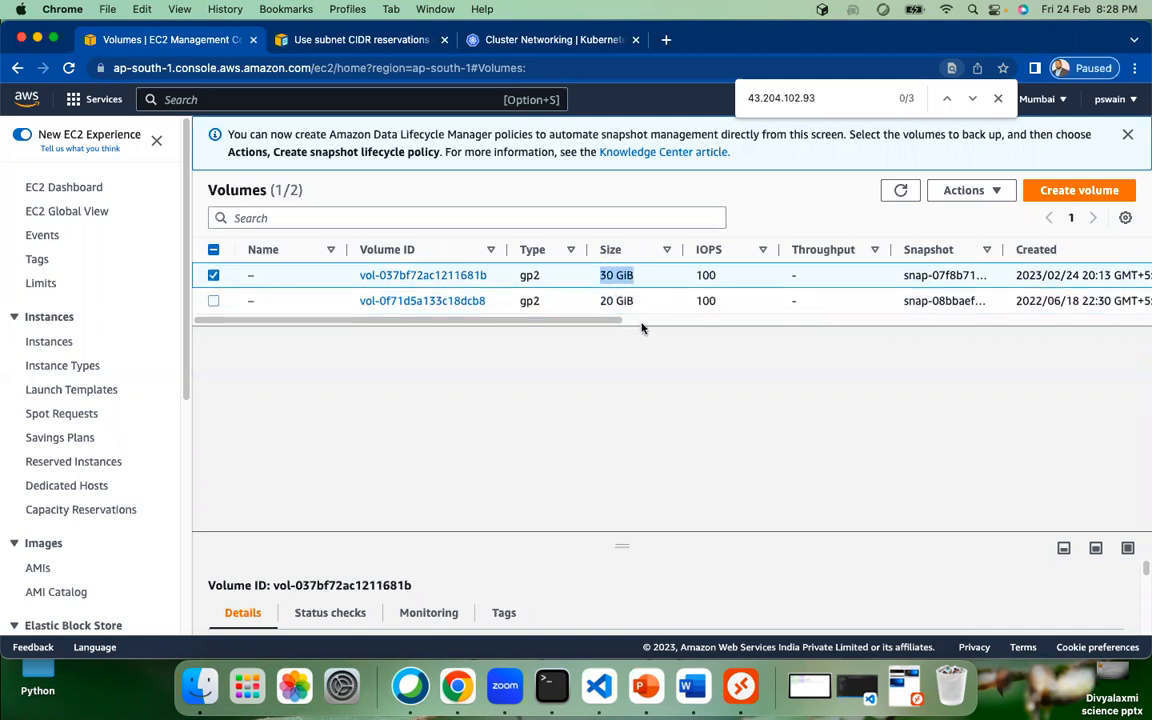
scroll(630, 305, right, 10)
scroll(600, 321, left, 10)
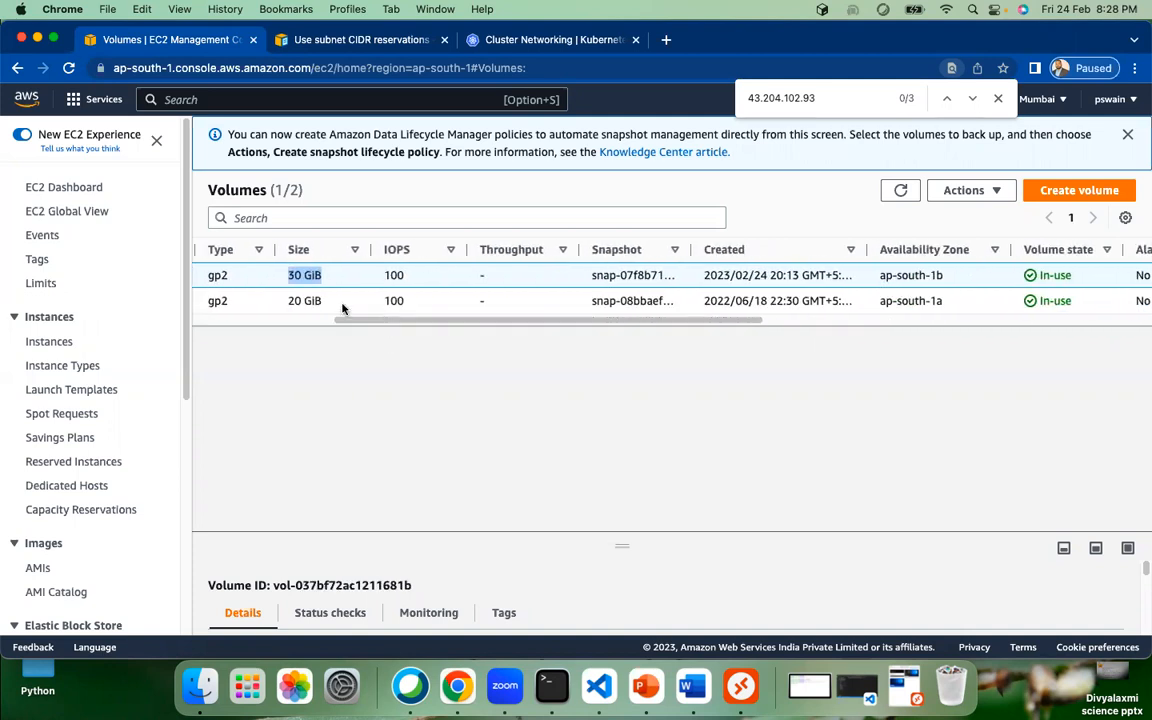
scroll(373, 321, left, 5)
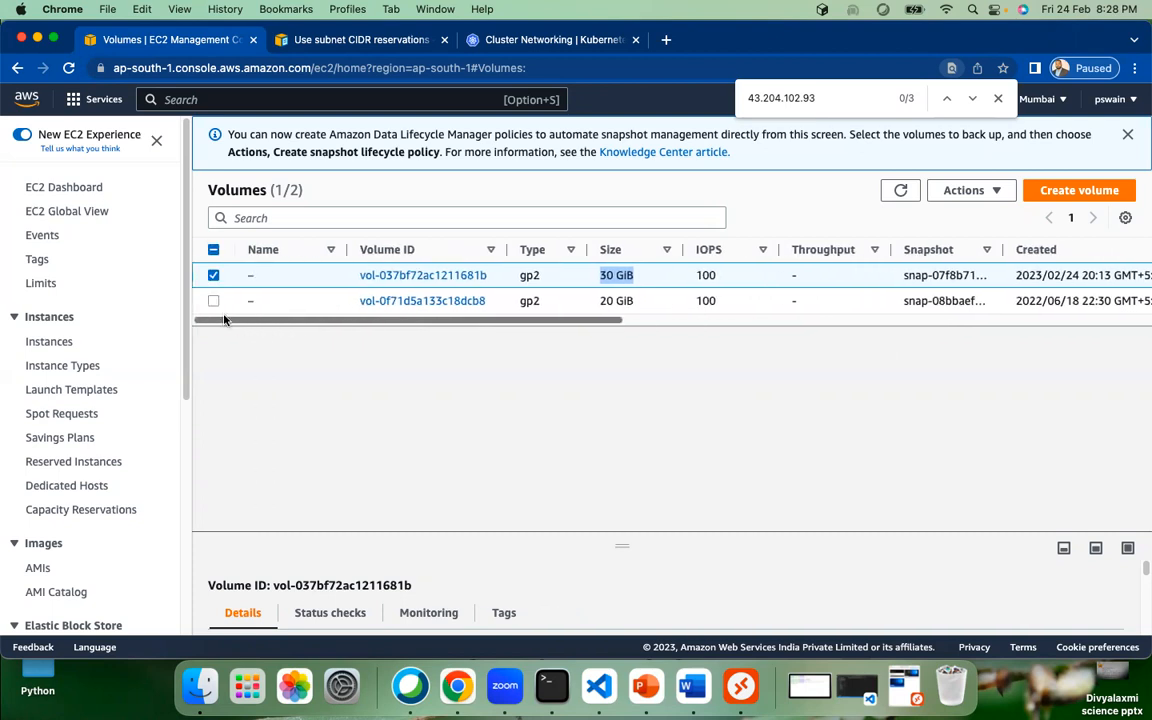
drag(596, 301, 580, 321)
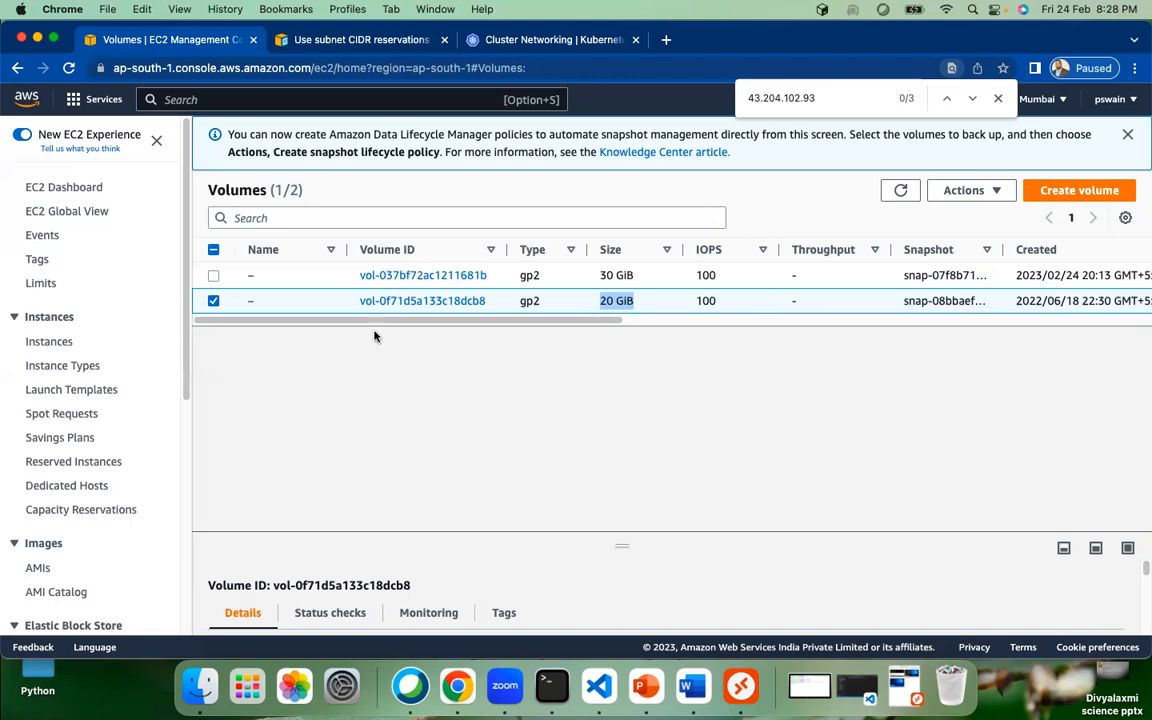
Step: Select winserver in the Instances list and terminate it, confirming the termination
click(74, 188)
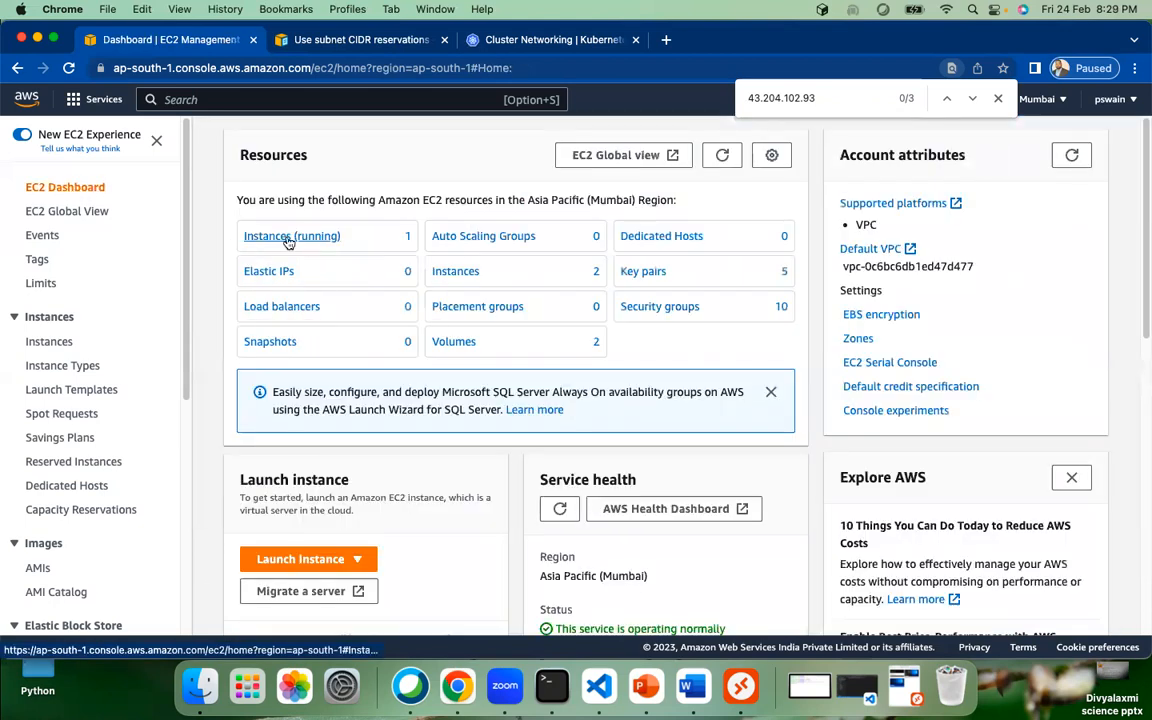
click(445, 275)
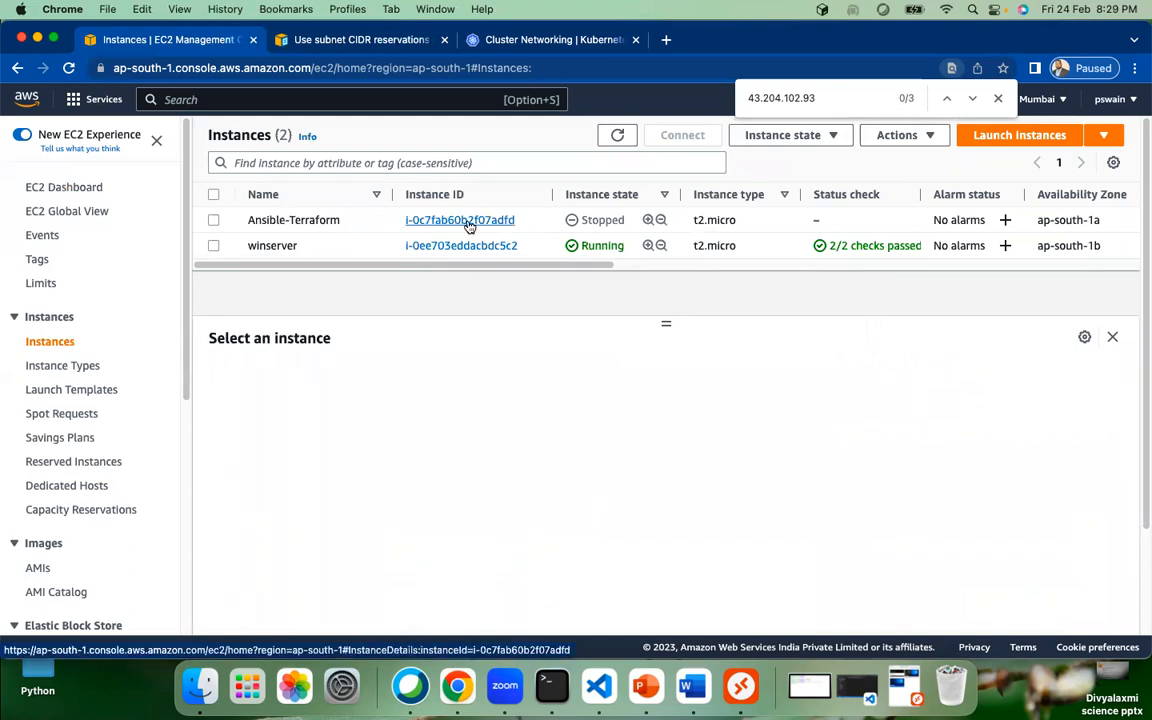
click(213, 246)
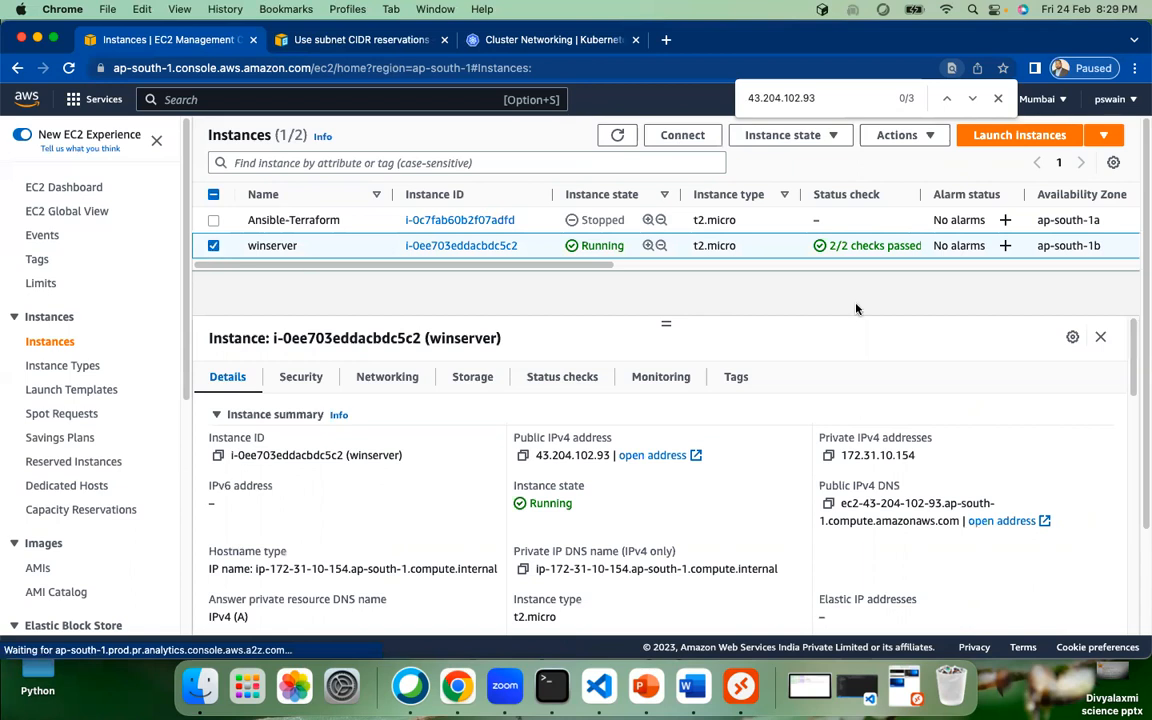
key(Escape)
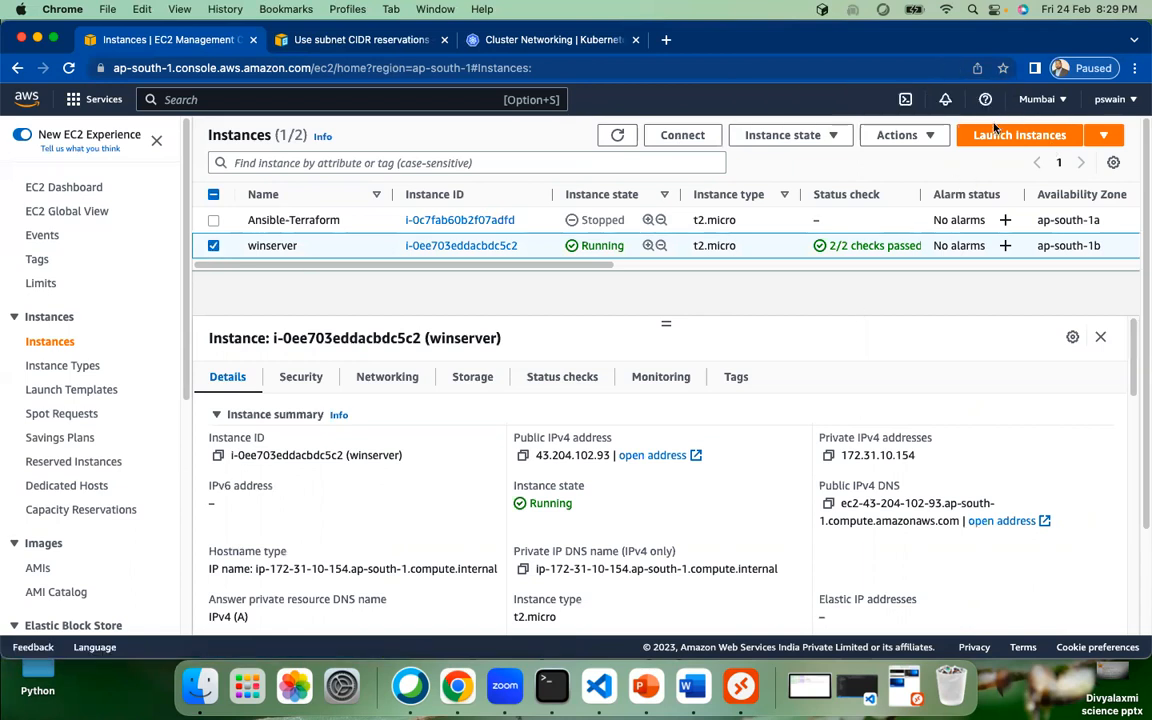
click(795, 136)
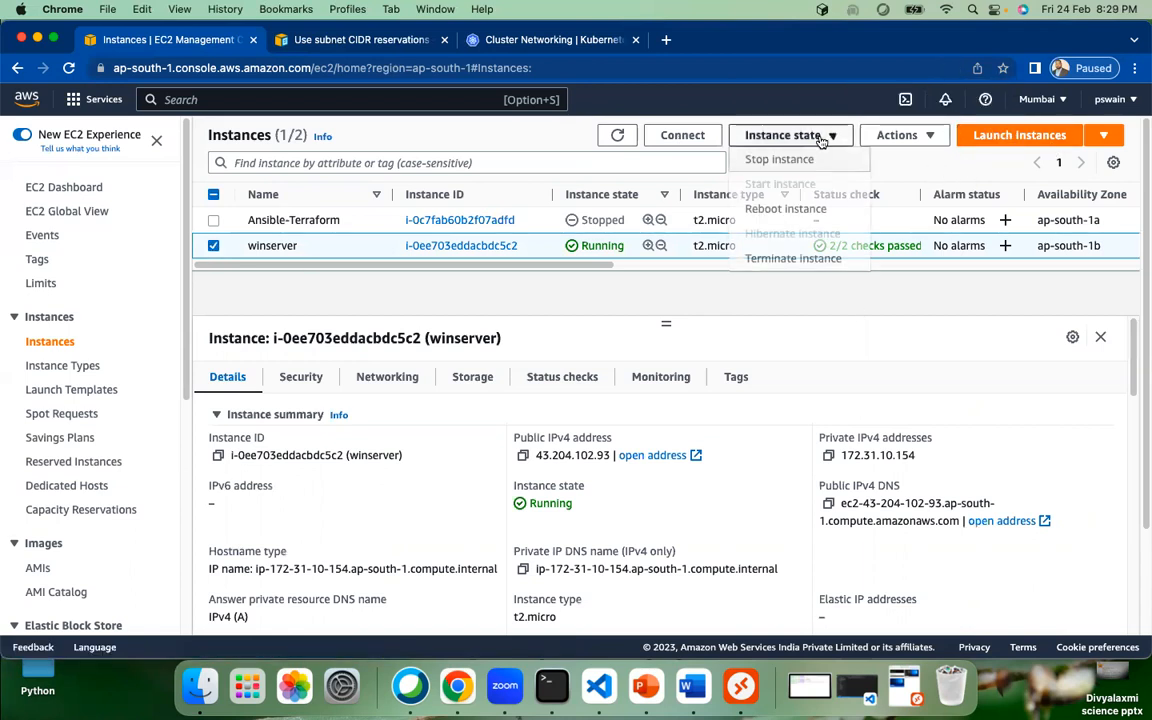
click(804, 260)
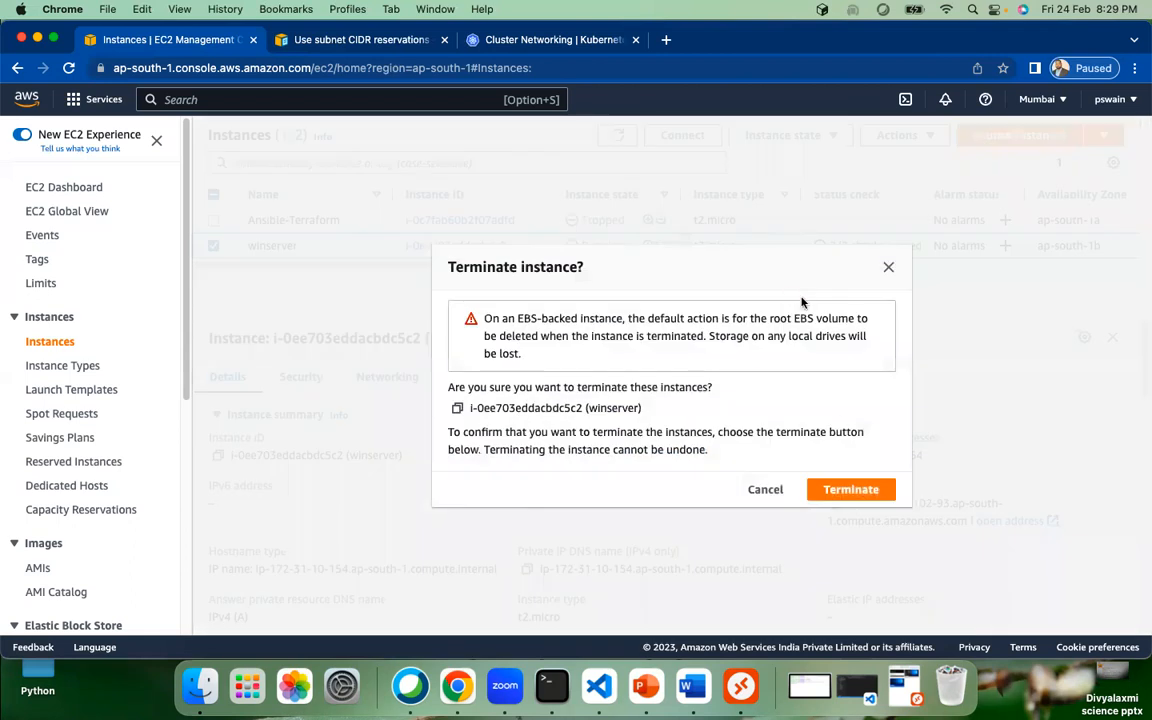
click(843, 488)
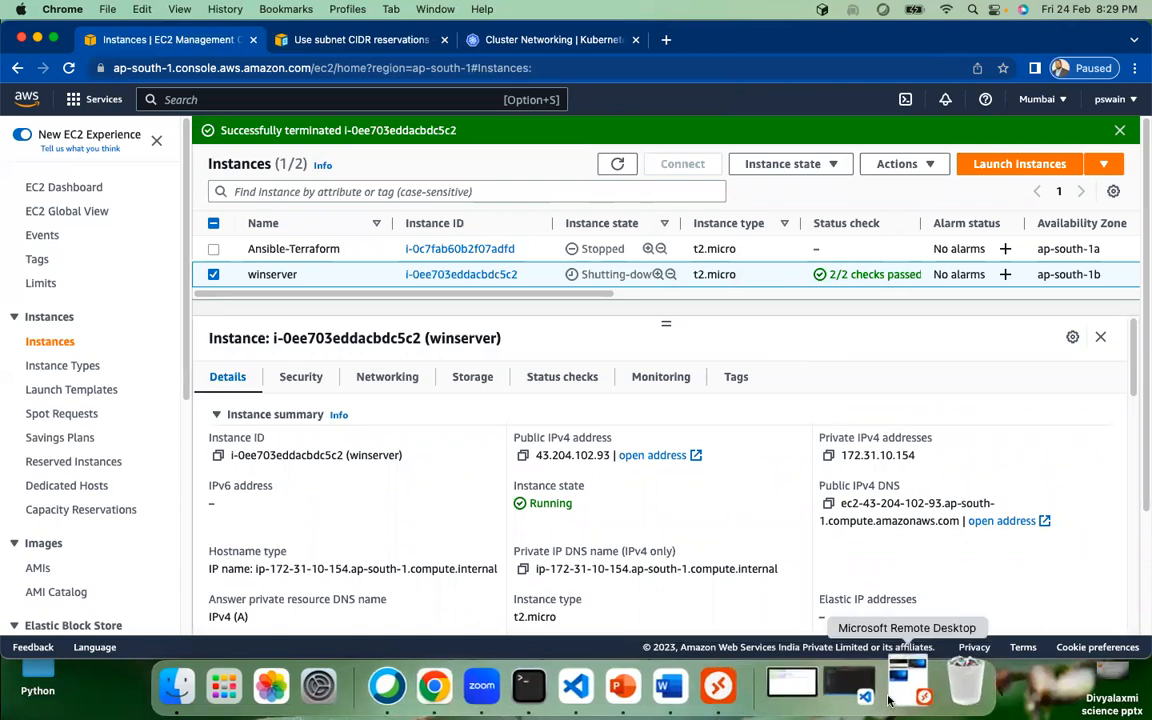
click(876, 688)
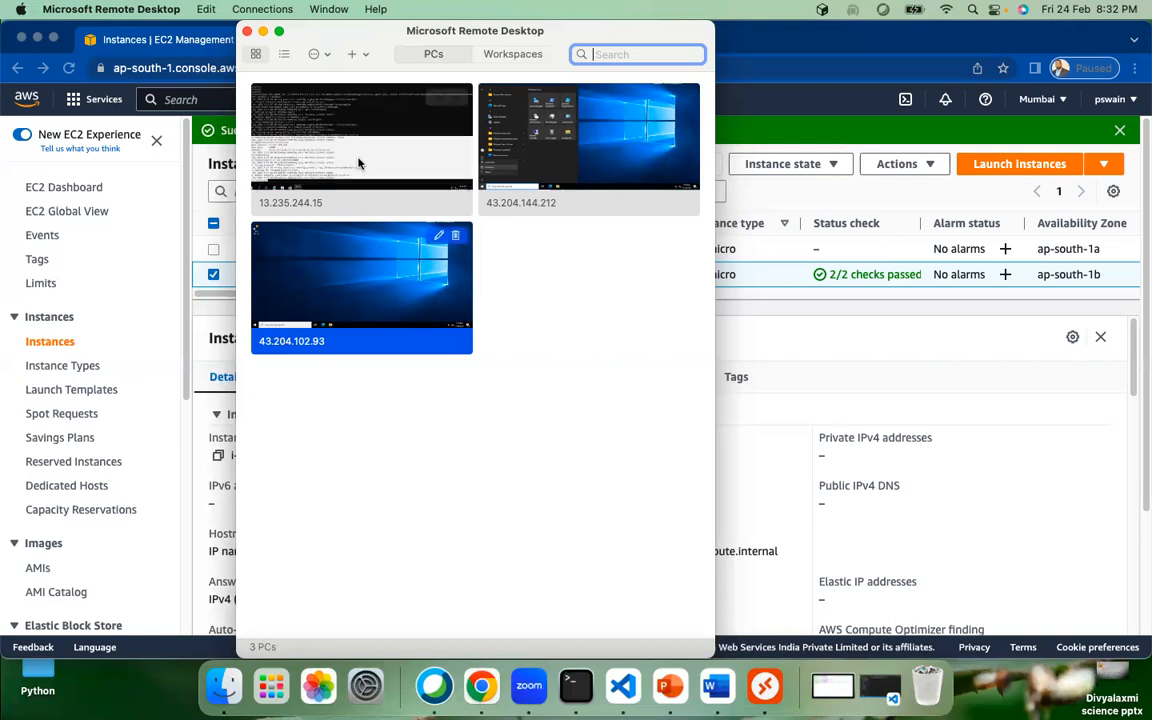
Step: Close the Microsoft Remote Desktop window to reveal winserver listed as Terminated
click(248, 32)
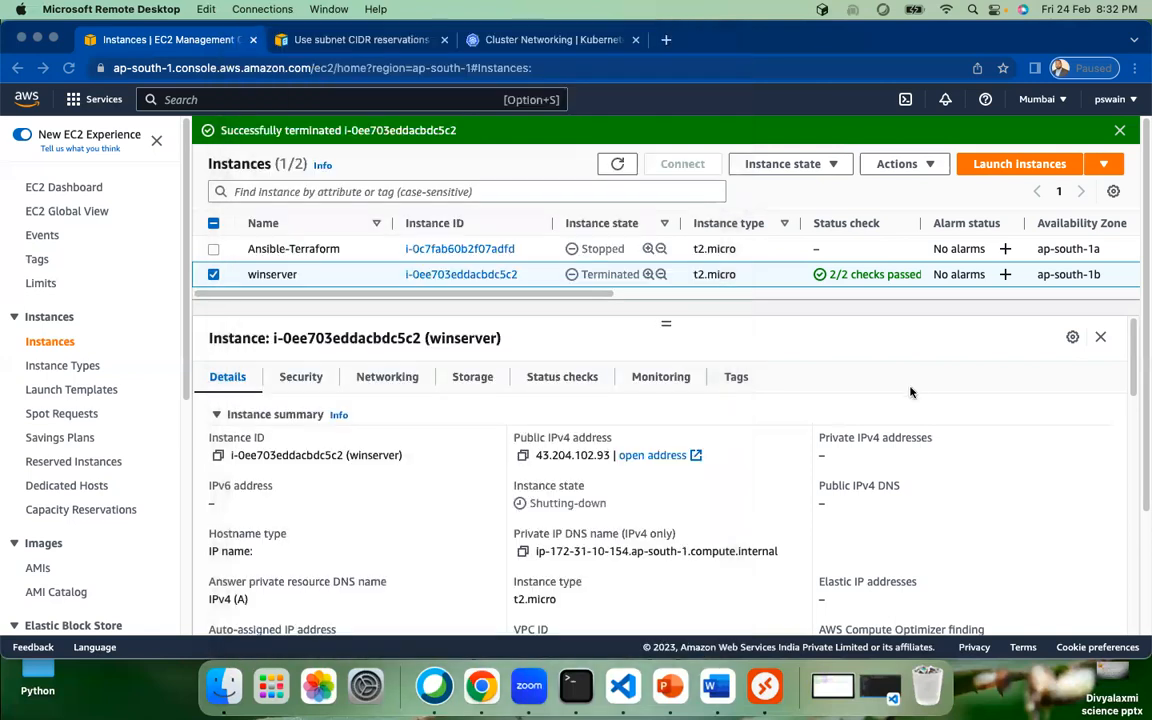
Step: Refresh Instances, Dashboard and Volumes to confirm only the 20 GiB gp2 volume remains
click(617, 168)
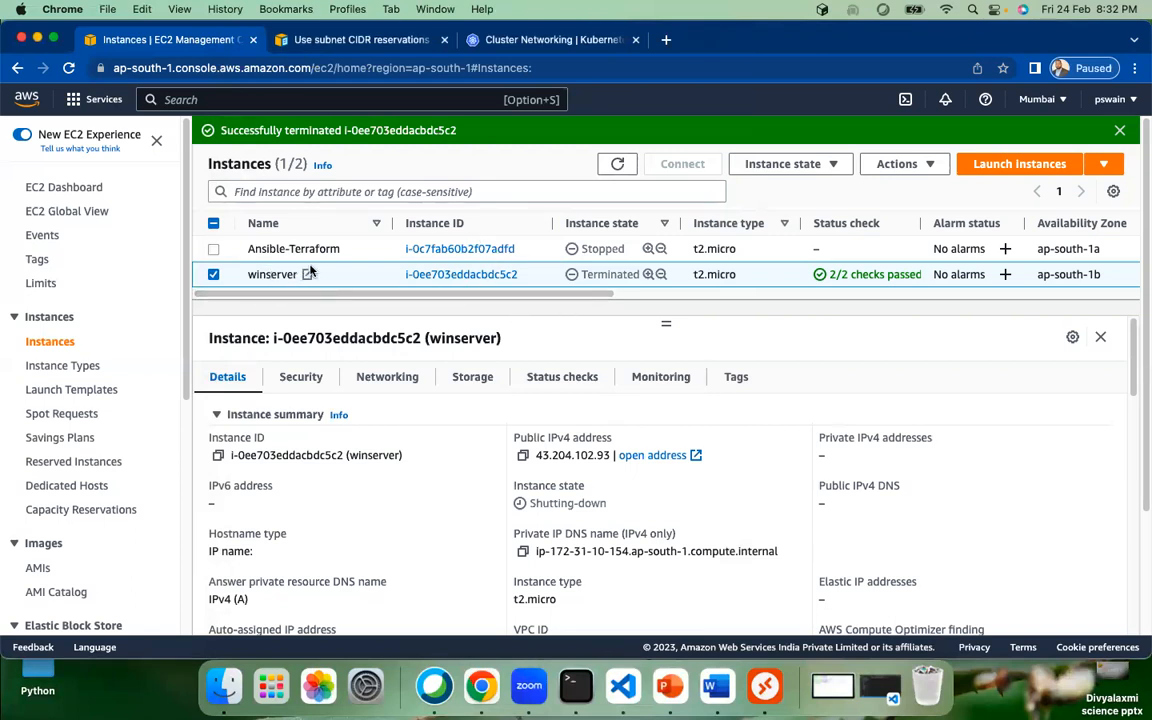
click(213, 276)
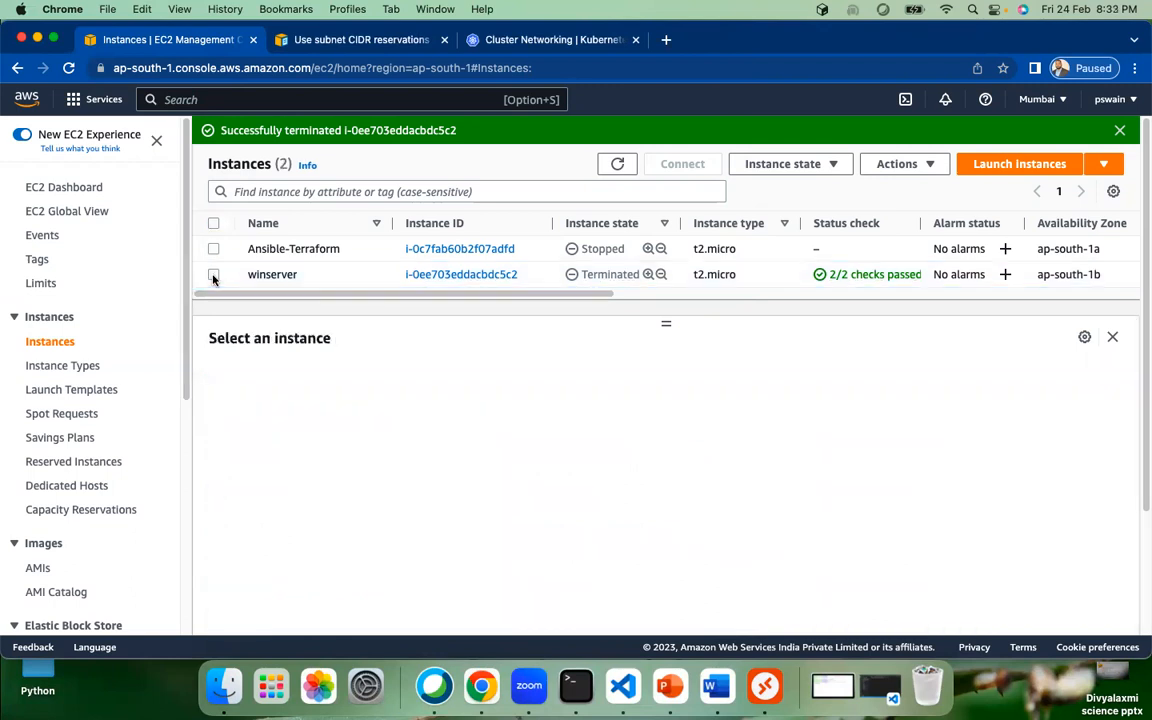
click(72, 187)
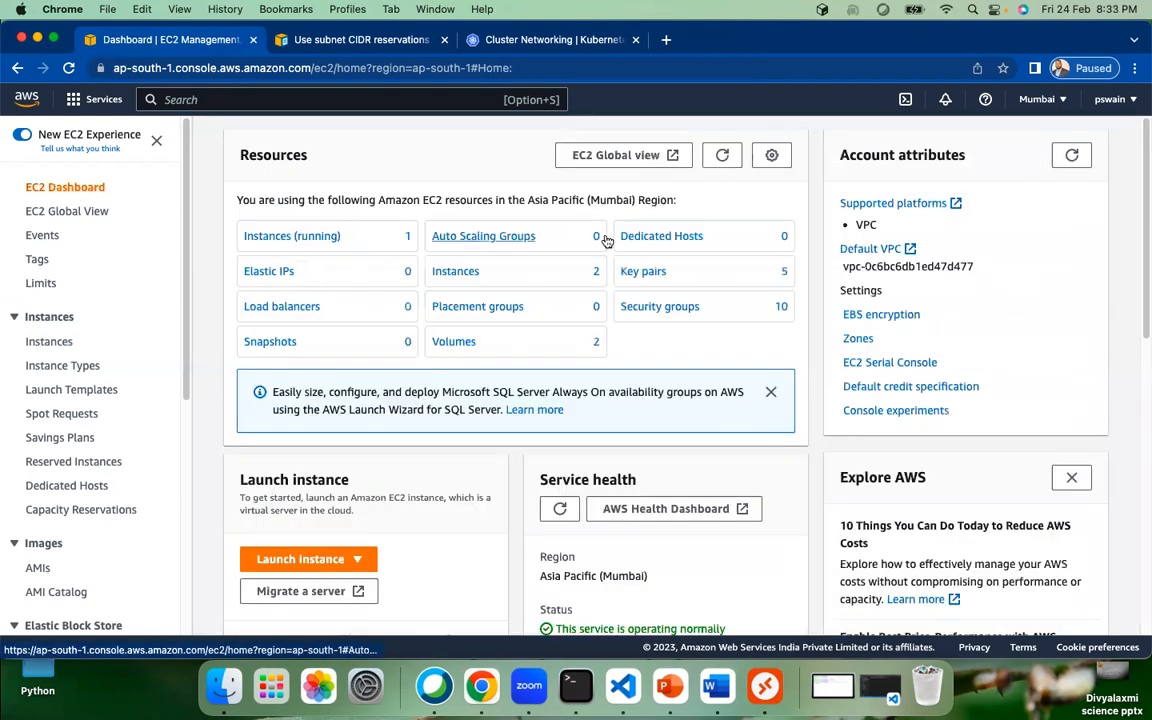
click(723, 156)
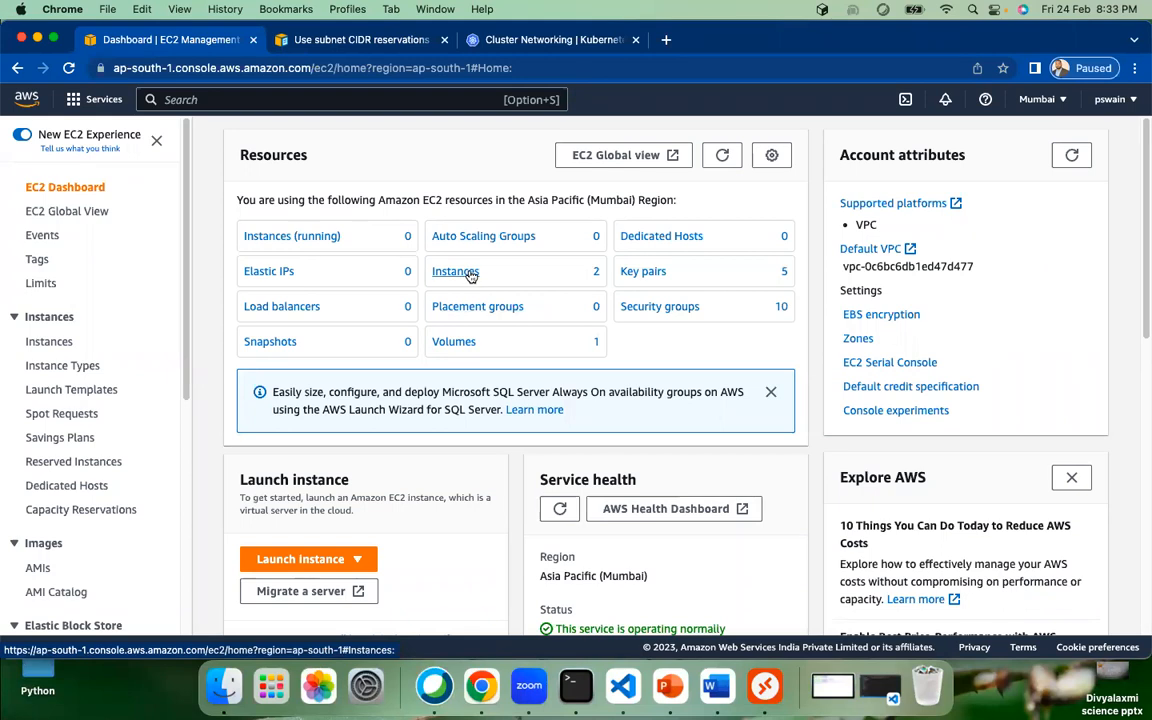
click(455, 342)
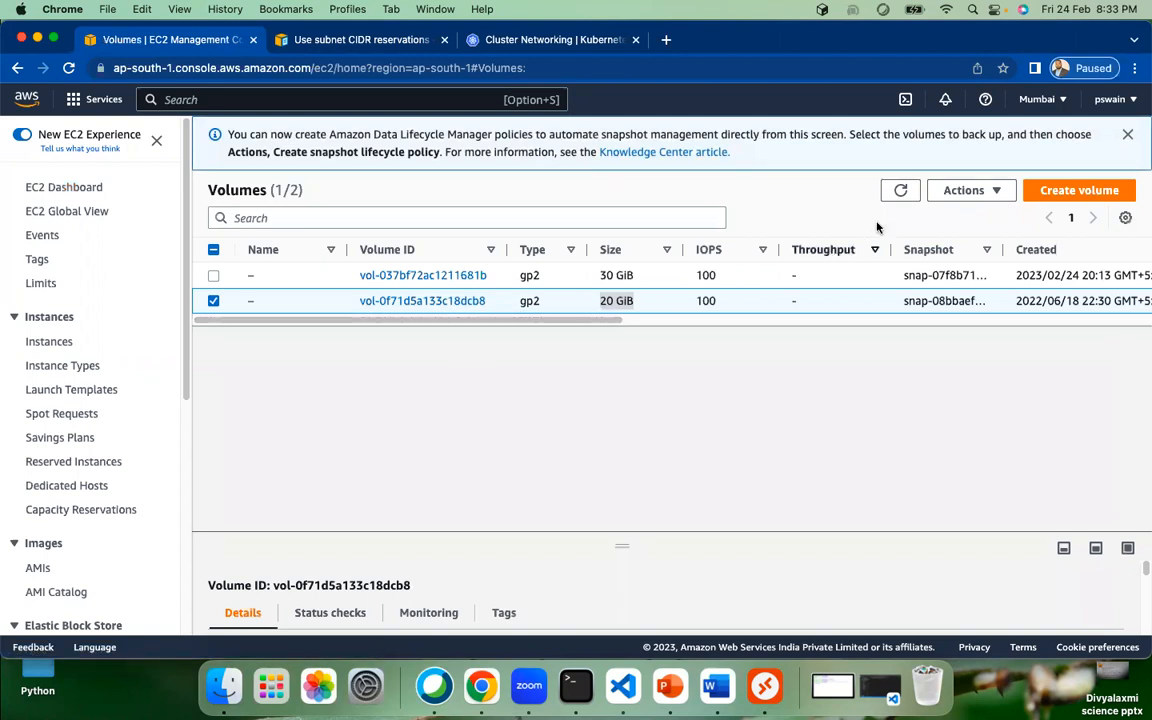
click(900, 190)
drag(614, 296, 467, 303)
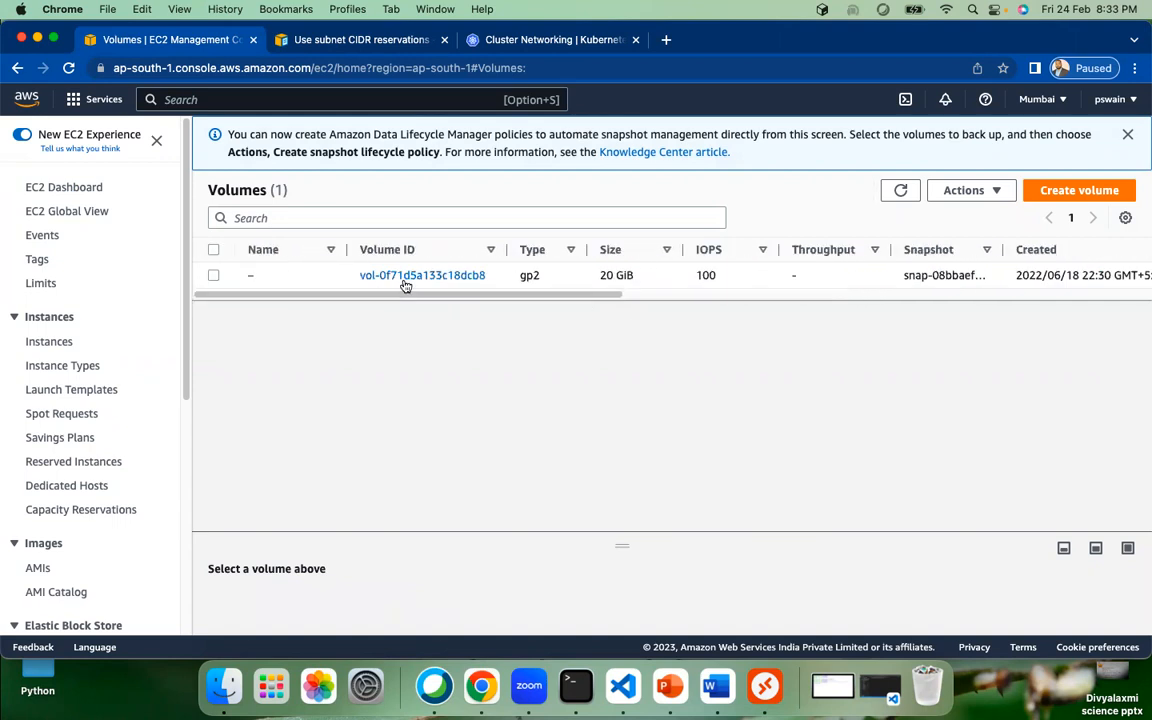
drag(560, 296, 429, 296)
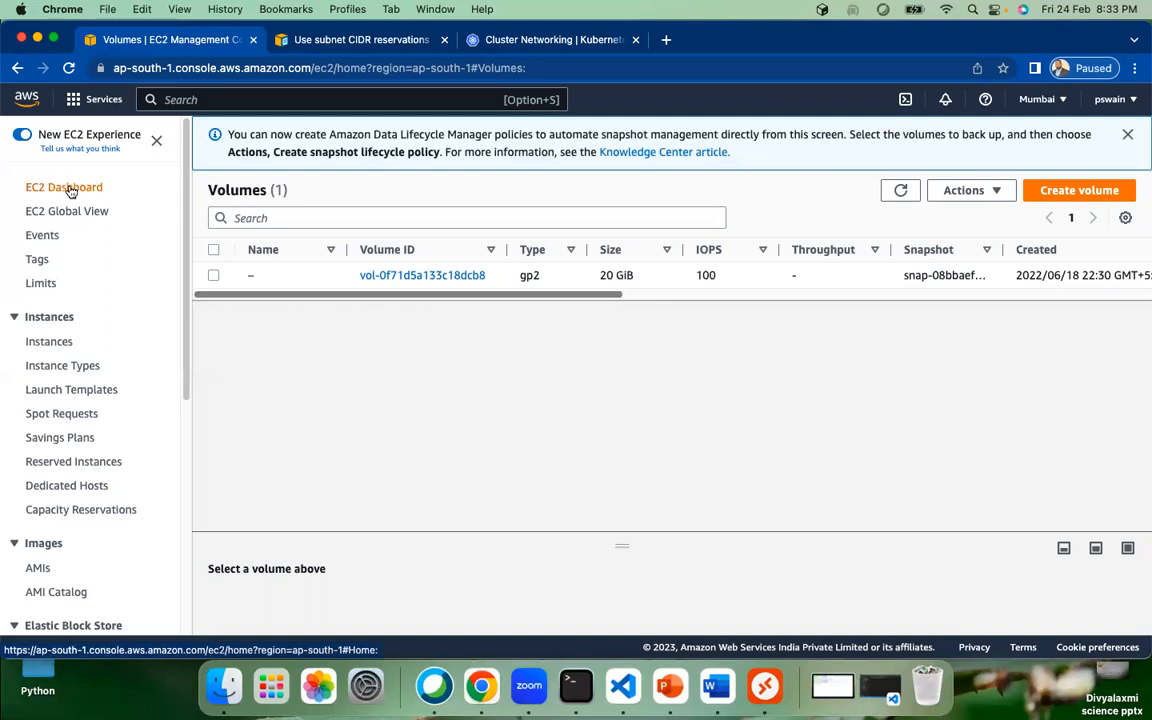
Step: Start a new instance launch named demoServer using the Amazon Linux image
click(45, 342)
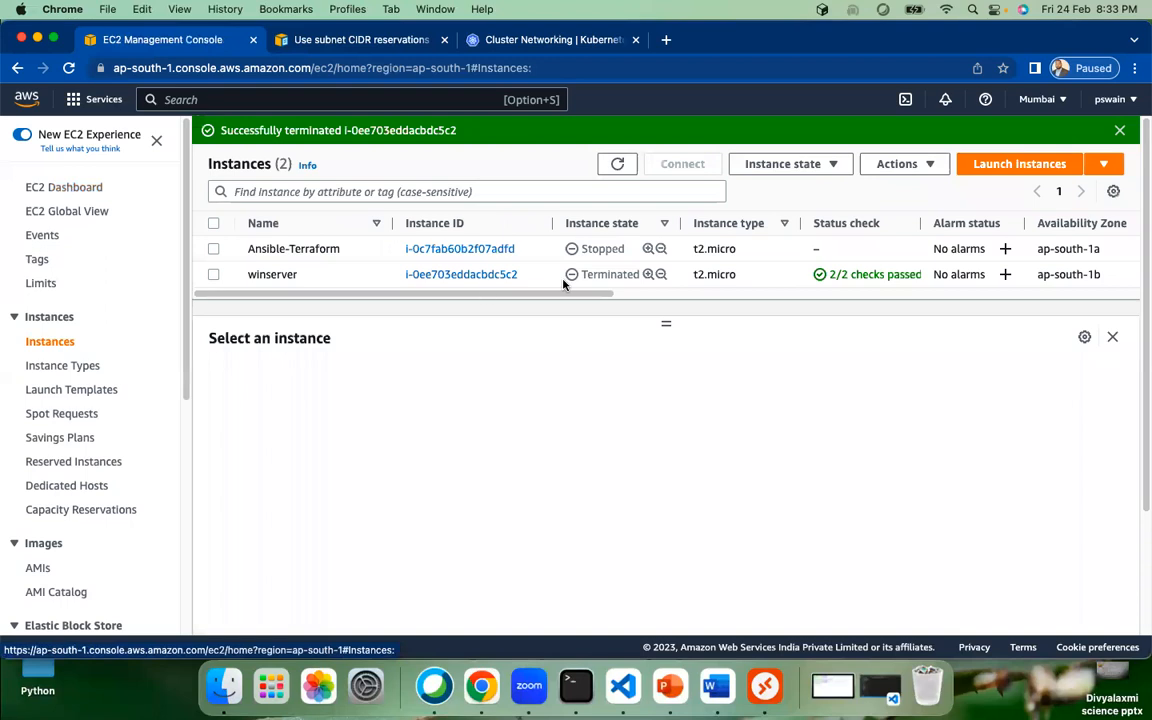
click(1000, 170)
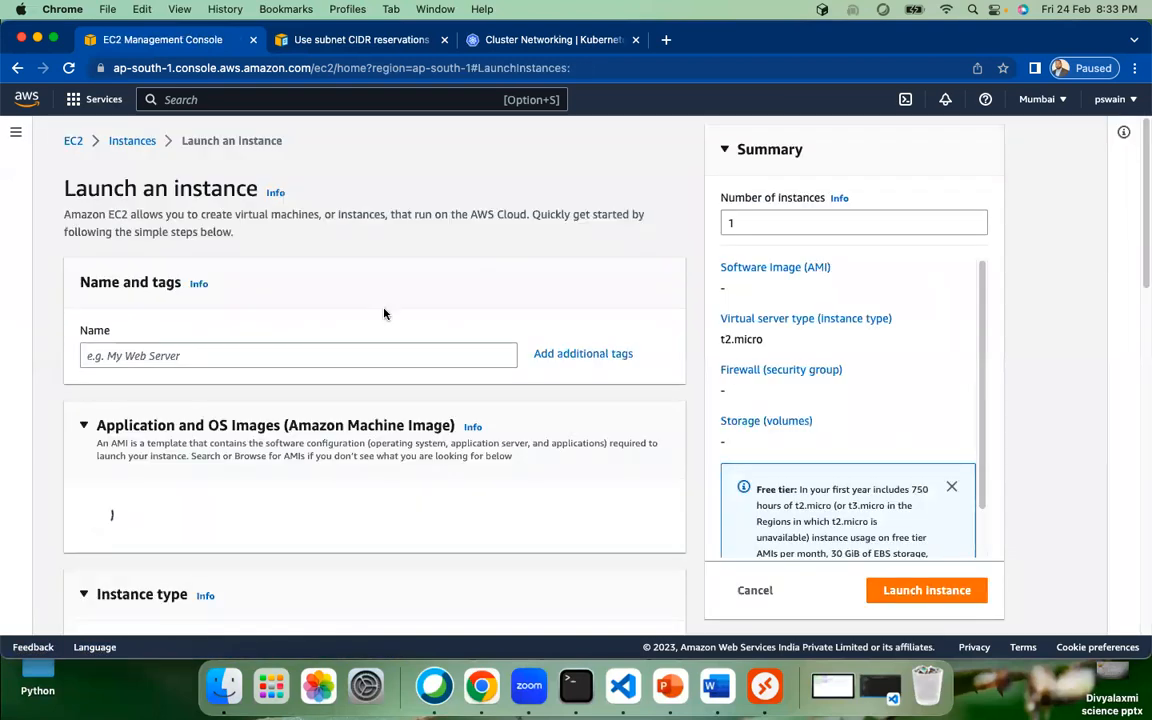
click(296, 357)
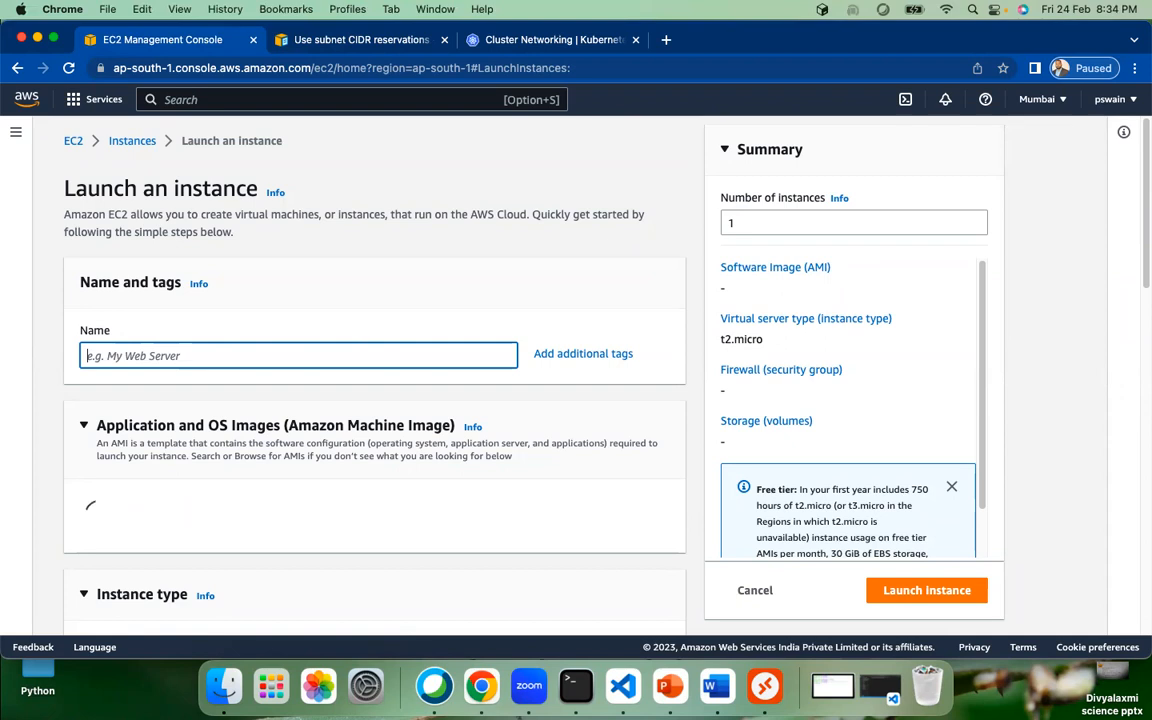
text(demoS)
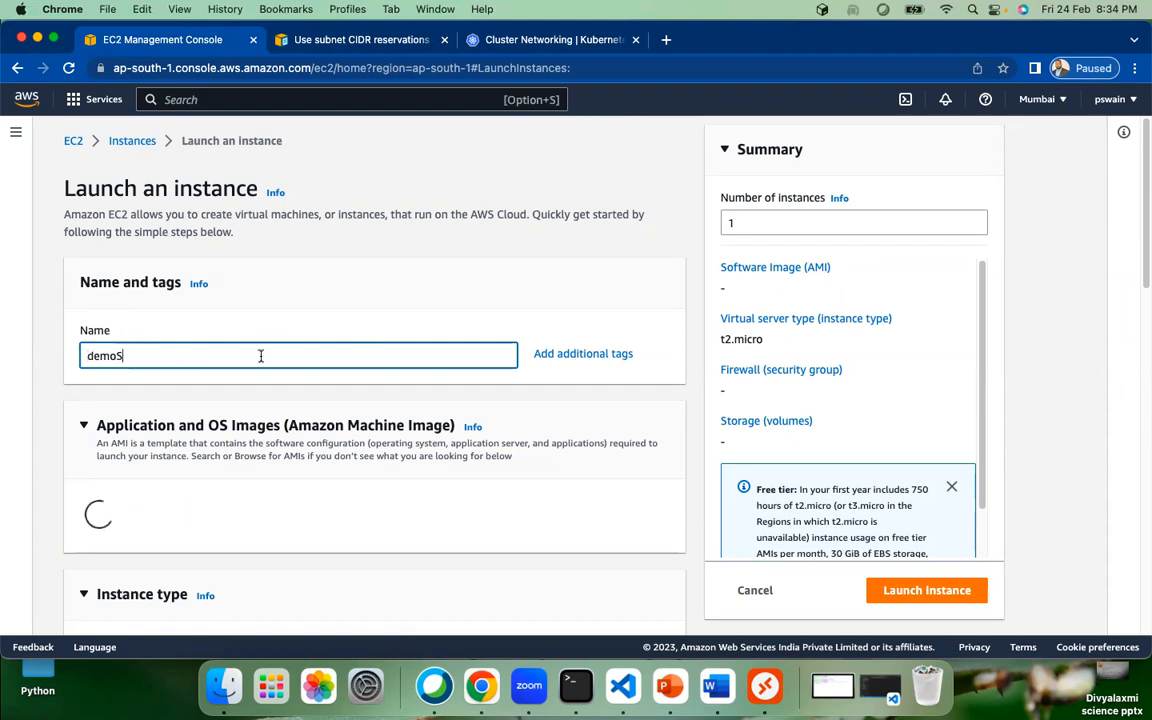
text(erver)
scroll(392, 380, down, 3)
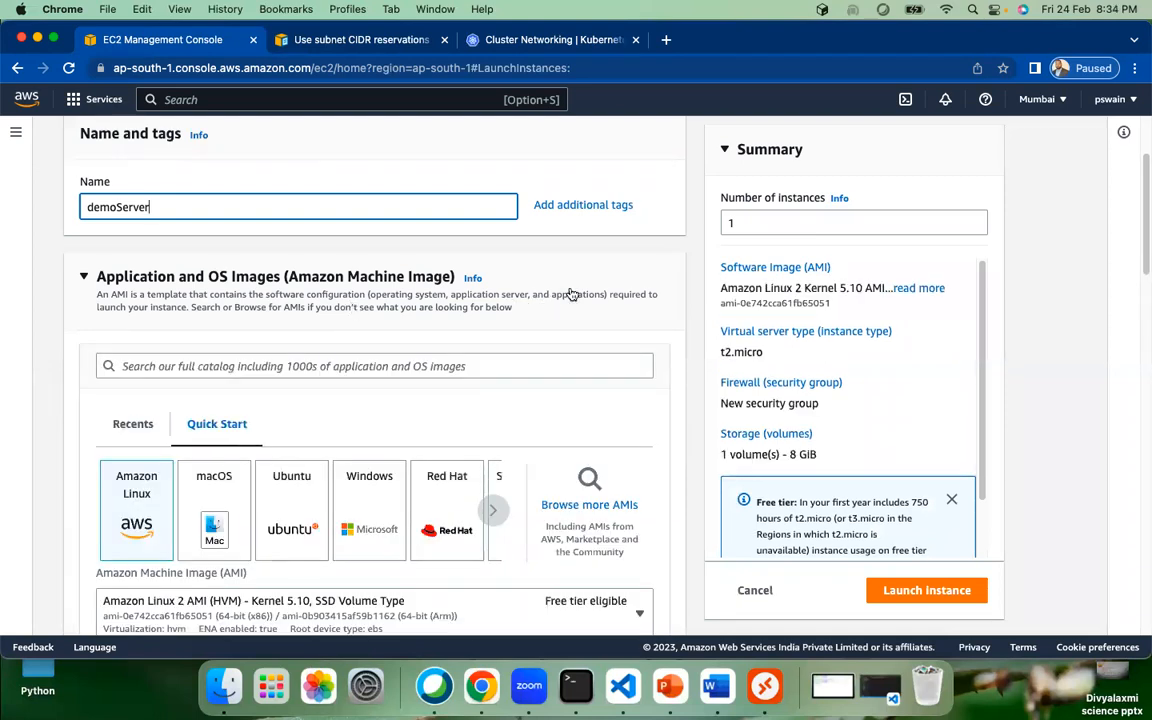
scroll(473, 327, down, 2)
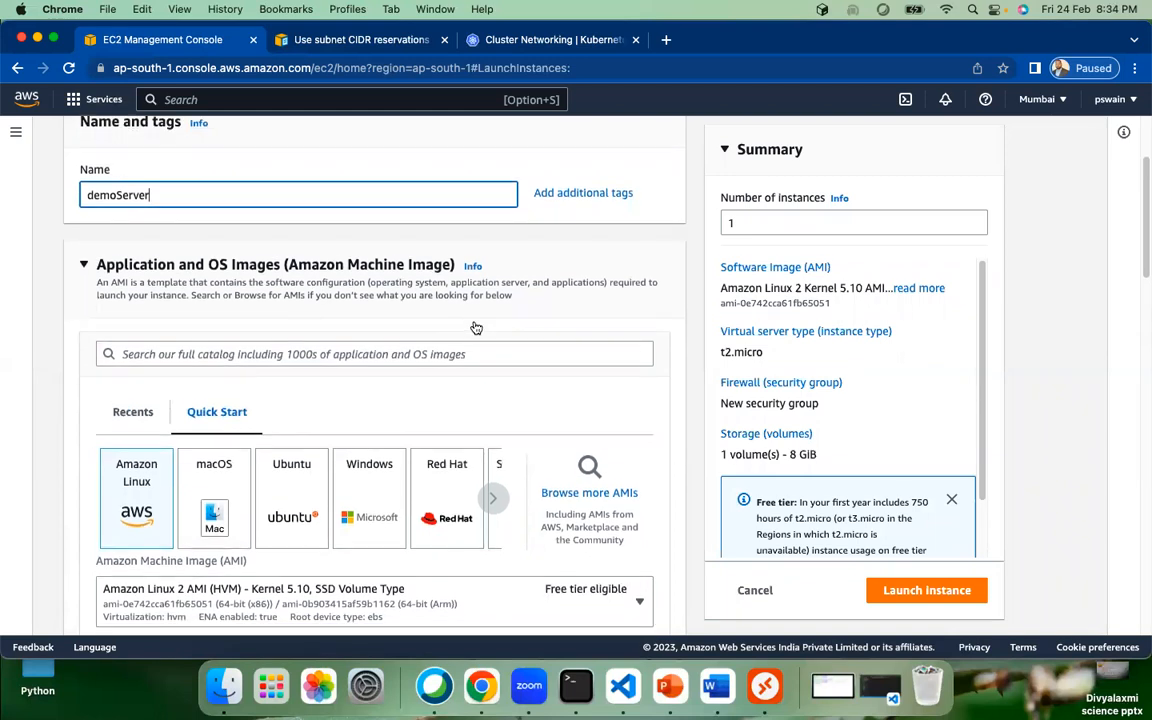
scroll(470, 318, down, 1)
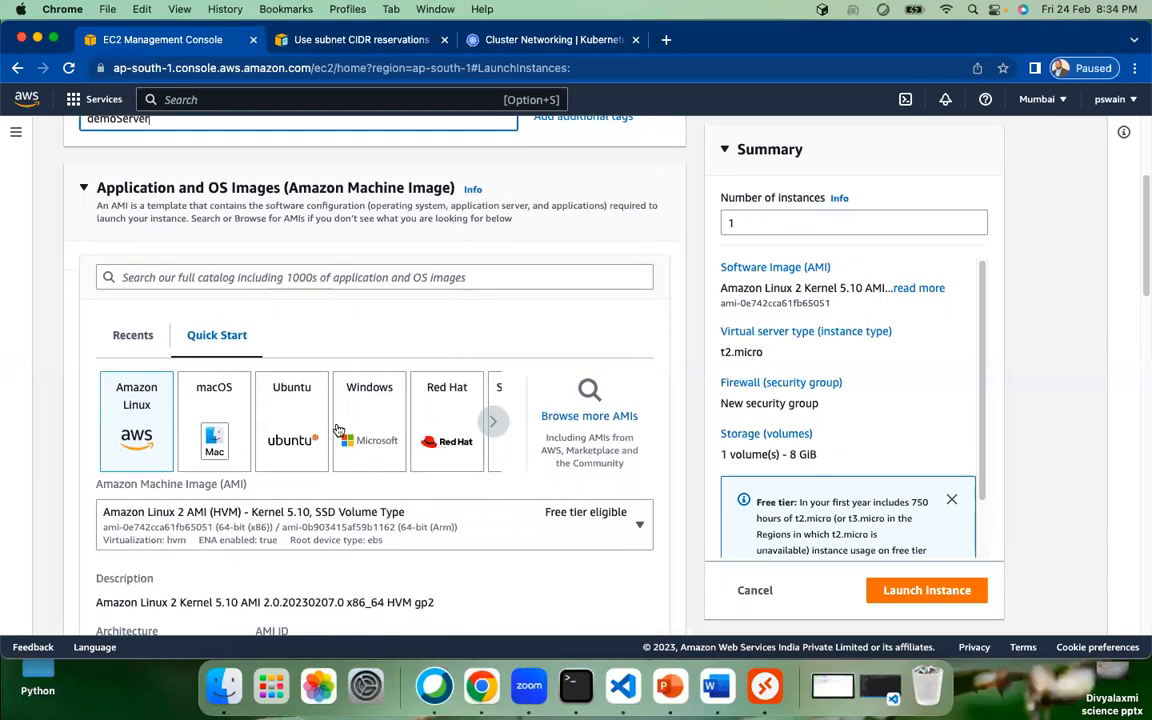
click(133, 424)
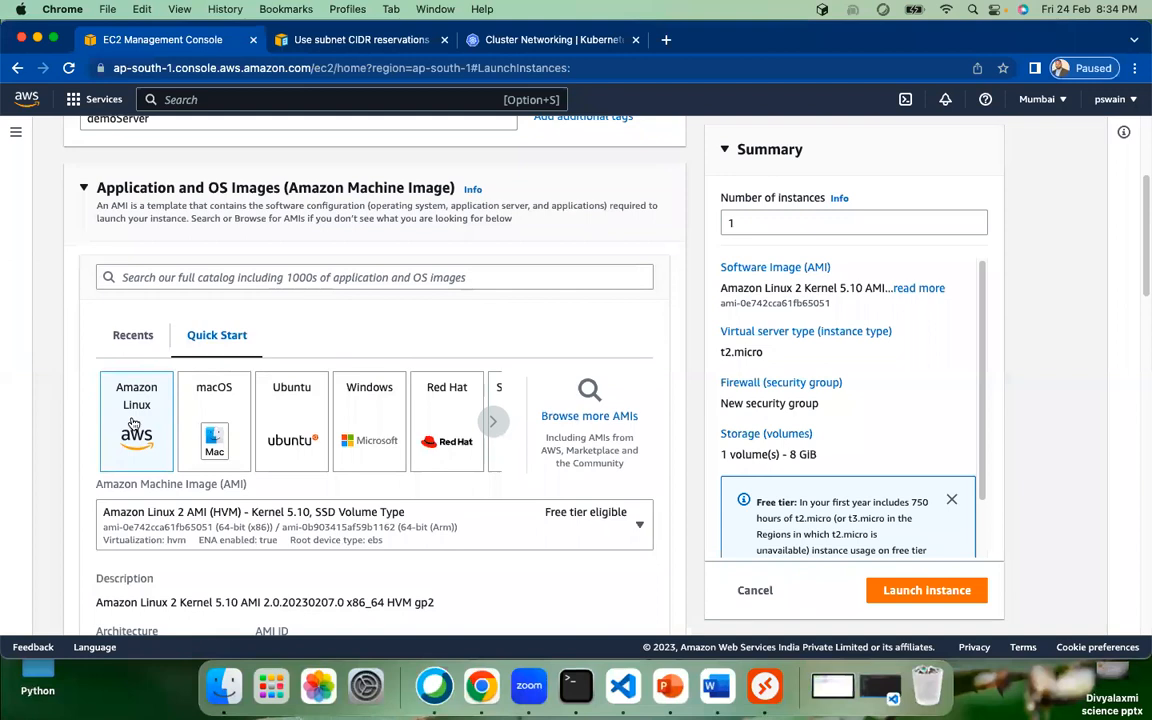
scroll(520, 540, down, 3)
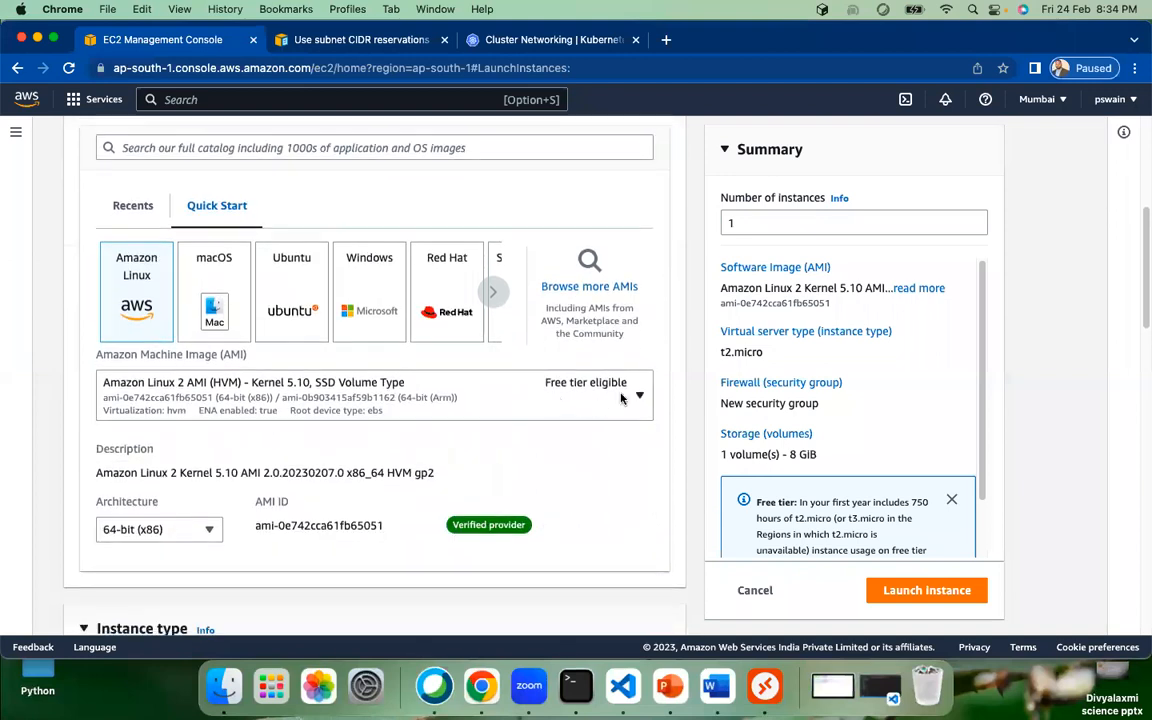
scroll(621, 398, down, 2)
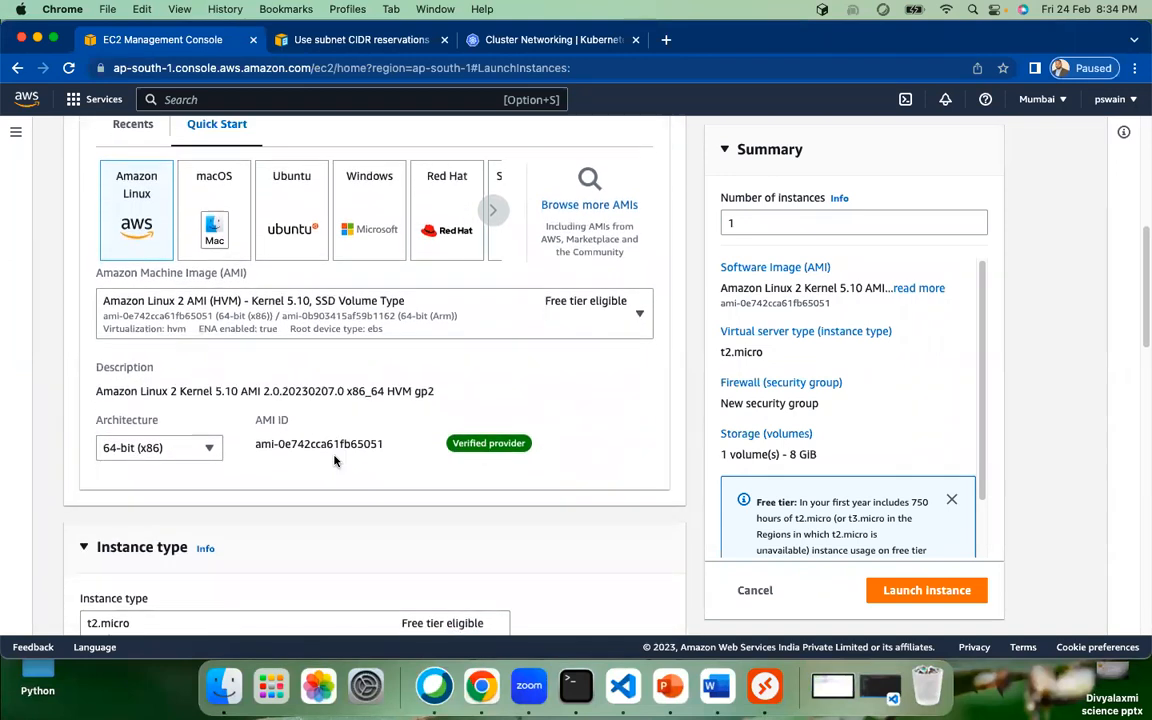
scroll(310, 420, down, 3)
scroll(390, 410, down, 4)
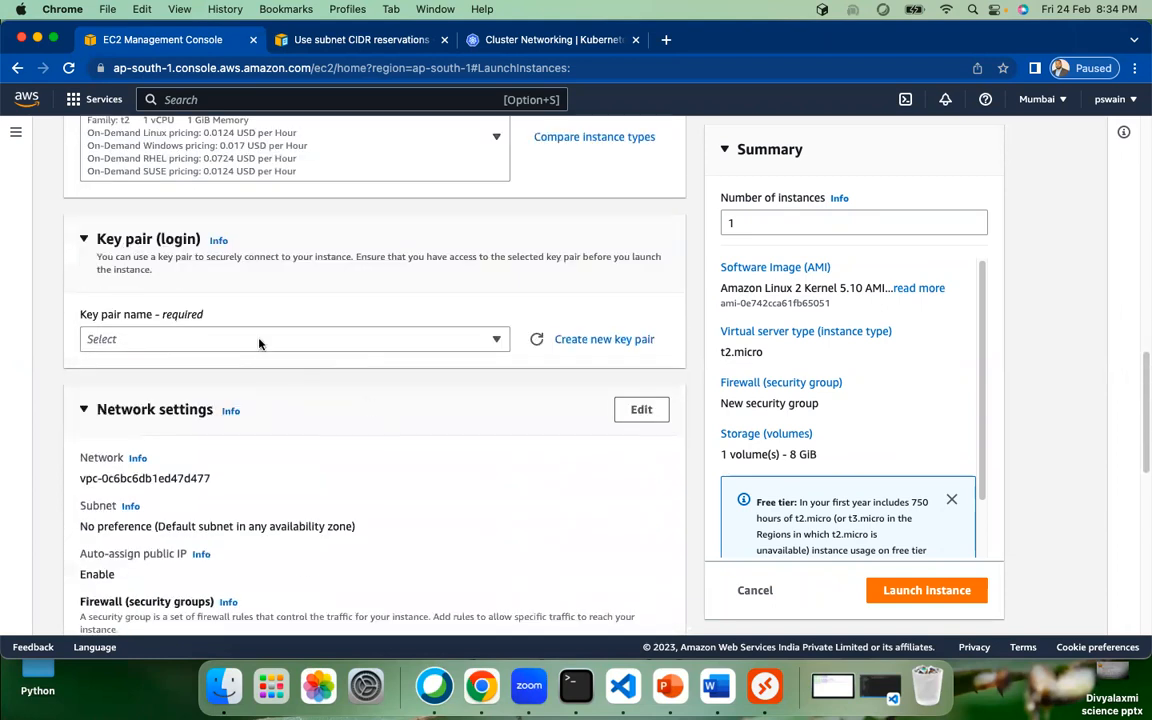
Step: Choose weekdayDemo as the login key pair instead of demokey
click(259, 340)
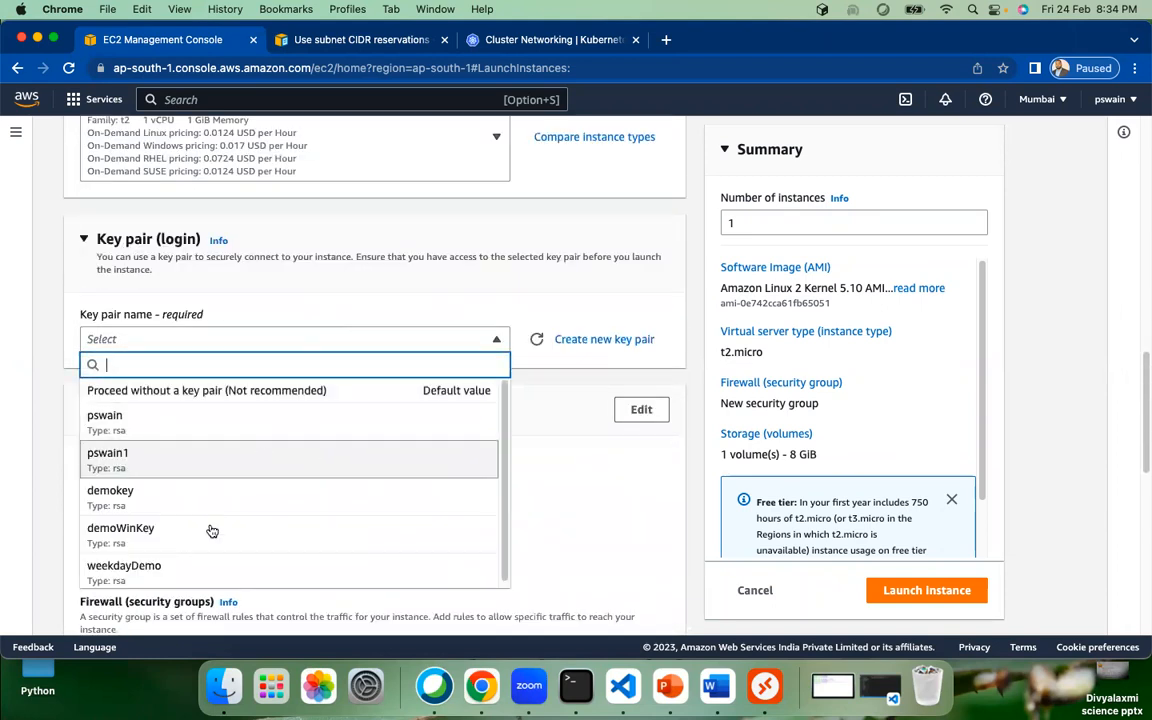
click(172, 497)
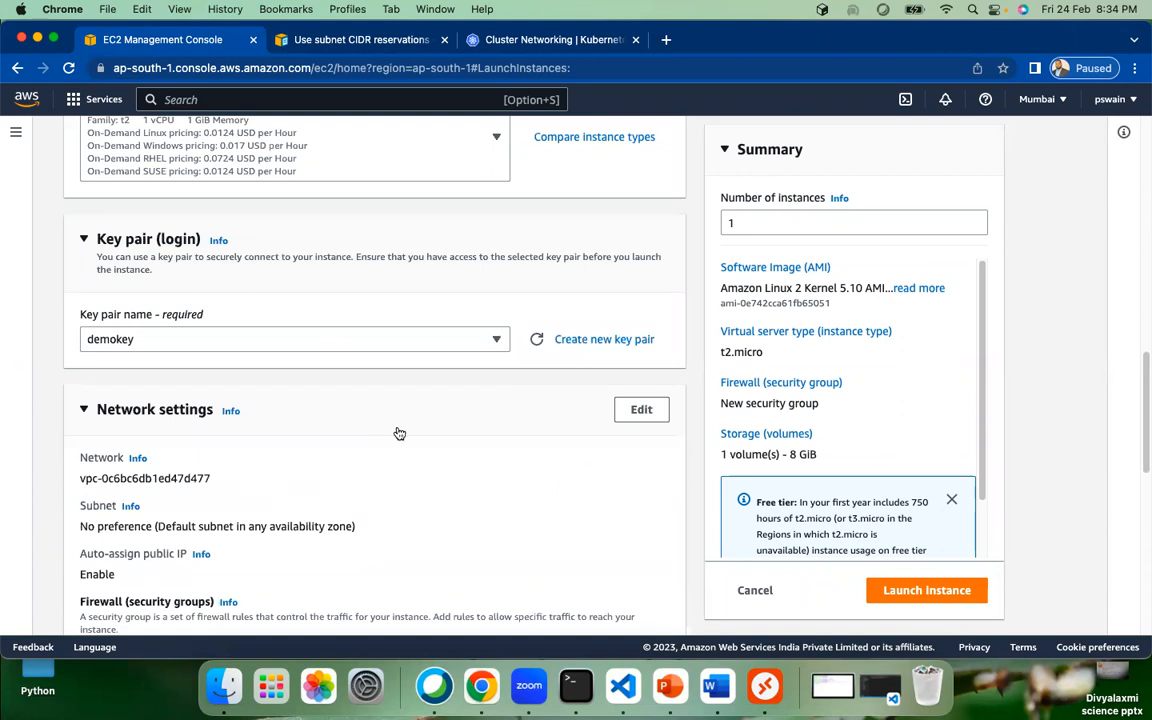
click(429, 339)
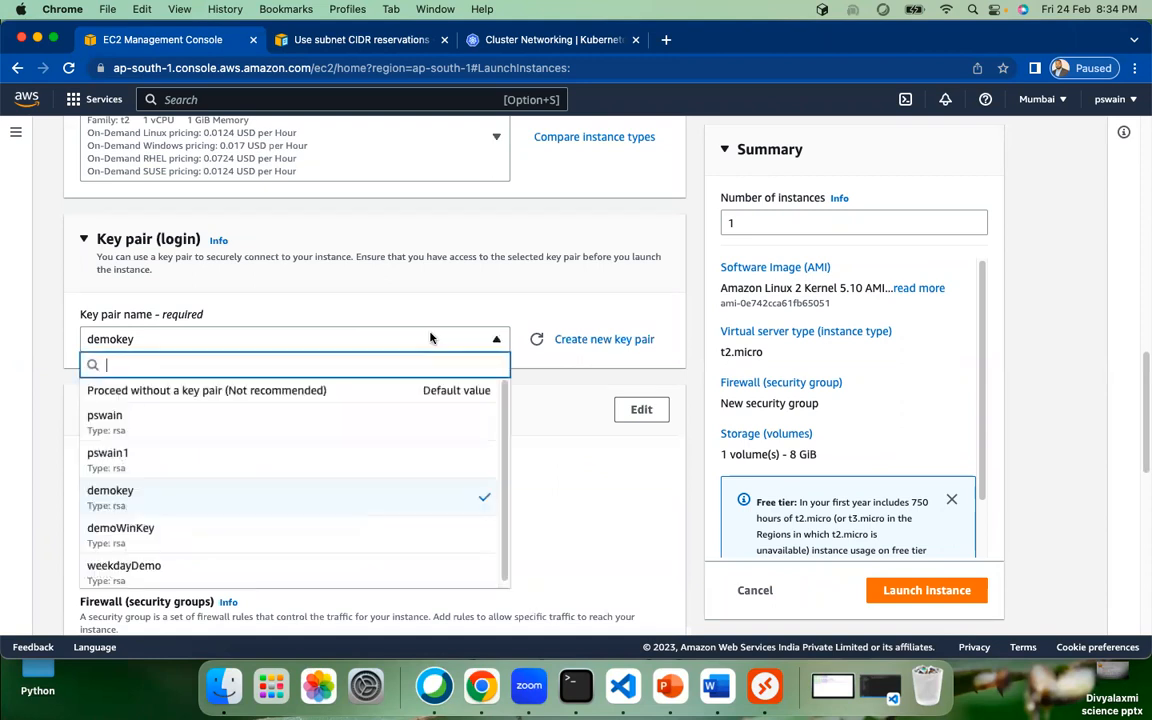
click(186, 572)
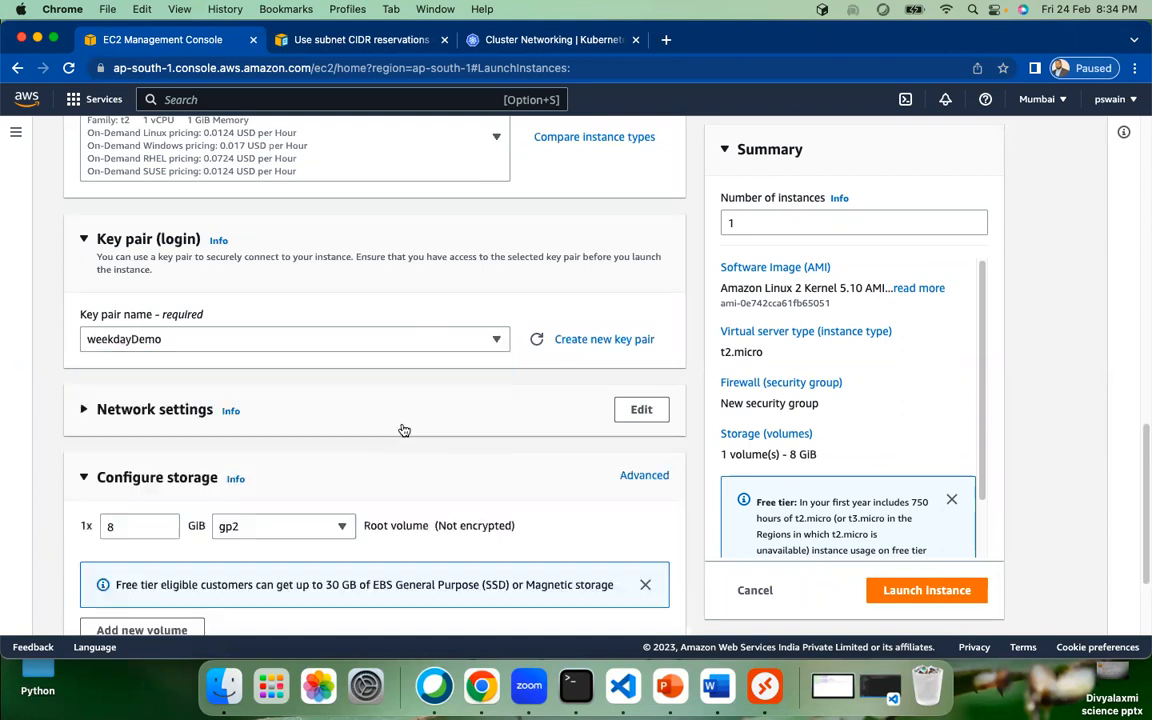
Step: Make Network settings editable and keep 'Create security group' selected
click(404, 430)
scroll(600, 380, down, 3)
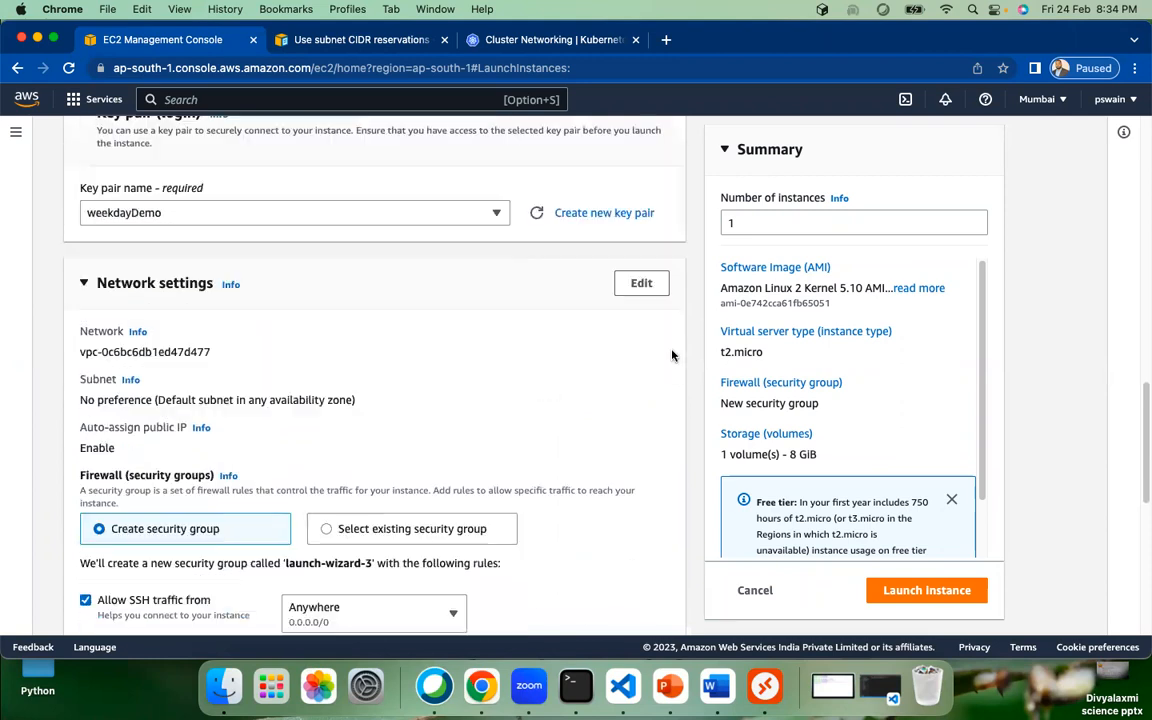
click(630, 282)
scroll(470, 385, down, 5)
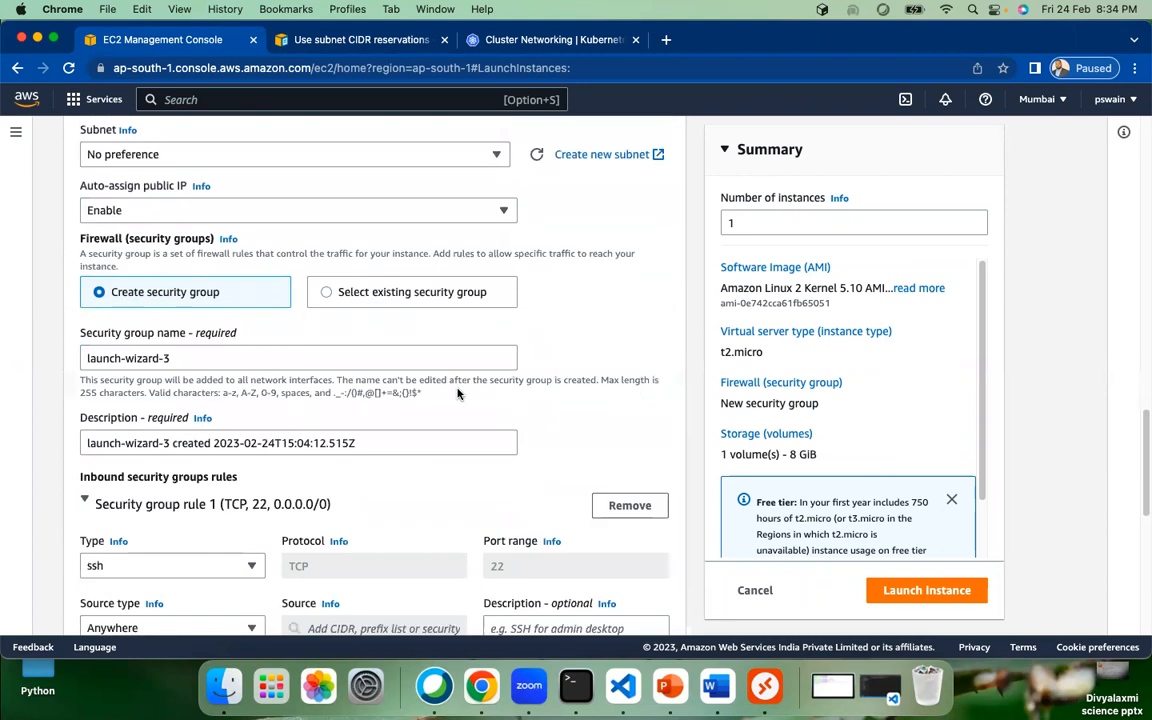
click(328, 294)
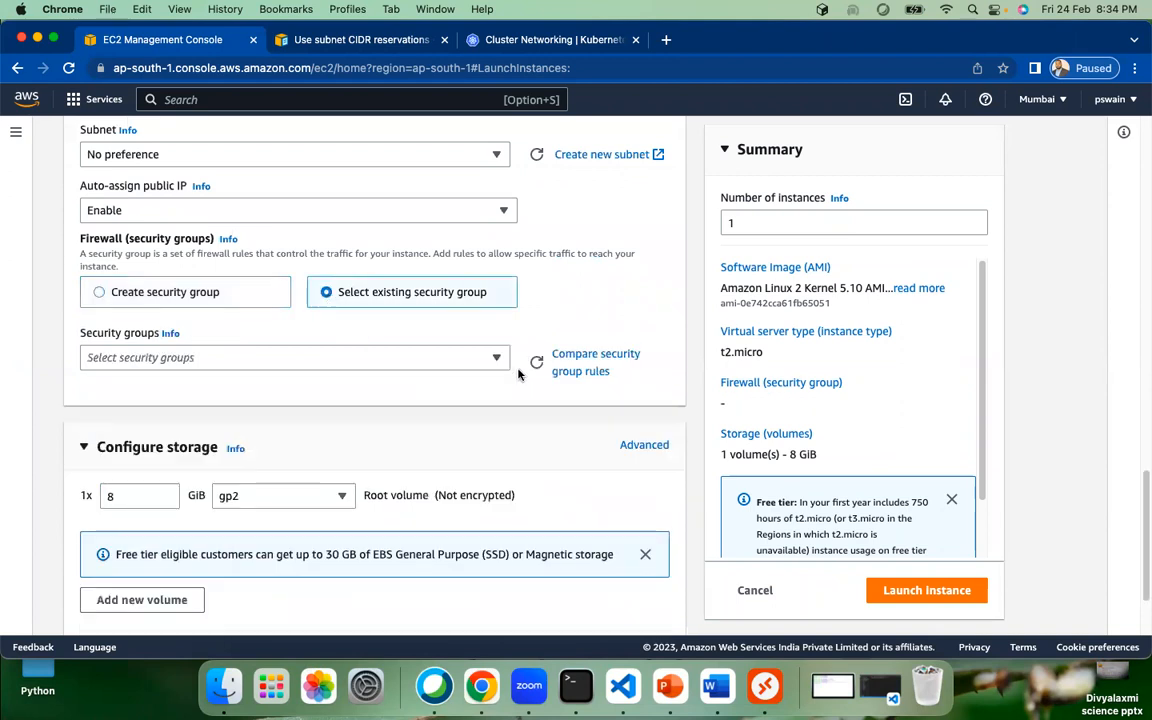
click(172, 292)
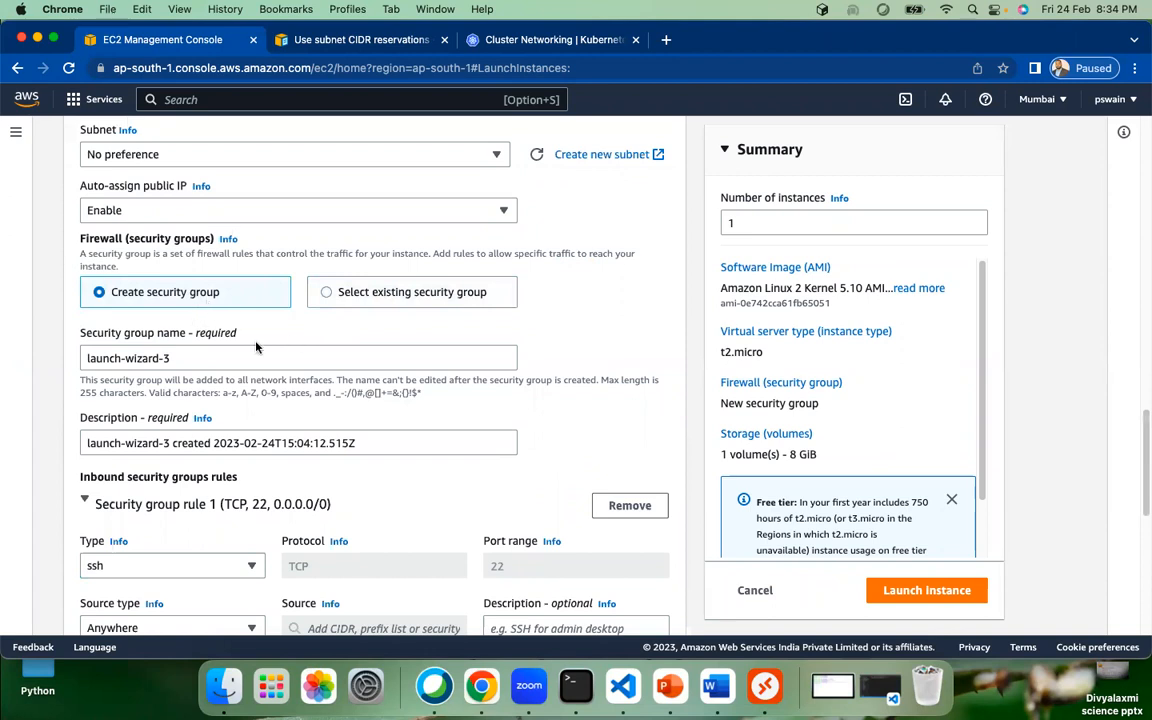
scroll(342, 476, down, 5)
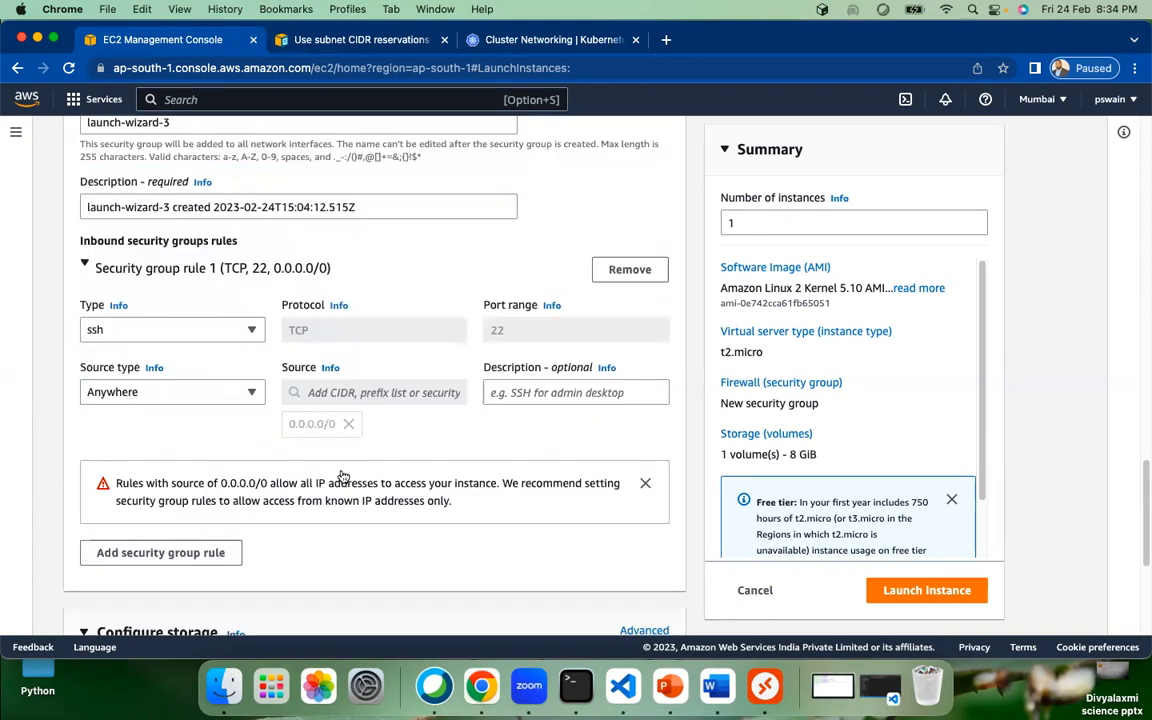
scroll(342, 476, down, 6)
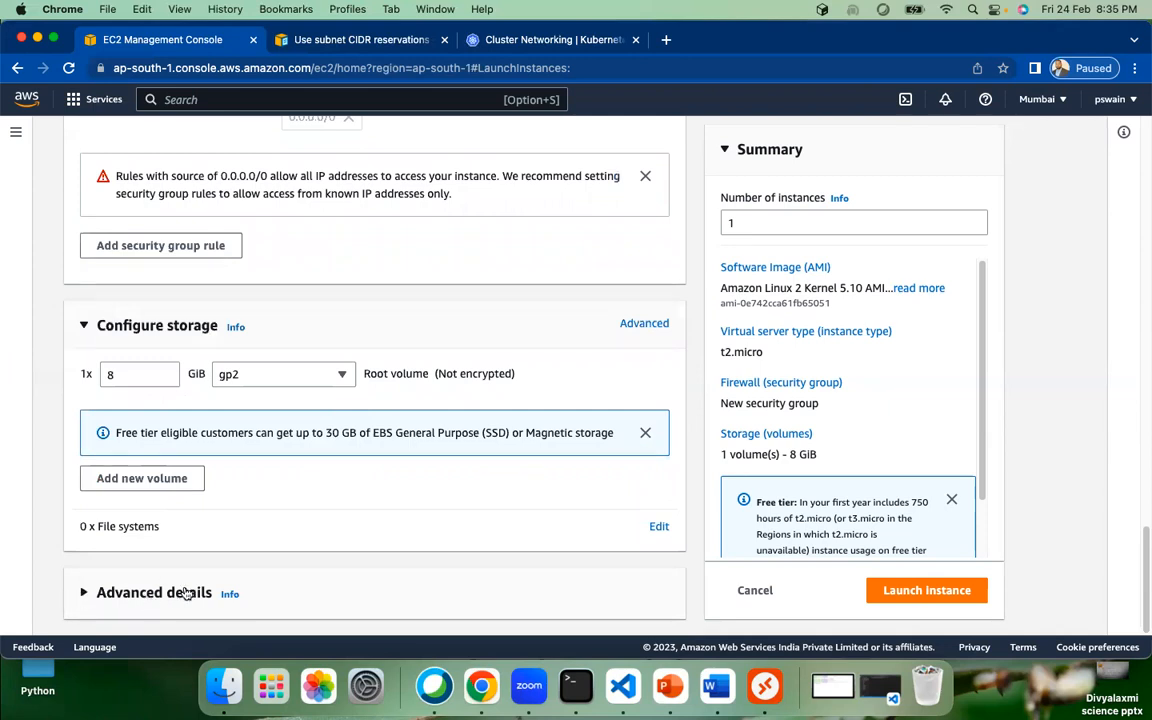
Step: Expand Advanced details, leaving Request Spot Instances off and no IAM instance profile selected
click(96, 592)
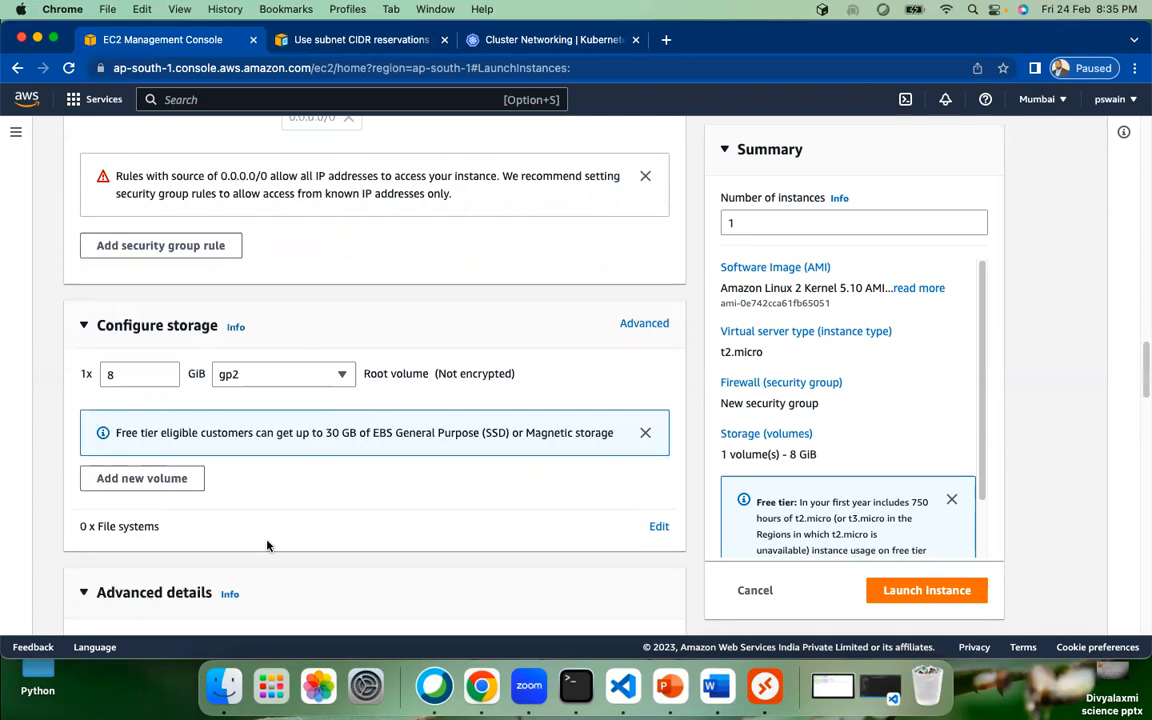
scroll(267, 545, down, 5)
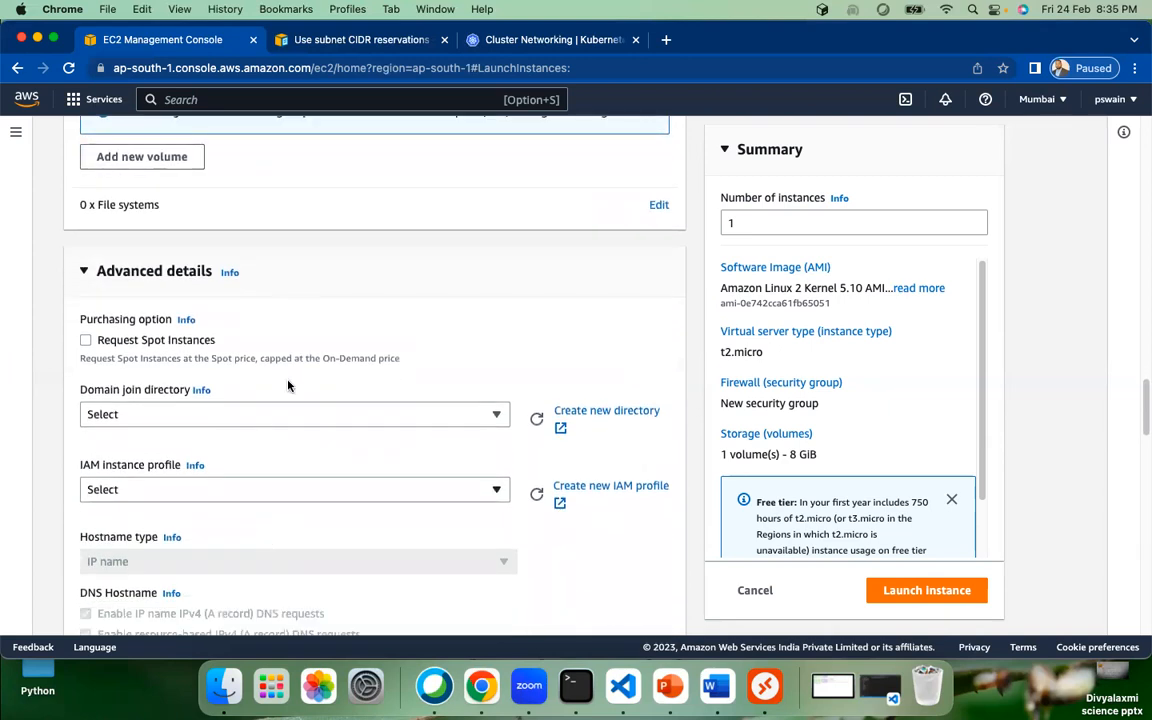
scroll(350, 352, down, 3)
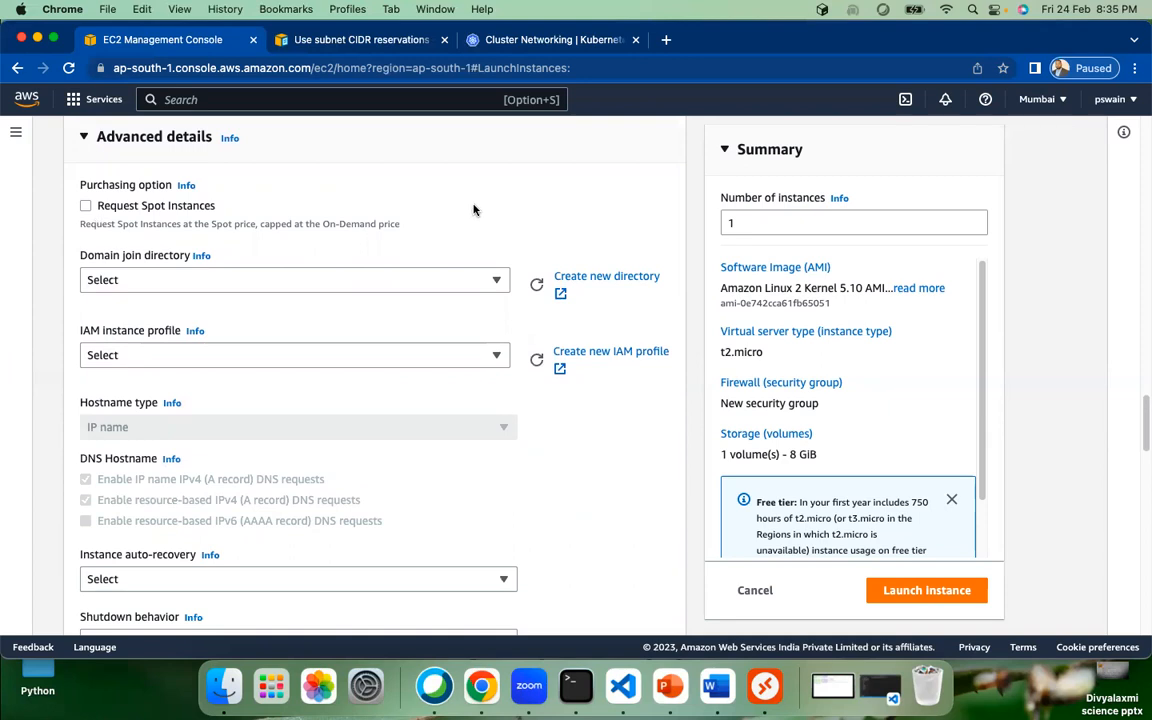
click(85, 206)
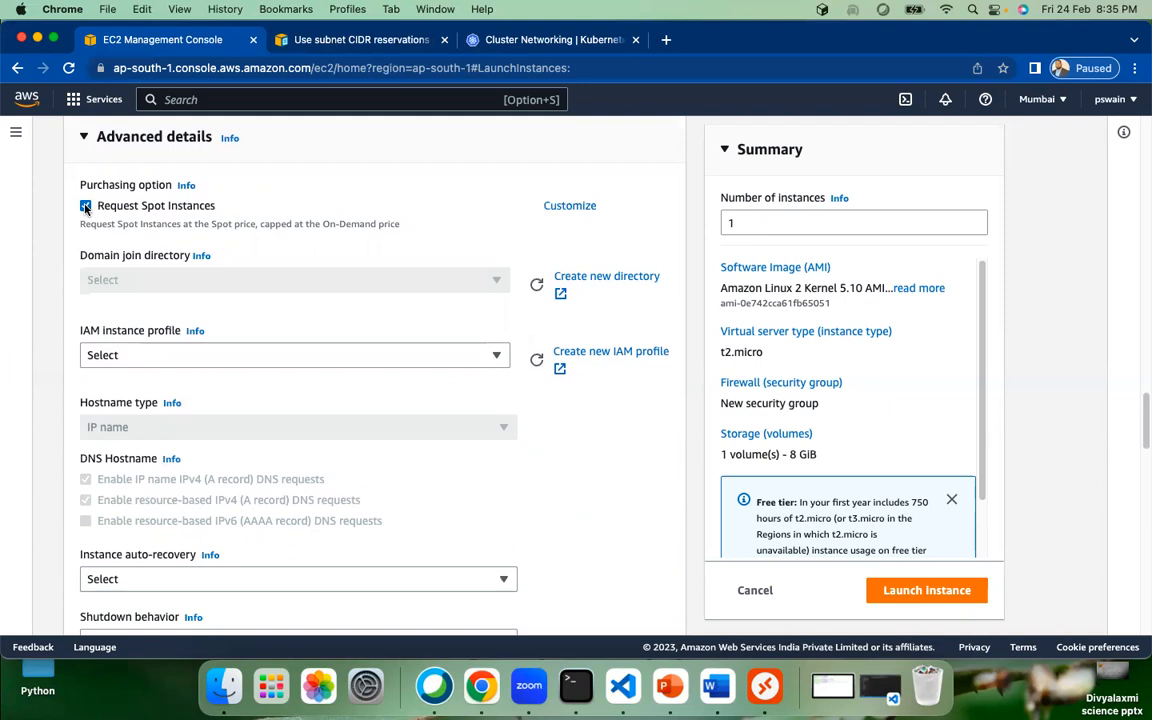
click(347, 356)
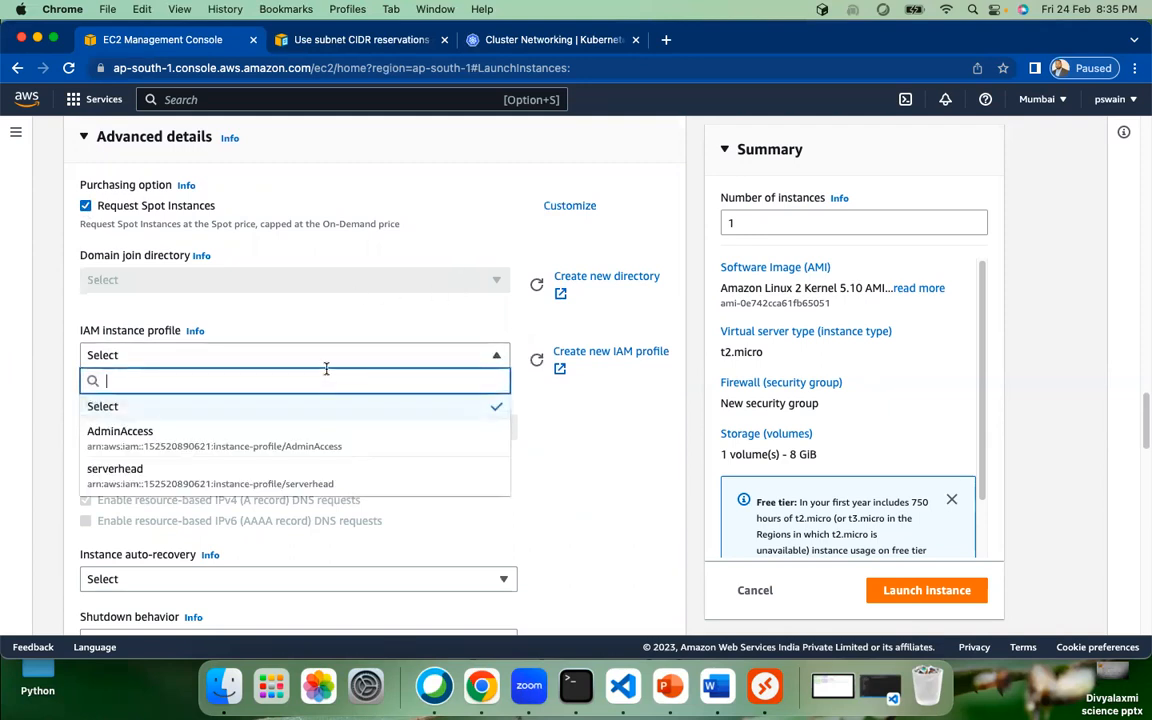
click(285, 311)
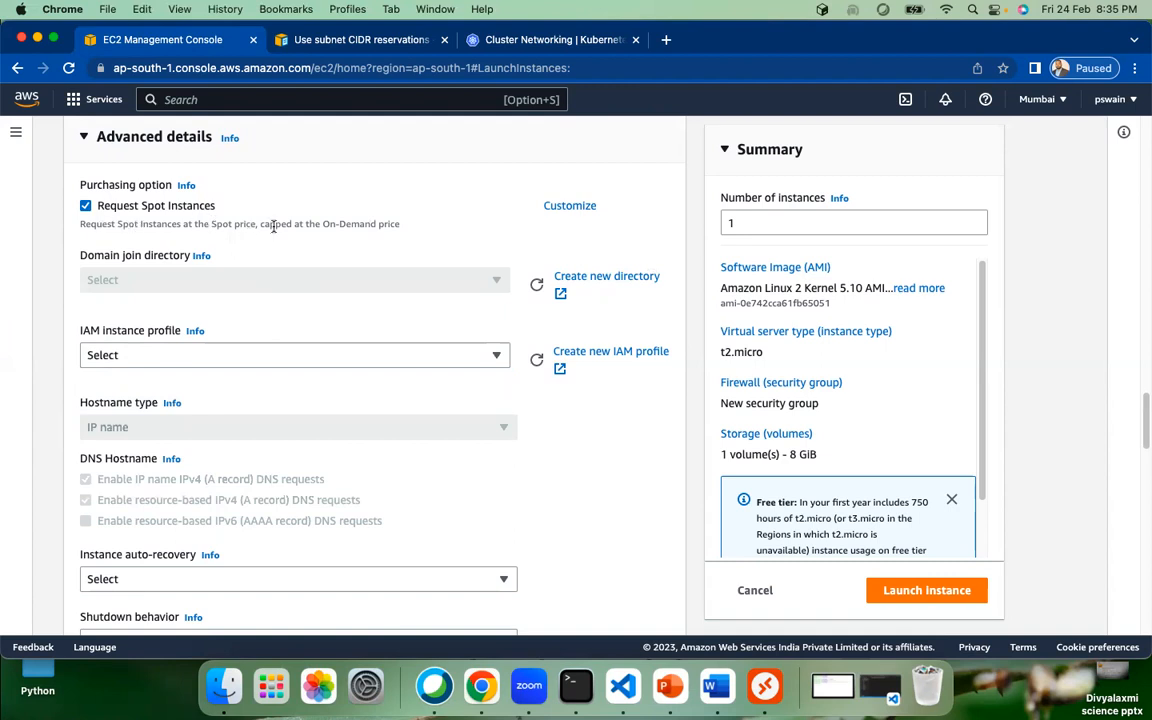
drag(269, 226, 401, 226)
click(85, 205)
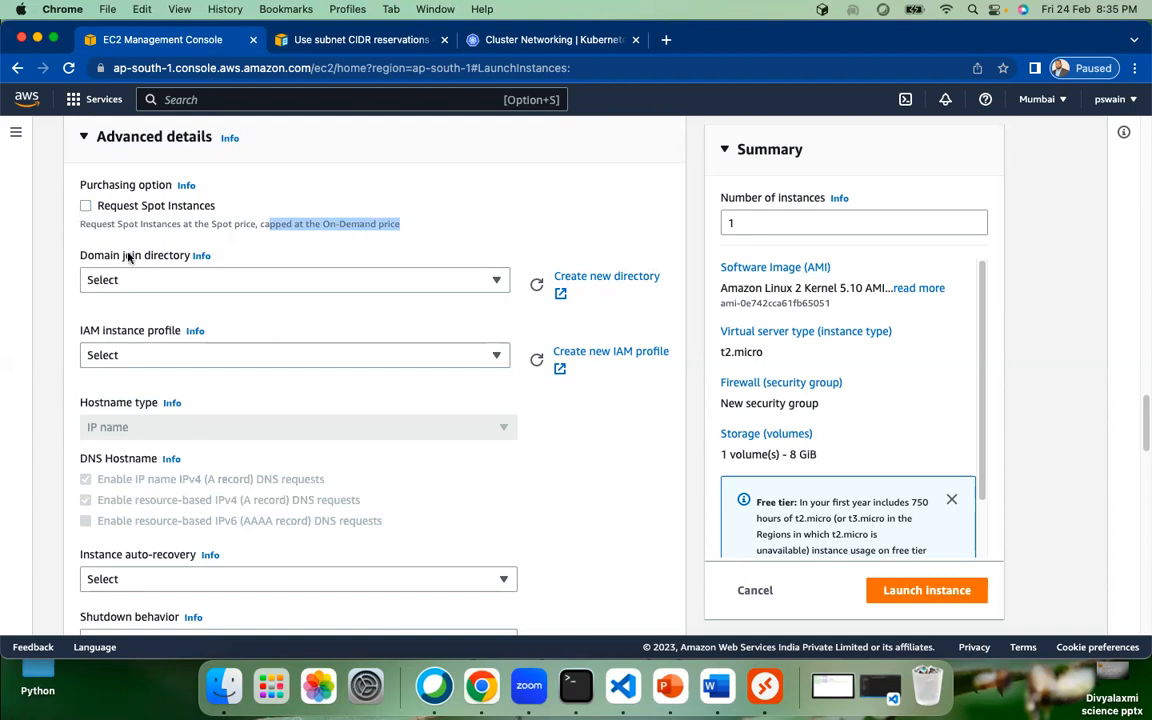
Step: Leave instance auto-recovery unset and keep the shutdown behaviour as Stop
click(565, 452)
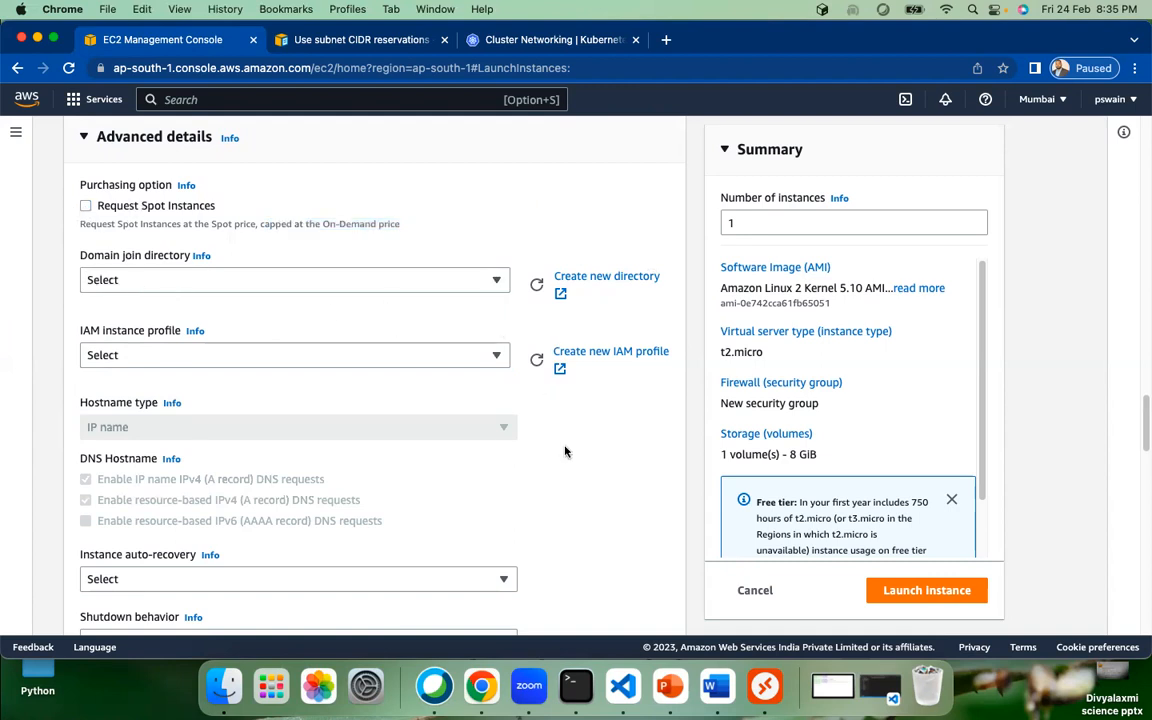
scroll(565, 452, down, 5)
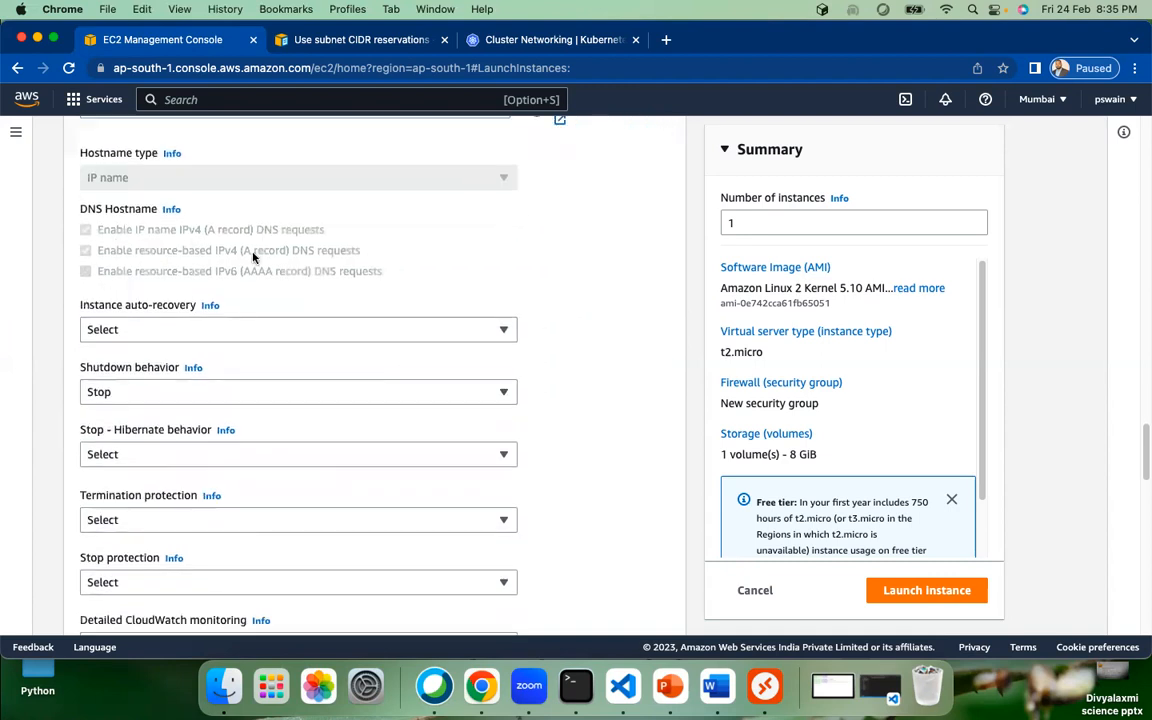
scroll(340, 245, down, 1)
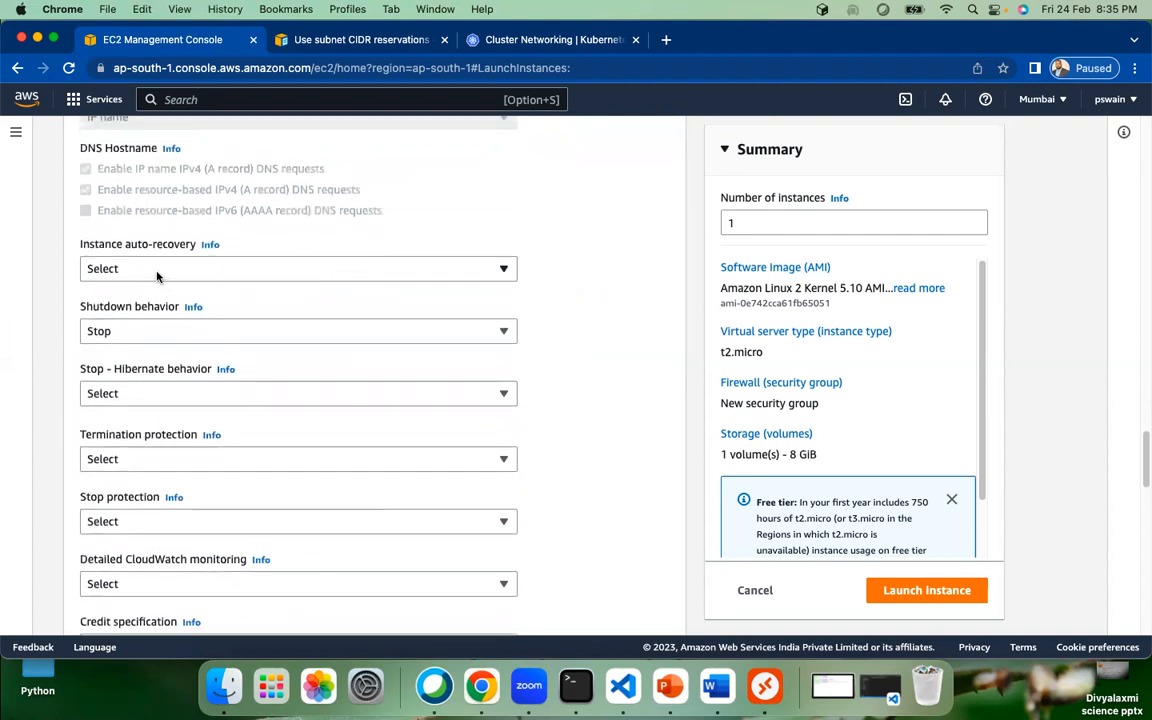
click(199, 271)
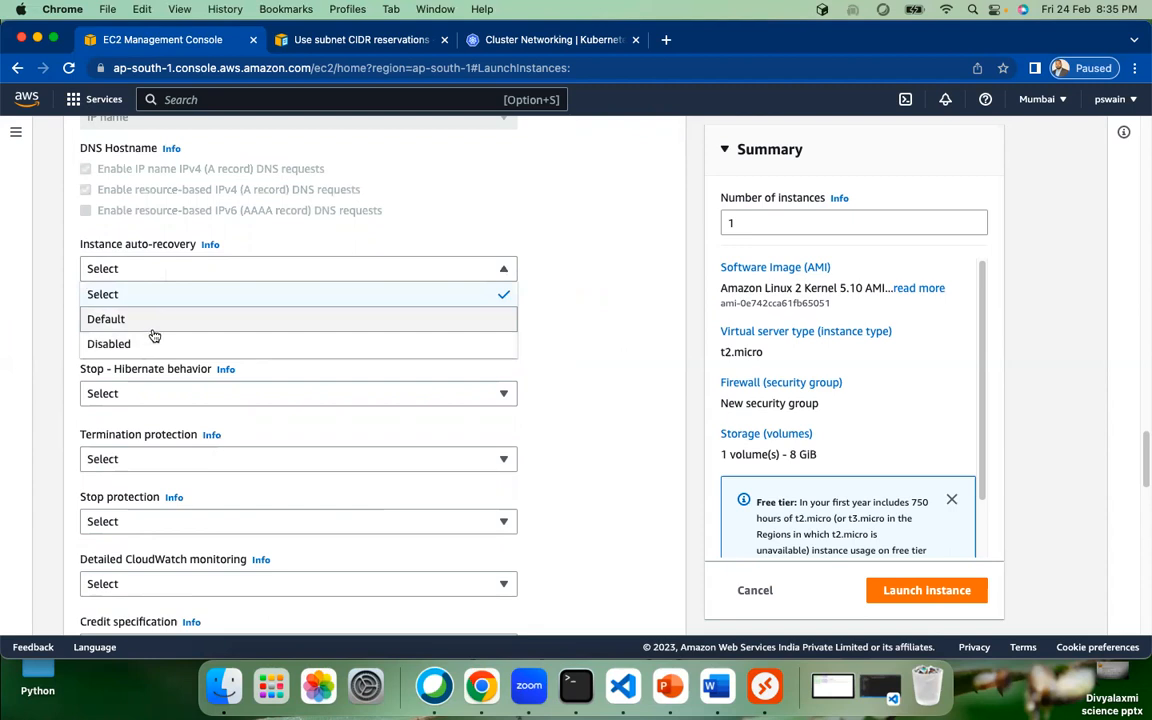
click(578, 277)
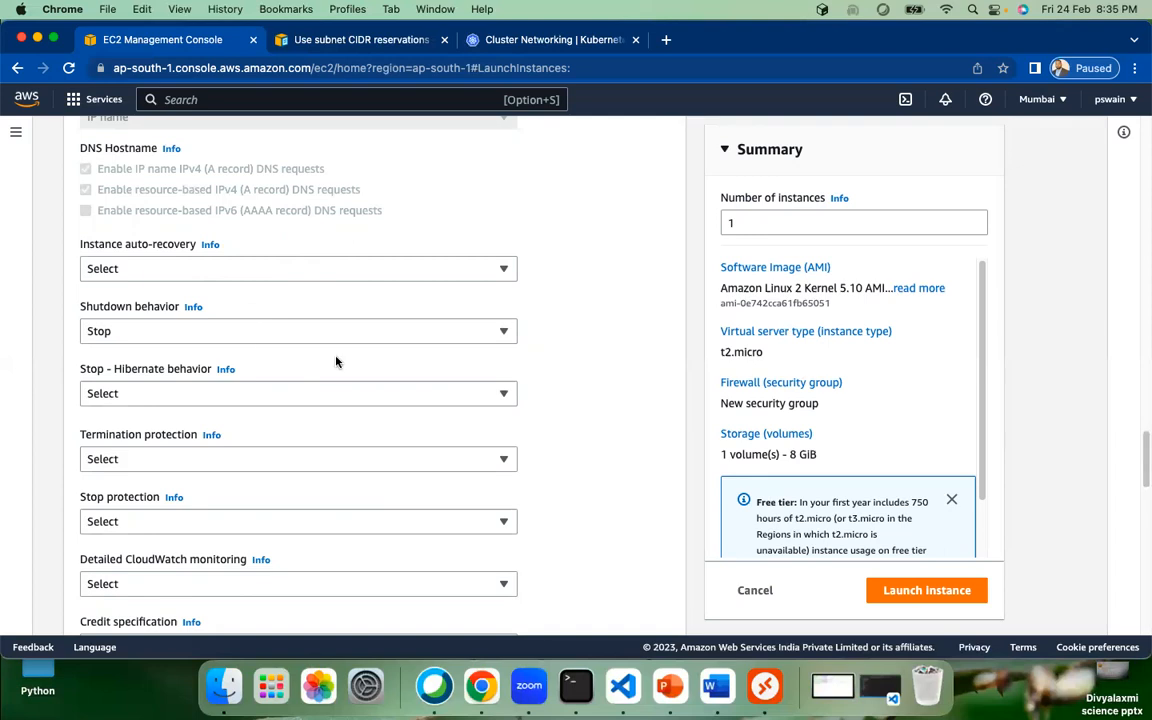
click(277, 340)
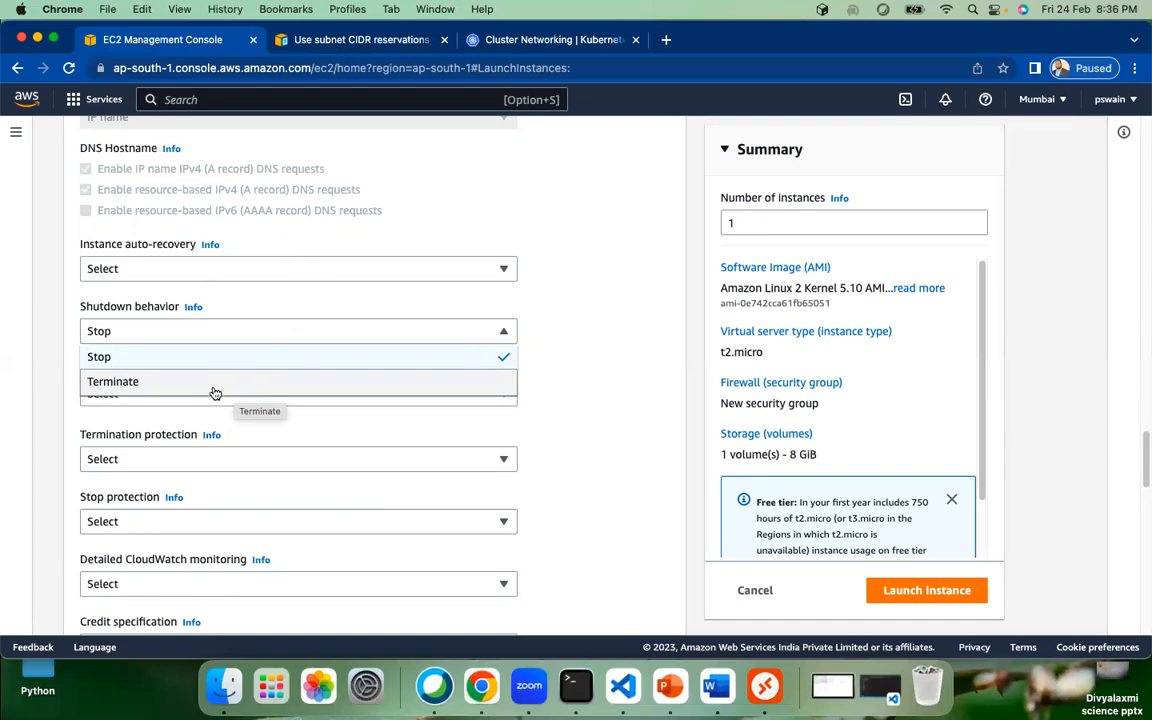
click(604, 348)
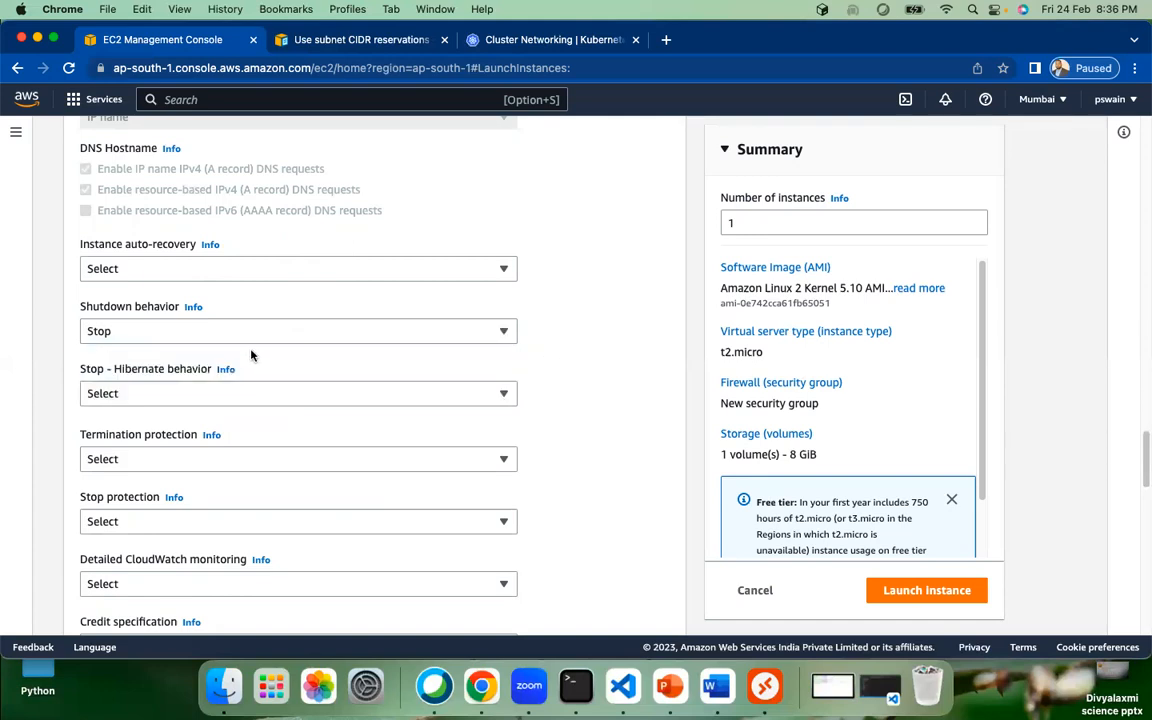
Step: Set Termination protection to Enable
scroll(440, 398, down, 1)
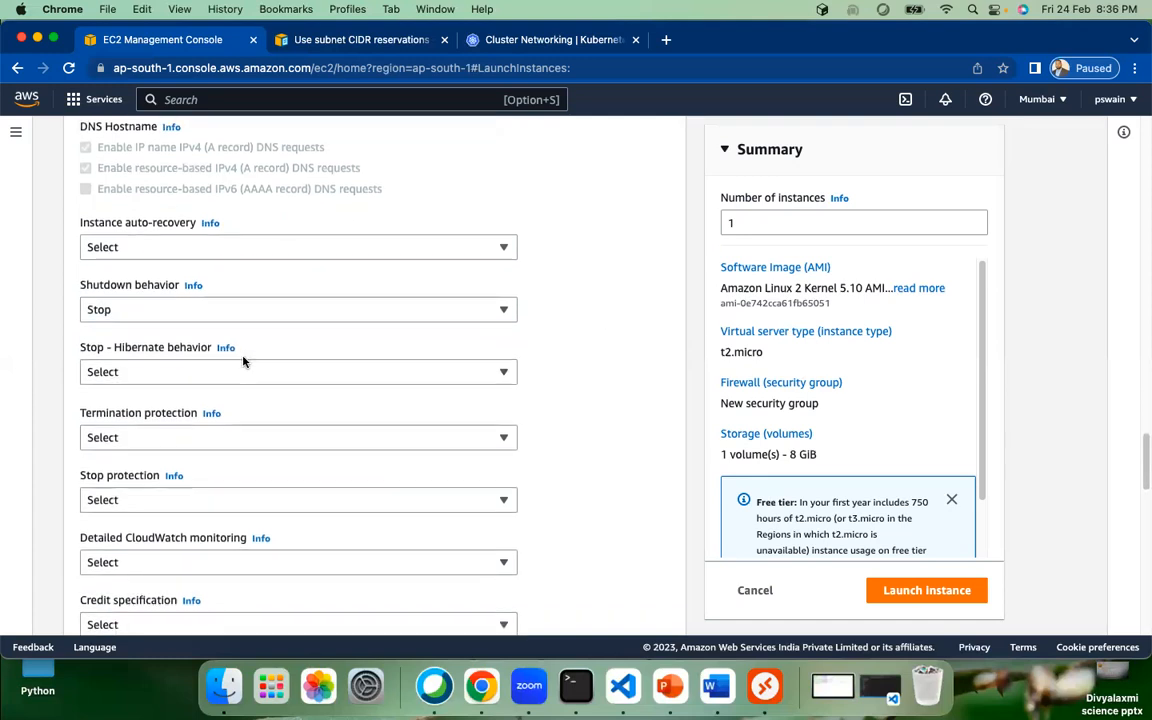
scroll(243, 362, down, 3)
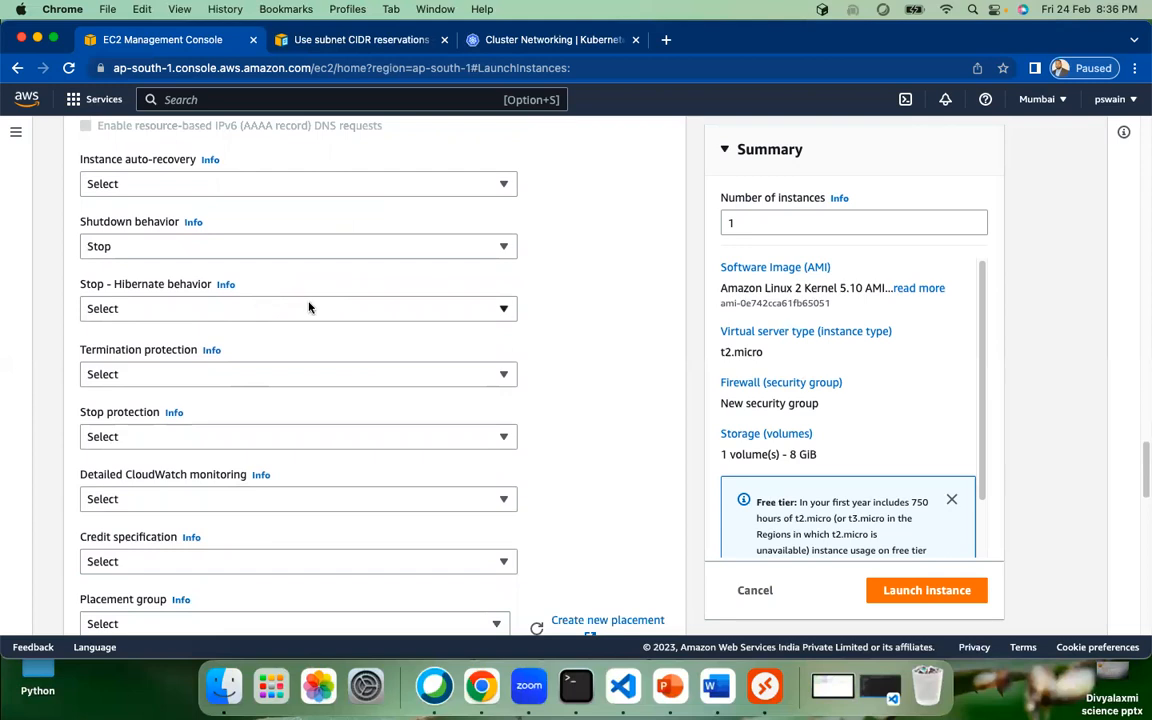
scroll(309, 308, down, 1)
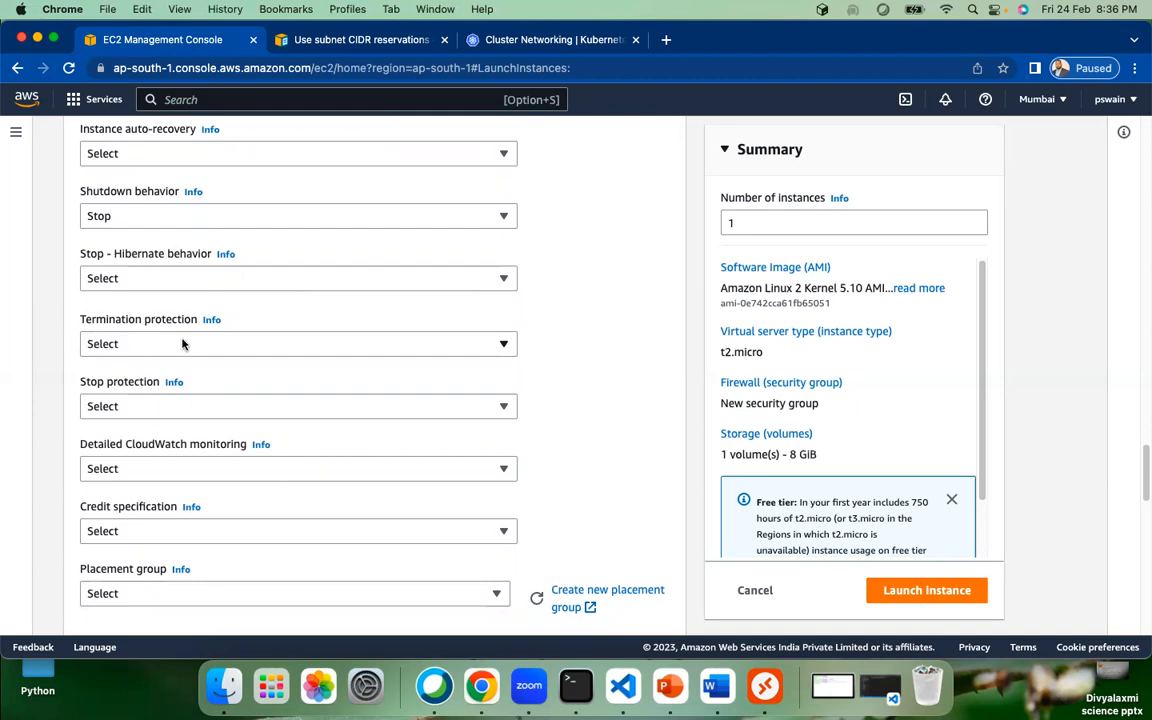
click(331, 348)
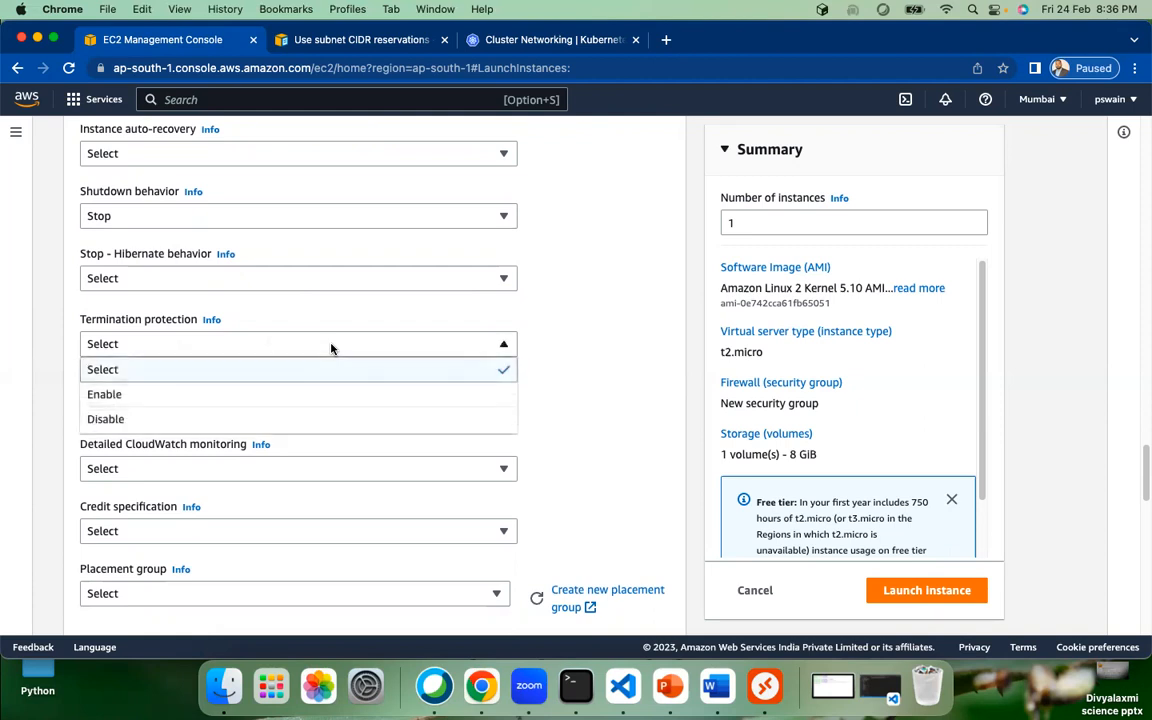
click(182, 396)
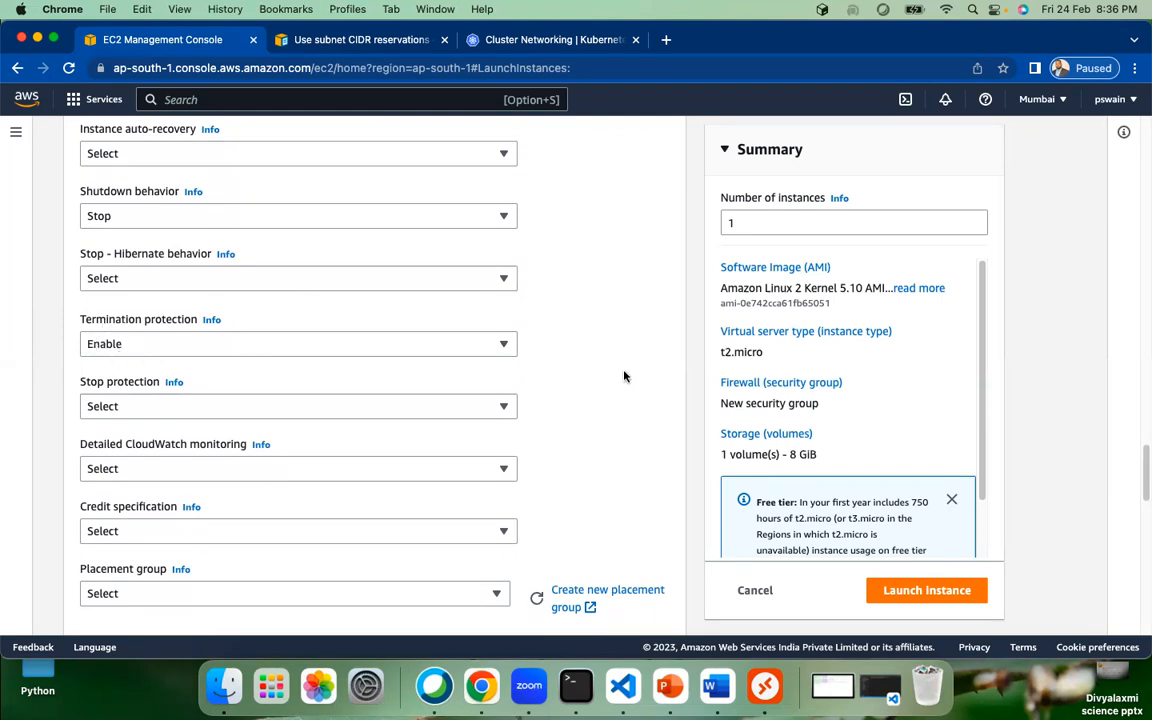
scroll(181, 316, down, 3)
scroll(383, 288, down, 2)
scroll(400, 304, down, 3)
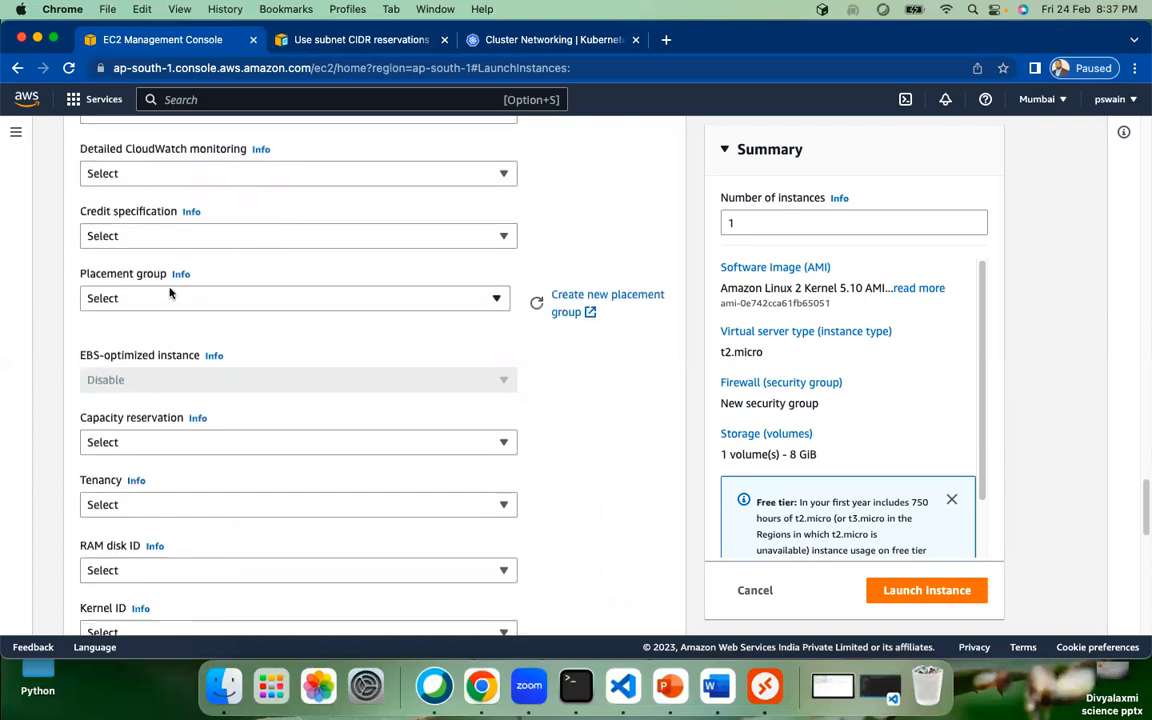
scroll(425, 304, down, 3)
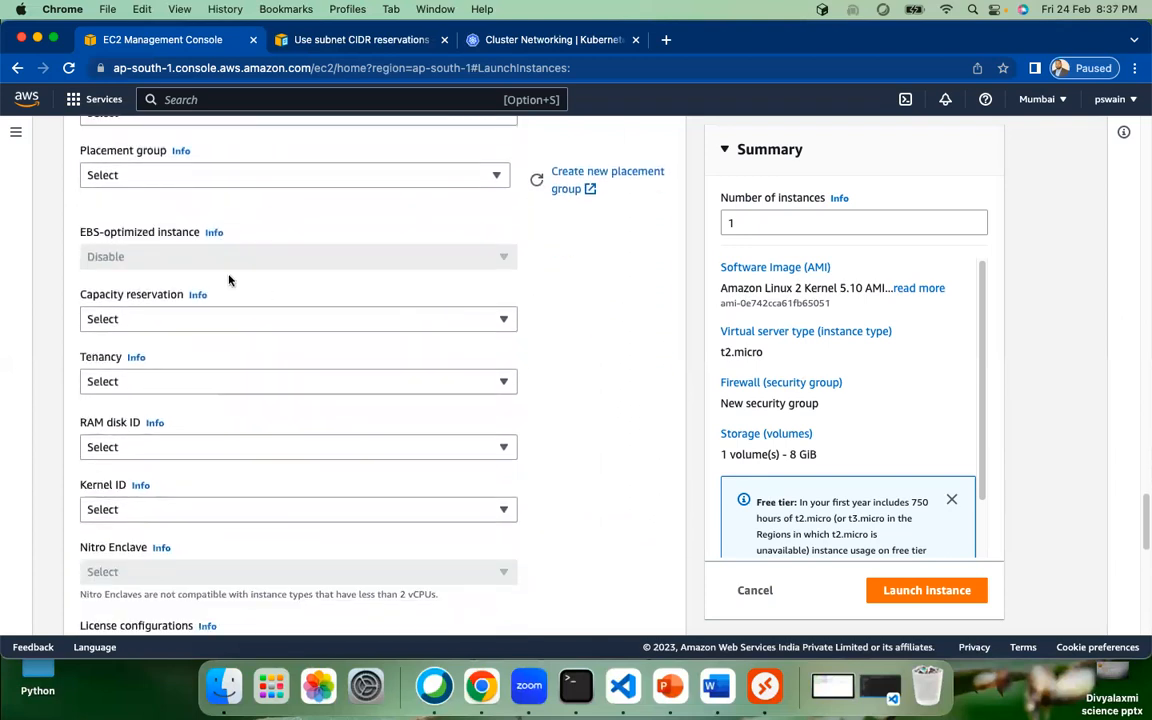
scroll(419, 257, down, 2)
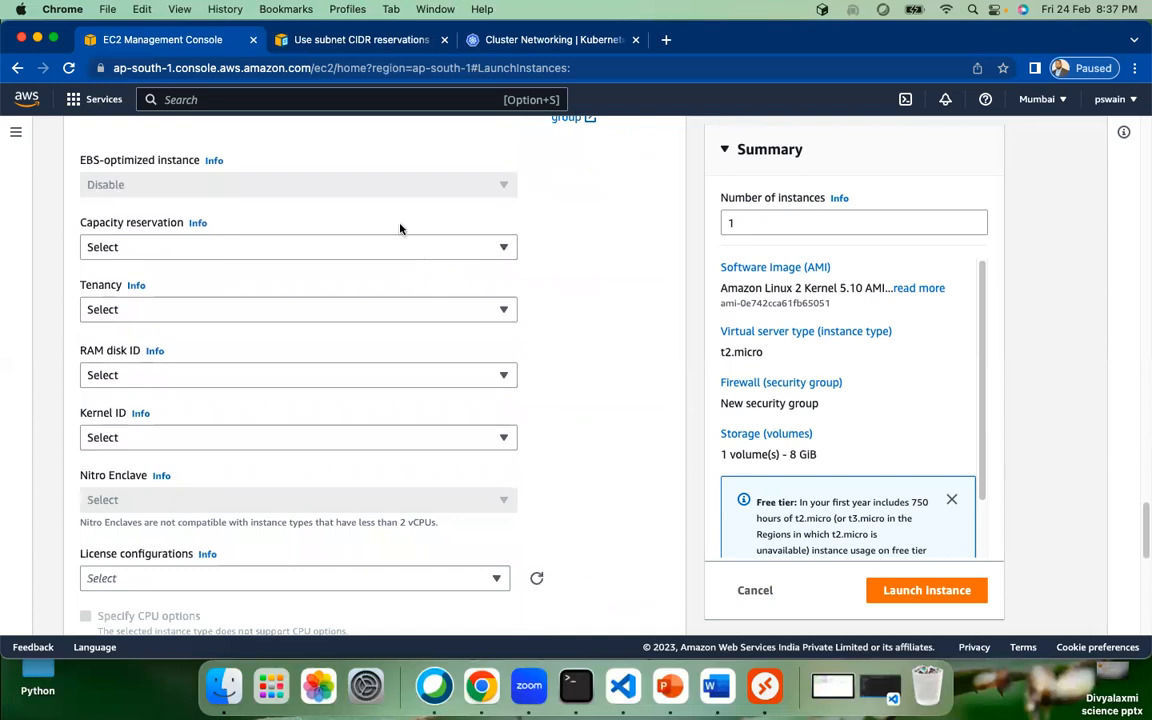
scroll(352, 298, down, 2)
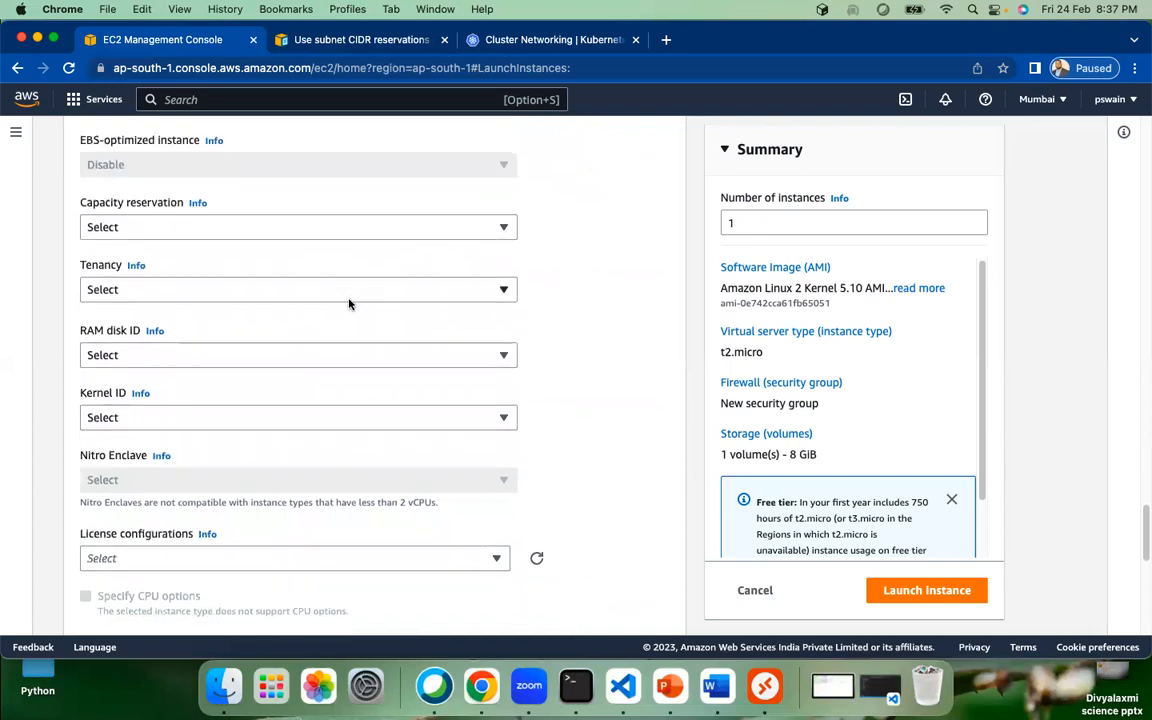
click(348, 251)
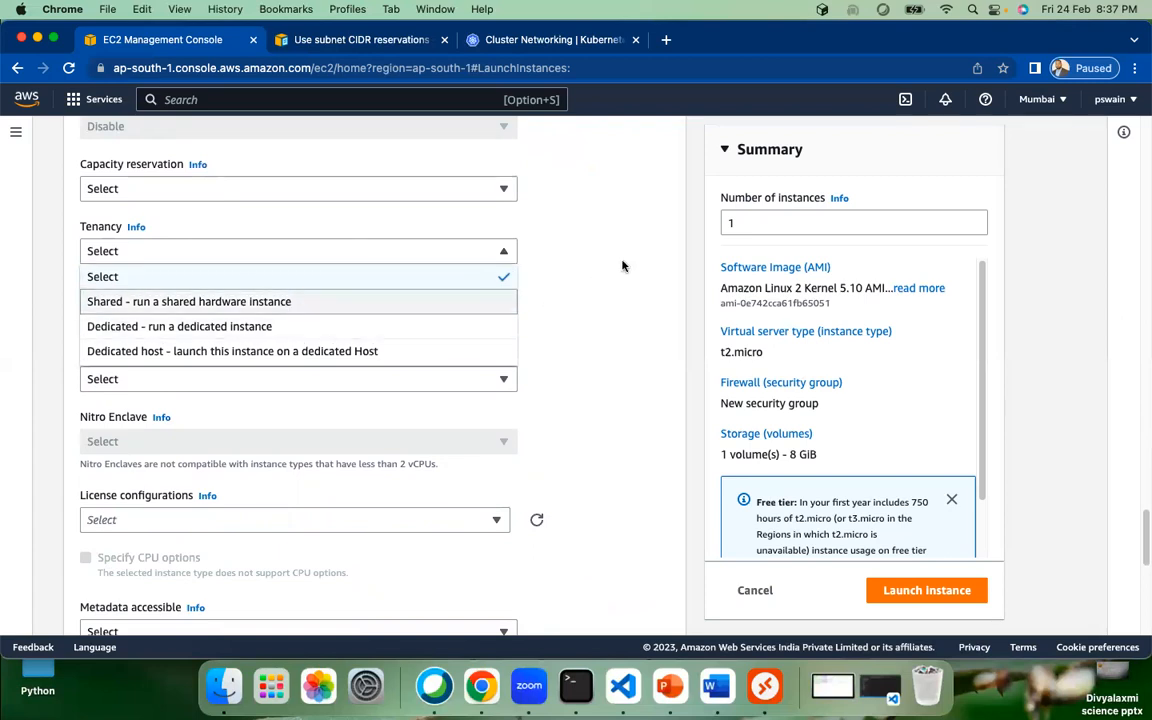
click(463, 246)
click(318, 192)
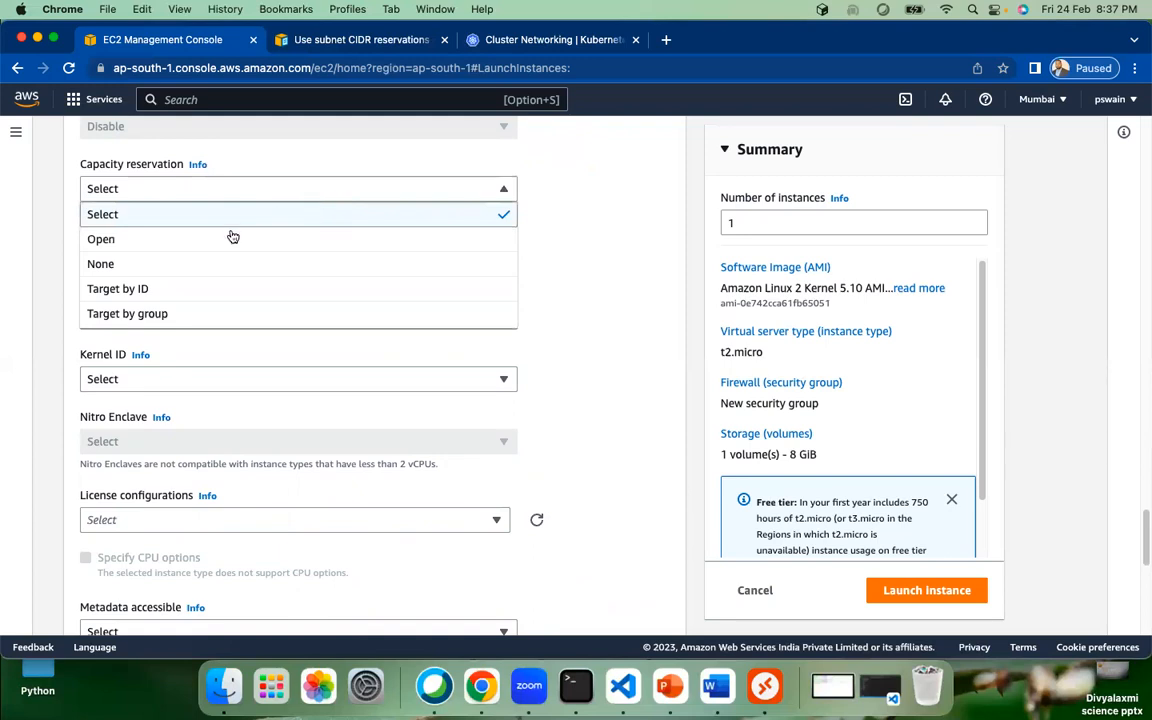
click(593, 284)
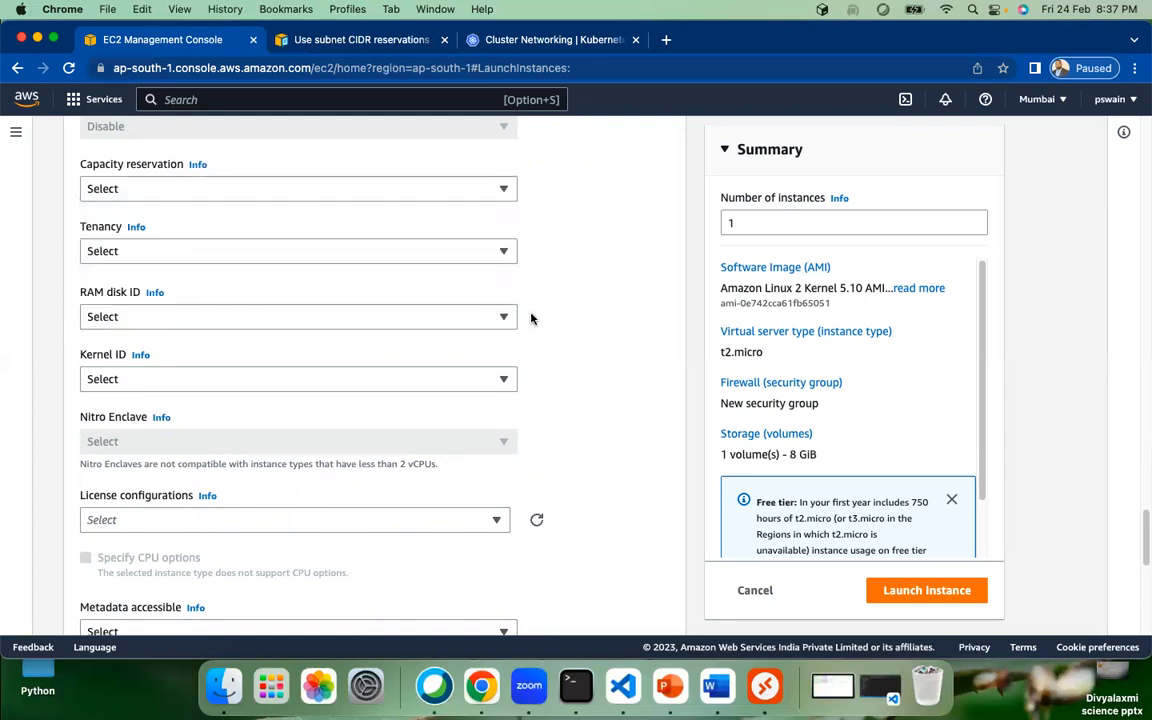
scroll(536, 319, down, 2)
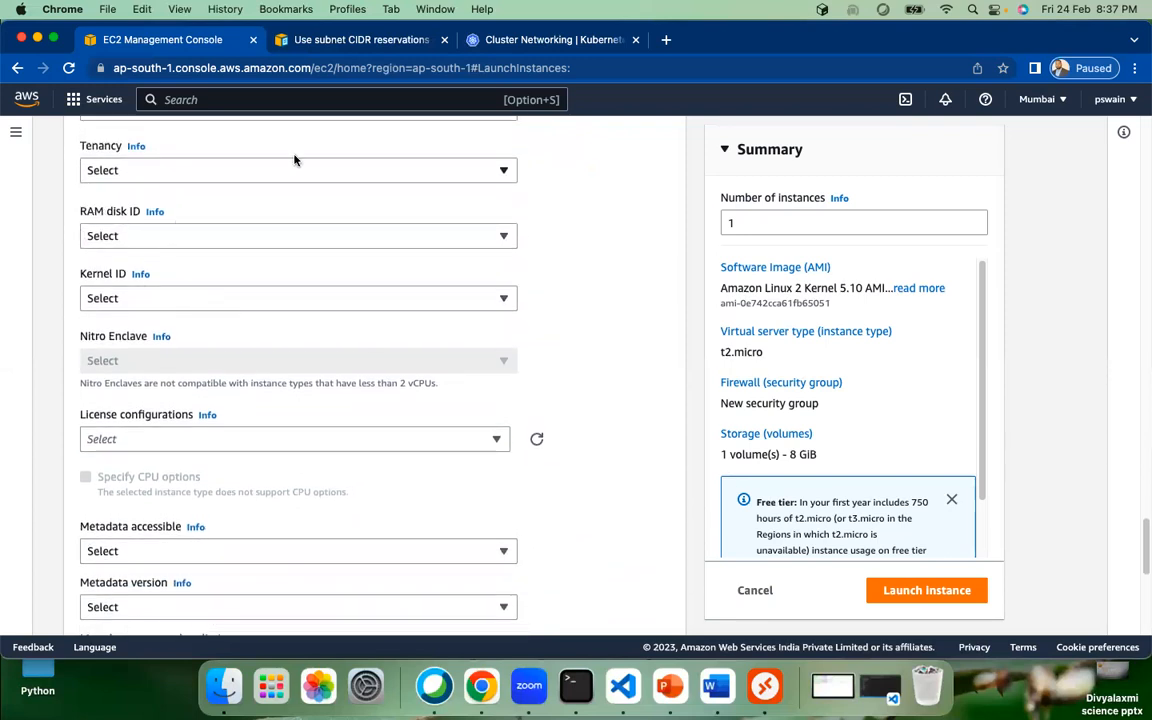
scroll(578, 304, up, 2)
scroll(578, 304, up, 1)
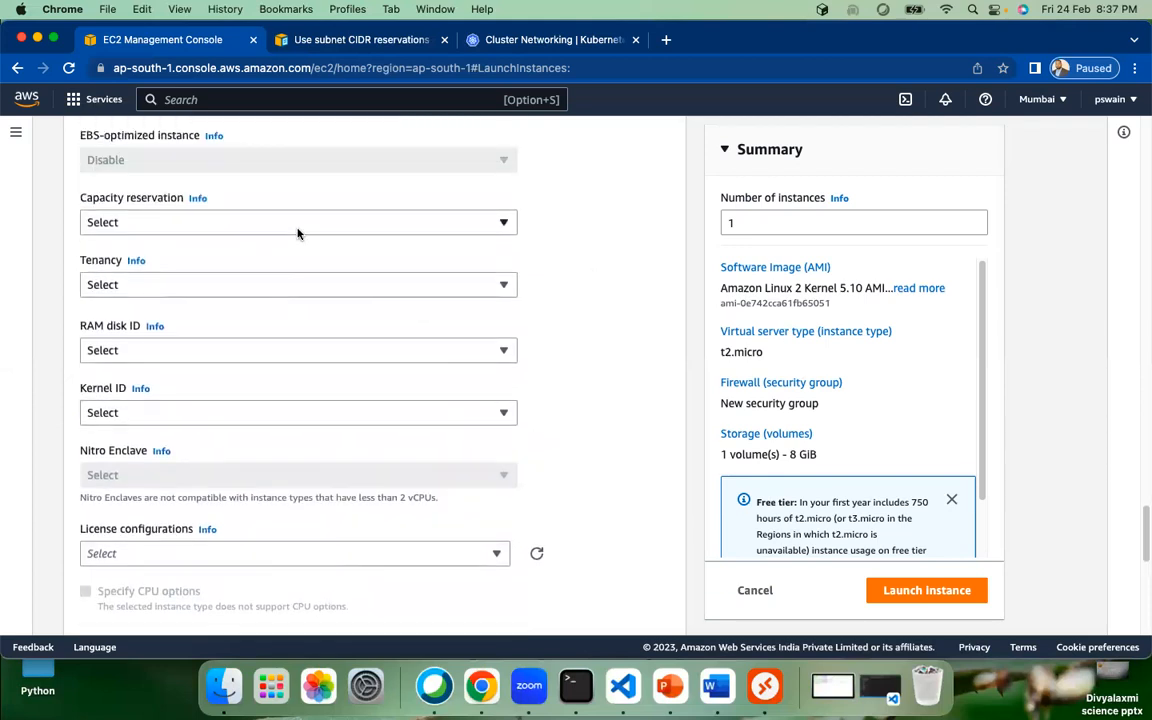
click(350, 285)
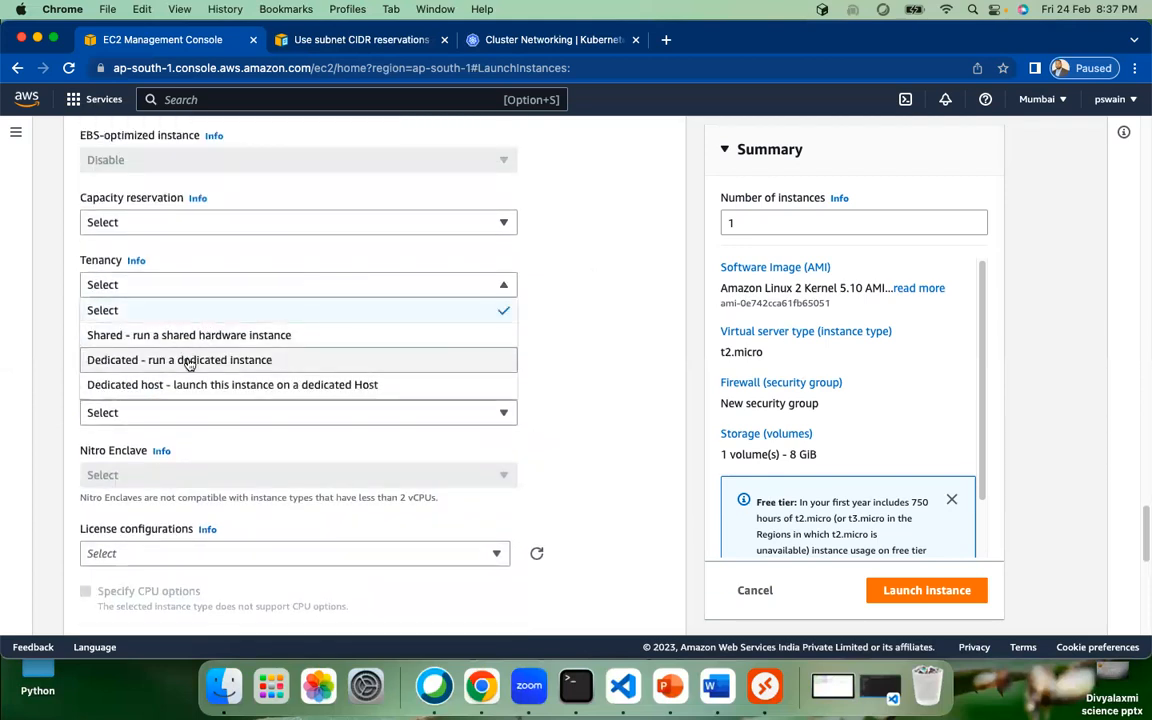
click(643, 345)
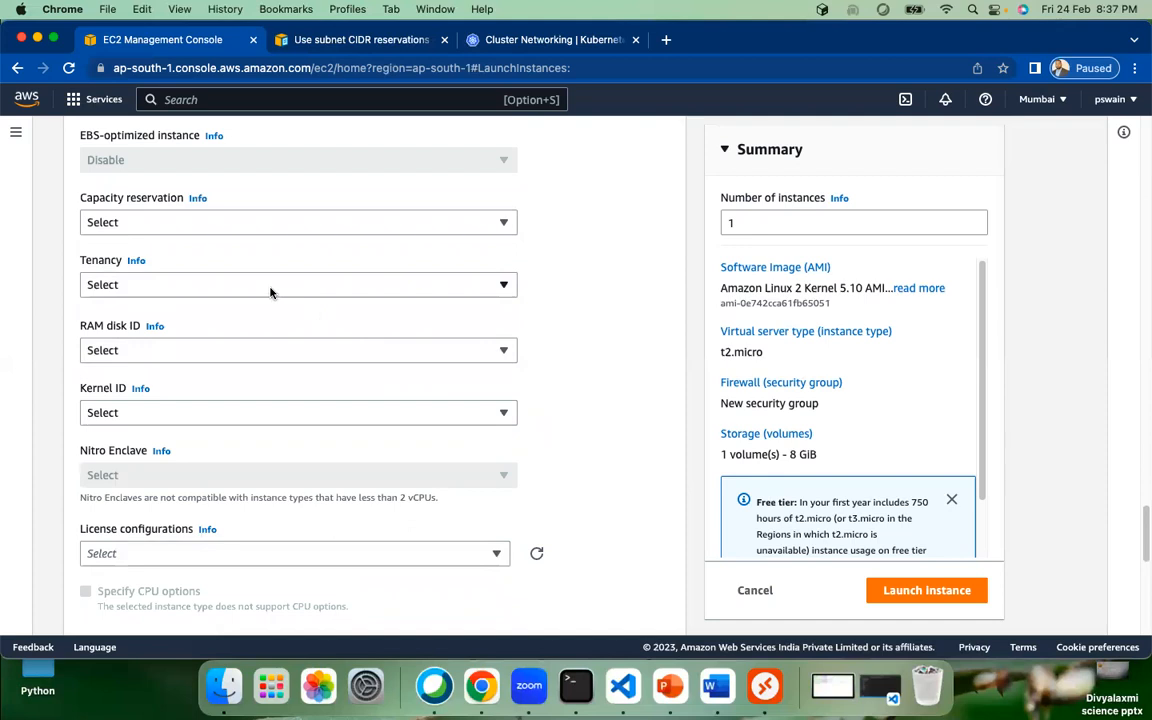
scroll(586, 340, down, 10)
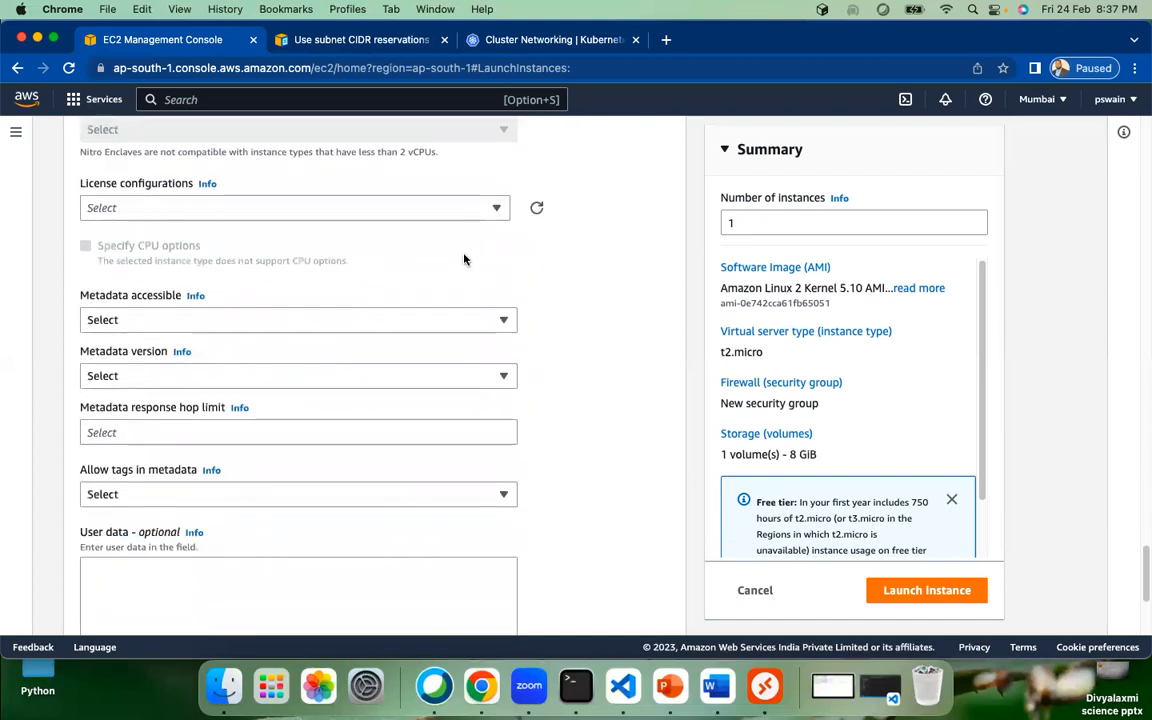
scroll(300, 245, down, 2)
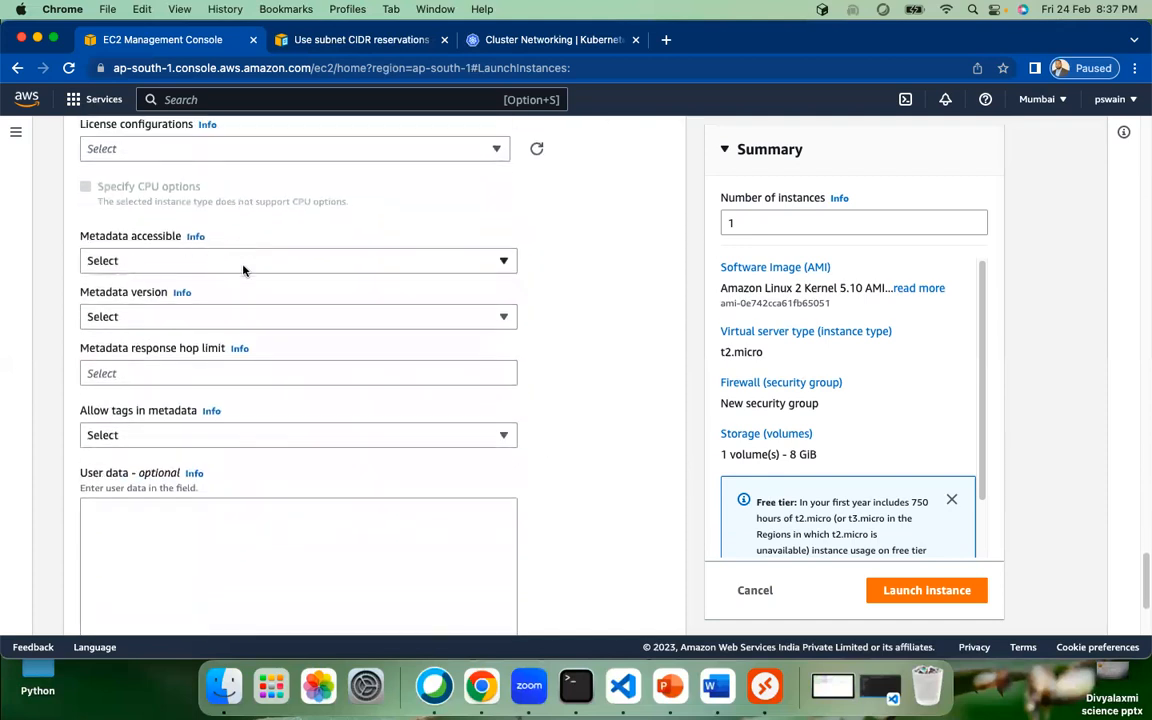
scroll(244, 266, down, 2)
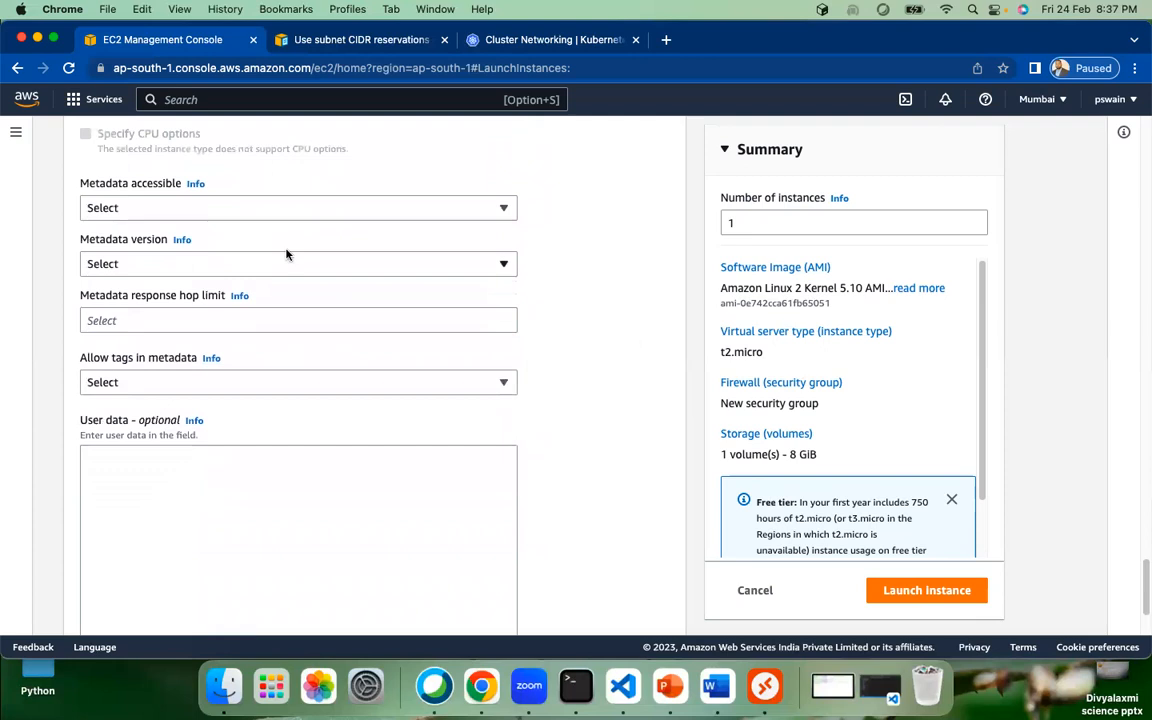
click(445, 213)
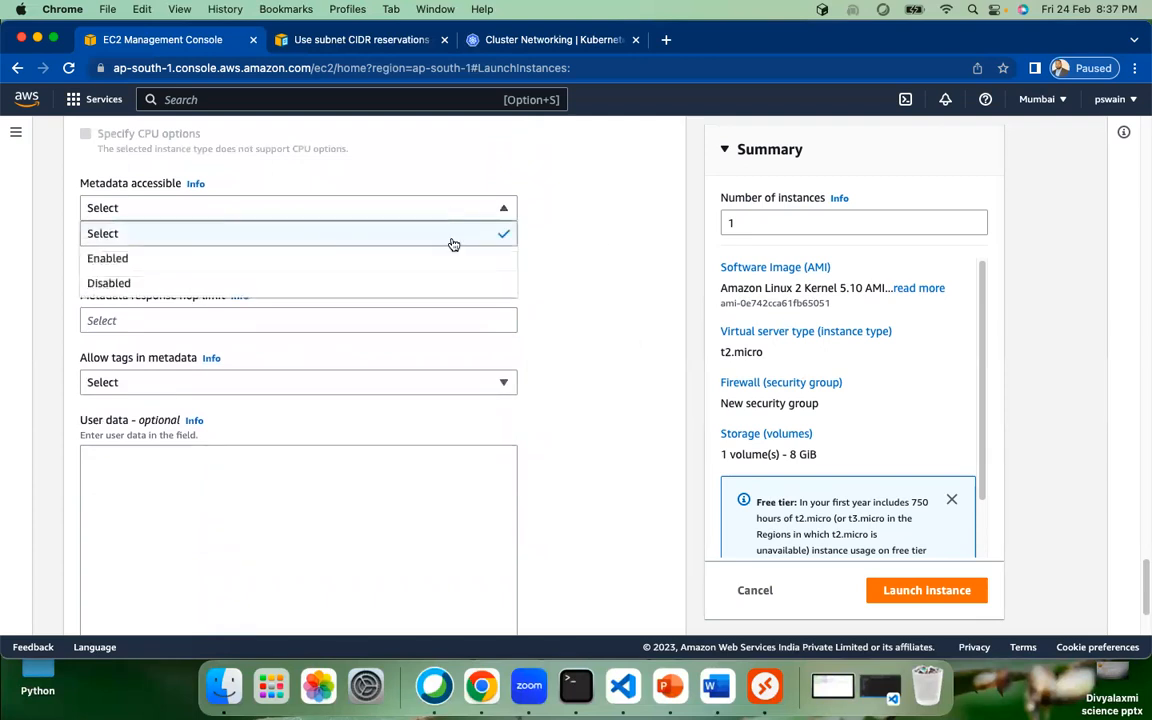
click(610, 237)
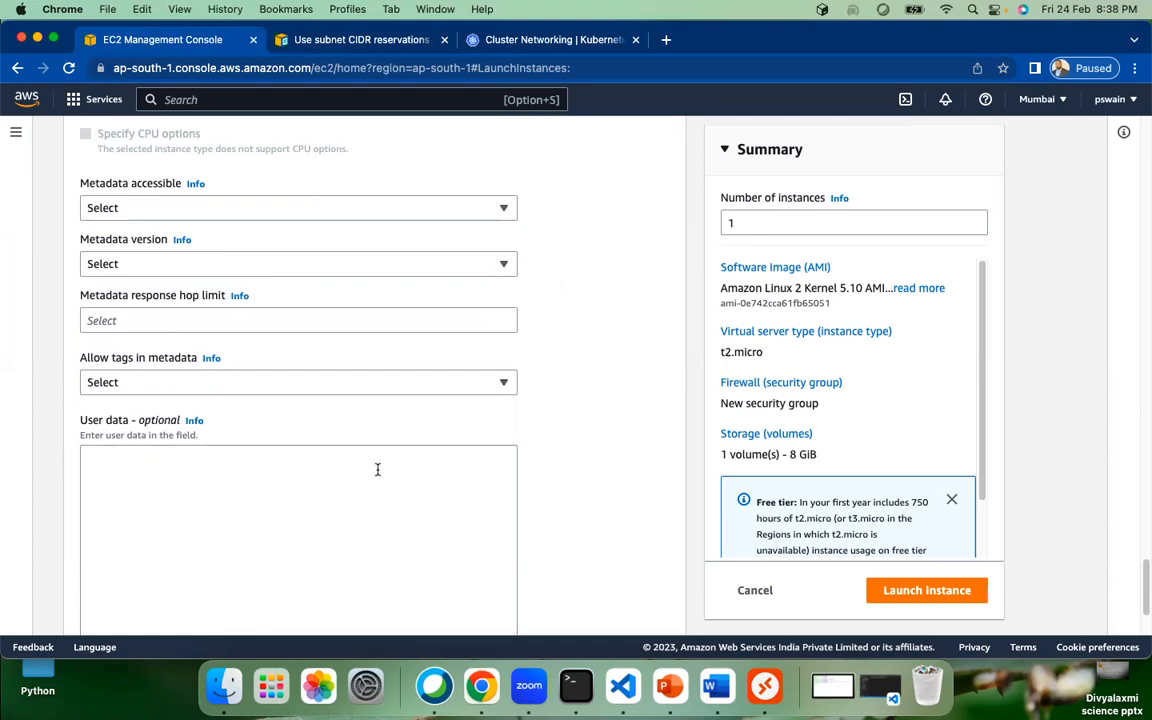
scroll(581, 437, down, 3)
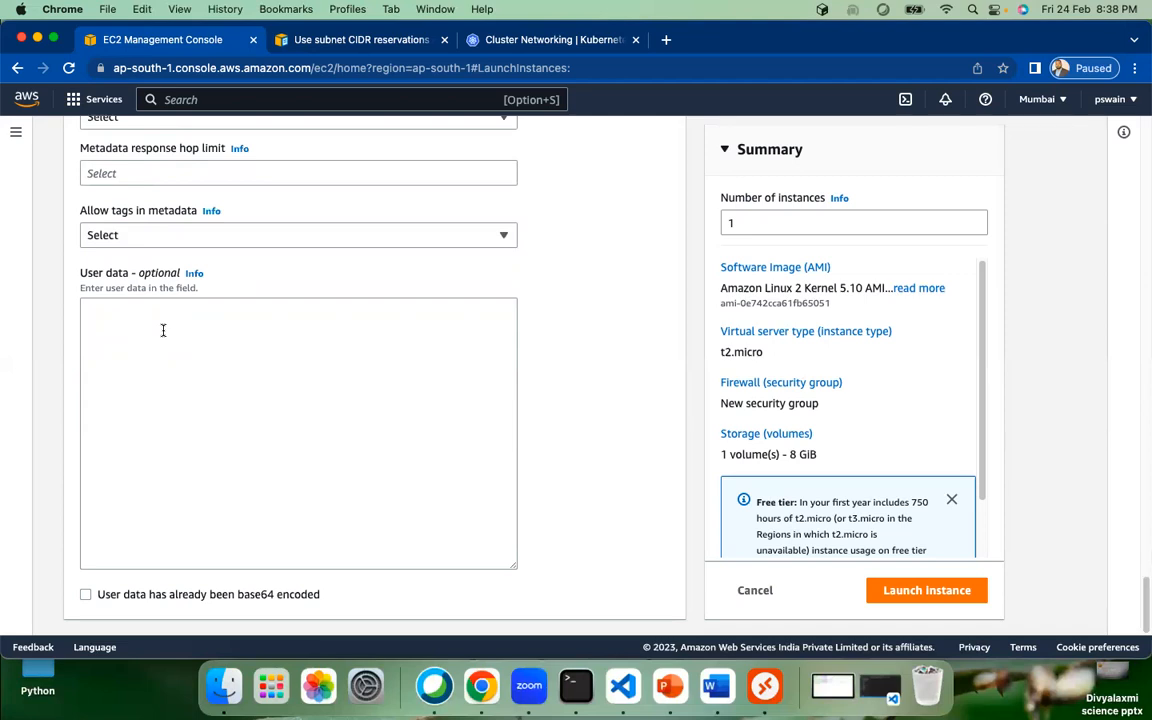
Step: Type #!/bin/bash as the first User data line, fixing the typo, and start line two
click(165, 332)
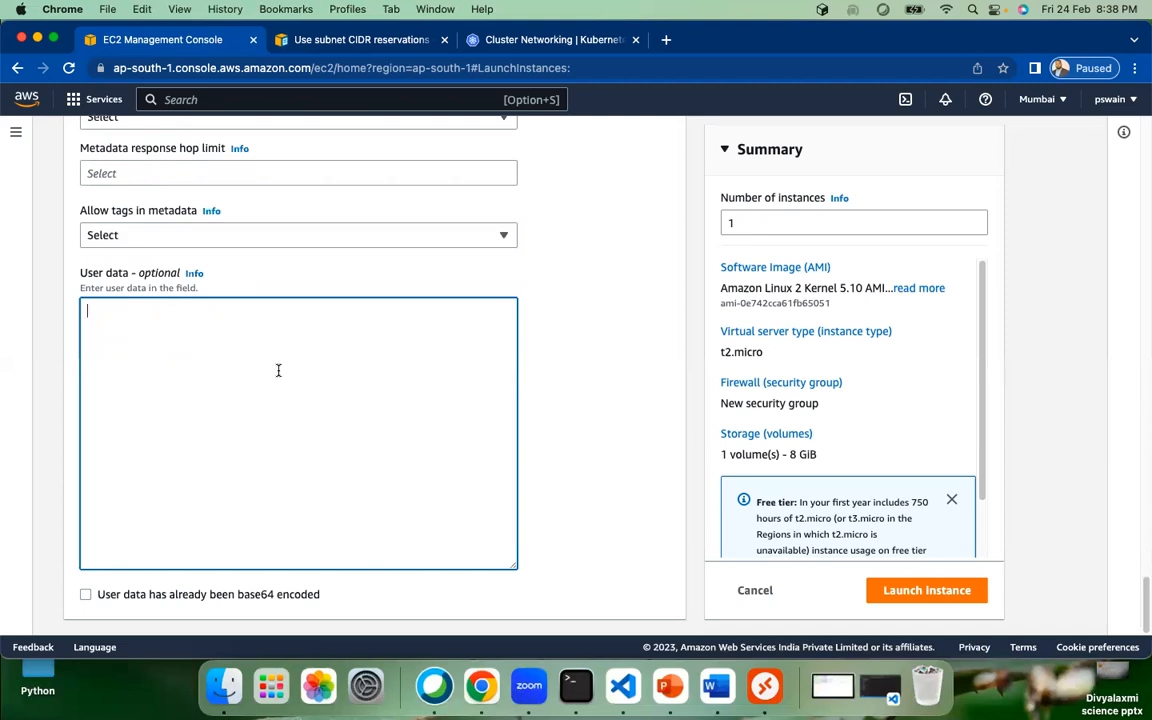
text(#!/bin)
key(BackSpace)
text(/bash)
key(Left)
key(Left)
key(Left)
key(Left)
key(Left)
text(n)
key(Return)
Step: Highlight the #!/bin/bash line twice to point it out, returning the caret to line two
drag(165, 311, 46, 313)
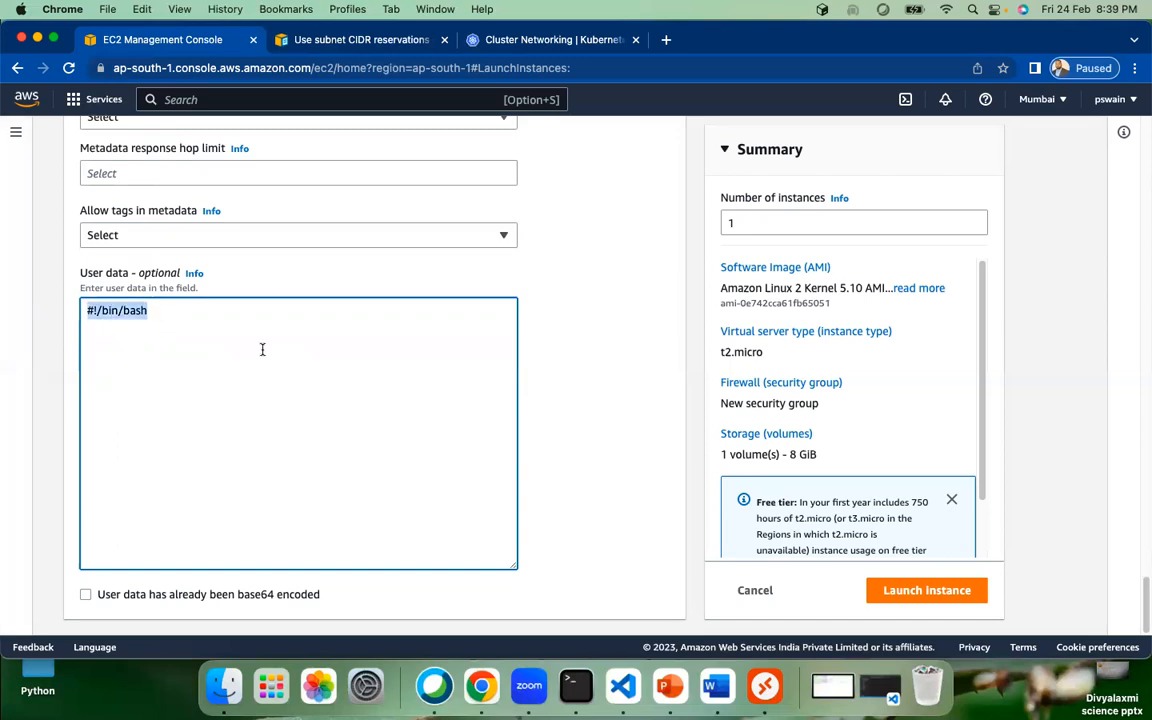
click(167, 324)
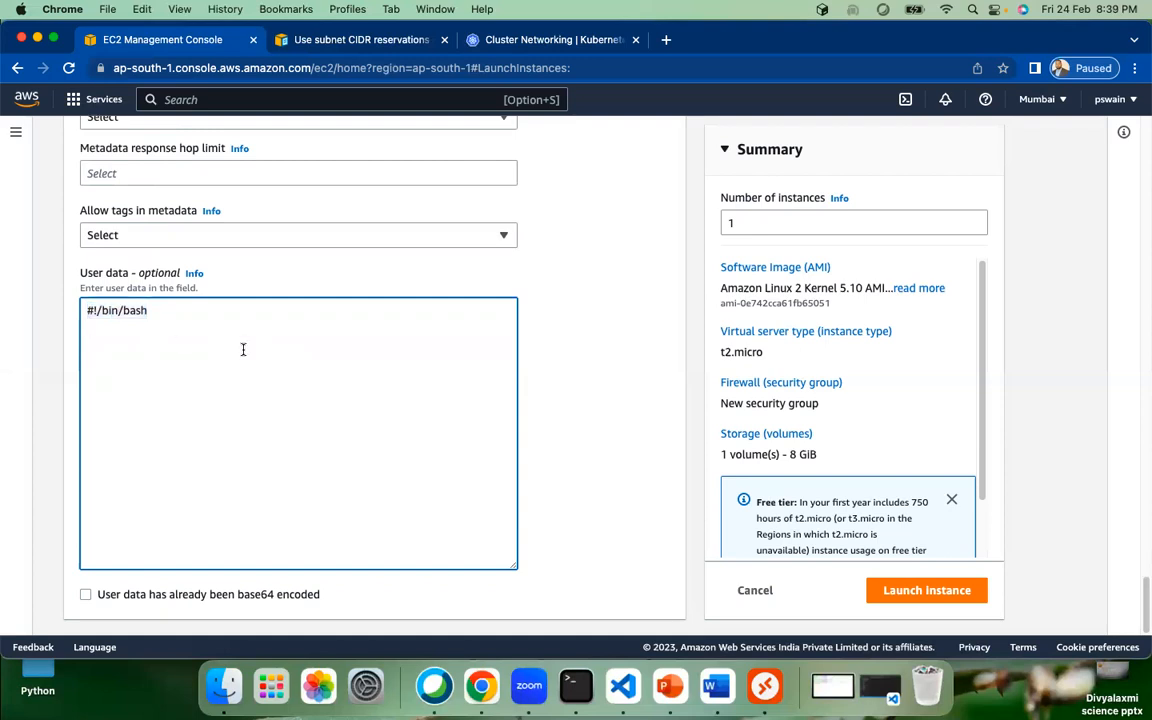
drag(152, 314, 63, 315)
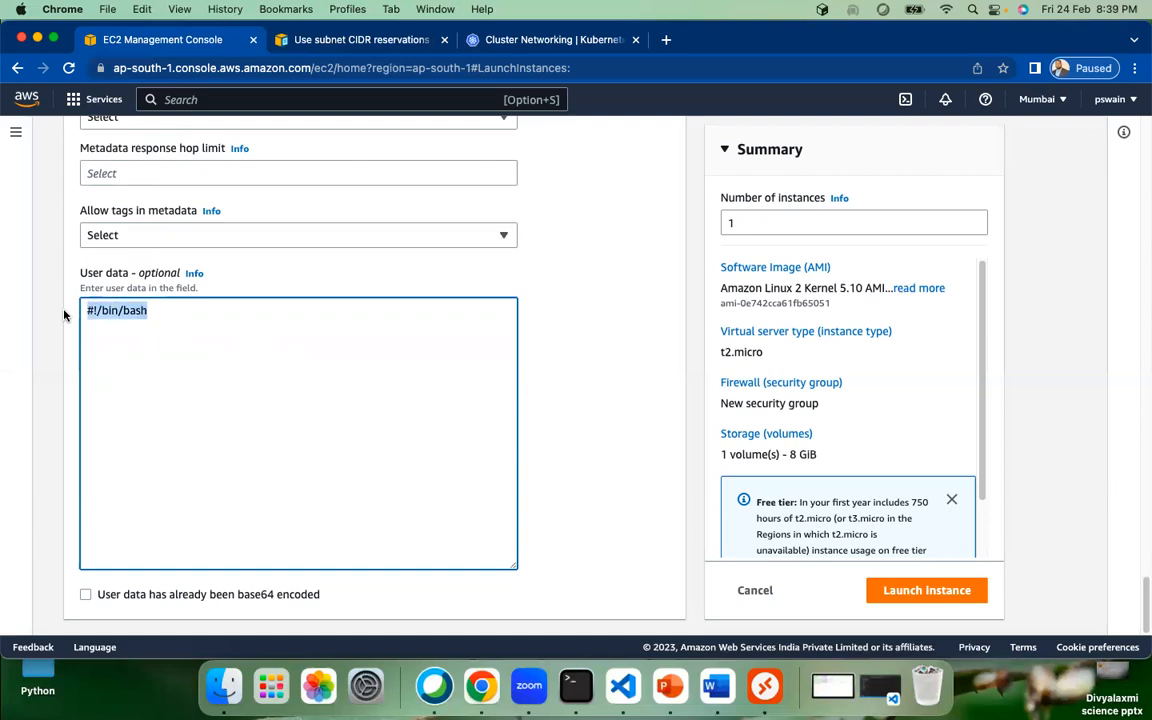
click(134, 321)
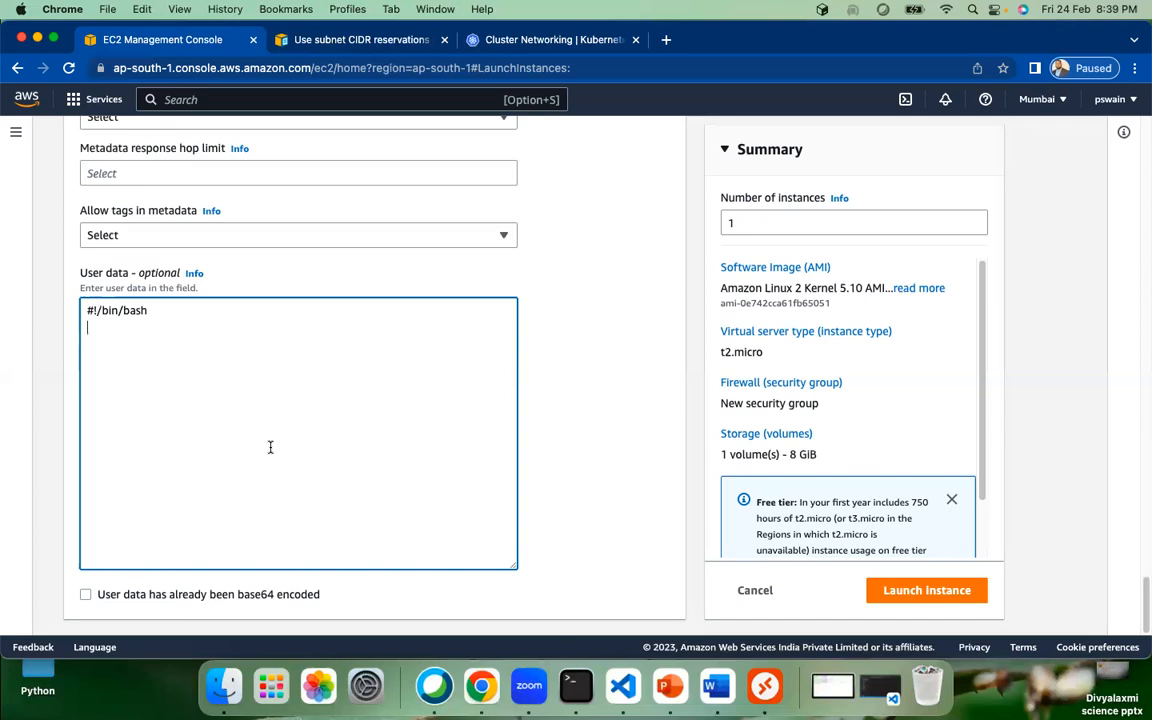
Step: Add the lines yum update -y, yum install httpd -y and systemctl start httpd
text(yum update)
key(BackSpace)
text(e -y)
key(Return)
text(yum instal)
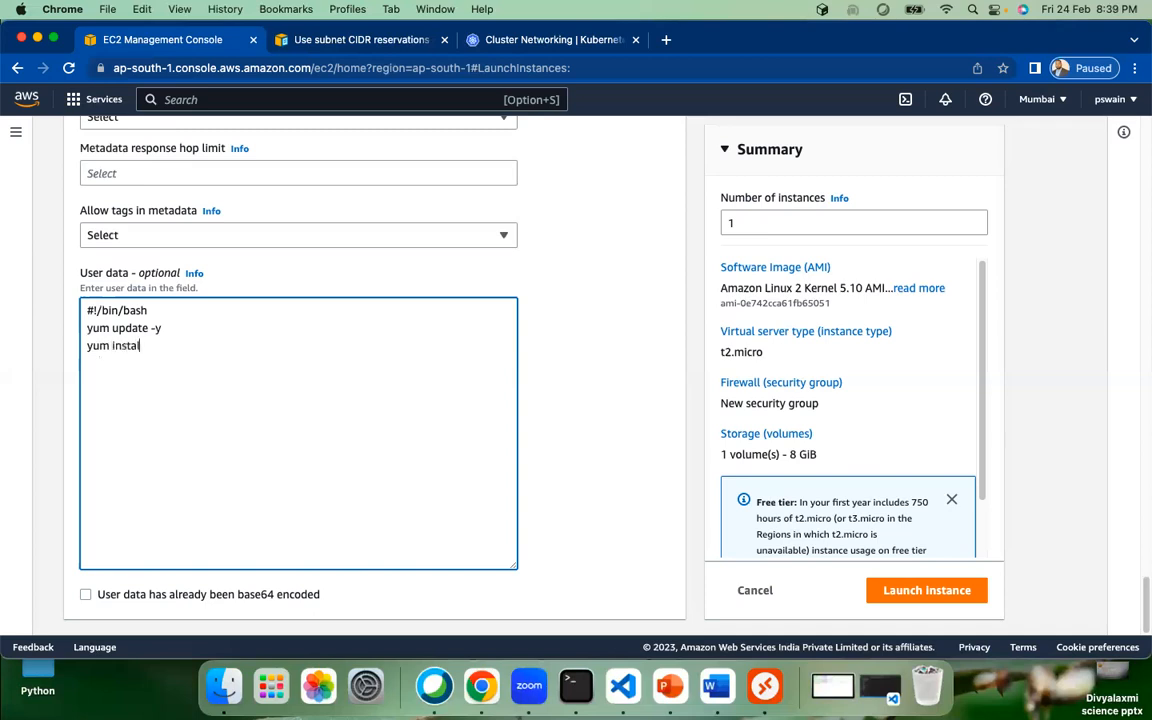
text(l httpd -y)
key(Return)
text(systemctlsta)
key(BackSpace)
key(BackSpace)
key(BackSpace)
text(start)
key(BackSpace)
key(BackSpace)
key(BackSpace)
key(BackSpace)
key(BackSpace)
text(start httpd)
key(Return)
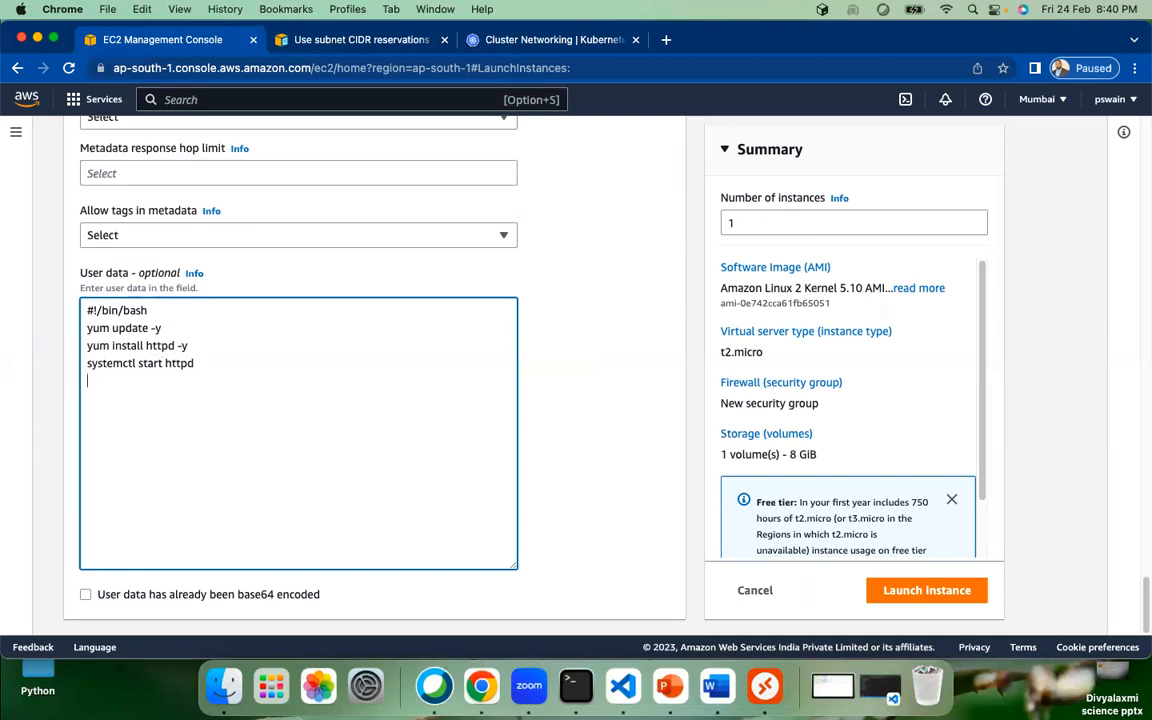
Step: Add the line echo "<html>" >> /var/www/html/index.html
text(echo "")
key(Left)
text(<html>)
text(>> index.html)
key(Left)
key(Left)
key(Left)
key(Left)
key(Left)
key(Left)
key(Left)
key(Left)
key(Left)
key(Left)
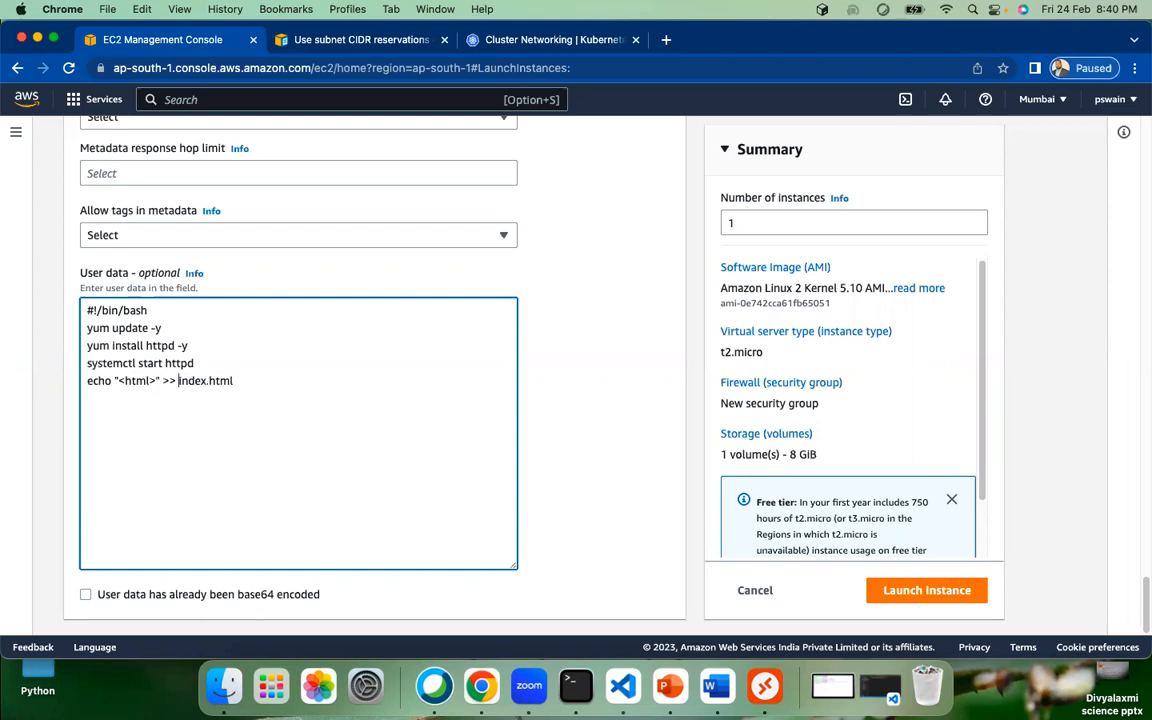
text(/var/www/html/)
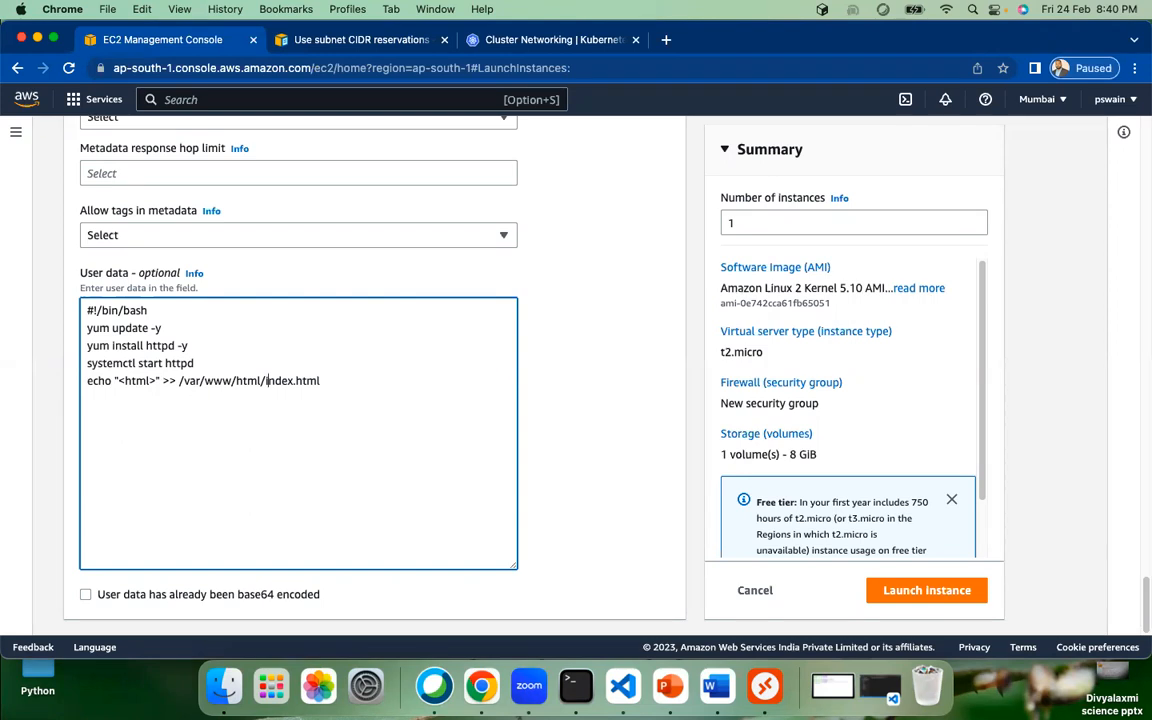
key(Right)
key(Right)
key(Right)
key(Right)
Step: Duplicate the echo <html> line below it and change the copy's tag to </html>
drag(88, 381, 259, 461)
key(super+c)
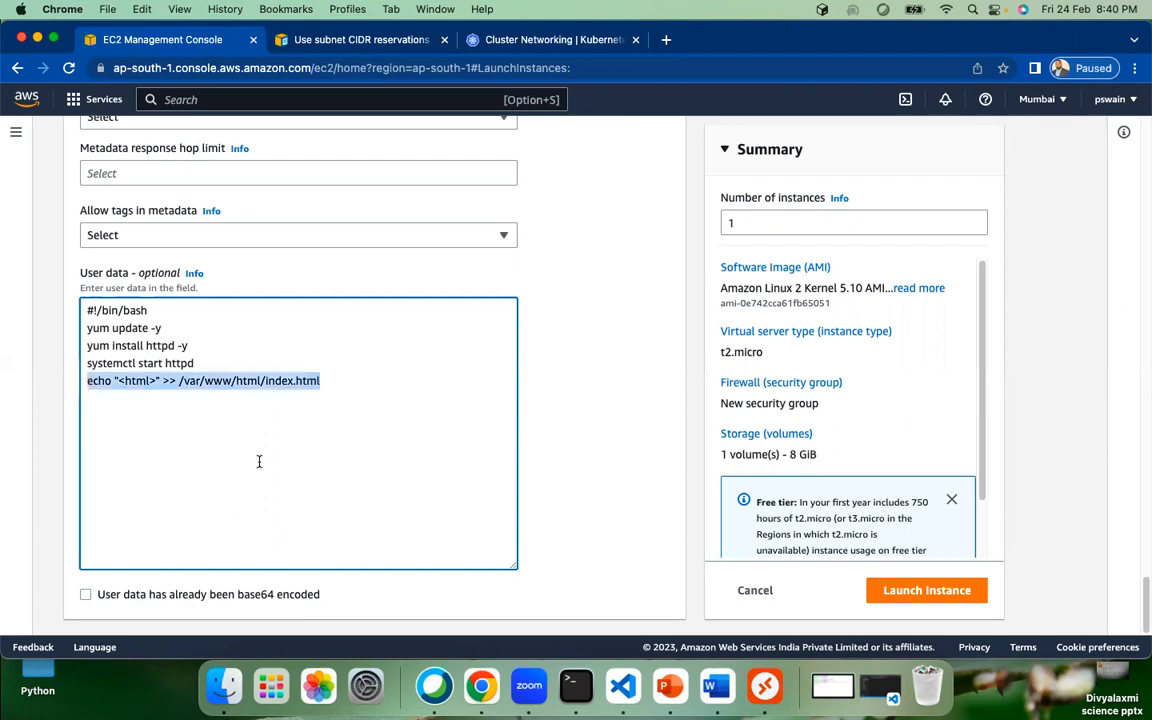
click(336, 383)
key(Return)
key(Return)
key(super+v)
key(Left)
key(Left)
key(Left)
key(Left)
key(Left)
key(Left)
key(Left)
key(Left)
key(Left)
key(Left)
key(Left)
key(Left)
key(Left)
key(Left)
key(Left)
key(Left)
key(Left)
key(Left)
key(Left)
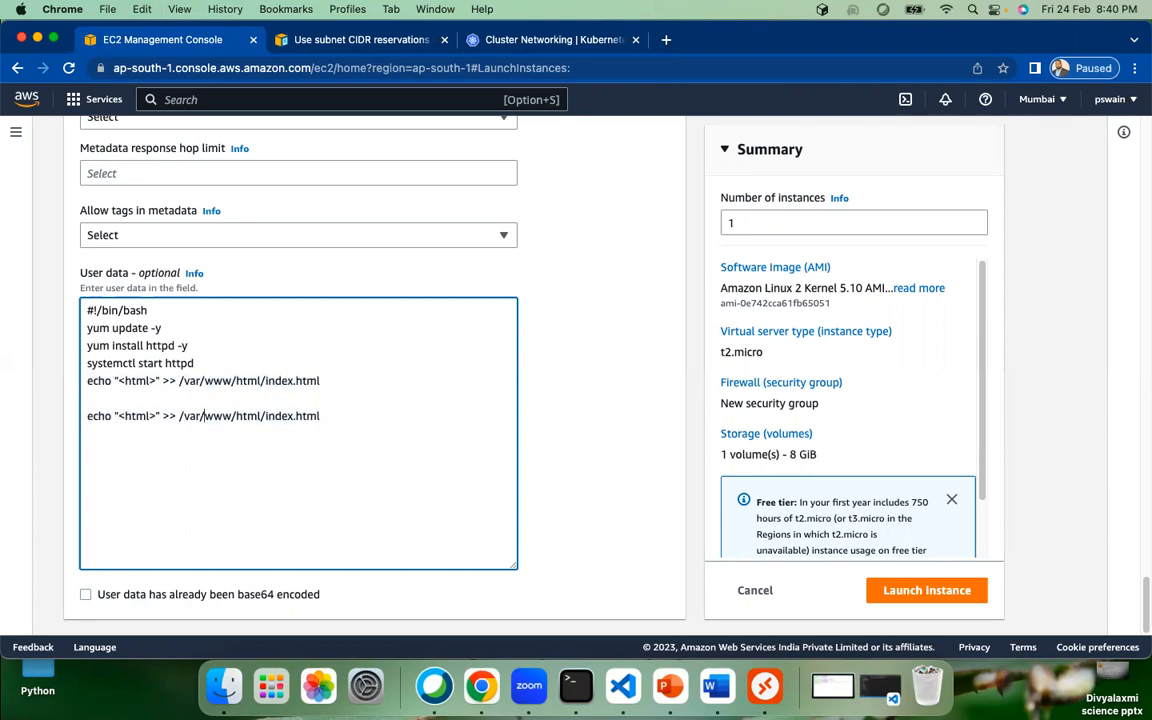
key(Left)
key(Left)
key(Left)
key(Left)
key(Left)
key(Left)
key(Left)
key(Left)
key(Left)
text(/)
Step: Insert an echo "<center>" line between the two echo lines
key(Up)
text(echo)
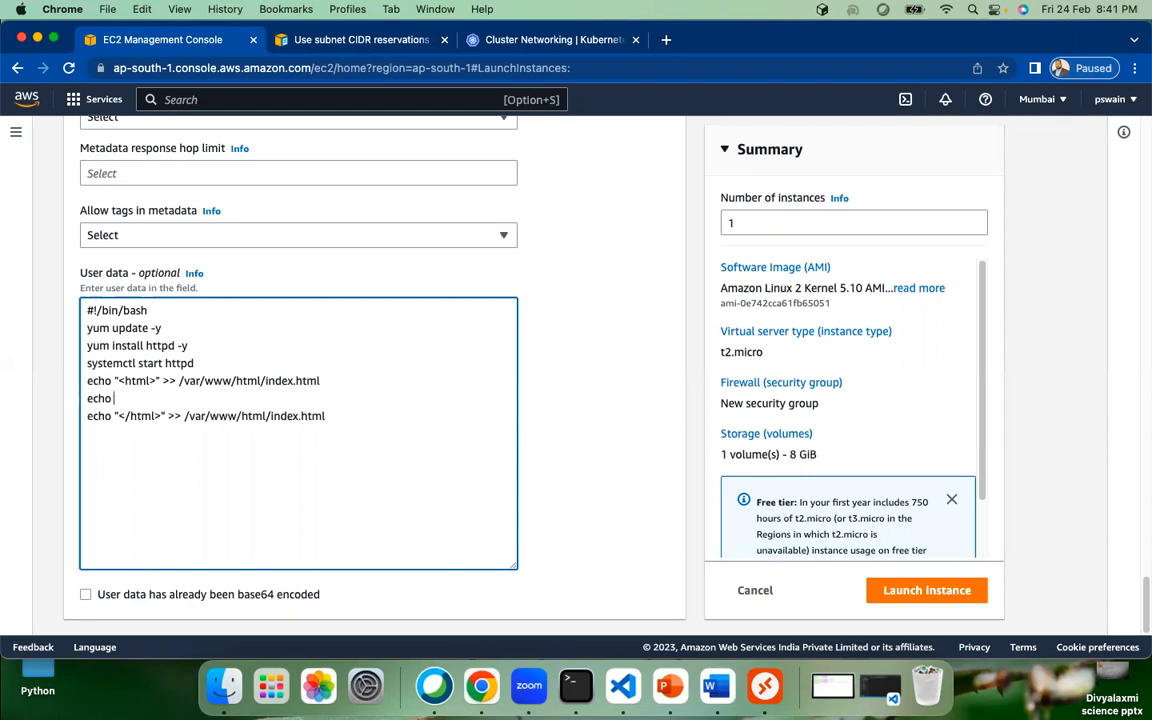
text("<center)
text(>")
key(Return)
Step: Add an echo "</center>" line and begin the echo "</h1>Hello Bootstrap Script! </h1>" heading line above it
text(echo )
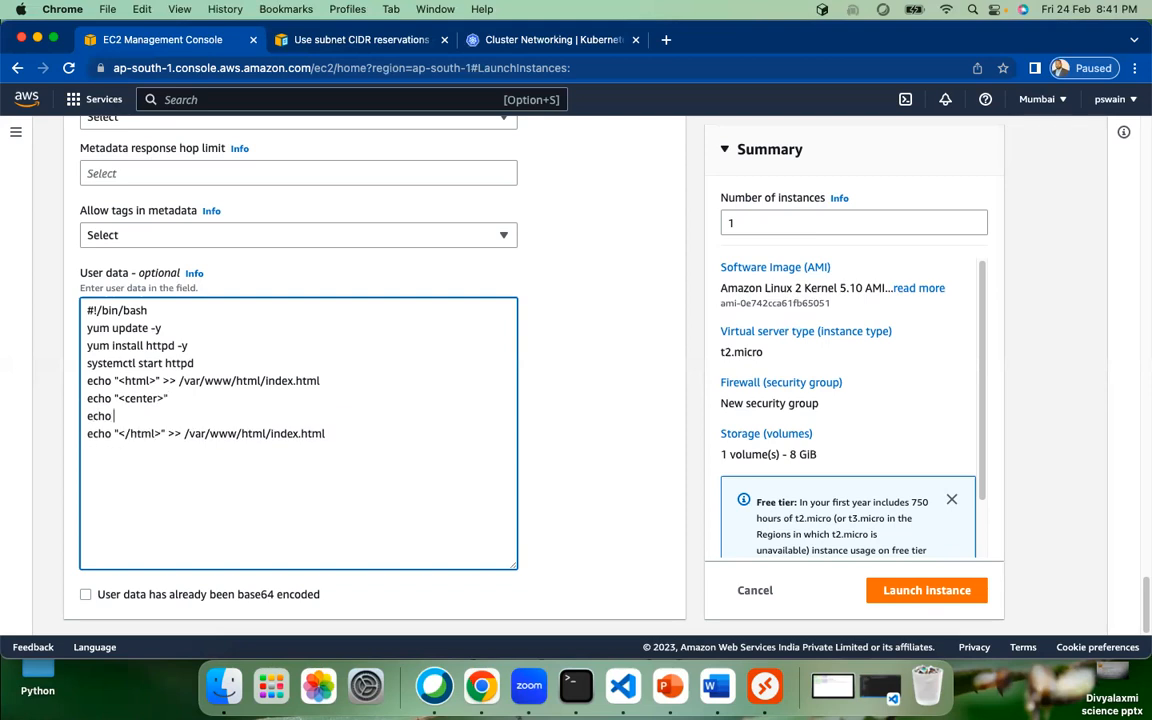
text(",/)
text(center")
key(Left)
text(>)
key(Left)
key(Left)
key(Left)
key(Left)
key(Left)
key(Left)
key(Left)
key(Left)
key(BackSpace)
text(<)
key(Right)
key(Right)
key(Right)
key(Right)
key(Right)
key(Right)
key(Right)
key(Right)
key(Right)
key(Up)
key(Return)
text(echo )
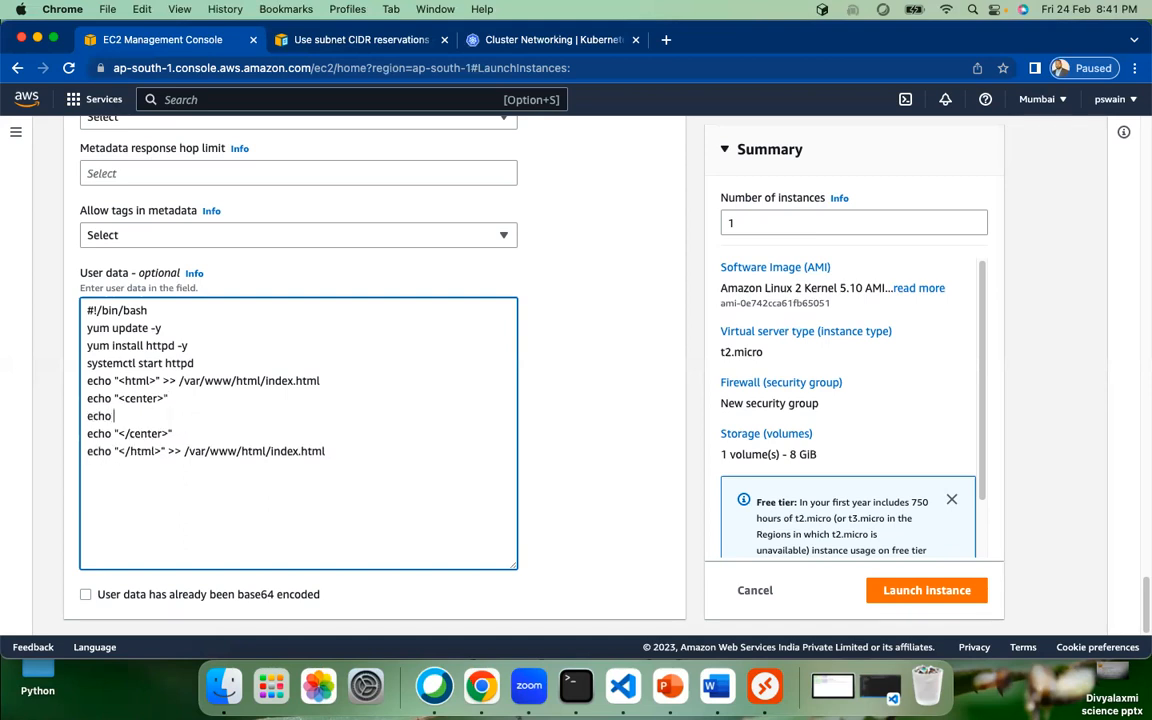
text(")
text(</)
text(h1)
text(>Hello)
text( Boot)
text(strap Sc)
text(ript)
text(!)
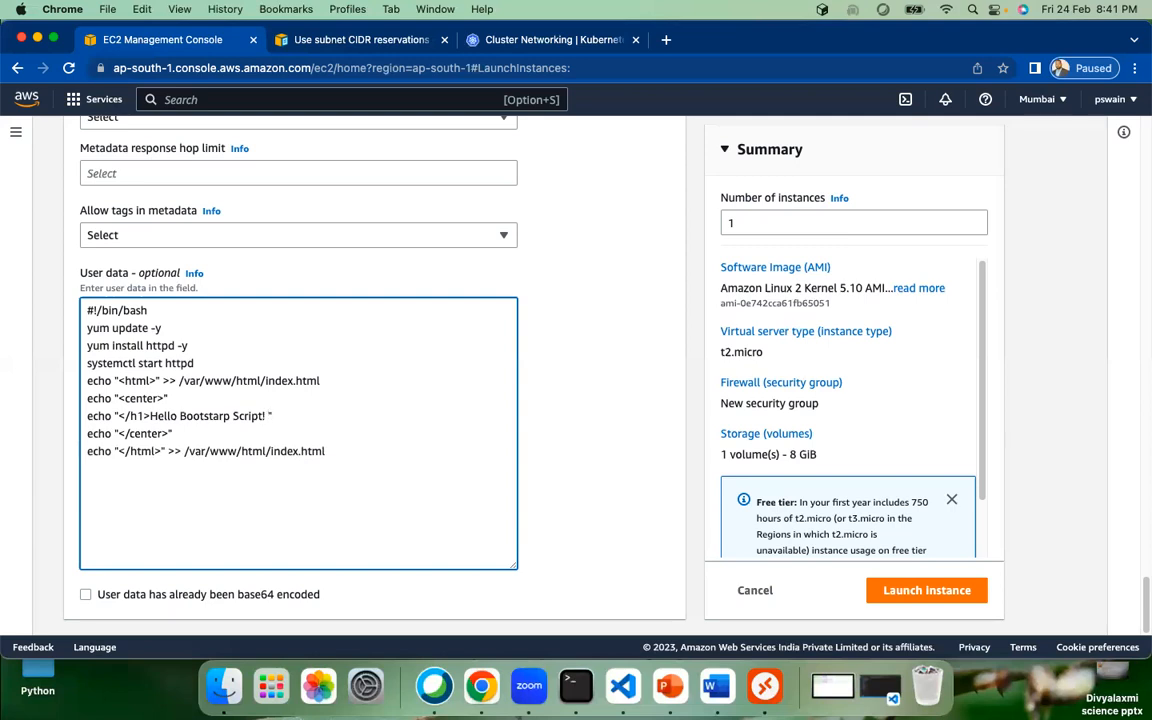
text( </h1>)
Step: Append the >> /var/www/html/index.html redirect to the <center> and </center> echo lines
click(321, 381)
drag(321, 381, 163, 378)
key(super+c)
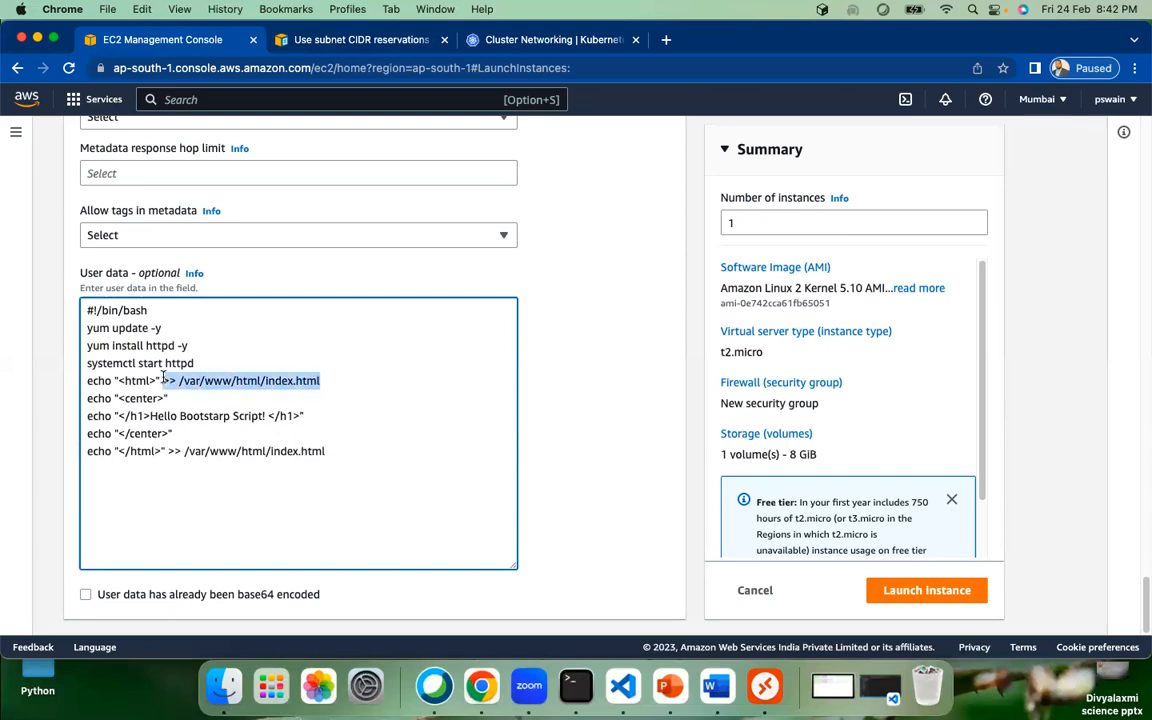
click(254, 397)
key(super+v)
click(320, 415)
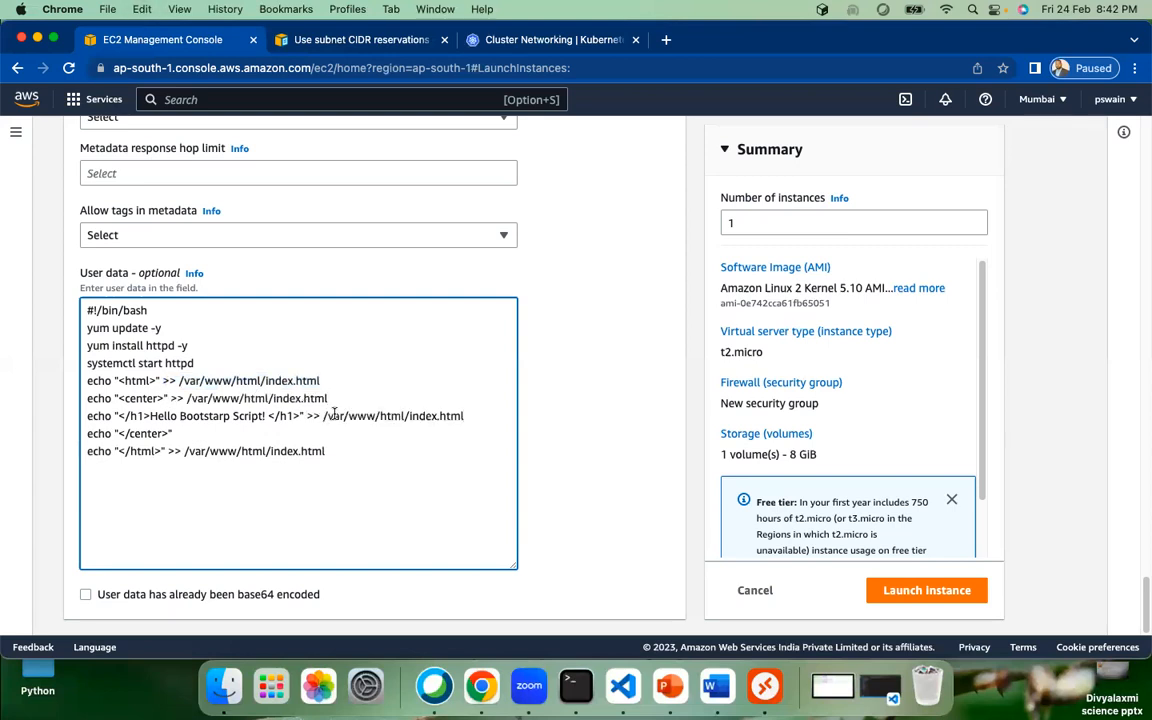
key(Down)
key(super+v)
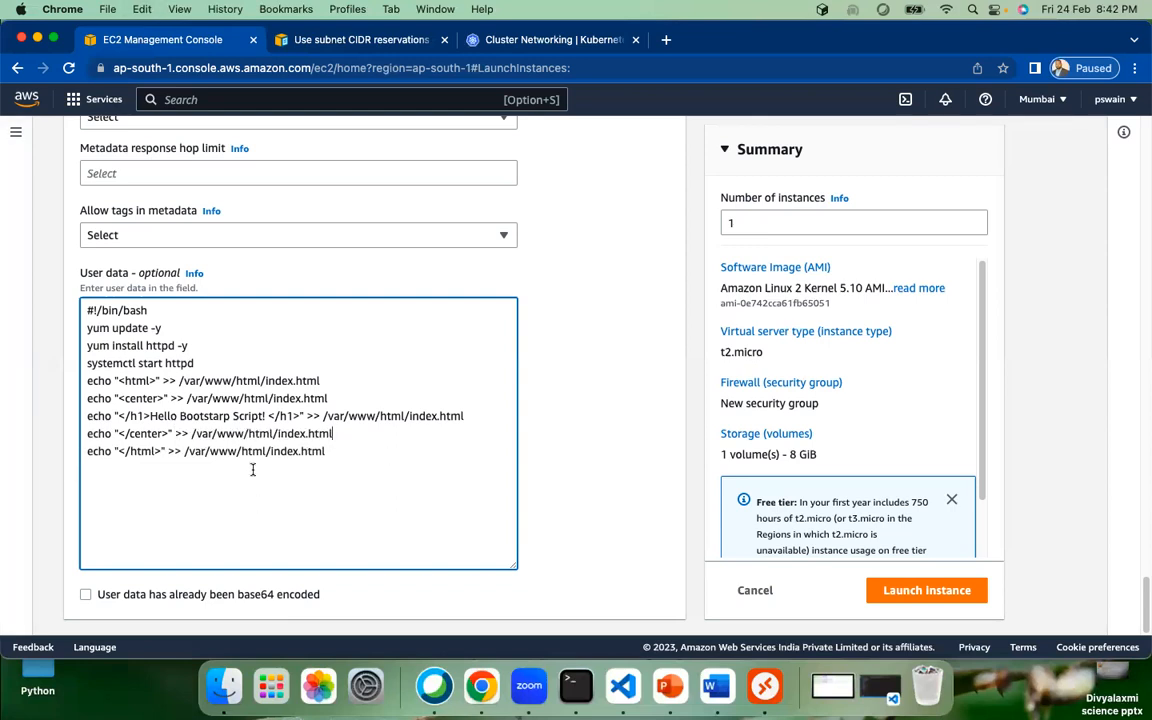
Step: Select the whole script and the web-page commands to review them
drag(326, 452, 59, 321)
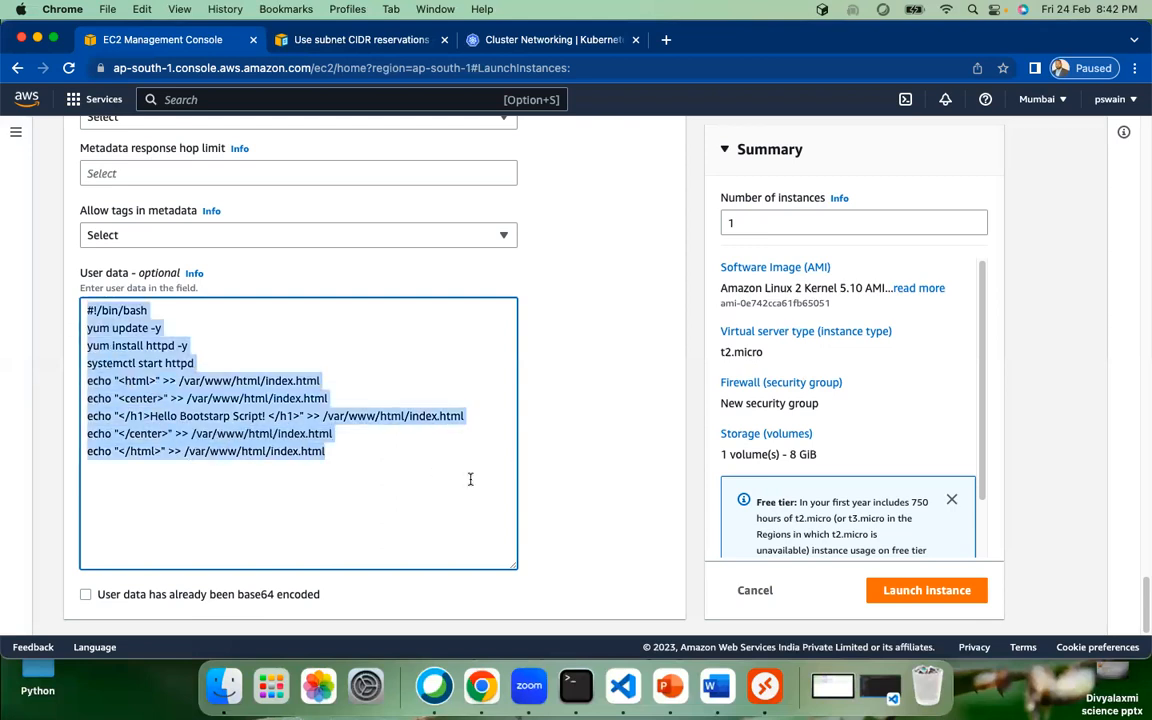
click(400, 479)
drag(340, 451, 64, 301)
Step: Highlight the yum update -y and yum install httpd -y lines while explaining them
click(599, 550)
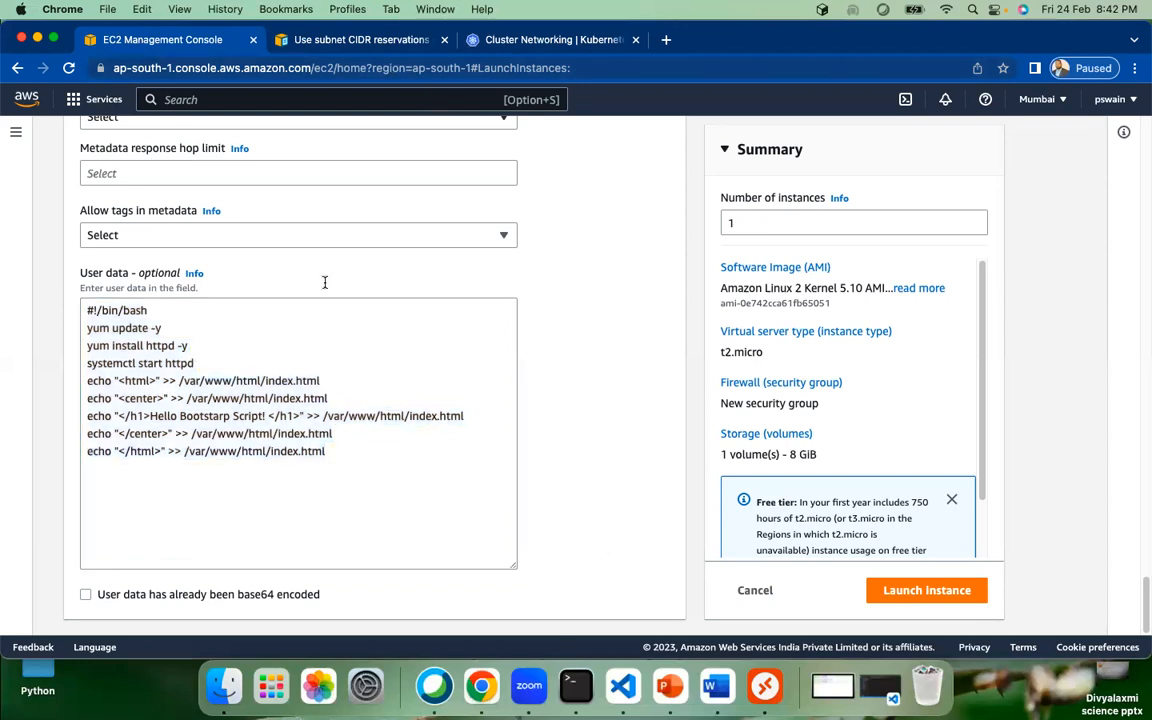
drag(333, 454, 42, 309)
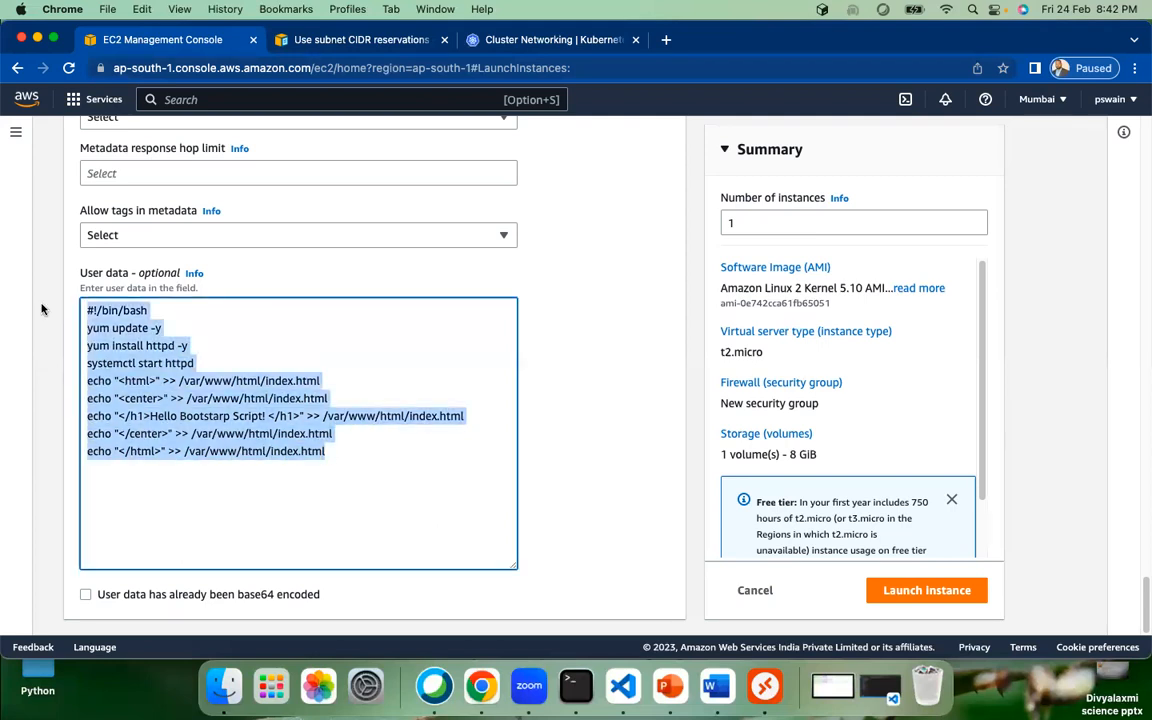
click(256, 342)
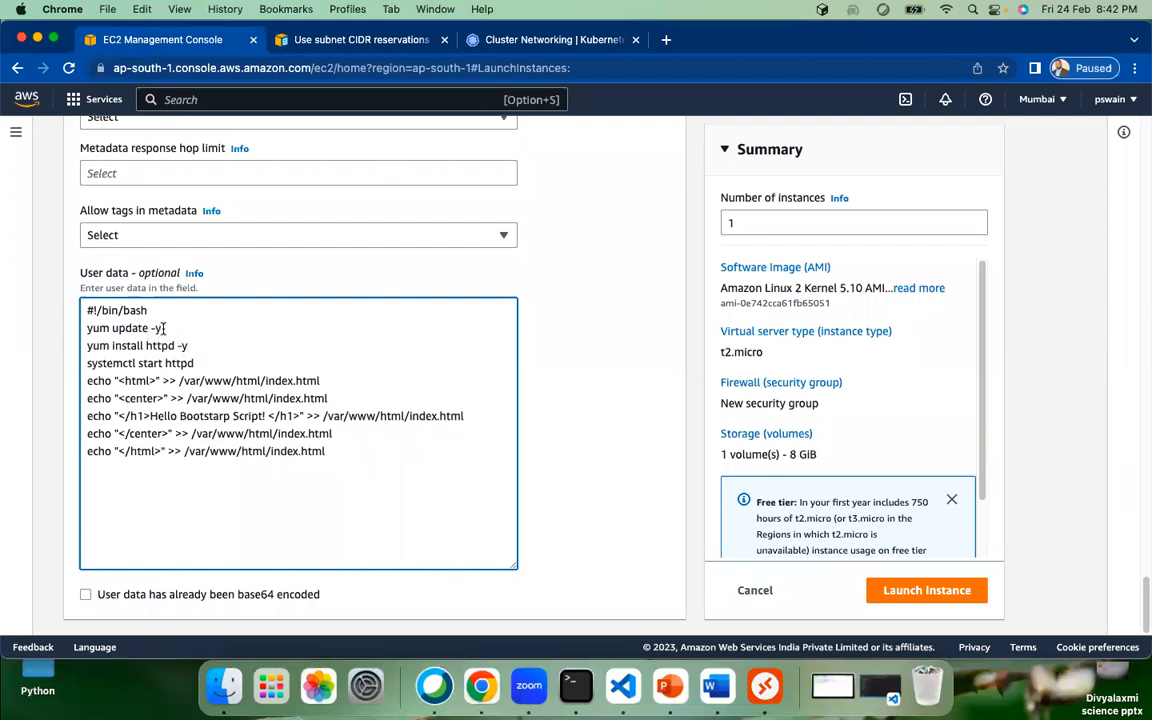
double_click(97, 327)
click(104, 330)
click(85, 328)
click(173, 328)
drag(173, 328, 93, 328)
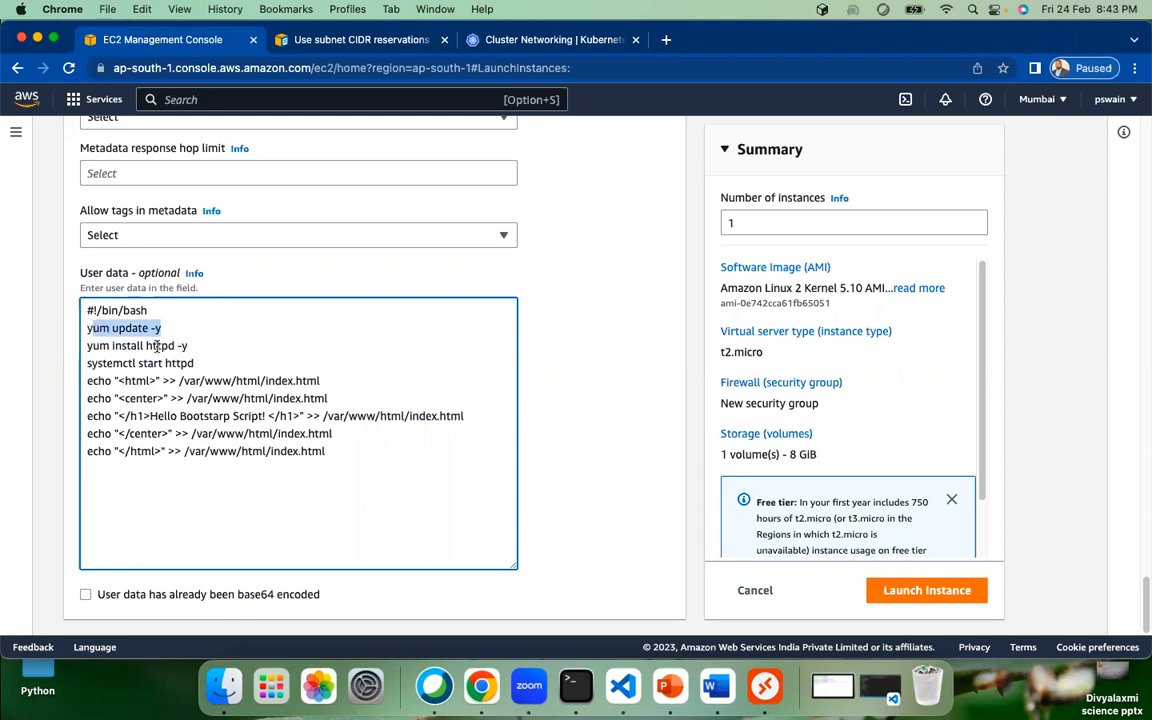
click(157, 345)
double_click(157, 345)
triple_click(157, 345)
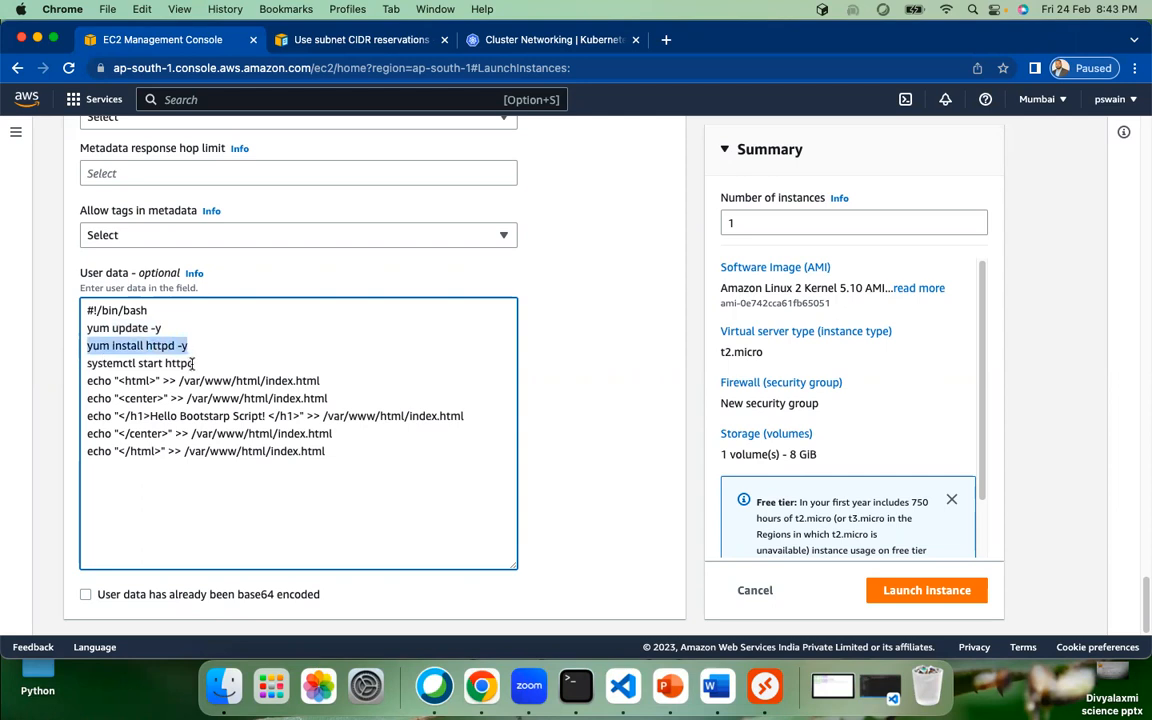
Step: Highlight systemctl start httpd, the >> operator and the /var/www/html/index.html target to explain them
drag(193, 363, 210, 451)
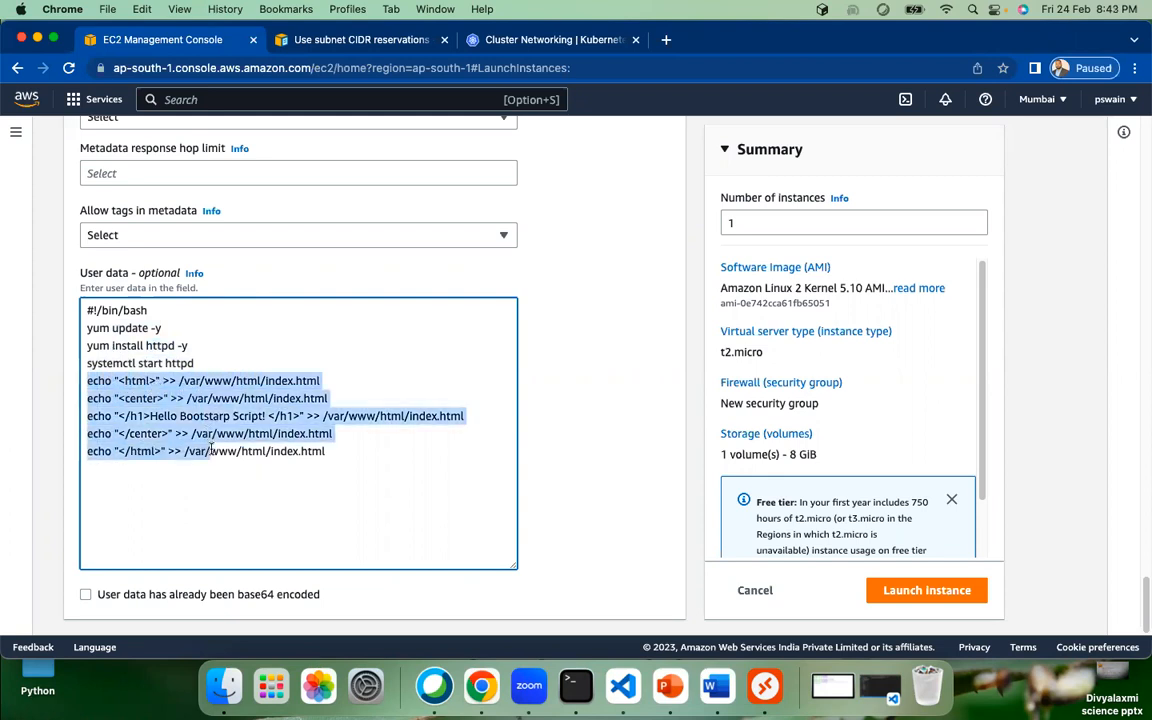
click(160, 381)
drag(162, 381, 177, 381)
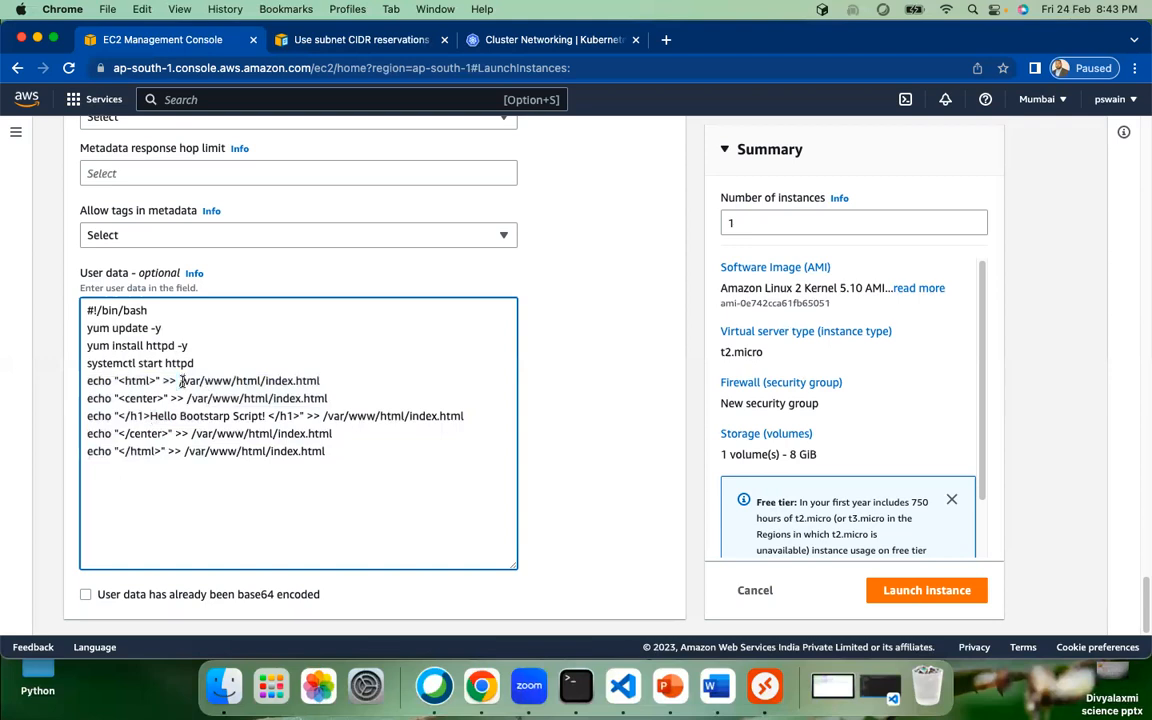
drag(179, 381, 326, 383)
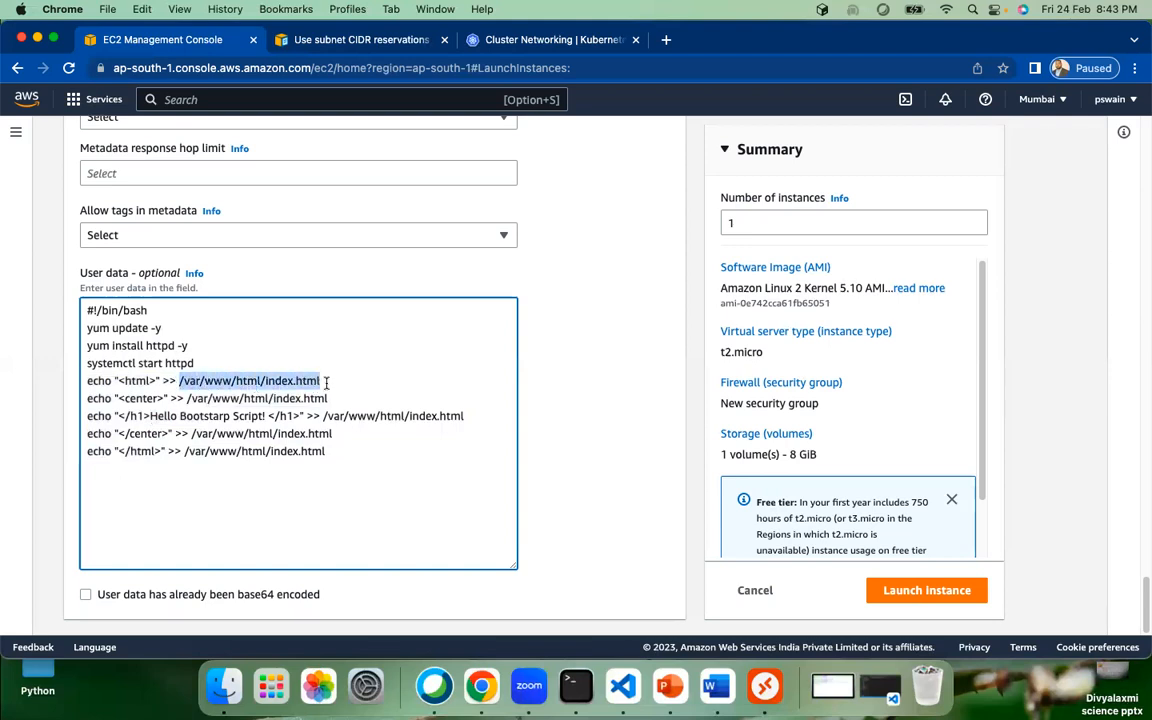
click(190, 381)
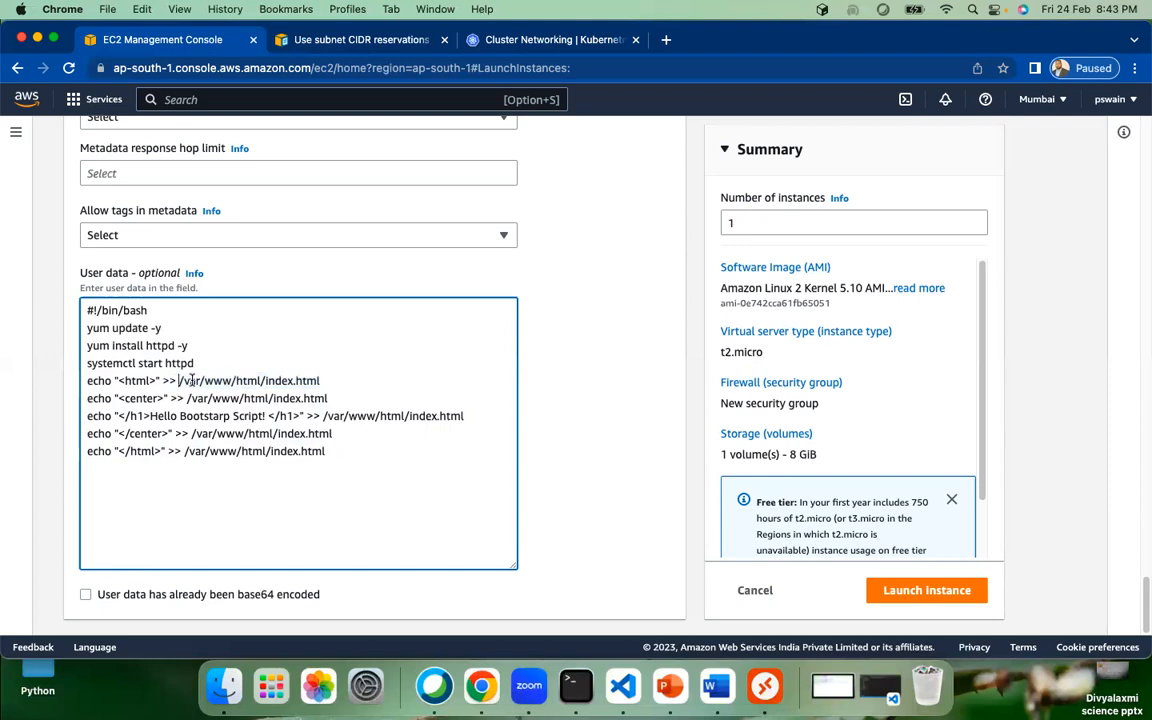
drag(179, 381, 271, 385)
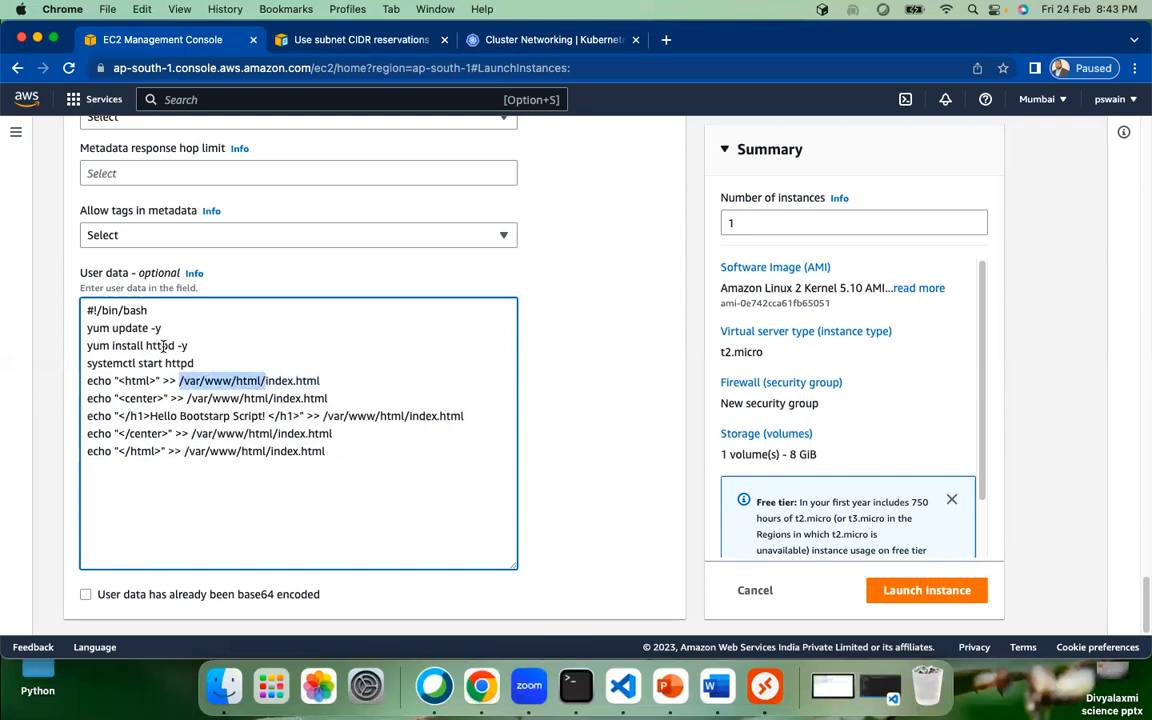
click(177, 380)
drag(177, 380, 266, 380)
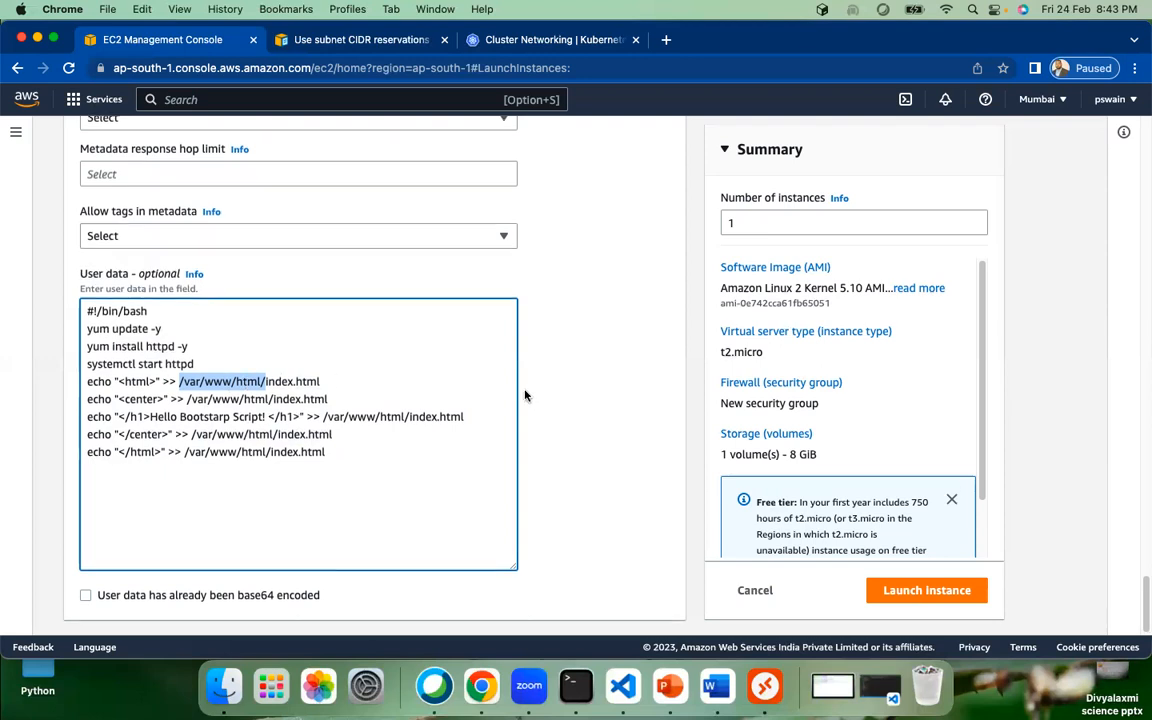
scroll(547, 402, up, 3)
scroll(533, 399, down, 3)
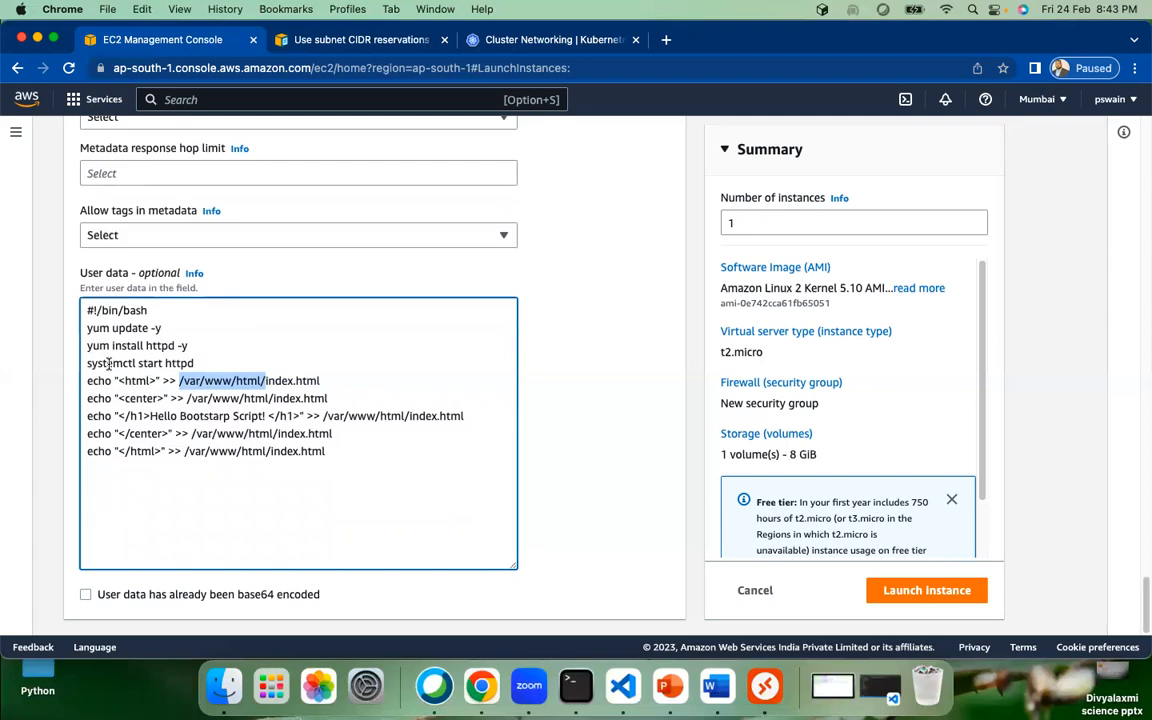
double_click(108, 363)
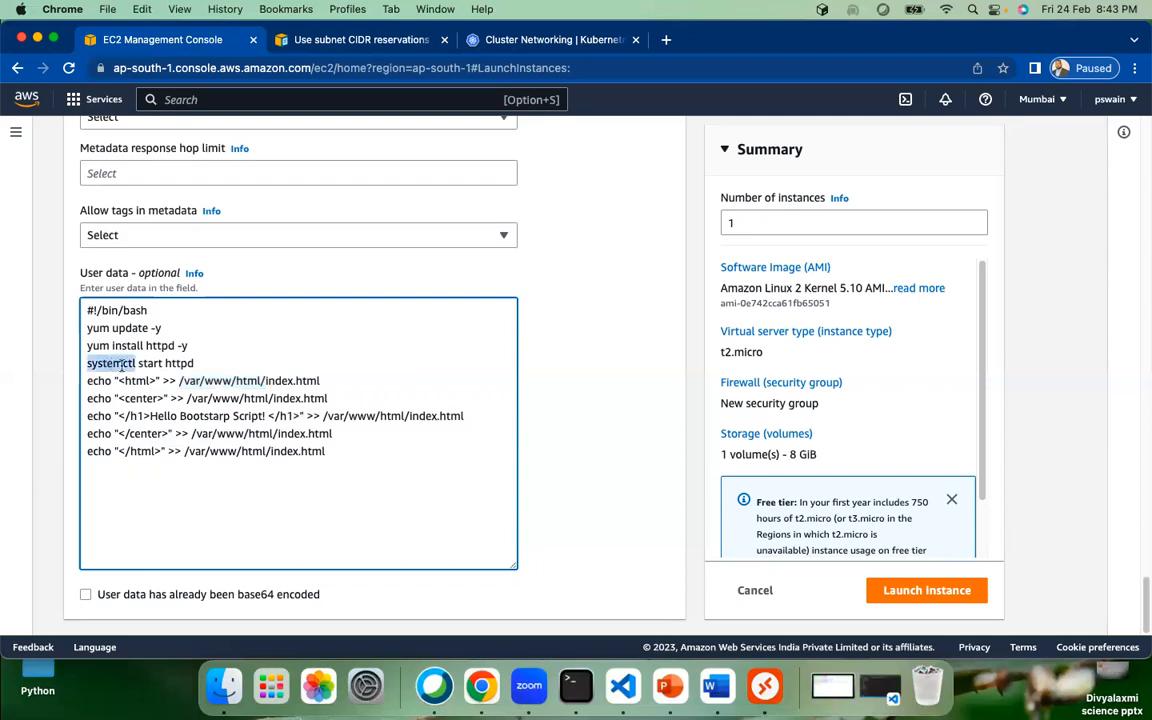
double_click(150, 363)
double_click(179, 363)
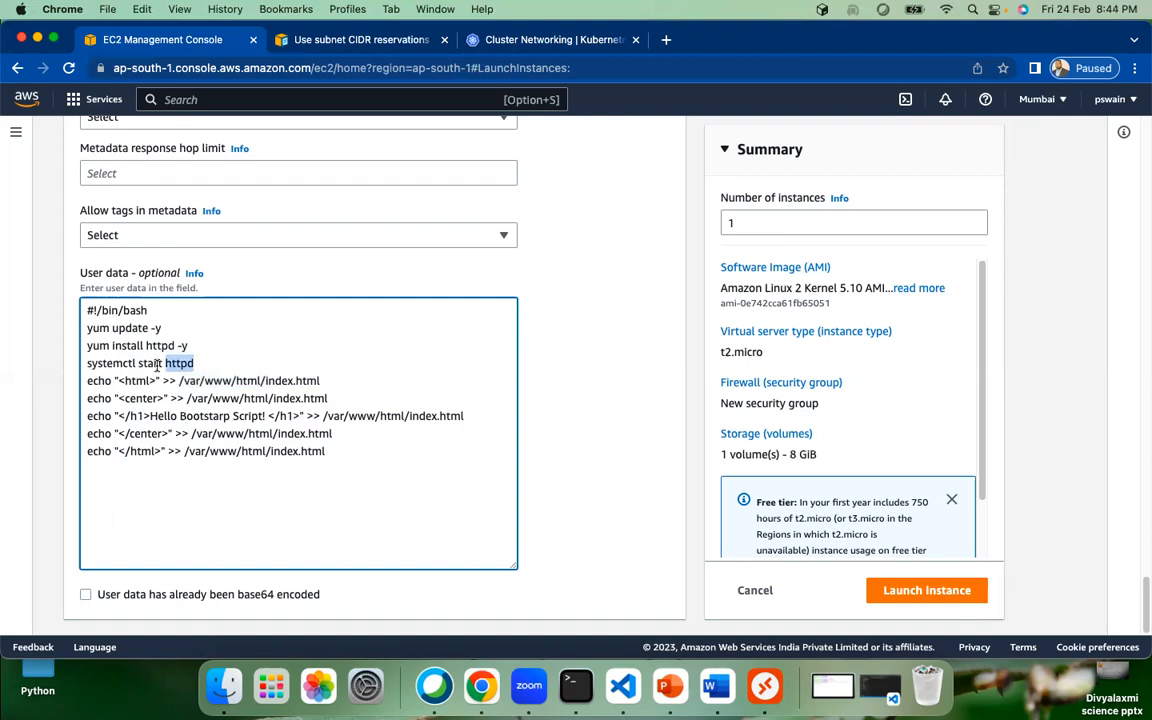
click(178, 363)
double_click(115, 362)
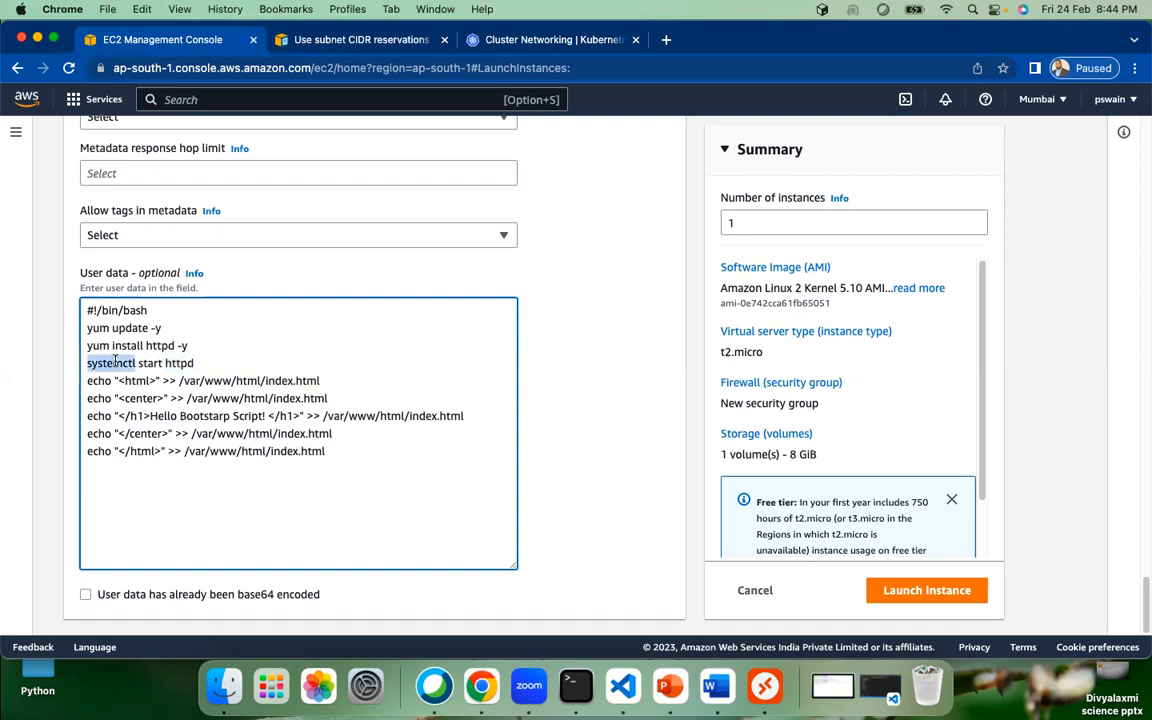
double_click(179, 364)
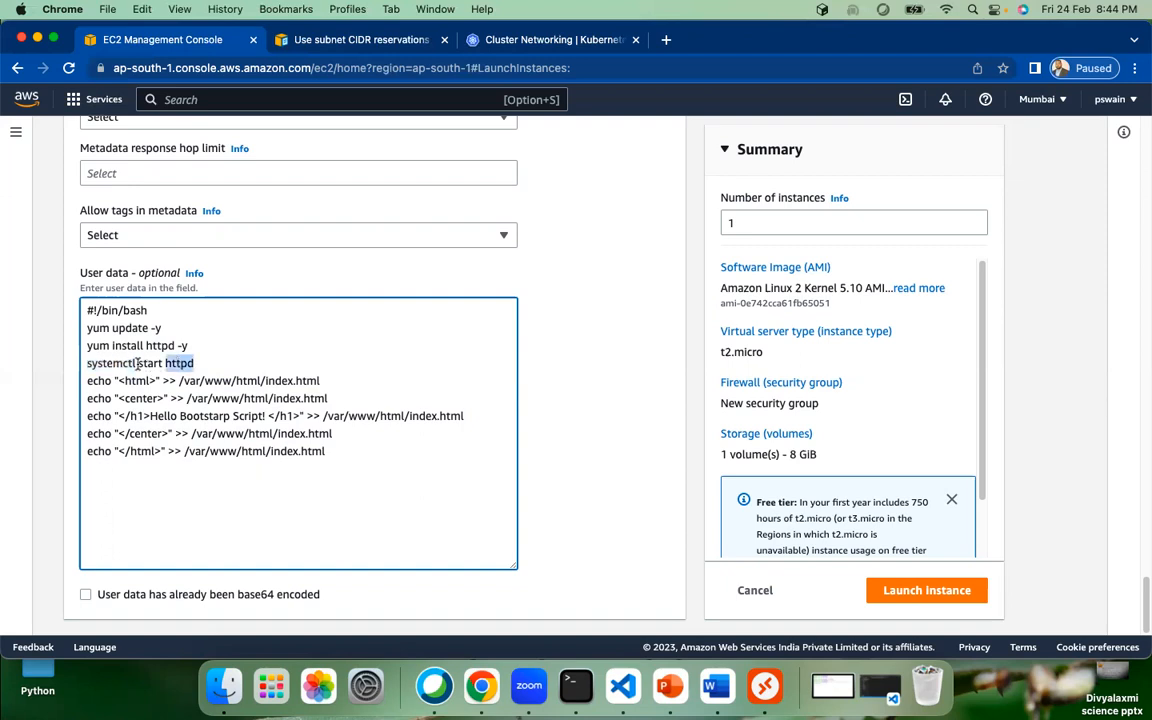
Step: Prefix the yum update, yum install and systemctl start lines with sudo, then highlight the shebang
click(88, 330)
text(sudo)
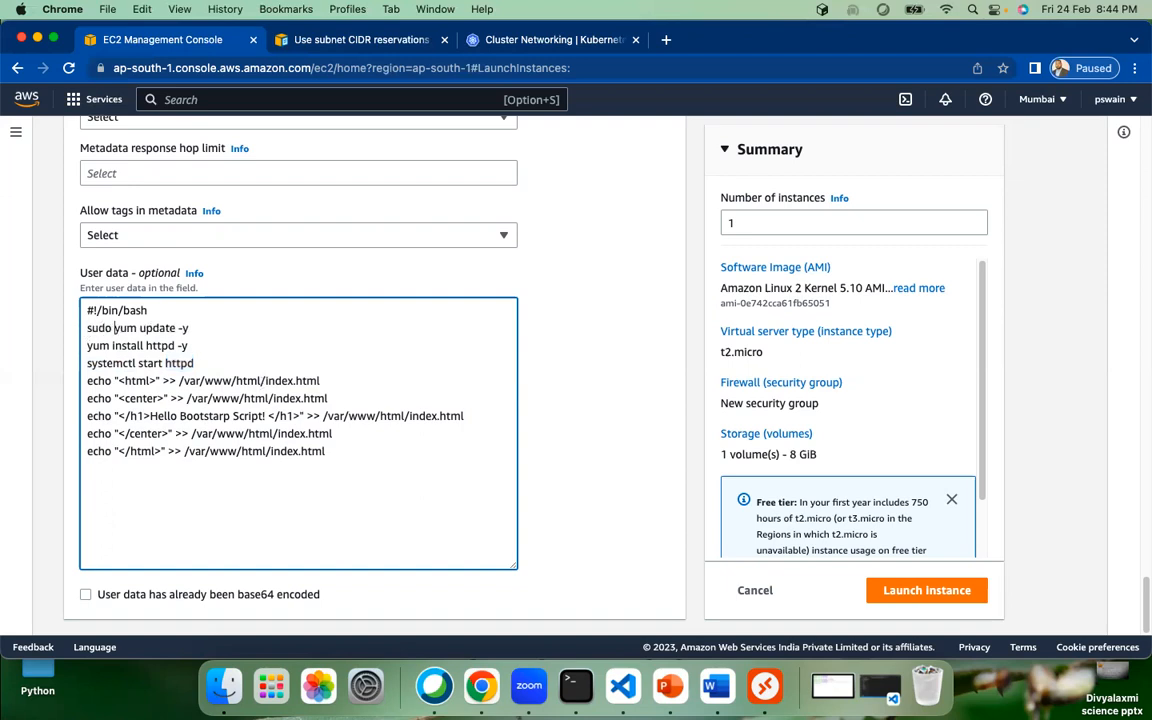
click(87, 345)
text(sudo)
click(98, 363)
key(Left)
key(Left)
text(sudo)
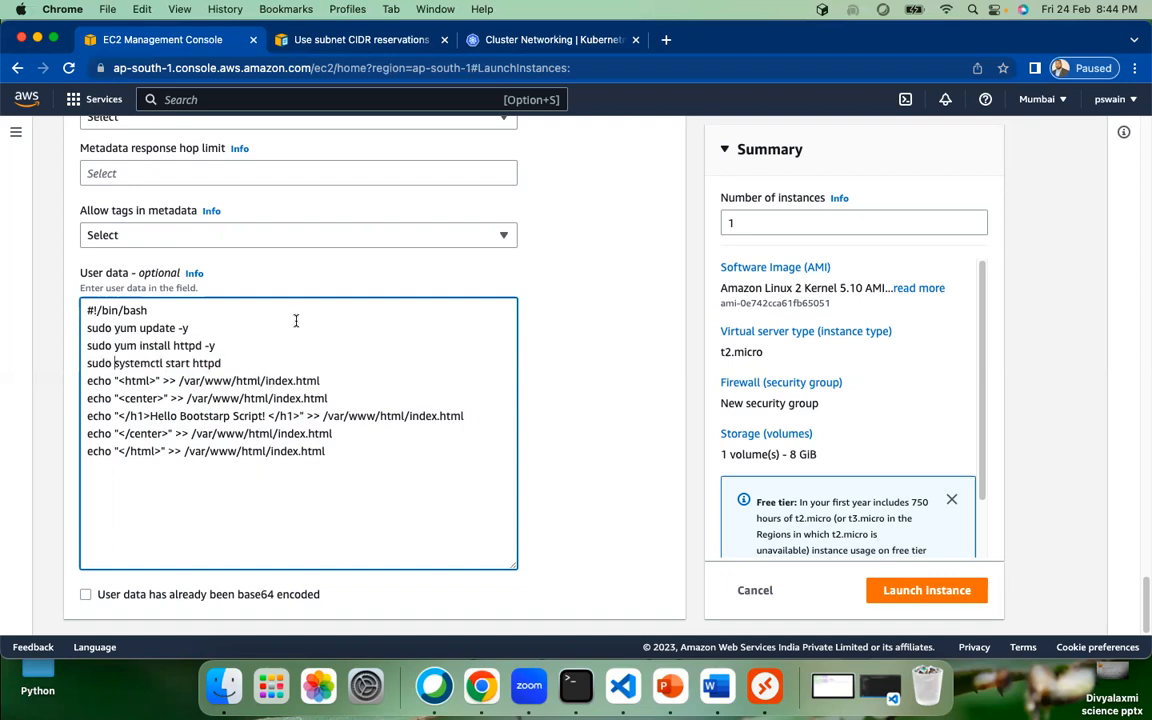
click(157, 312)
drag(157, 312, 83, 314)
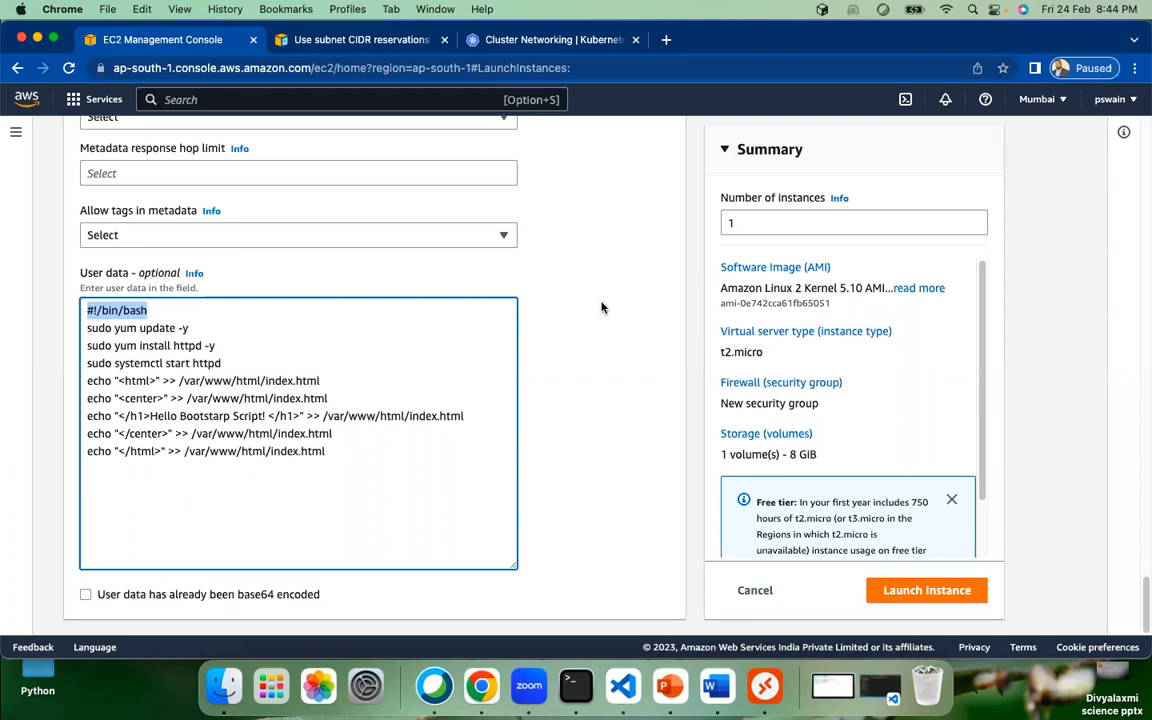
drag(339, 455, 75, 340)
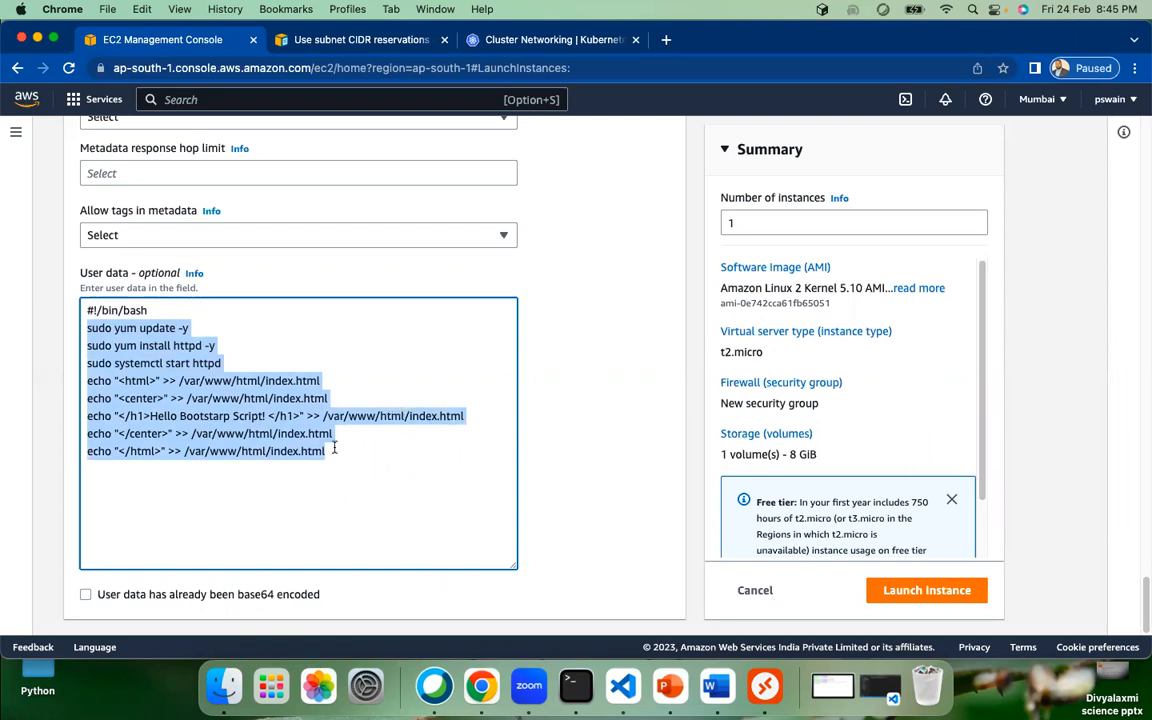
click(299, 401)
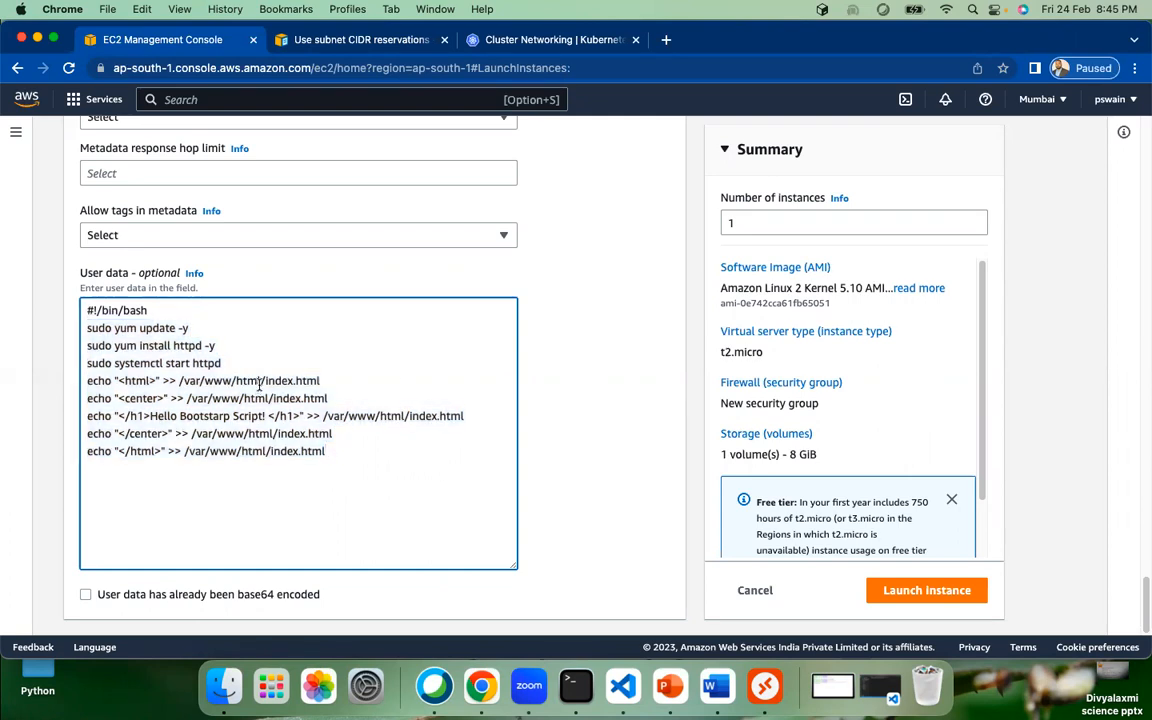
drag(149, 311, 85, 311)
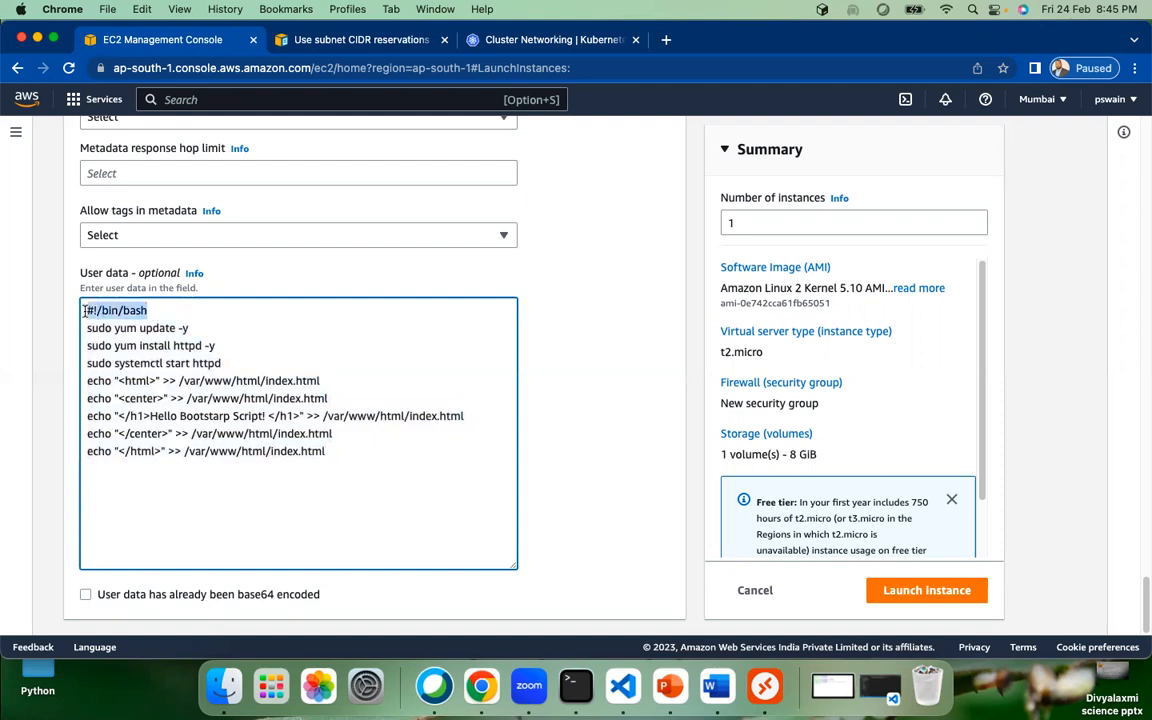
drag(325, 451, 68, 338)
click(175, 312)
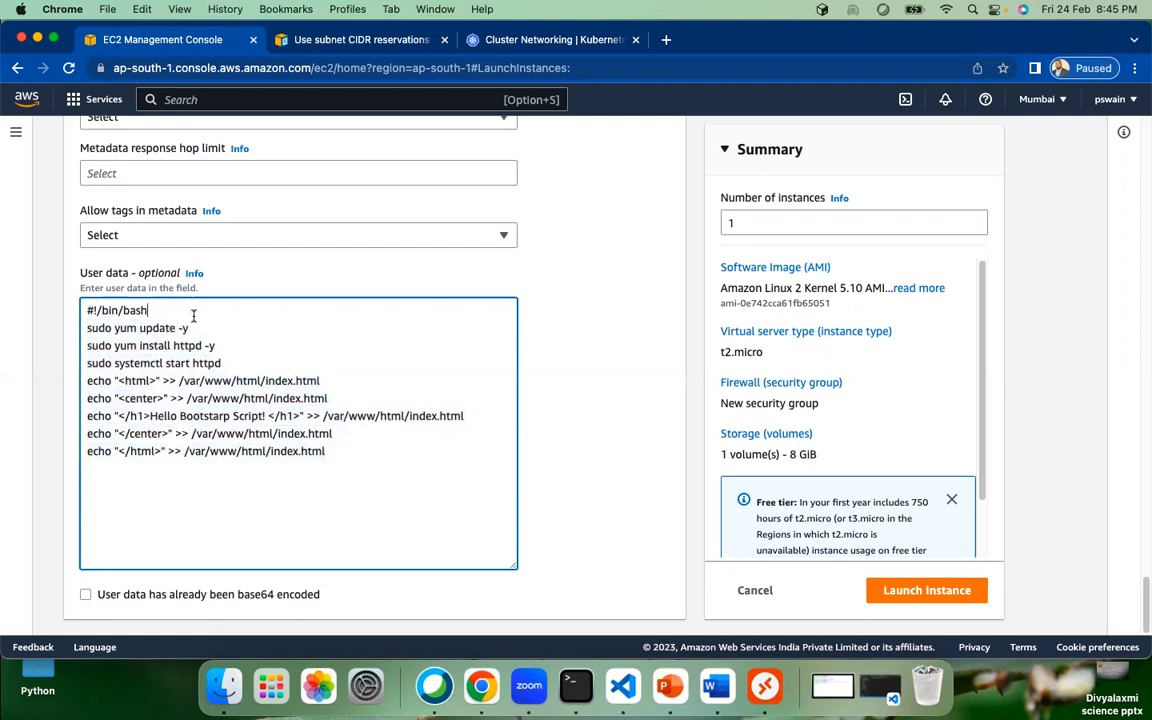
drag(165, 314, 57, 277)
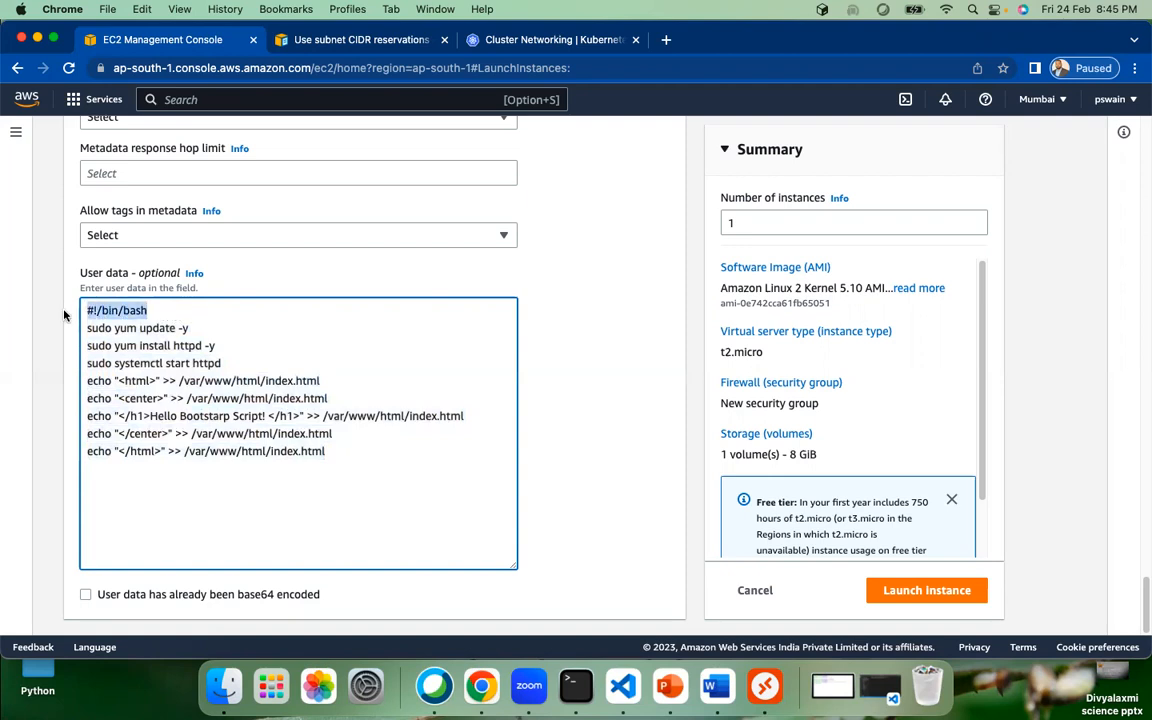
double_click(131, 311)
drag(347, 470, 84, 334)
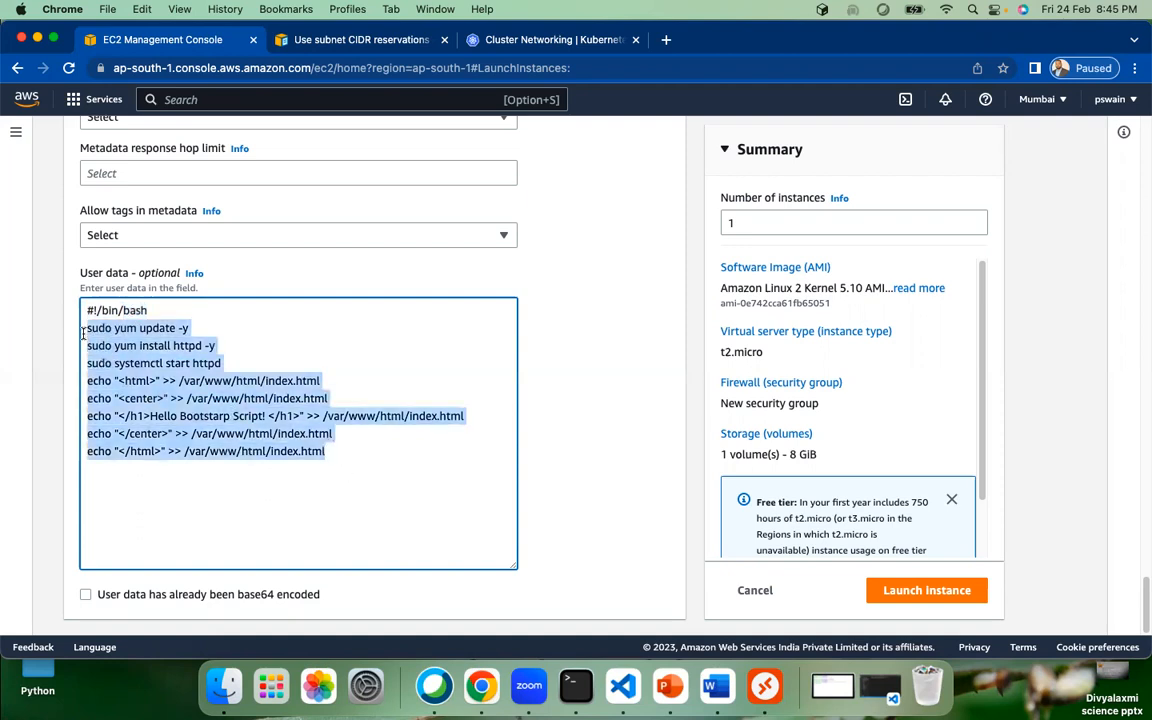
click(150, 311)
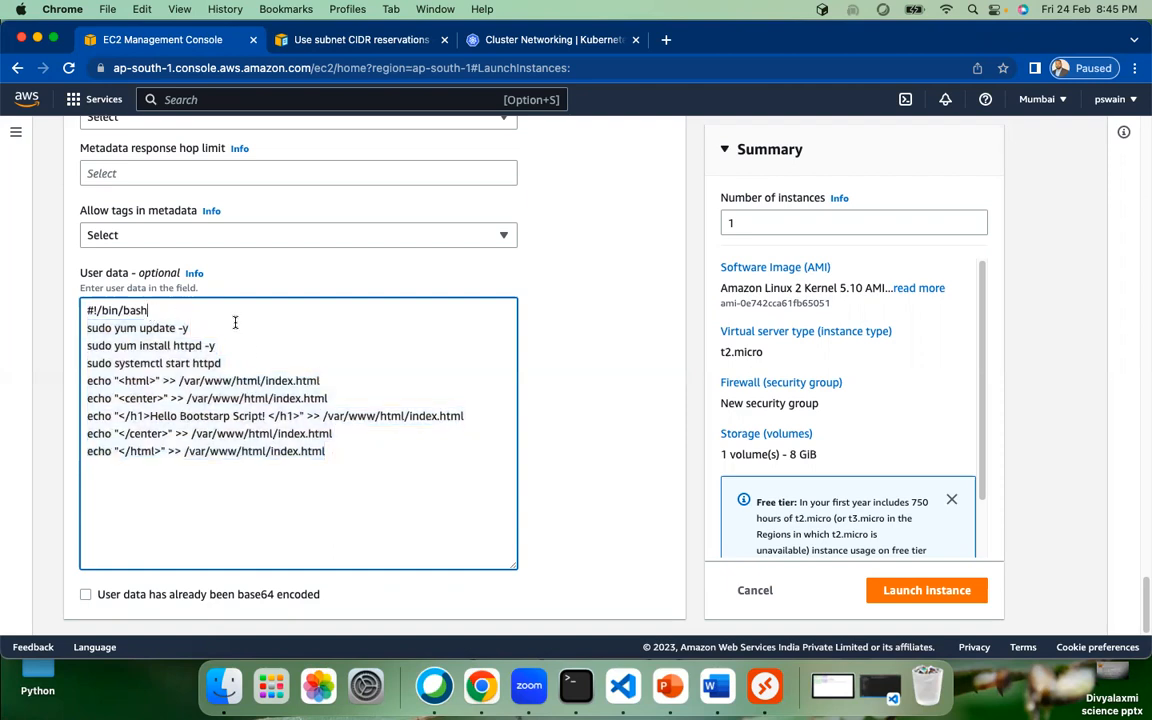
key(BackSpace)
key(BackSpace)
key(BackSpace)
key(BackSpace)
text(ksh)
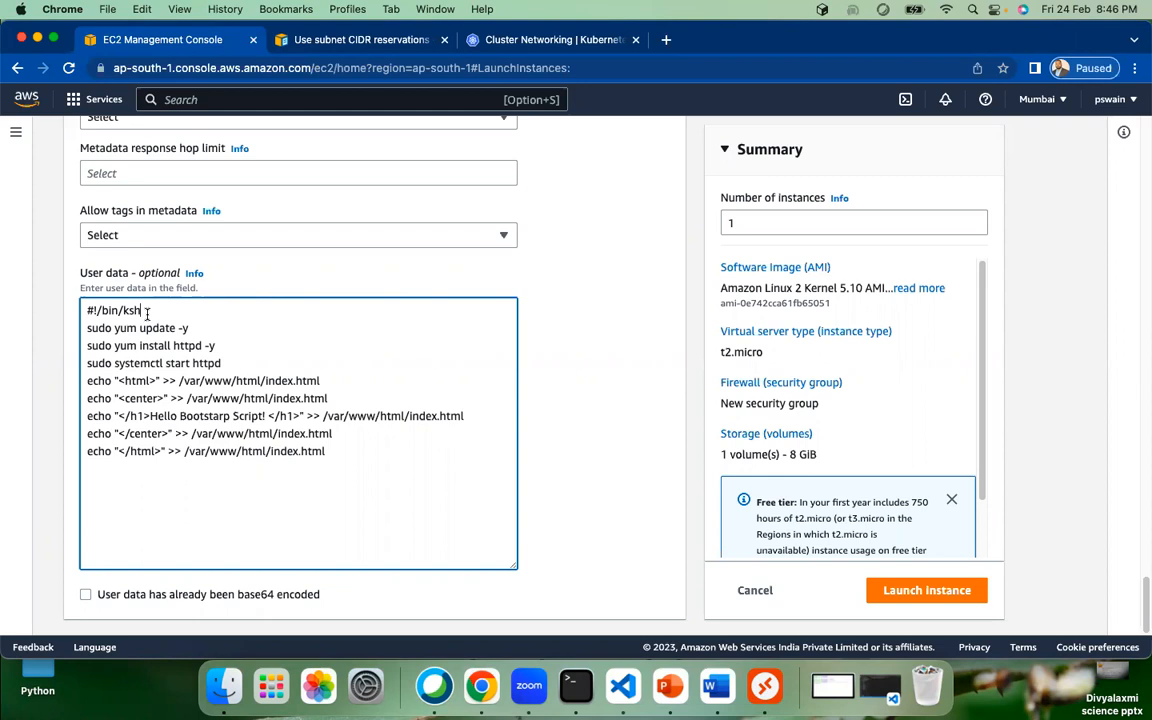
drag(147, 313, 123, 311)
drag(360, 455, 89, 333)
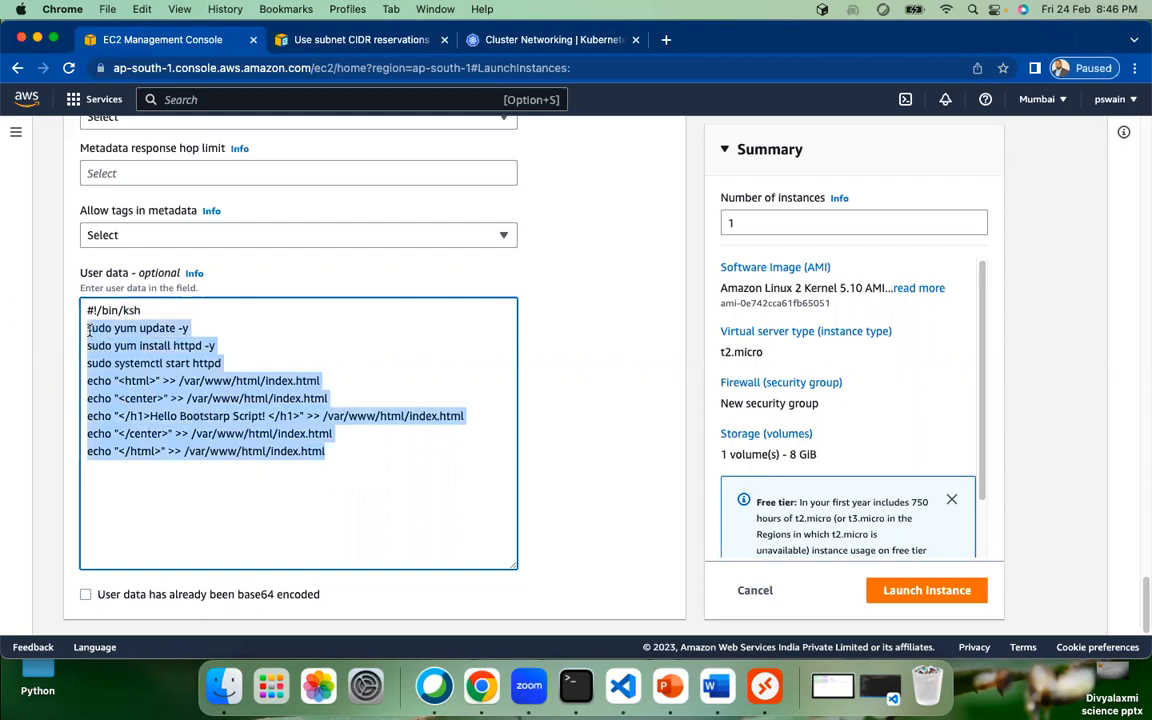
click(182, 311)
key(BackSpace)
key(BackSpace)
key(BackSpace)
text(bash)
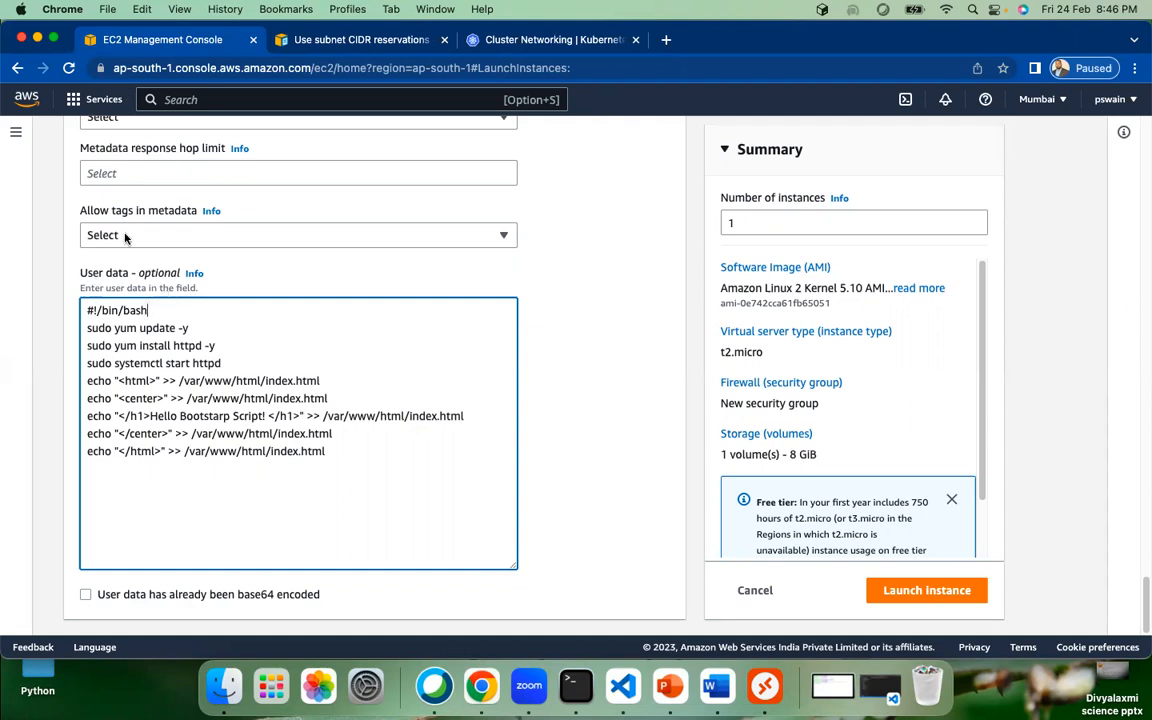
double_click(134, 312)
Step: Scroll back up from the user data through the Advanced details section
click(594, 386)
scroll(594, 386, up, 2)
scroll(594, 386, up, 5)
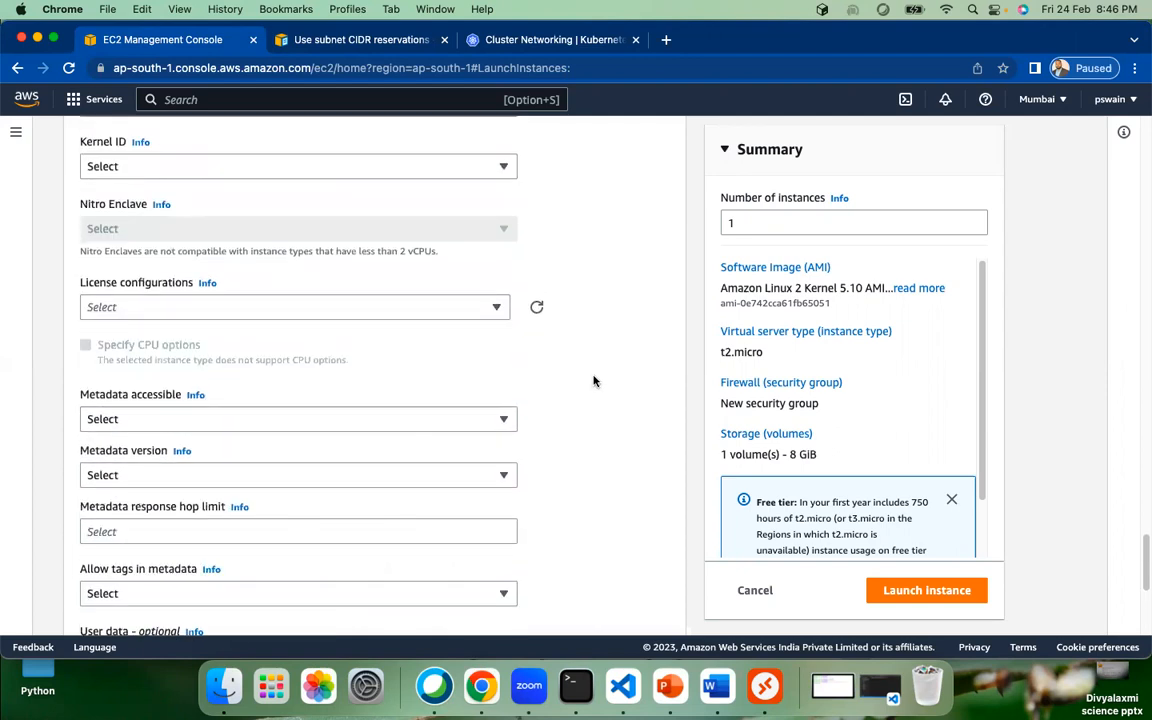
scroll(593, 380, up, 20)
scroll(578, 330, up, 9)
scroll(376, 334, up, 5)
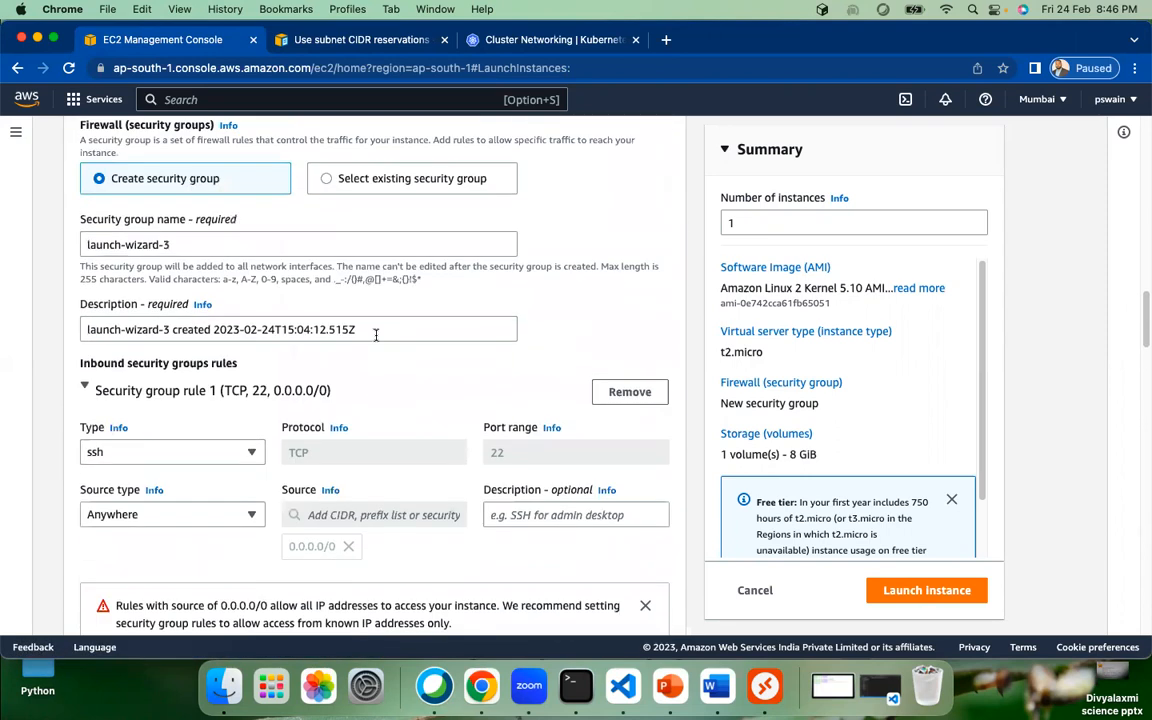
scroll(376, 334, up, 5)
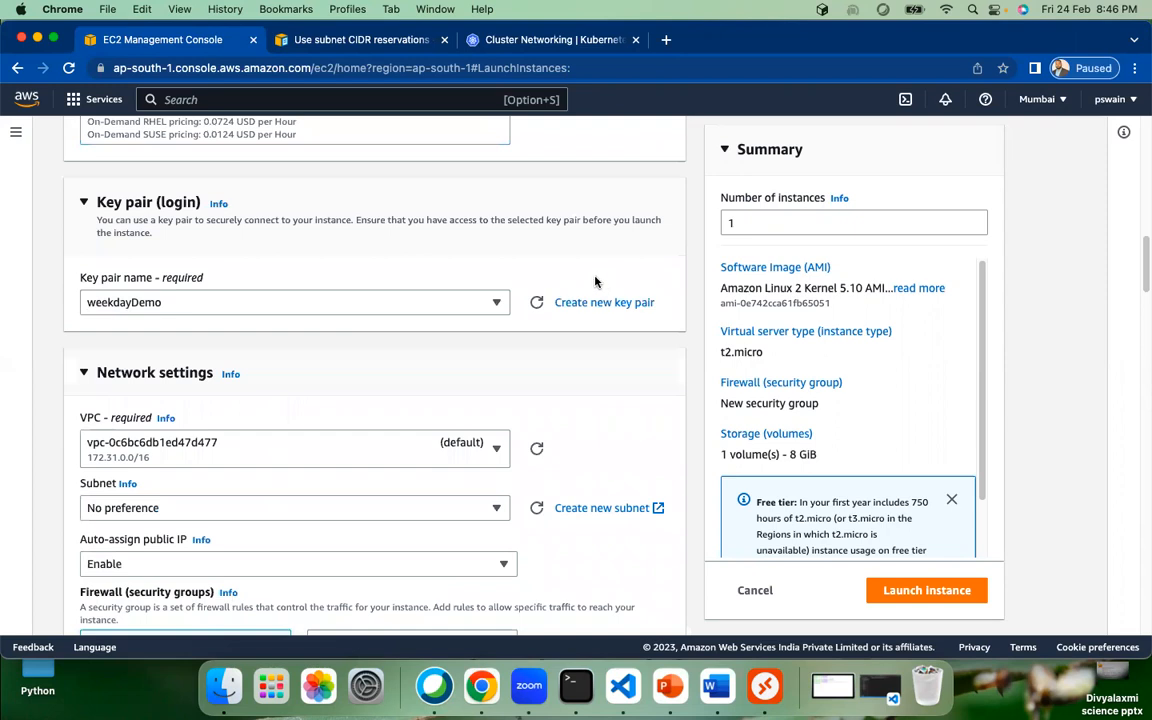
scroll(576, 284, down, 20)
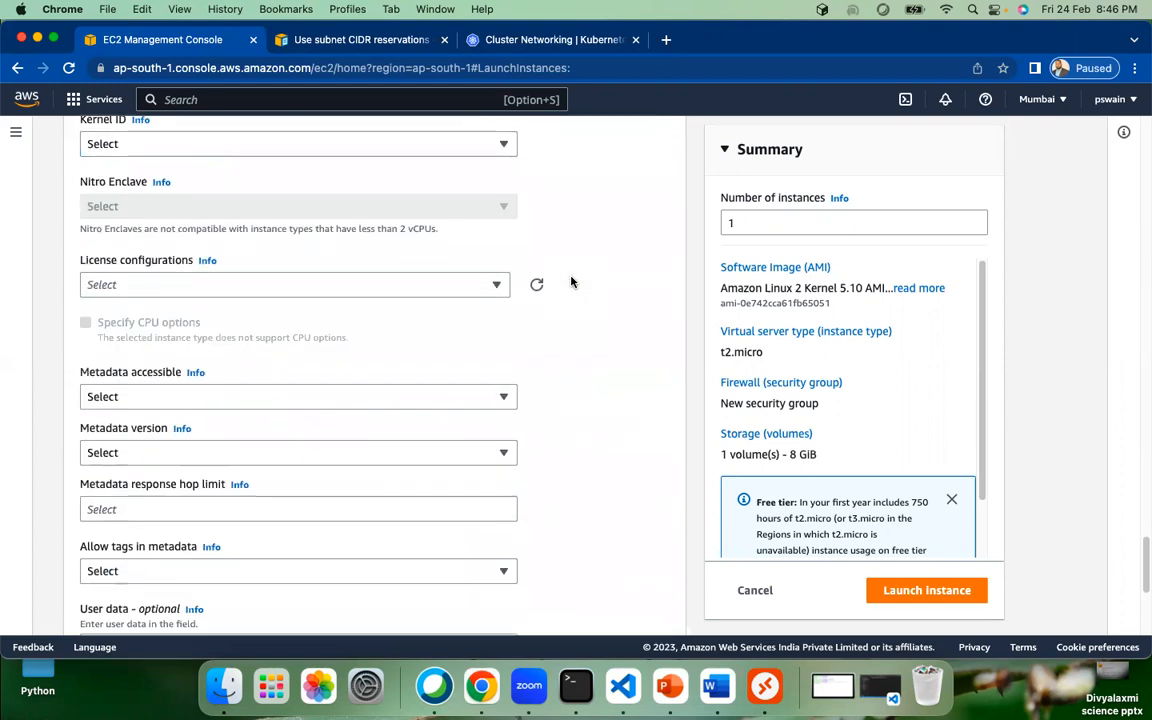
scroll(231, 380, up, 5)
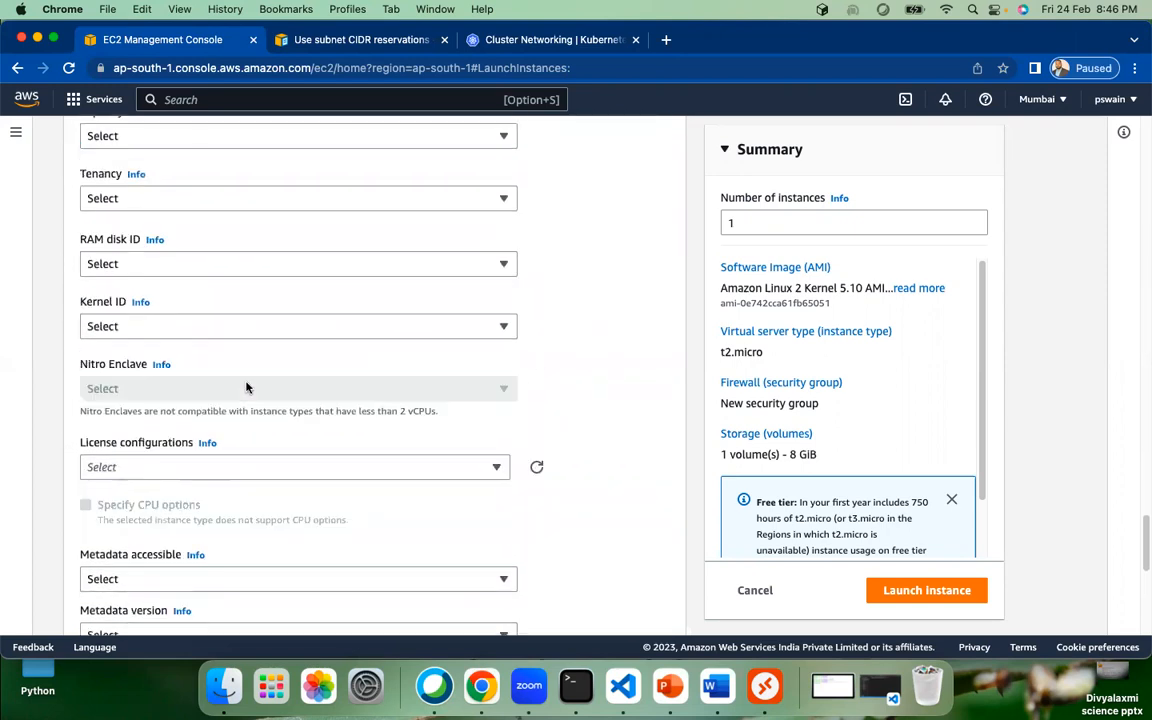
scroll(247, 388, up, 3)
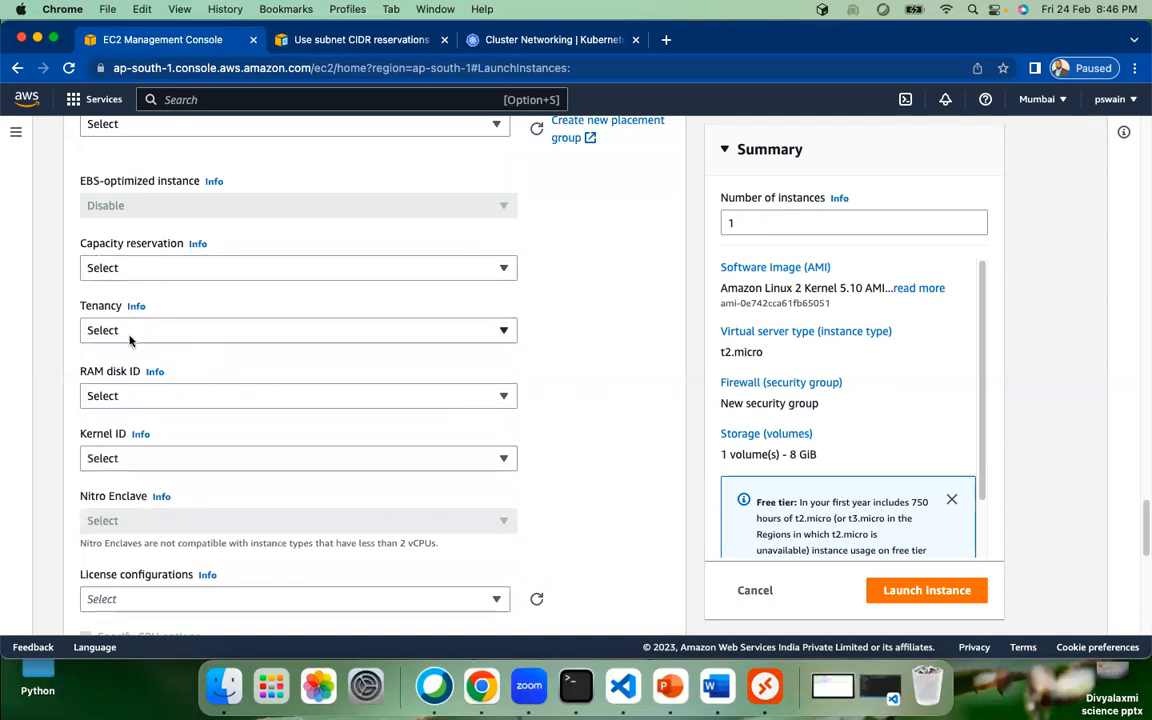
Step: Look through the RAM disk ID, capacity reservation and kernel ID options, leaving them unchanged
click(195, 397)
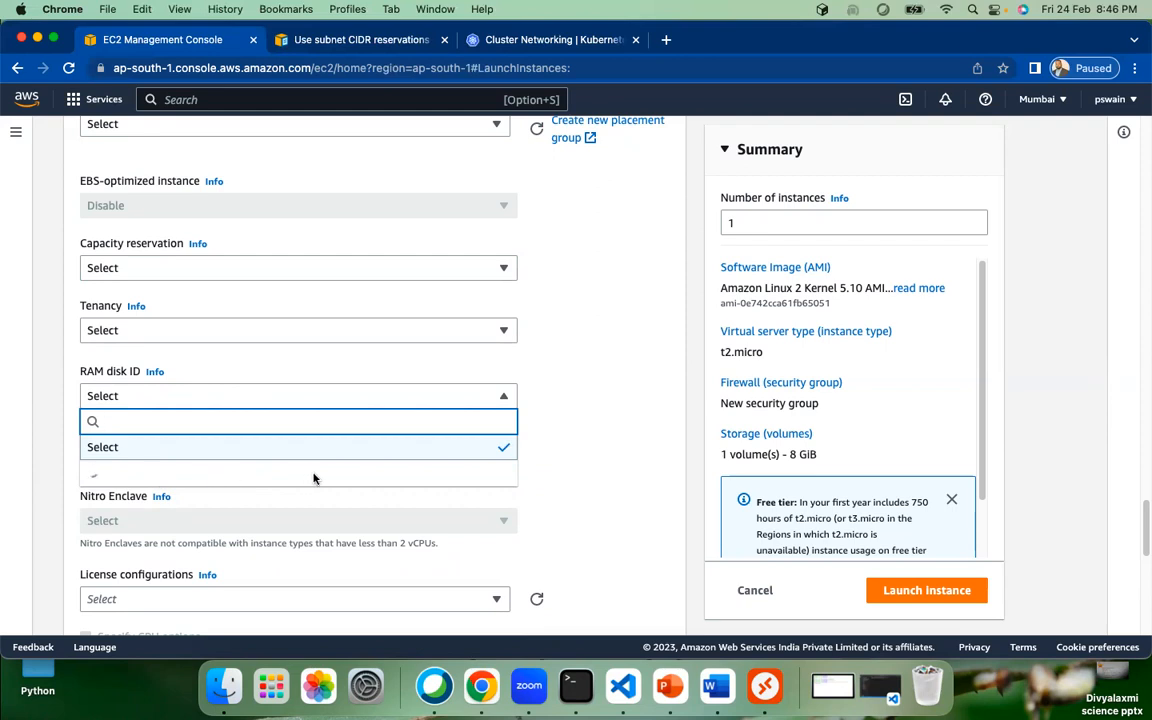
click(211, 268)
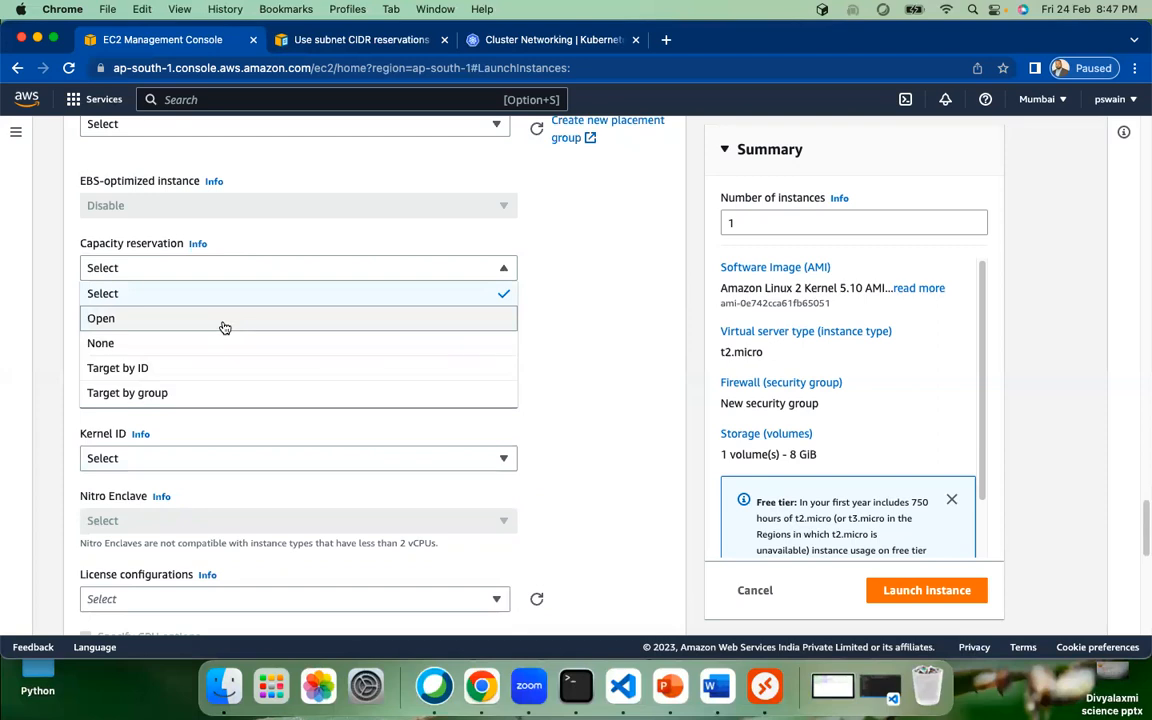
click(630, 390)
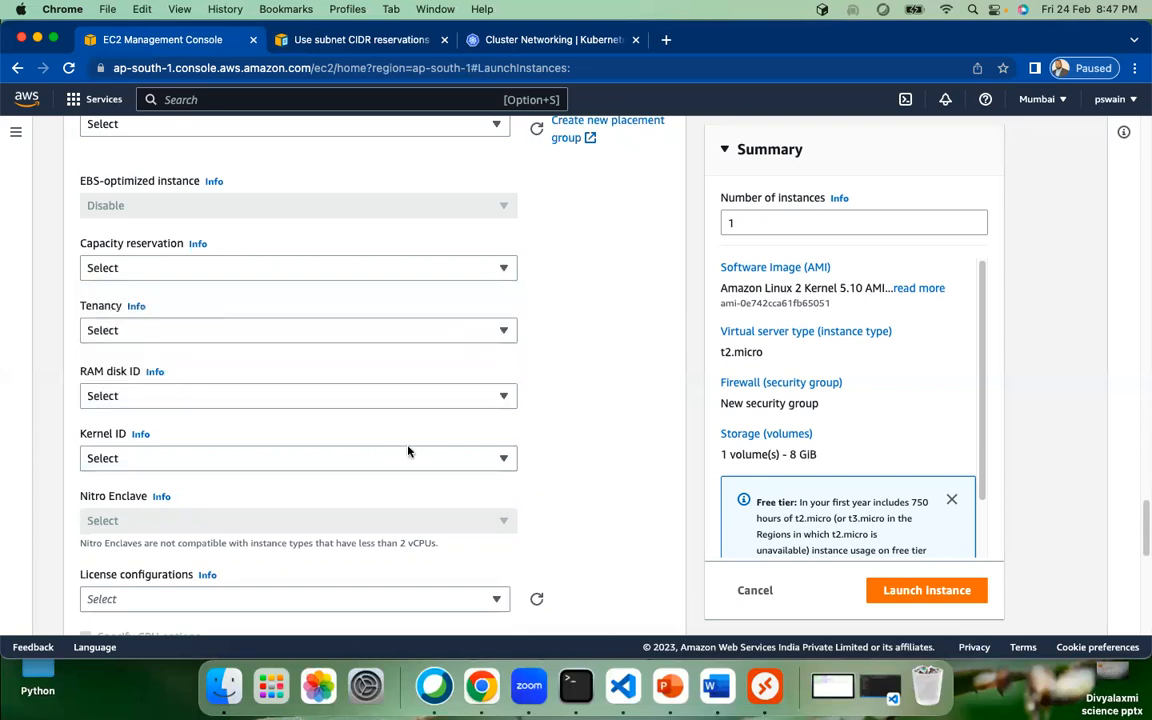
click(395, 460)
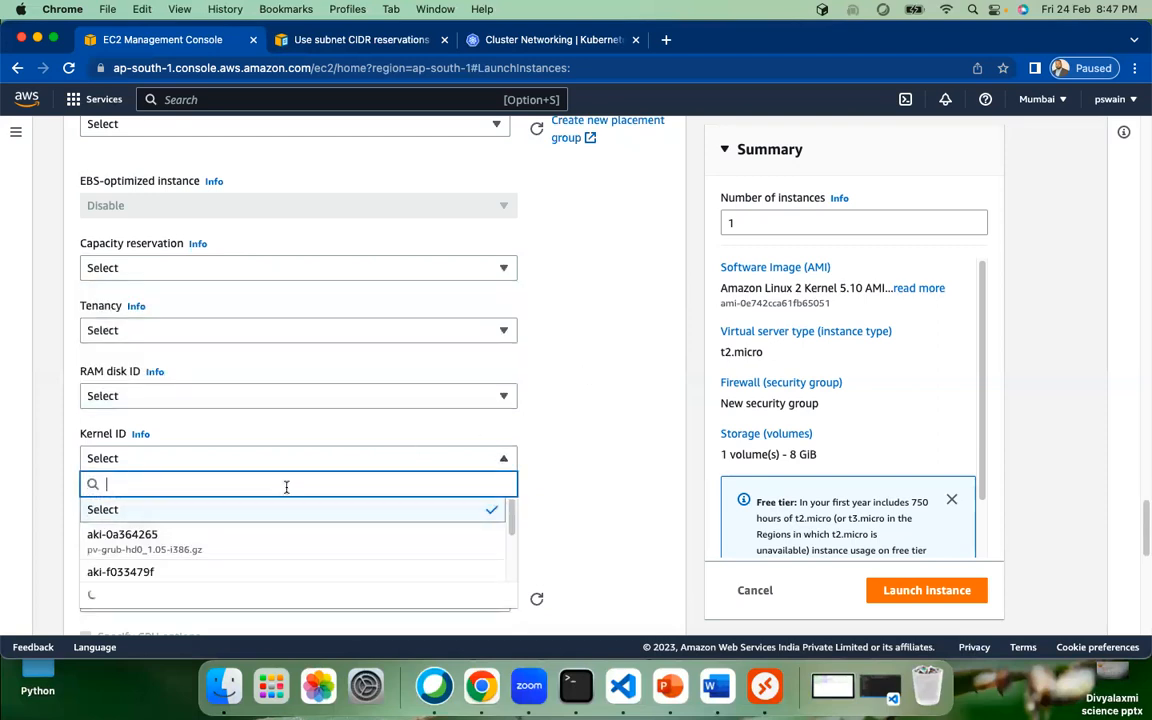
scroll(255, 556, down, 1)
scroll(255, 556, up, 1)
click(580, 413)
Step: Open the Info help for Instance auto-recovery
scroll(573, 415, up, 3)
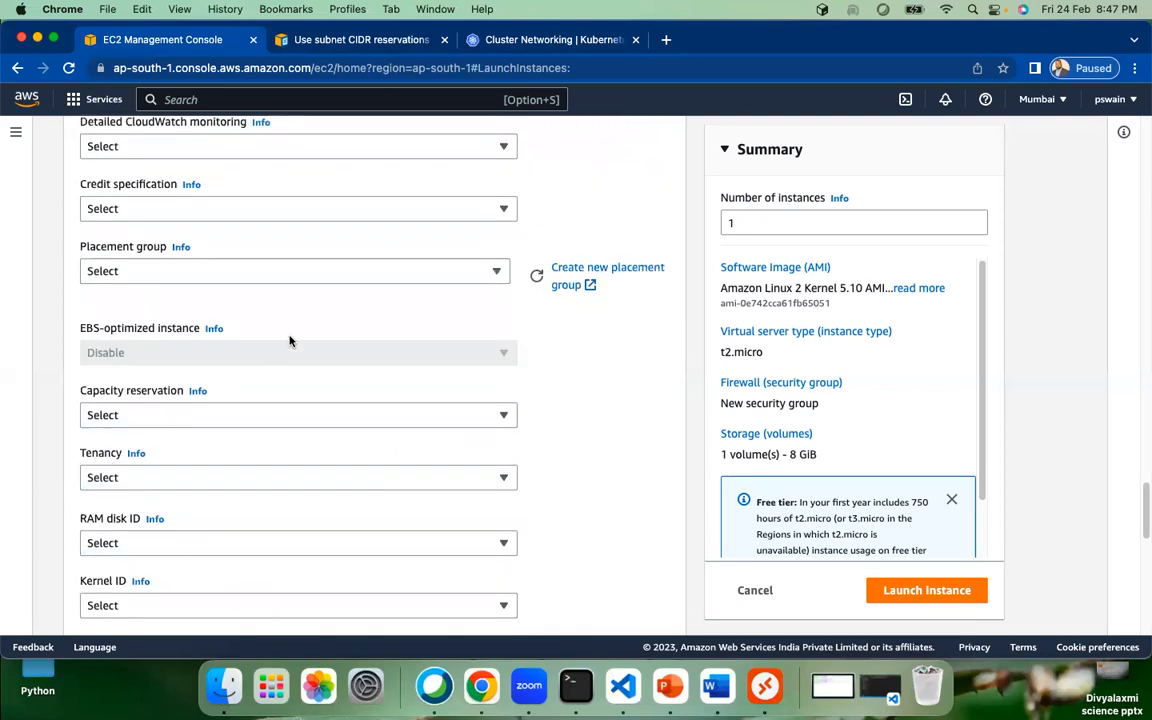
scroll(293, 344, up, 1)
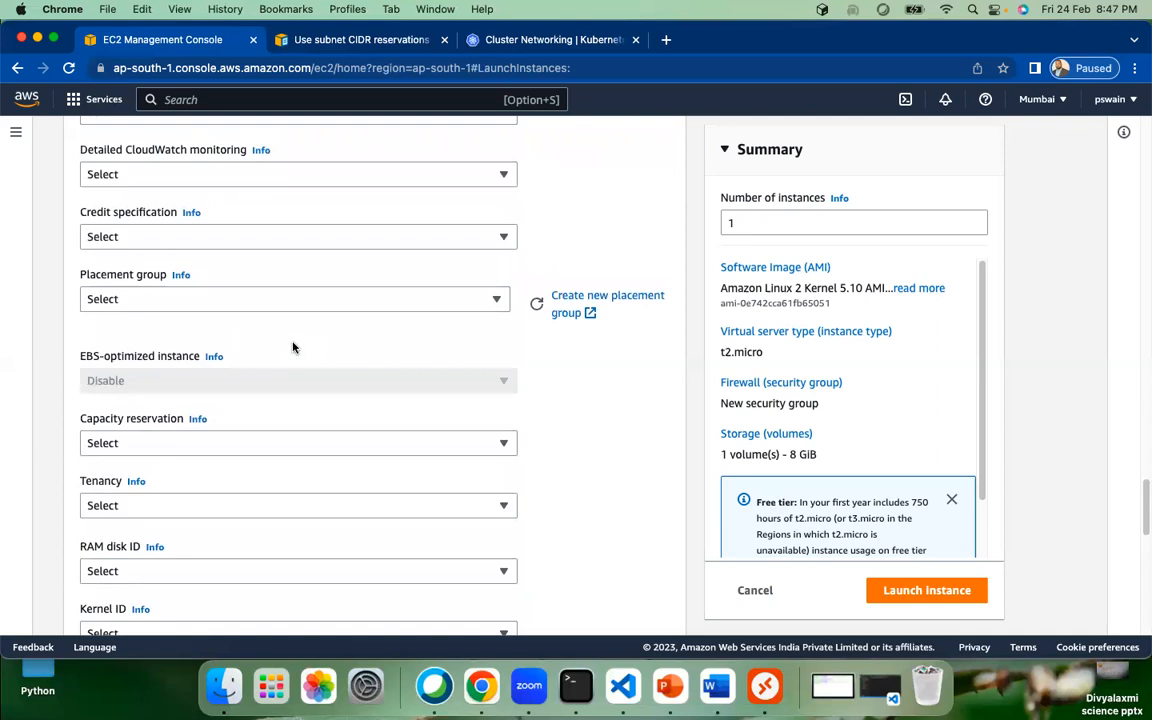
scroll(293, 347, up, 6)
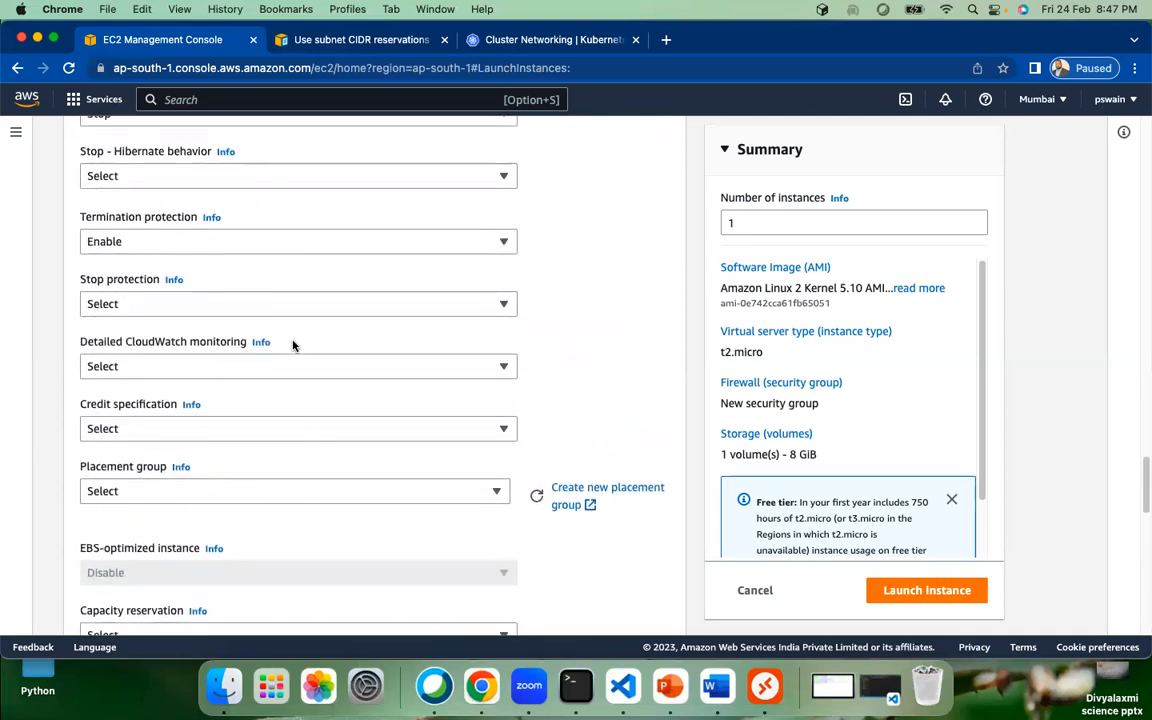
scroll(293, 346, up, 1)
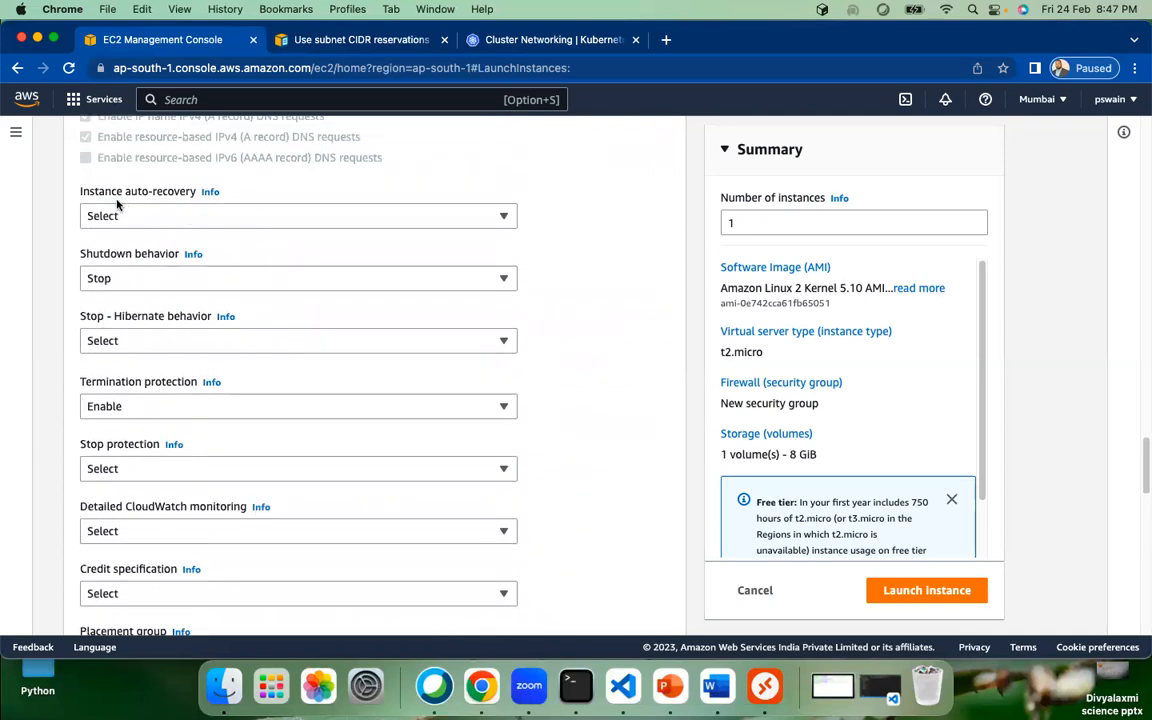
click(210, 193)
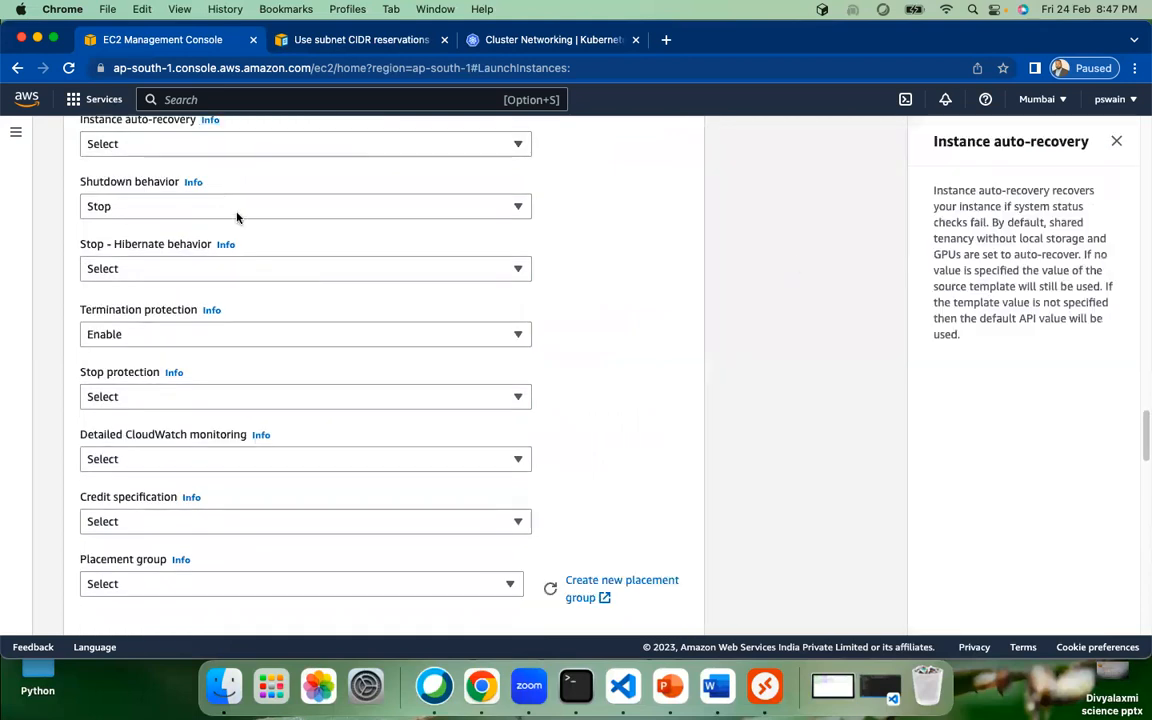
drag(933, 190, 1050, 206)
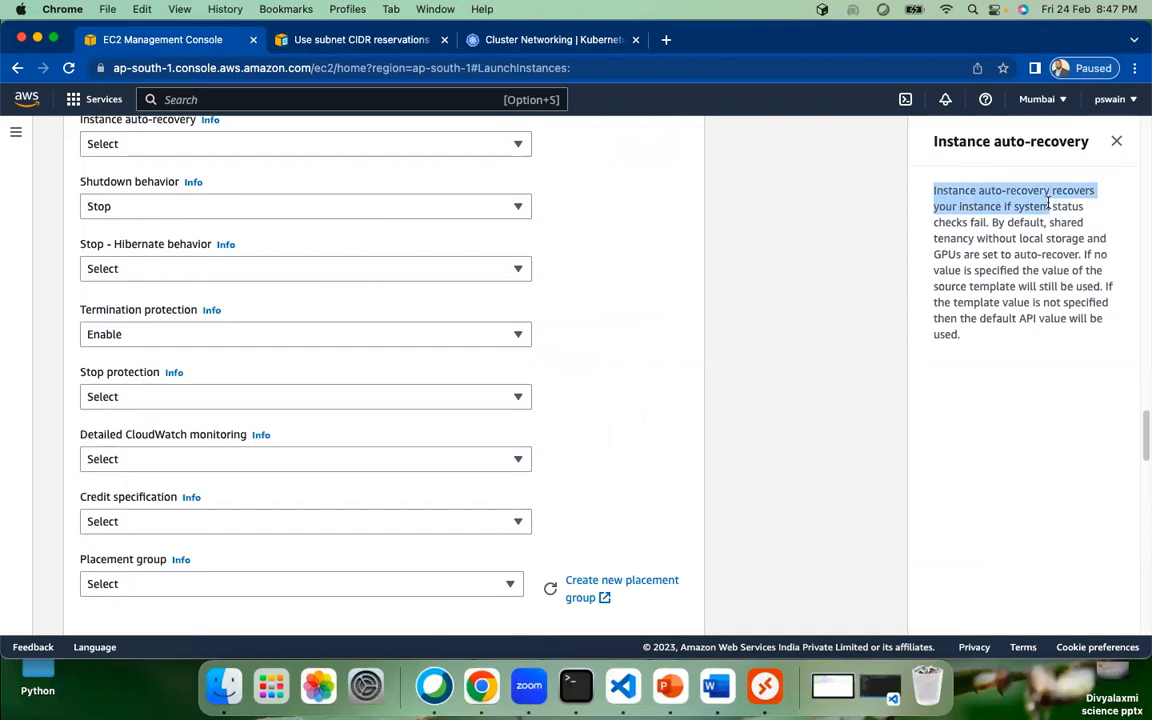
drag(986, 224, 936, 186)
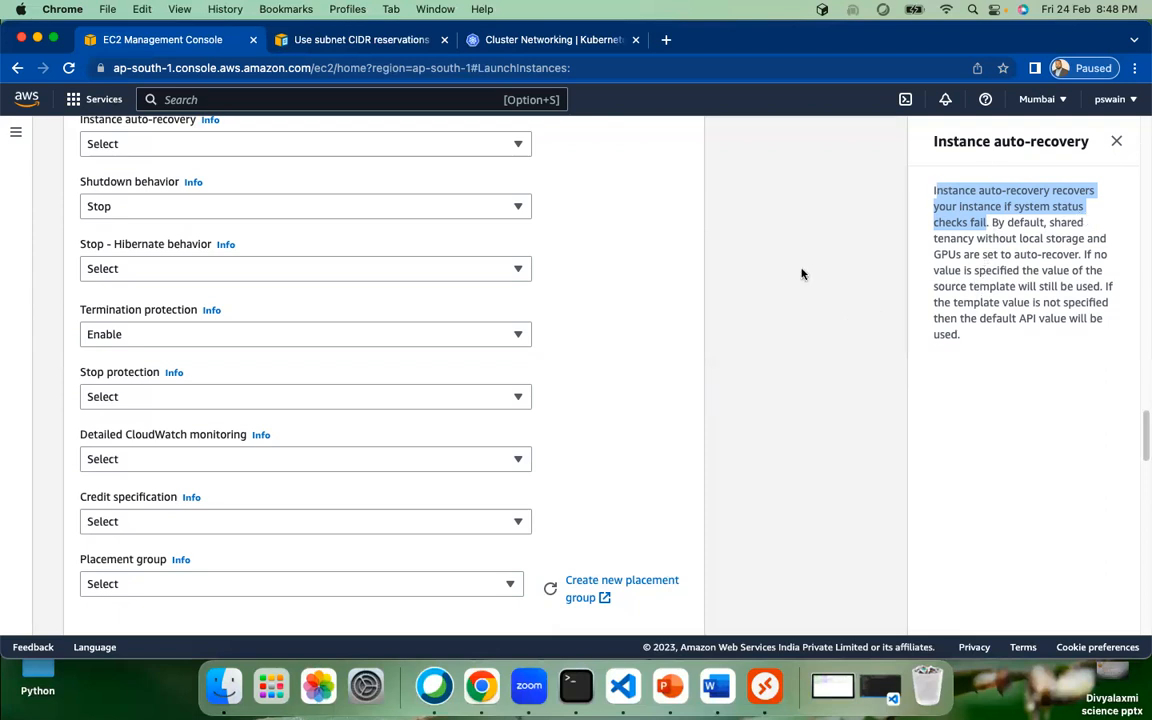
scroll(658, 336, down, 10)
scroll(658, 340, down, 10)
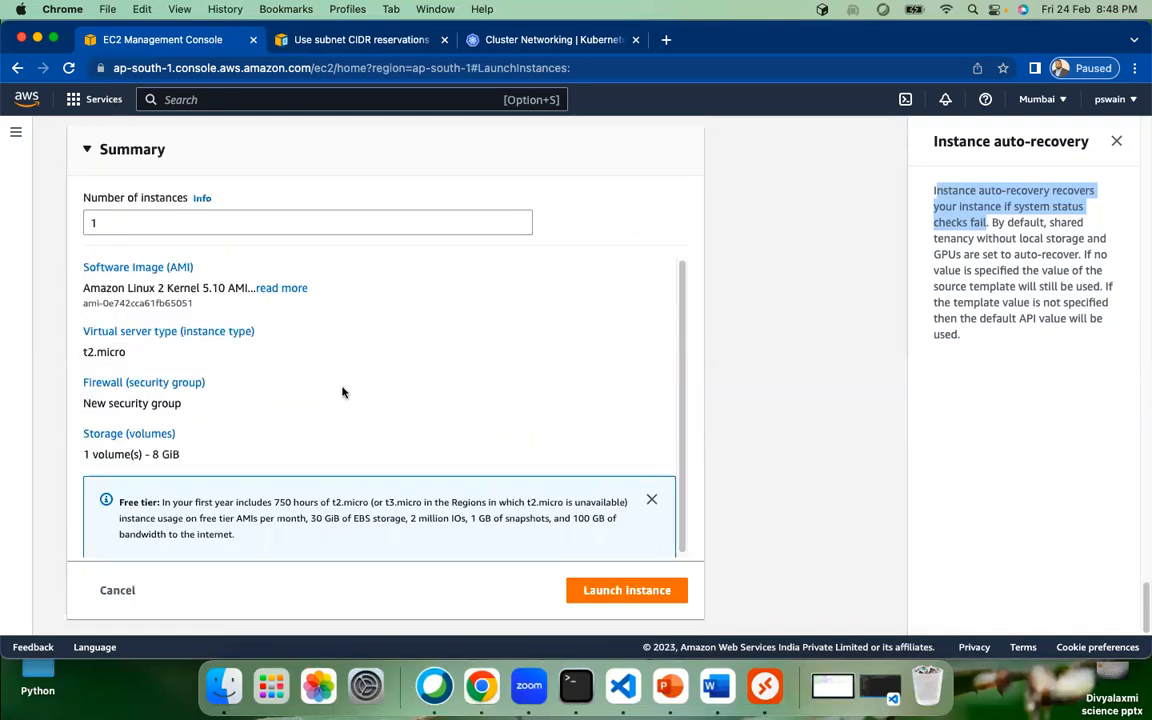
scroll(825, 222, up, 5)
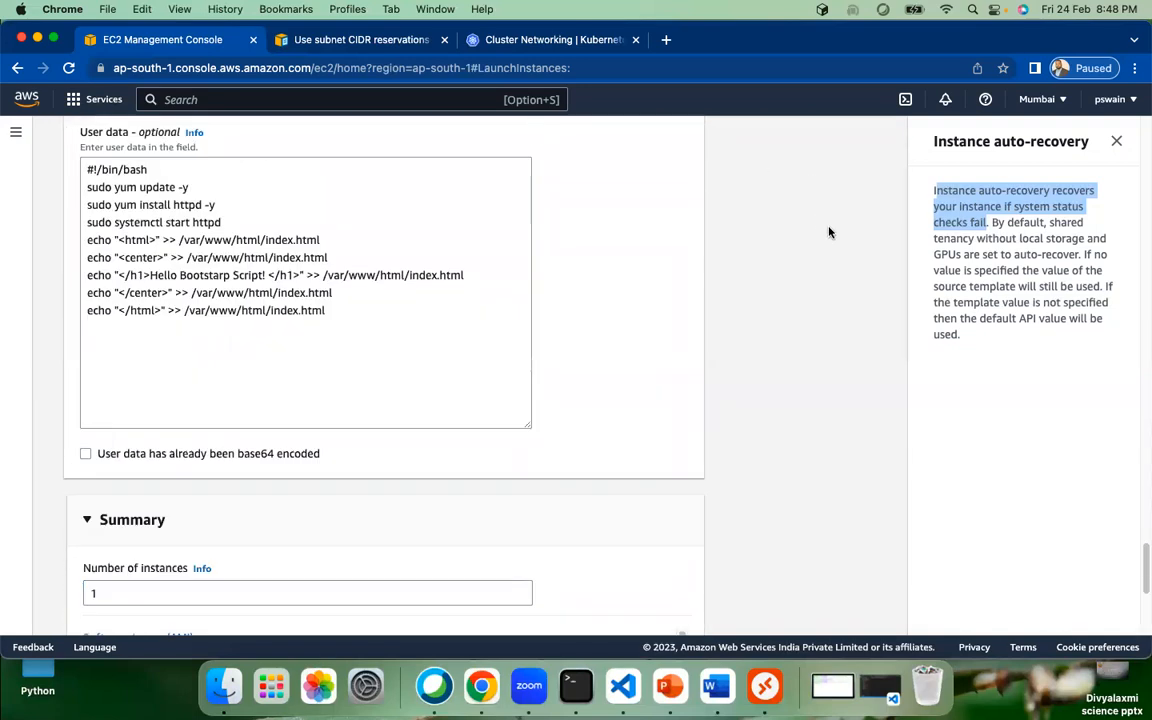
click(1122, 664)
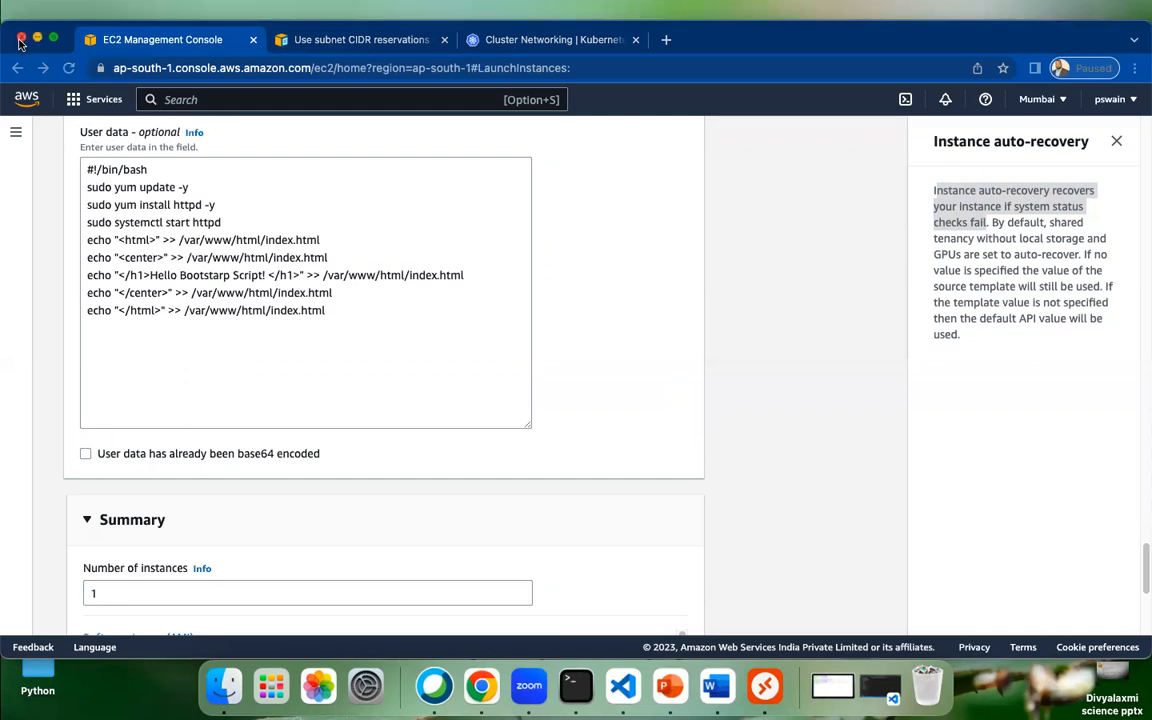
click(1117, 146)
Step: Close the auto-recovery help, launch the instance, and choose View all instances on the success page
click(1117, 146)
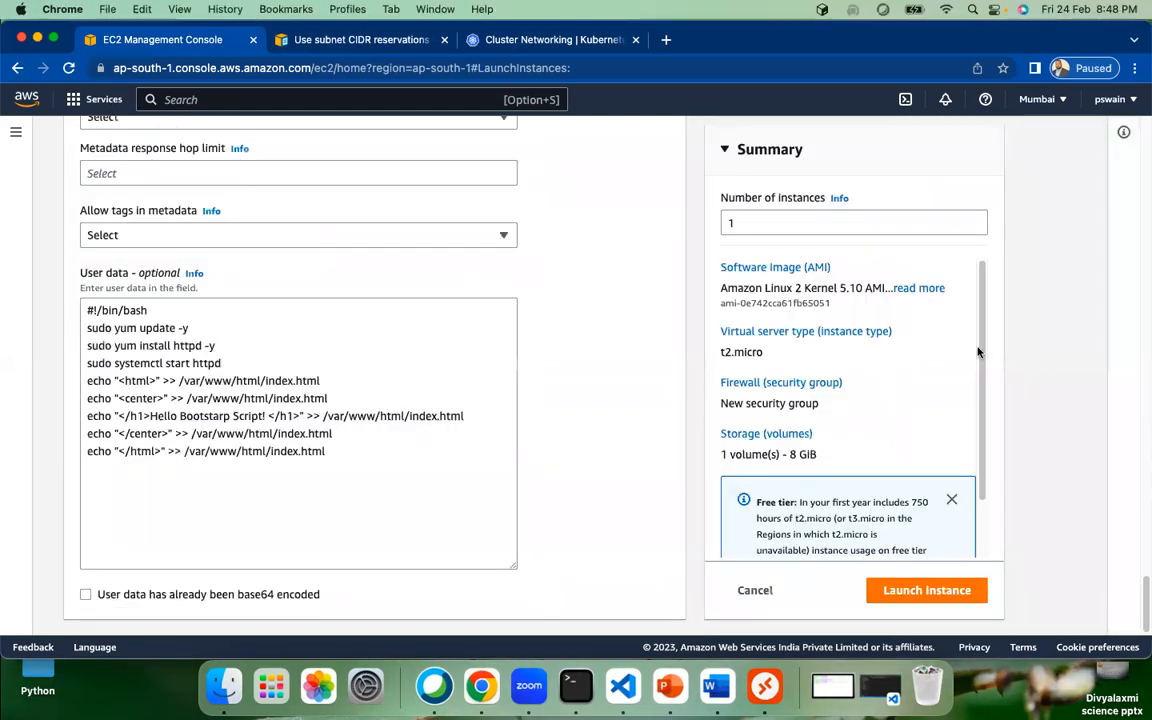
click(922, 592)
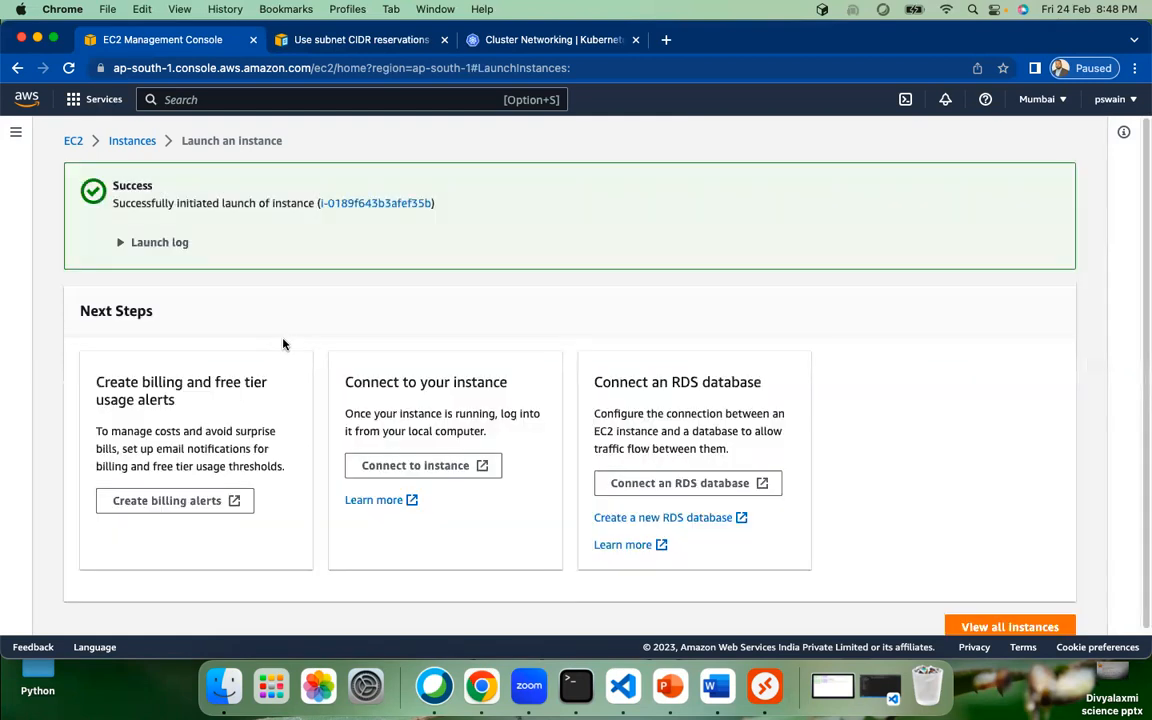
click(1005, 627)
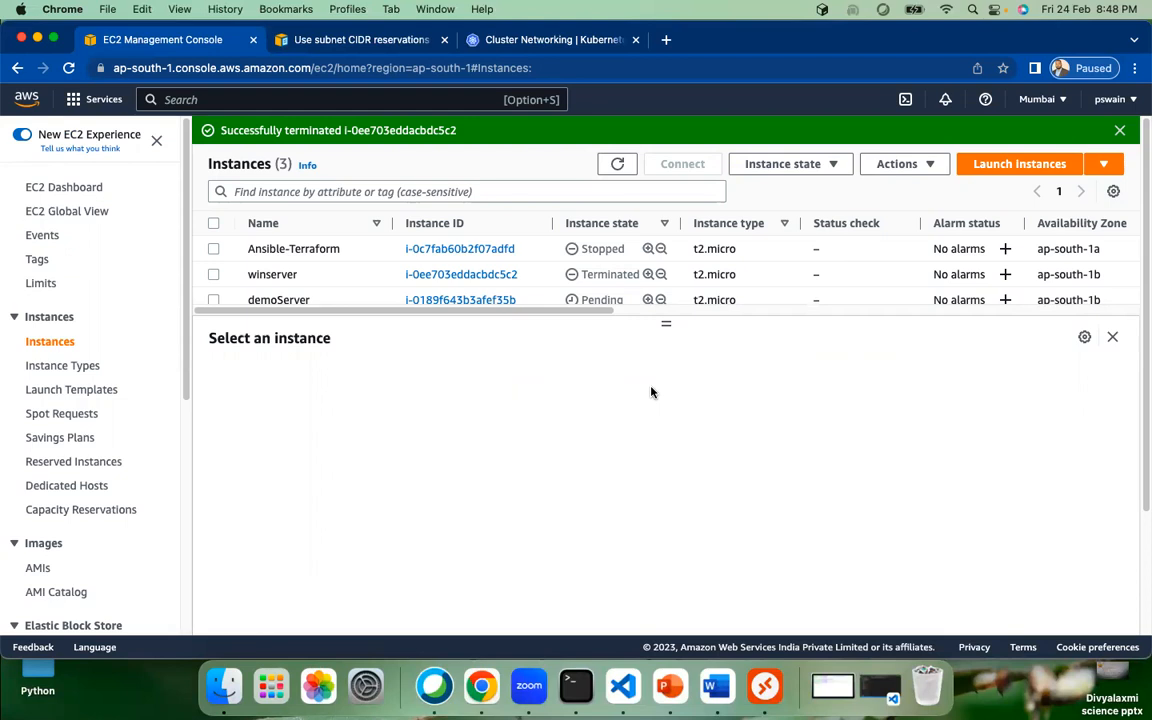
Step: Refresh the instance list until demoServer is running and select it
click(615, 165)
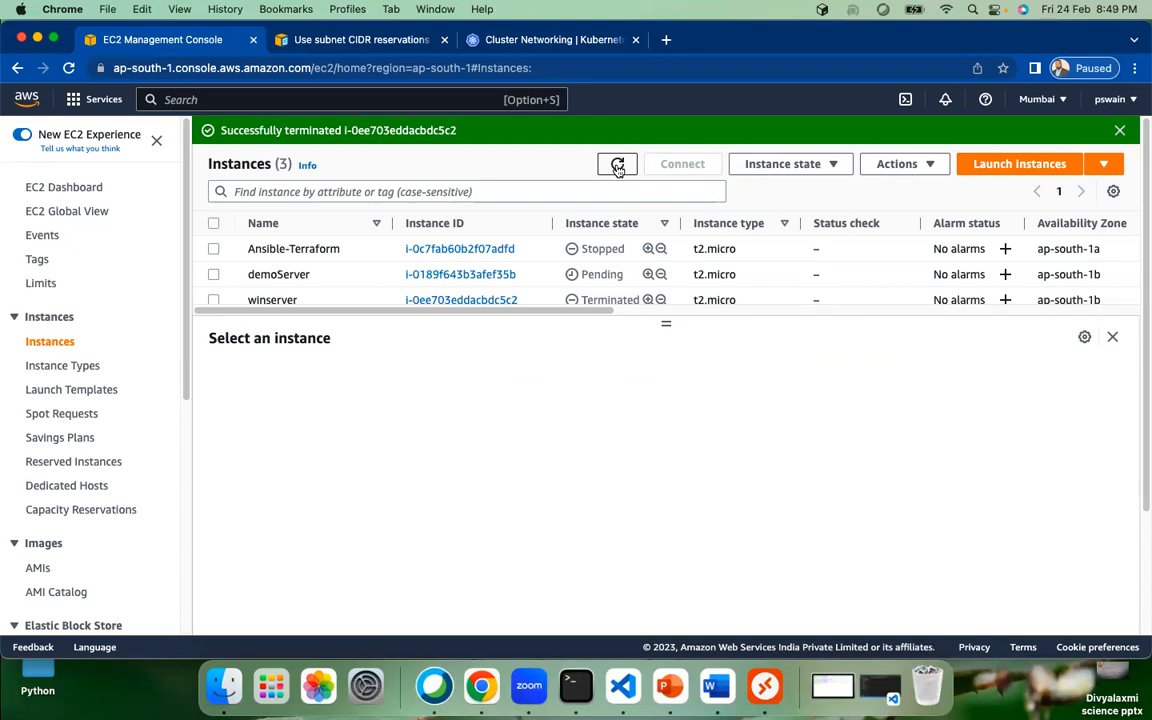
click(617, 166)
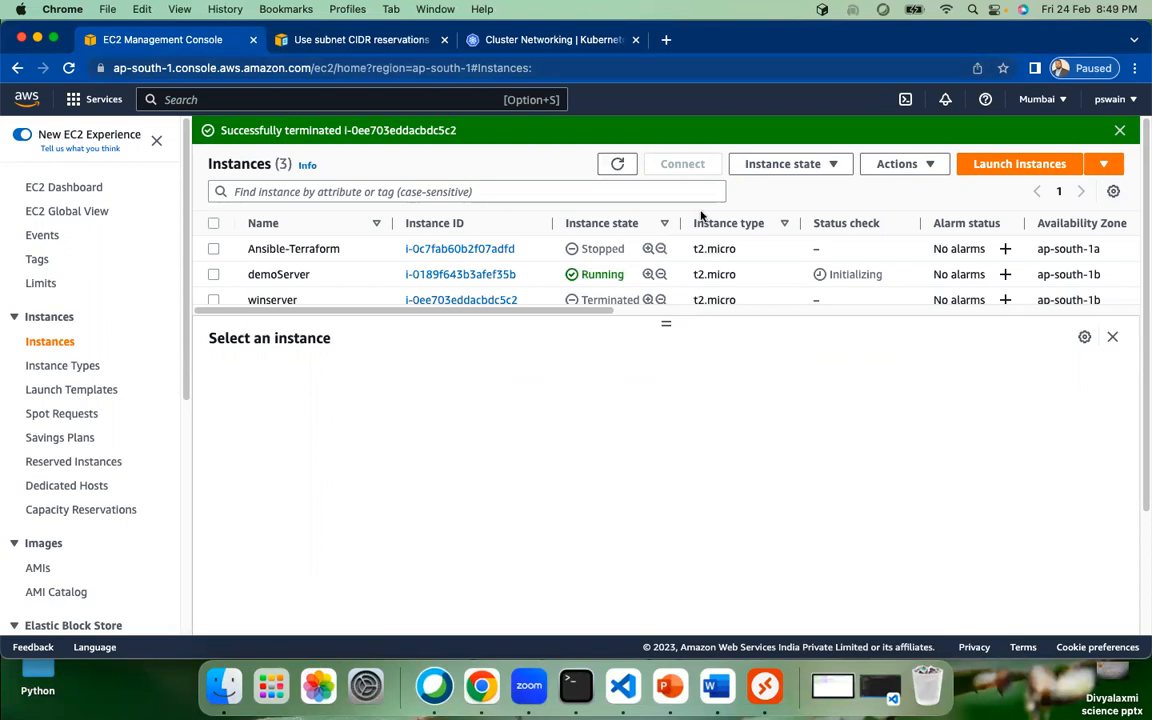
click(619, 165)
click(212, 275)
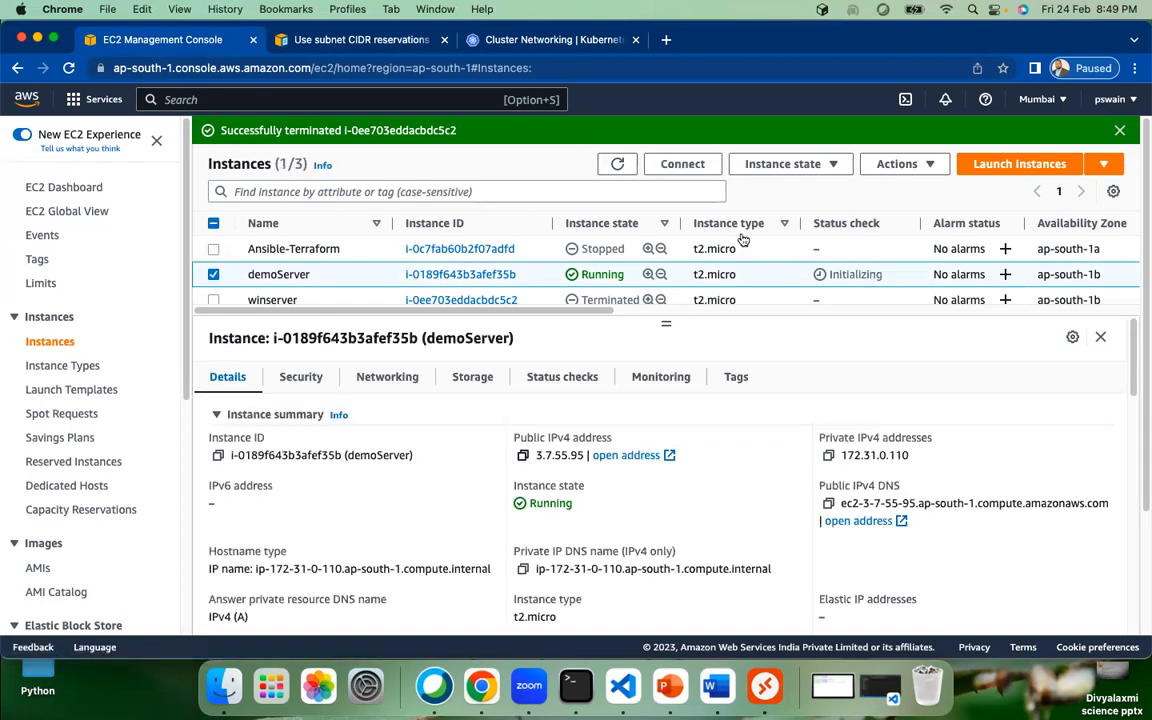
Step: Refresh the status checks and copy demoServer's public IPv4 address 3.7.55.95
click(618, 166)
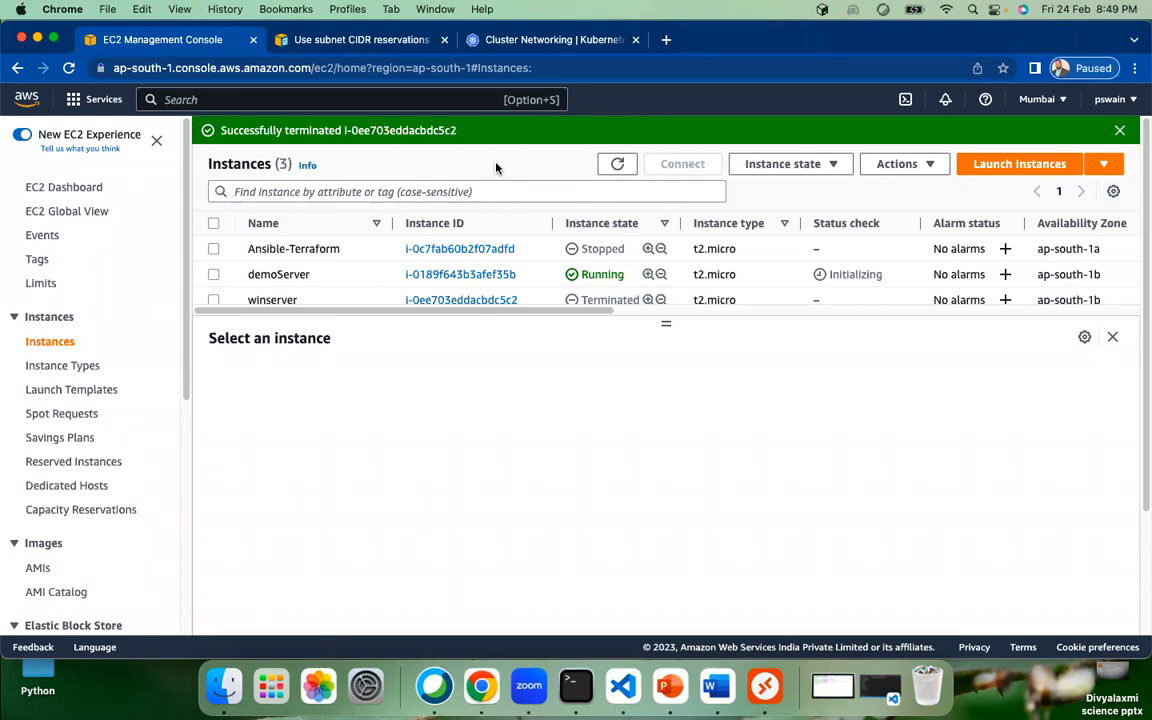
click(616, 166)
click(213, 275)
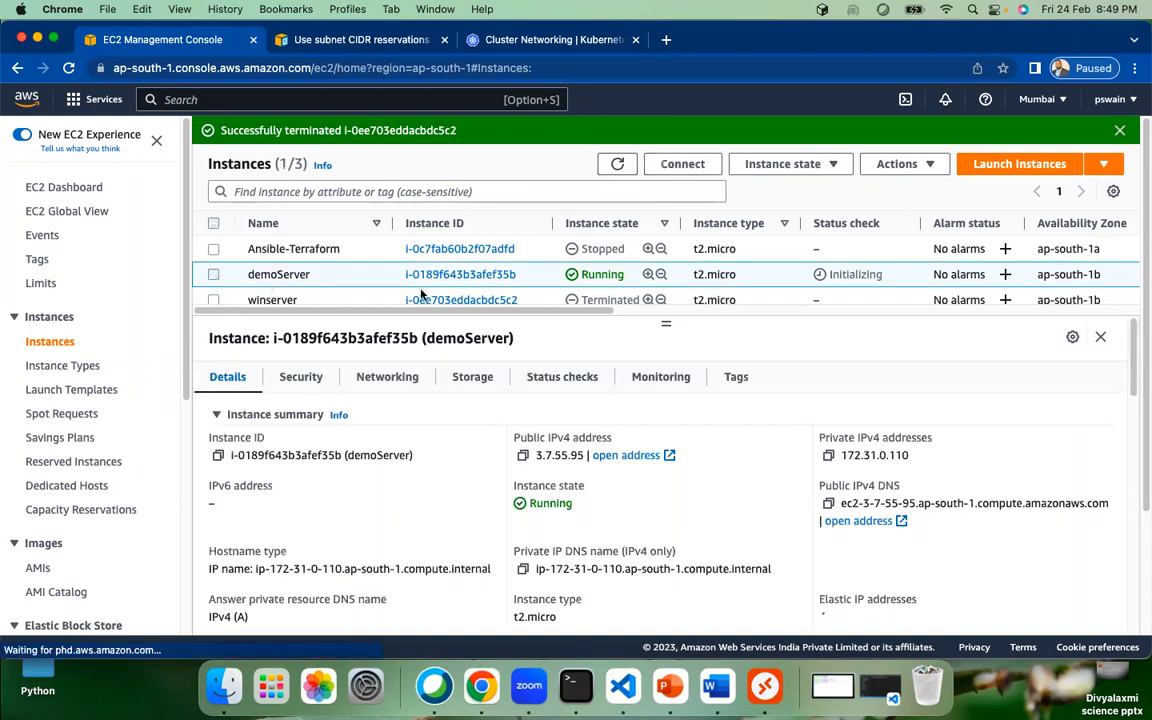
click(523, 456)
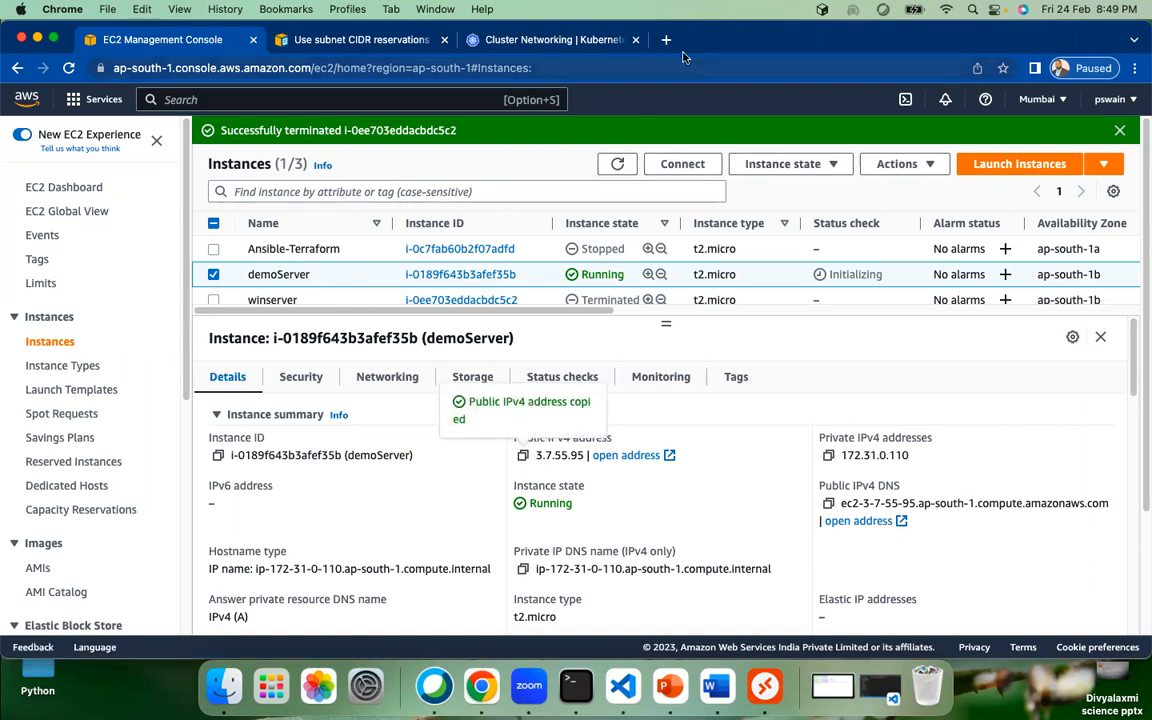
click(588, 686)
text(clear)
key(Return)
key(Return)
key(Return)
key(Return)
text(ssh )
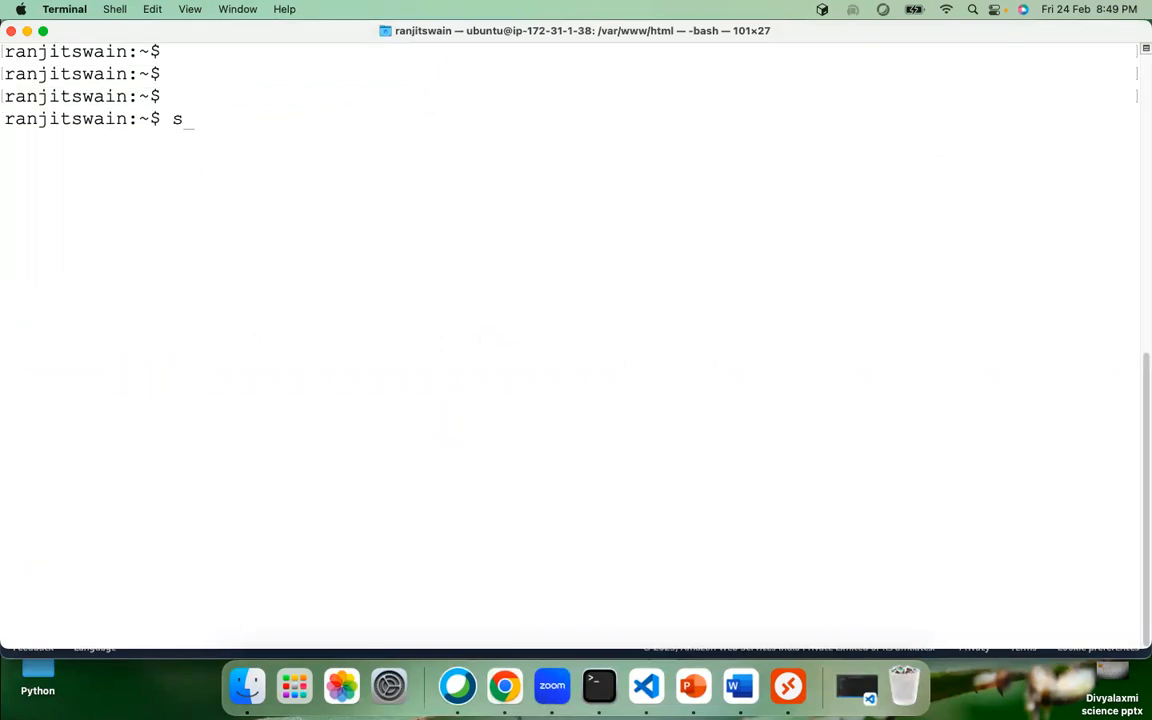
text(-i ~/Down)
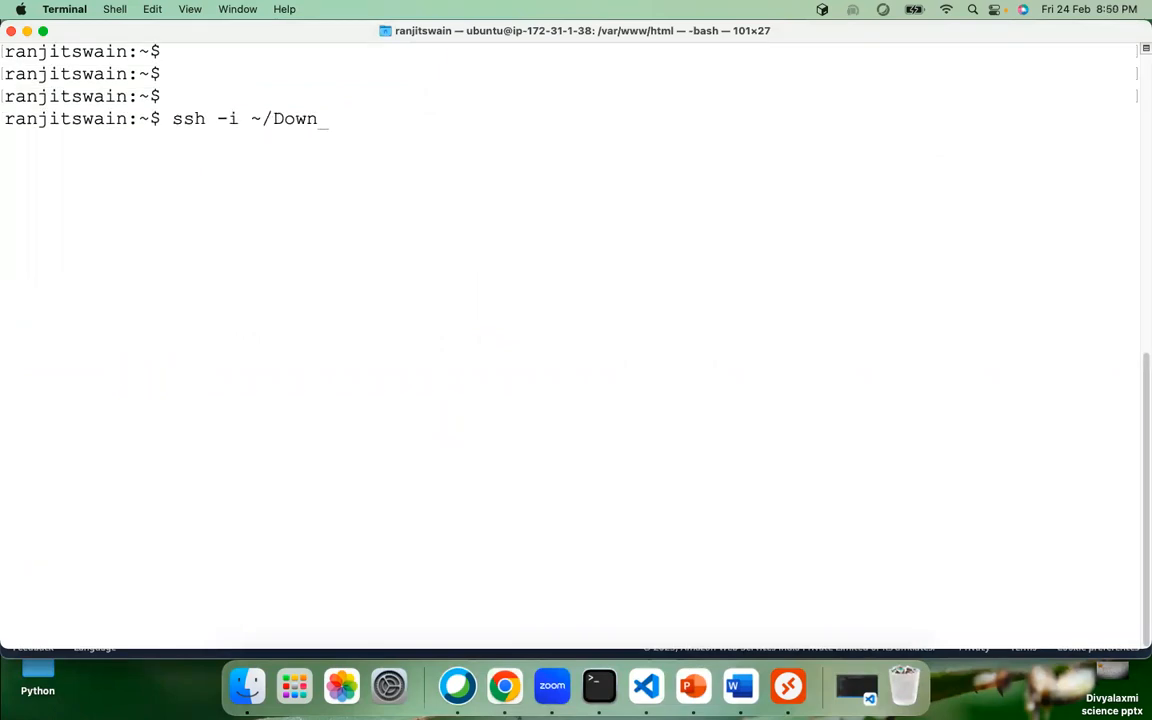
key(Tab)
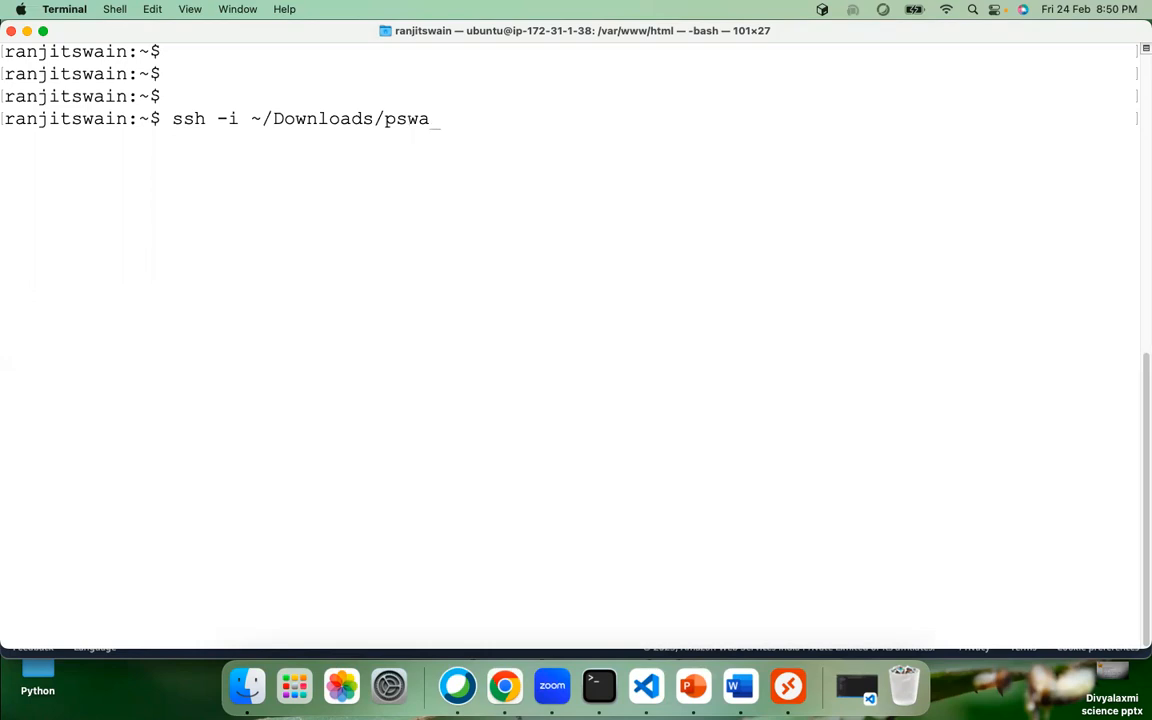
text(we)
key(Tab)
text(ec)
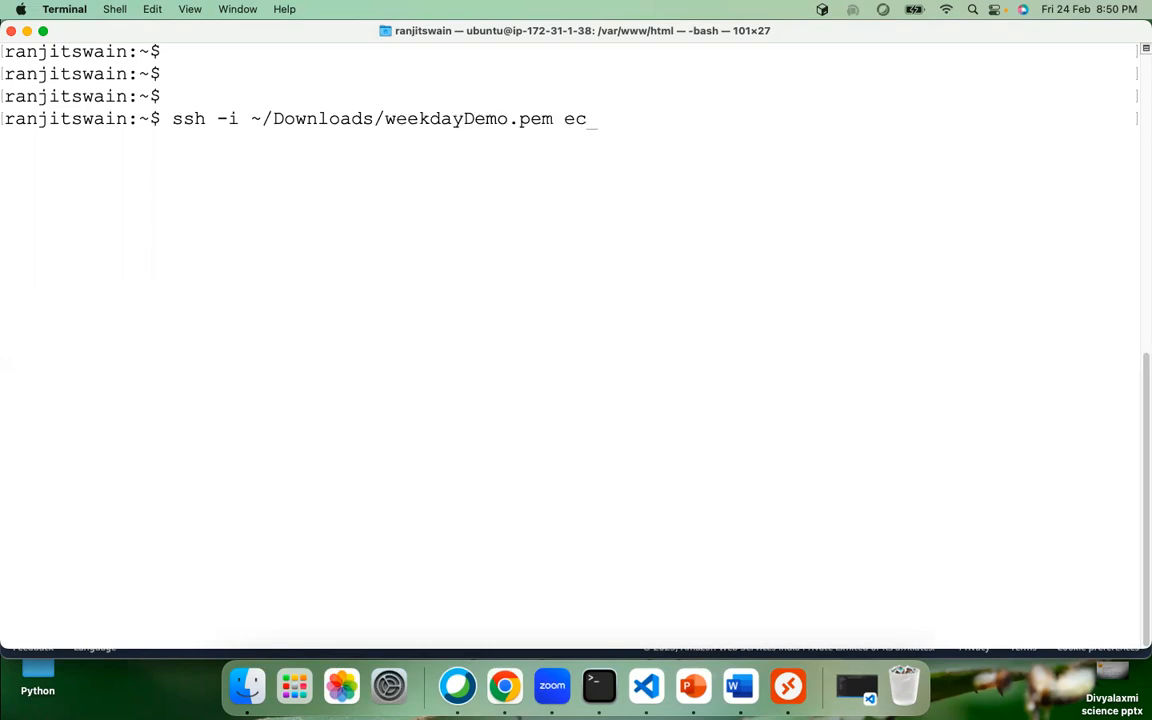
text(2-user@)
key(super+v)
key(Return)
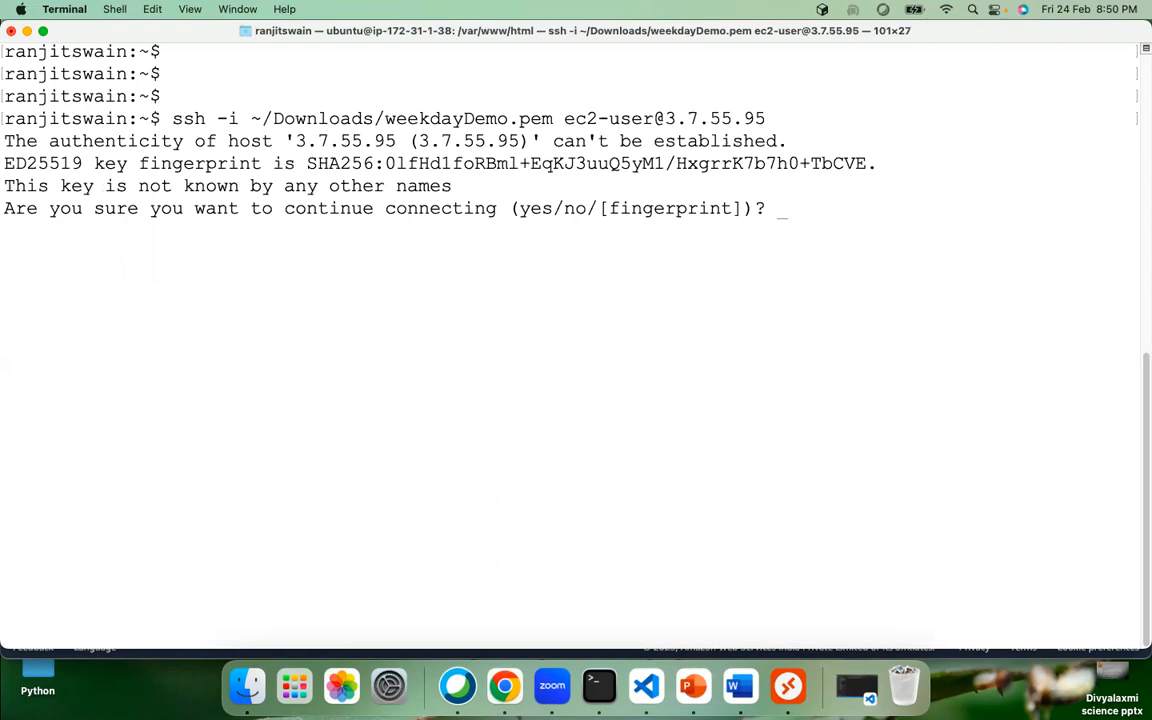
text(yes)
key(Return)
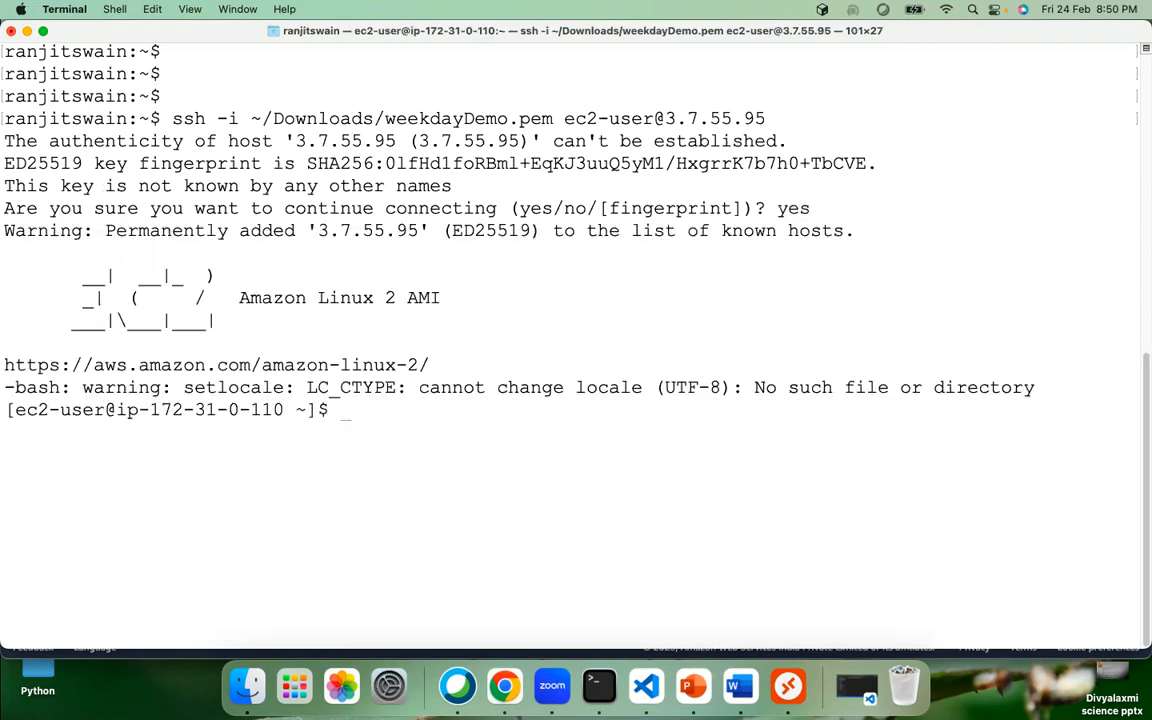
Step: Clear the terminal after the login messages and begin a systemctl status command
drag(347, 411, 214, 180)
click(467, 408)
text(clear)
key(Return)
key(Return)
key(Return)
key(Return)
key(Return)
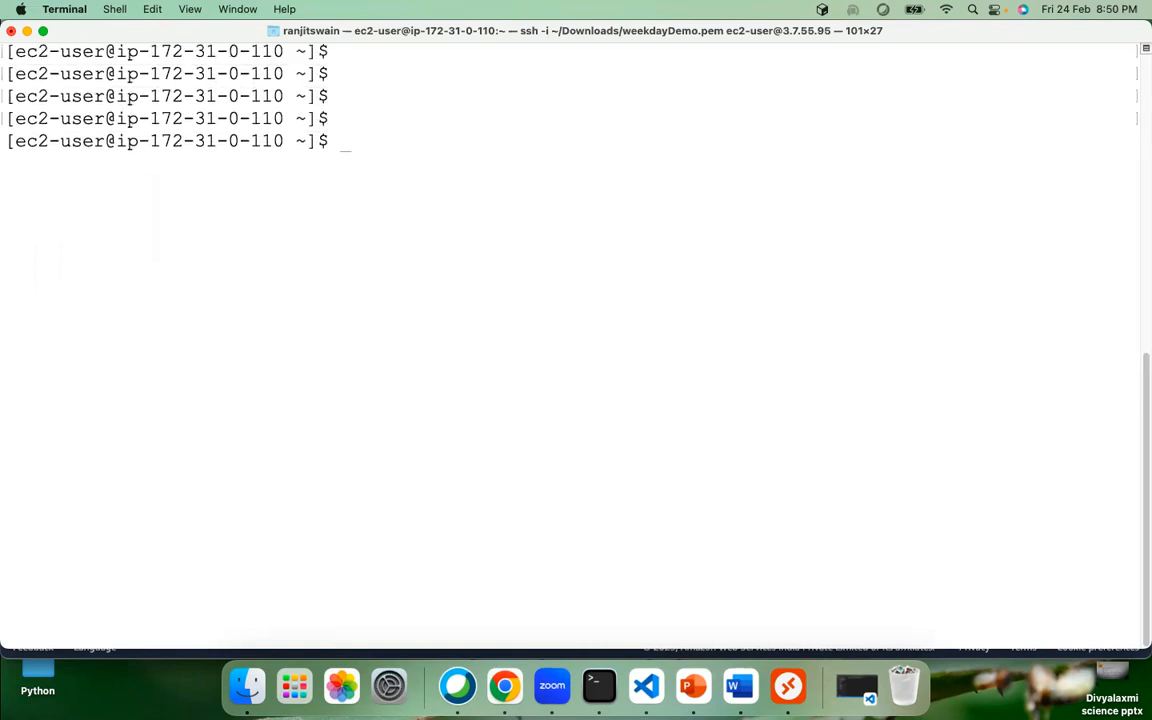
text(systemctl sts)
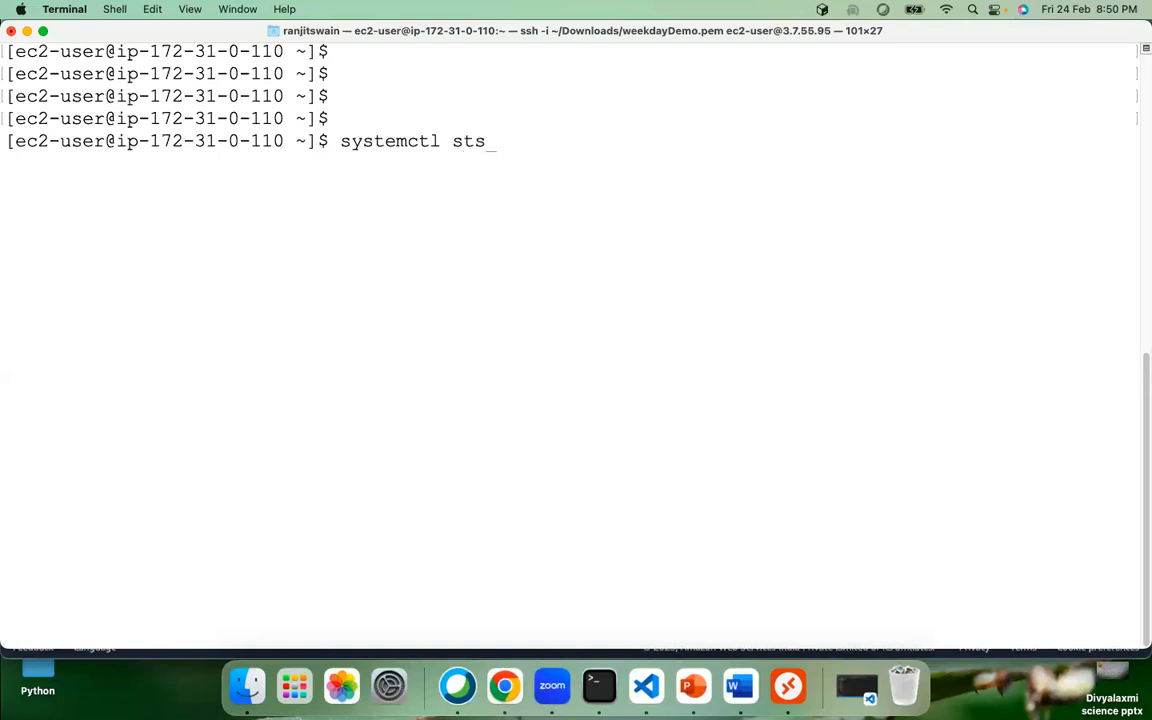
Step: Run systemctl status httpd and highlight The Apache HTTP Server's active (running) status
key(BackSpace)
text(atus httpd)
key(Return)
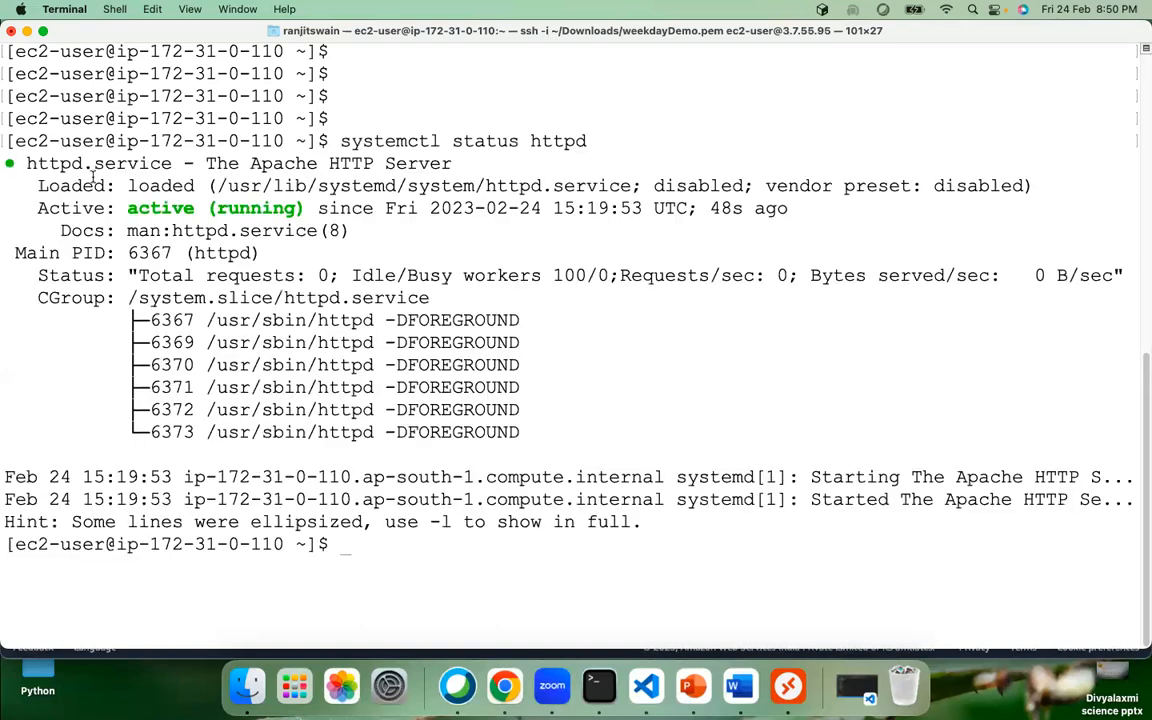
drag(8, 155, 679, 521)
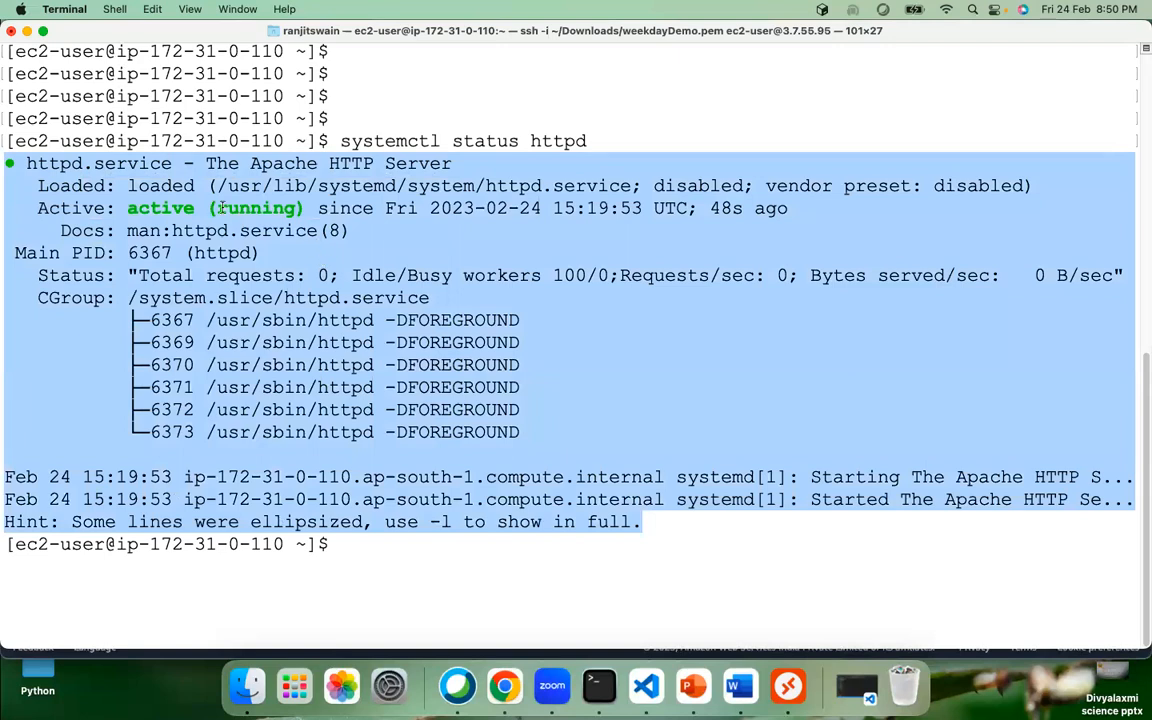
click(269, 236)
drag(128, 208, 320, 208)
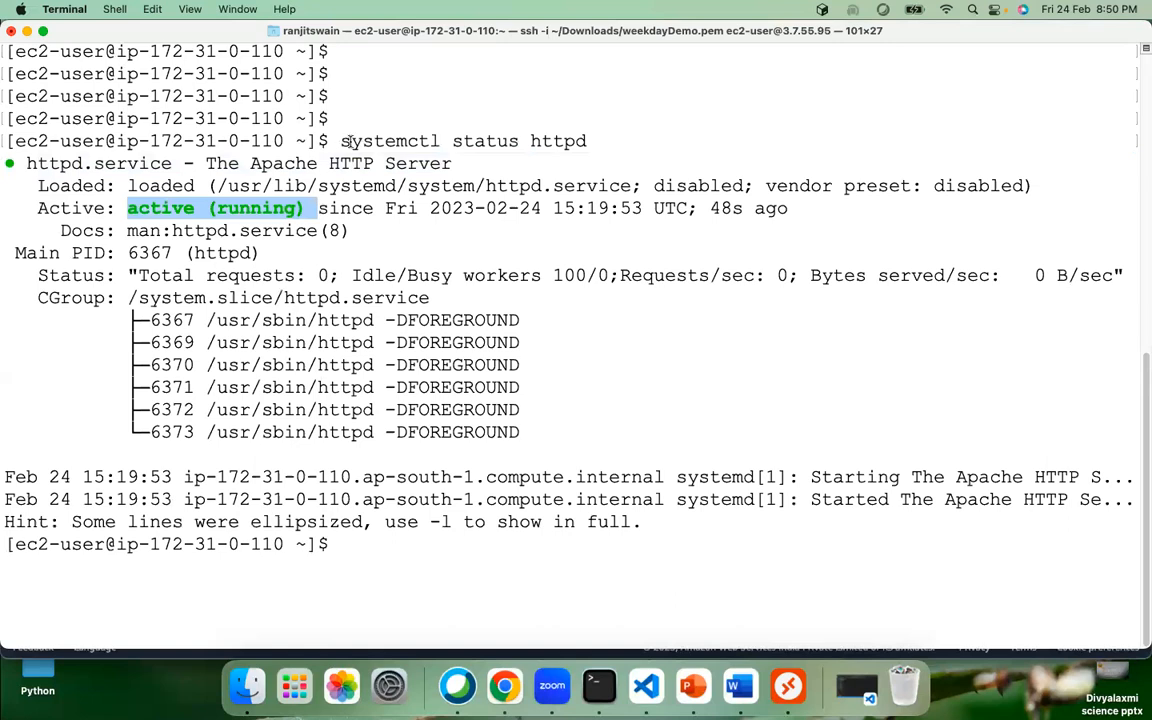
drag(203, 163, 452, 163)
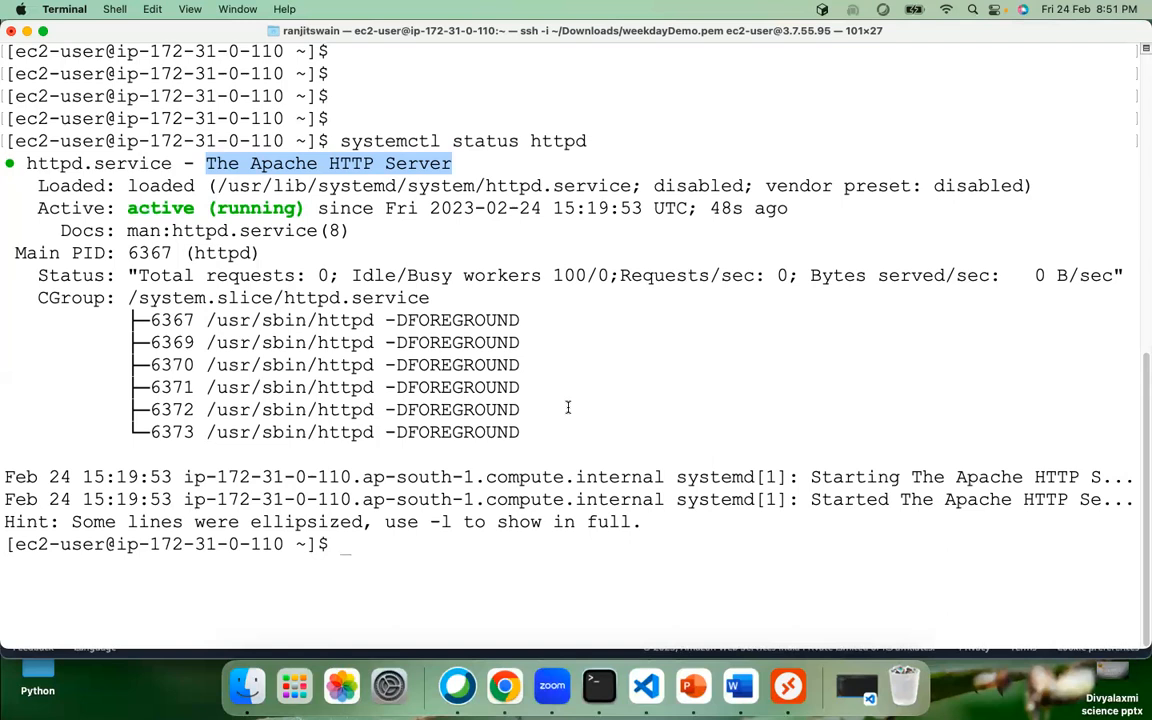
Step: Change into /var/www/html and list its files with ls -lrt, noting index.html
key(Return)
key(Return)
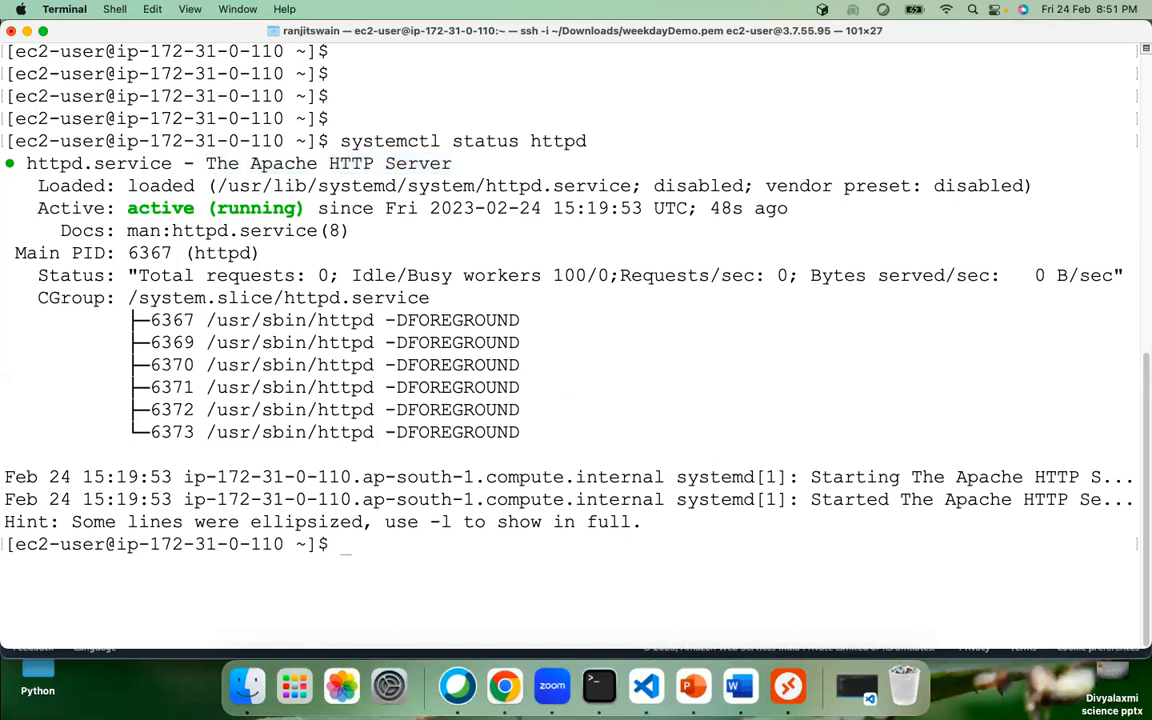
text(cd /var)
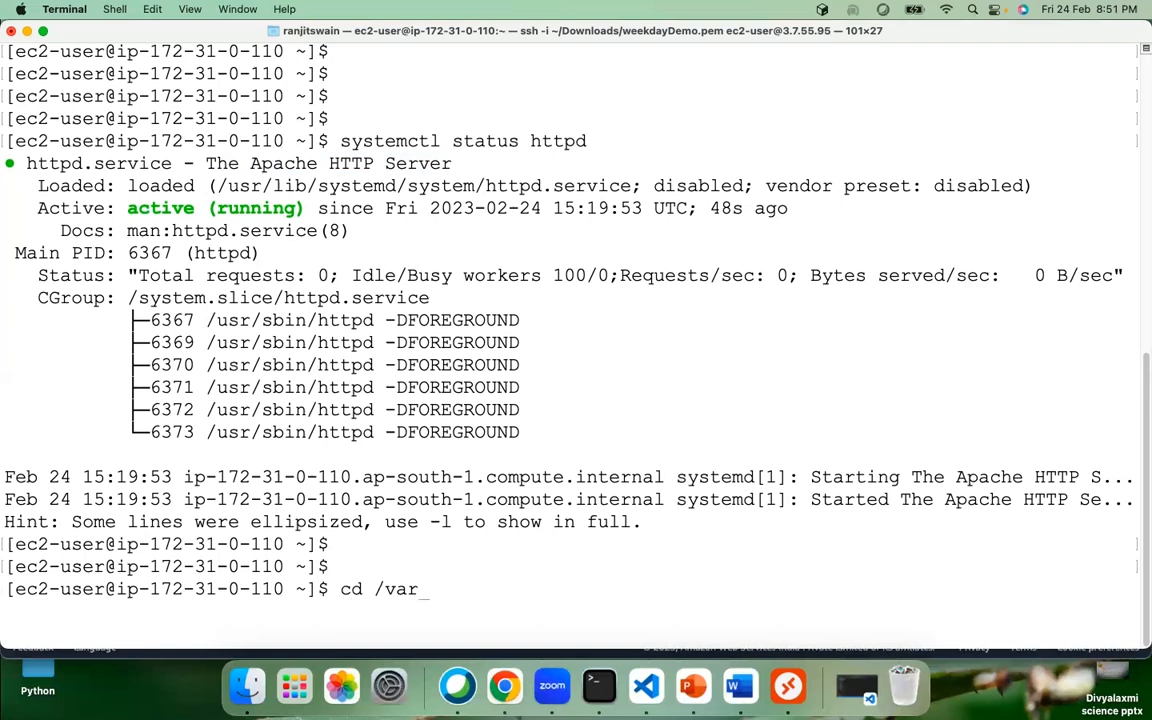
text(/wwww)
key(BackSpace)
text(/html)
key(Return)
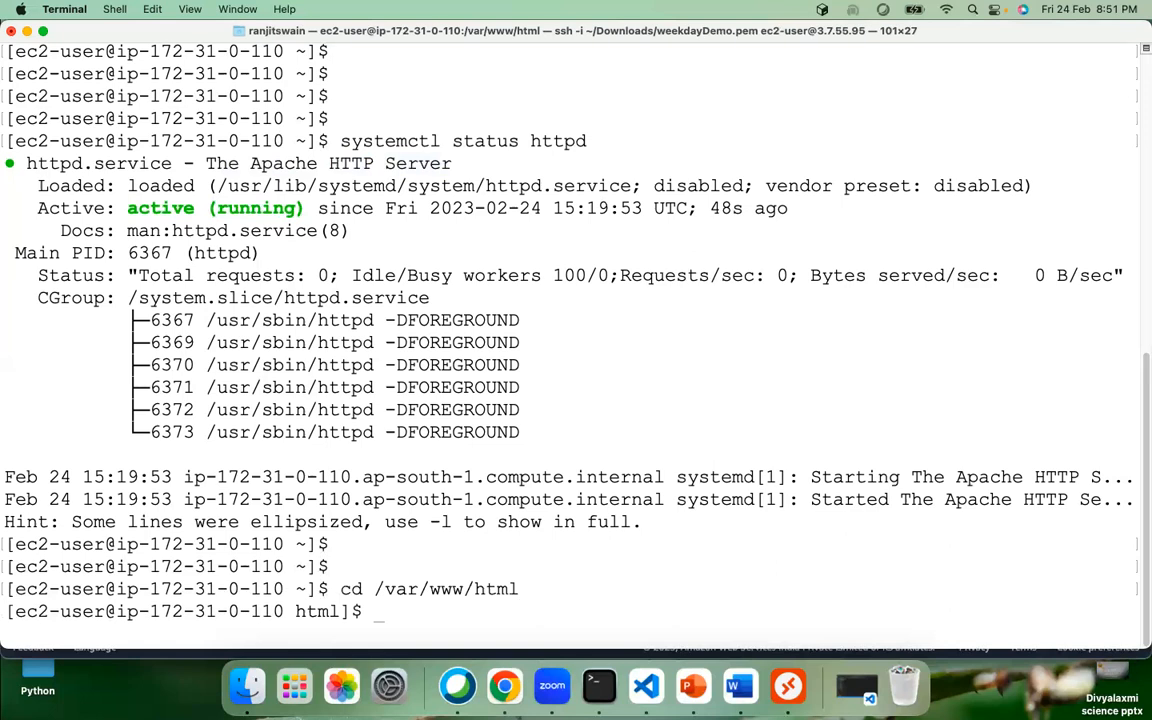
text(ls -lrt)
key(Return)
key(Return)
key(Return)
key(Return)
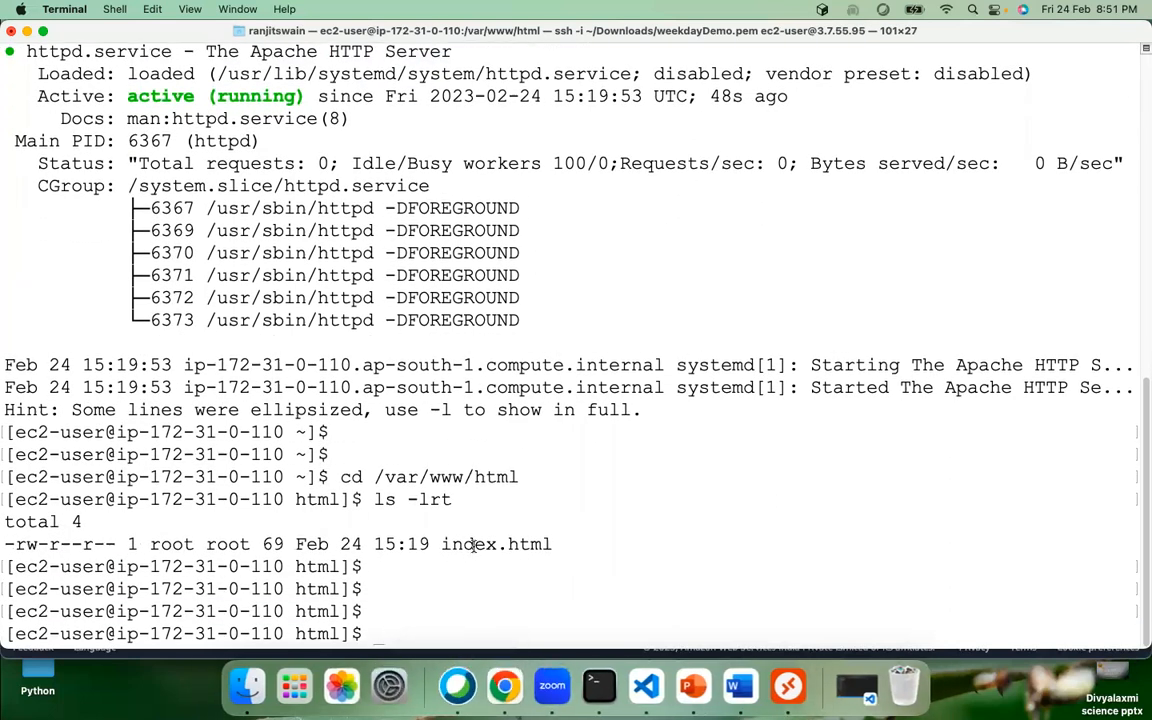
drag(441, 544, 567, 544)
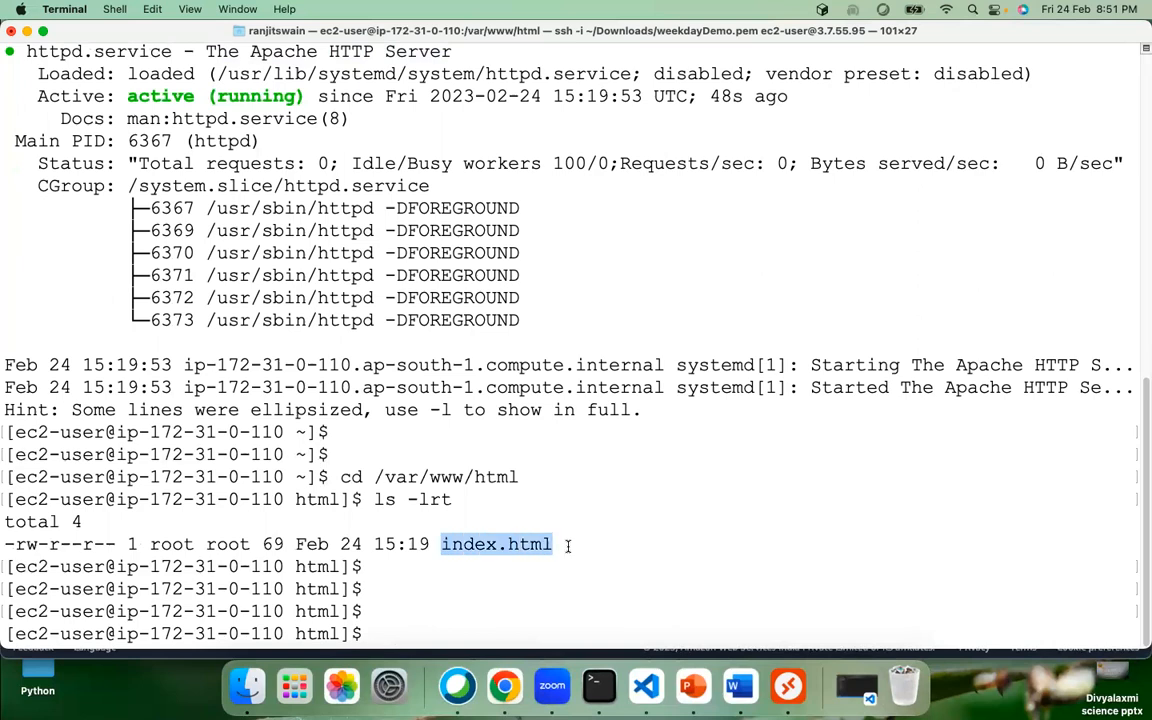
Step: Print index.html with cat and highlight its HTML and the /var/www/html path
text(cat )
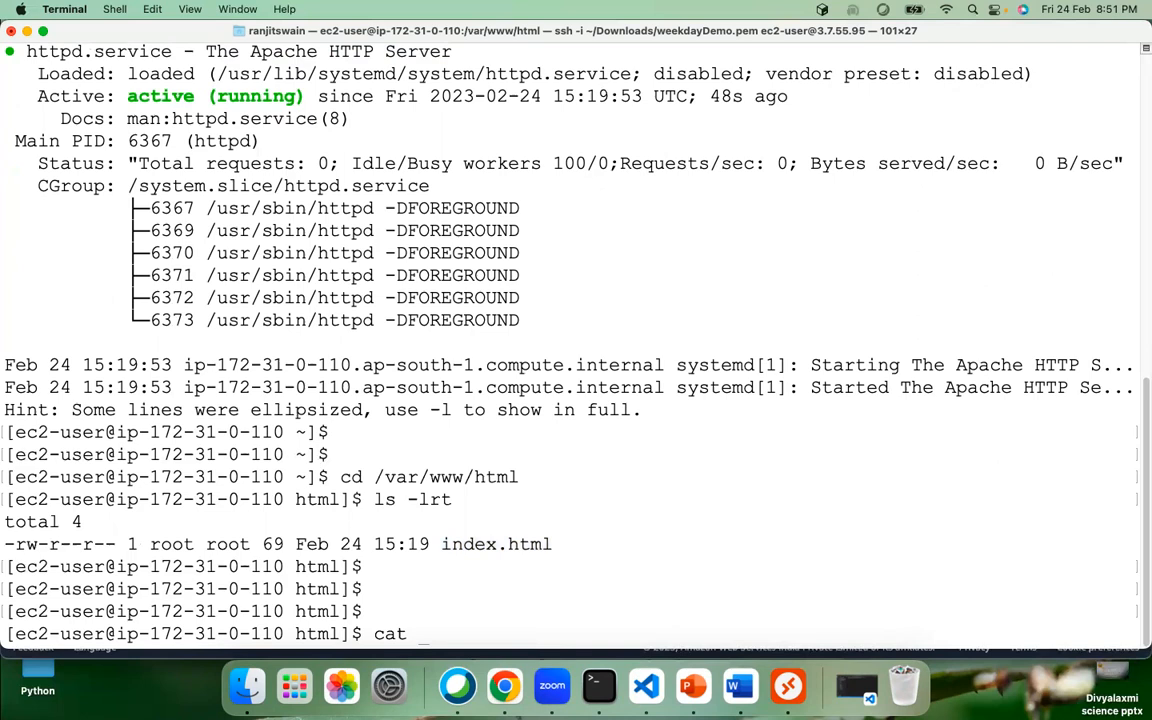
text(index.html)
key(Return)
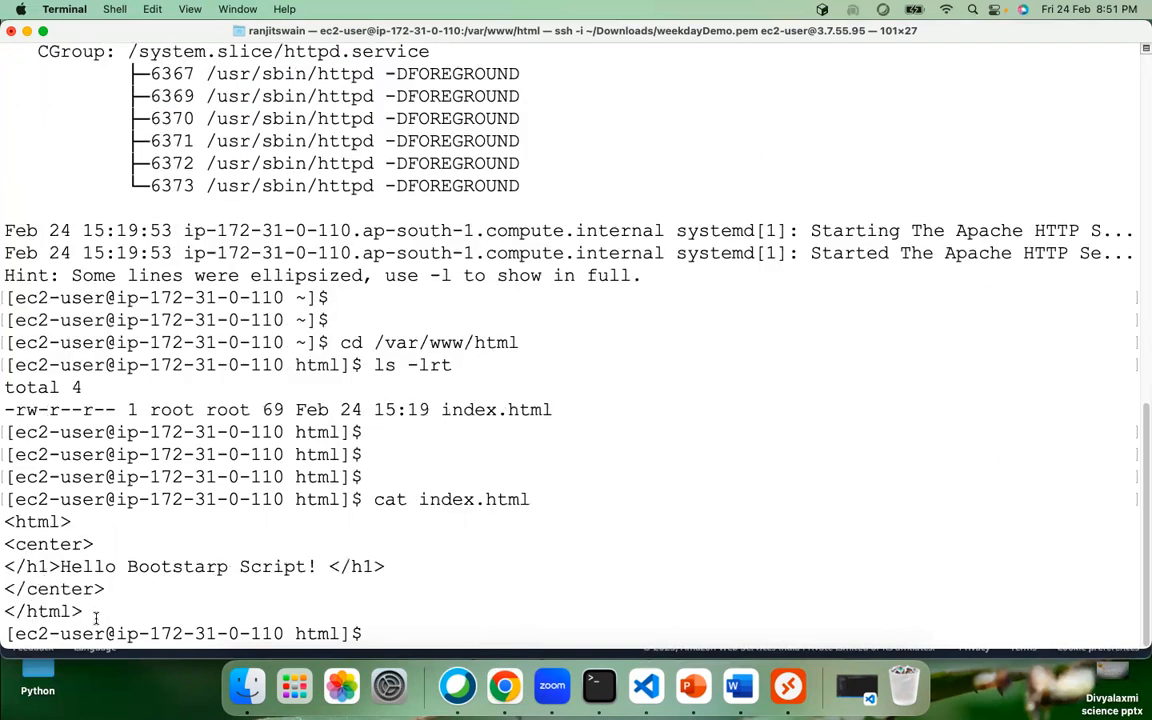
drag(88, 611, 4, 516)
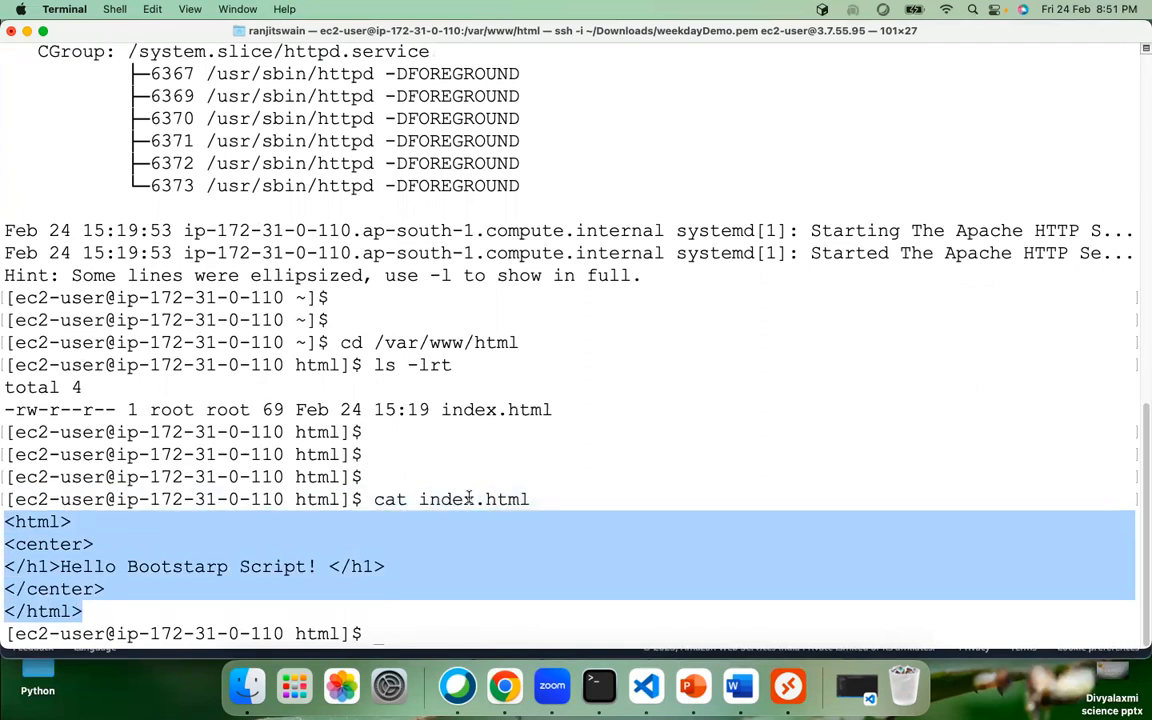
click(405, 554)
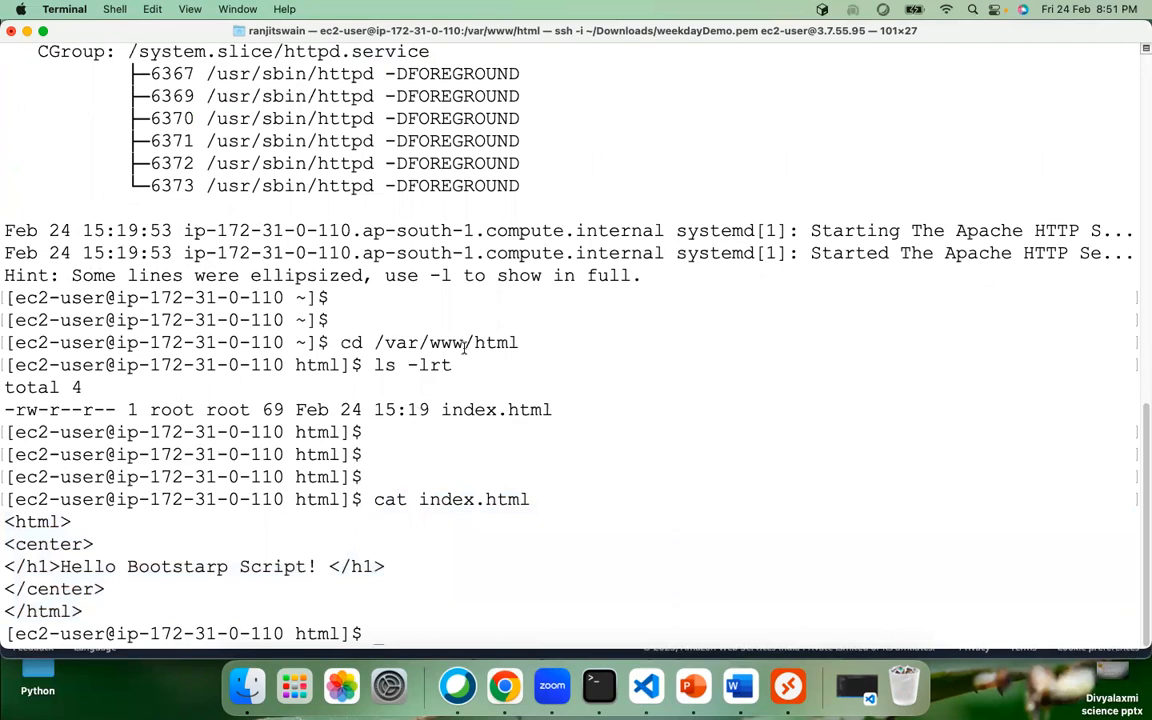
scroll(257, 311, up, 10)
scroll(230, 300, down, 3)
scroll(211, 225, down, 5)
drag(79, 552, 4, 522)
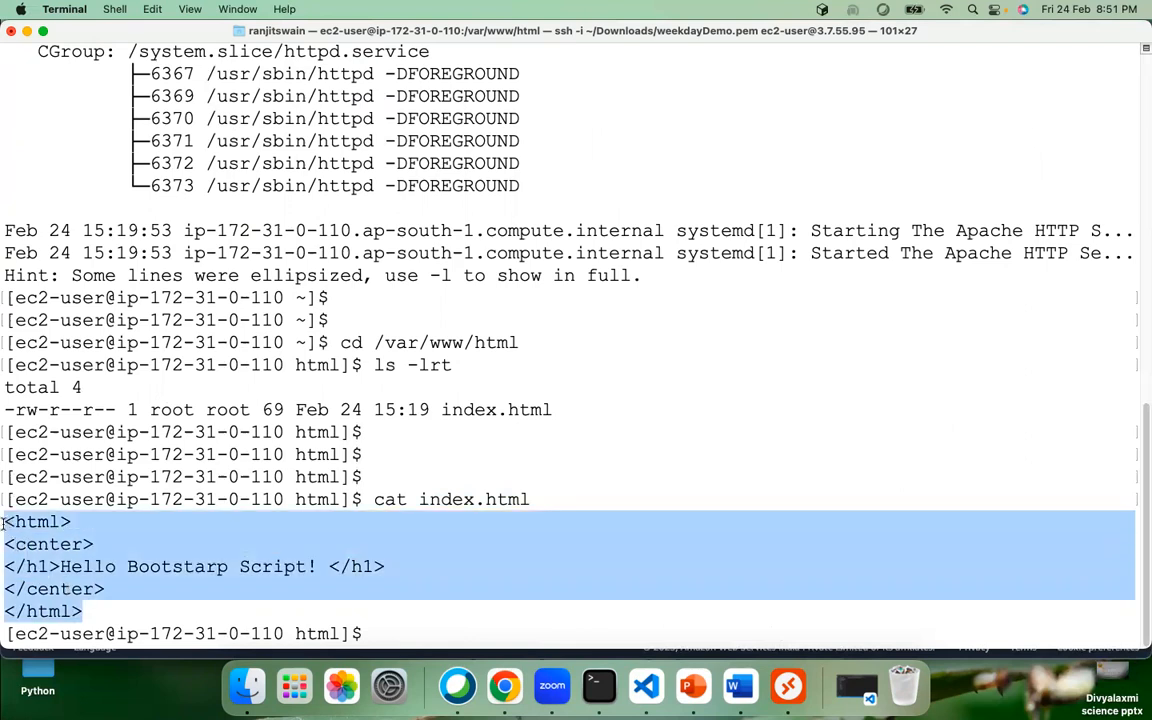
double_click(316, 477)
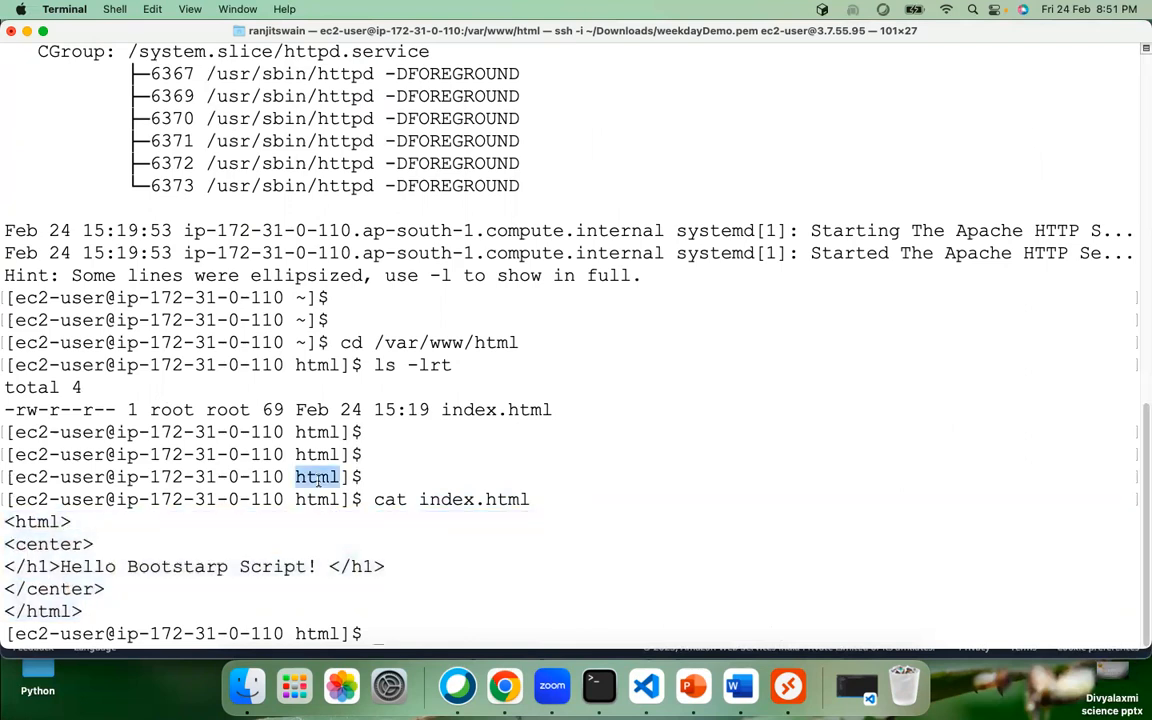
drag(375, 343, 520, 343)
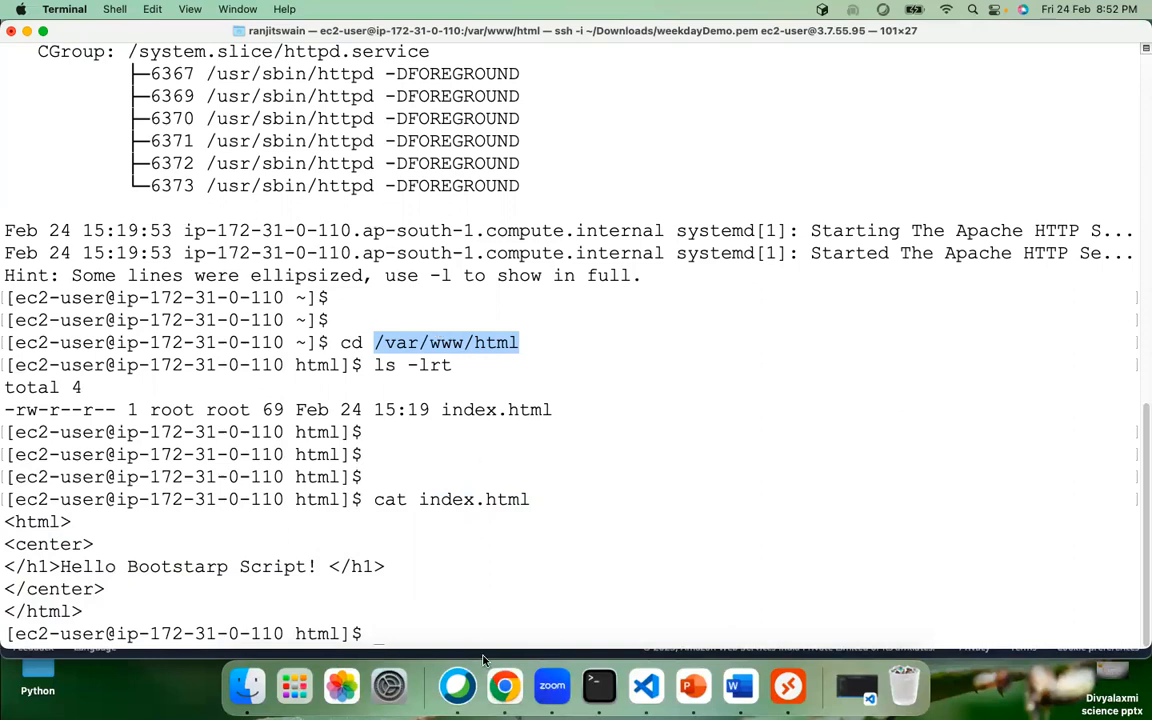
Step: Load 3.7.55.95:80 in a new Chrome tab, then go back to the EC2 instances tab
click(504, 686)
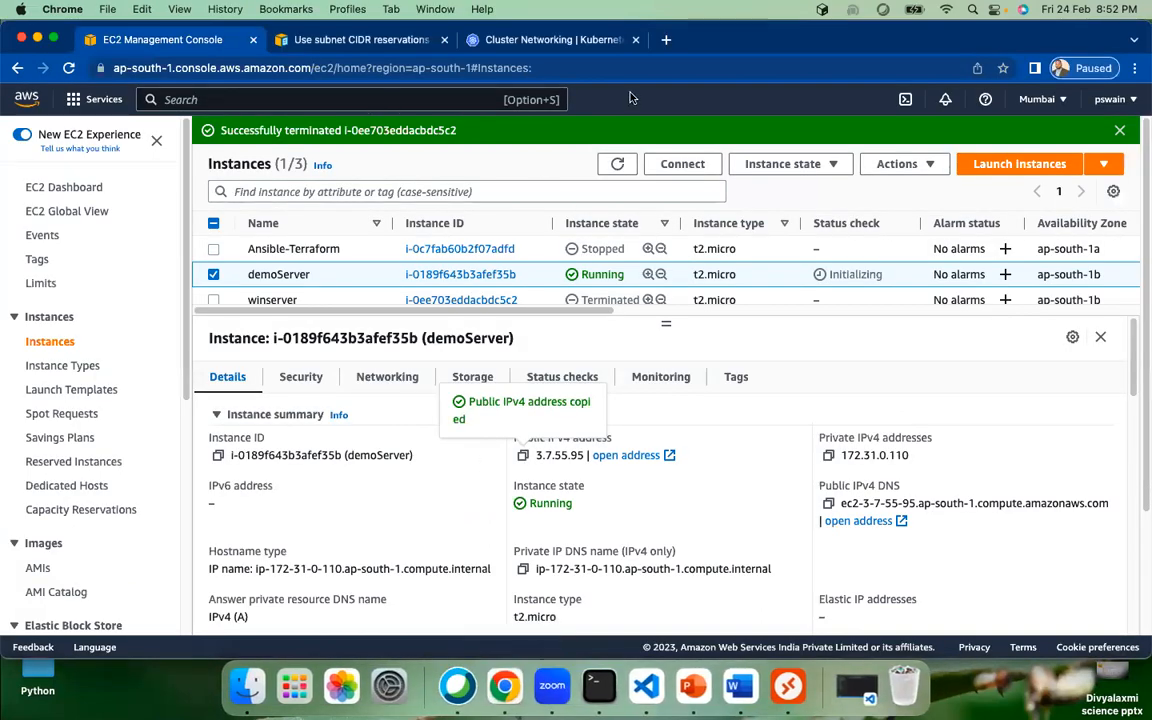
click(666, 40)
text(3.7.55.95)
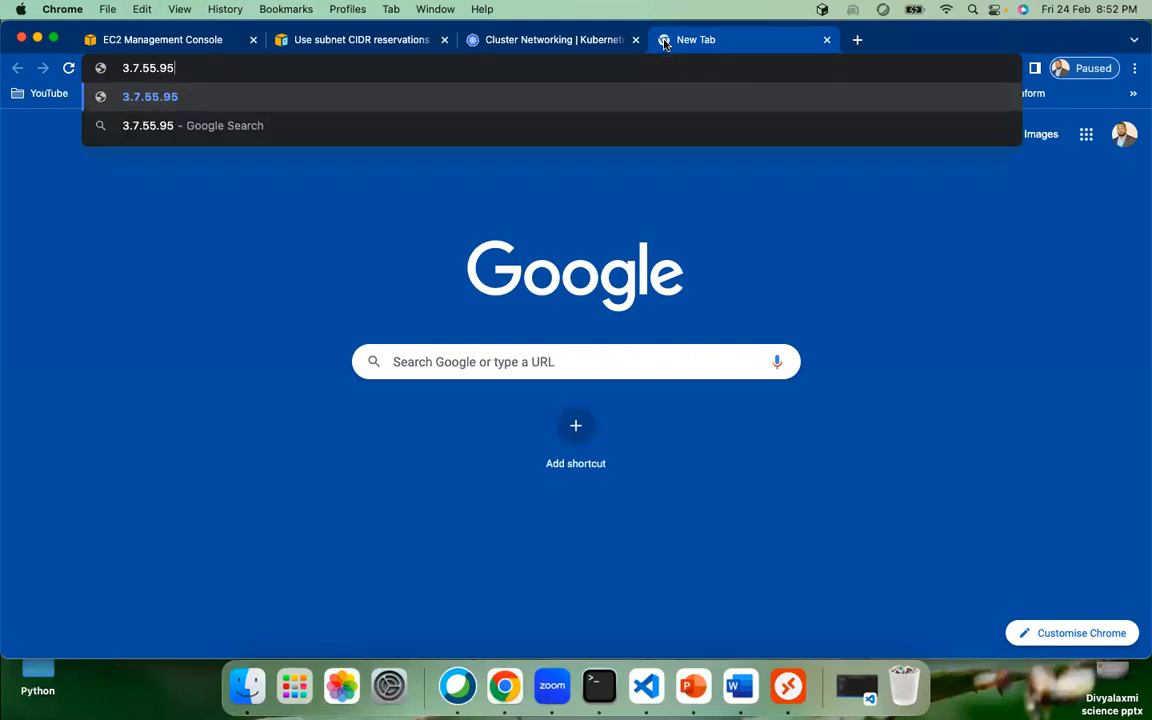
text(:80)
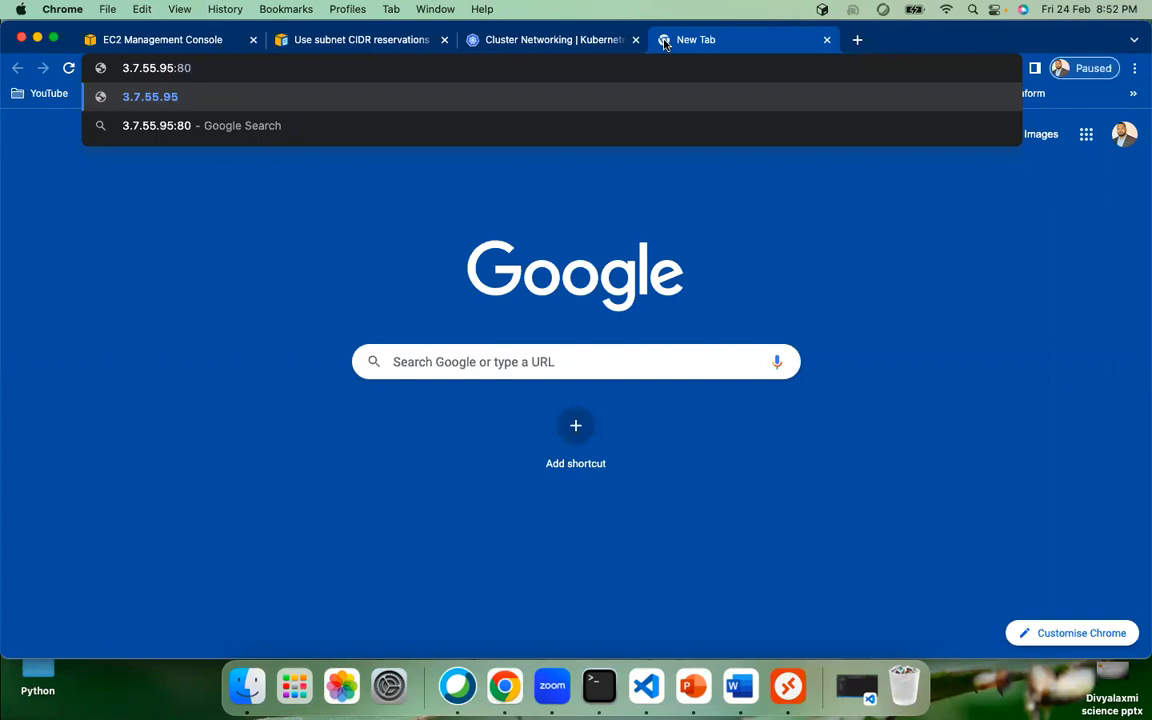
key(Return)
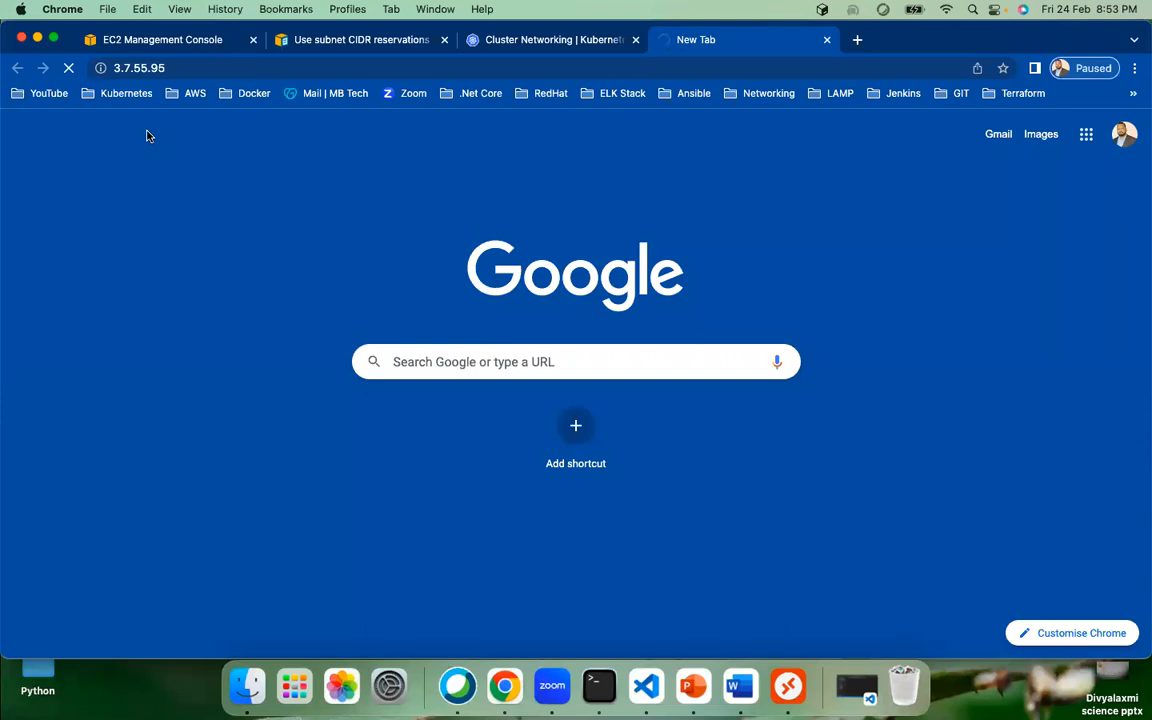
click(158, 42)
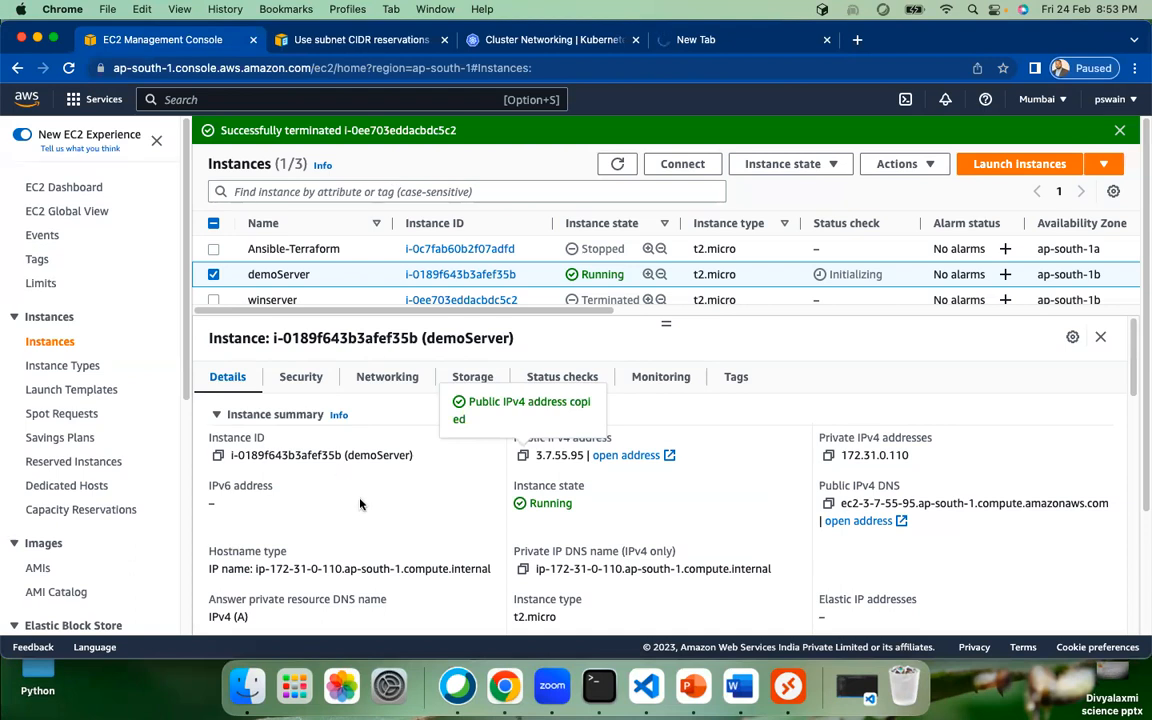
Step: Open the instance's launch-wizard-3 security group from its Security details
click(296, 380)
scroll(356, 435, down, 3)
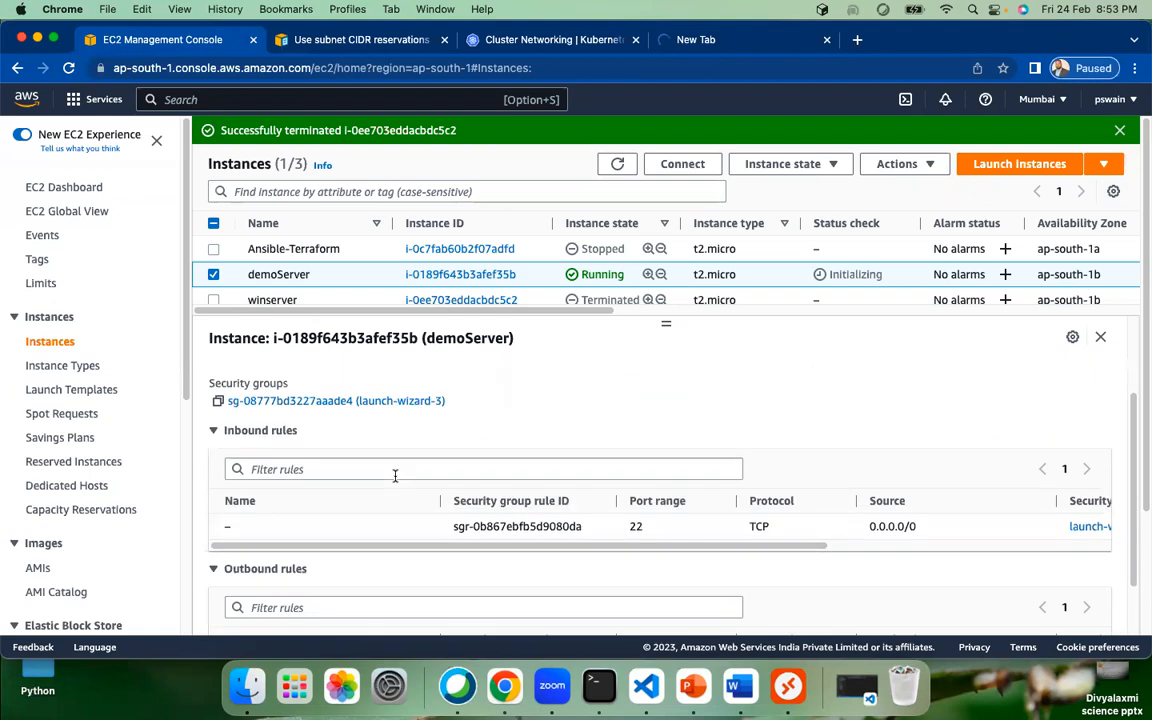
click(308, 401)
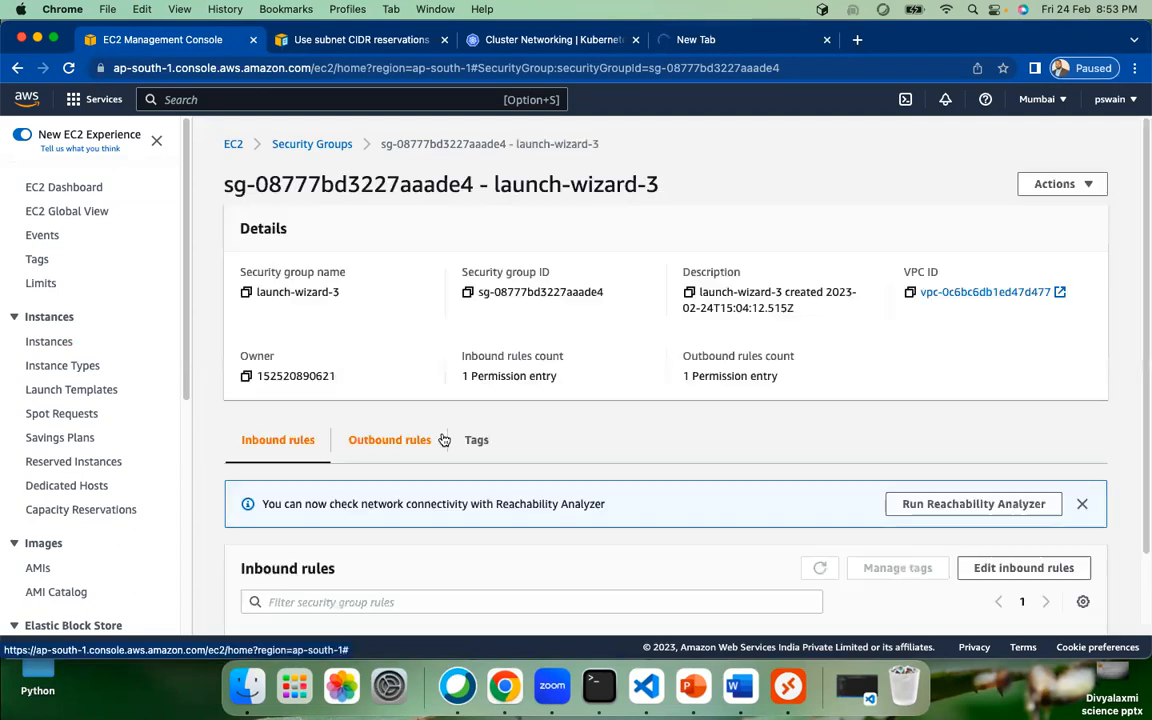
scroll(622, 408, down, 2)
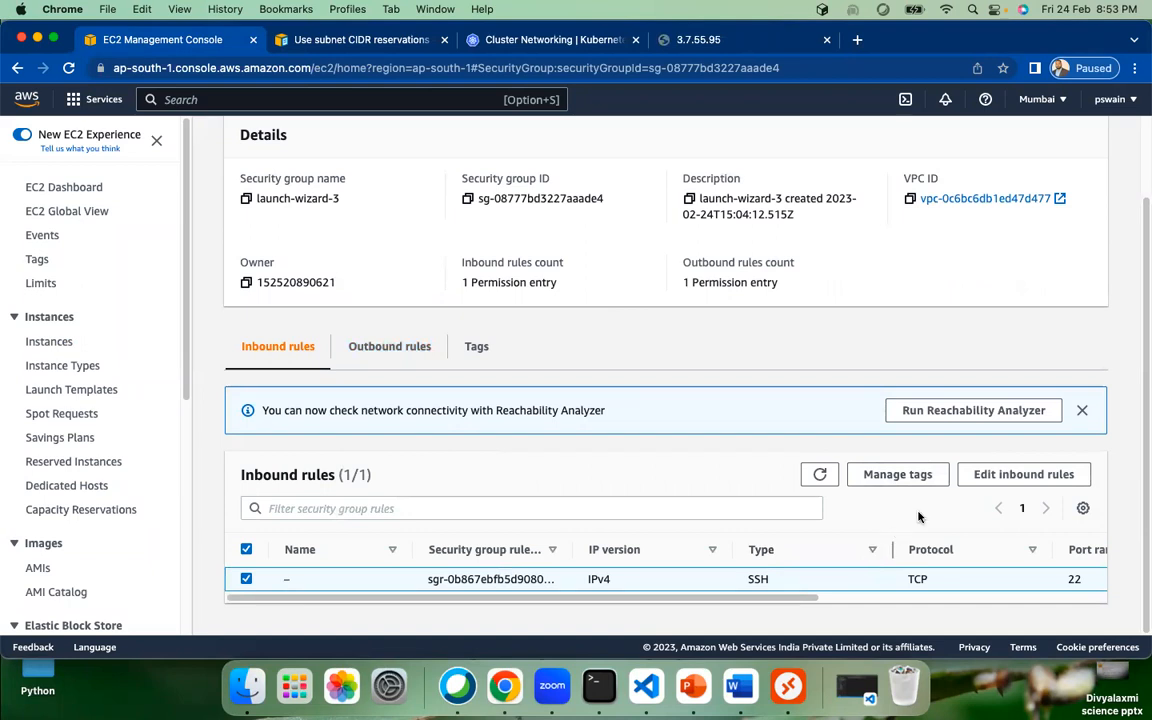
scroll(834, 603, right, 5)
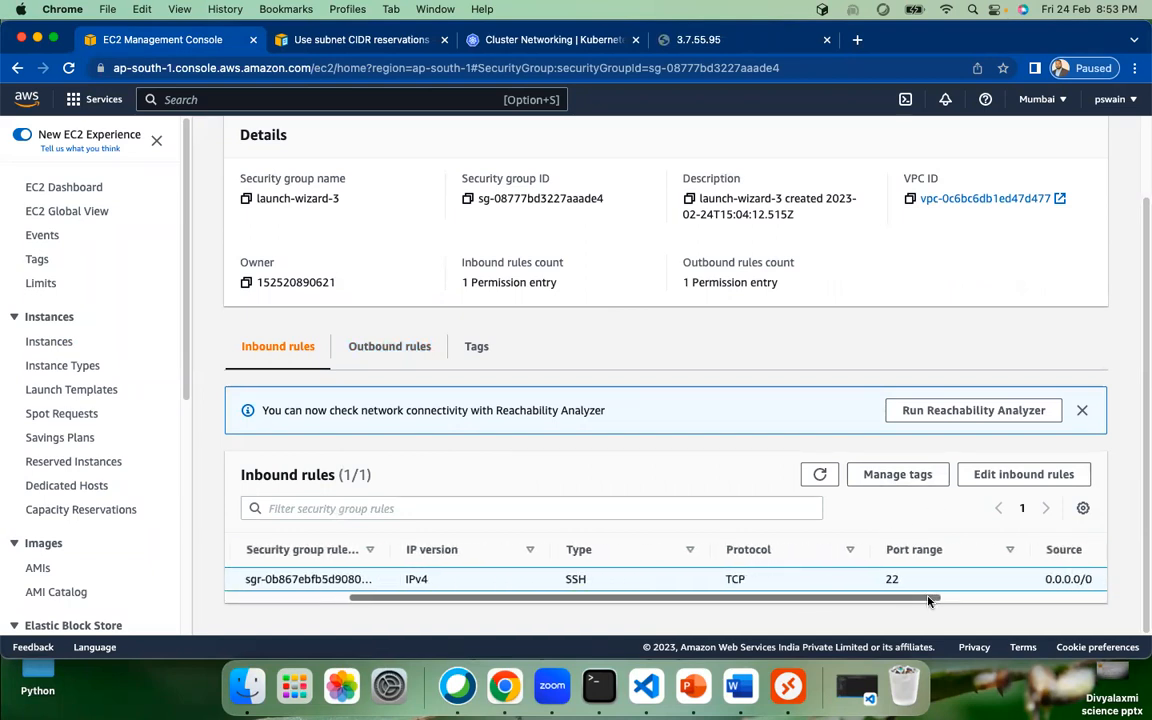
scroll(897, 597, right, 2)
scroll(905, 570, left, 6)
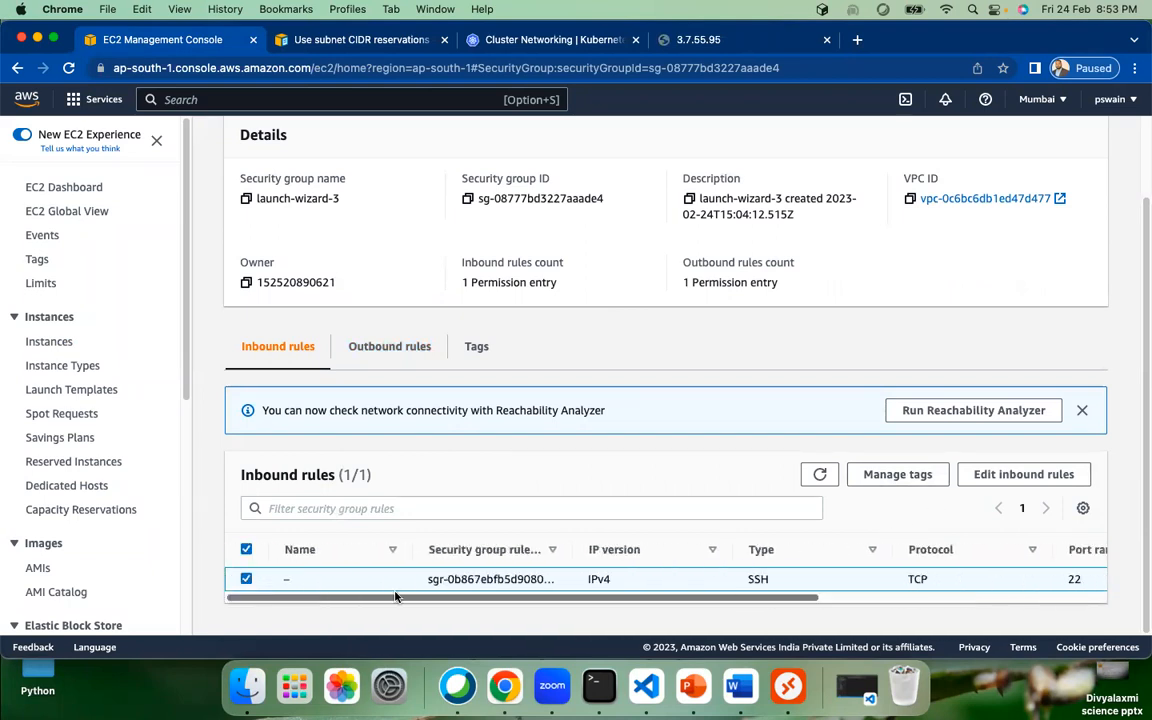
Step: Add and save an inbound rule for port 80 from 0.0.0.0/0, then review the rules
click(998, 479)
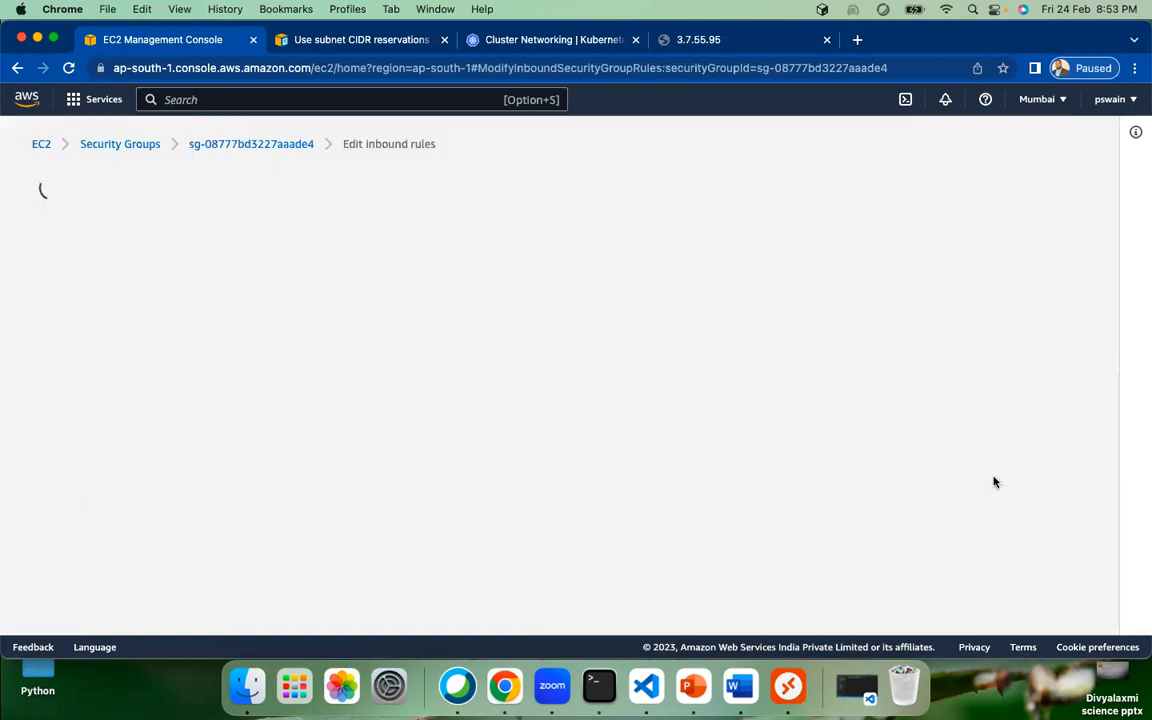
click(82, 431)
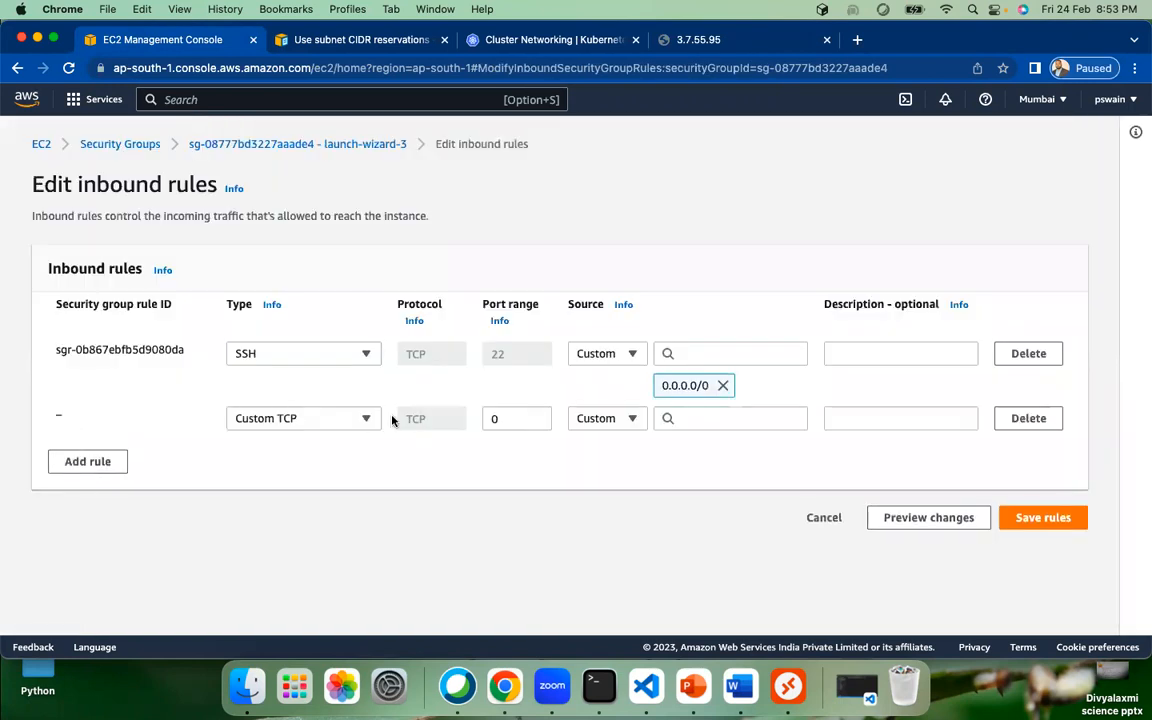
drag(502, 419, 454, 424)
text(80)
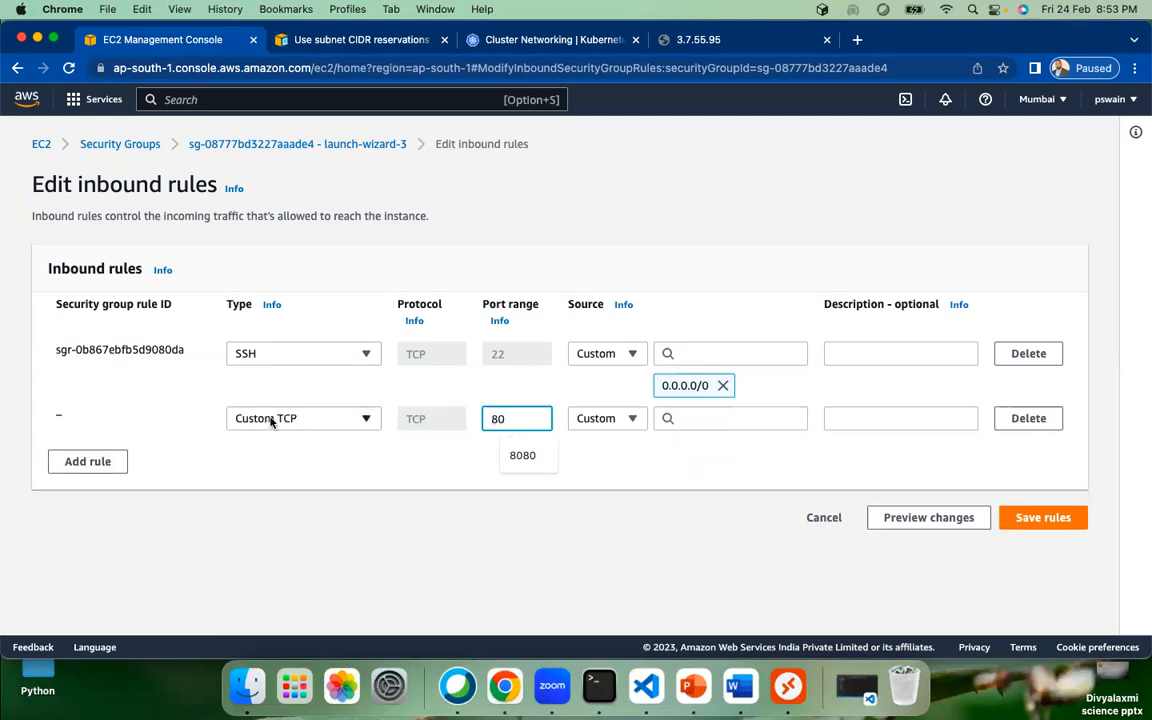
click(355, 458)
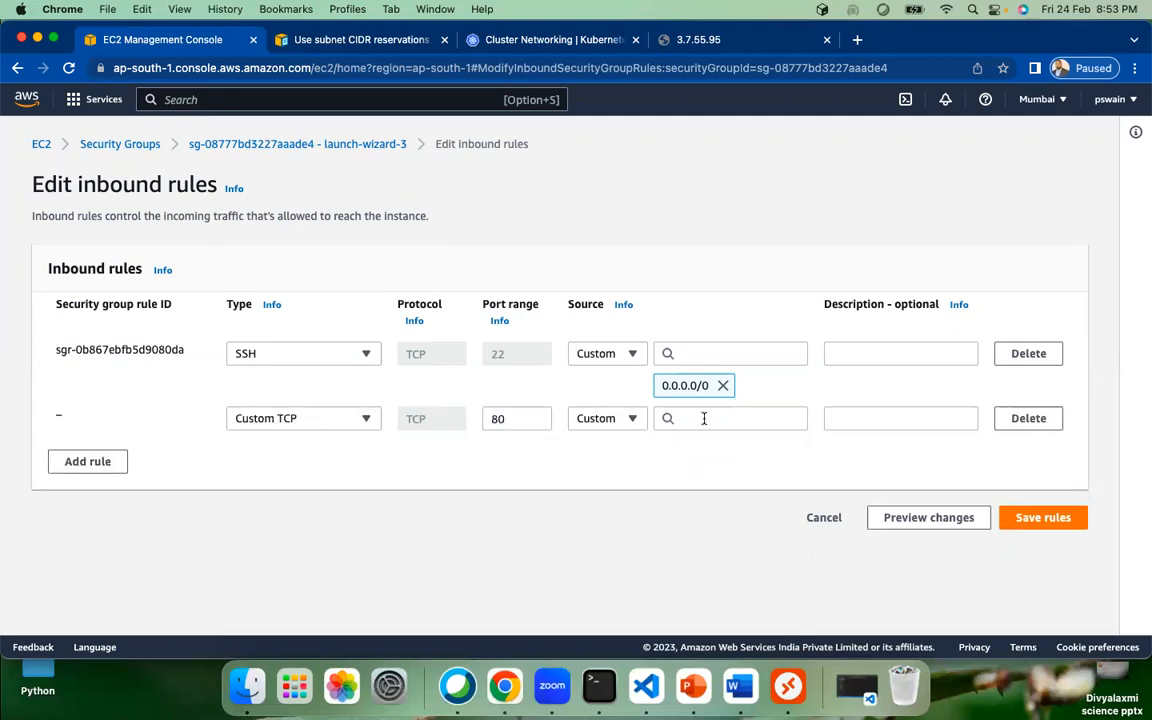
click(704, 418)
click(715, 203)
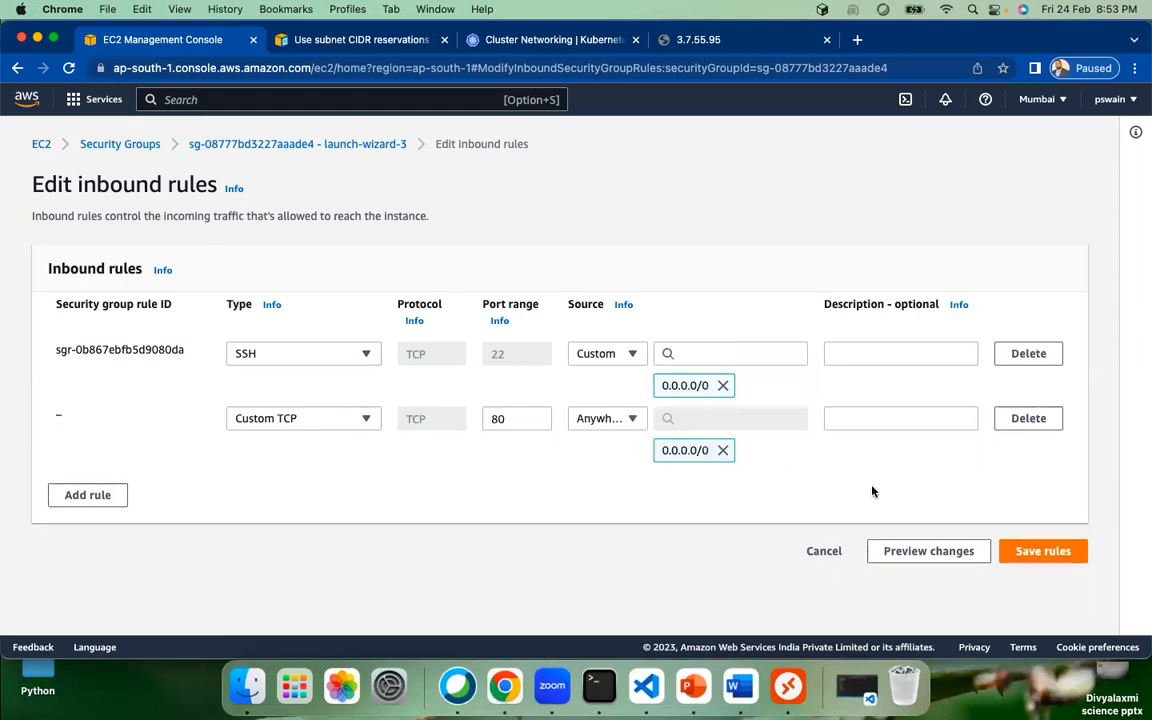
click(699, 40)
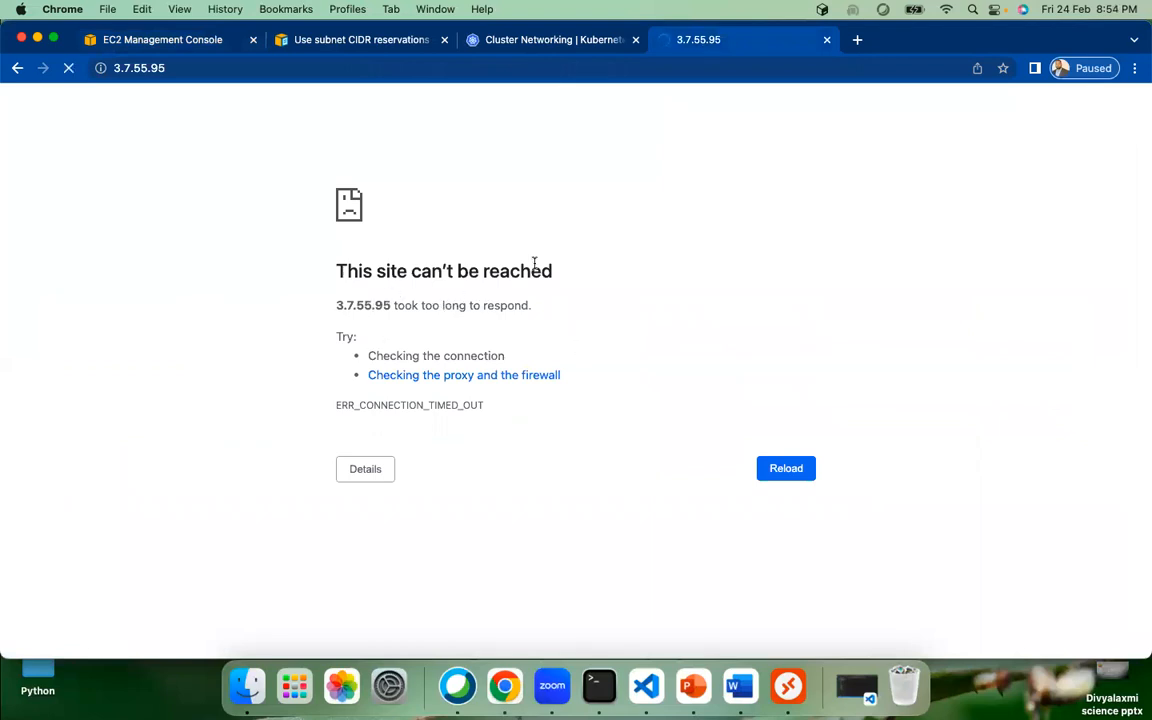
click(155, 40)
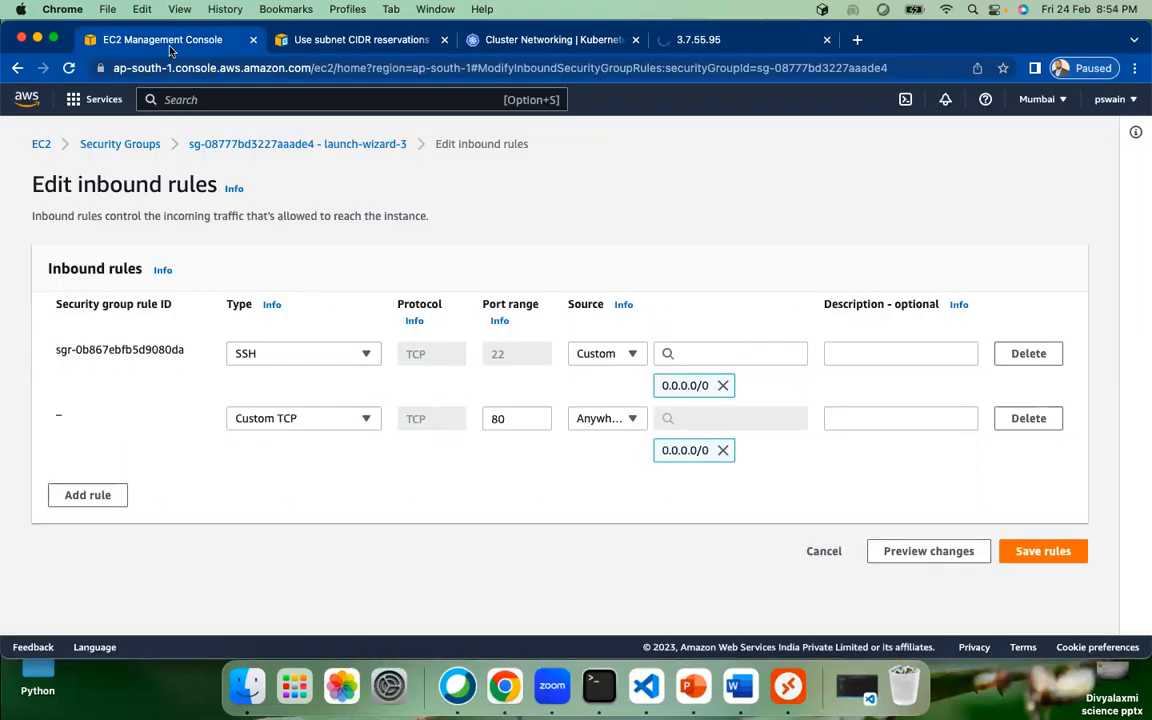
click(1033, 551)
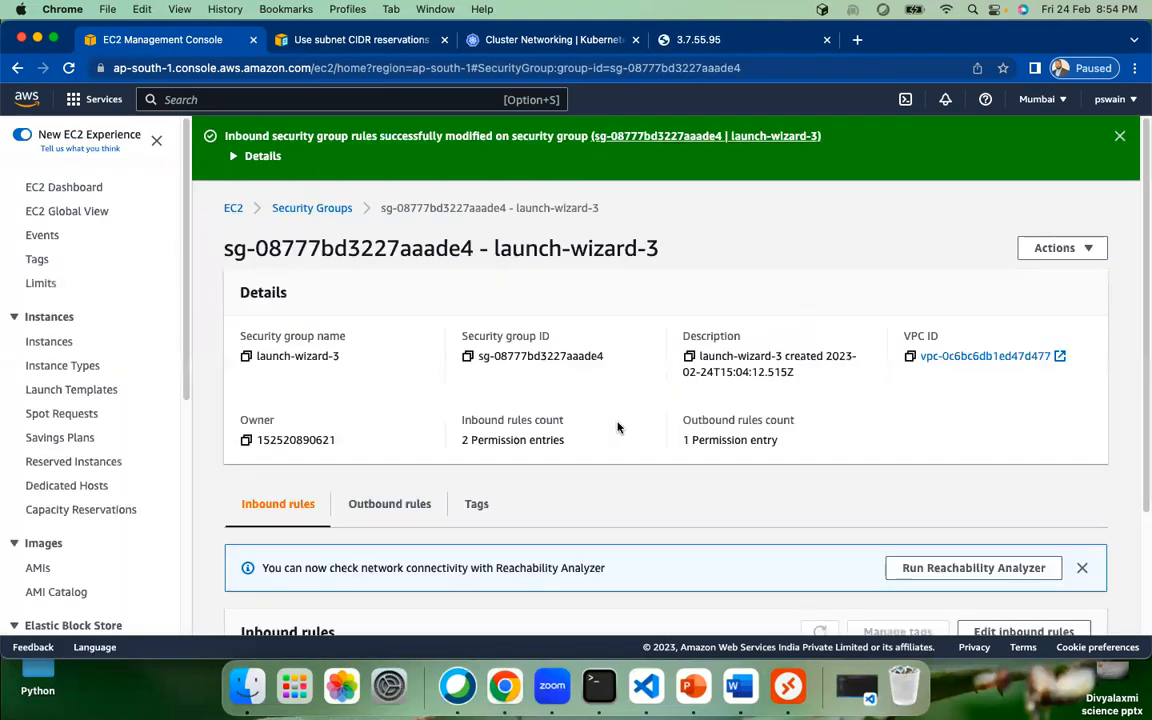
scroll(568, 401, down, 5)
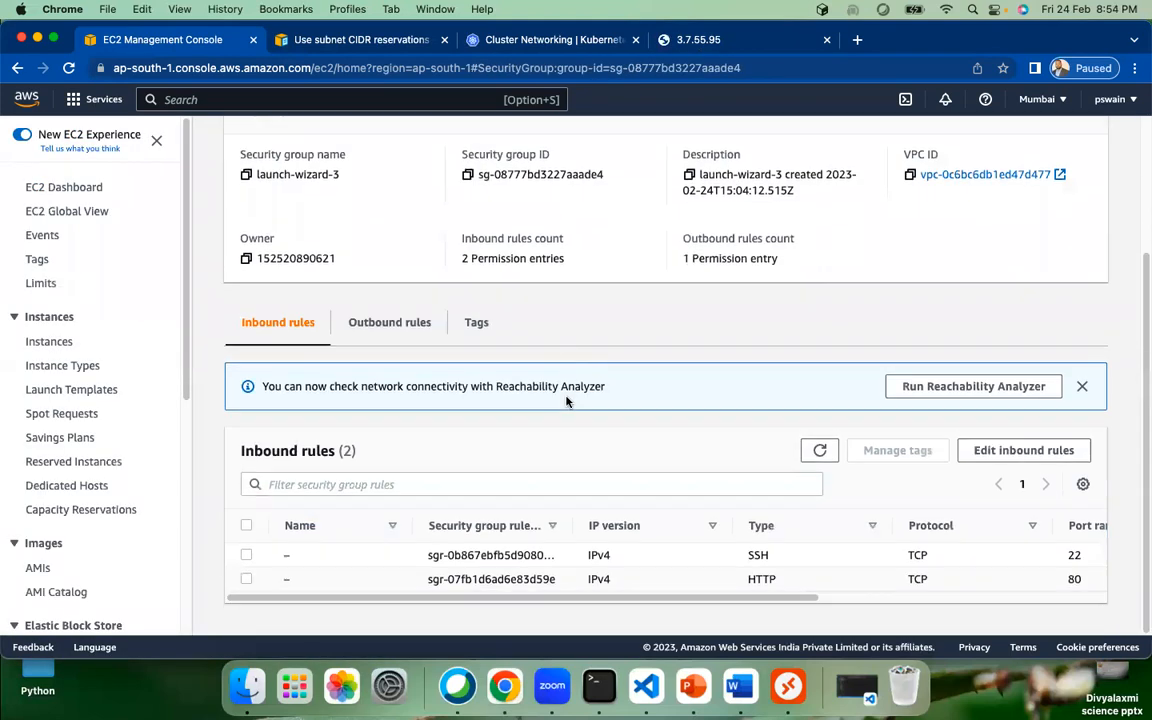
drag(789, 601, 983, 601)
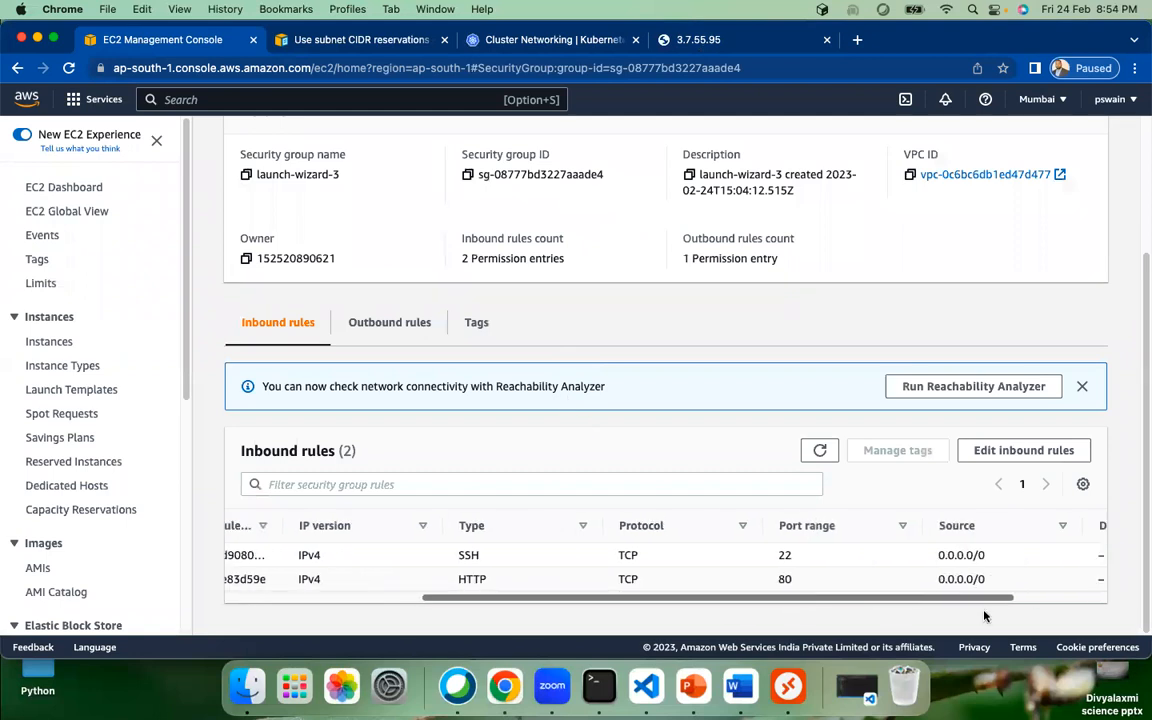
drag(792, 602, 329, 571)
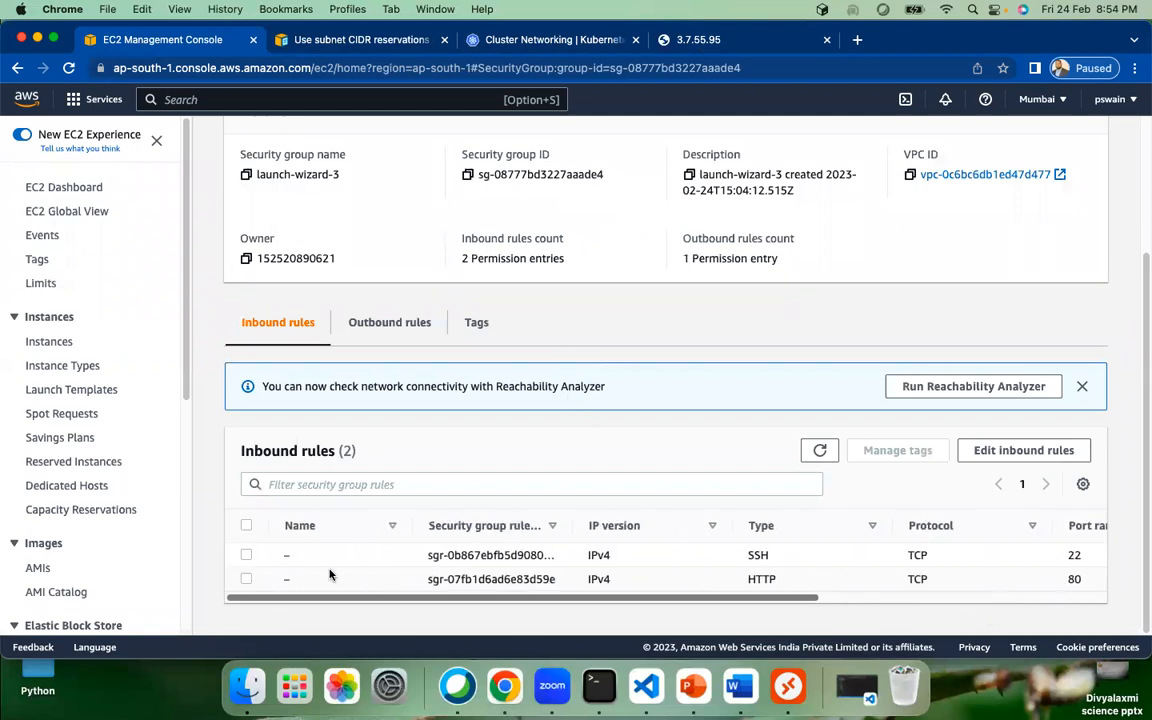
Step: View the Hello Bootstarp Script! page at 3.7.55.95, then return to the EC2 Dashboard
click(712, 39)
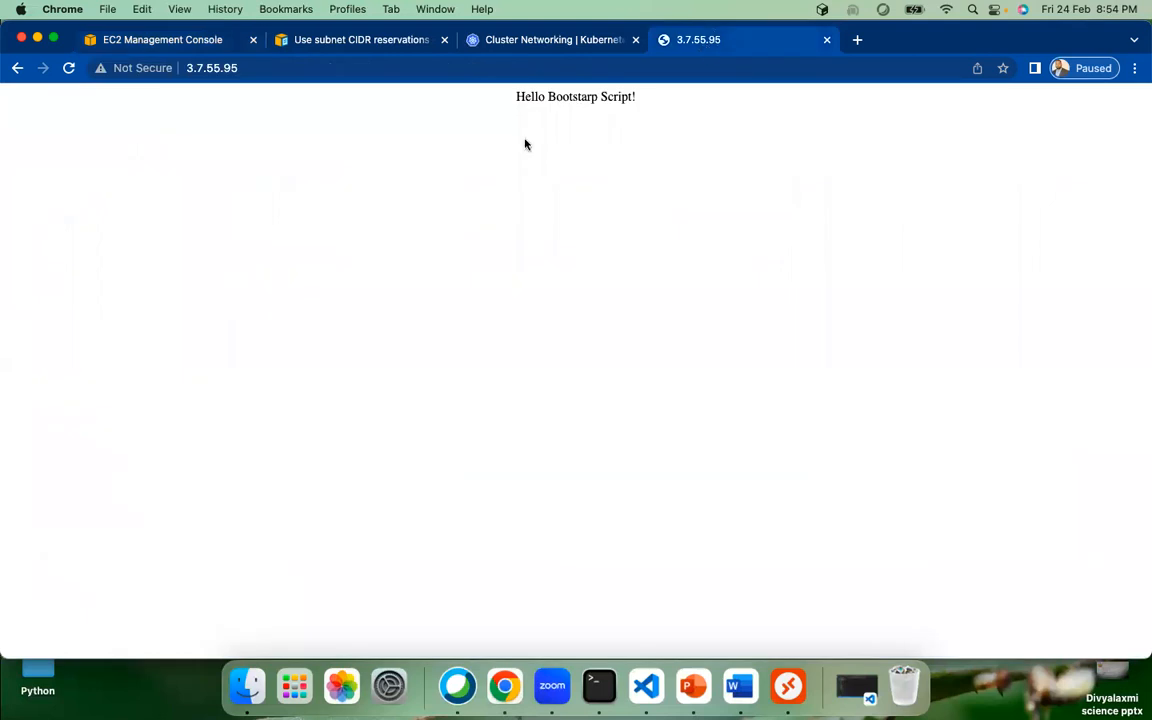
drag(514, 99, 635, 121)
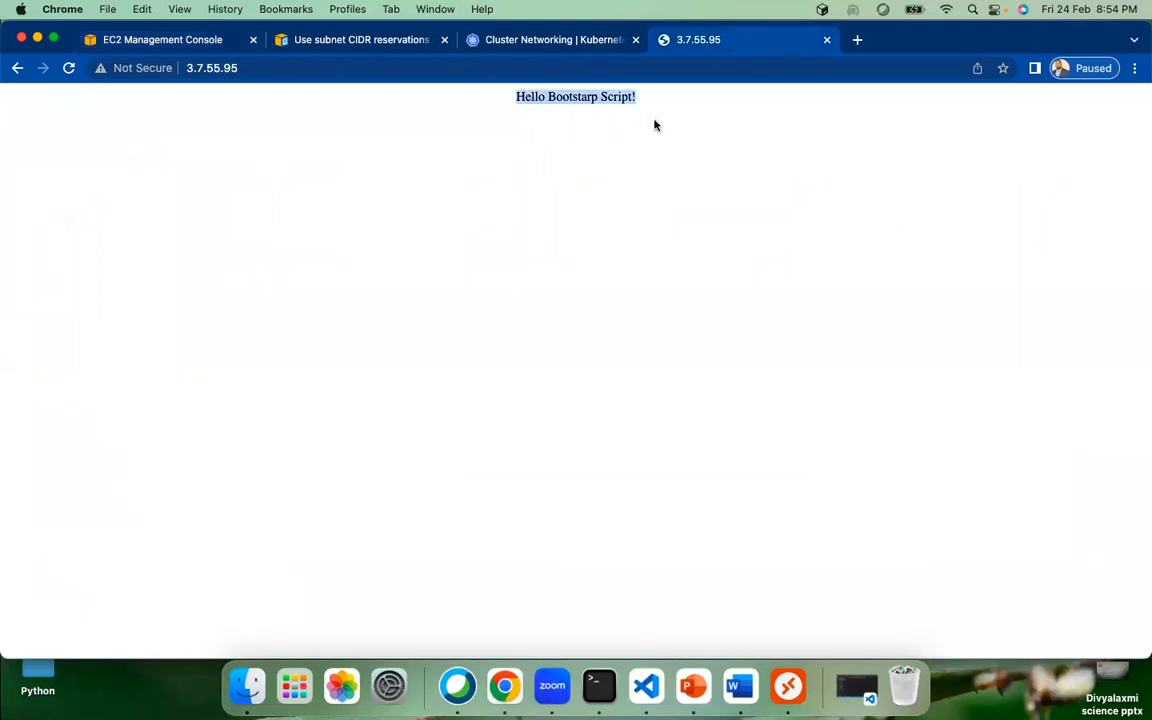
click(600, 221)
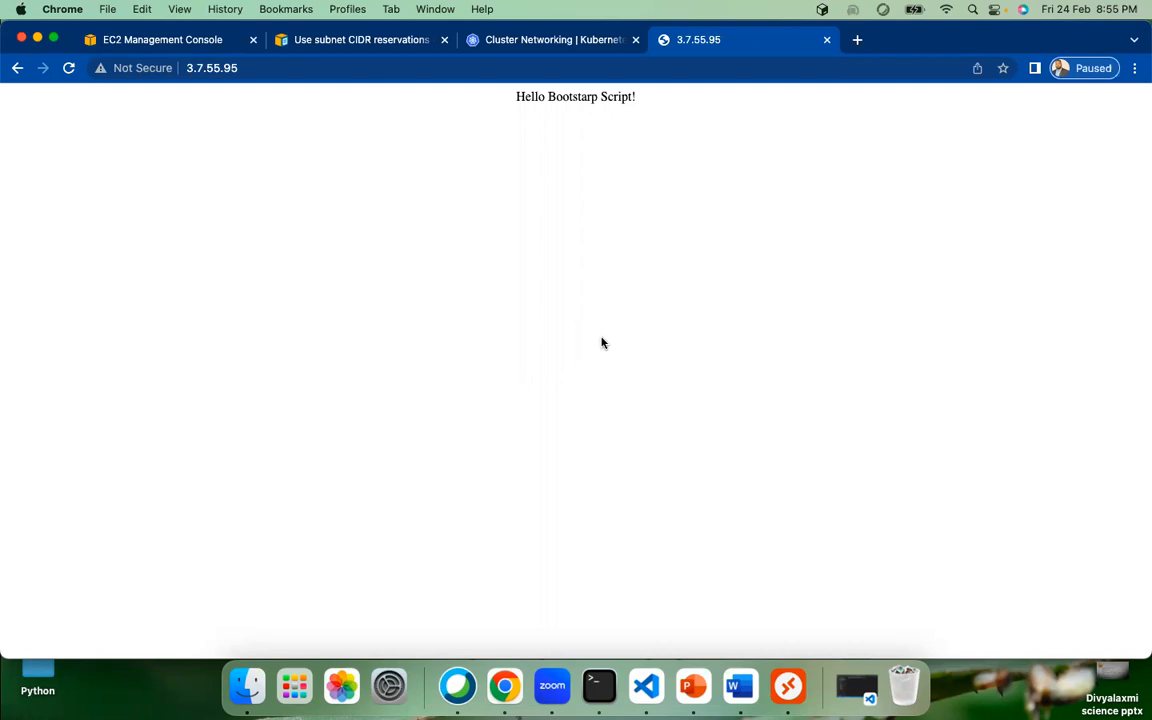
click(140, 42)
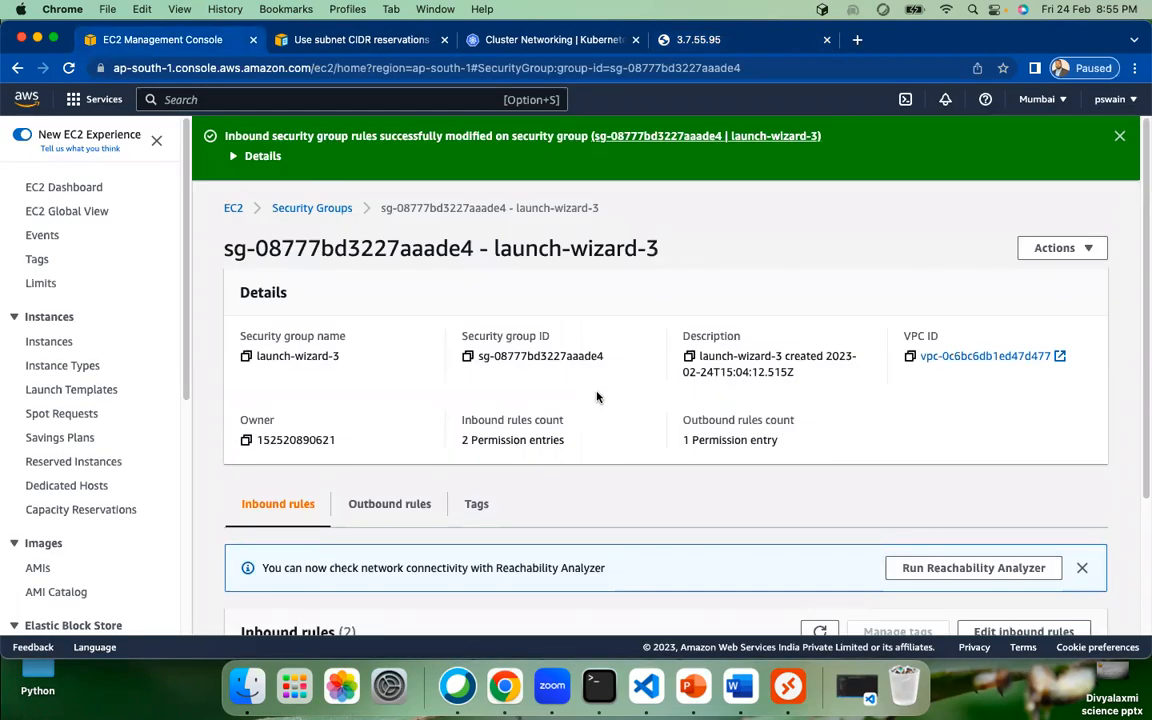
click(56, 189)
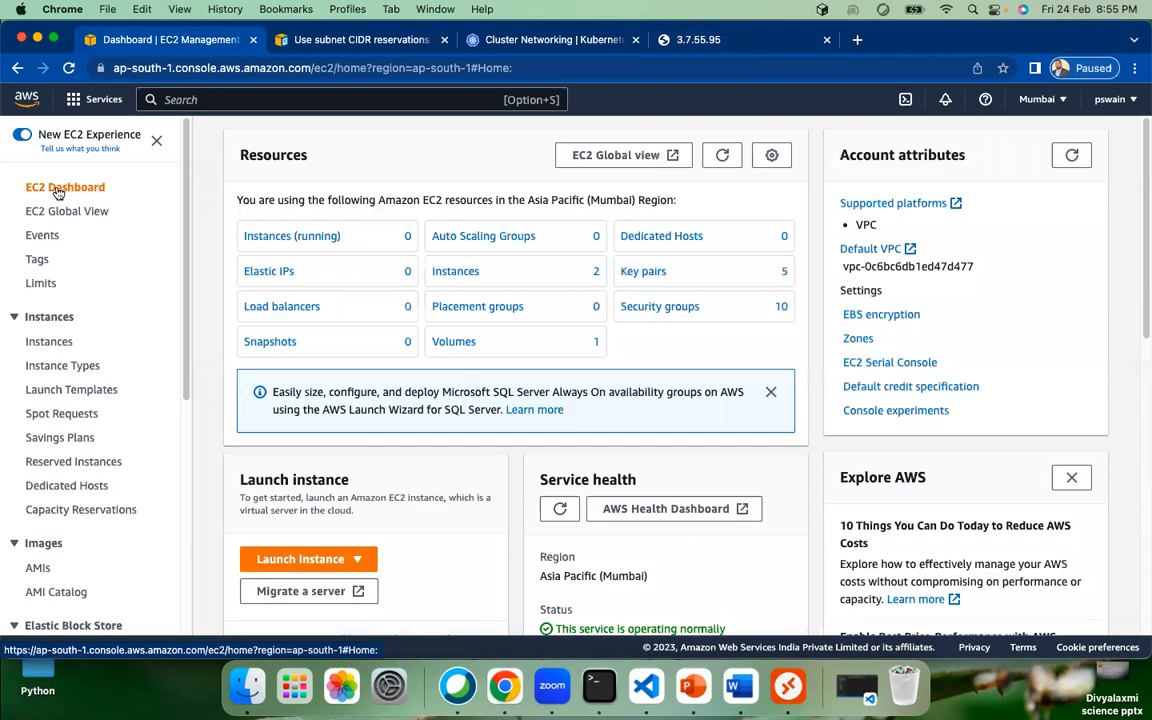
Step: Refresh the Instances list and attempt to terminate demoServer via Instance state > Terminate instance
click(455, 271)
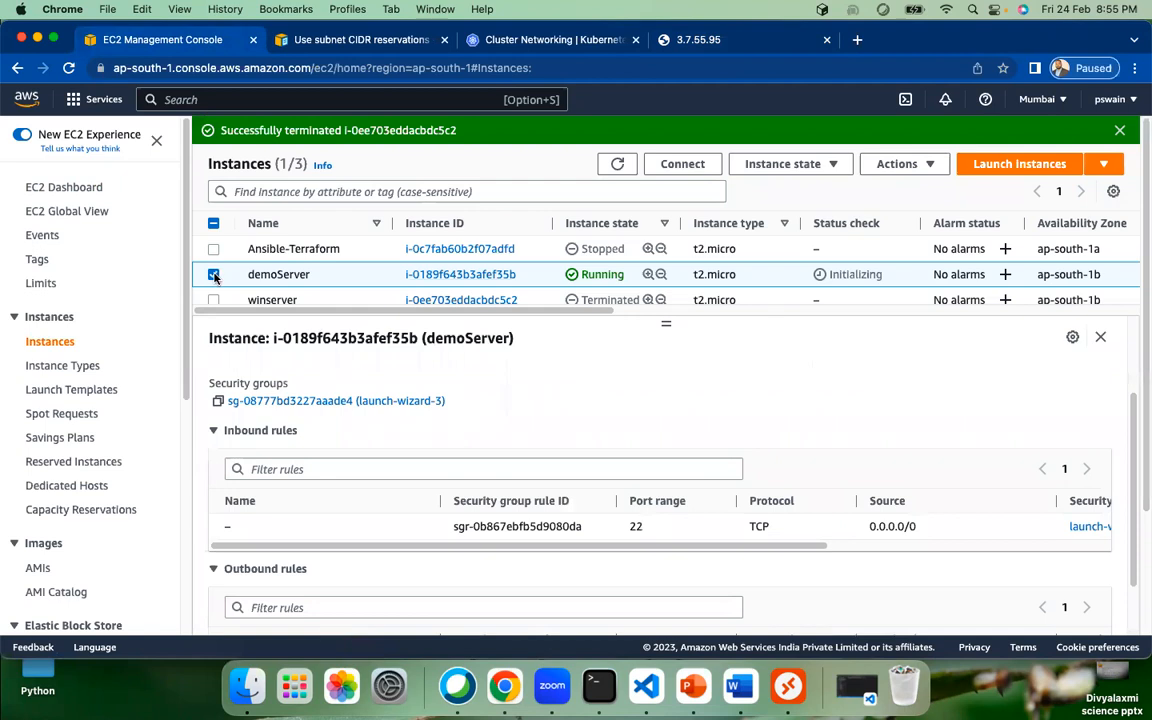
click(619, 164)
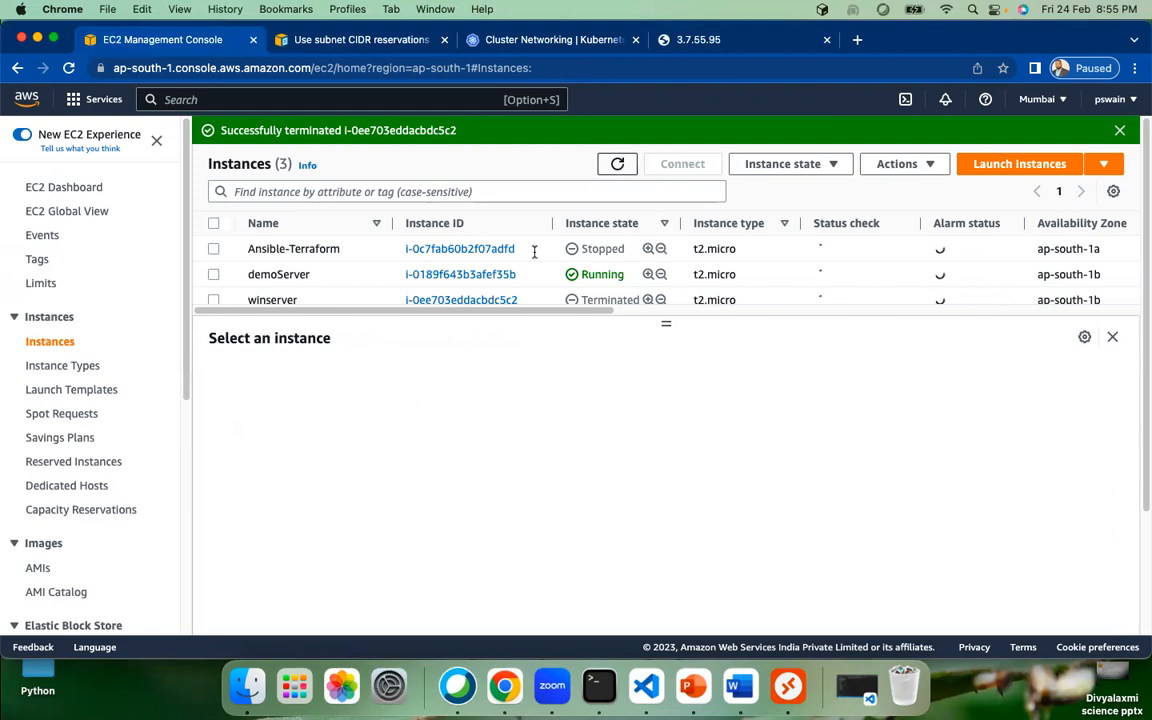
click(213, 274)
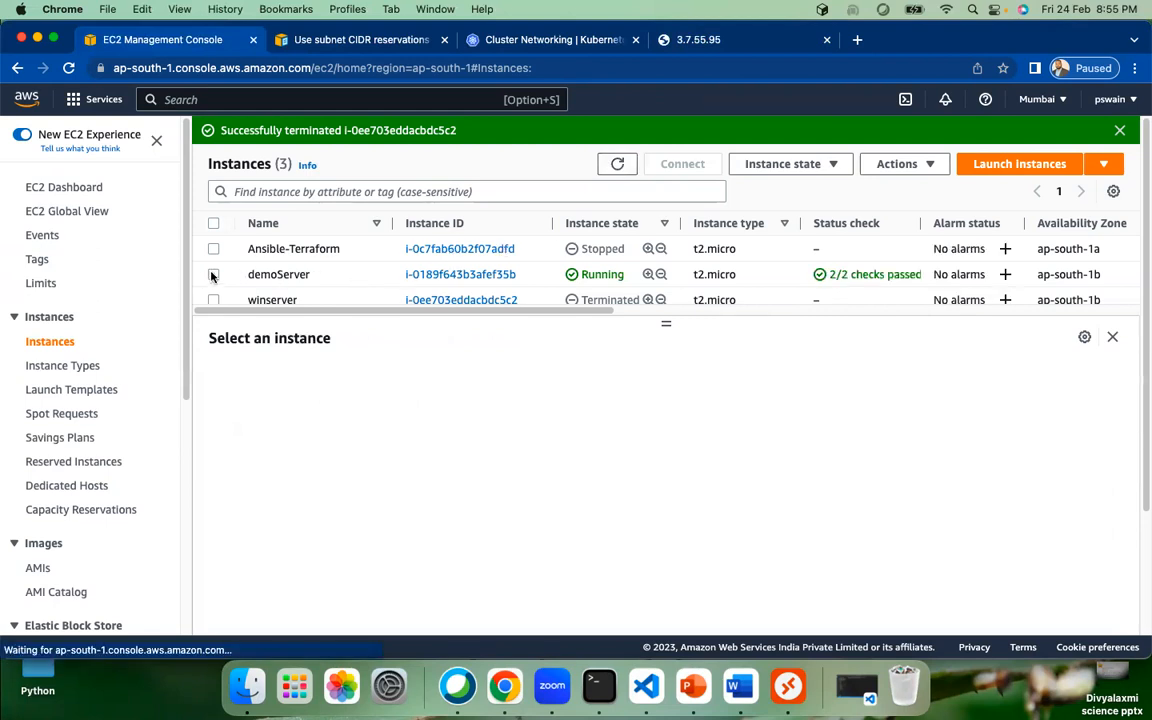
click(812, 164)
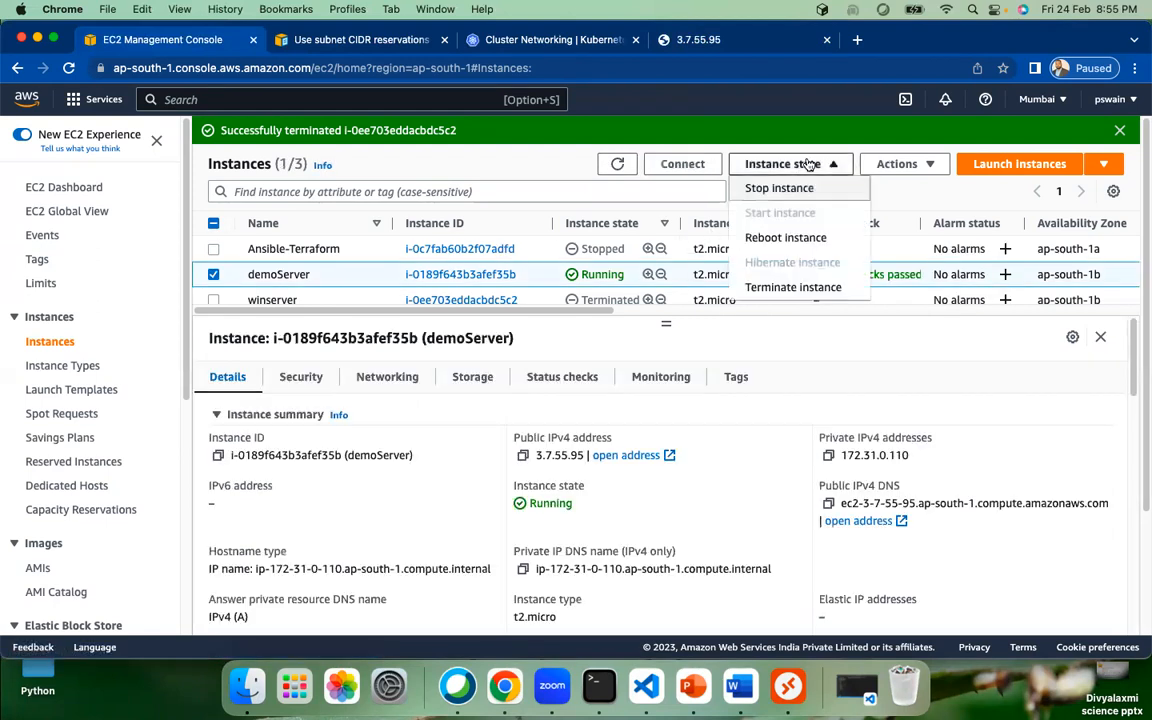
click(796, 288)
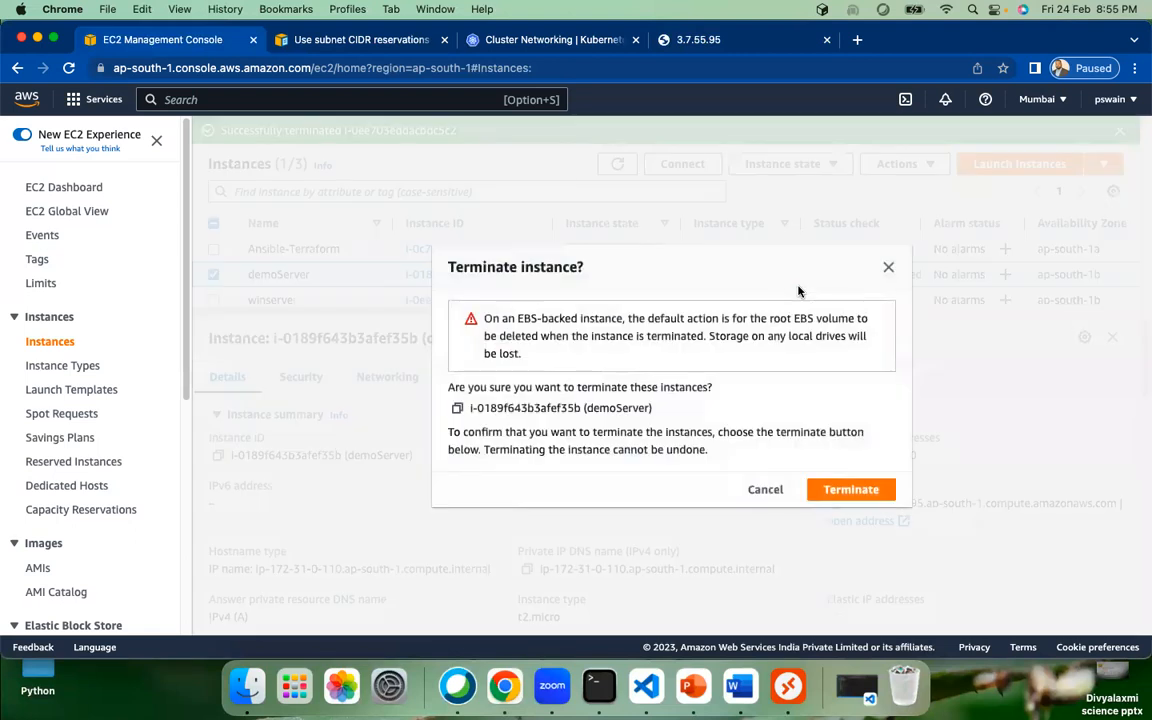
click(848, 494)
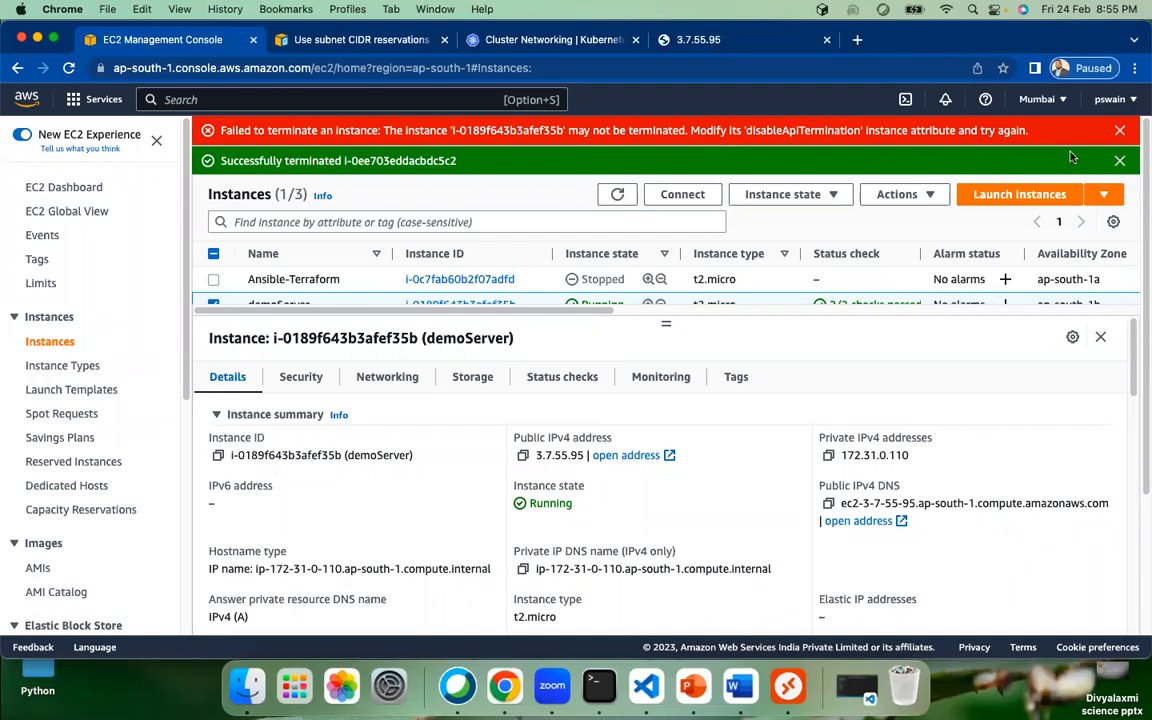
click(1119, 160)
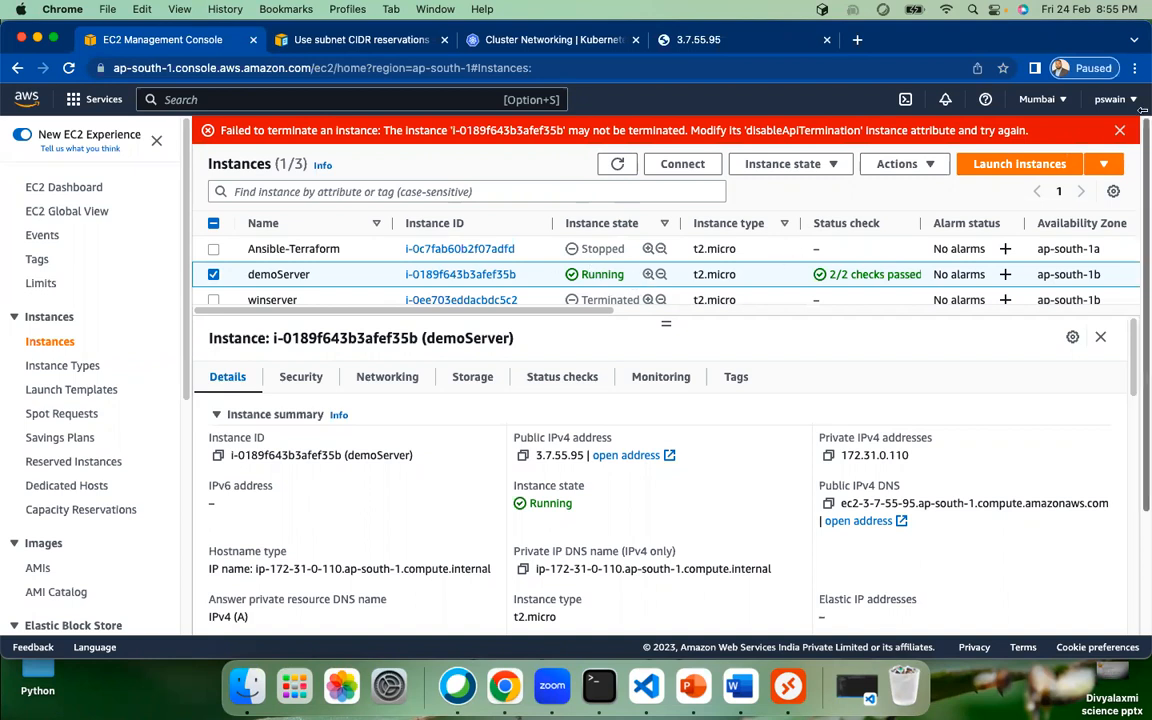
Step: Uncheck termination protection for demoServer in Instance settings, save, and refresh the instance list
click(1120, 132)
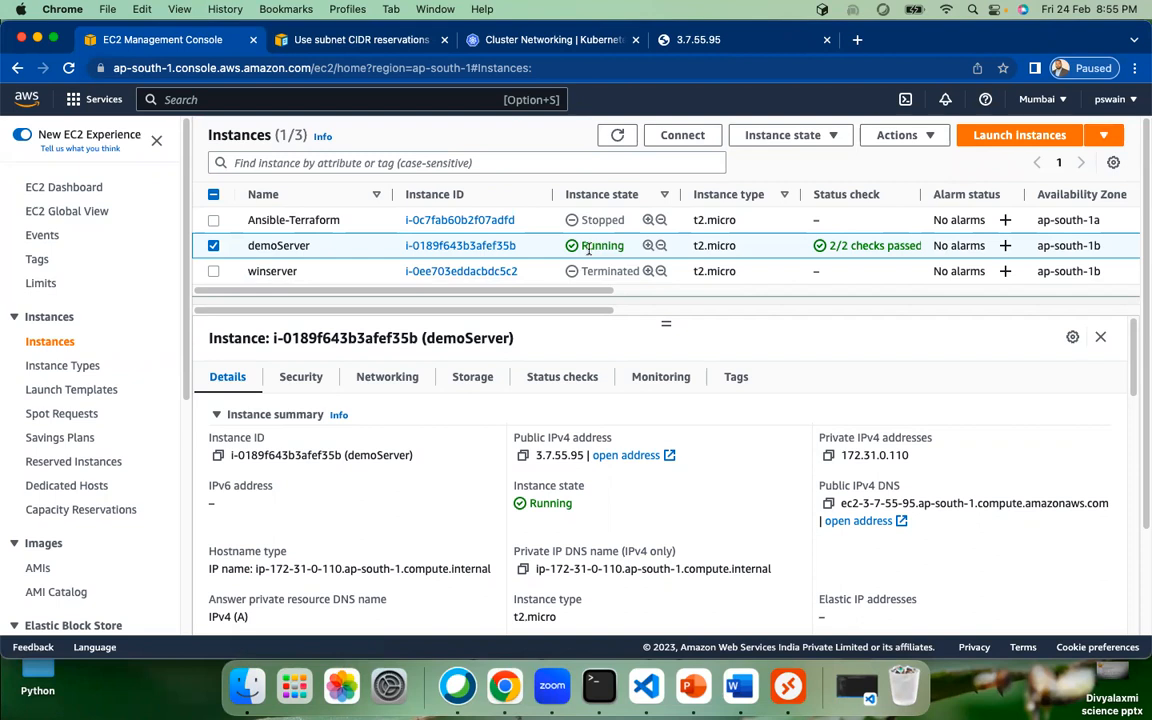
click(898, 137)
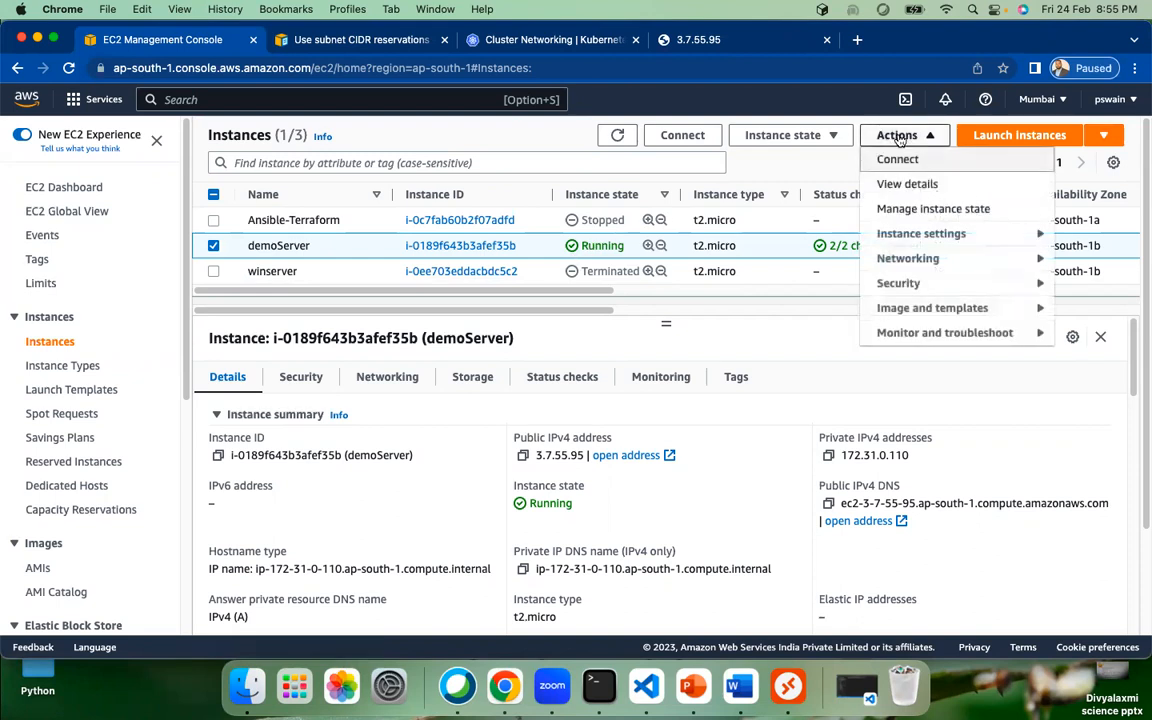
mouse_move(930, 243)
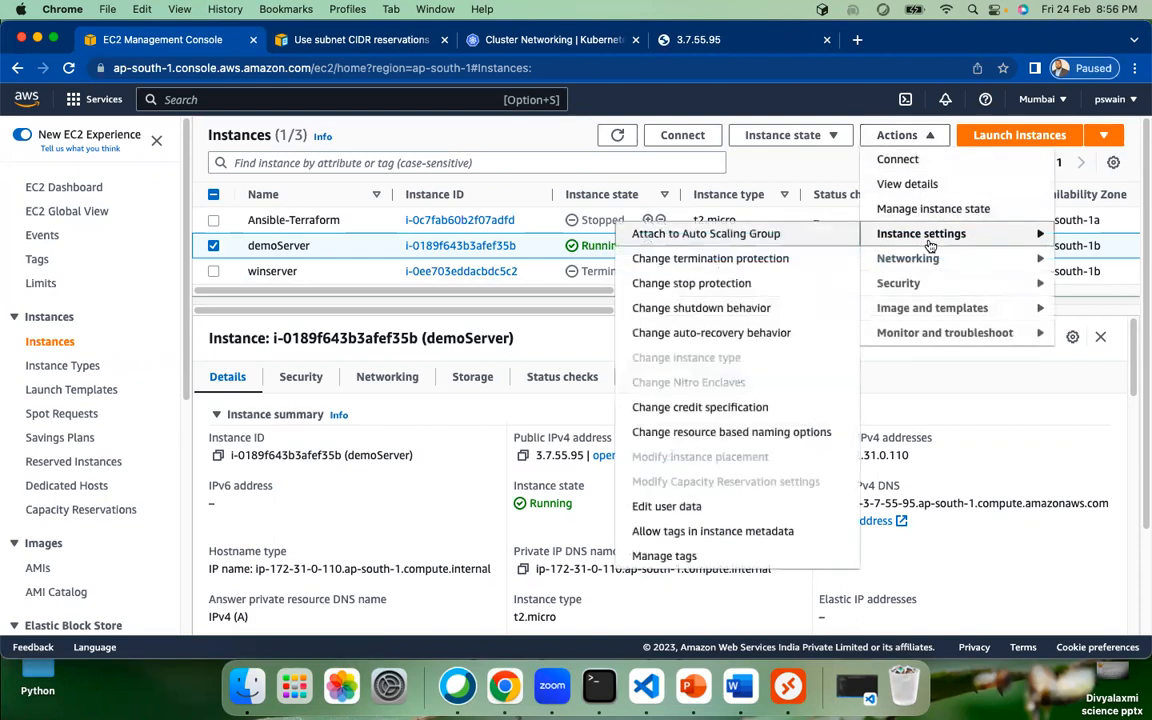
click(763, 262)
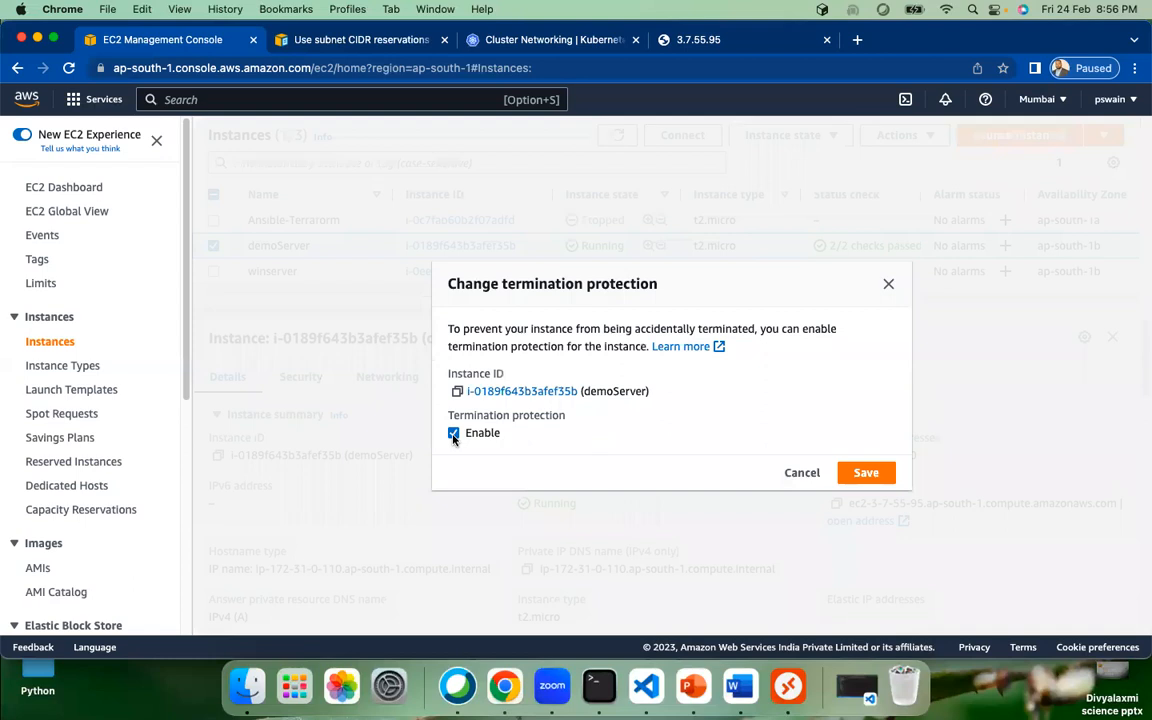
click(453, 434)
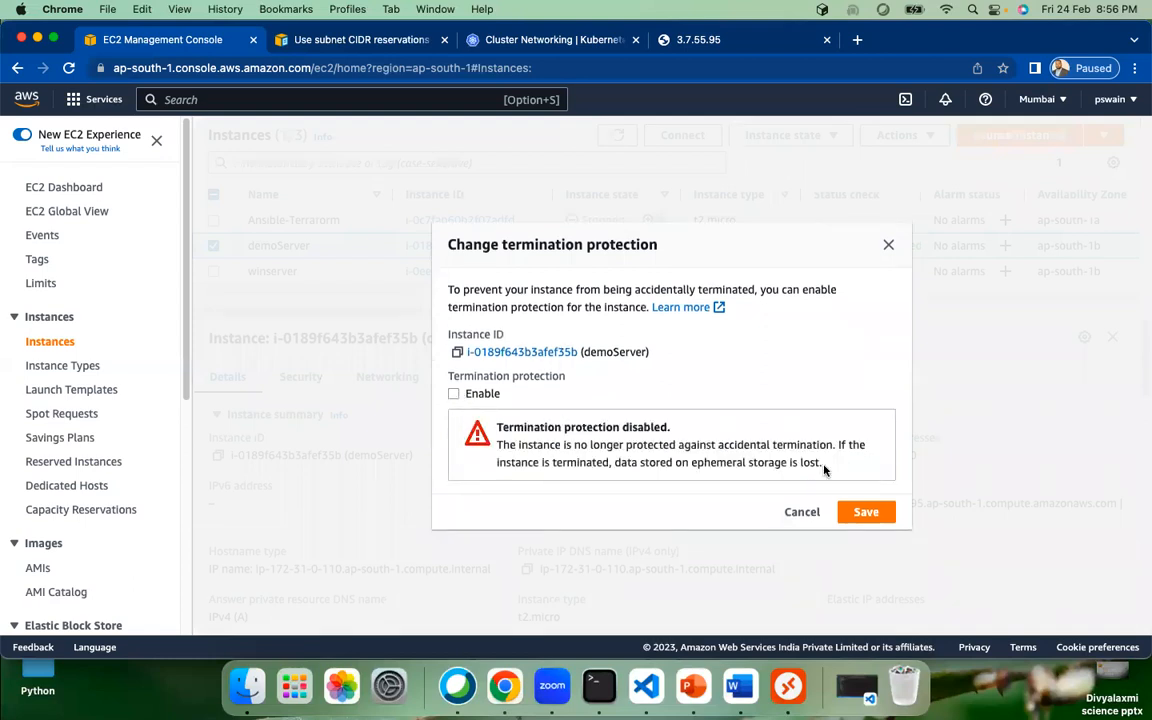
click(866, 513)
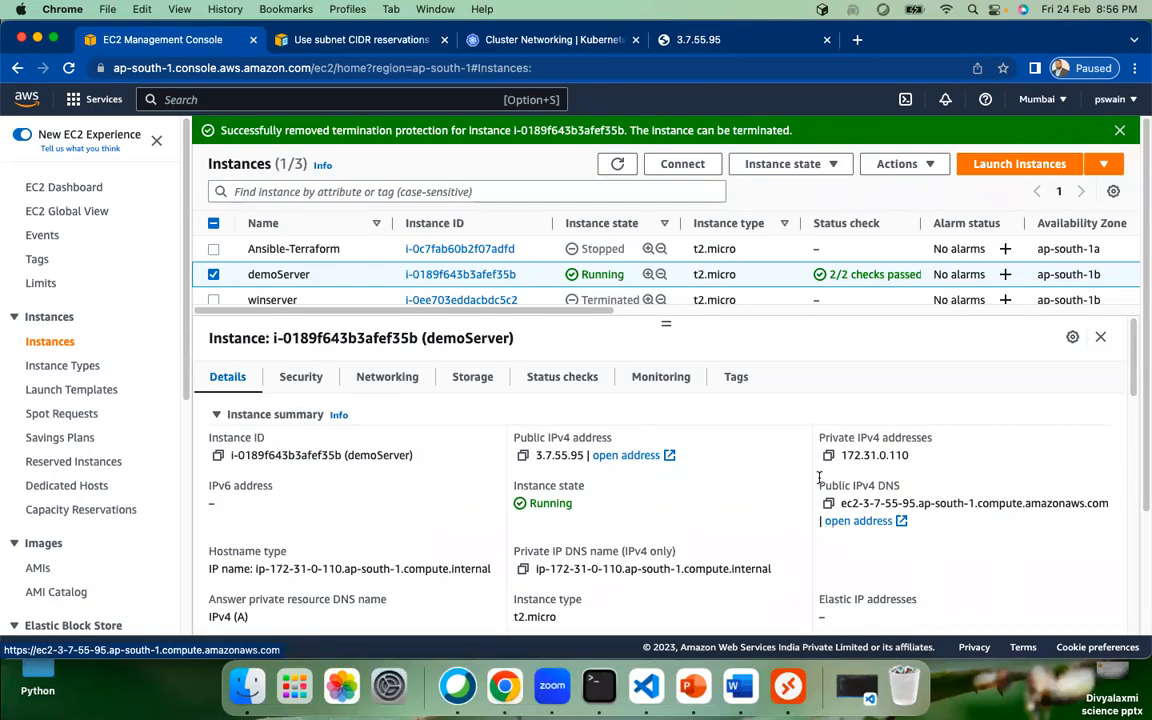
drag(340, 130, 565, 131)
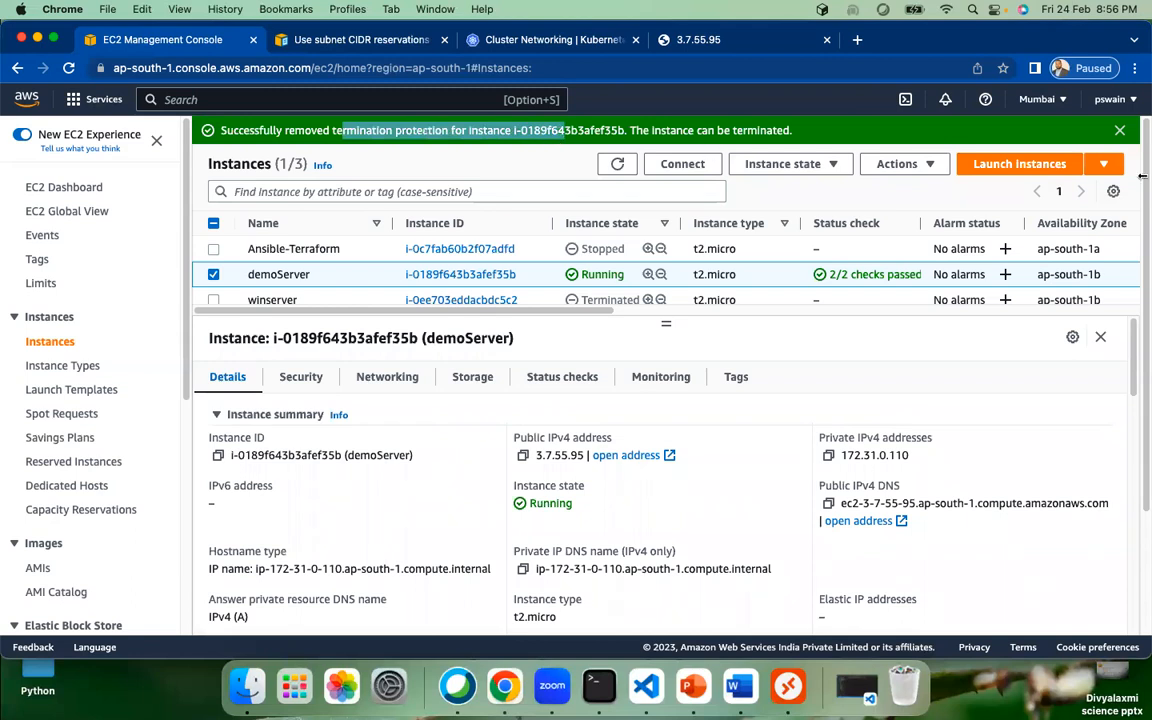
click(1120, 130)
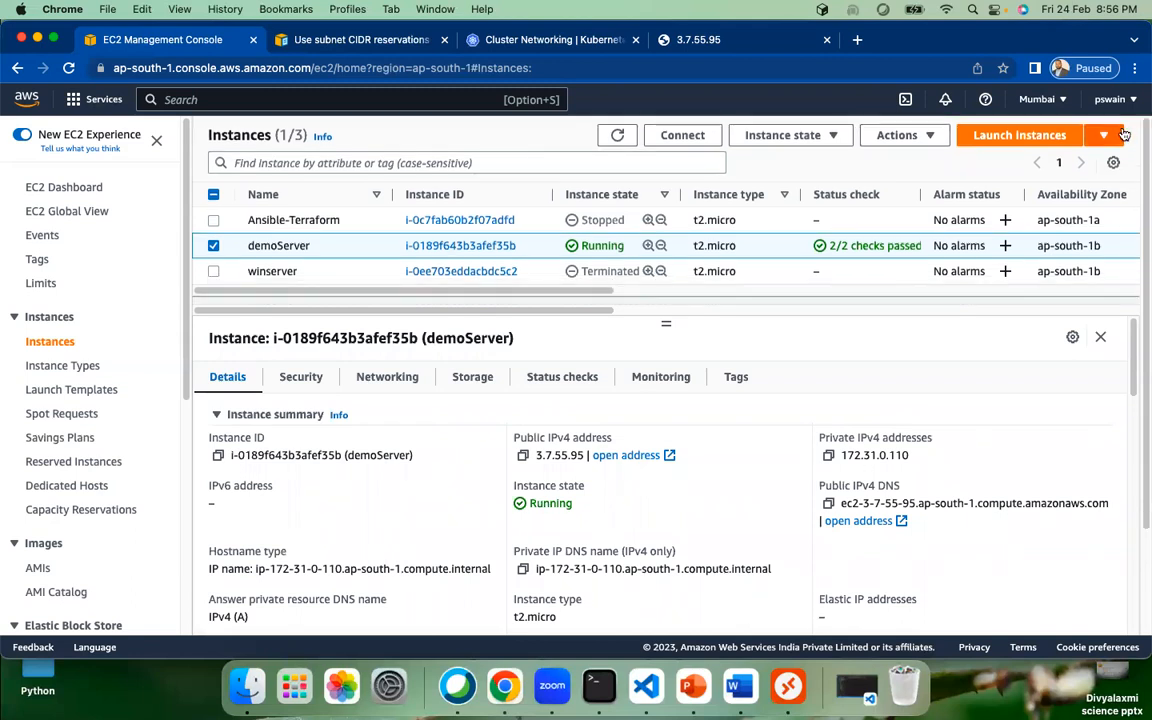
click(621, 137)
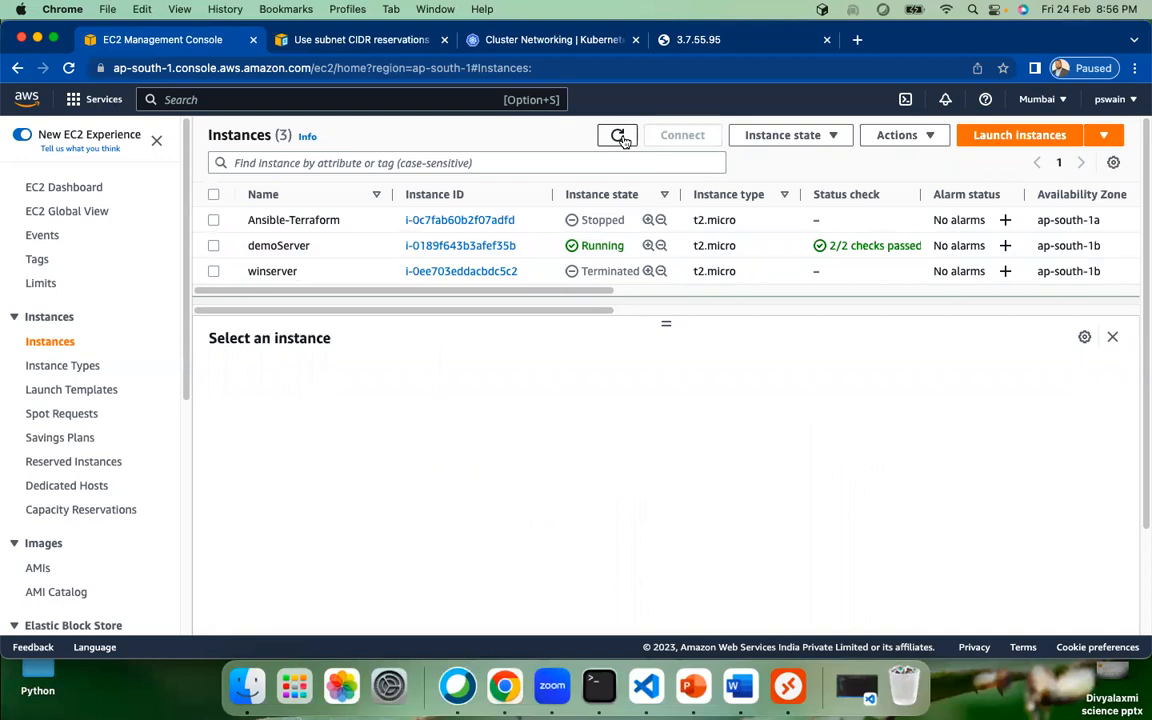
click(213, 246)
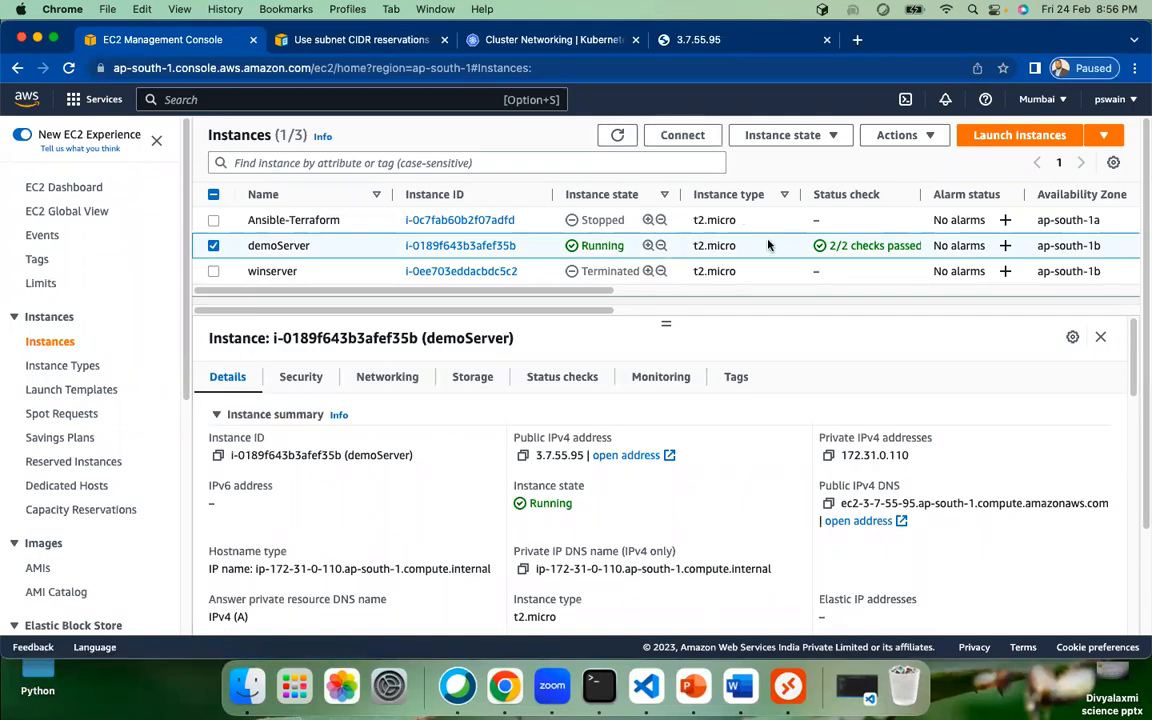
click(928, 137)
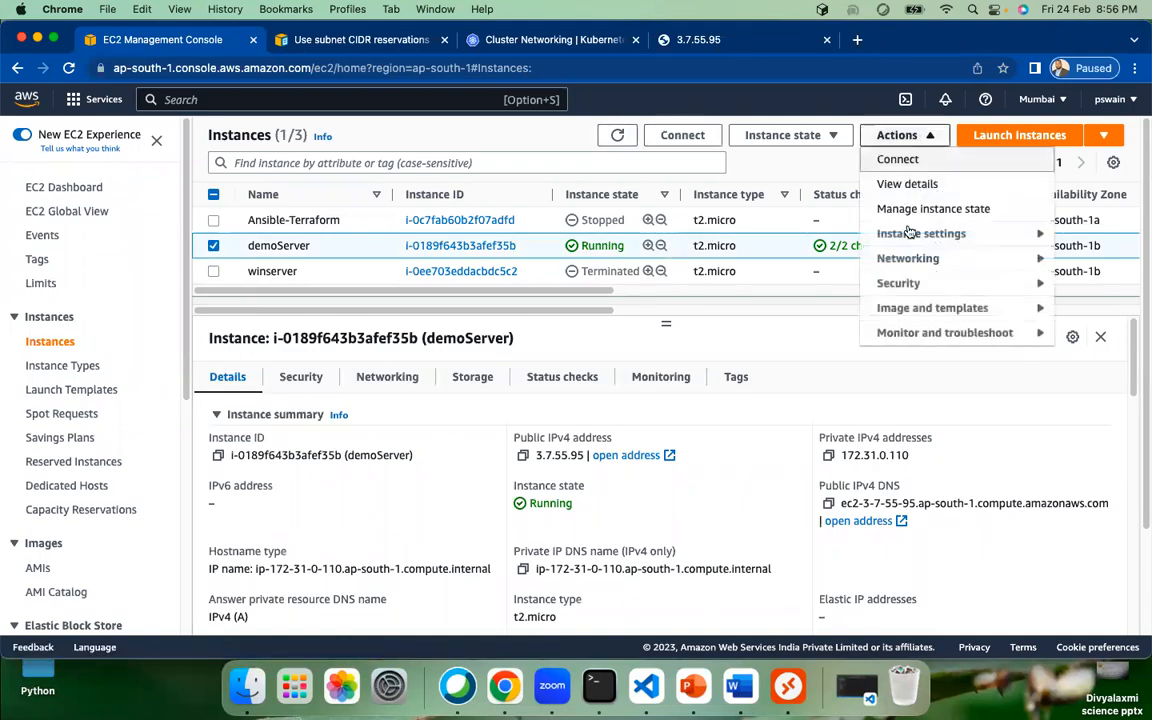
mouse_move(915, 233)
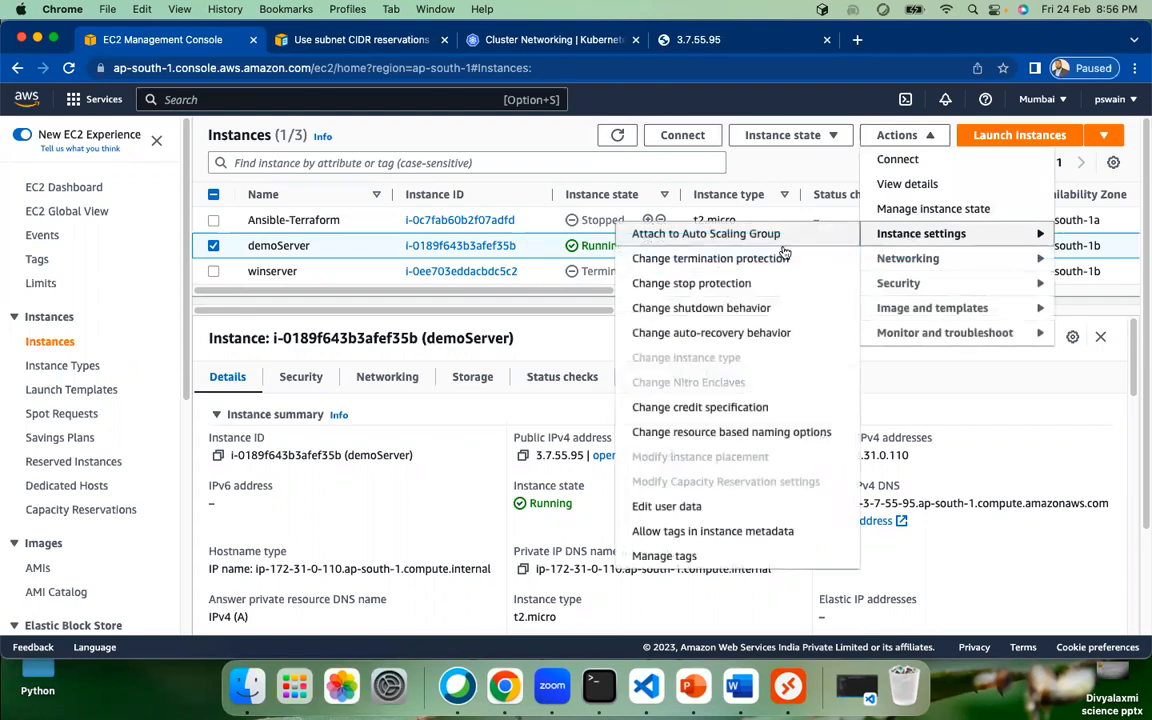
click(715, 259)
click(453, 434)
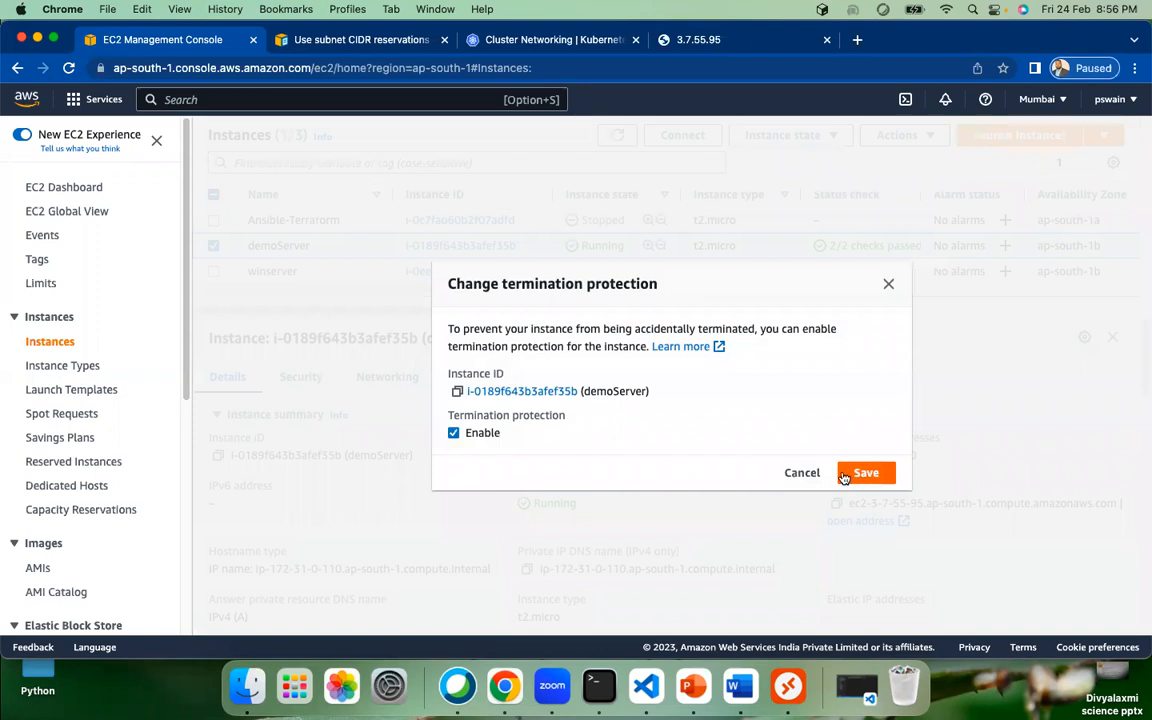
click(802, 473)
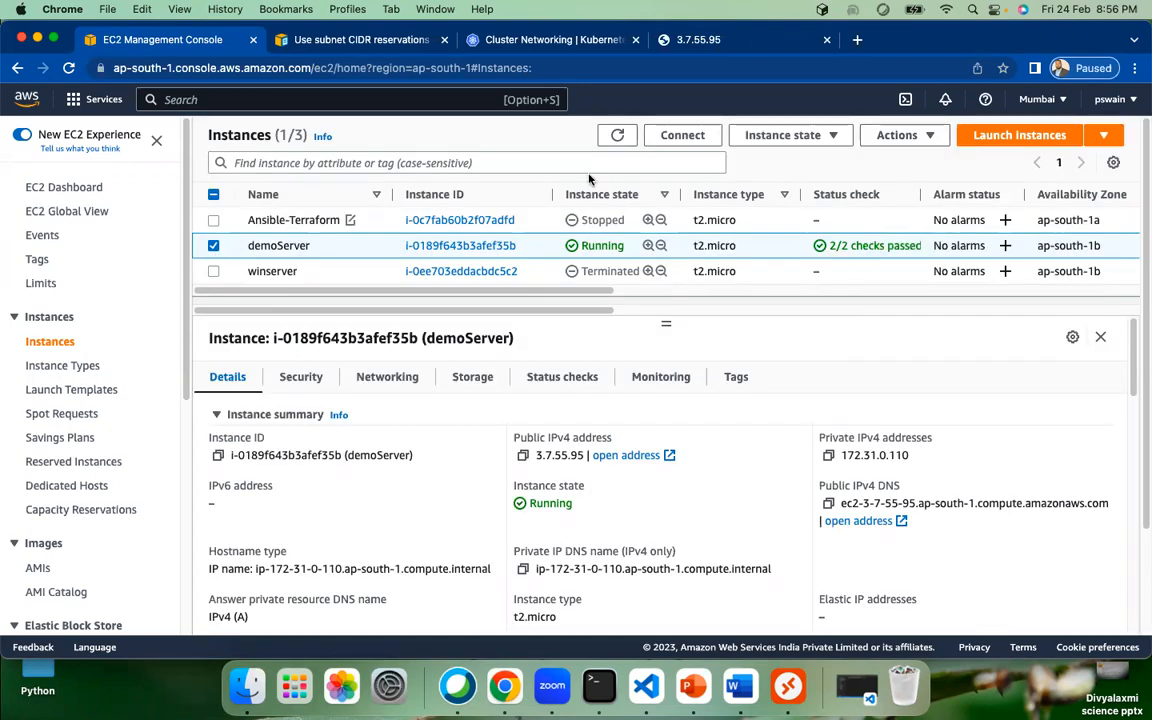
click(905, 140)
click(797, 137)
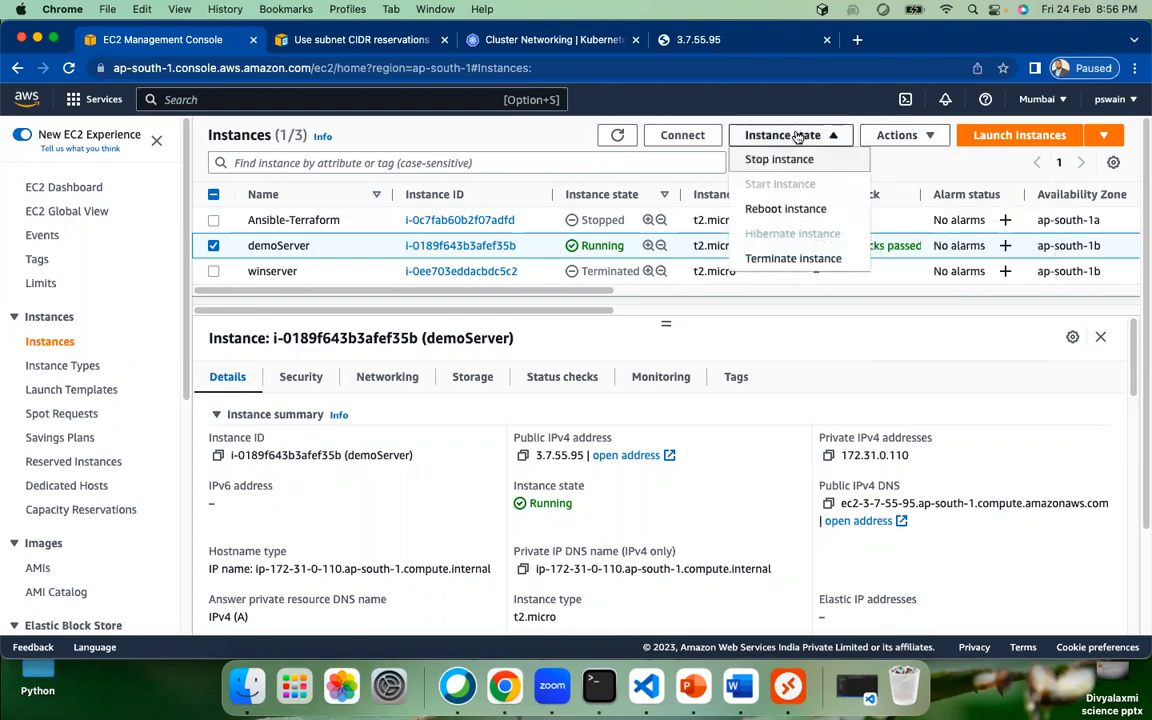
click(793, 258)
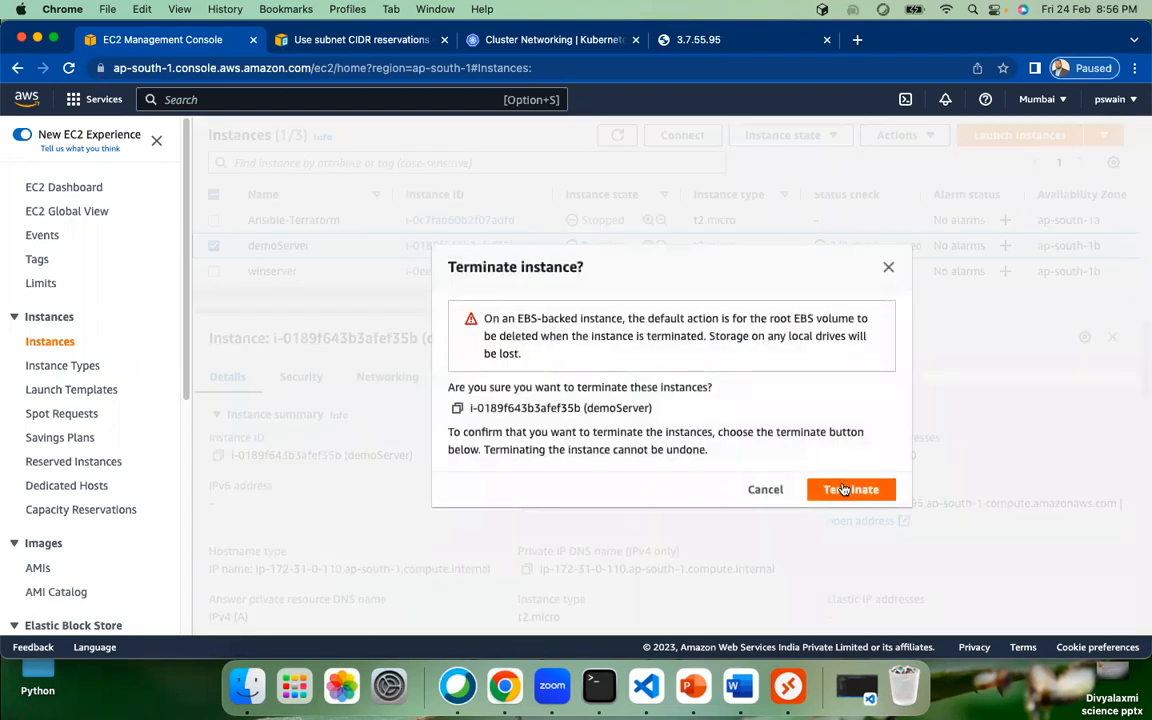
click(843, 489)
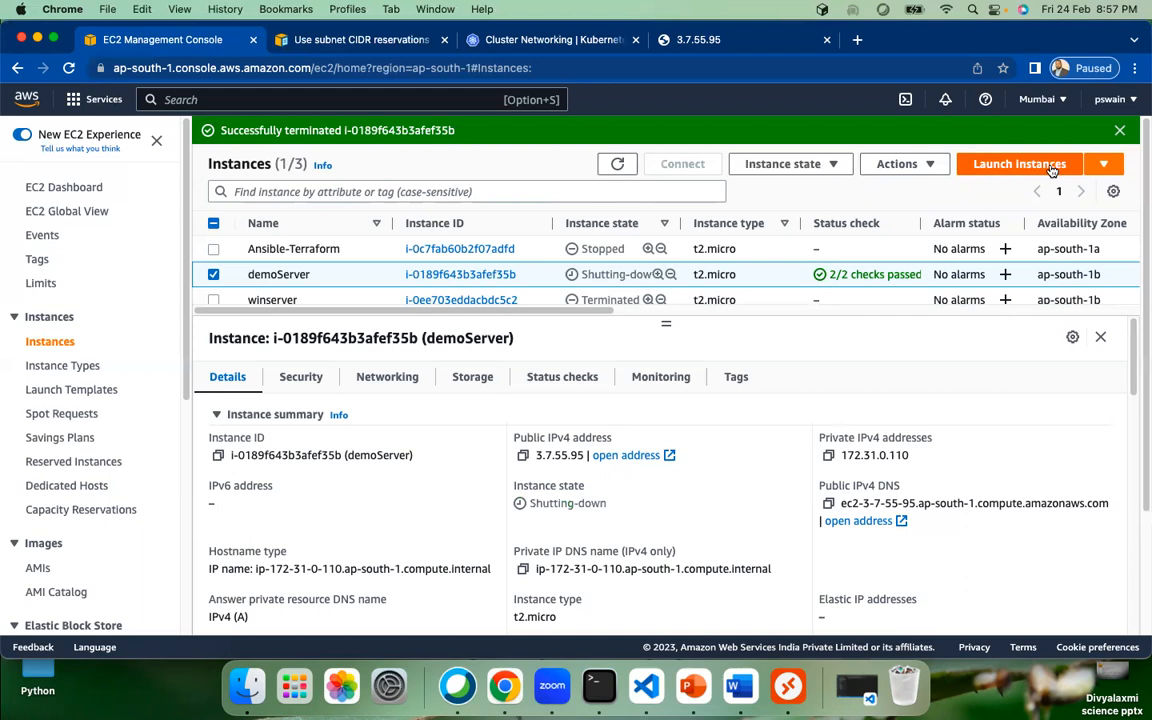
click(1104, 164)
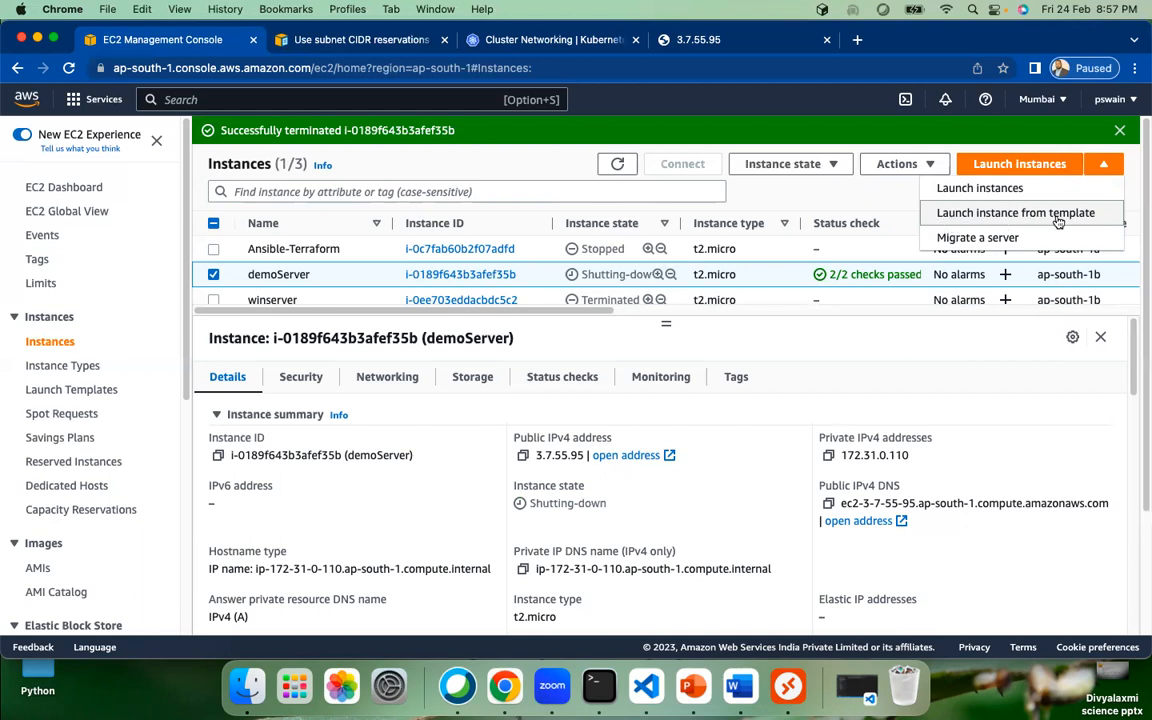
click(915, 337)
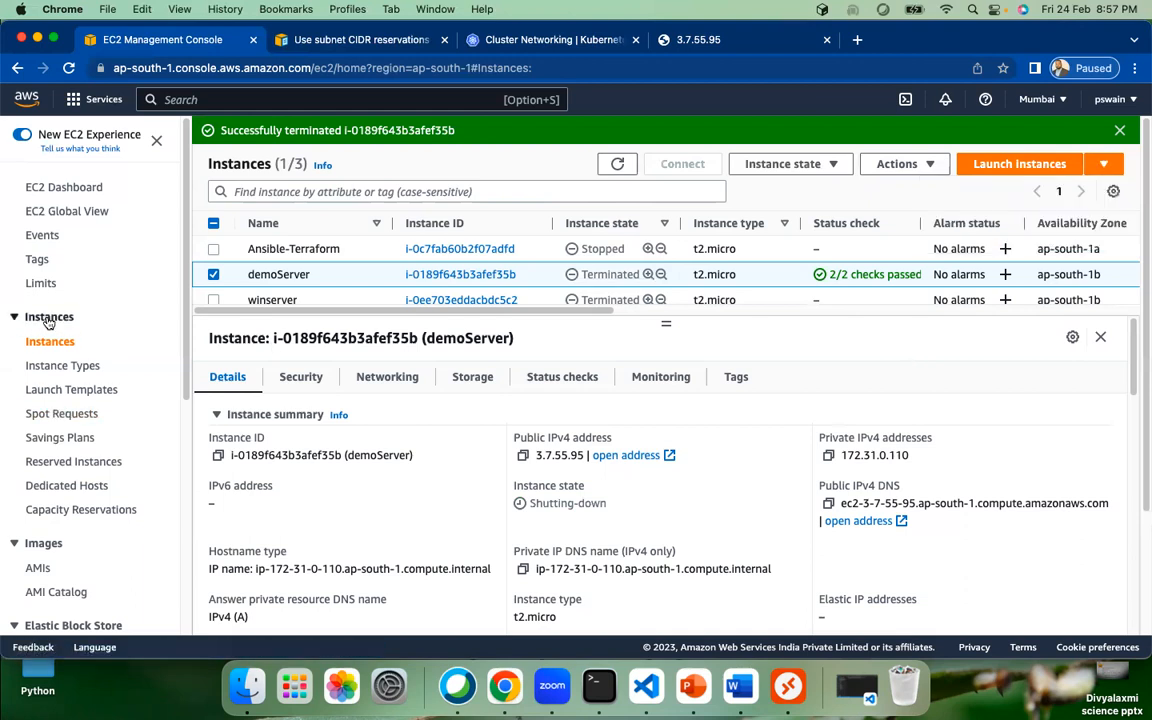
Step: Create a launch template named demoTemplate with the version description 'Demo template'
click(77, 391)
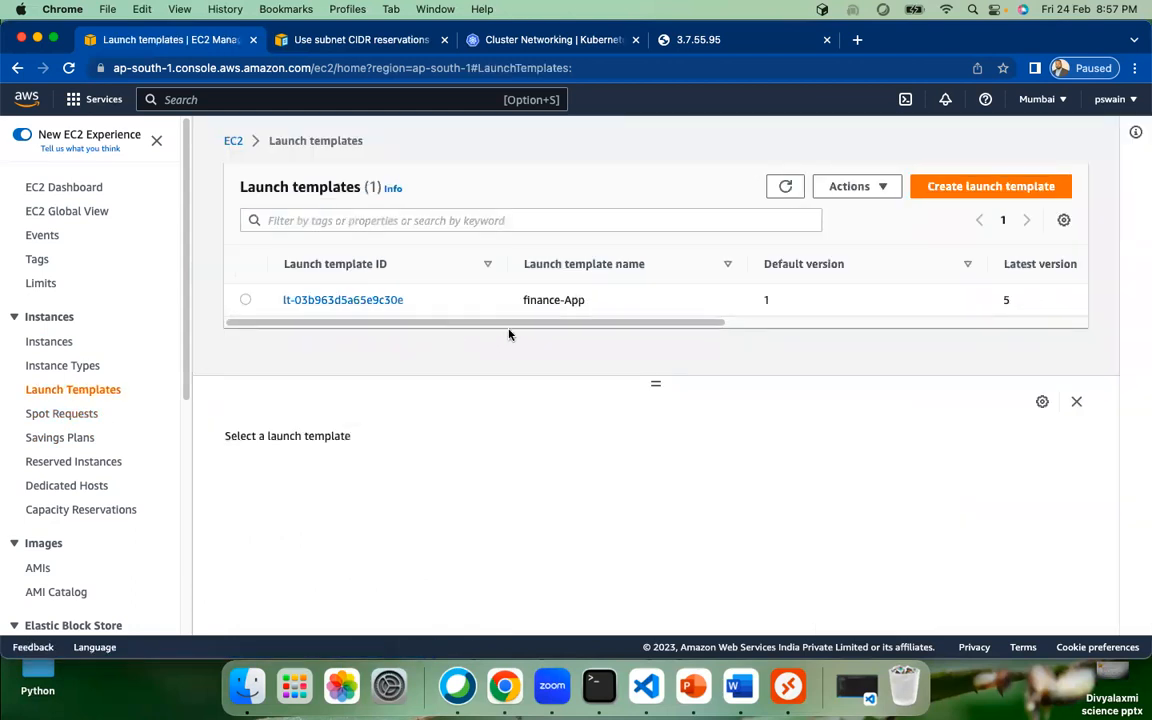
drag(360, 323, 267, 326)
click(991, 189)
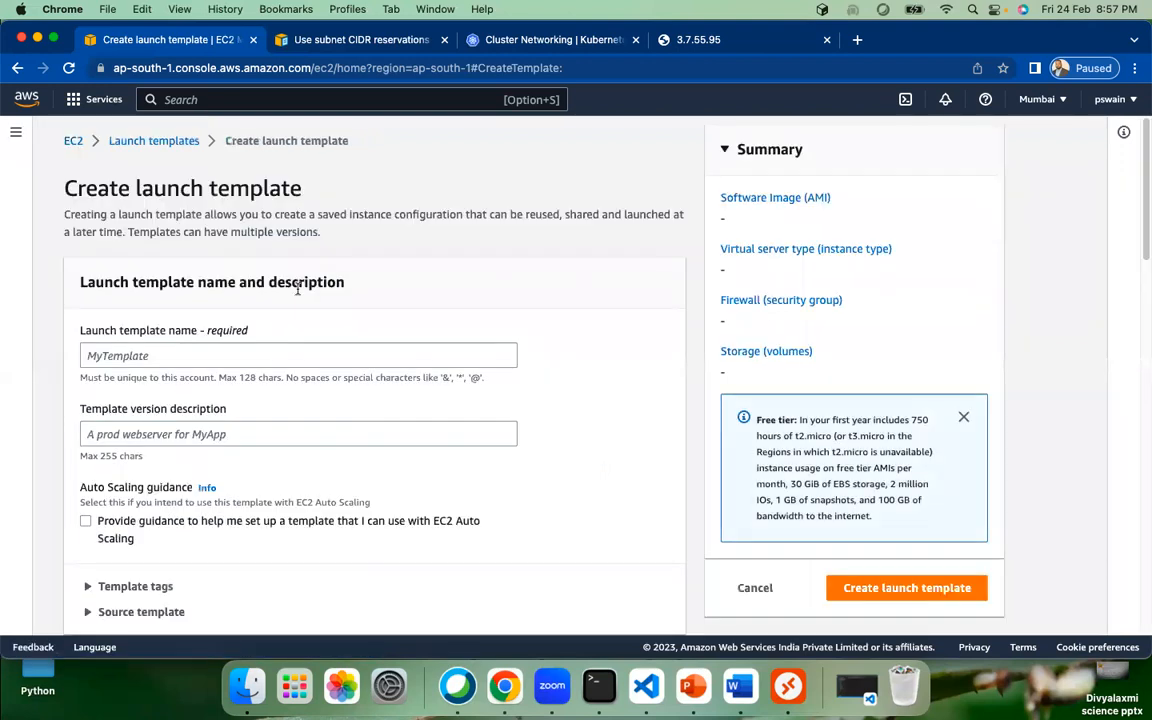
click(161, 355)
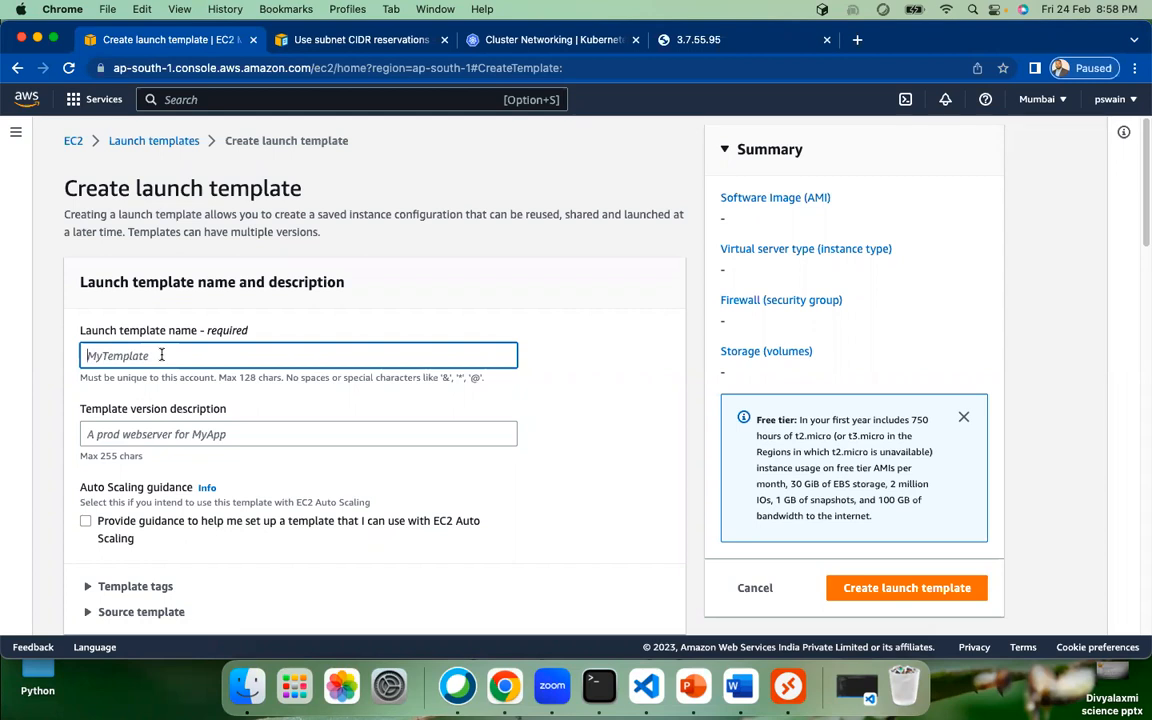
text(demoTemplate)
scroll(240, 450, down, 1)
click(179, 410)
text(Demo )
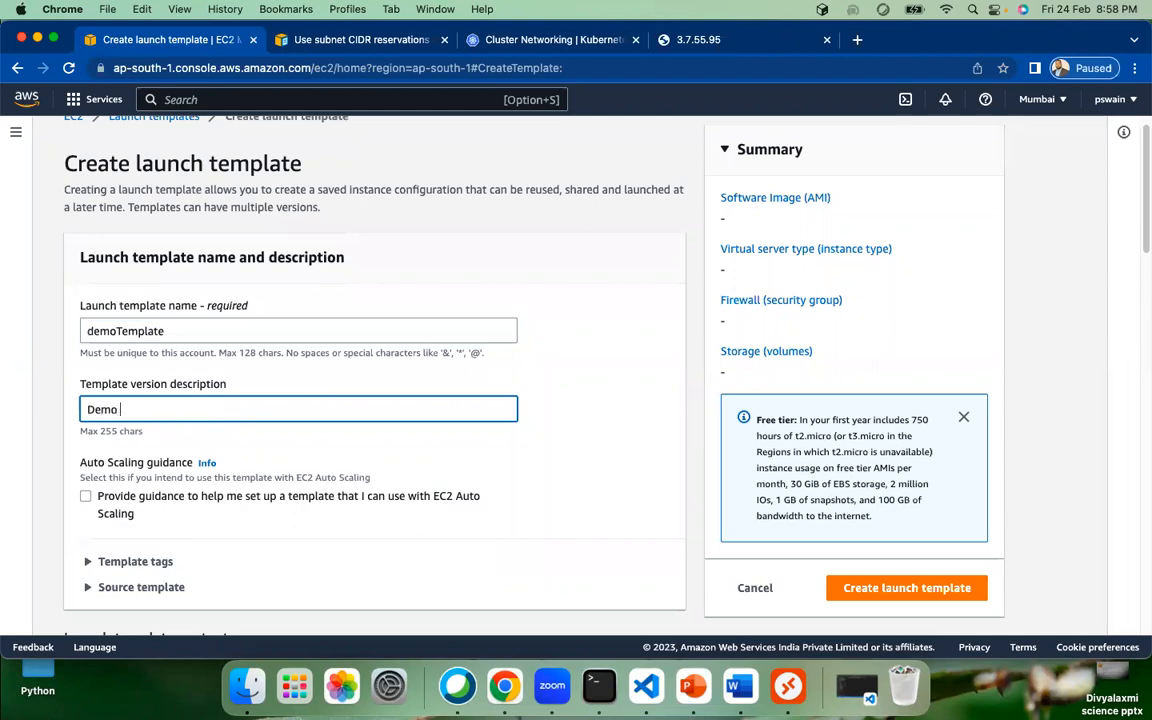
text(template)
Step: Inspect the Template tags and Source template sections without choosing a source template
scroll(250, 440, down, 2)
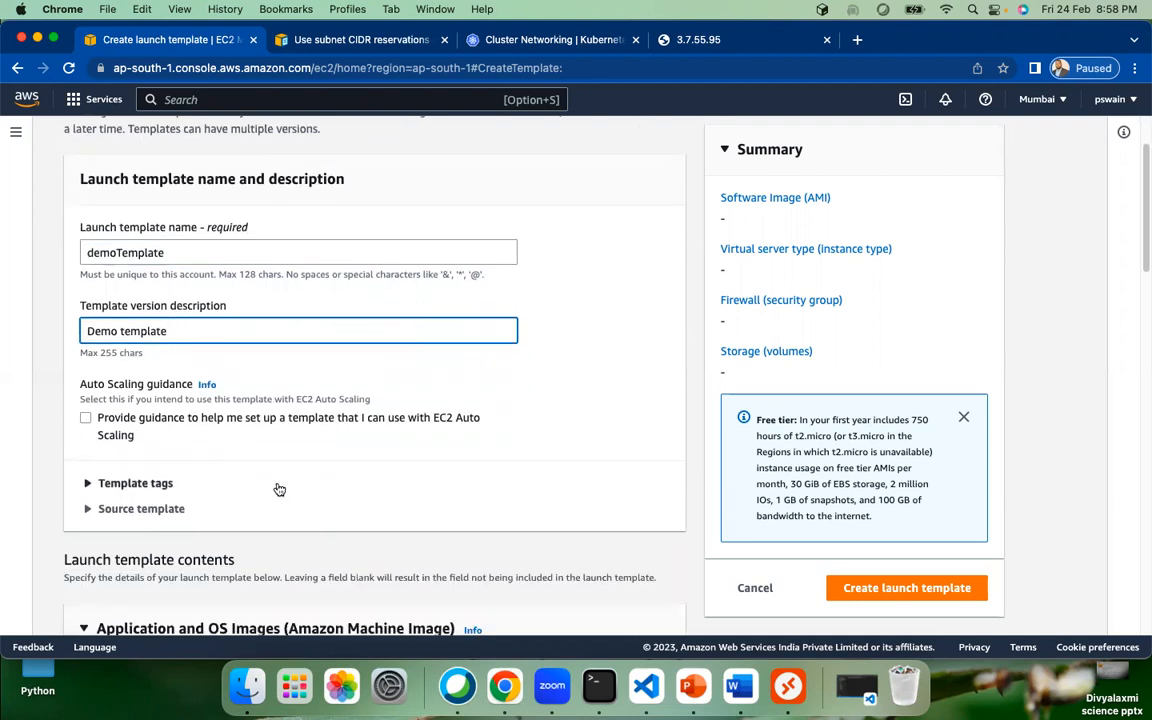
scroll(200, 452, down, 2)
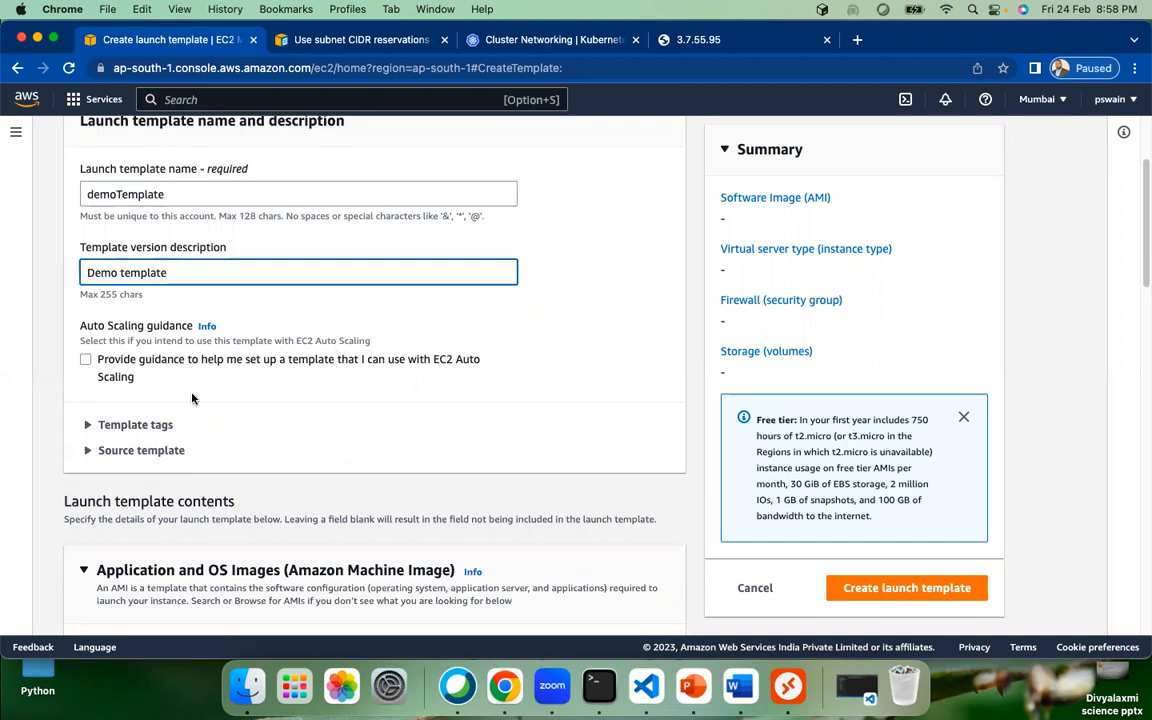
click(88, 428)
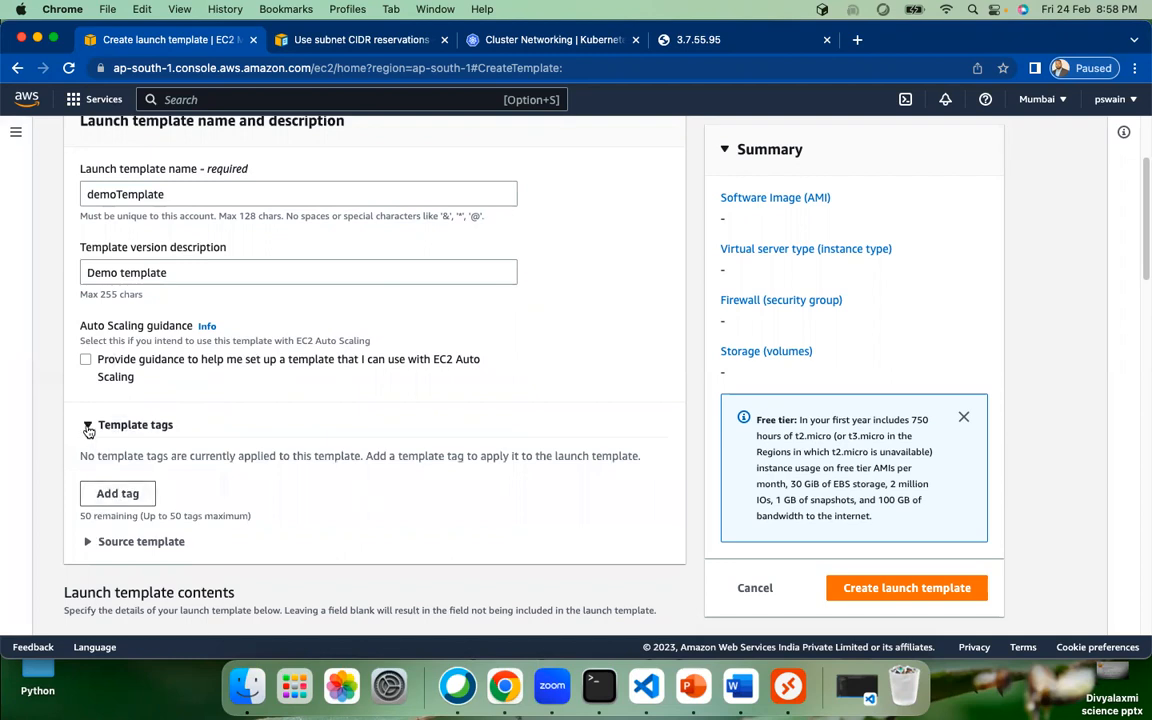
click(88, 428)
click(87, 451)
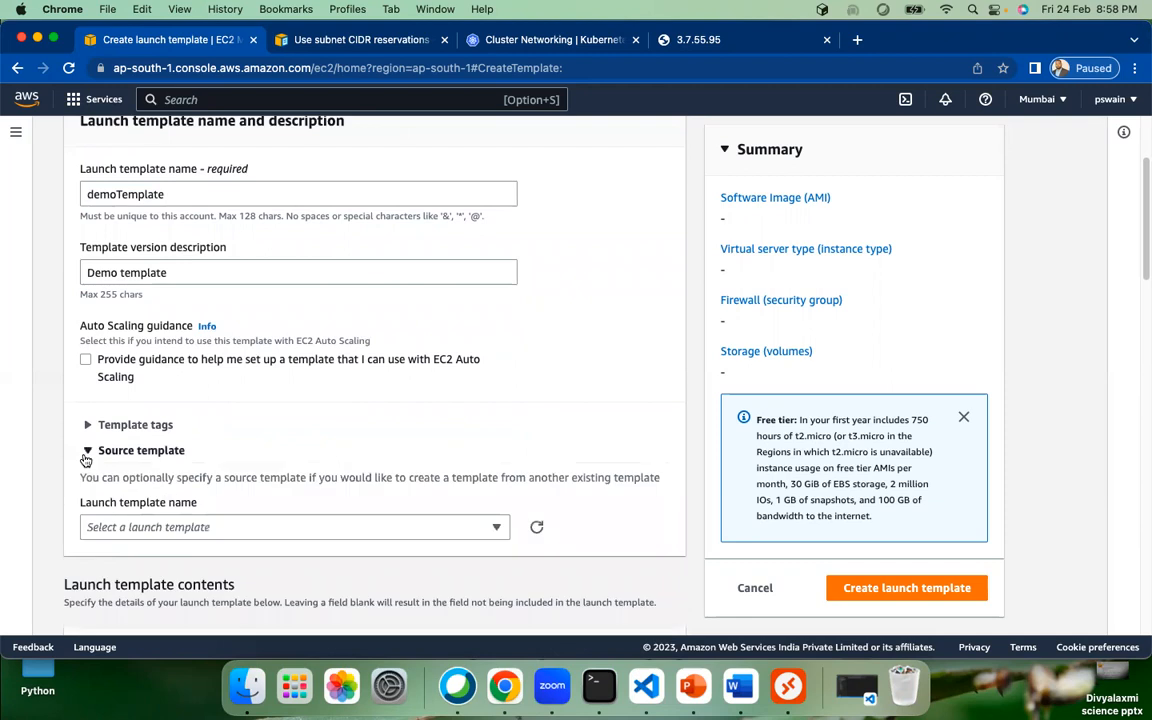
scroll(310, 480, down, 1)
scroll(312, 455, down, 2)
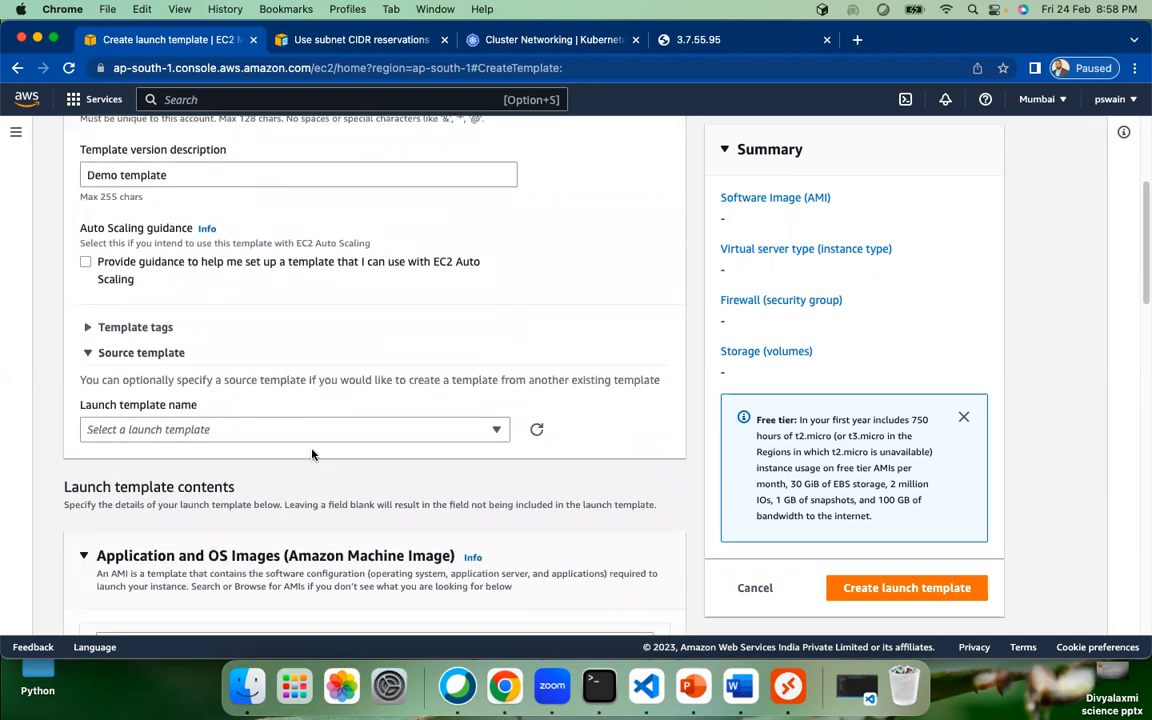
click(352, 432)
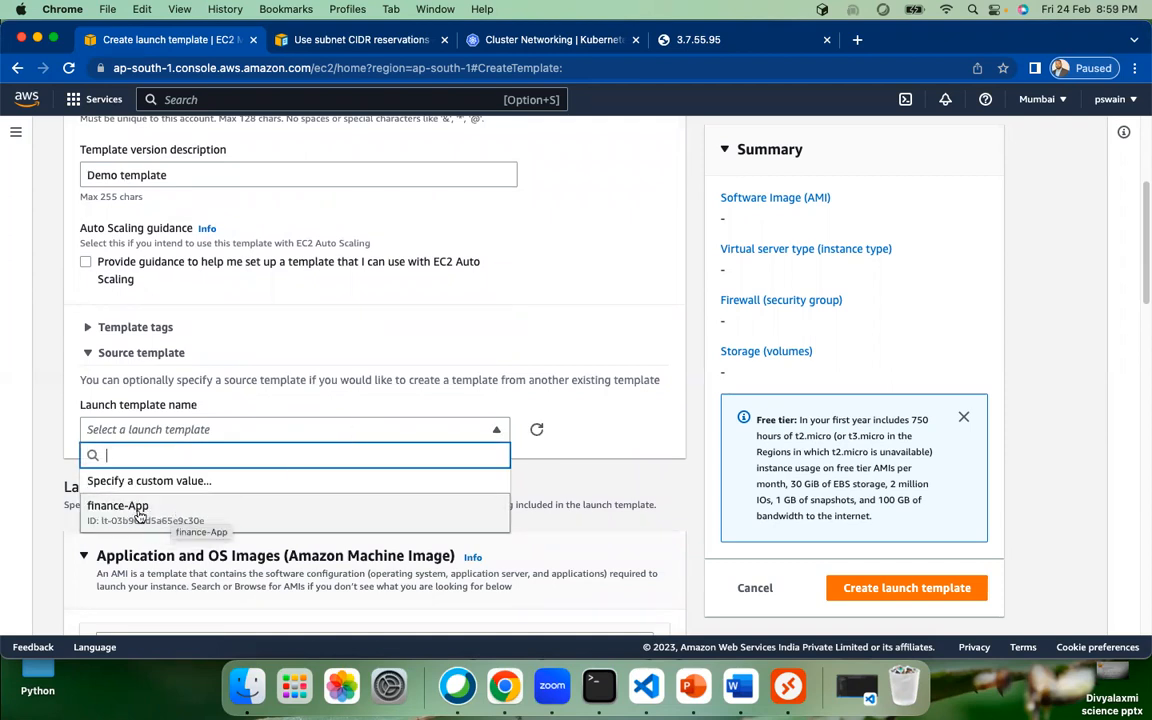
click(366, 352)
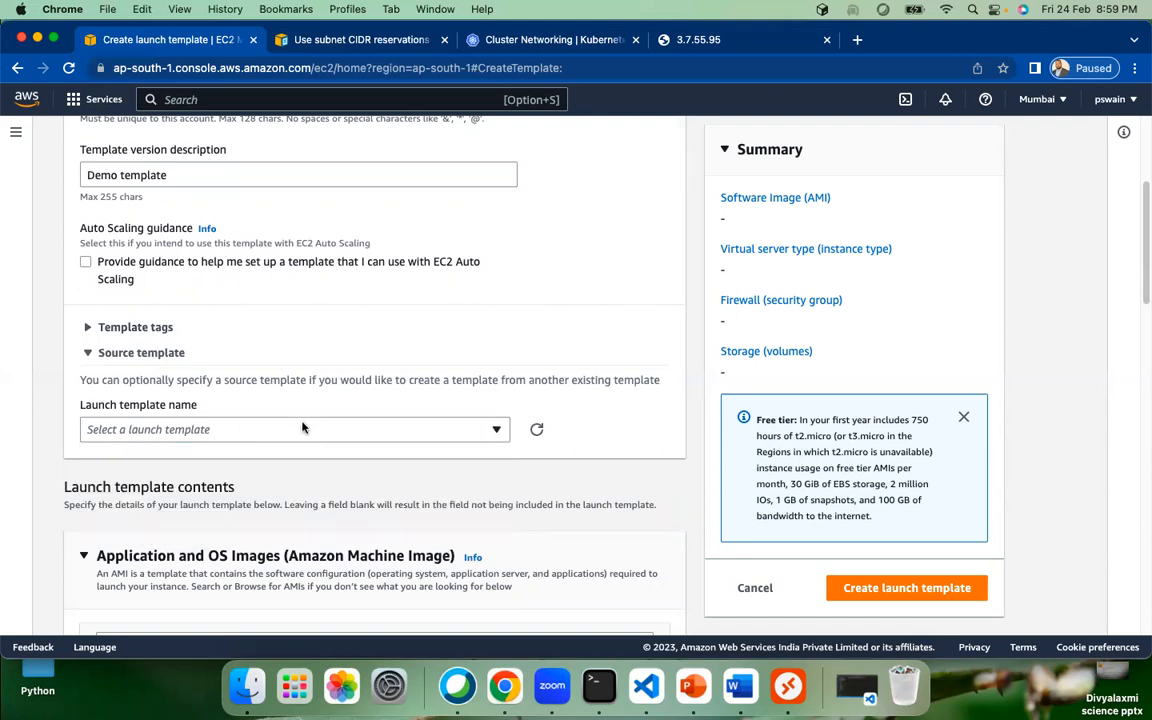
click(87, 353)
Step: Choose the Amazon Linux 2 Kernel 5.10 (64-bit x86) image from Quick Start
scroll(311, 483, down, 5)
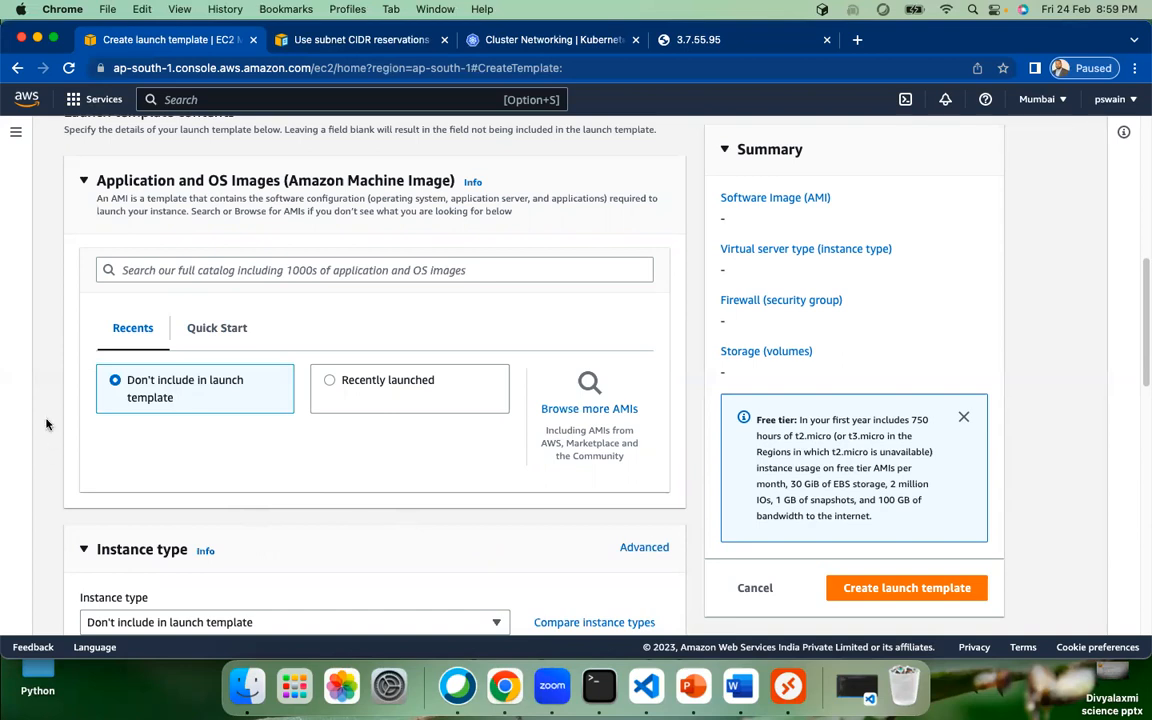
click(214, 330)
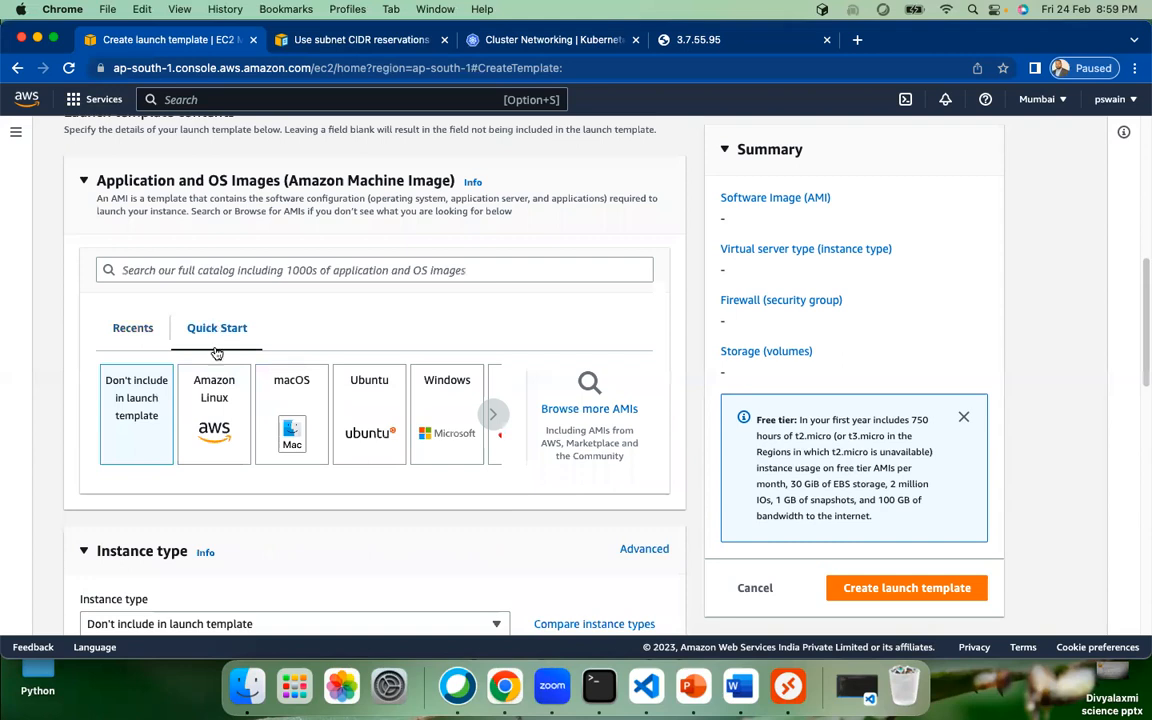
click(225, 412)
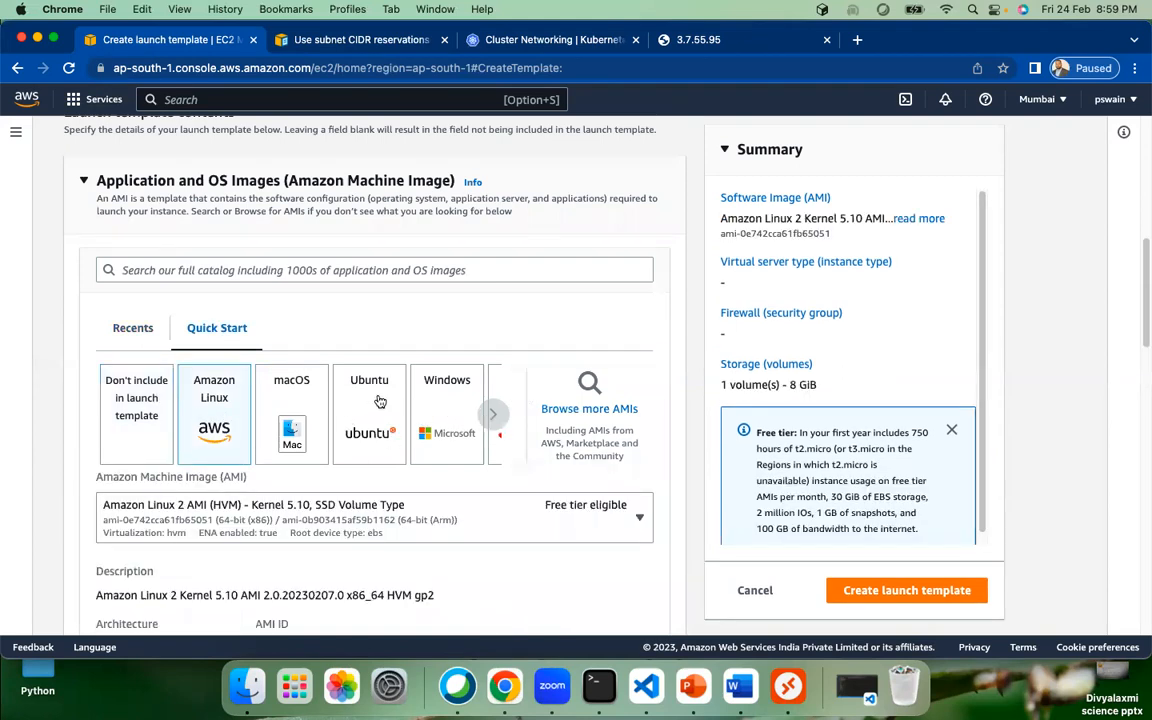
scroll(380, 400, down, 3)
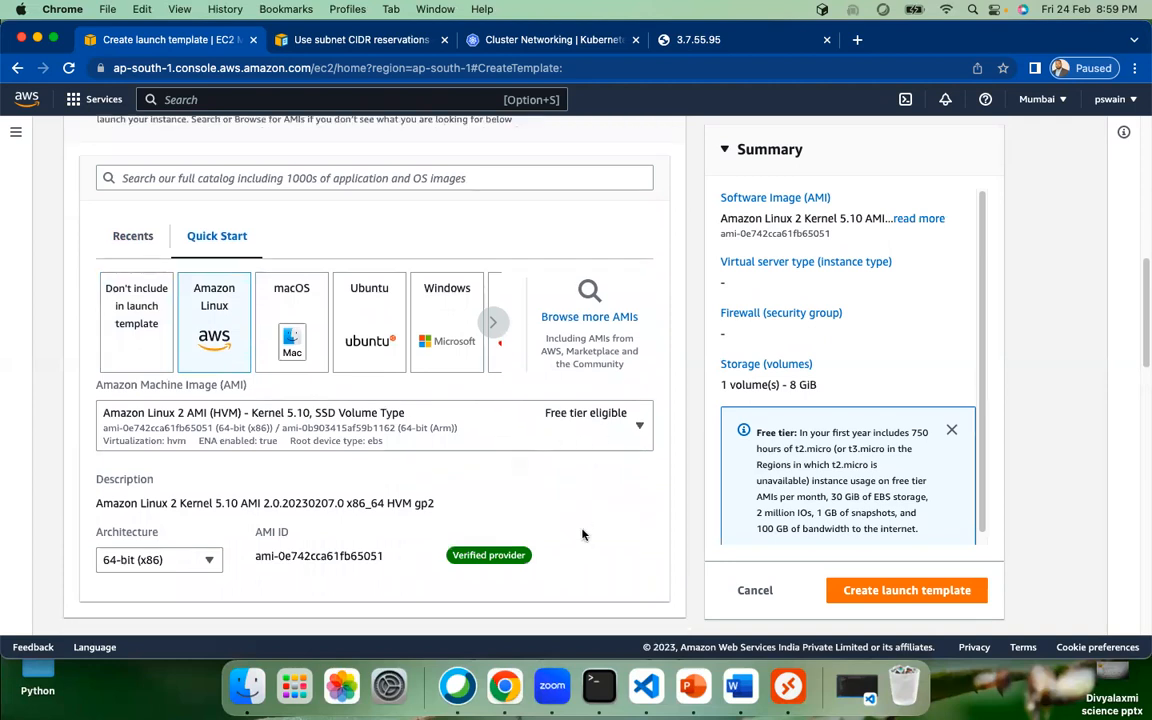
scroll(228, 430, down, 5)
scroll(212, 370, down, 5)
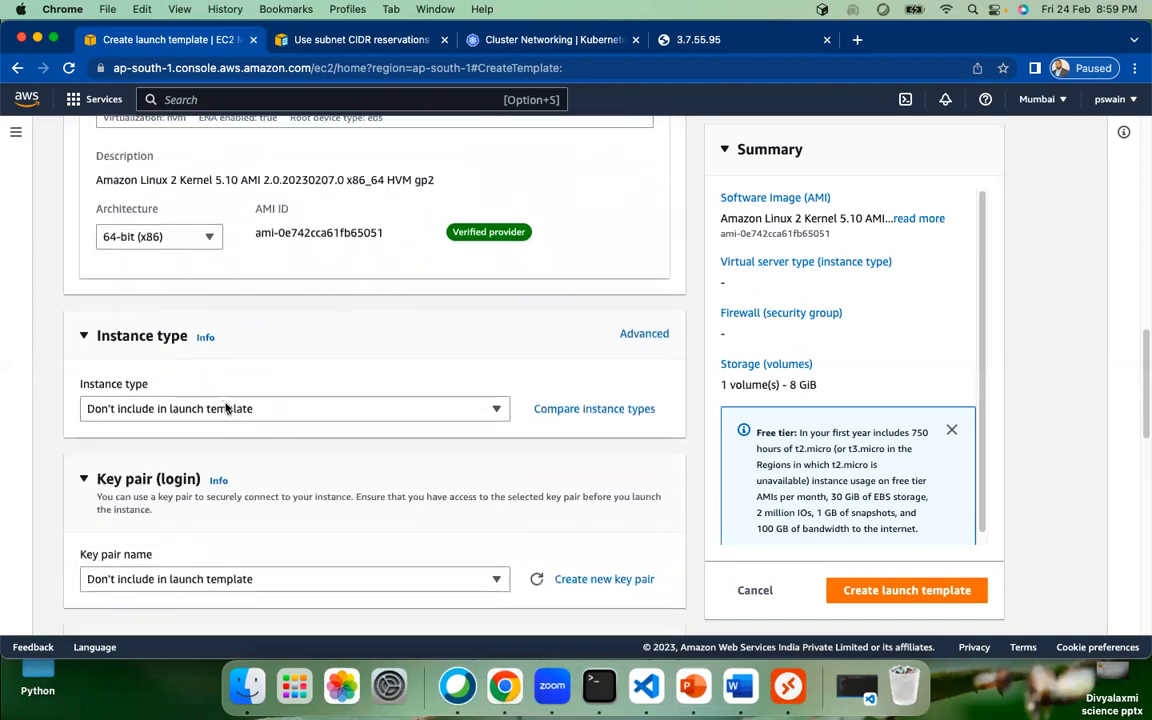
Step: Set the template's instance type to t2.micro
click(225, 408)
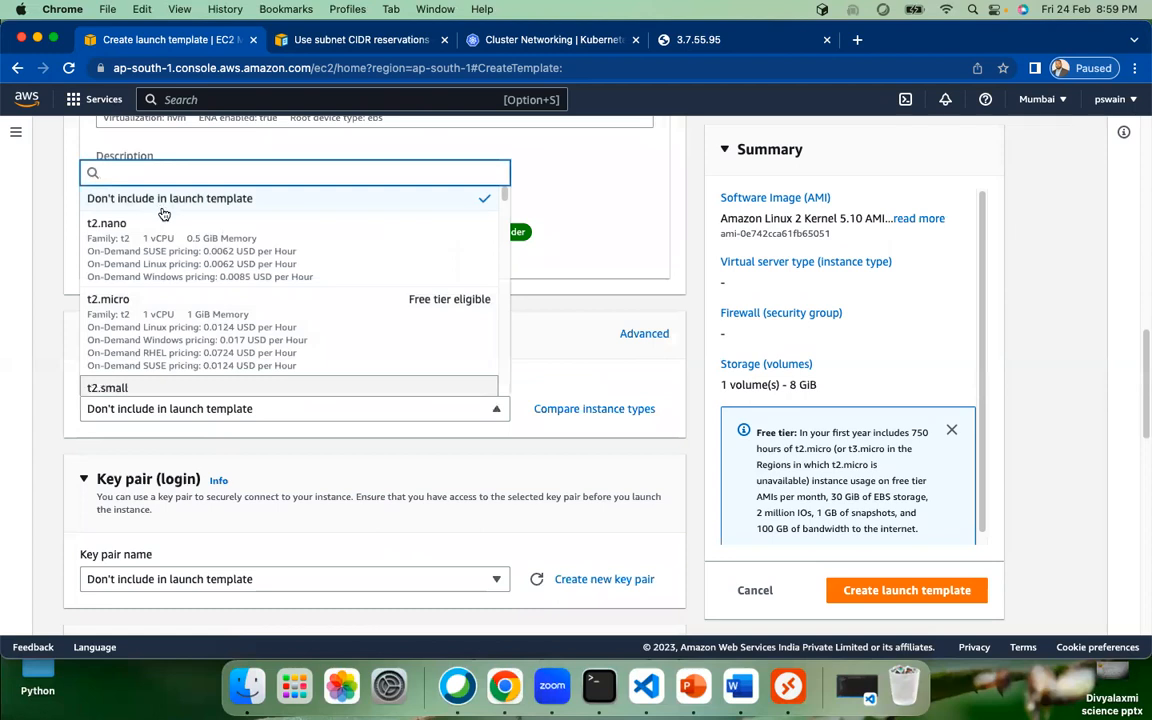
click(200, 318)
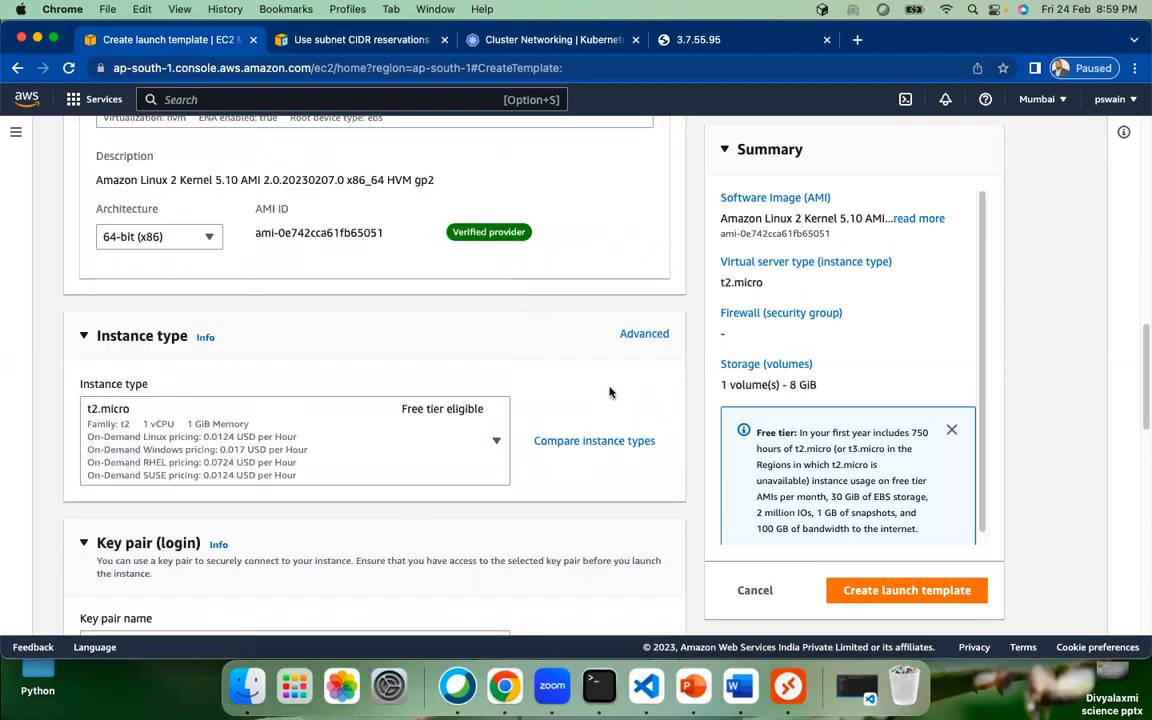
scroll(610, 389, down, 3)
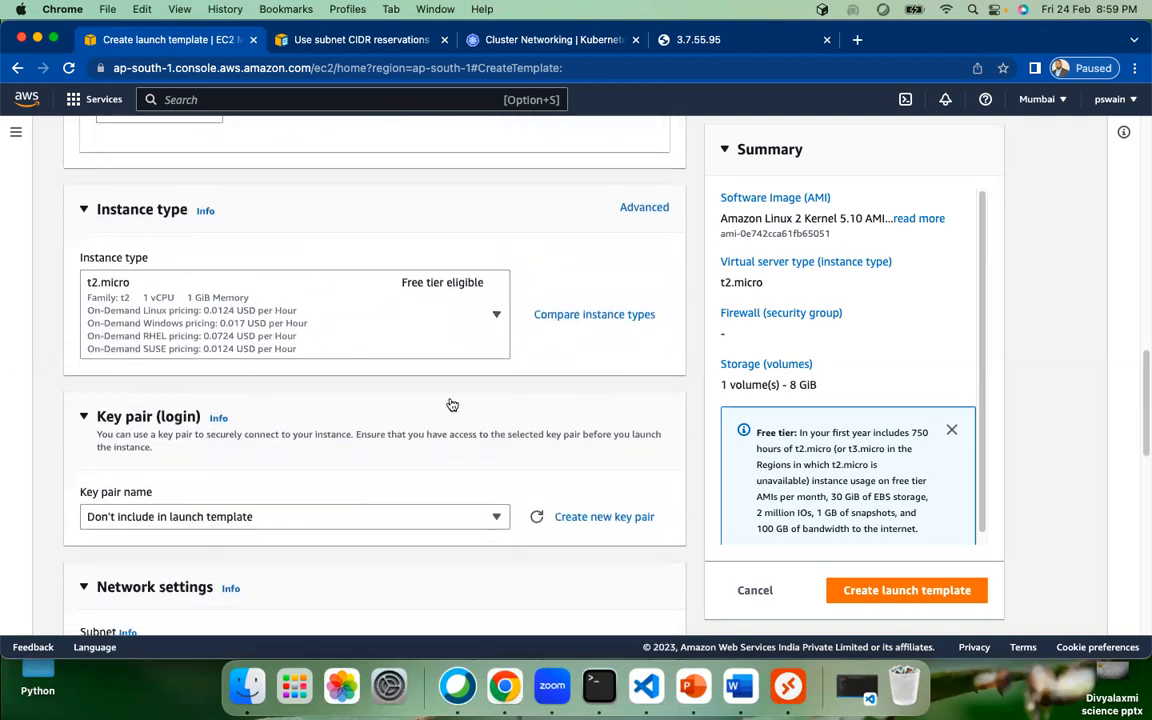
scroll(450, 404, down, 3)
Step: Choose weekdayDemo as the template's key pair
click(317, 393)
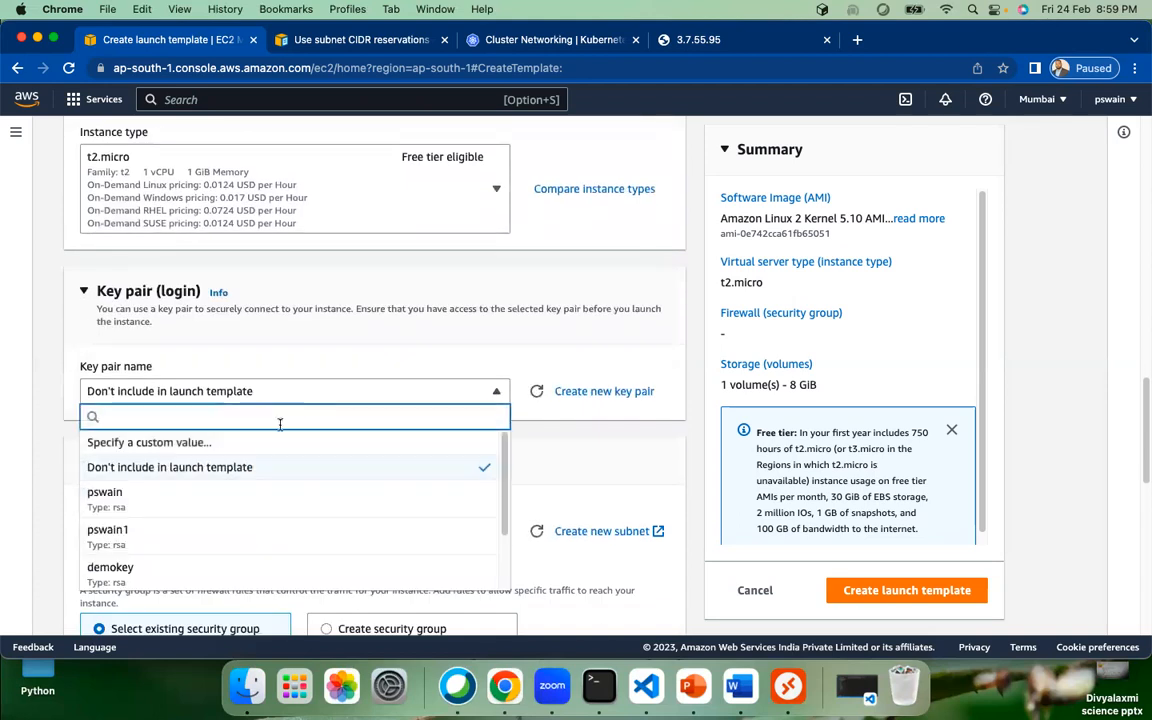
scroll(190, 540, down, 2)
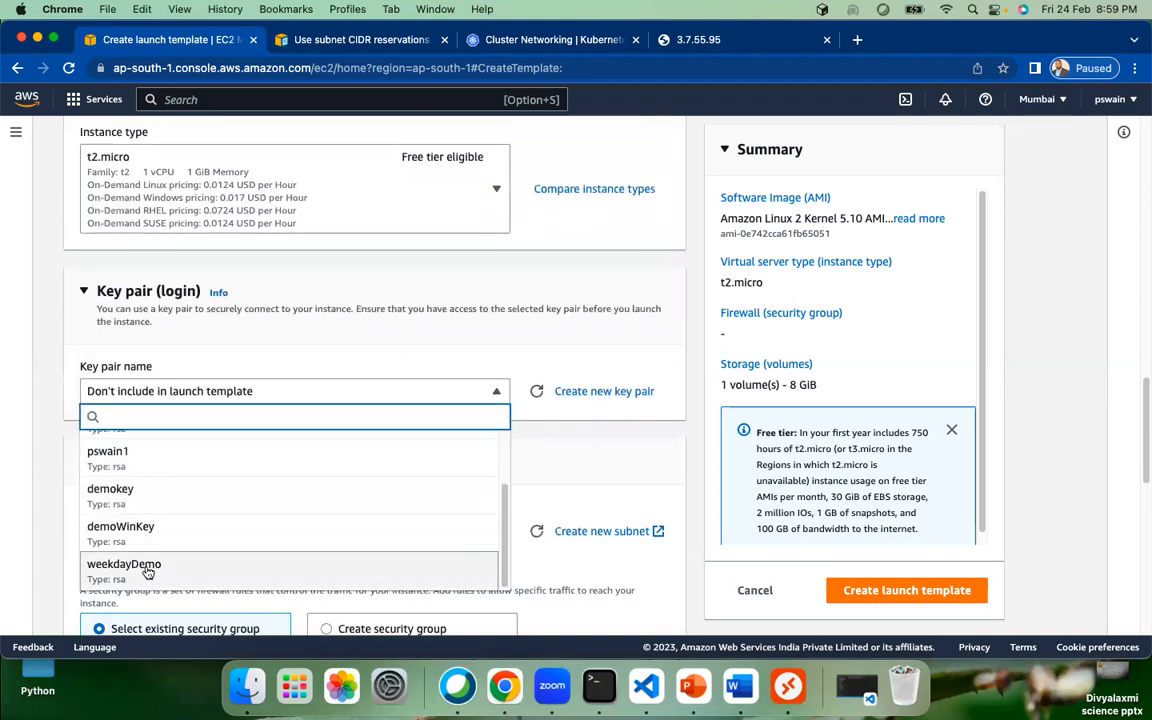
click(150, 566)
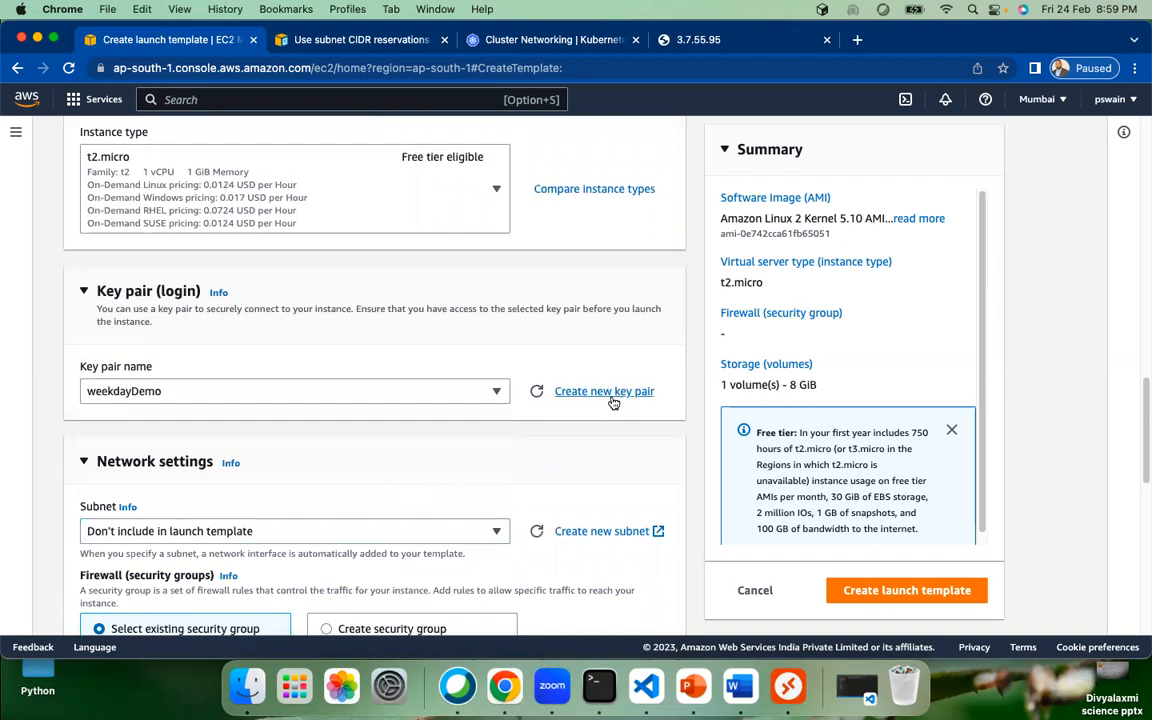
scroll(613, 402, down, 2)
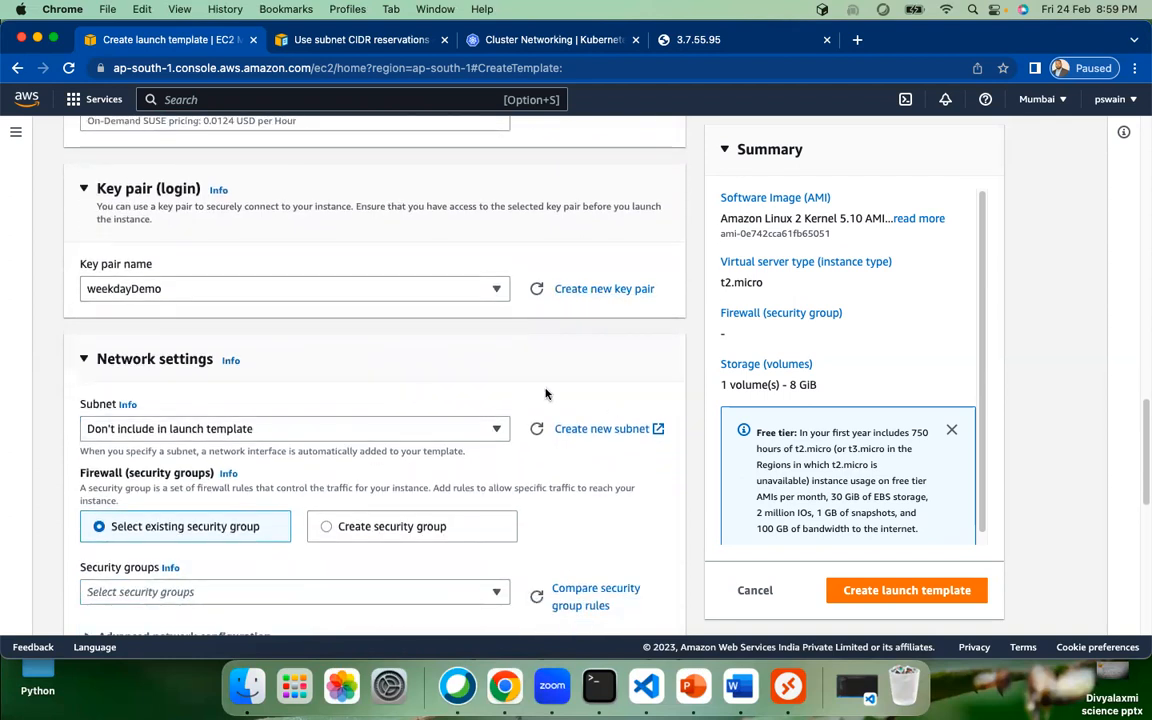
scroll(600, 400, down, 5)
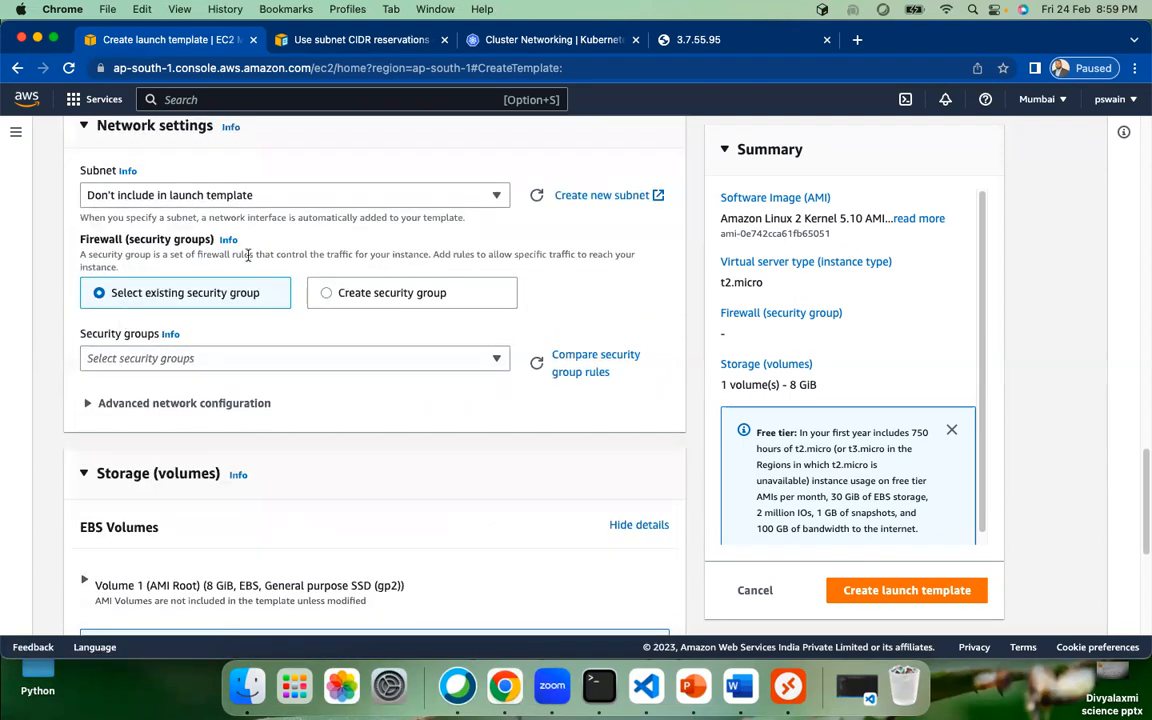
Step: Keep 'select existing security group' and add launch-wizard-3 to the template
click(373, 292)
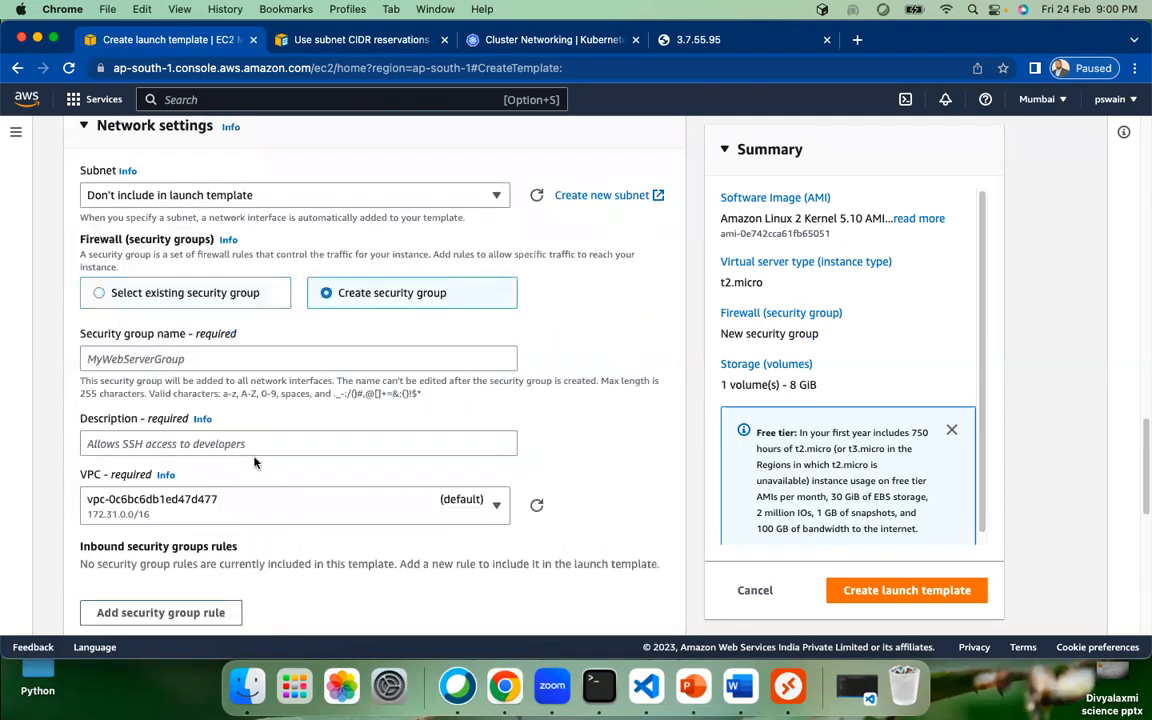
scroll(255, 462, down, 1)
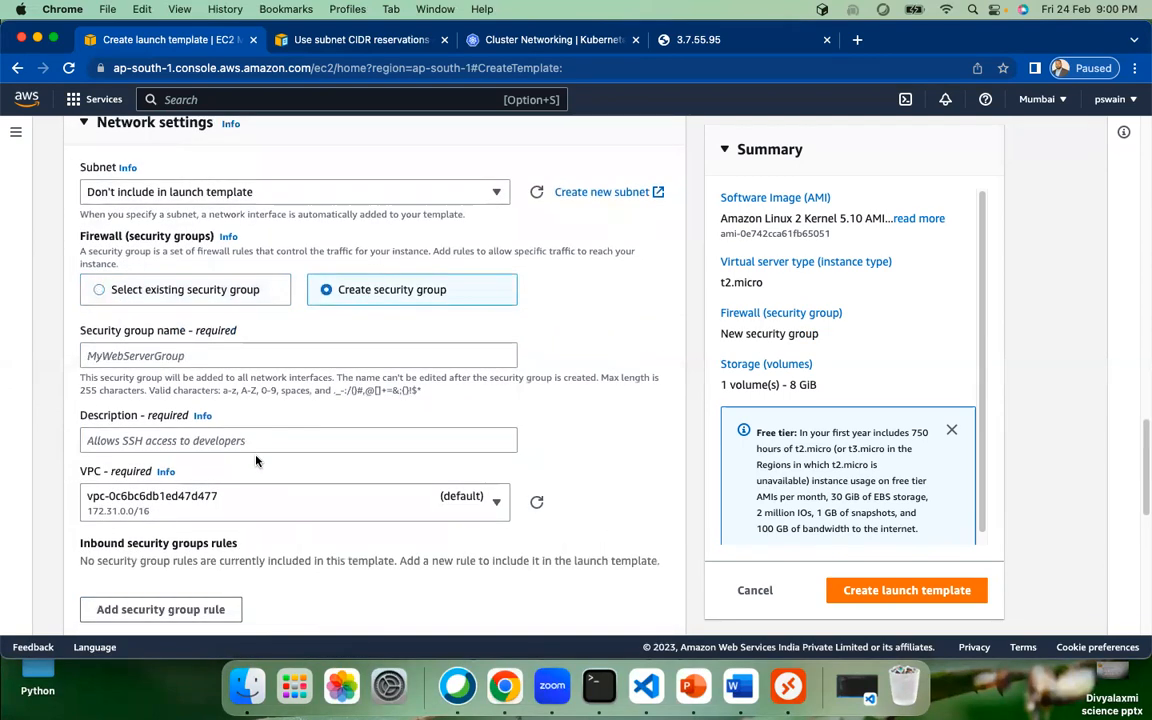
click(222, 291)
click(259, 354)
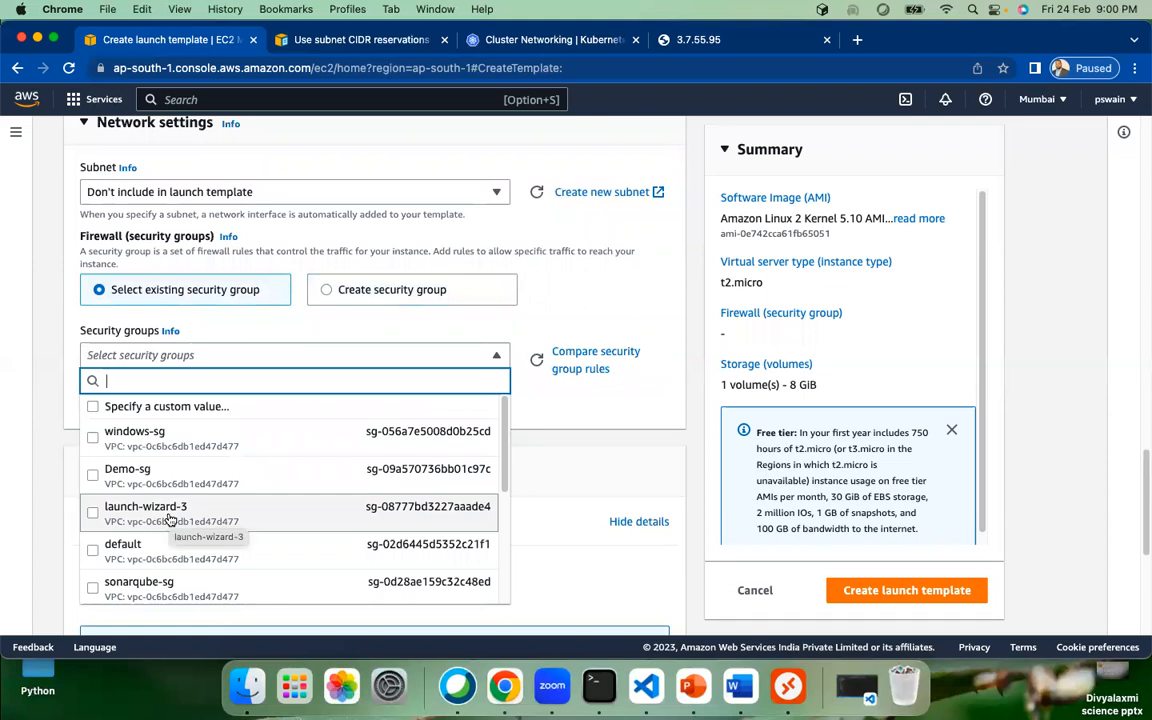
click(170, 517)
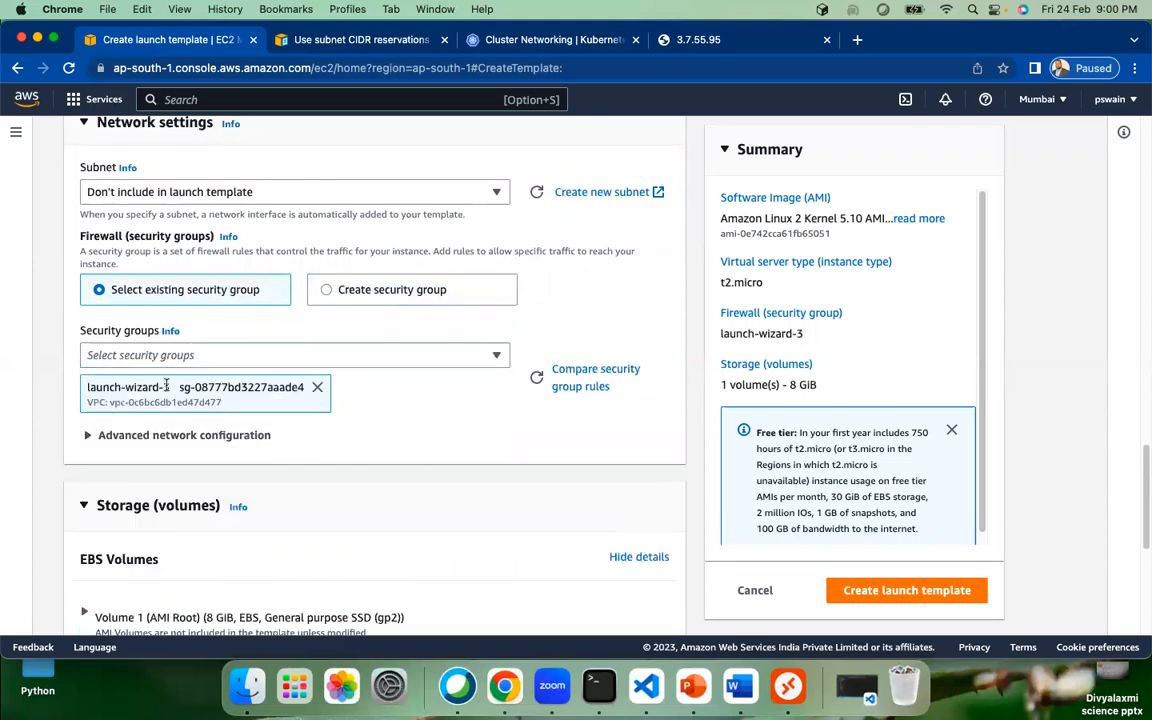
scroll(251, 469, down, 2)
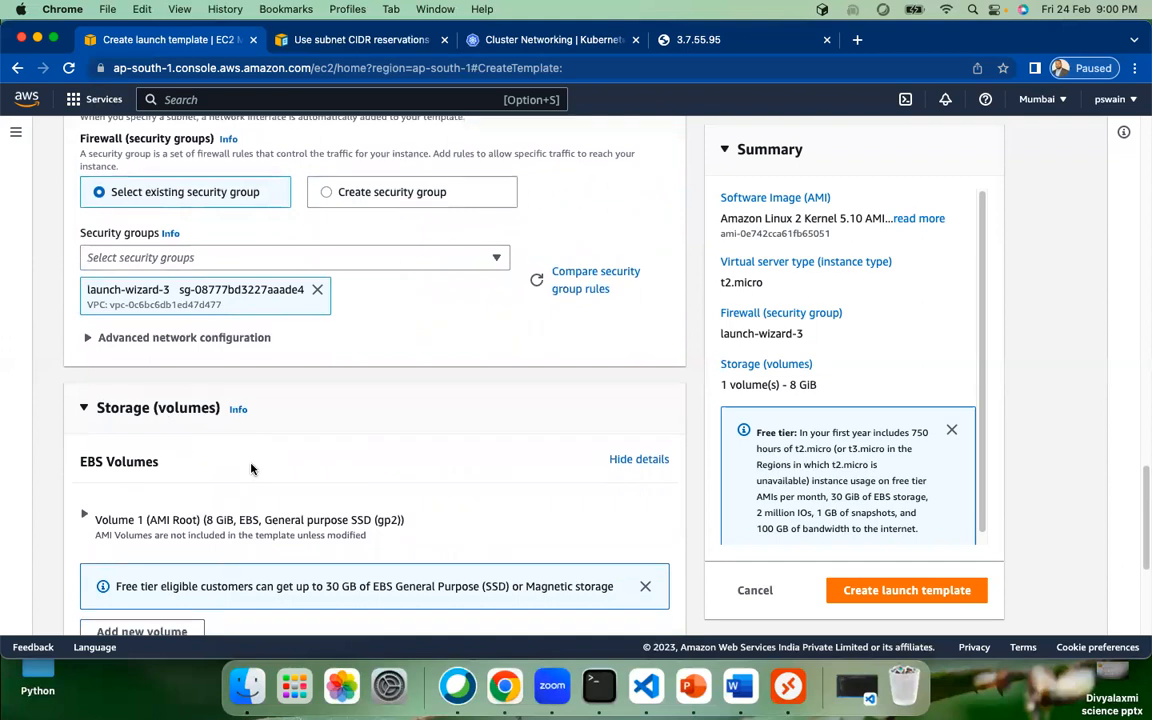
scroll(251, 469, down, 1)
Step: Leave Advanced network configuration collapsed and expand the Advanced details section
click(89, 273)
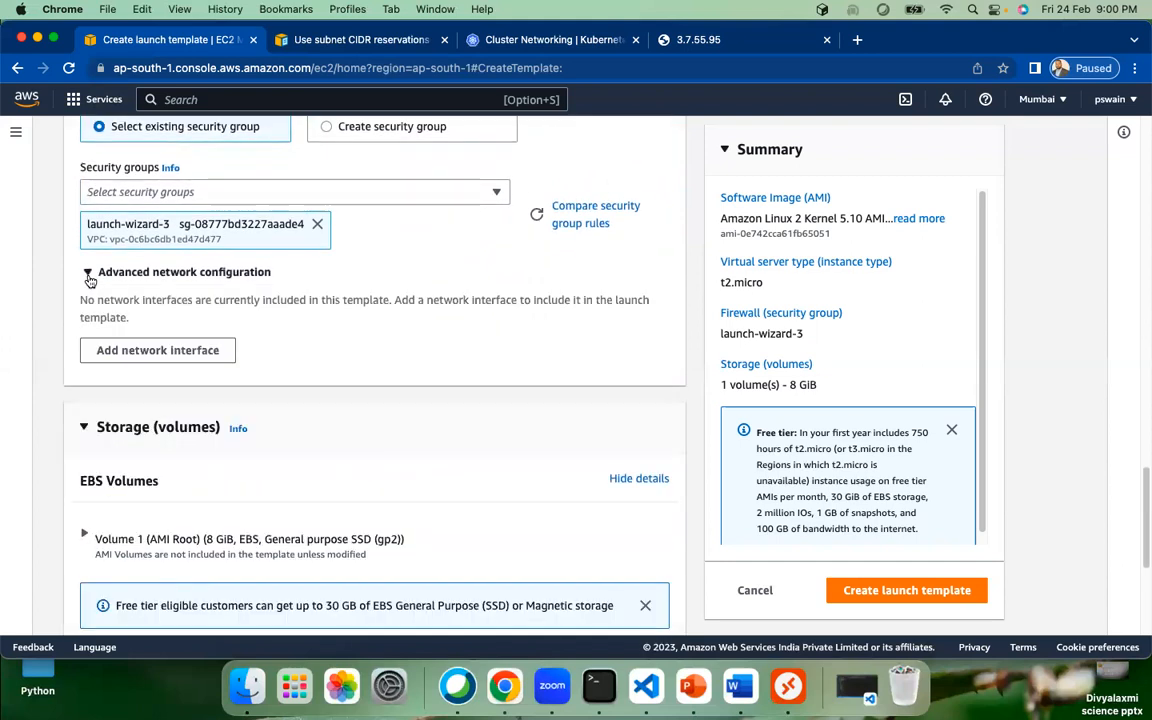
click(89, 273)
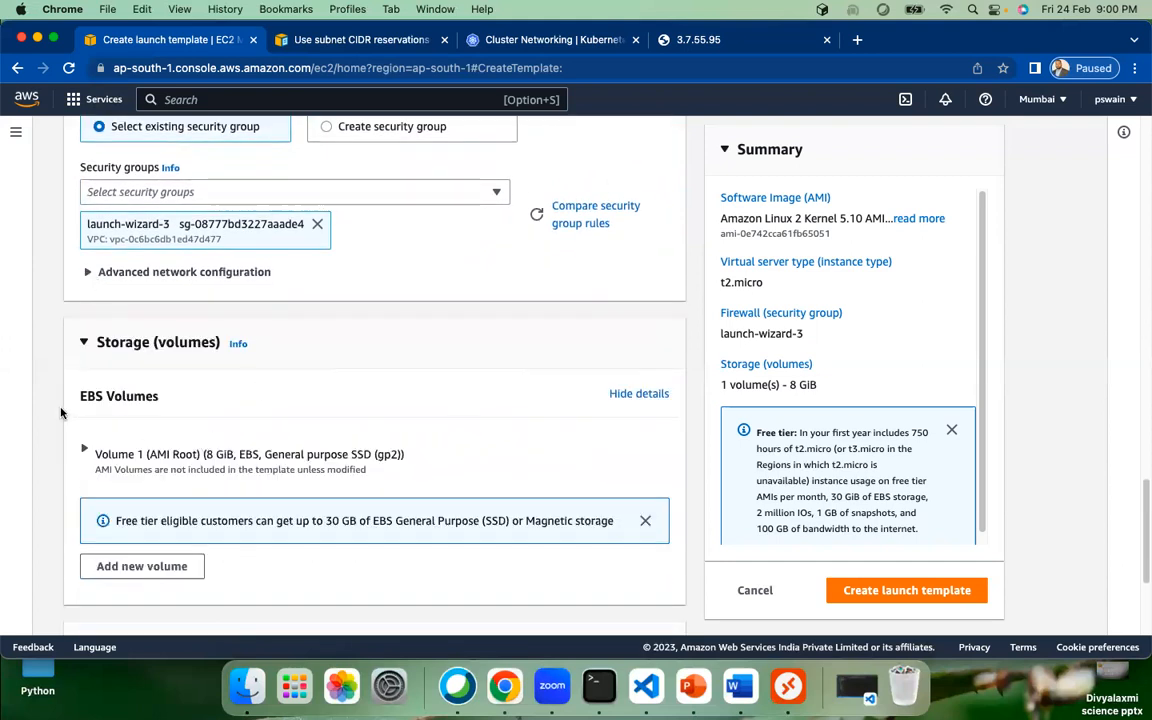
scroll(154, 450, down, 2)
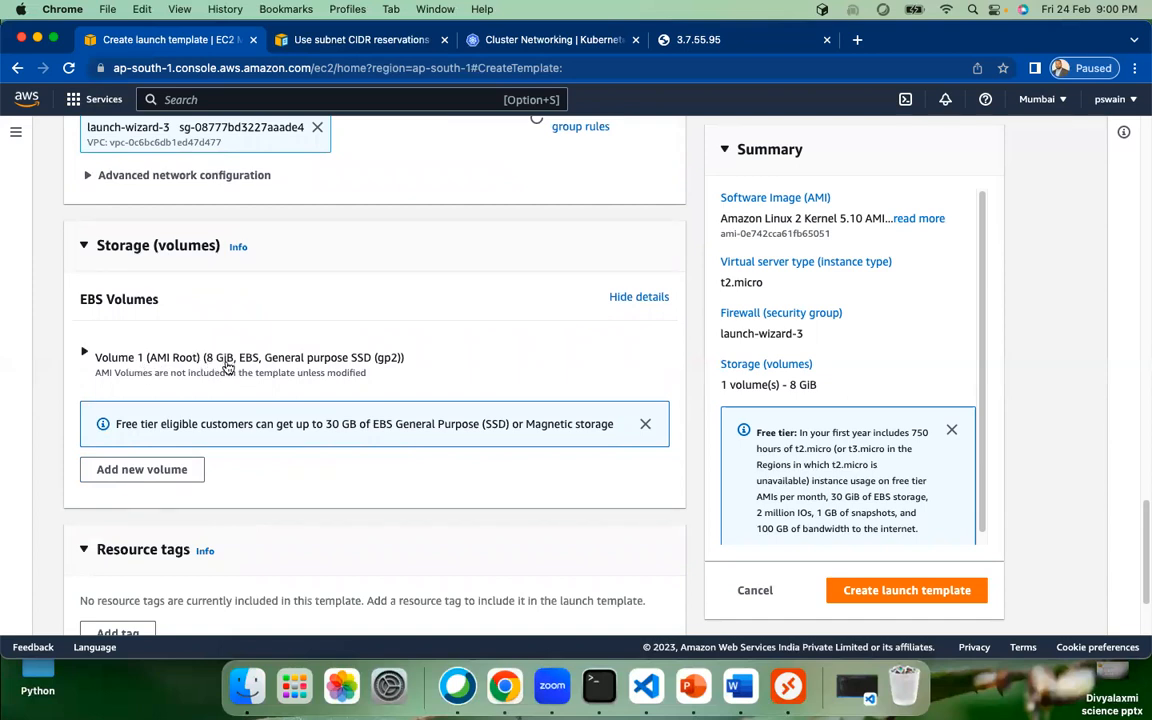
scroll(262, 427, down, 3)
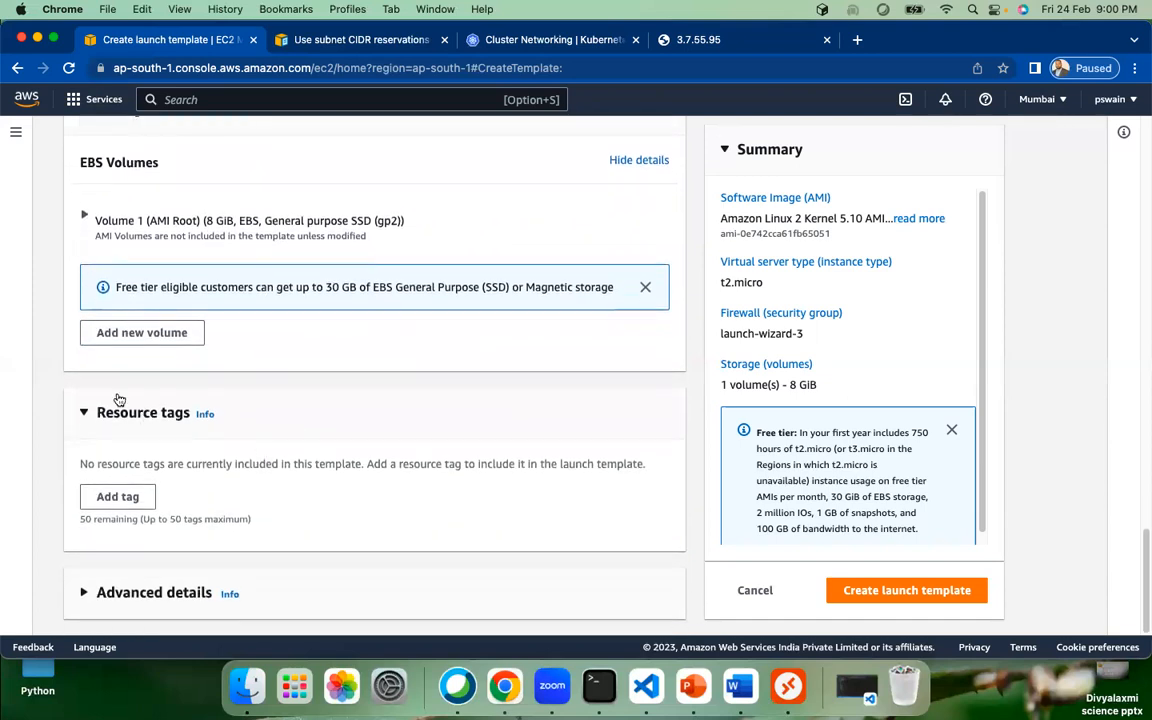
click(84, 594)
scroll(185, 535, down, 10)
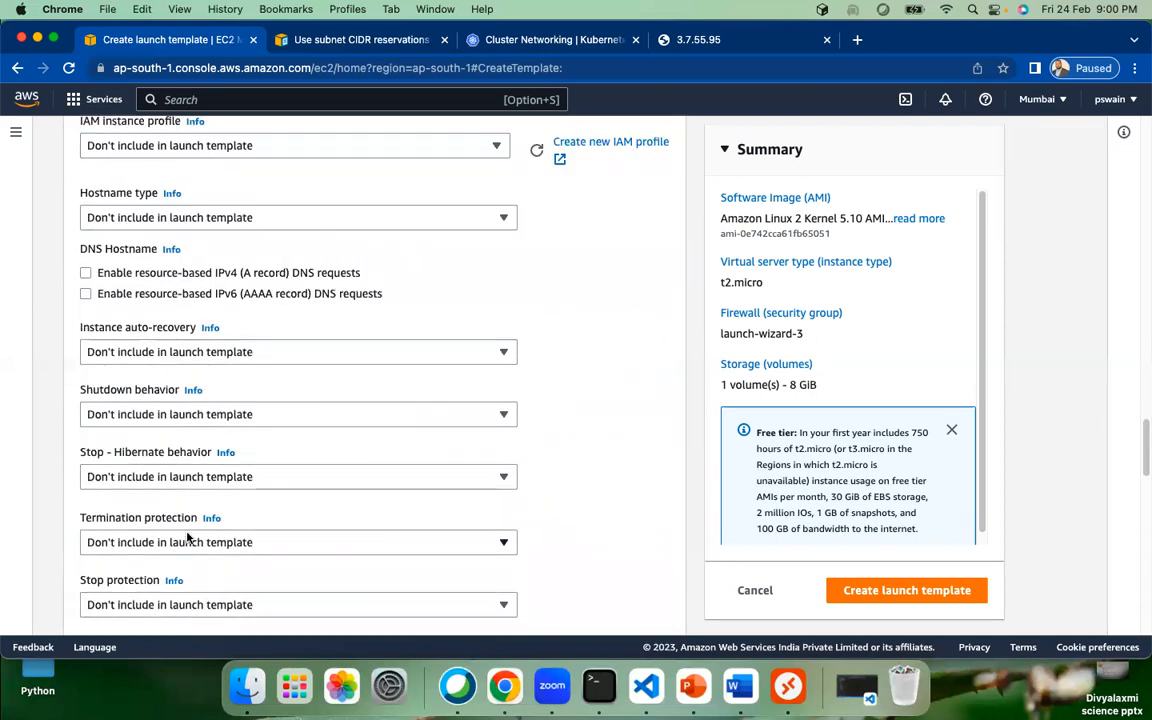
scroll(186, 537, down, 20)
click(160, 370)
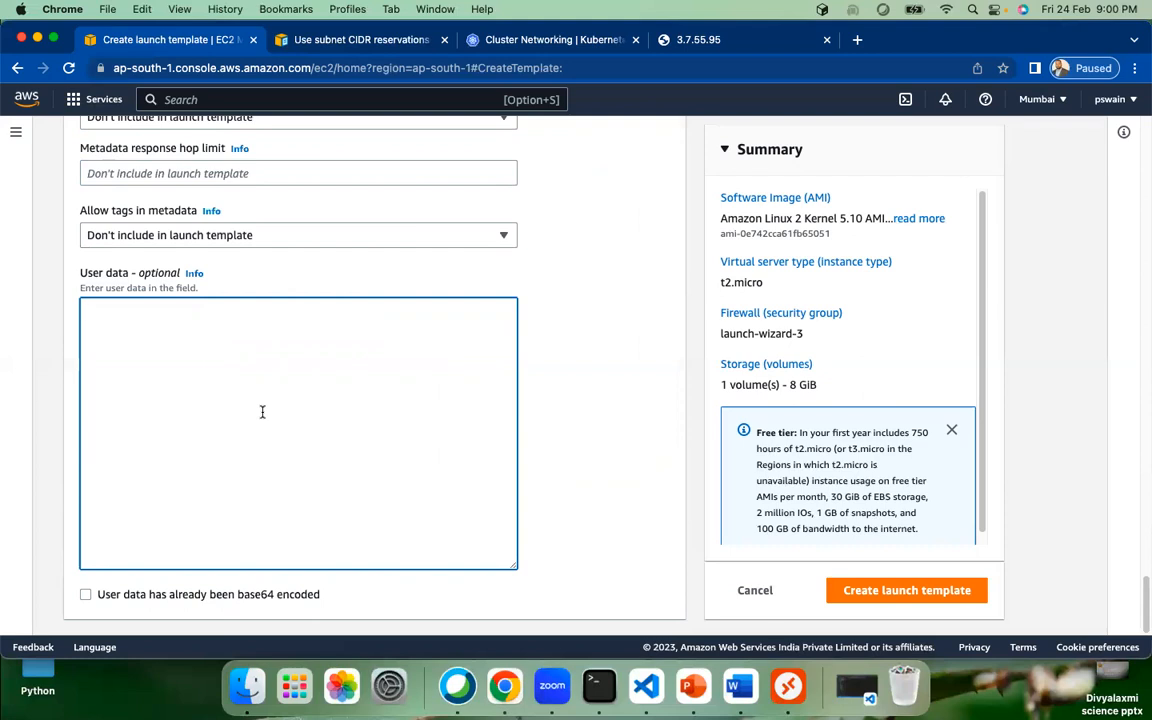
text(3.7.55.95)
drag(167, 321, 82, 278)
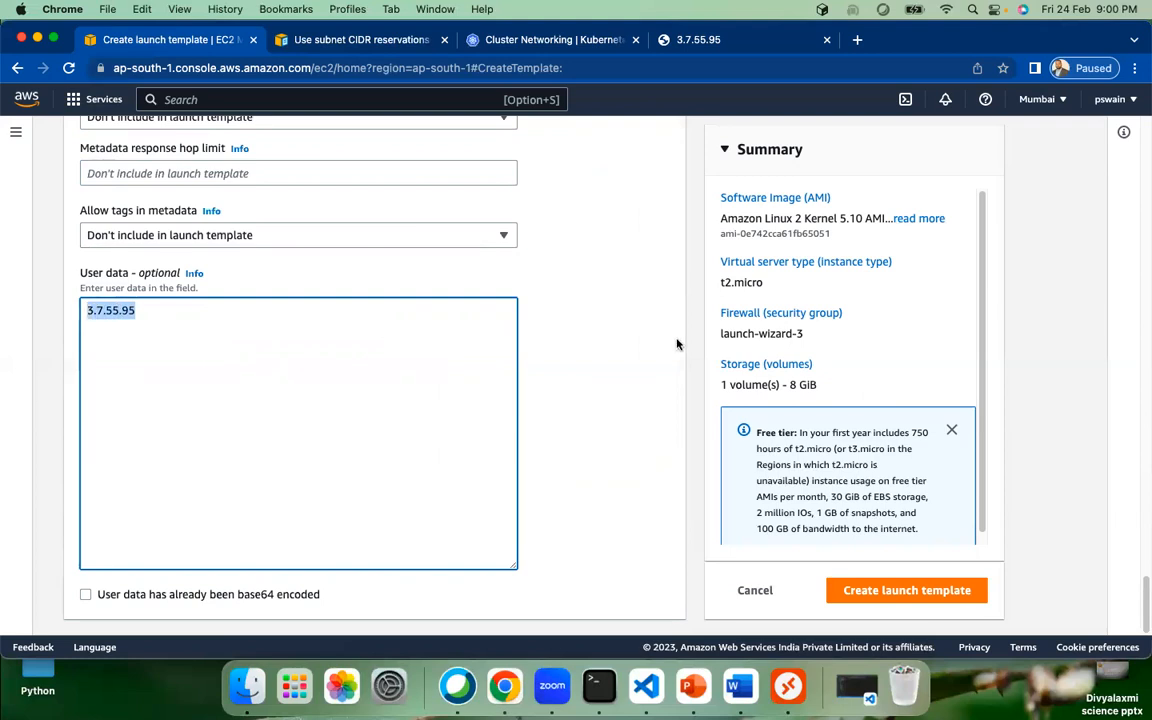
key(BackSpace)
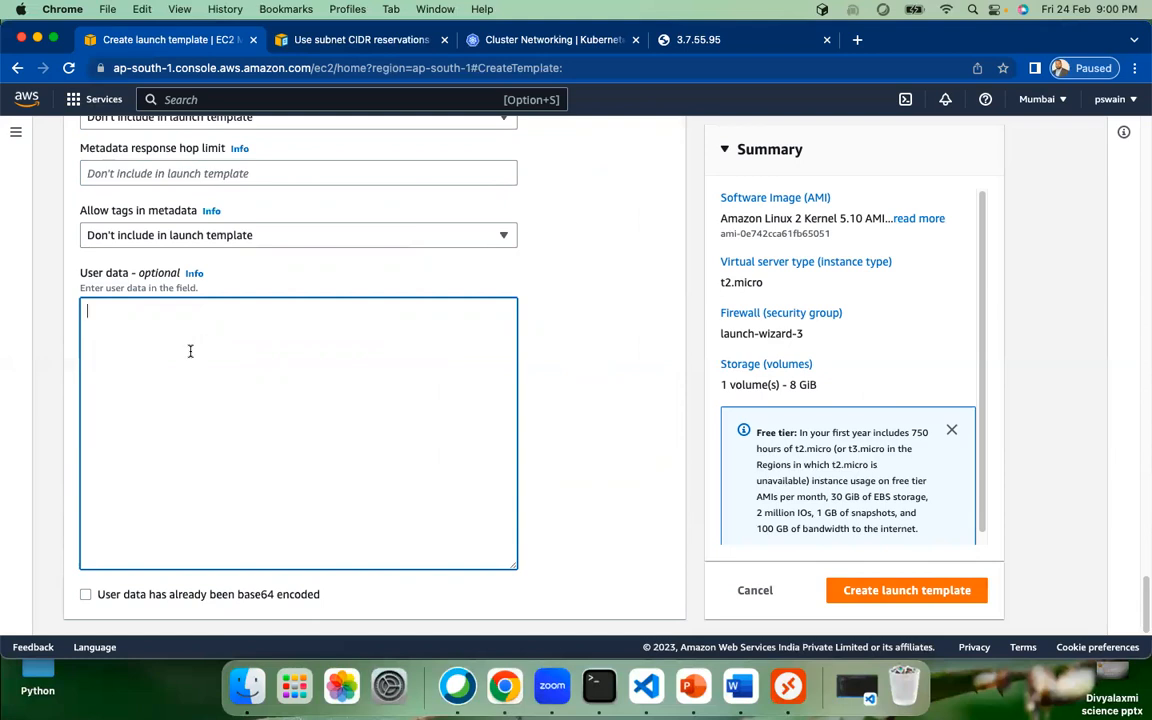
Step: Enter user data: #!/bin/bash, sudo yum update -y, sudo yum install httpd -y, sudo systemctl start httpd
text(#!/bin/bash)
key(Return)
text(sudo s)
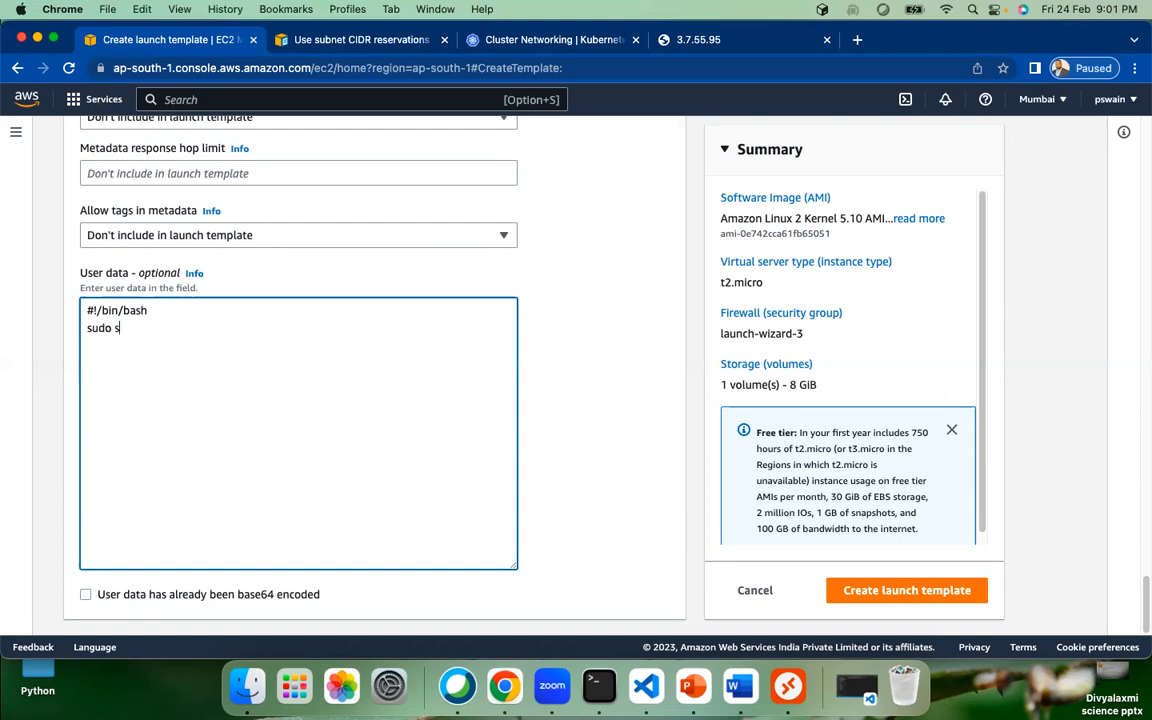
key(BackSpace)
text(yum update -y)
key(Return)
text(sudo yum install httpd -y)
key(Return)
text(syste)
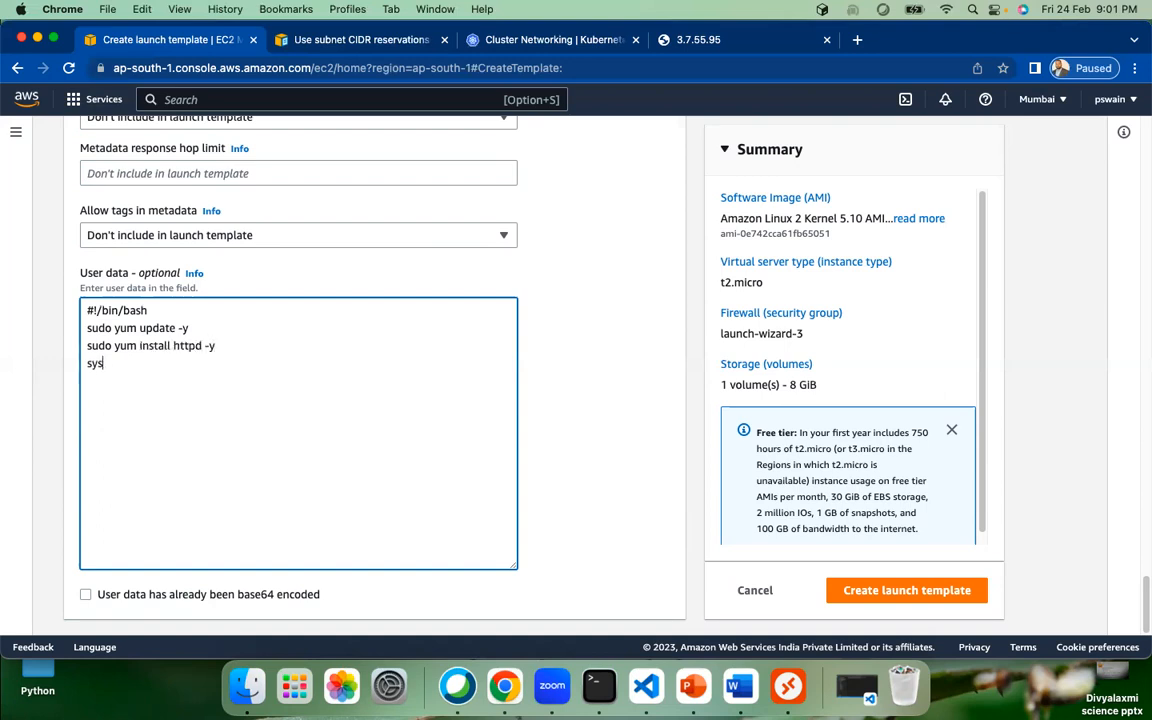
key(BackSpace)
key(BackSpace)
text(udo system)
key(BackSpace)
text(ctl start)
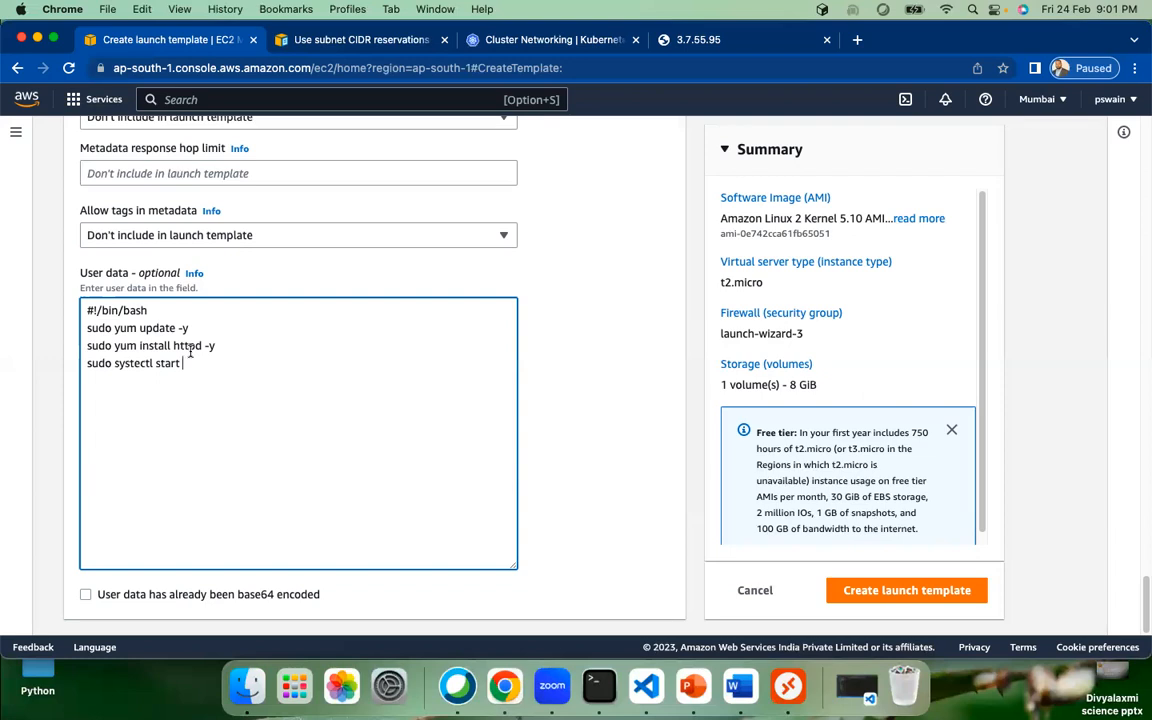
text(httpd)
Step: Point out yum and httpd in the script, then create the launch template
drag(114, 328, 138, 328)
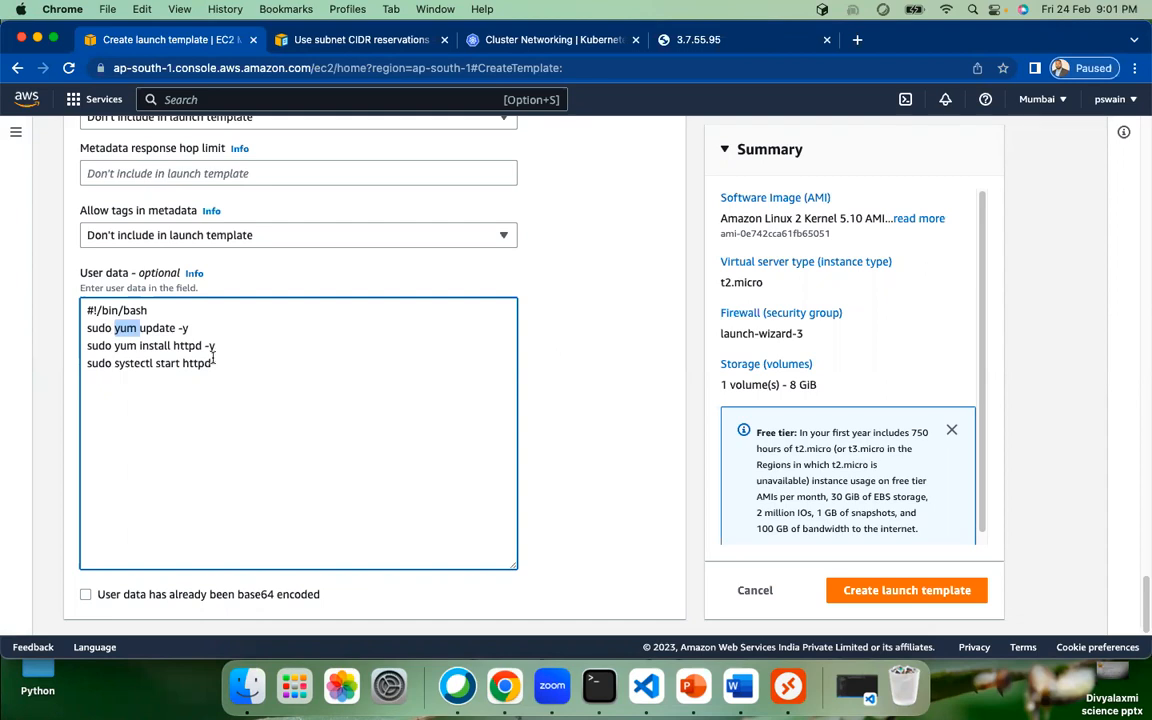
click(165, 360)
drag(173, 345, 202, 345)
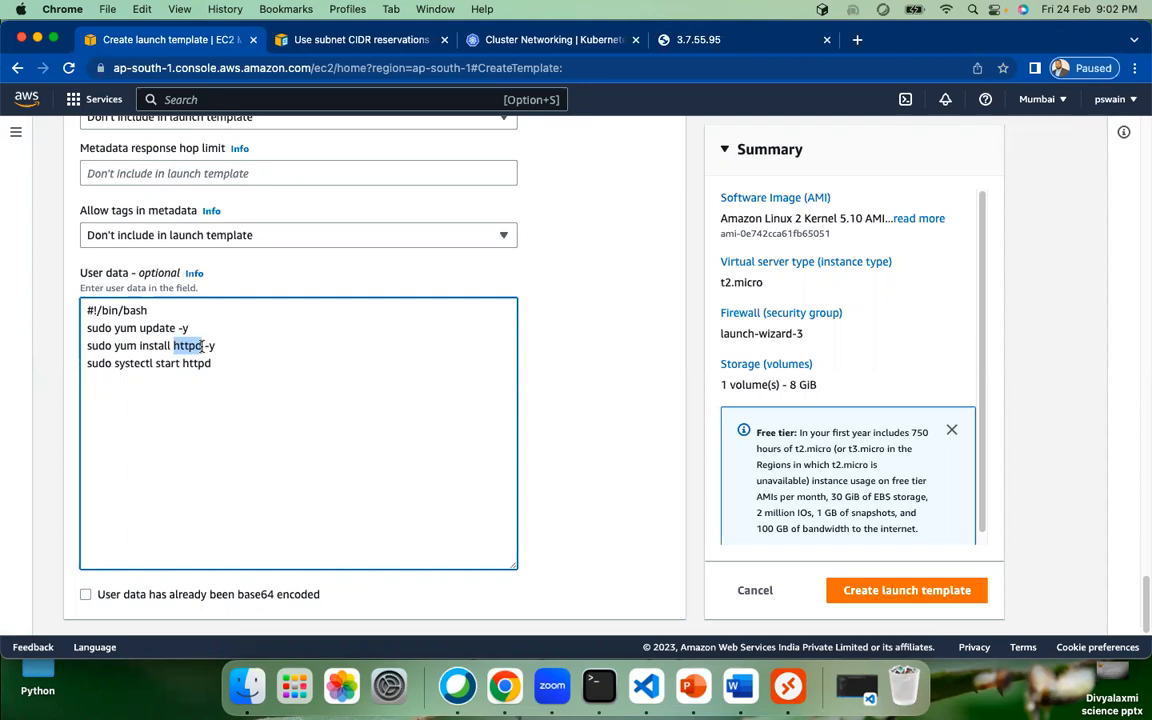
drag(114, 328, 205, 345)
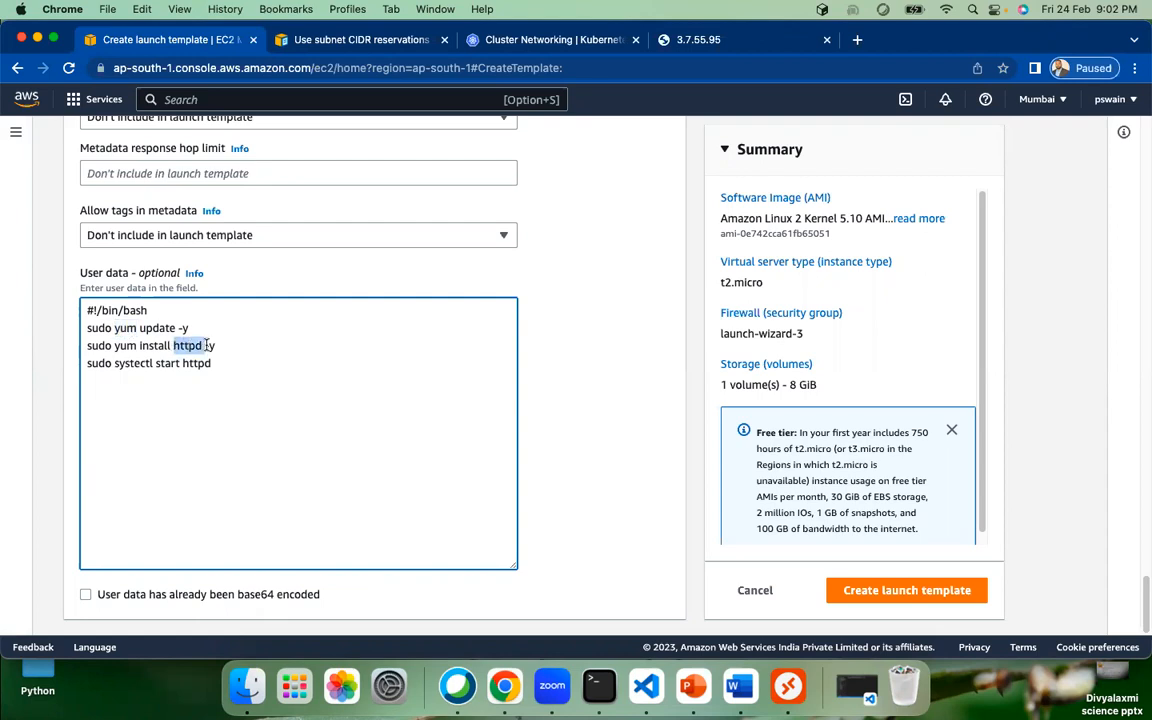
click(126, 328)
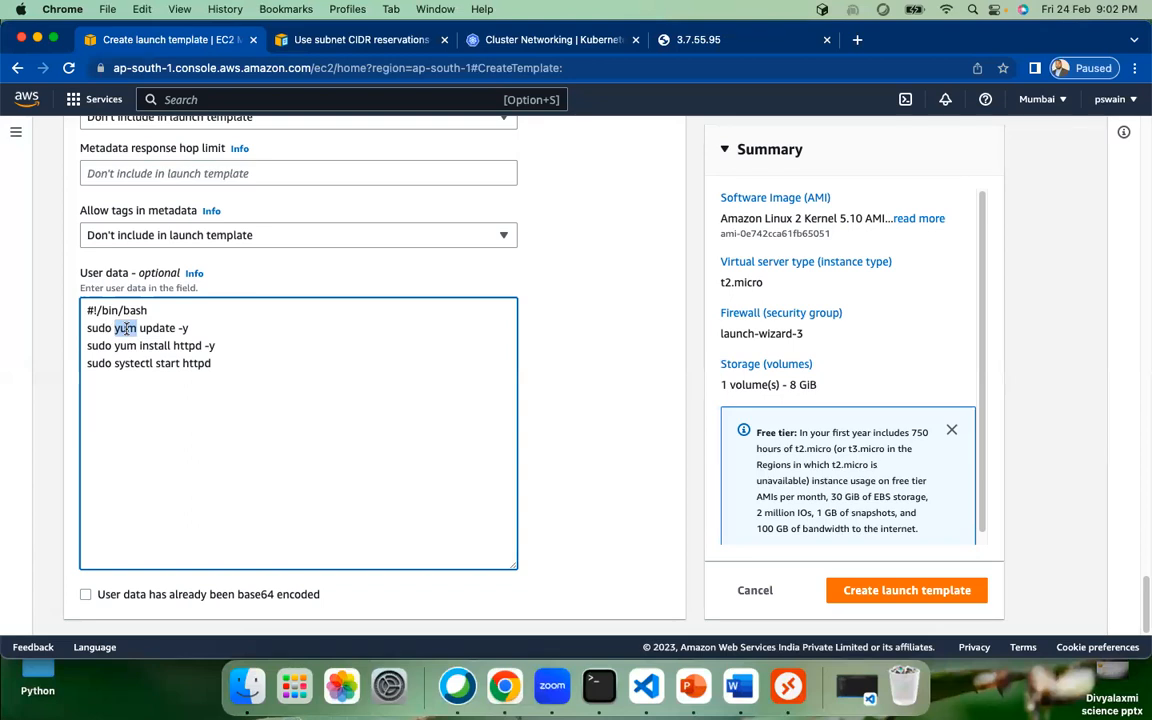
click(126, 328)
double_click(126, 328)
click(903, 597)
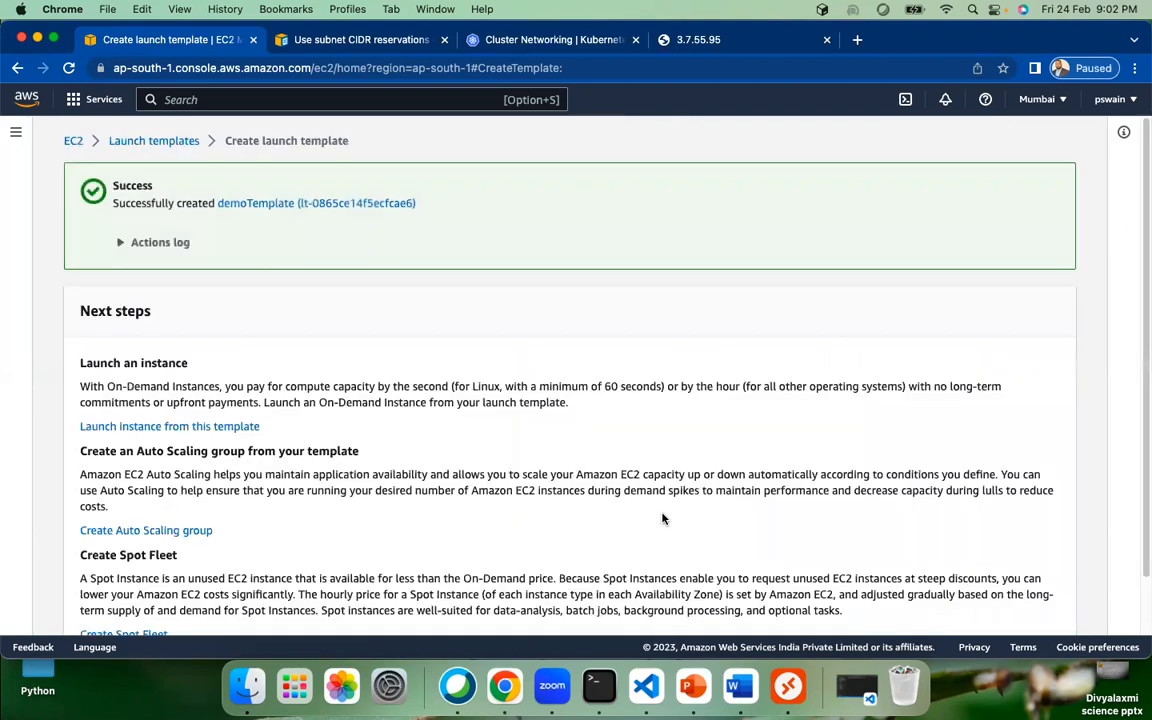
Step: Check demoTemplate in the launch templates list, then return to the EC2 Instances list via the dashboard
scroll(442, 458, down, 2)
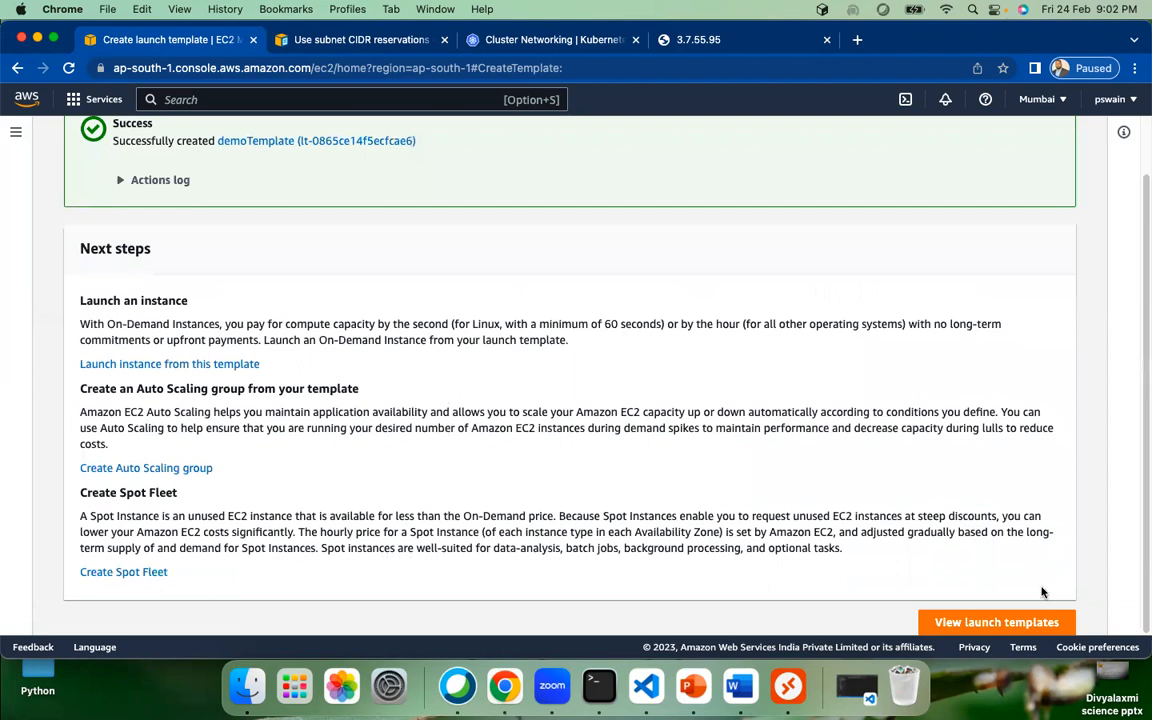
click(992, 624)
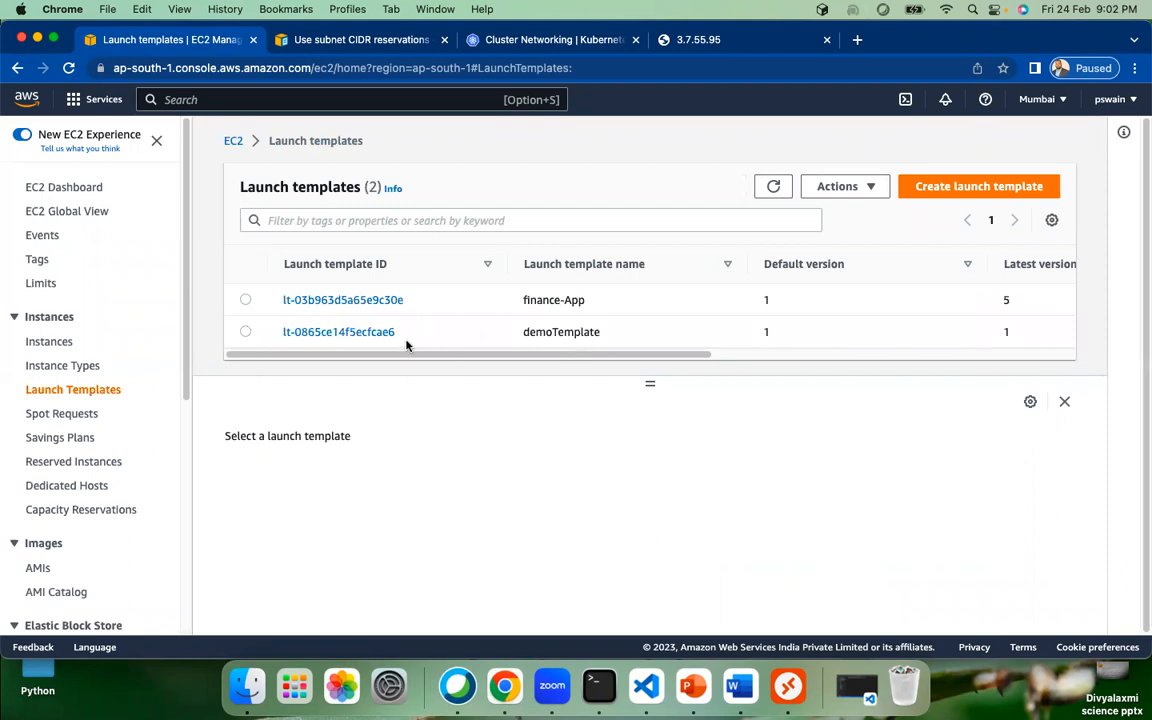
drag(617, 363, 195, 368)
click(64, 188)
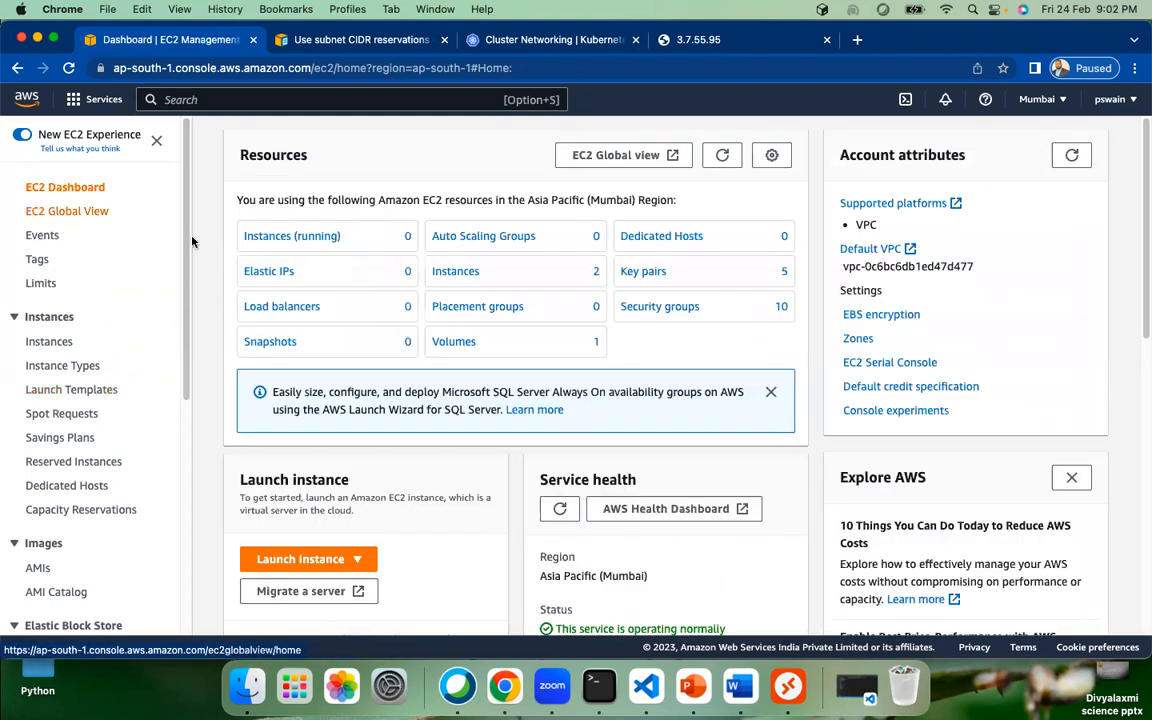
click(445, 272)
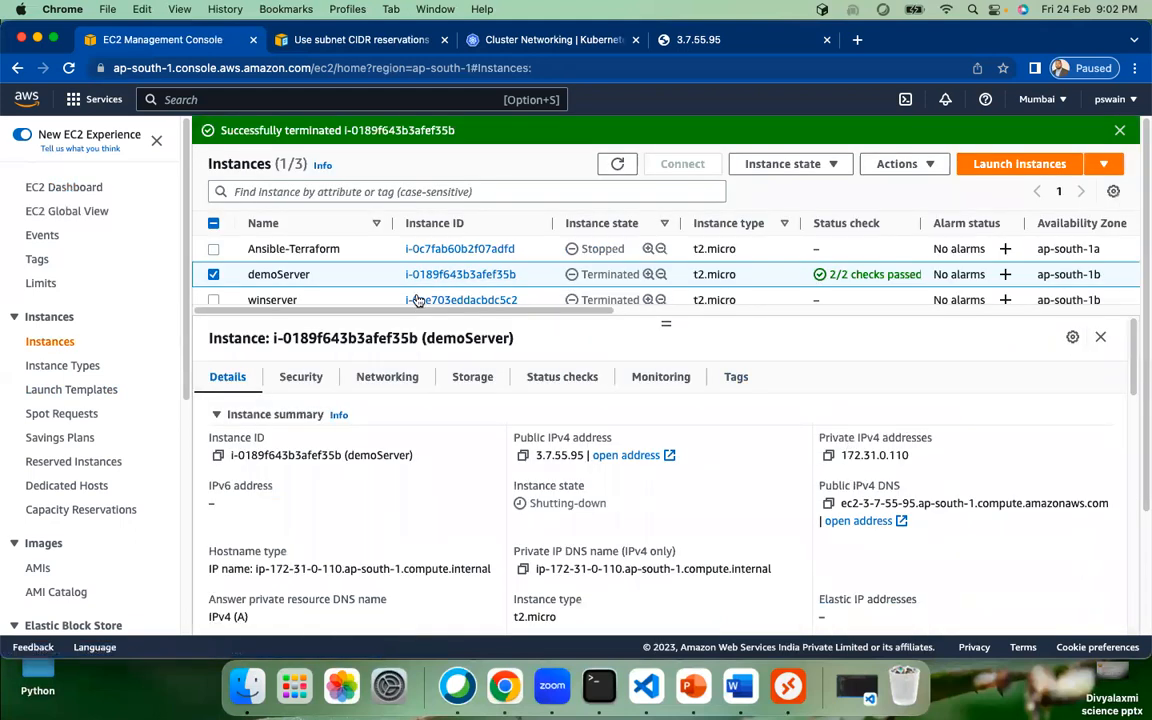
Step: Launch an instance from a template, using demoTemplate as the source
click(1103, 163)
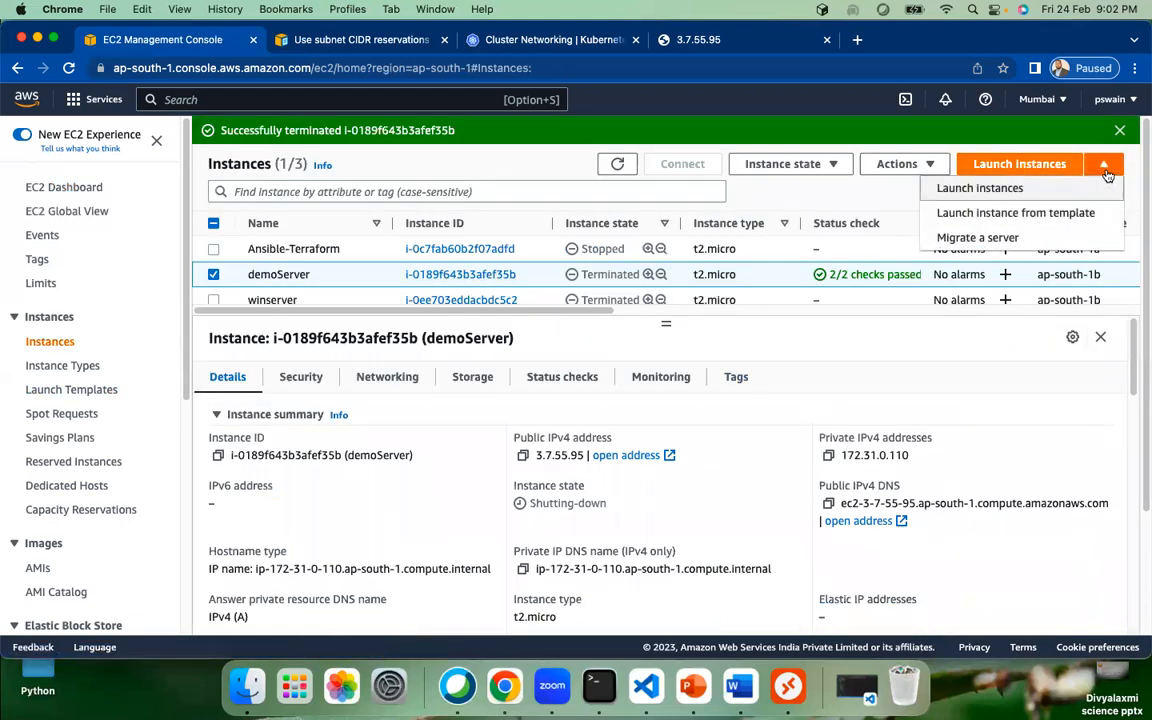
click(986, 214)
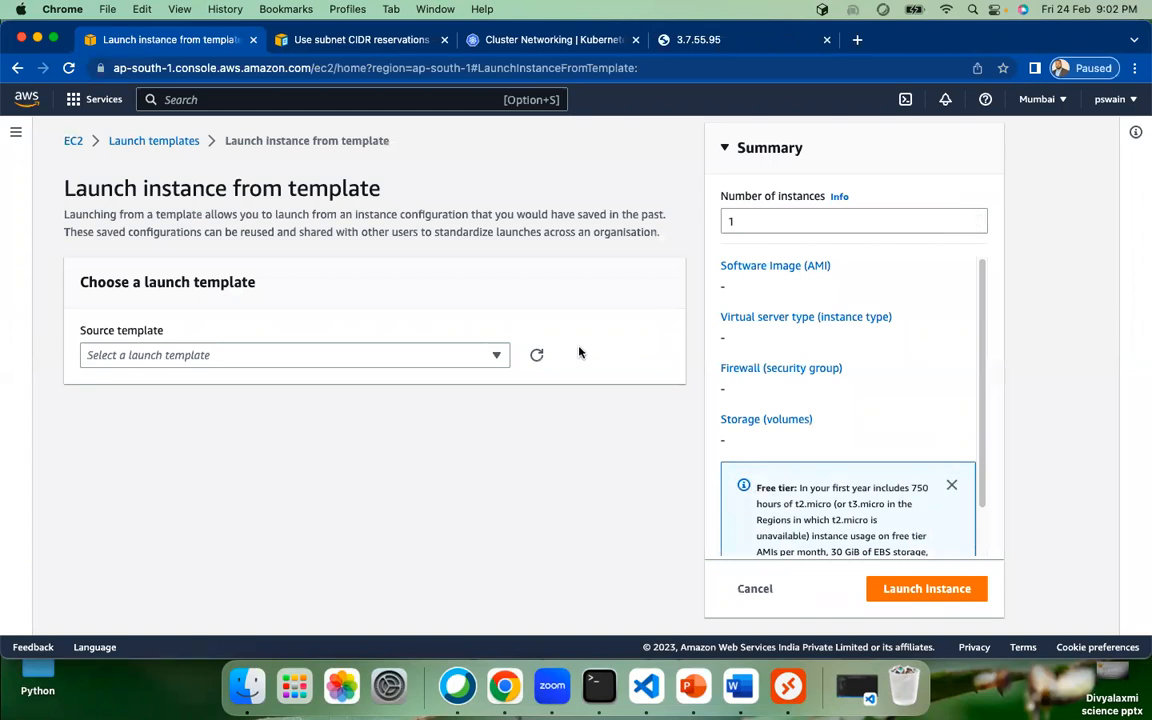
click(340, 355)
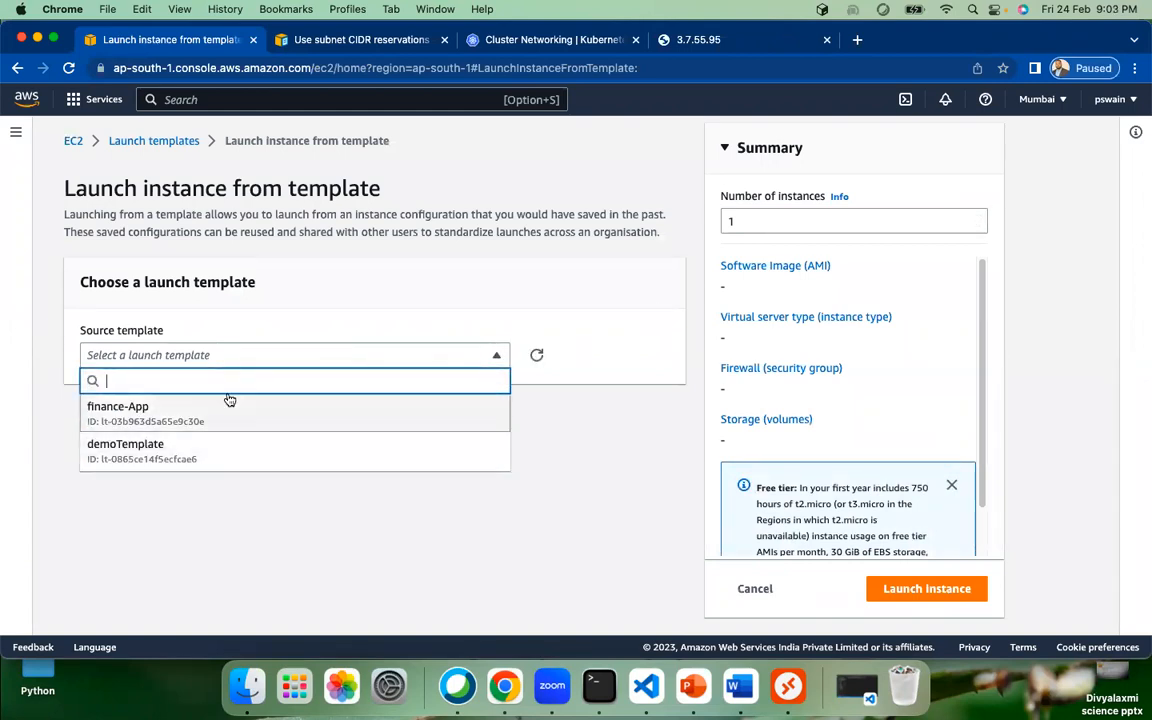
click(206, 459)
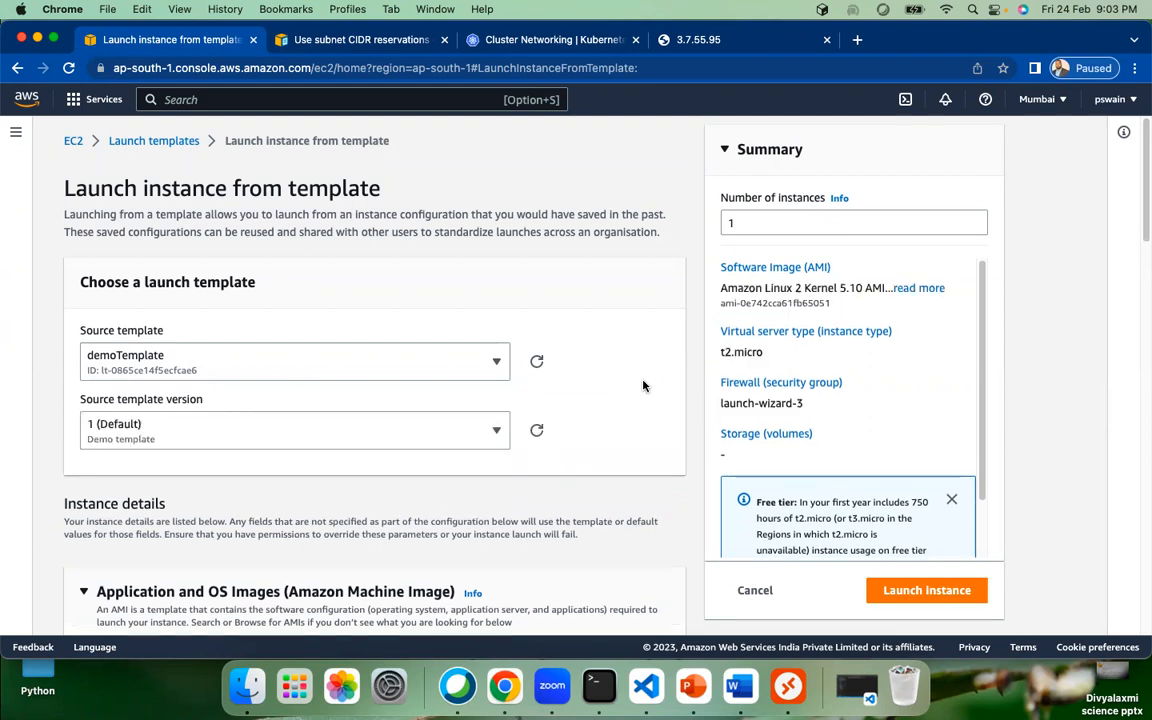
click(939, 594)
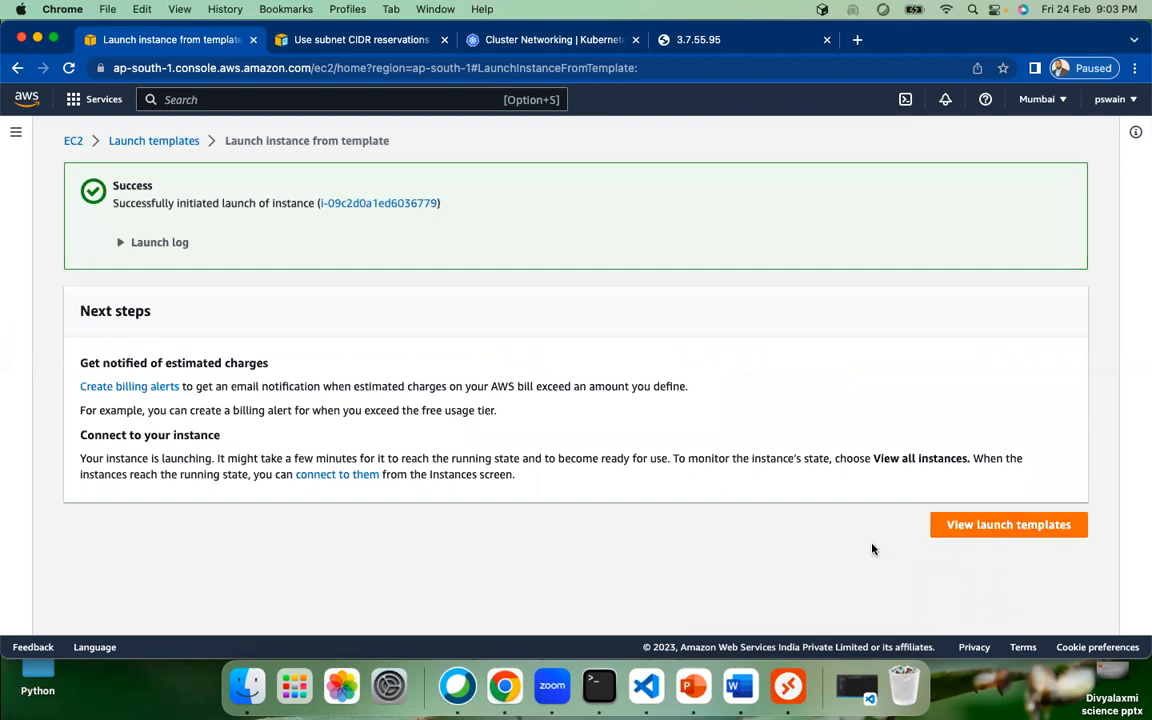
Step: Go to all instances and refresh to see the new t2.micro instance pending
click(1011, 530)
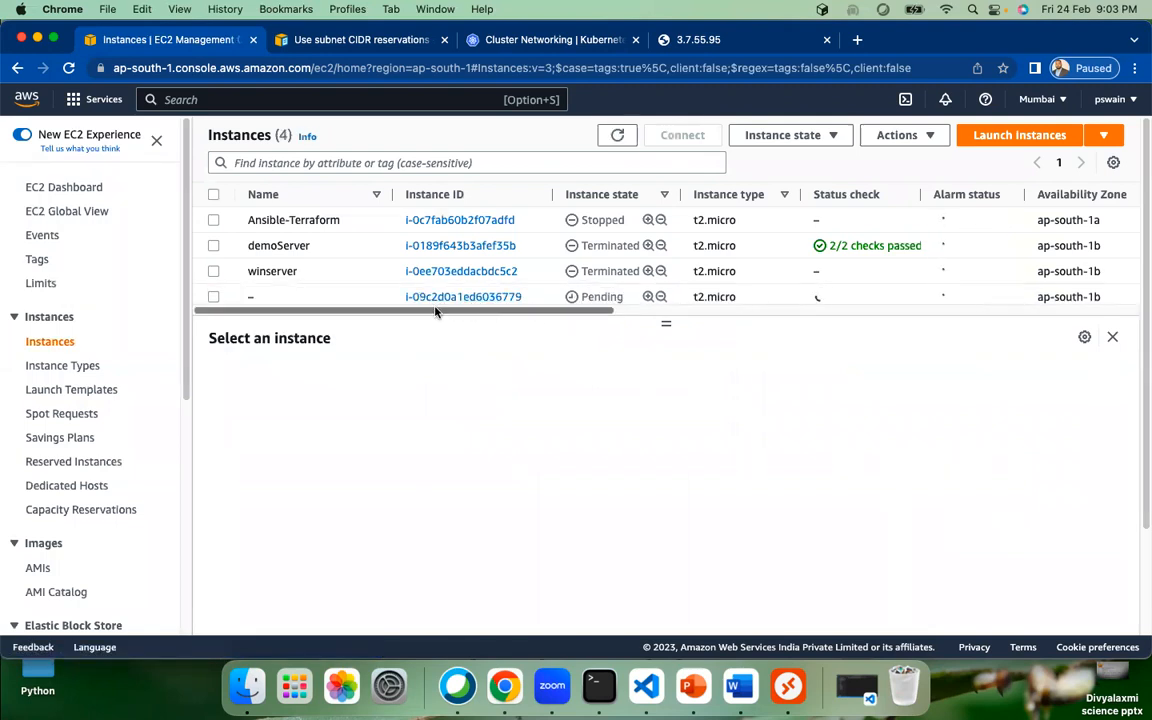
click(617, 135)
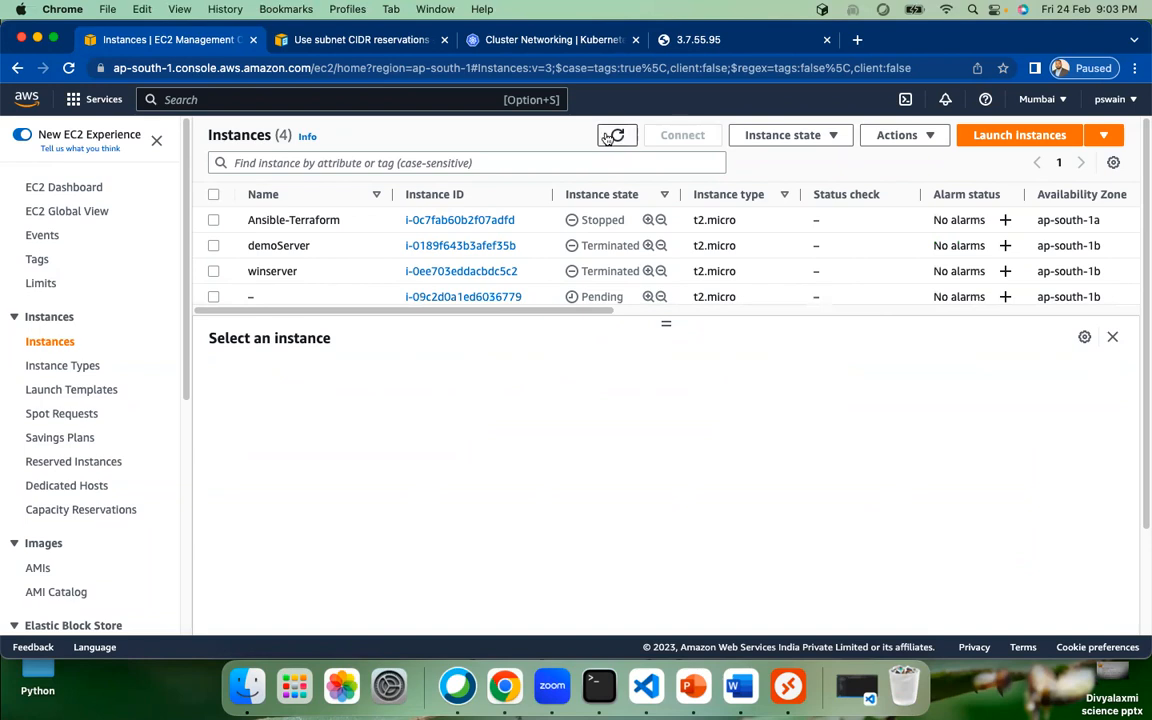
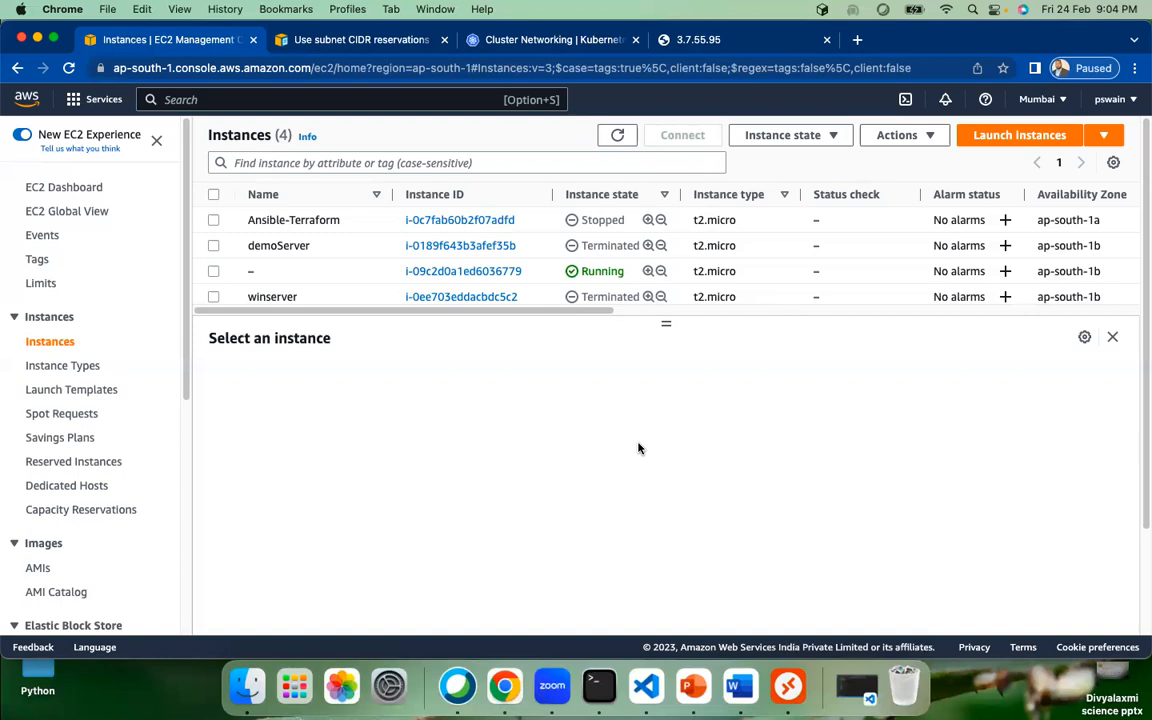
Step: Refresh until the new instance is running and copy its public IPv4 address 65.0.181.183
click(608, 135)
click(617, 140)
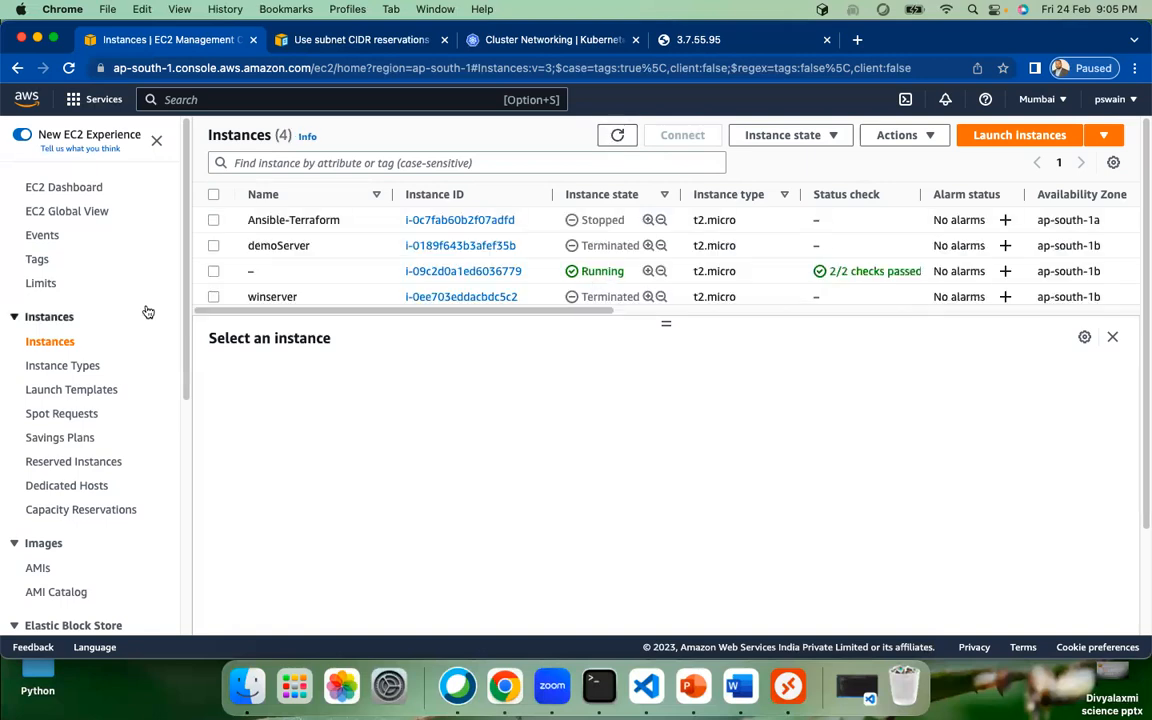
click(213, 273)
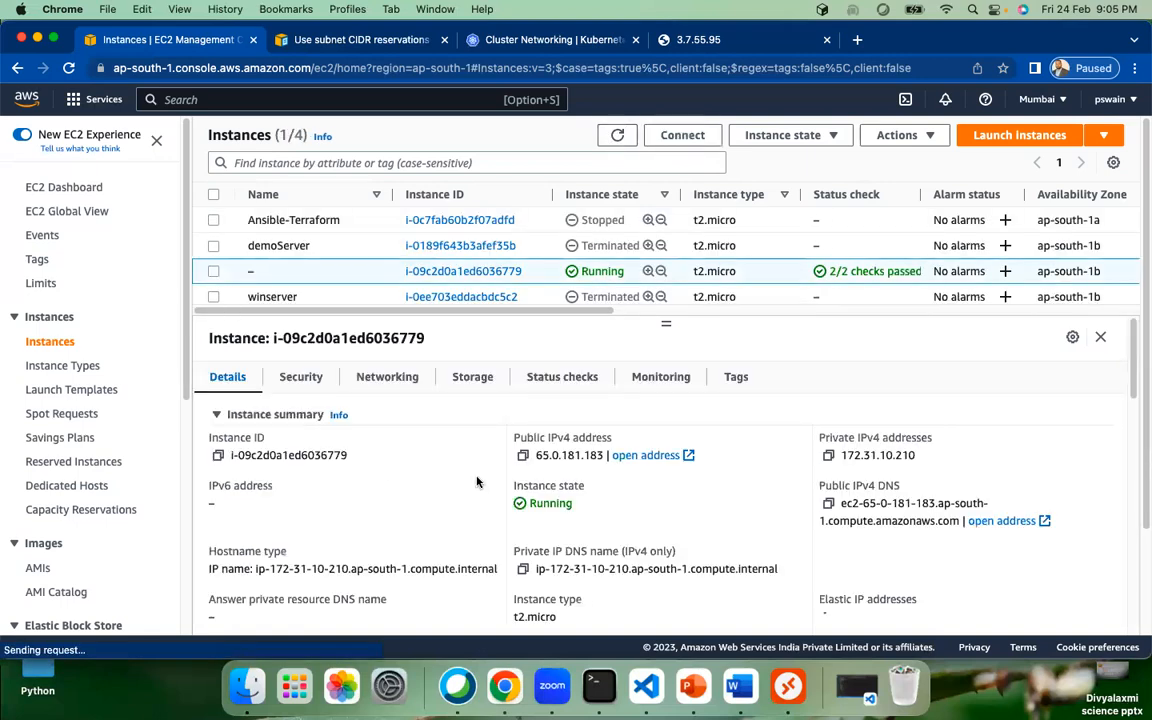
click(523, 455)
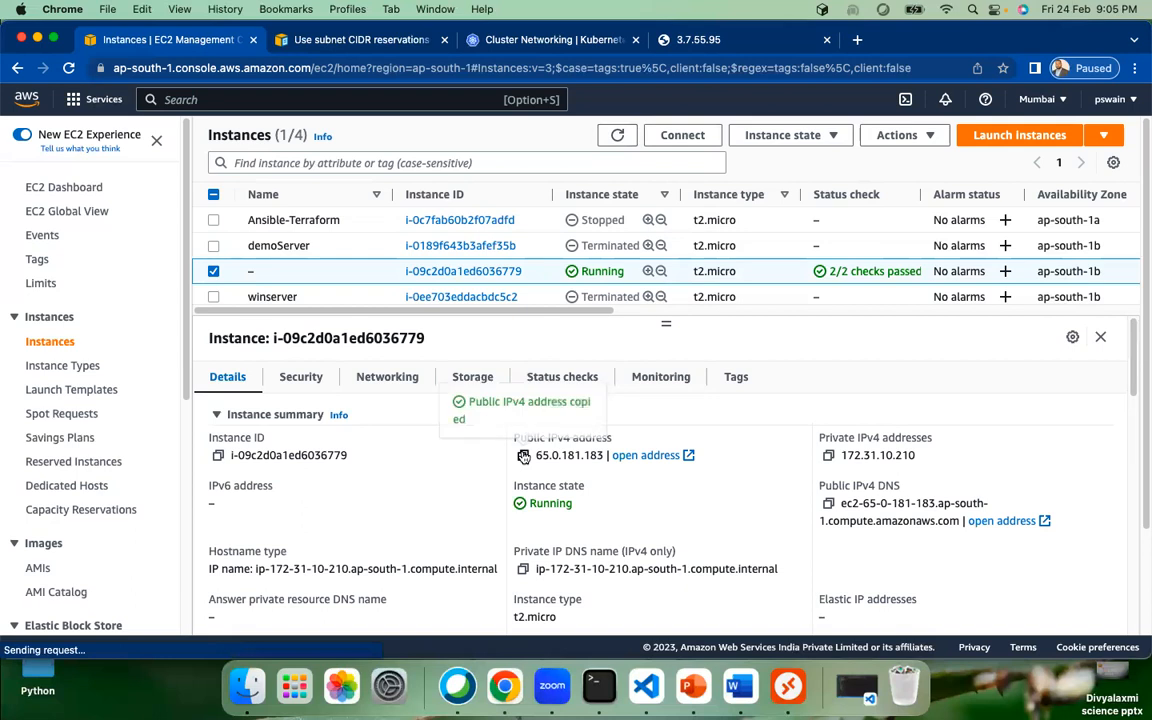
click(598, 686)
text(clear)
key(Return)
key(Return)
key(Return)
key(Return)
key(Return)
text(ssh -i )
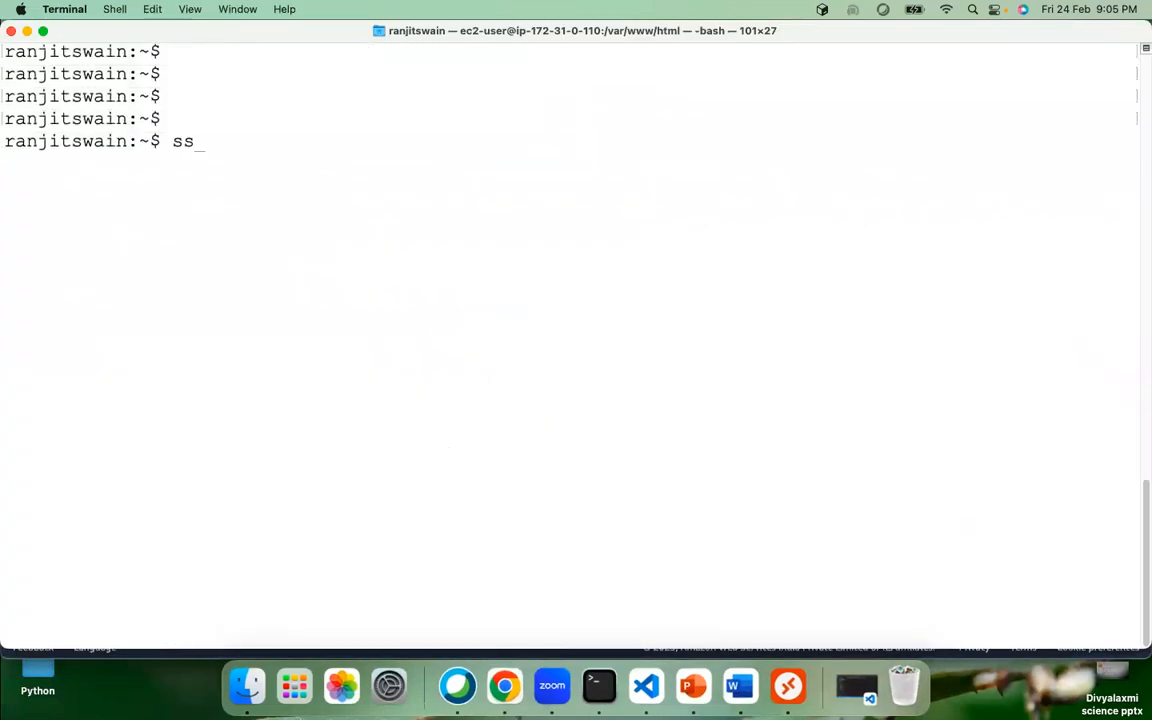
text(~/Dow)
key(Tab)
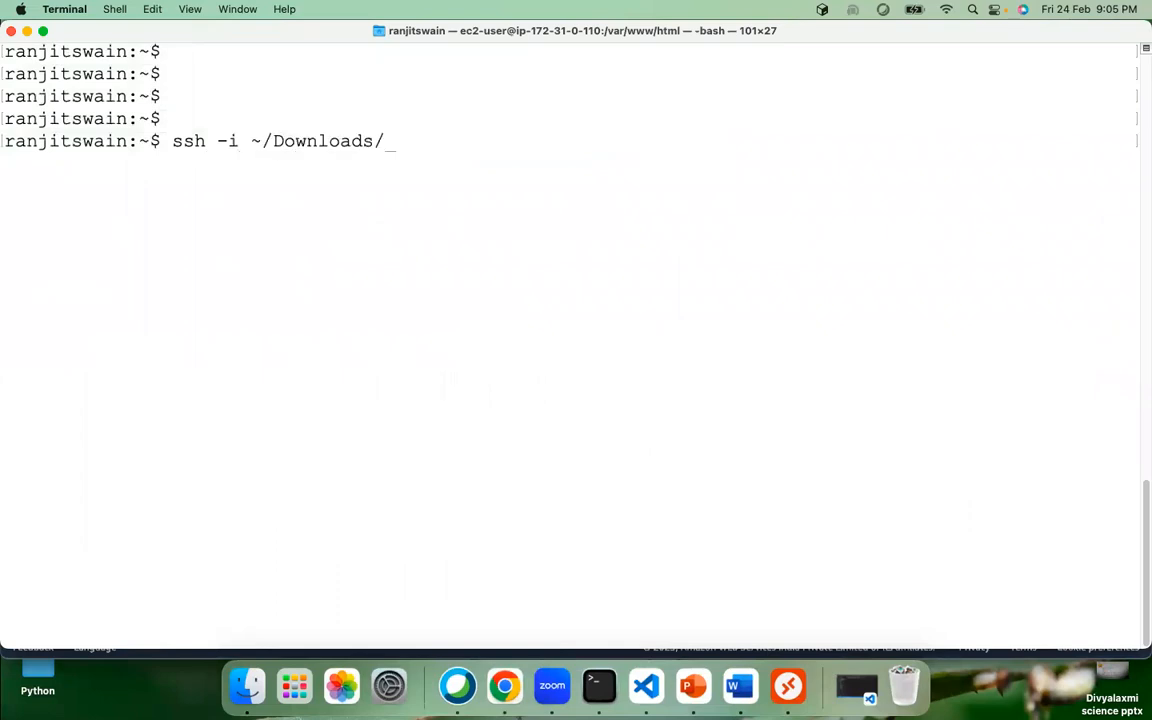
text(weekdayDemo.pem)
text(ec2-user@)
key(super+v)
key(Return)
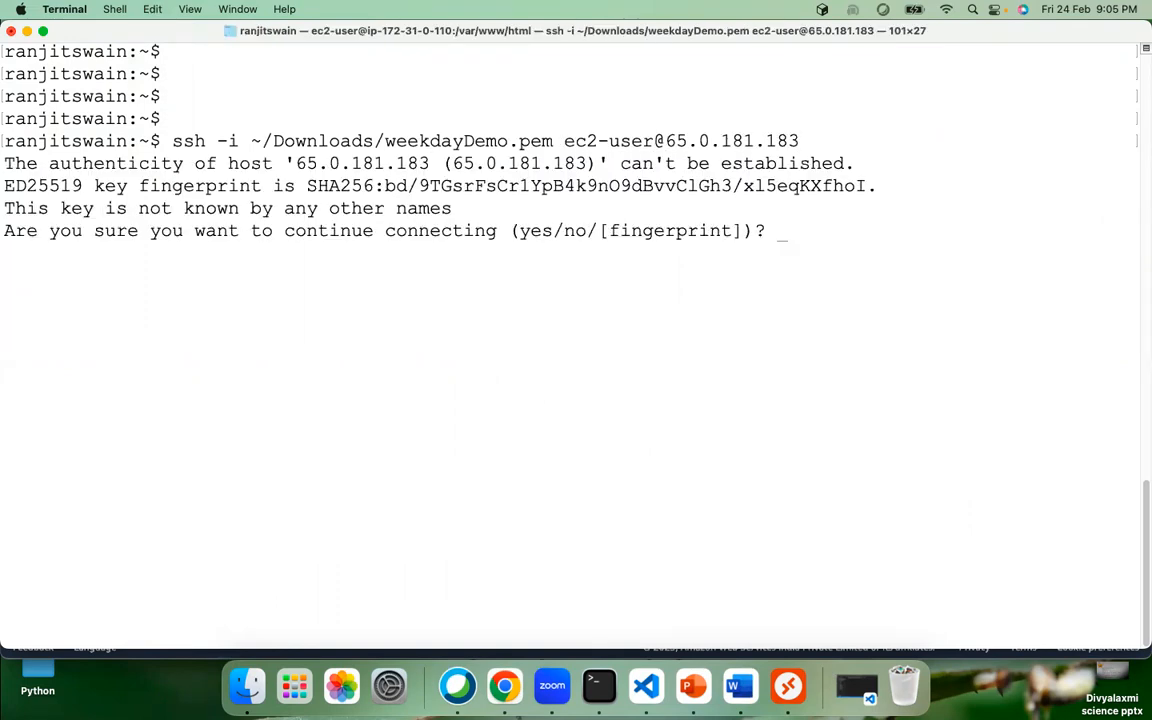
text(yes)
key(Return)
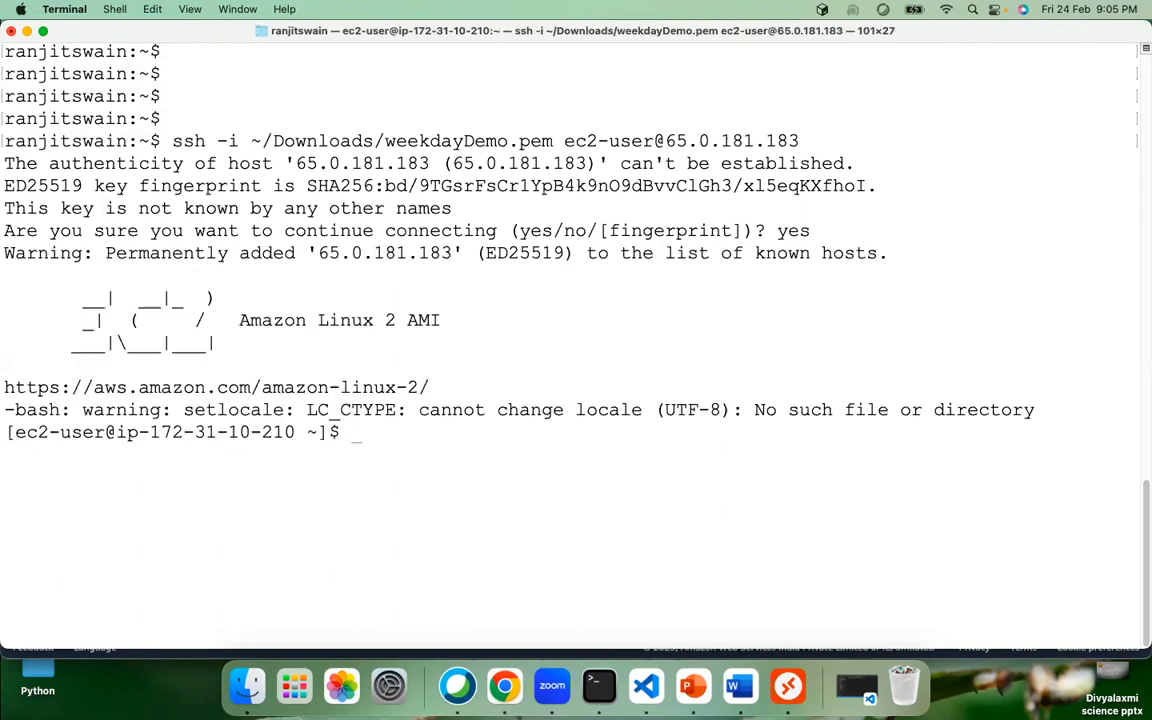
Step: Check the Apache service with systemctl status httpd
text(systemct)
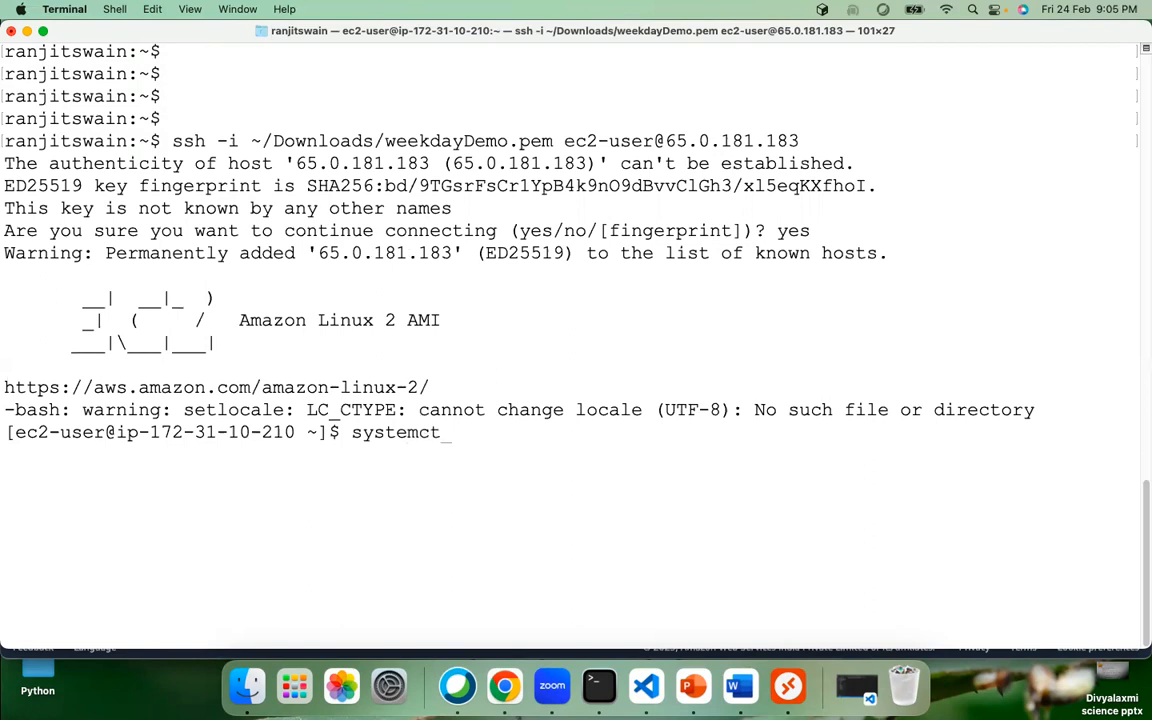
text(l status httpd)
key(Return)
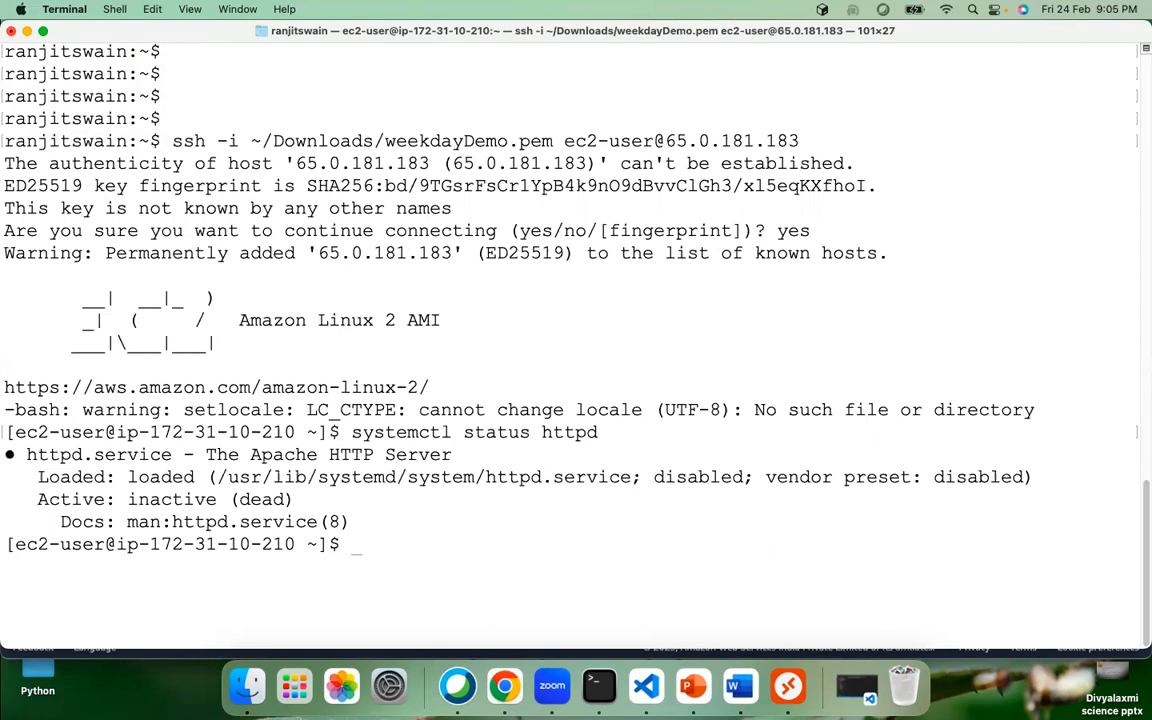
Step: Start Apache with sudo systemctl start httpd and confirm it reports active (running)
key(Up)
key(Left)
key(Left)
key(Left)
key(Left)
key(Left)
key(Left)
key(Left)
key(Left)
key(Left)
key(Left)
key(Left)
key(Left)
key(Left)
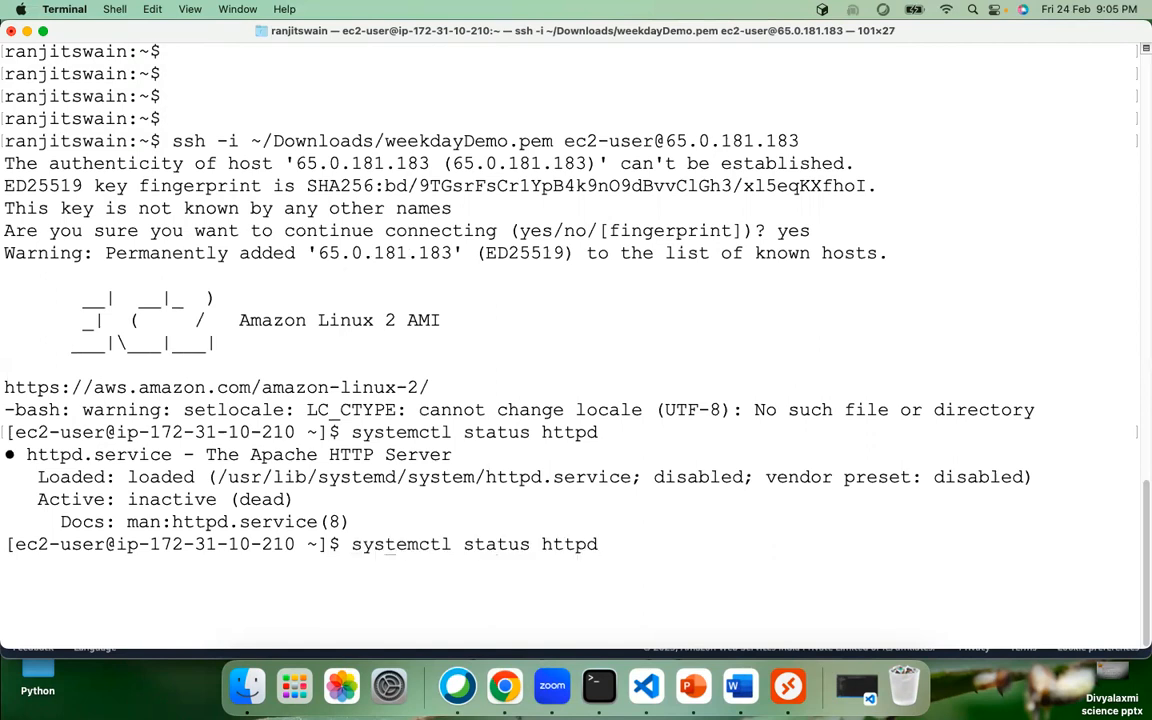
text(sudo)
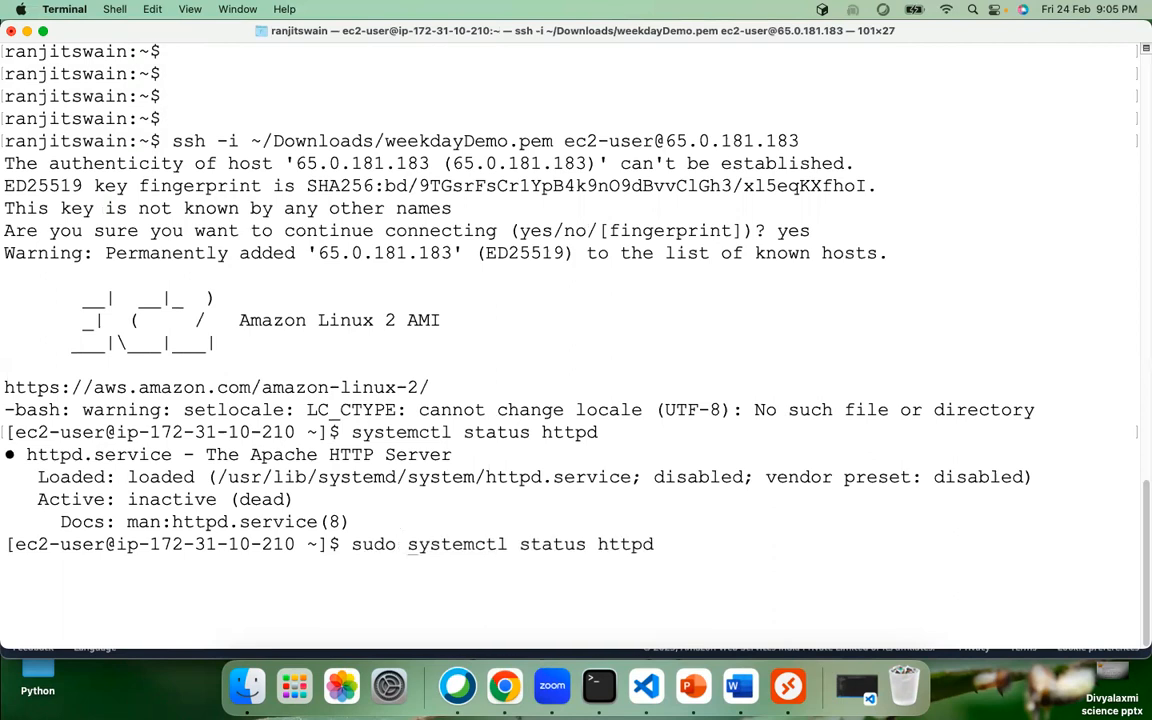
key(Right)
key(Right)
key(Right)
key(Right)
key(Right)
key(Right)
key(Right)
key(Right)
key(BackSpace)
key(BackSpace)
key(BackSpace)
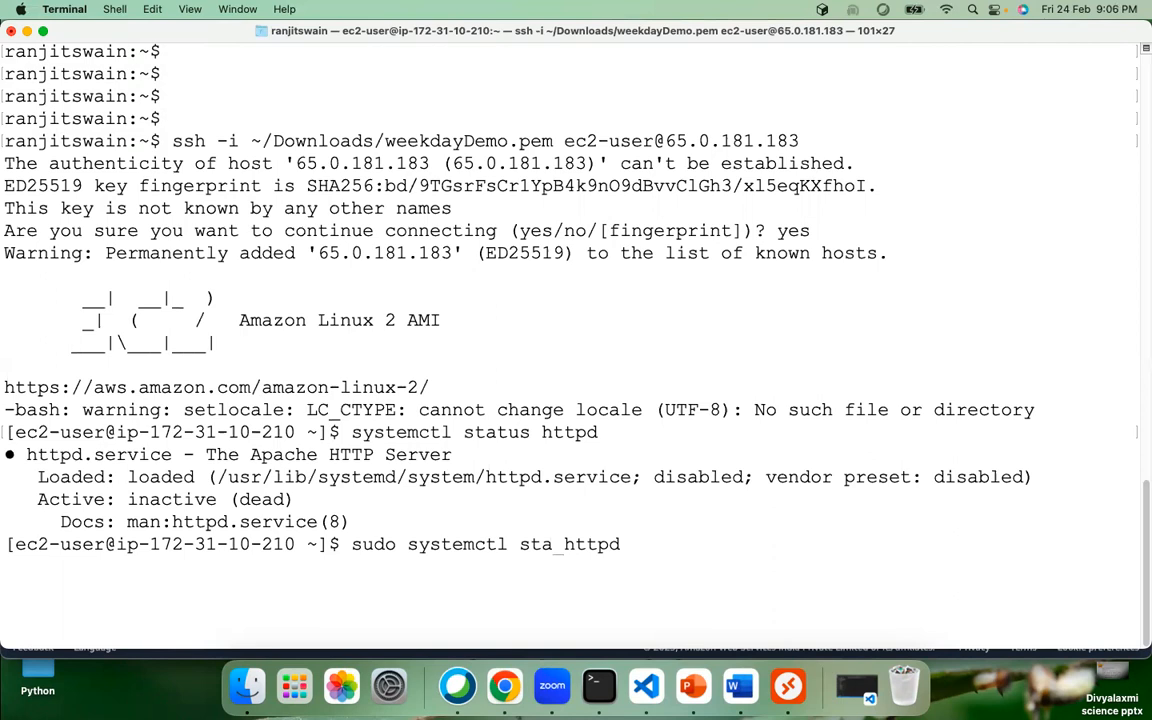
text(rt)
key(Return)
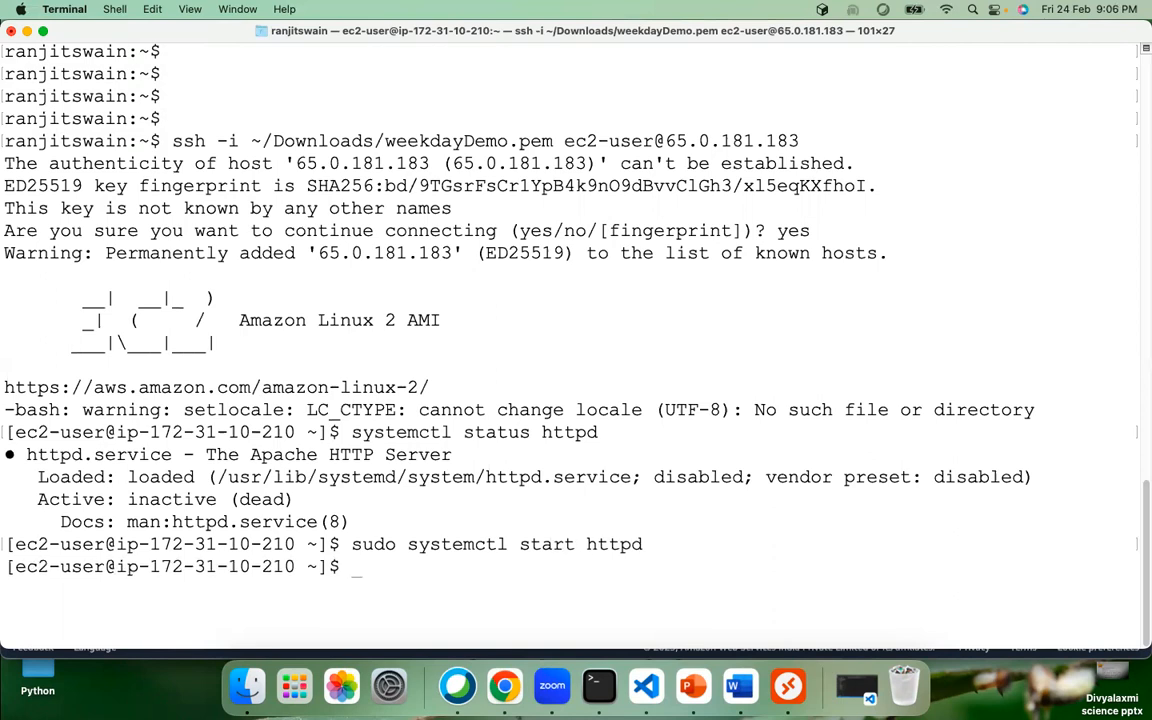
key(Return)
key(Up)
key(Up)
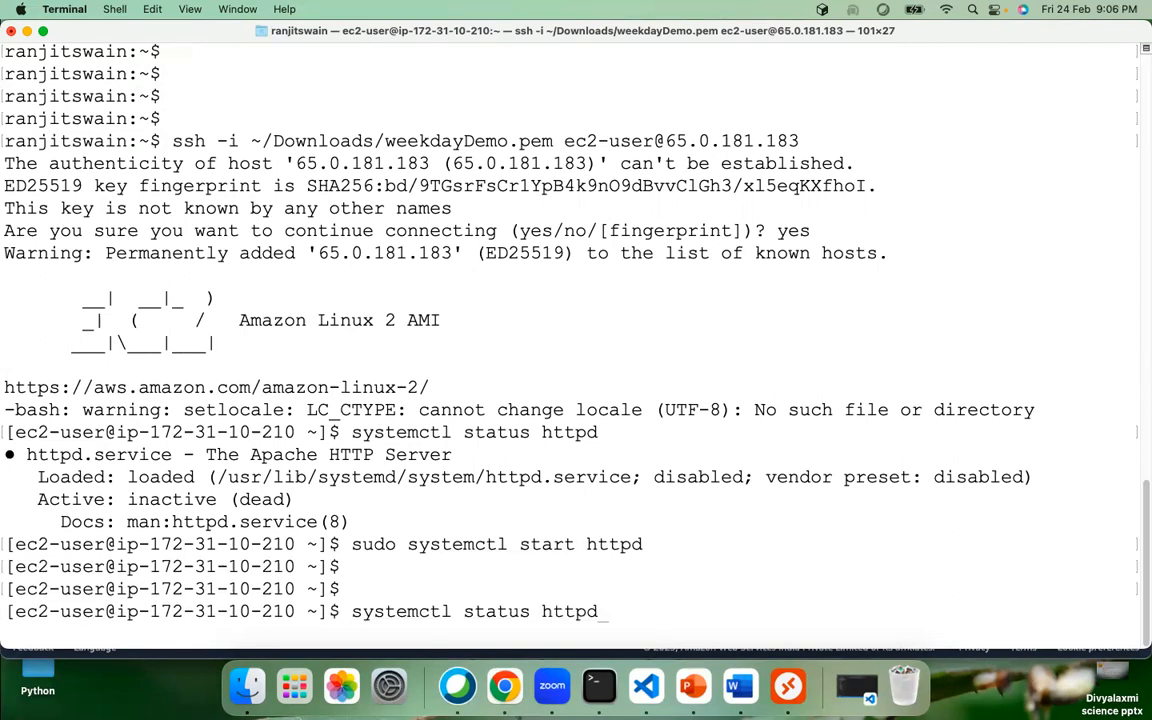
key(Return)
key(Return)
key(Return)
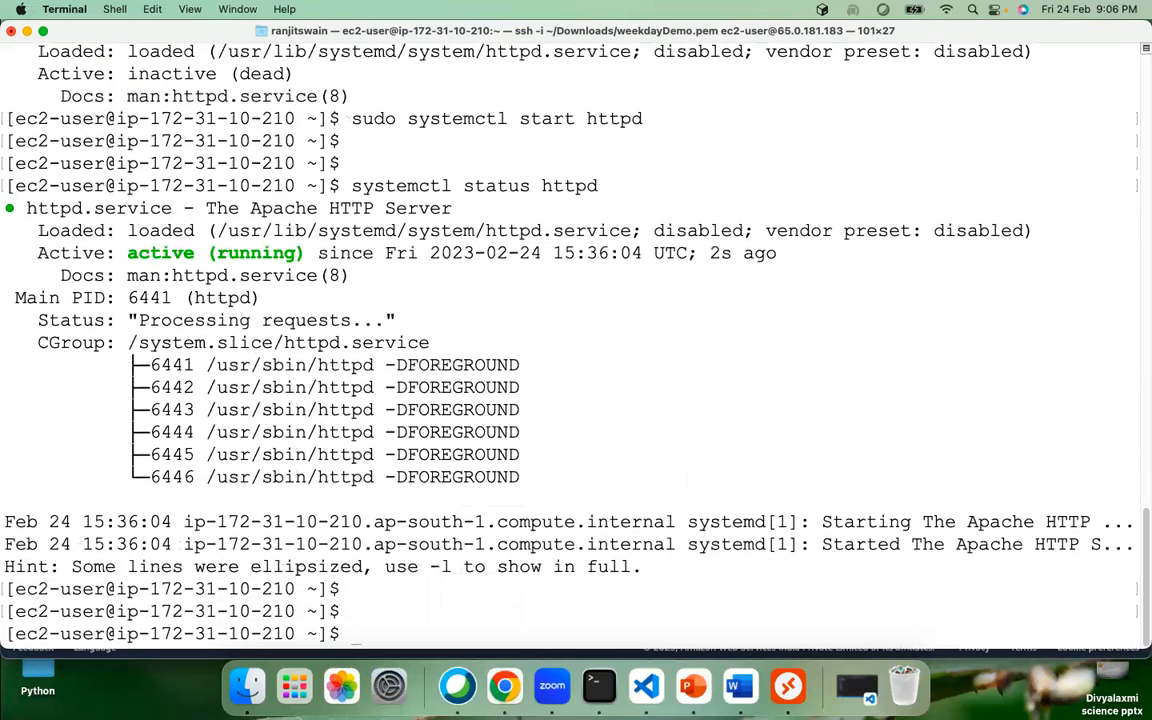
click(504, 685)
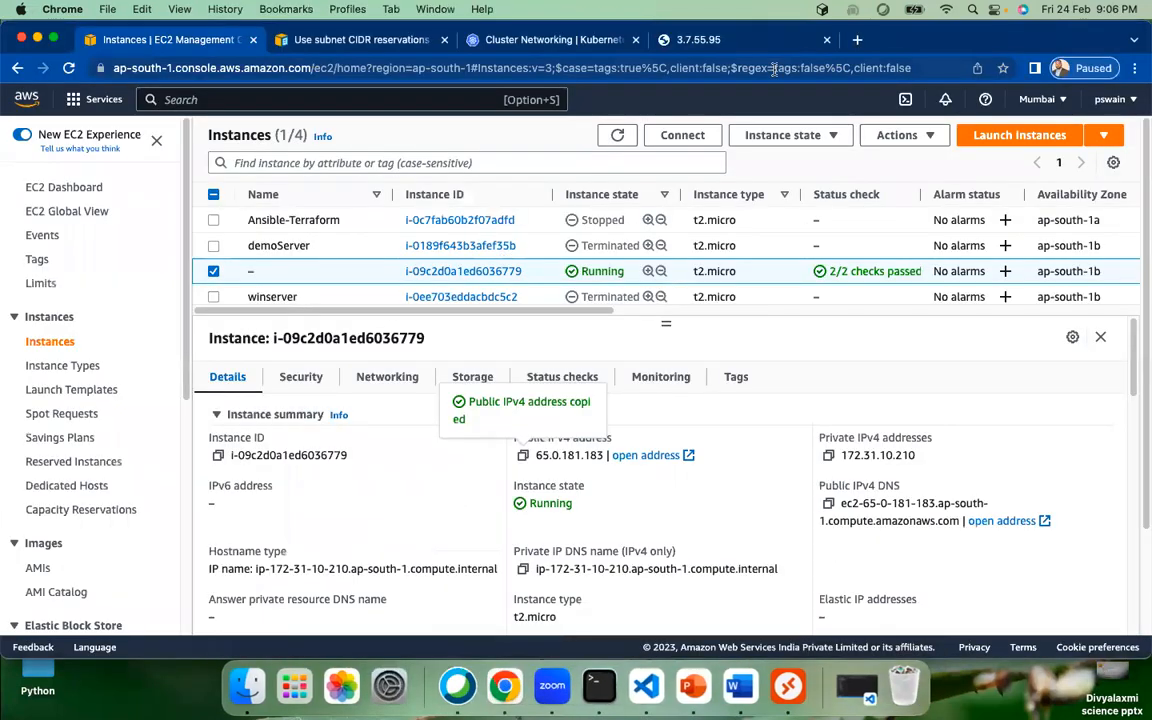
Step: Load 65.0.181.183 in the second tab and confirm the Apache 2.4 Test Page appears
click(698, 40)
click(224, 66)
drag(224, 66, 160, 58)
text(65.0.181.183)
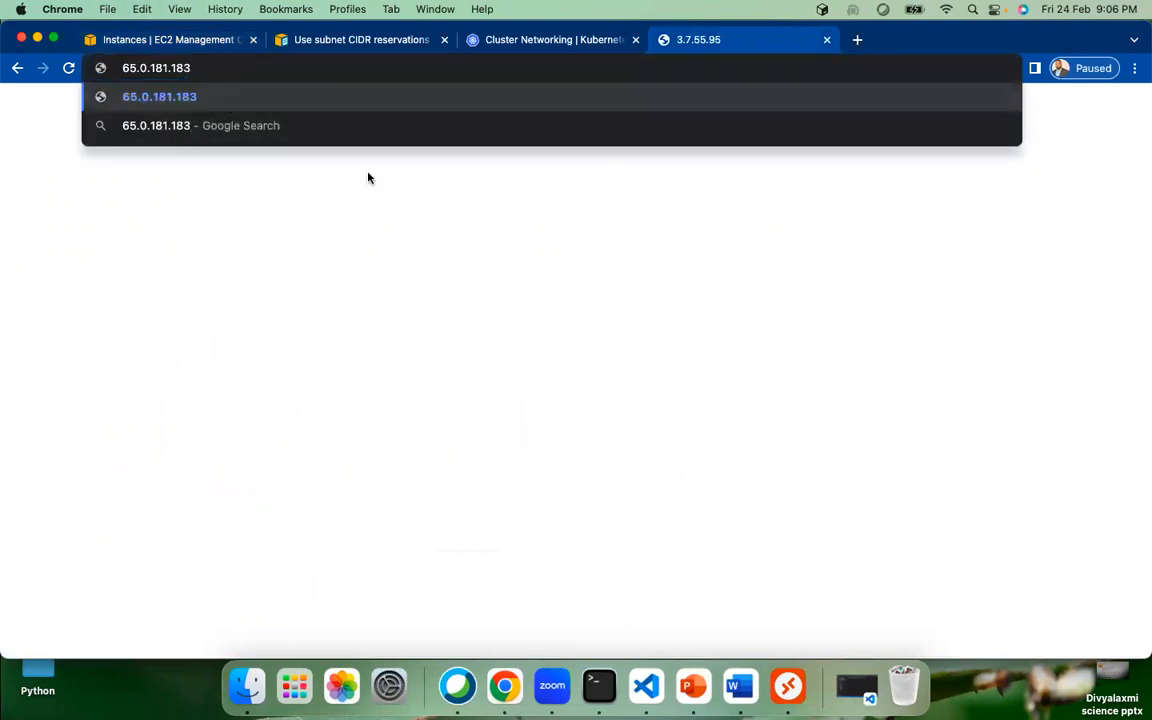
key(Return)
drag(817, 437, 106, 69)
click(702, 478)
click(662, 114)
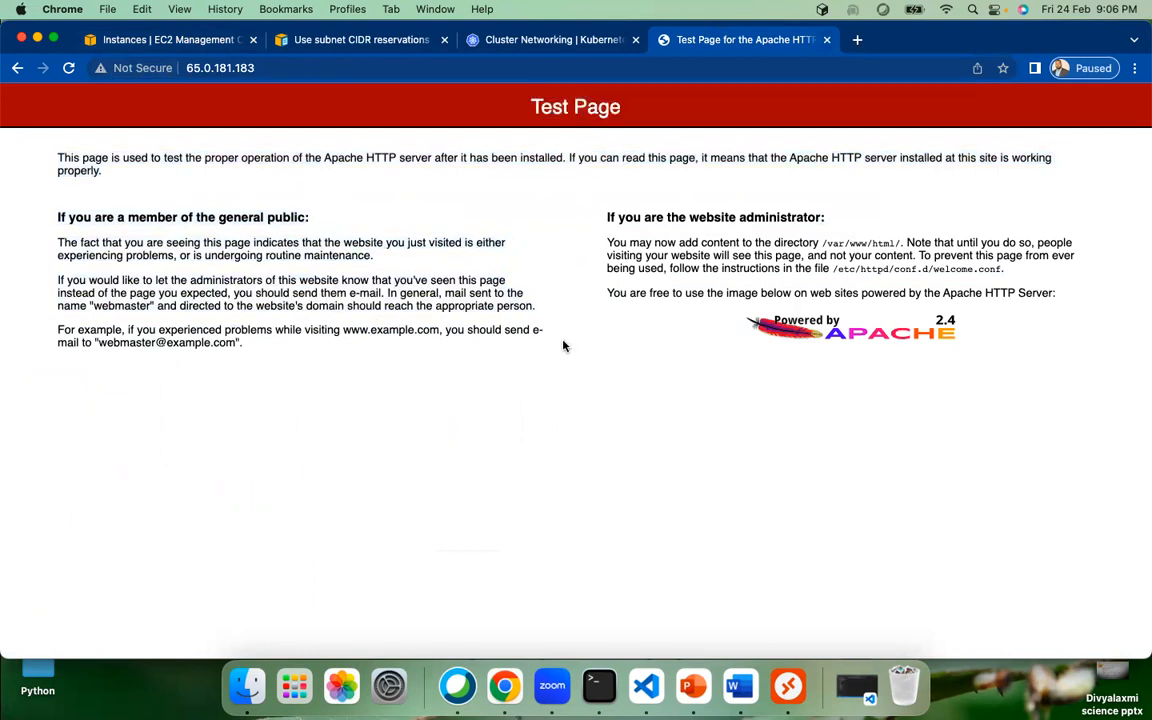
click(146, 42)
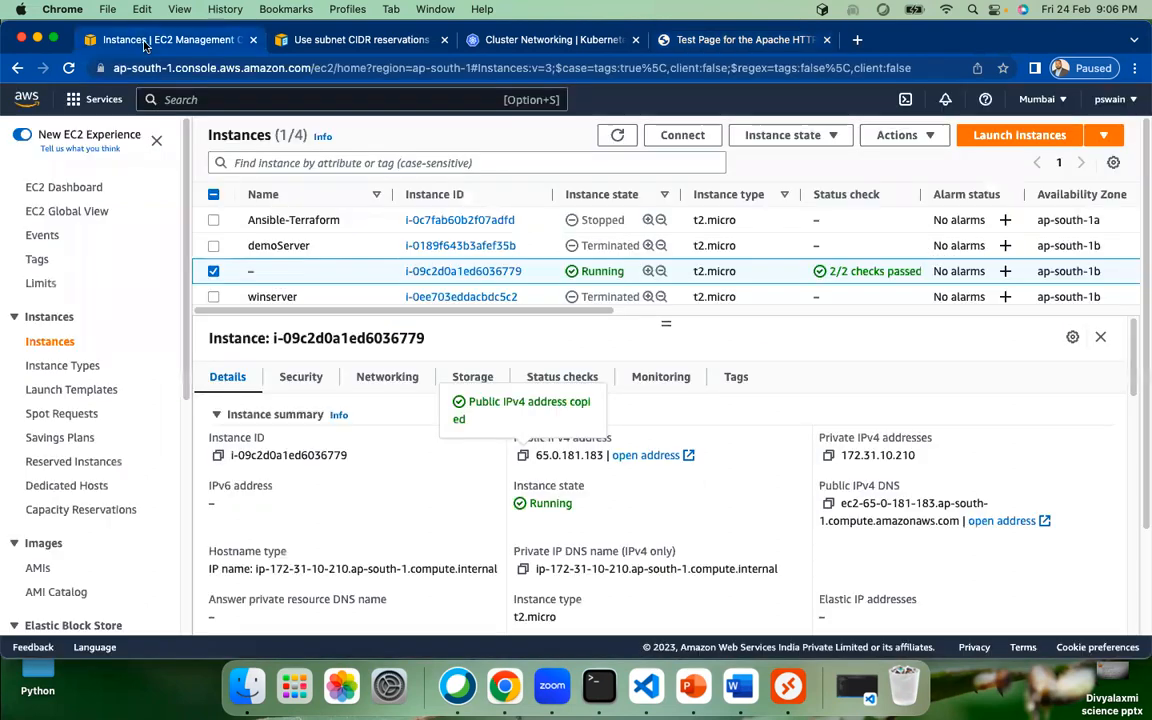
Step: Deselect the instance, go to Launch Templates, select demoTemplate and show its Actions menu
click(214, 273)
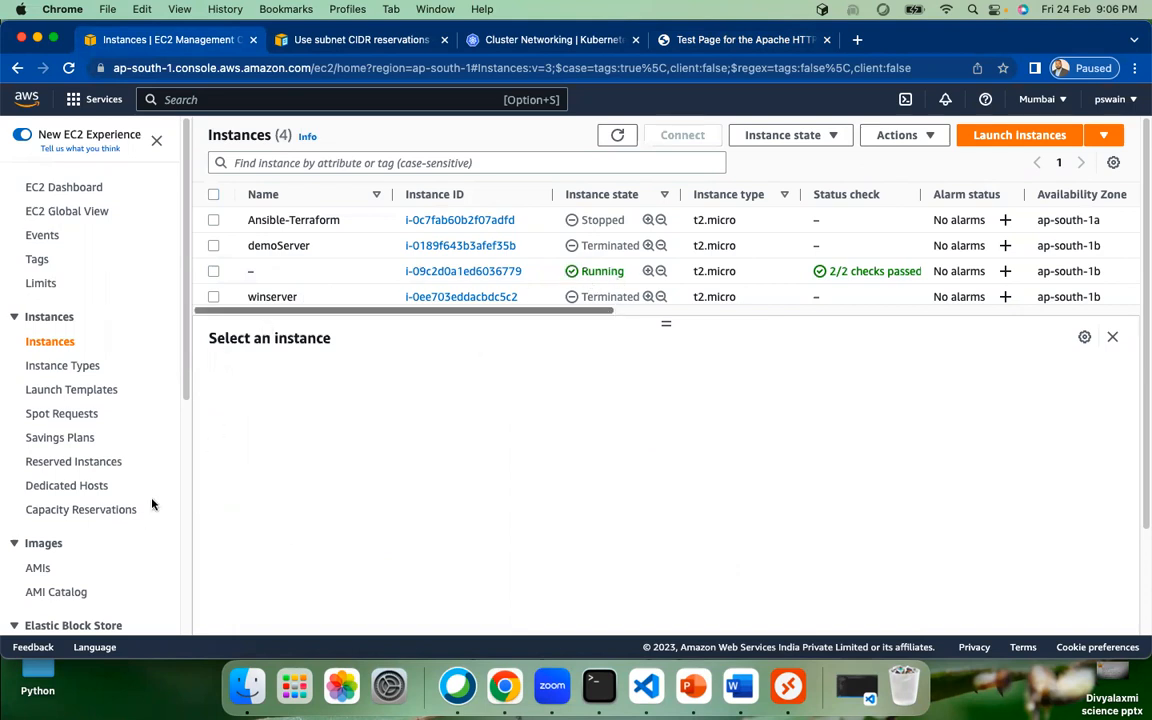
click(83, 390)
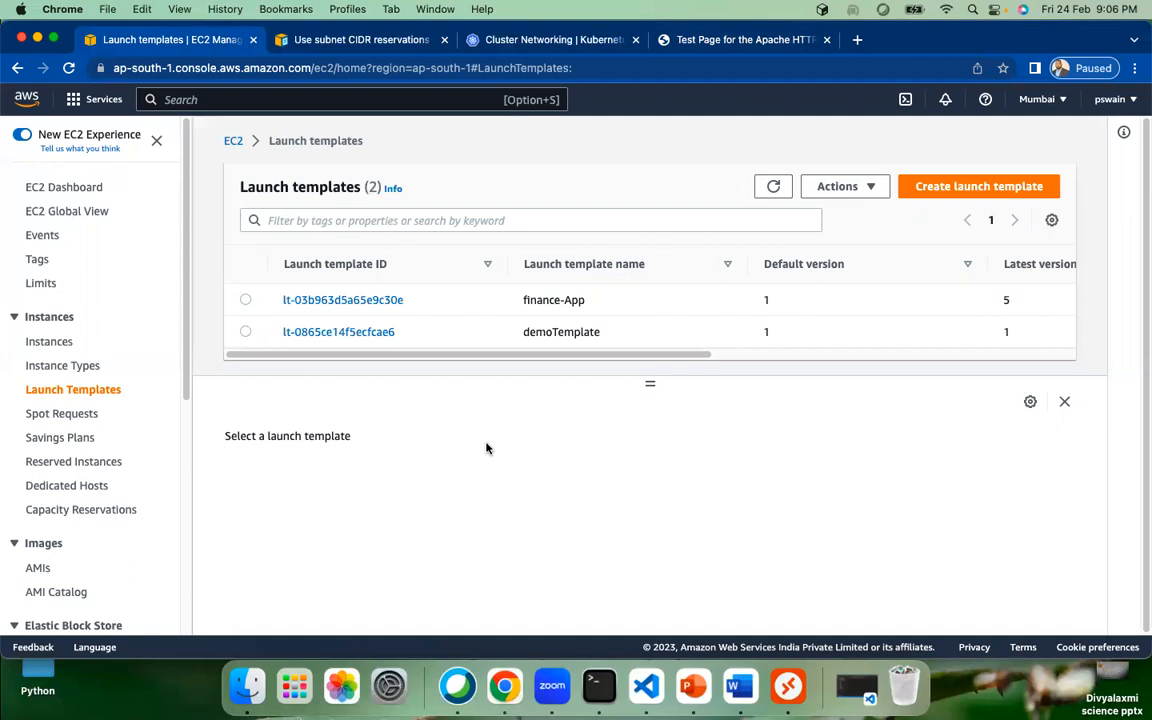
click(245, 333)
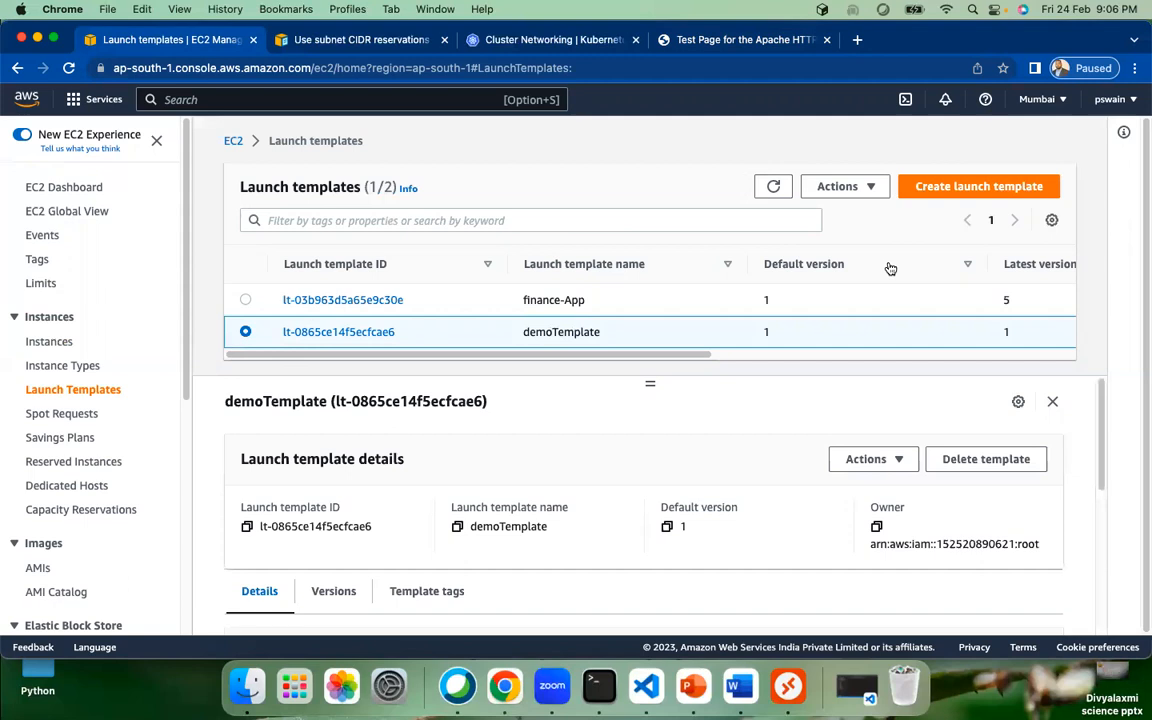
click(866, 190)
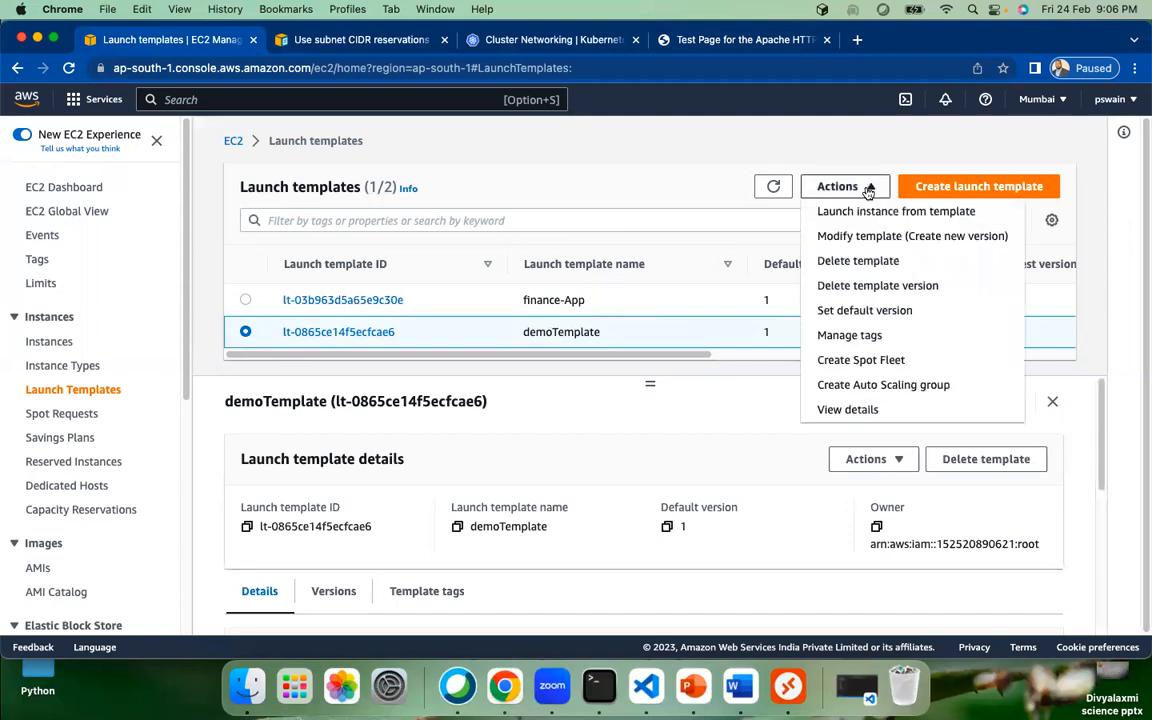
Step: Create a demoTemplate version described 'demo template' with instance type t2.nano
click(876, 237)
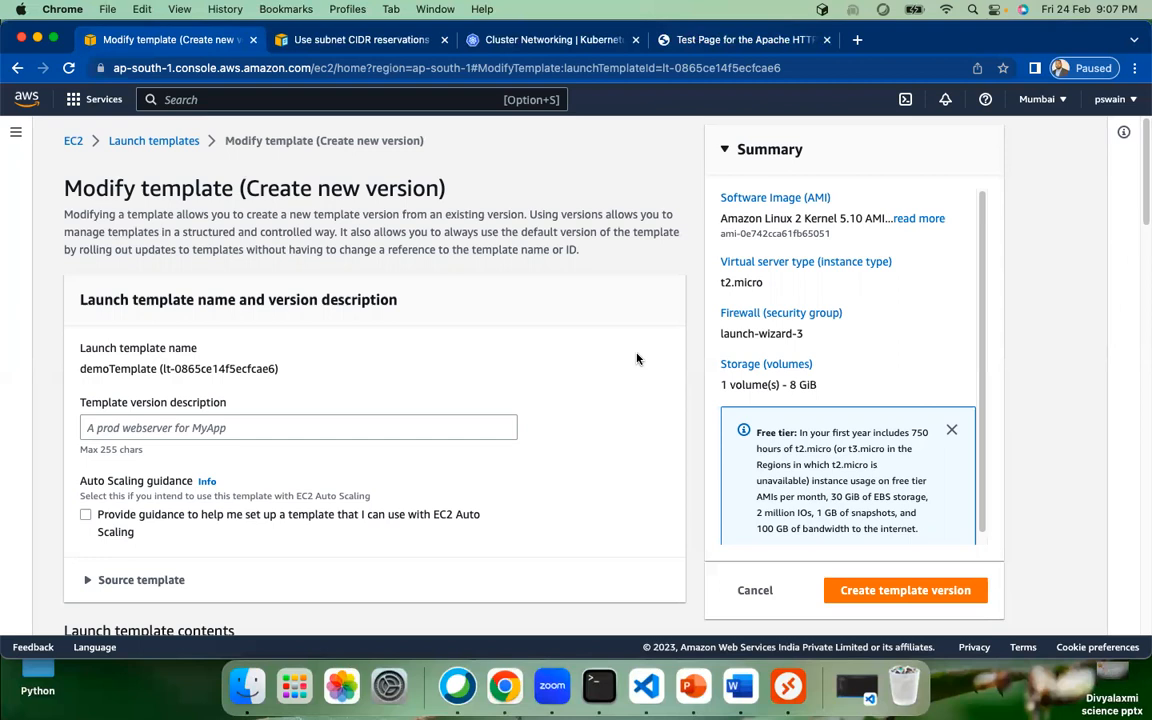
click(300, 423)
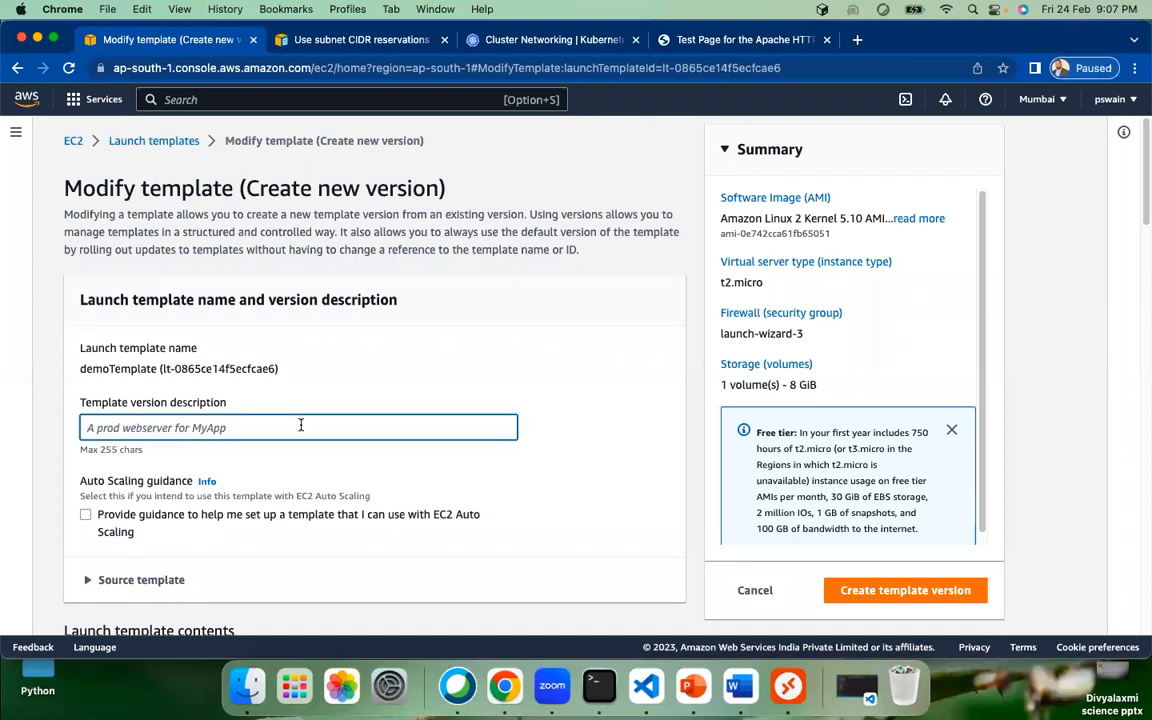
text(demo)
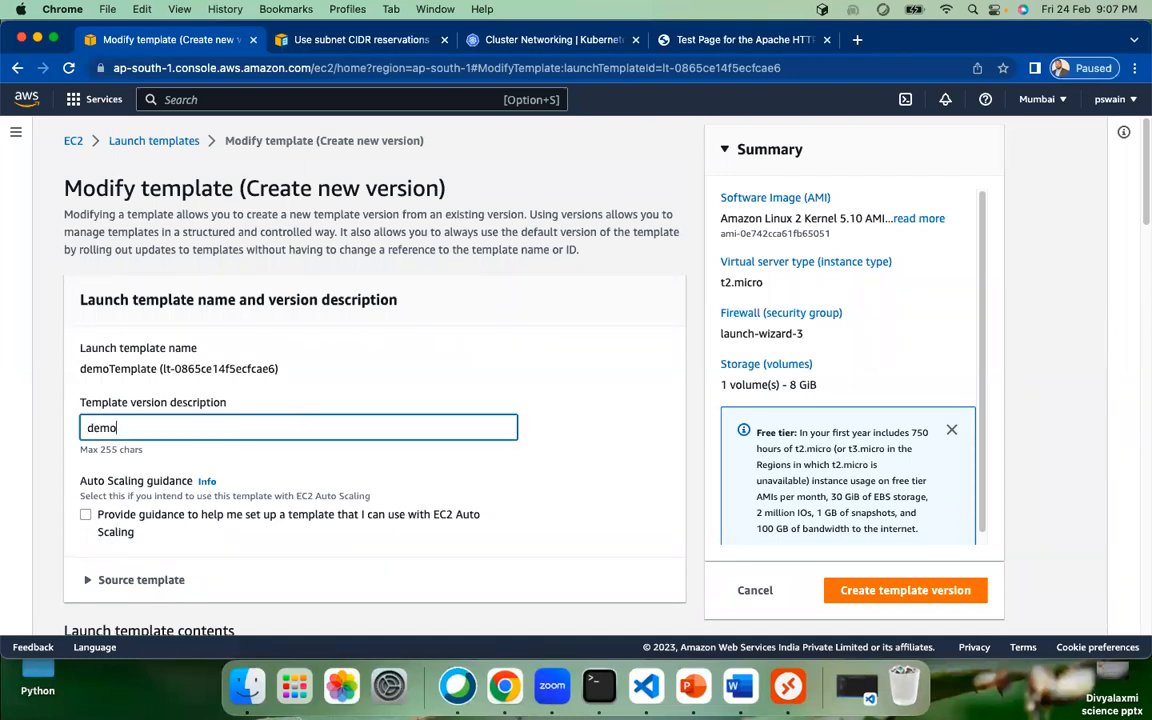
text( template)
scroll(505, 470, down, 8)
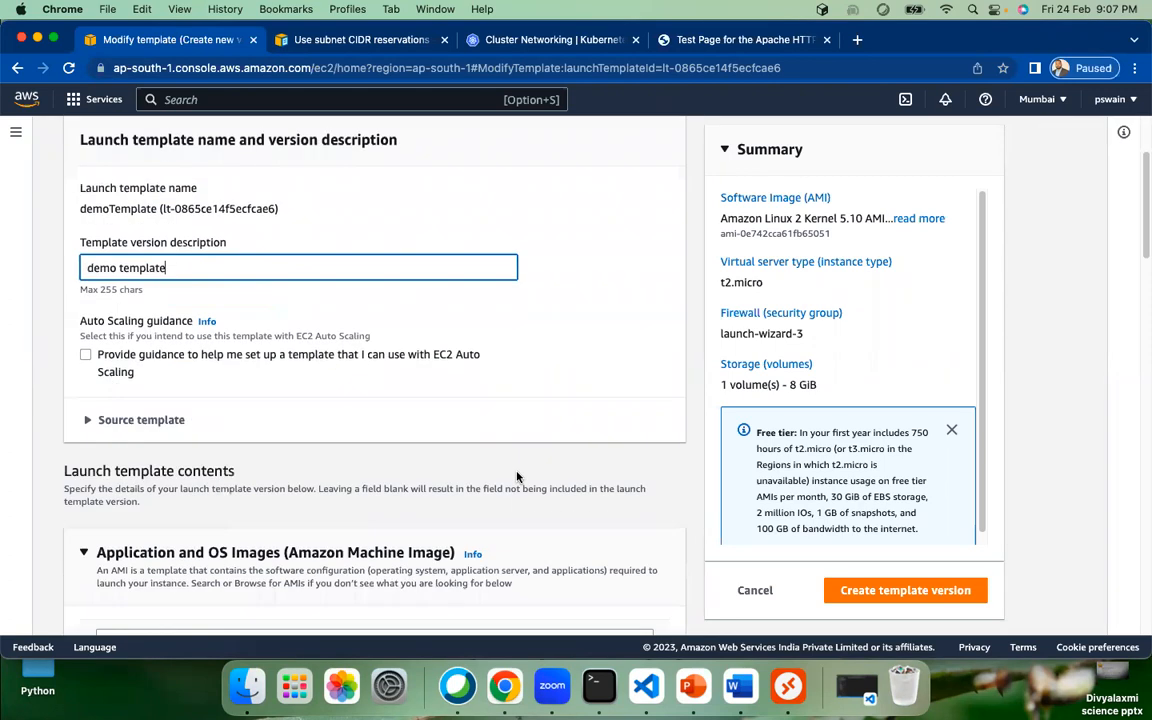
scroll(505, 468, down, 5)
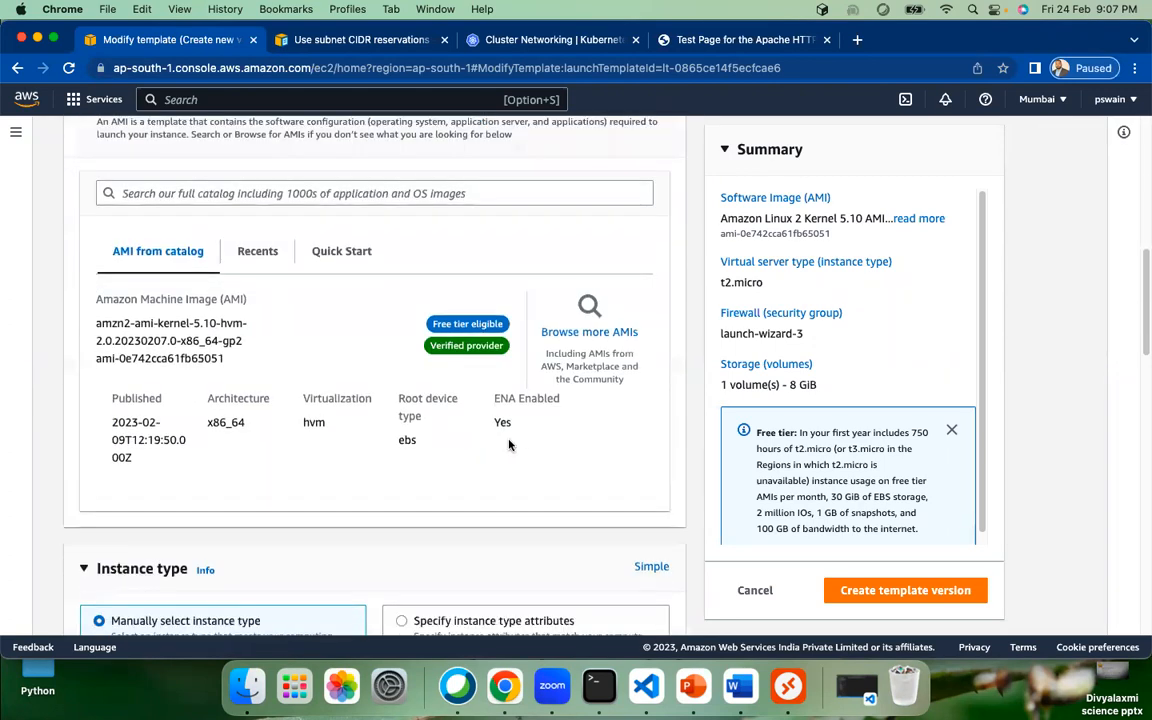
scroll(501, 467, down, 4)
scroll(495, 480, down, 3)
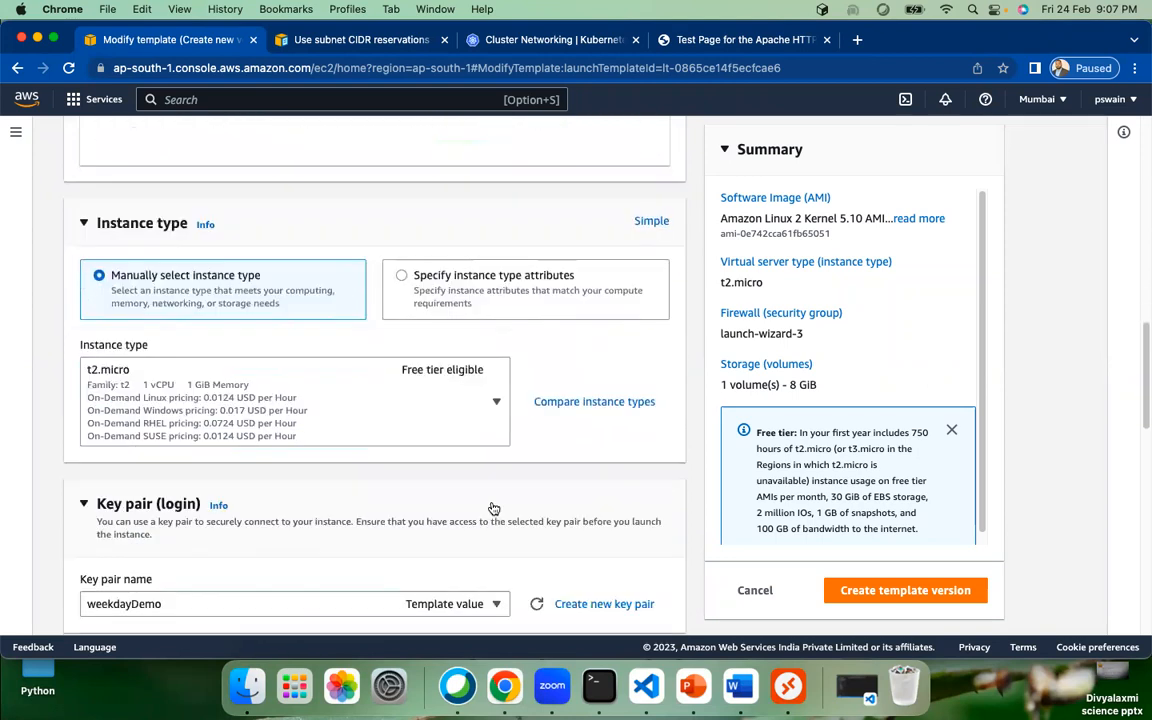
click(493, 404)
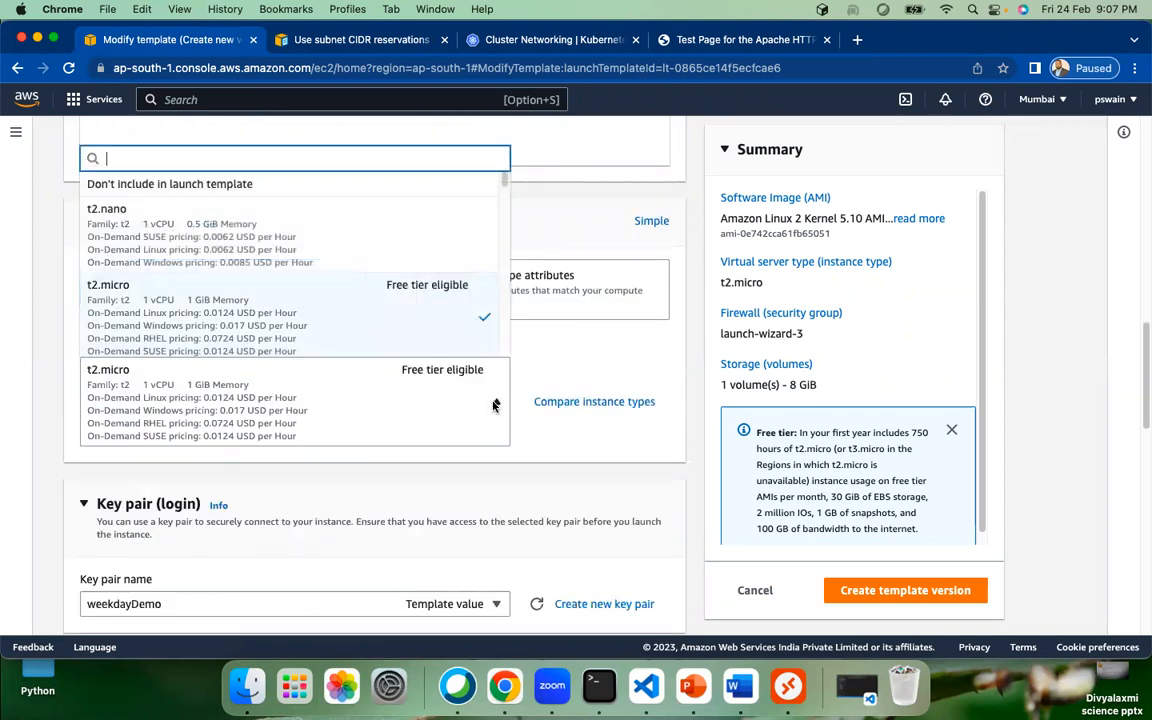
click(317, 228)
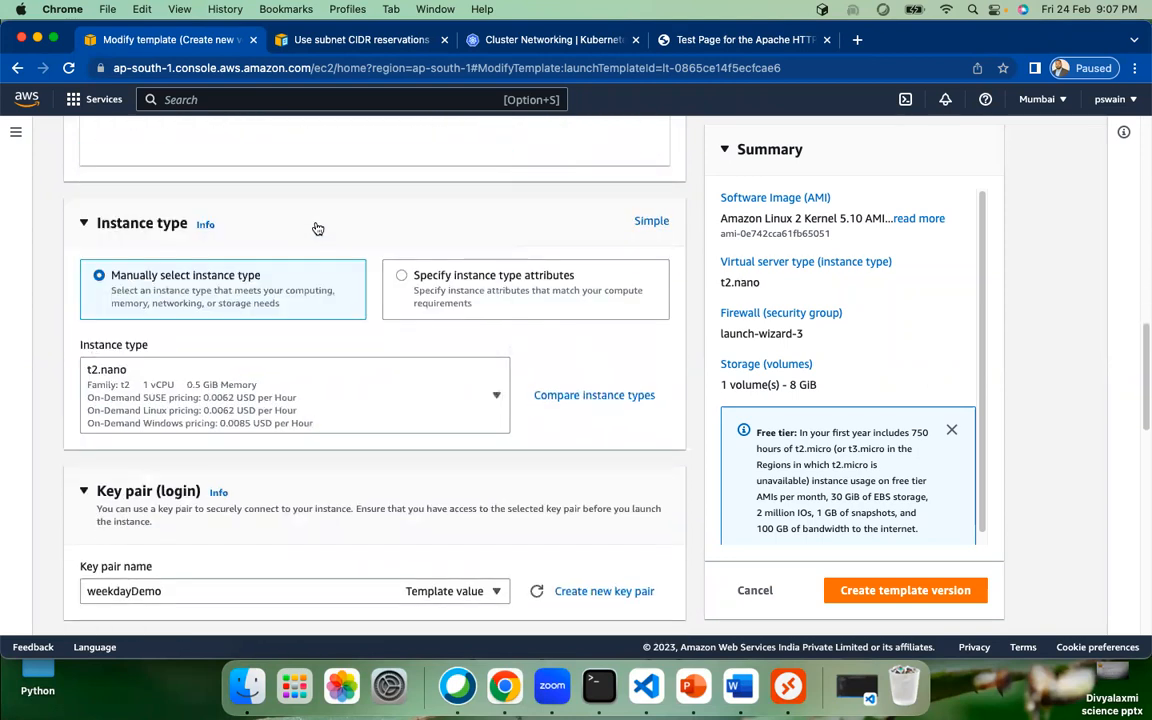
click(910, 591)
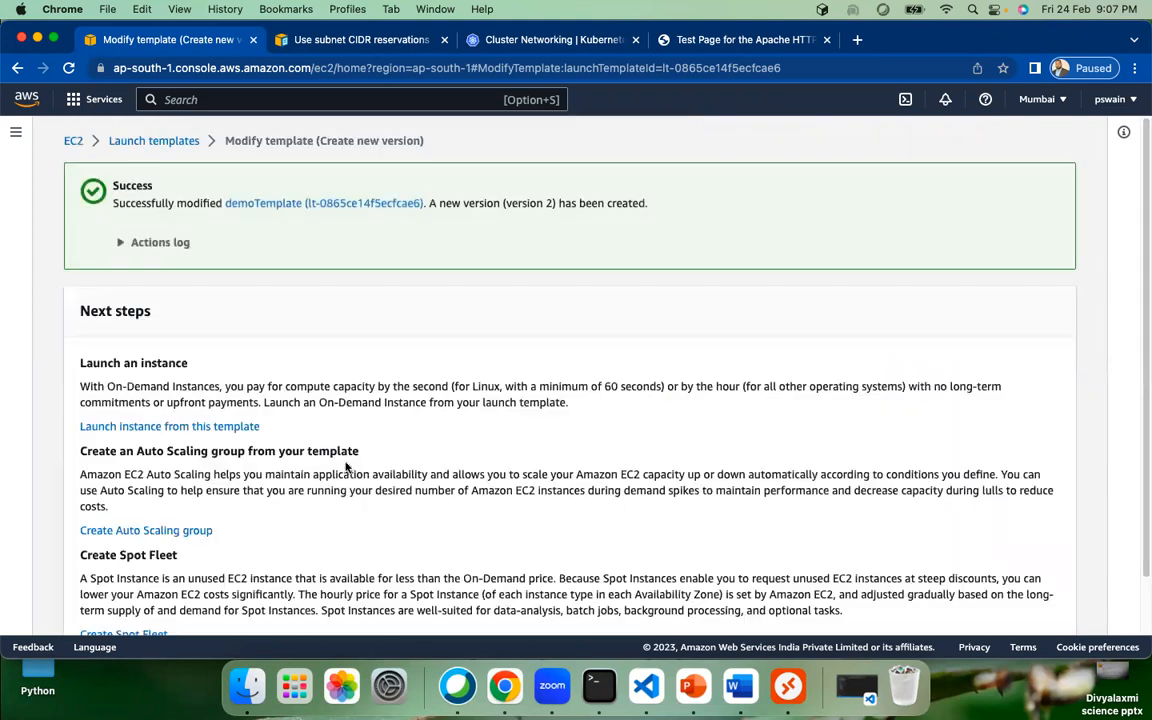
Step: Return to Launch templates and check demoTemplate's Latest version column shows 2
scroll(640, 496, down, 2)
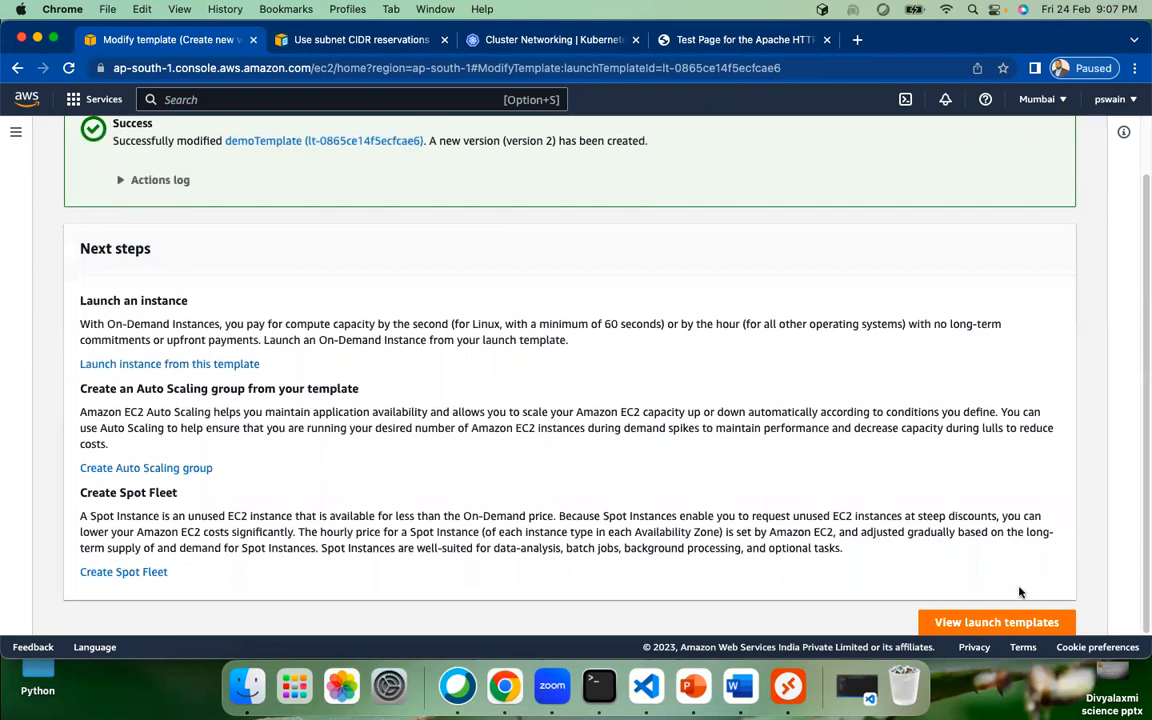
click(1000, 623)
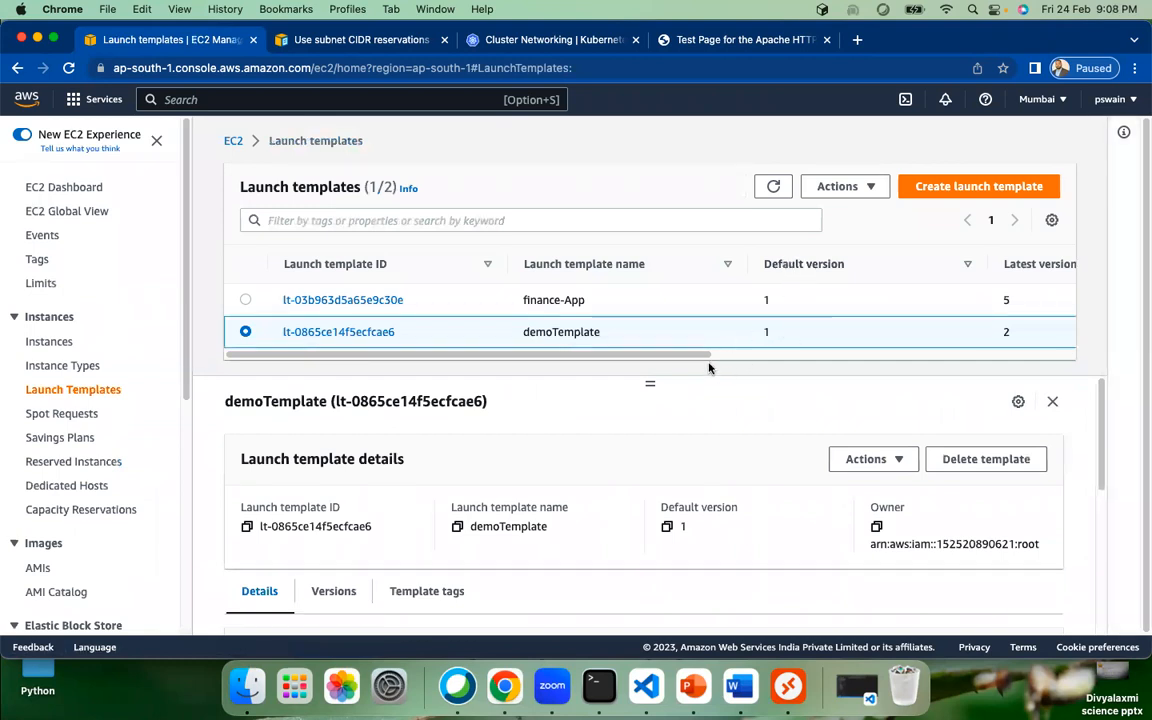
drag(712, 356, 760, 356)
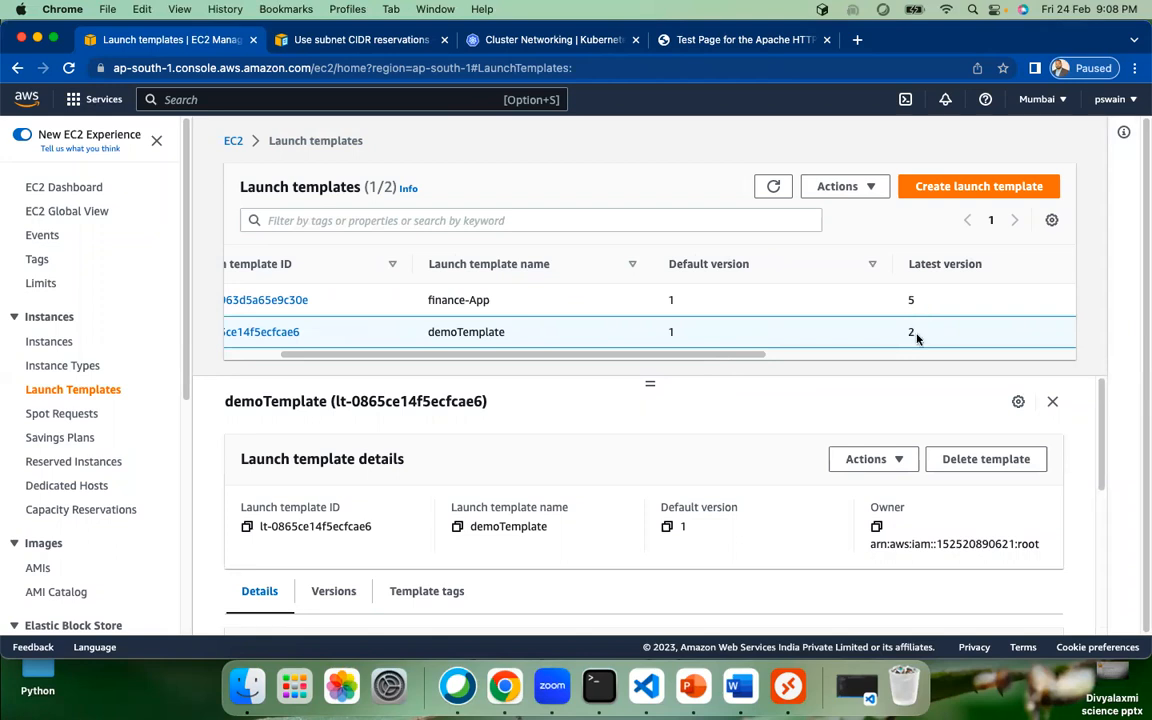
scroll(530, 355, left, 3)
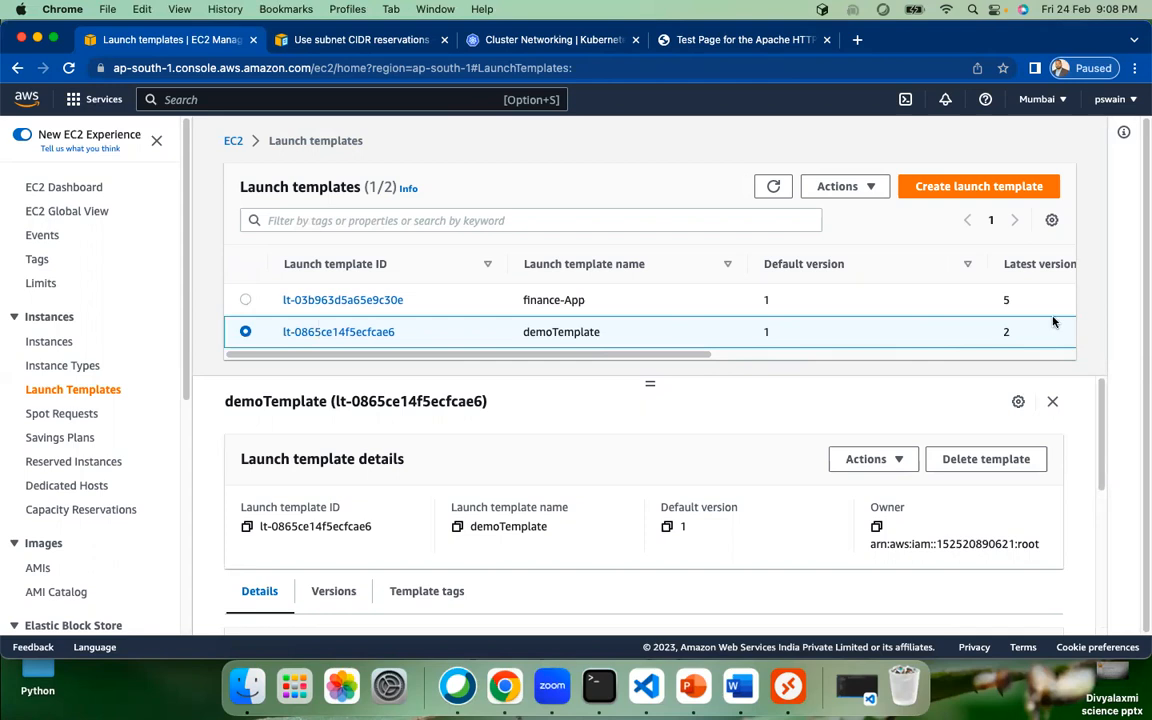
double_click(1006, 332)
drag(650, 384, 643, 291)
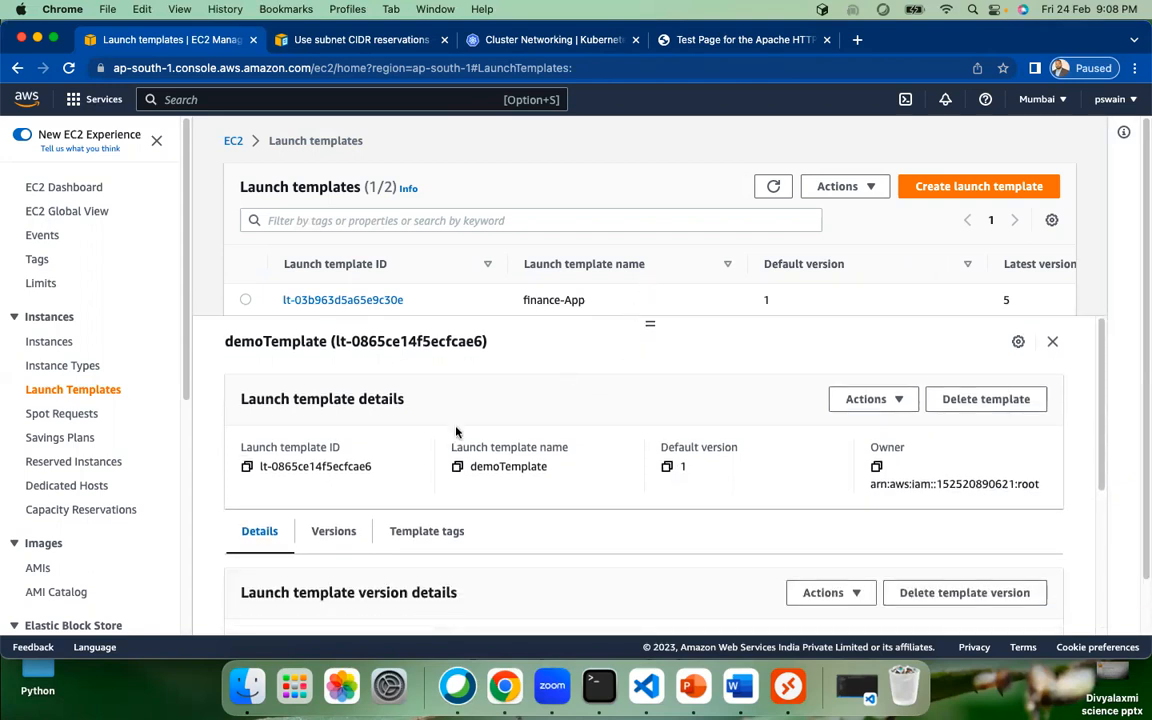
scroll(490, 535, down, 5)
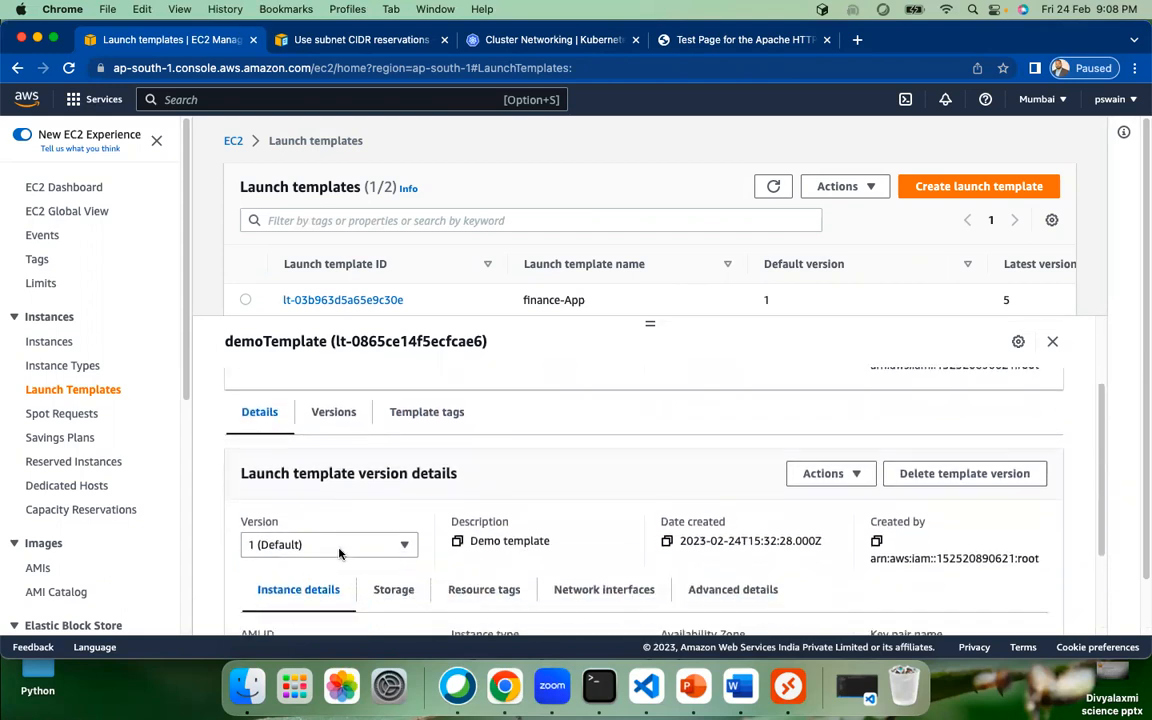
scroll(670, 428, up, 3)
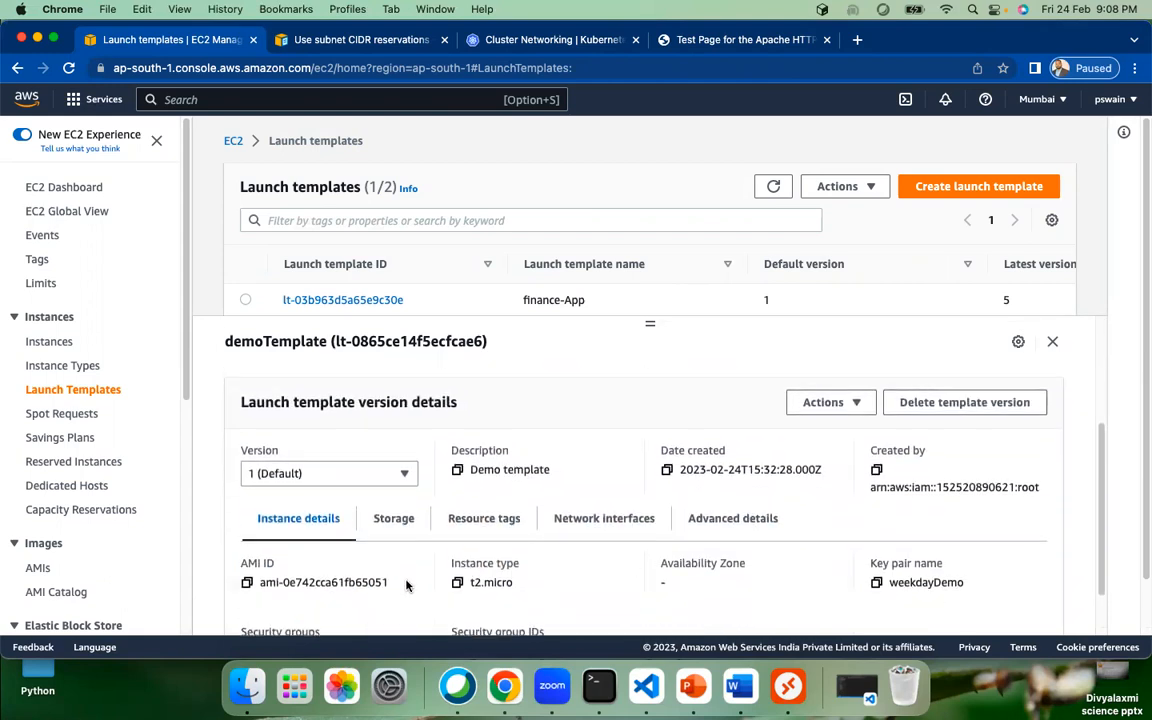
scroll(496, 525, down, 3)
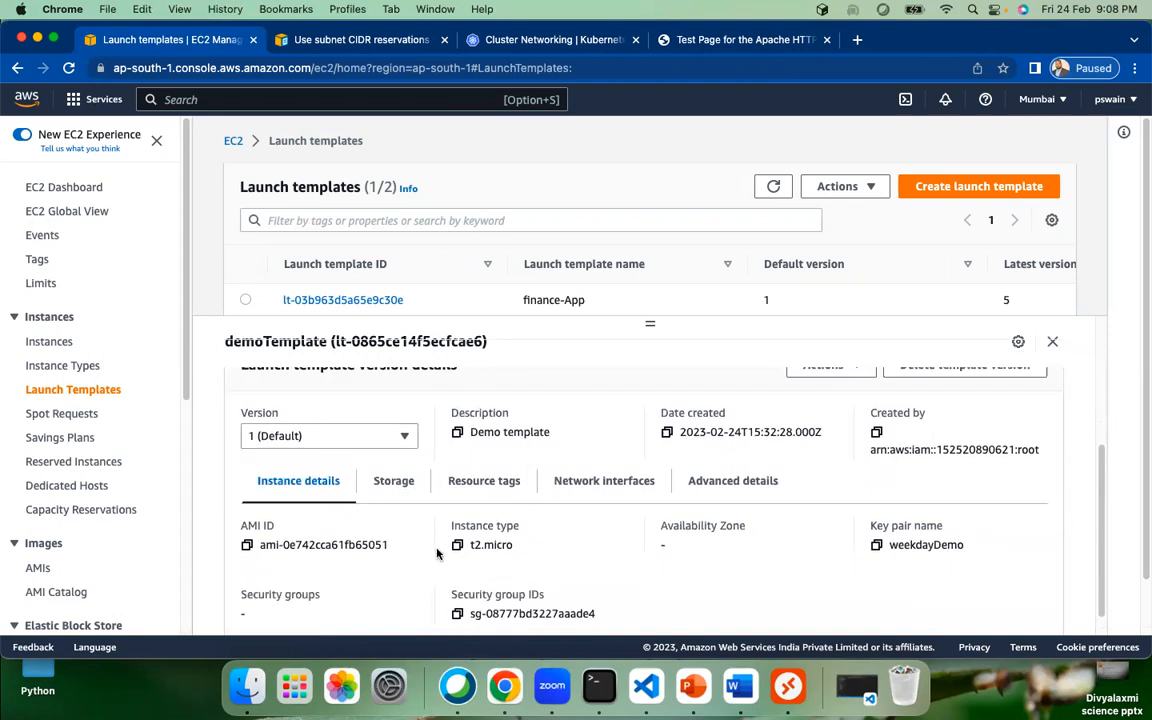
scroll(430, 490, up, 1)
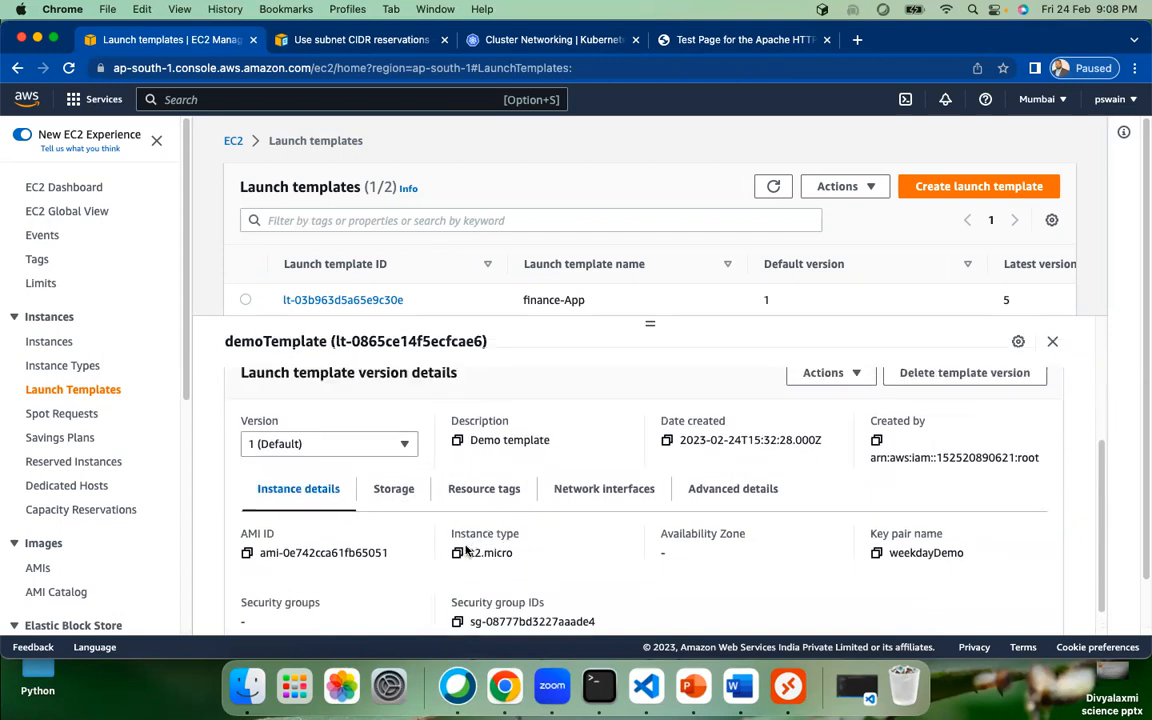
Step: Show demoTemplate version 2 details to confirm t2.nano, then go to the EC2 instances list
click(403, 464)
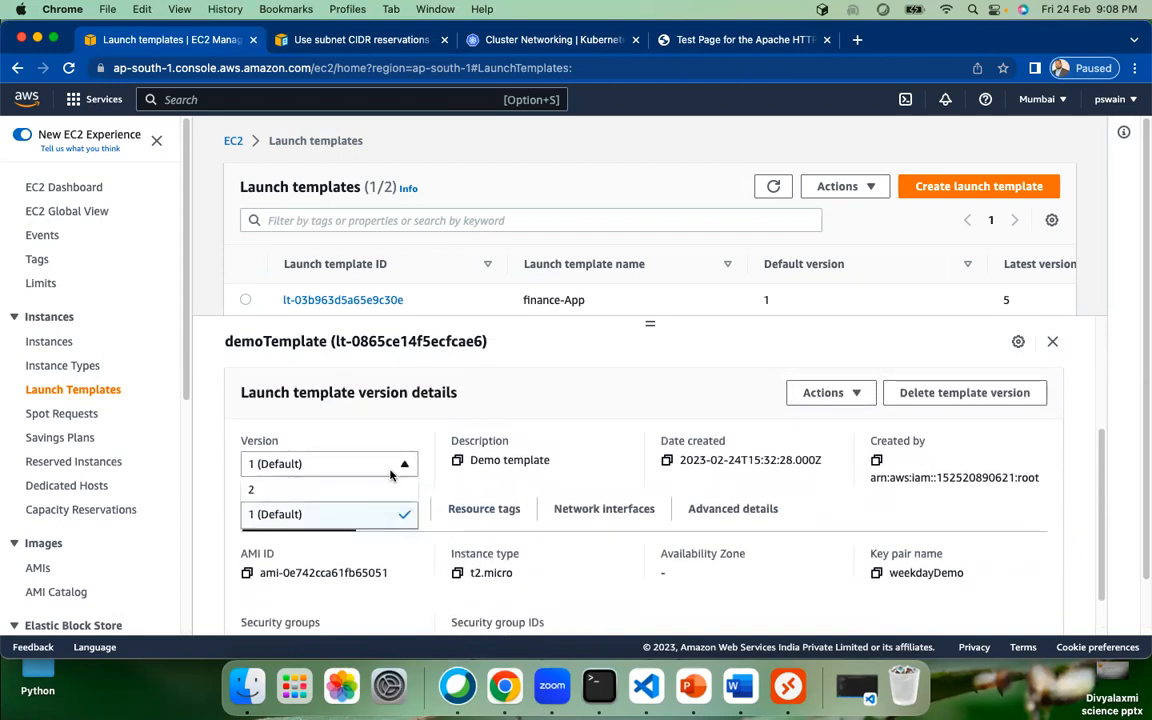
click(250, 488)
drag(515, 576, 404, 500)
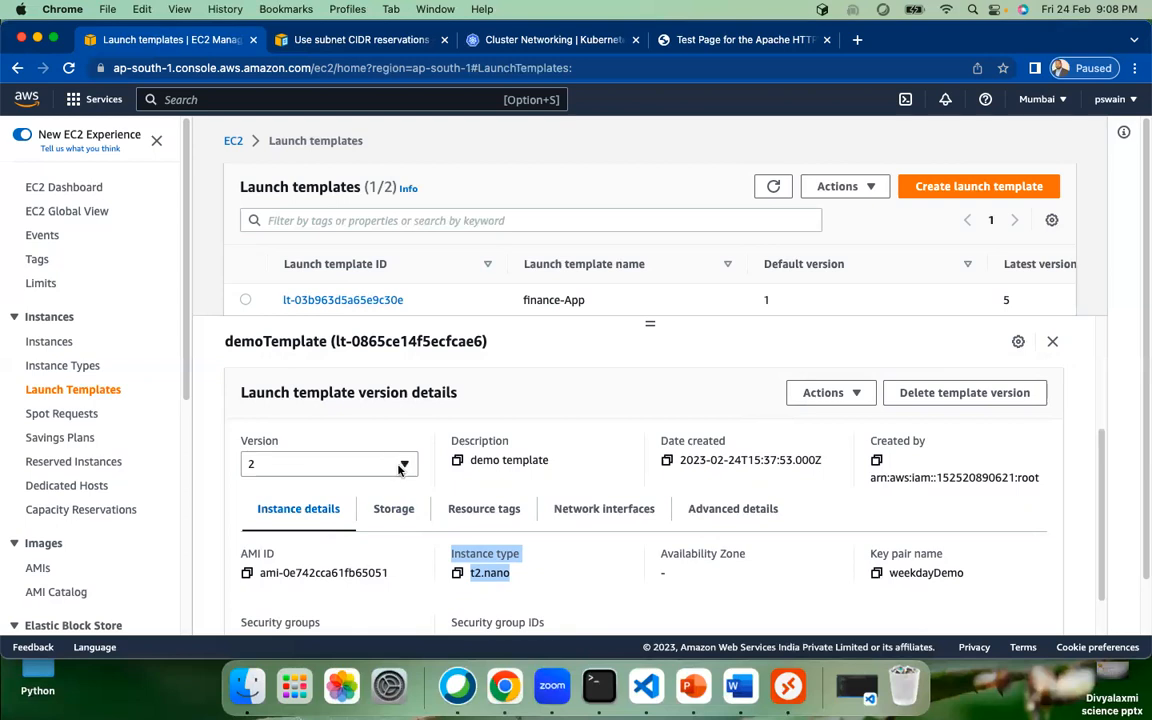
drag(510, 573, 460, 576)
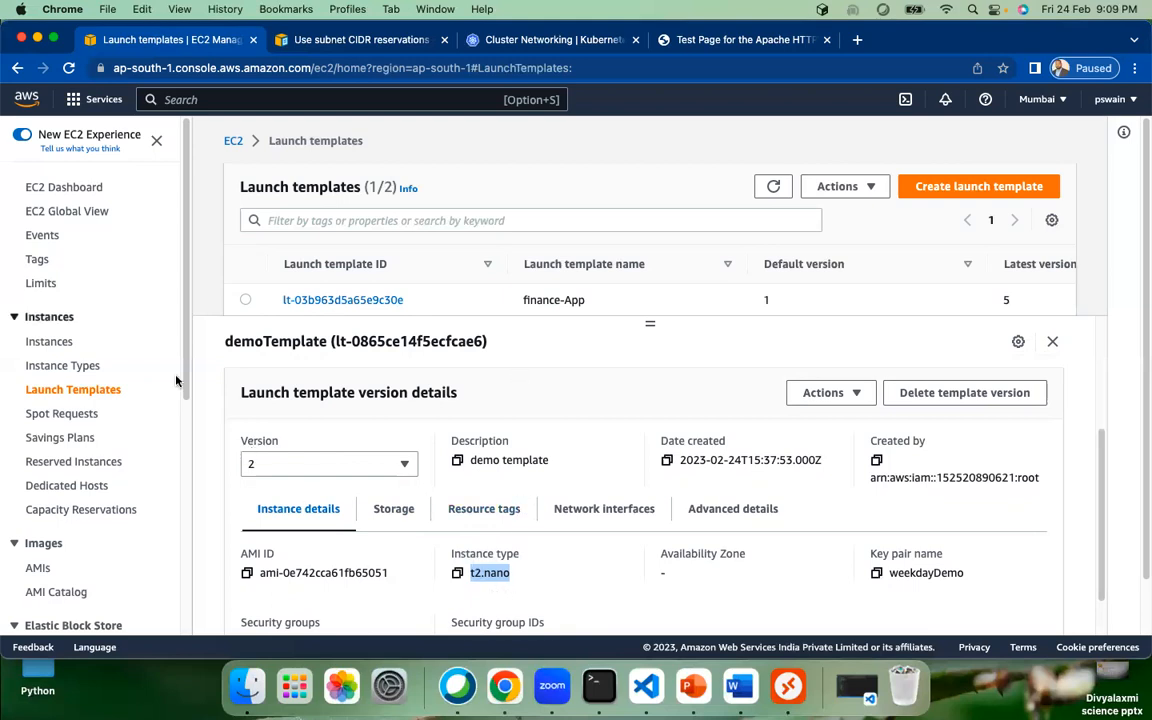
click(64, 188)
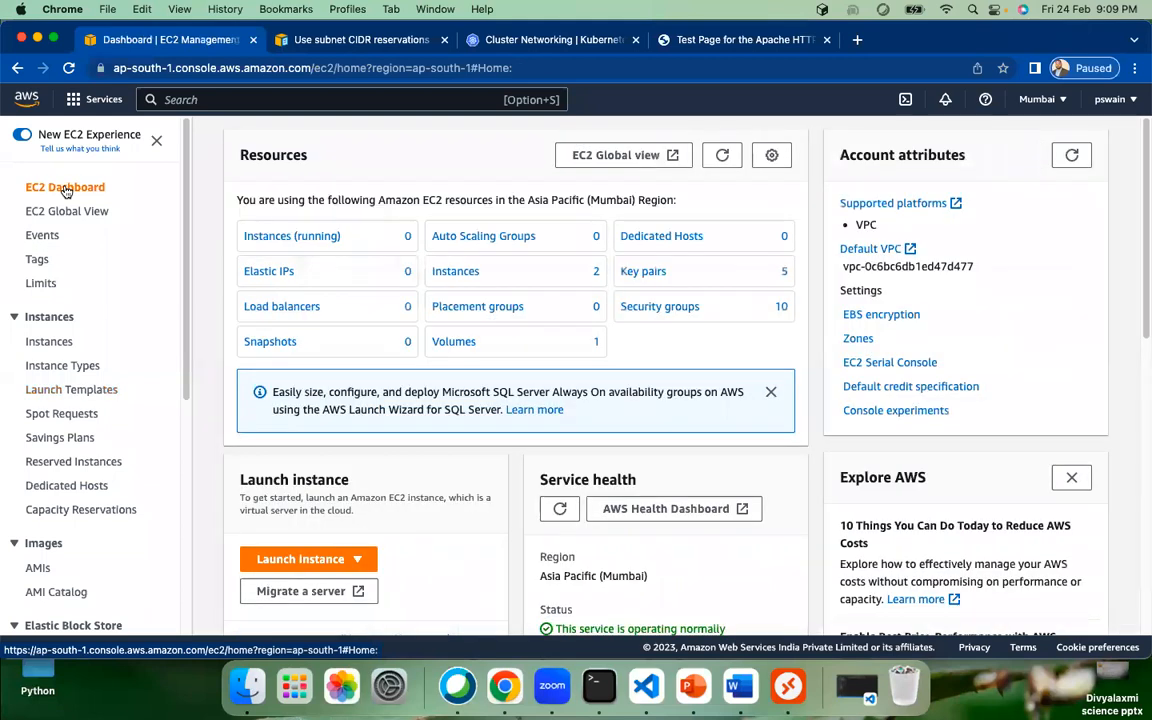
click(451, 272)
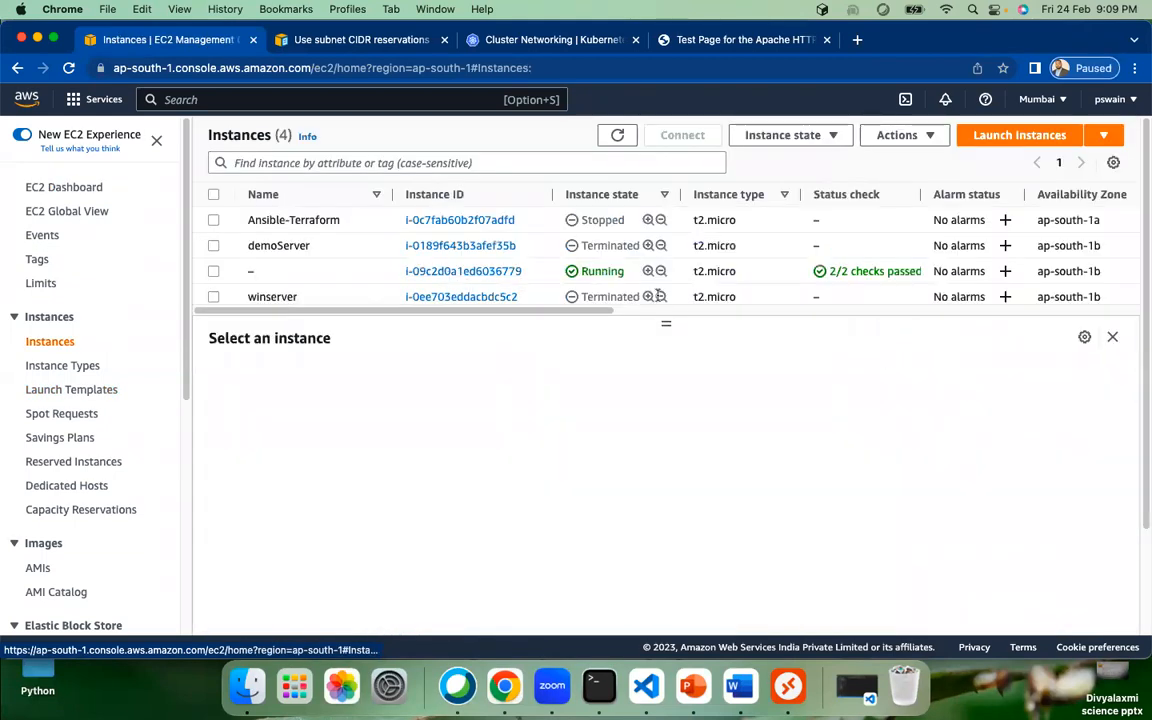